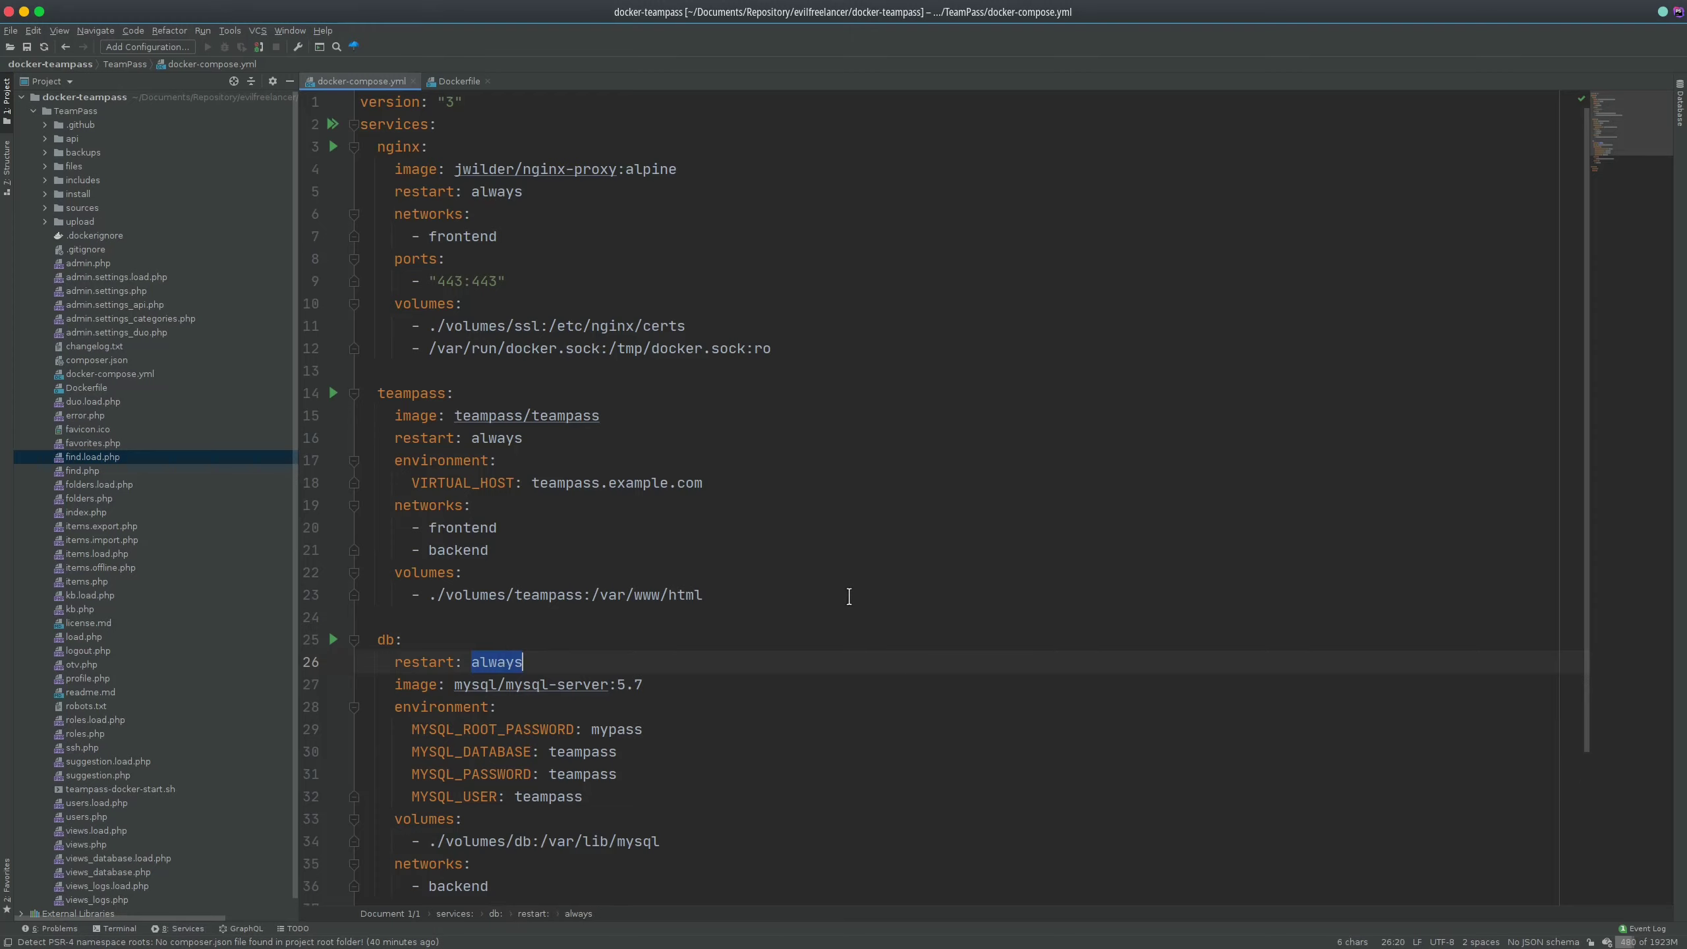
# Try other restart values for the db service, then revert it to restart: always.
pyautogui.click(863, 584)
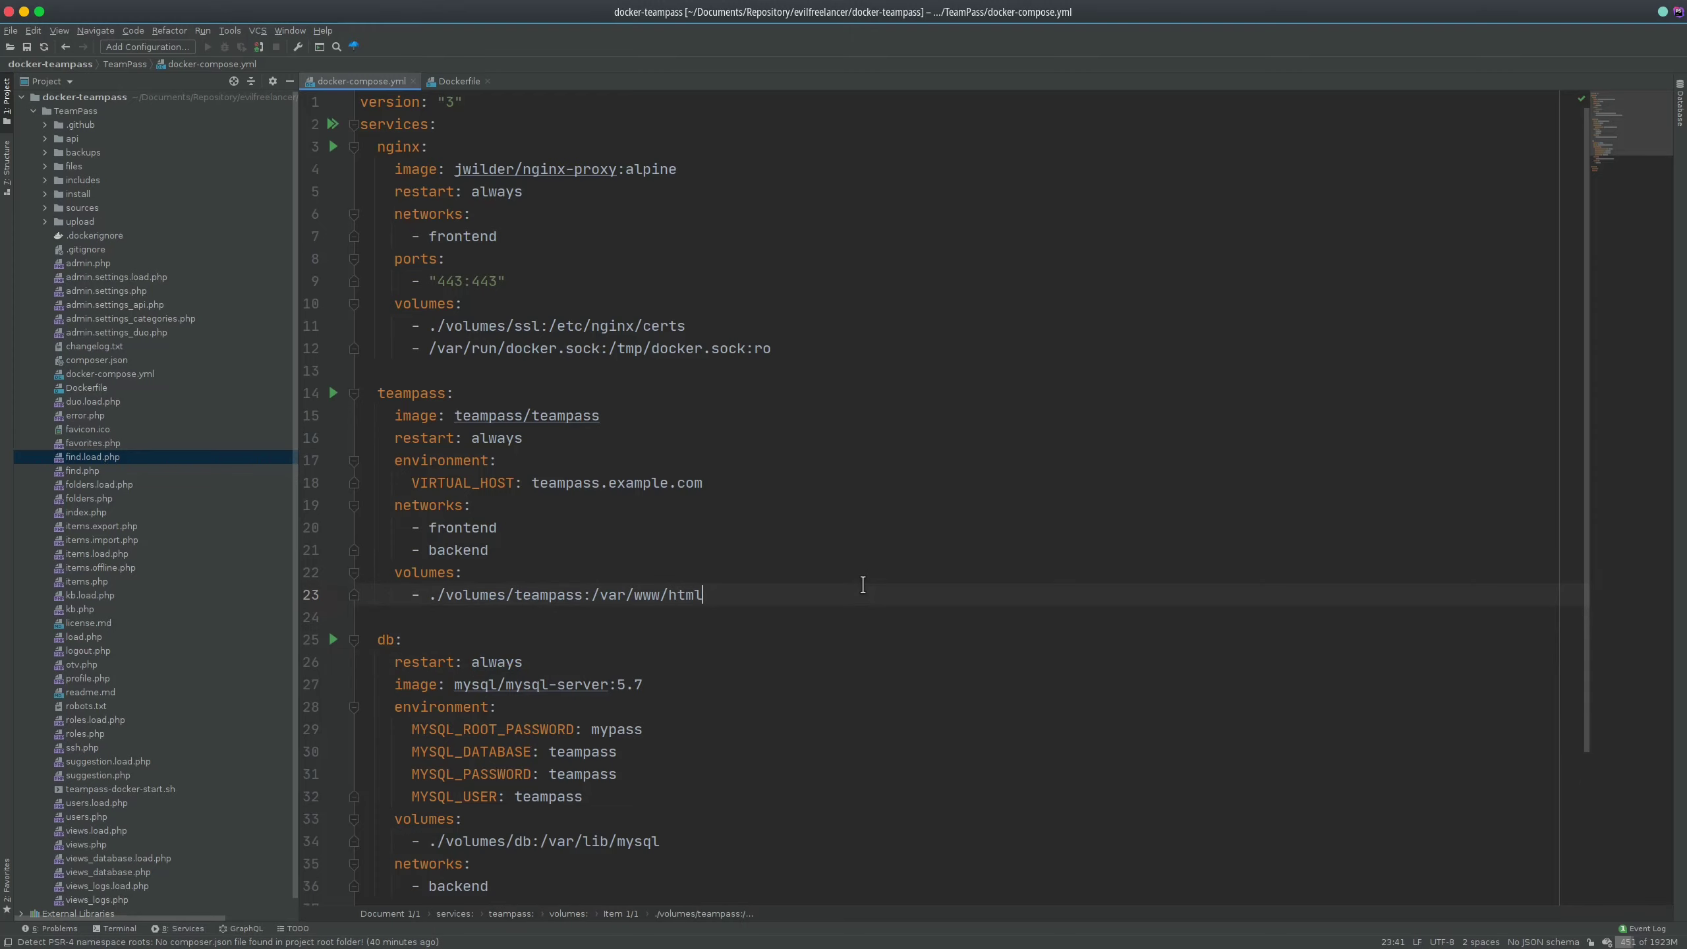
pyautogui.doubleClick(504, 659)
pyautogui.write('unde')
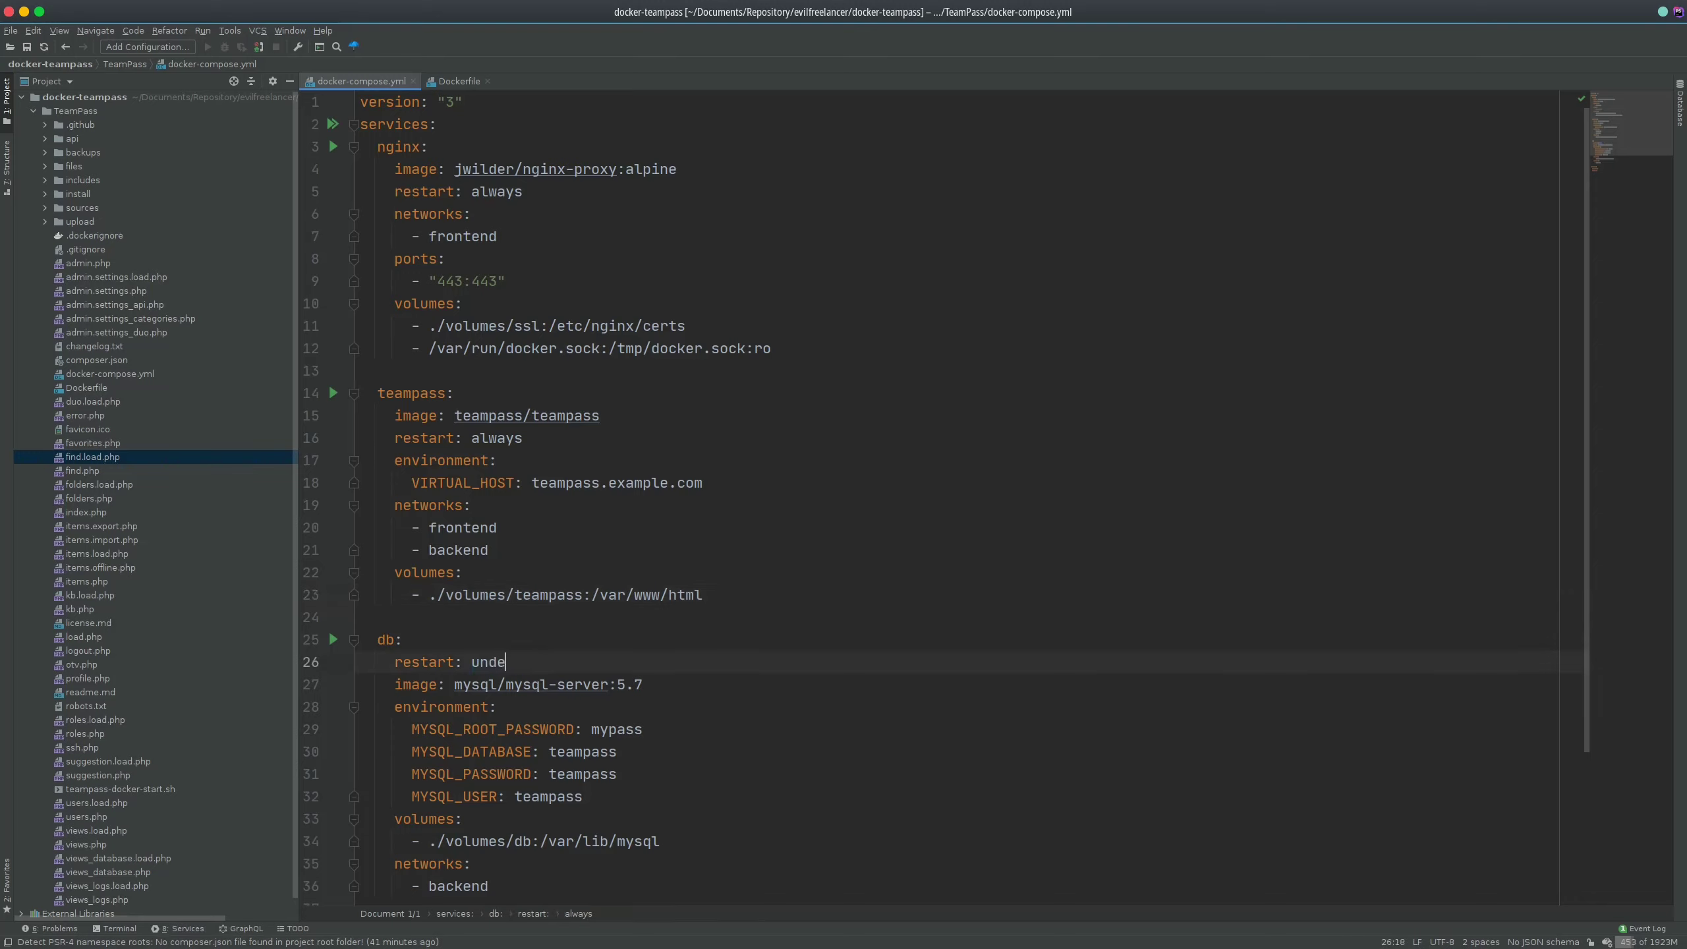
pyautogui.press('BackSpace')
pyautogui.press('BackSpace')
pyautogui.press('BackSpace')
pyautogui.write('k')
pyautogui.press('BackSpace')
pyautogui.write('ke')
pyautogui.press('BackSpace')
pyautogui.press('BackSpace')
pyautogui.write('nle')
pyautogui.press('Return')
pyautogui.press('BackSpace')
pyautogui.press('BackSpace')
pyautogui.press('BackSpace')
pyautogui.press('BackSpace')
pyautogui.press('BackSpace')
pyautogui.press('BackSpace')
pyautogui.press('BackSpace')
pyautogui.press('BackSpace')
pyautogui.press('BackSpace')
pyautogui.press('BackSpace')
pyautogui.press('BackSpace')
pyautogui.press('BackSpace')
pyautogui.press('BackSpace')
pyautogui.write('nde')
pyautogui.hotkey('ctrl', 'z')
pyautogui.hotkey('ctrl', 'z')
pyautogui.hotkey('ctrl', 'z')
pyautogui.hotkey('ctrl', 'z')
pyautogui.hotkey('ctrl', 'z')
pyautogui.scroll(3, 787, 624)
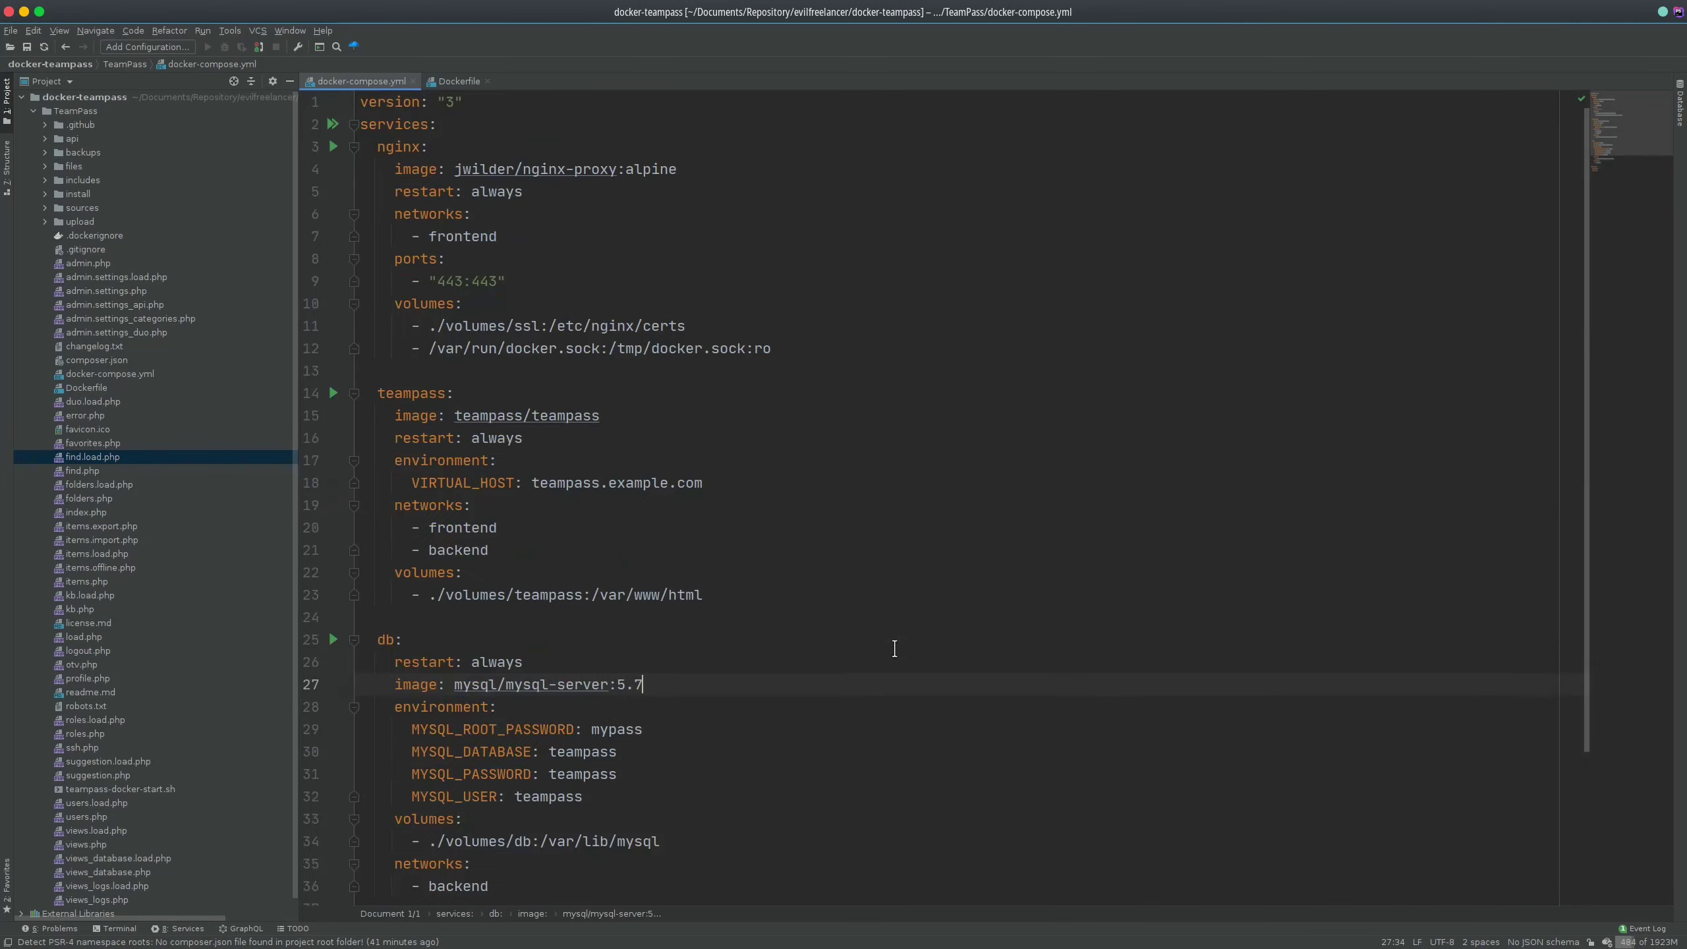
# Create docker-compose.yml in the project root and paste the compose configuration into it.
pyautogui.click(32, 108)
pyautogui.click(89, 95)
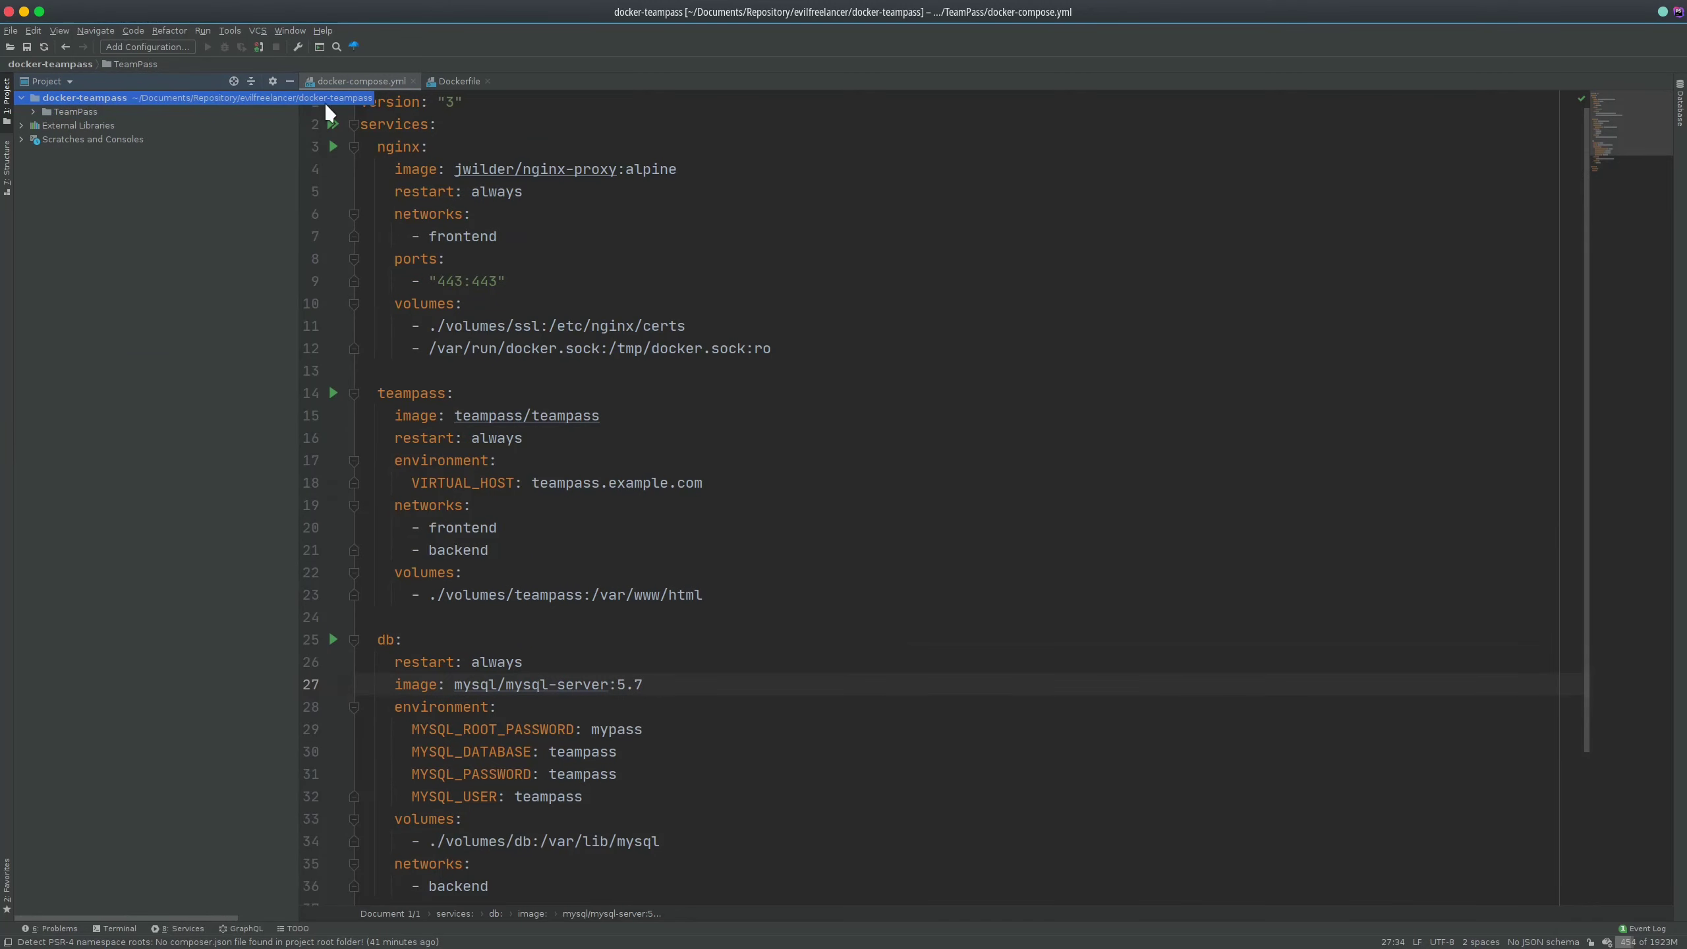
pyautogui.rightClick(93, 99)
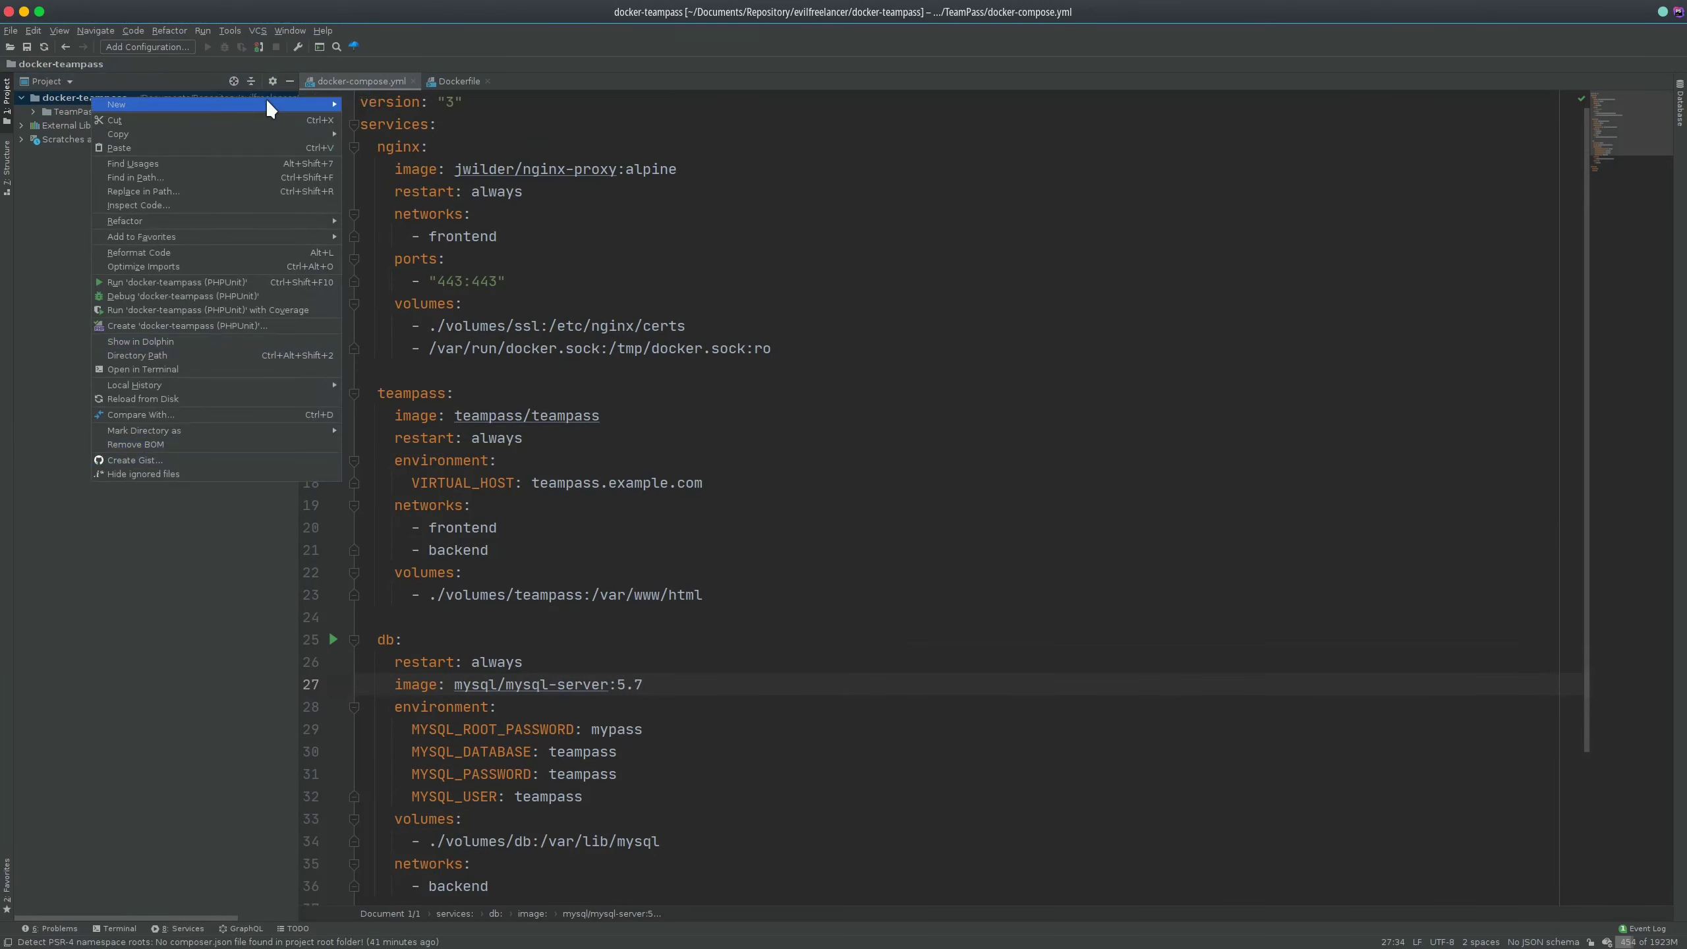
pyautogui.moveTo(267, 101)
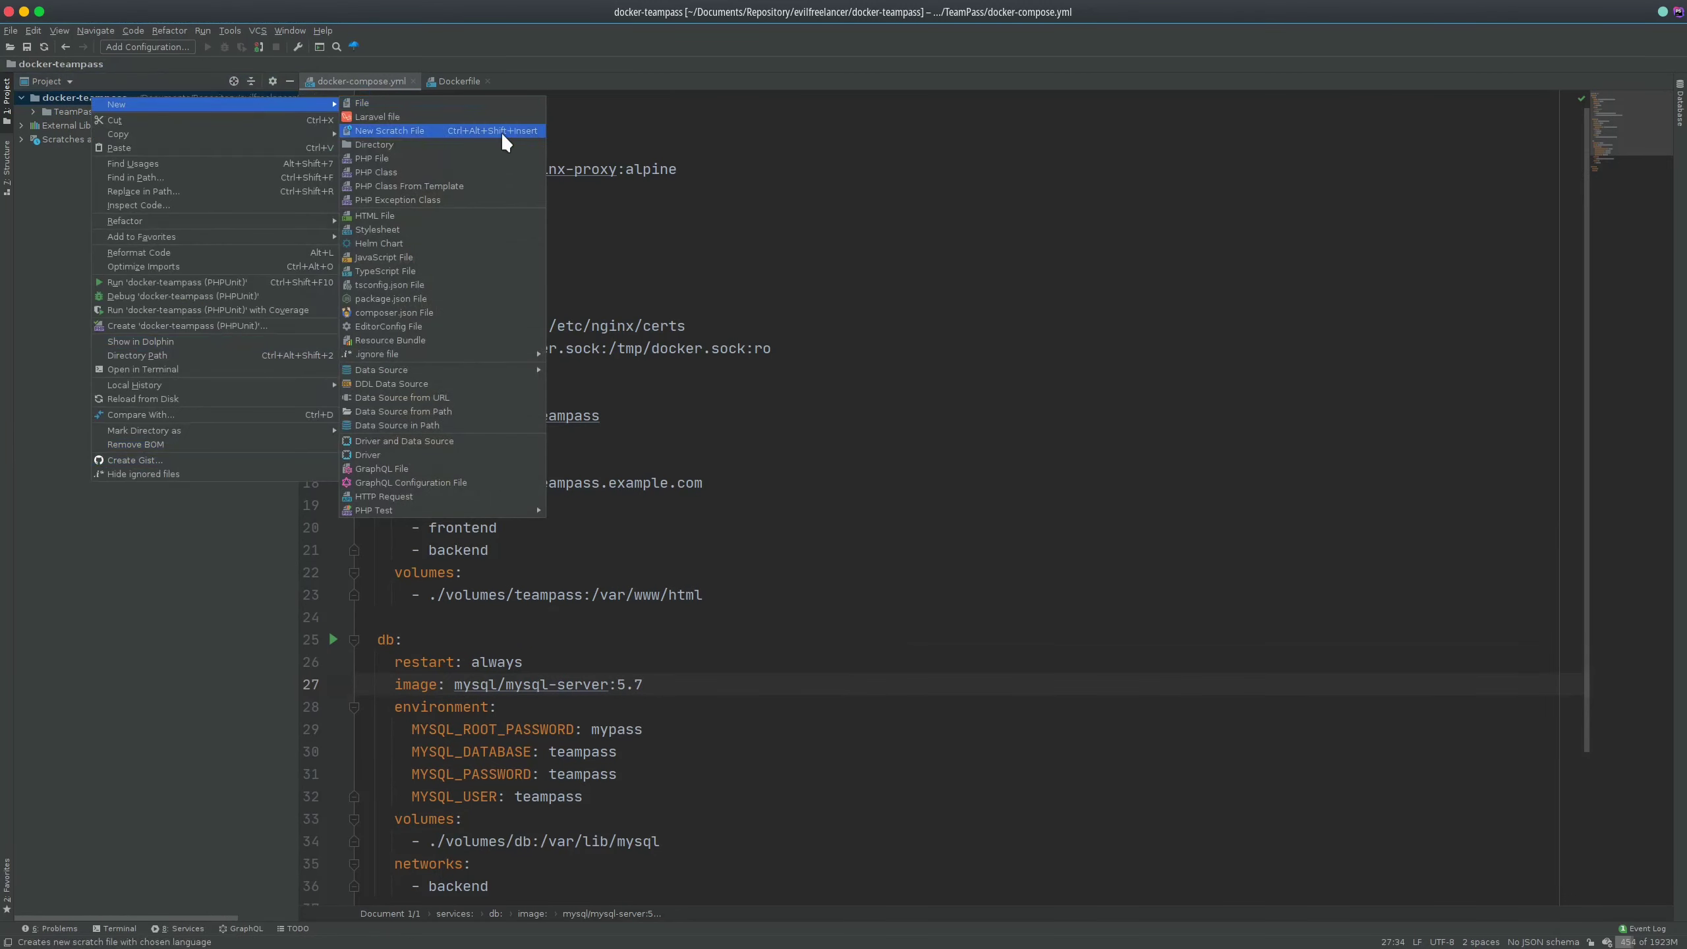
pyautogui.click(481, 104)
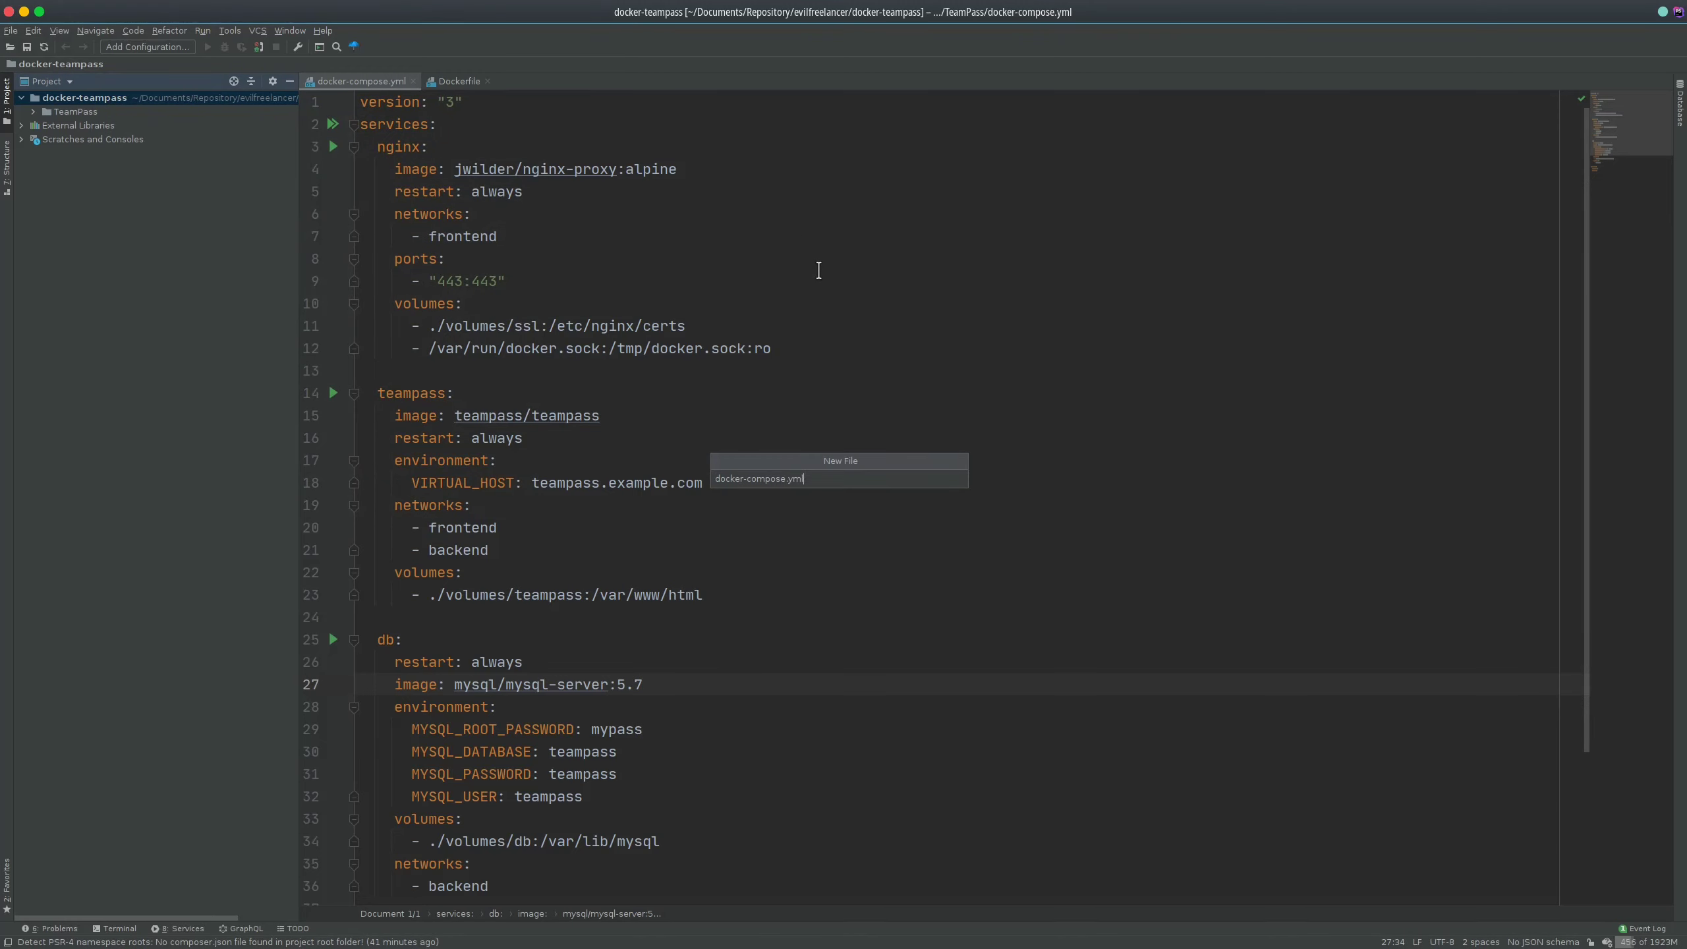
pyautogui.press('Return')
pyautogui.hotkey('ctrl', 'v')
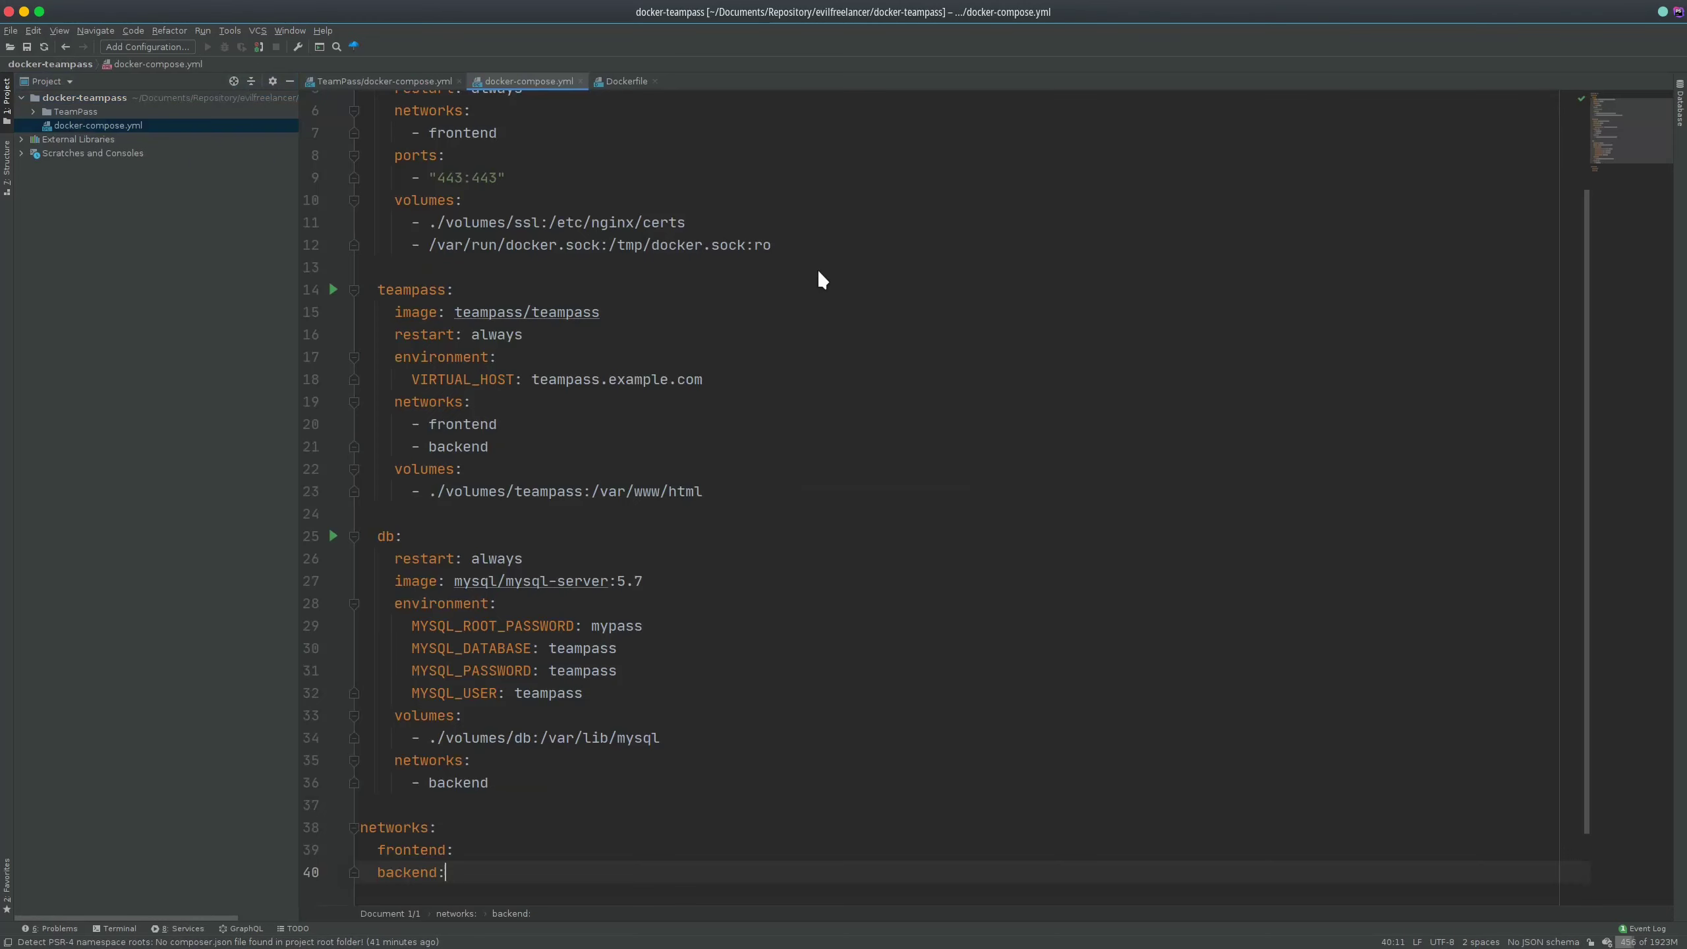
pyautogui.press('BackSpace')
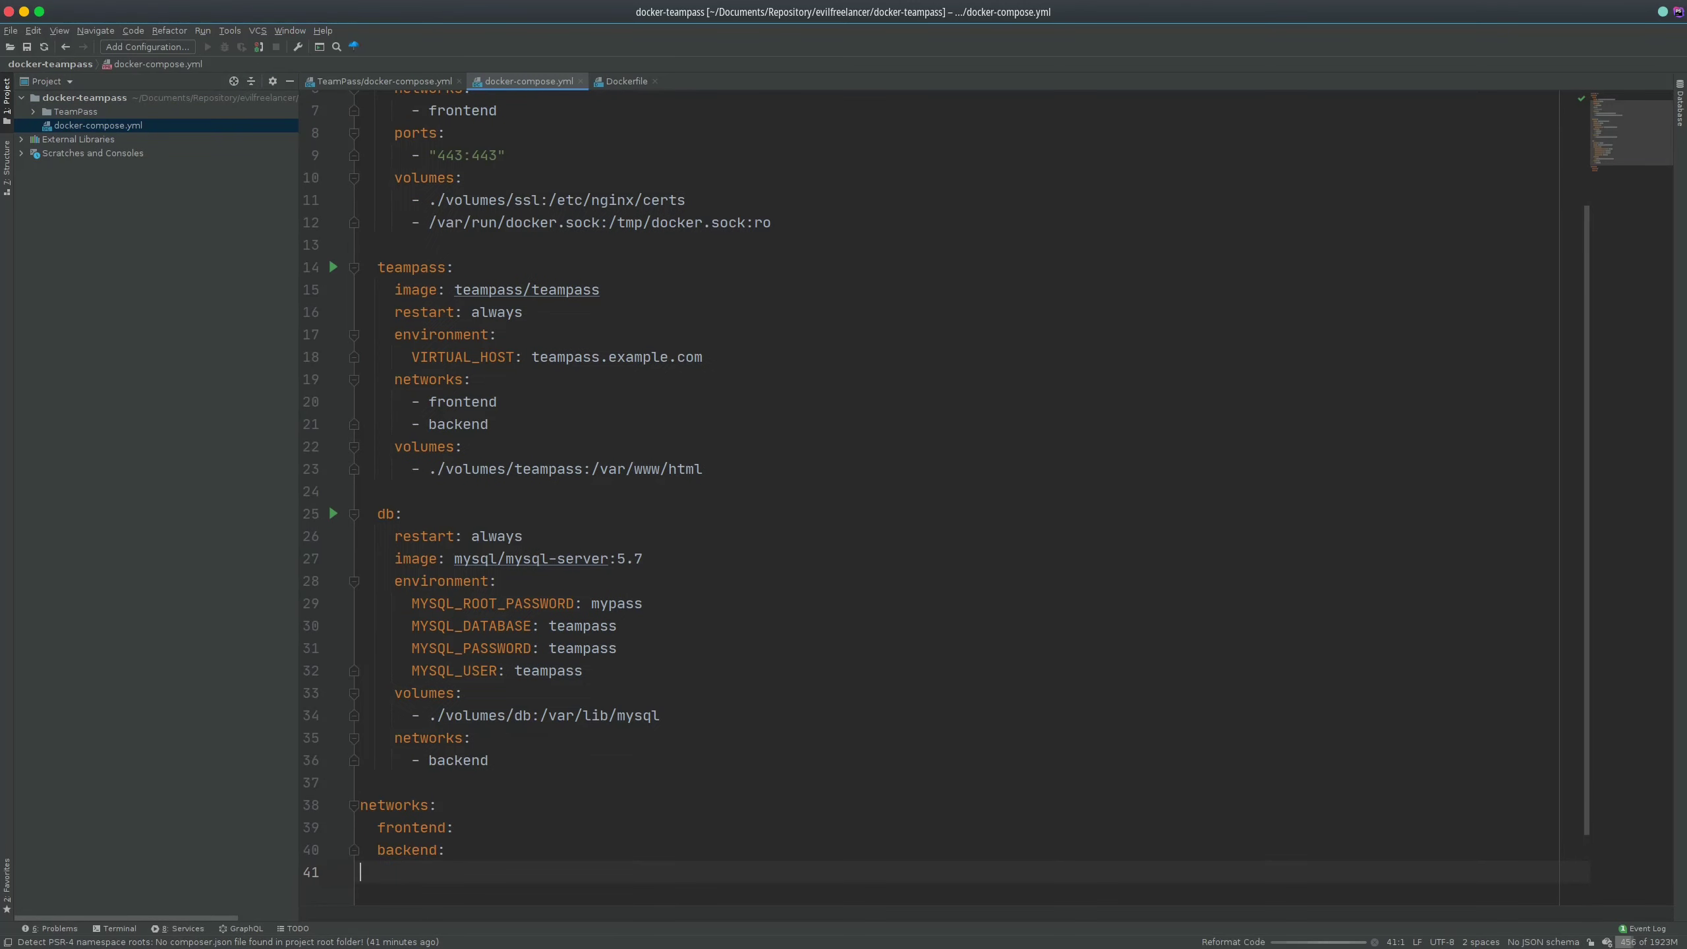
# Review the pasted nginx service's image and volume lines.
pyautogui.scroll(3, 1076, 275)
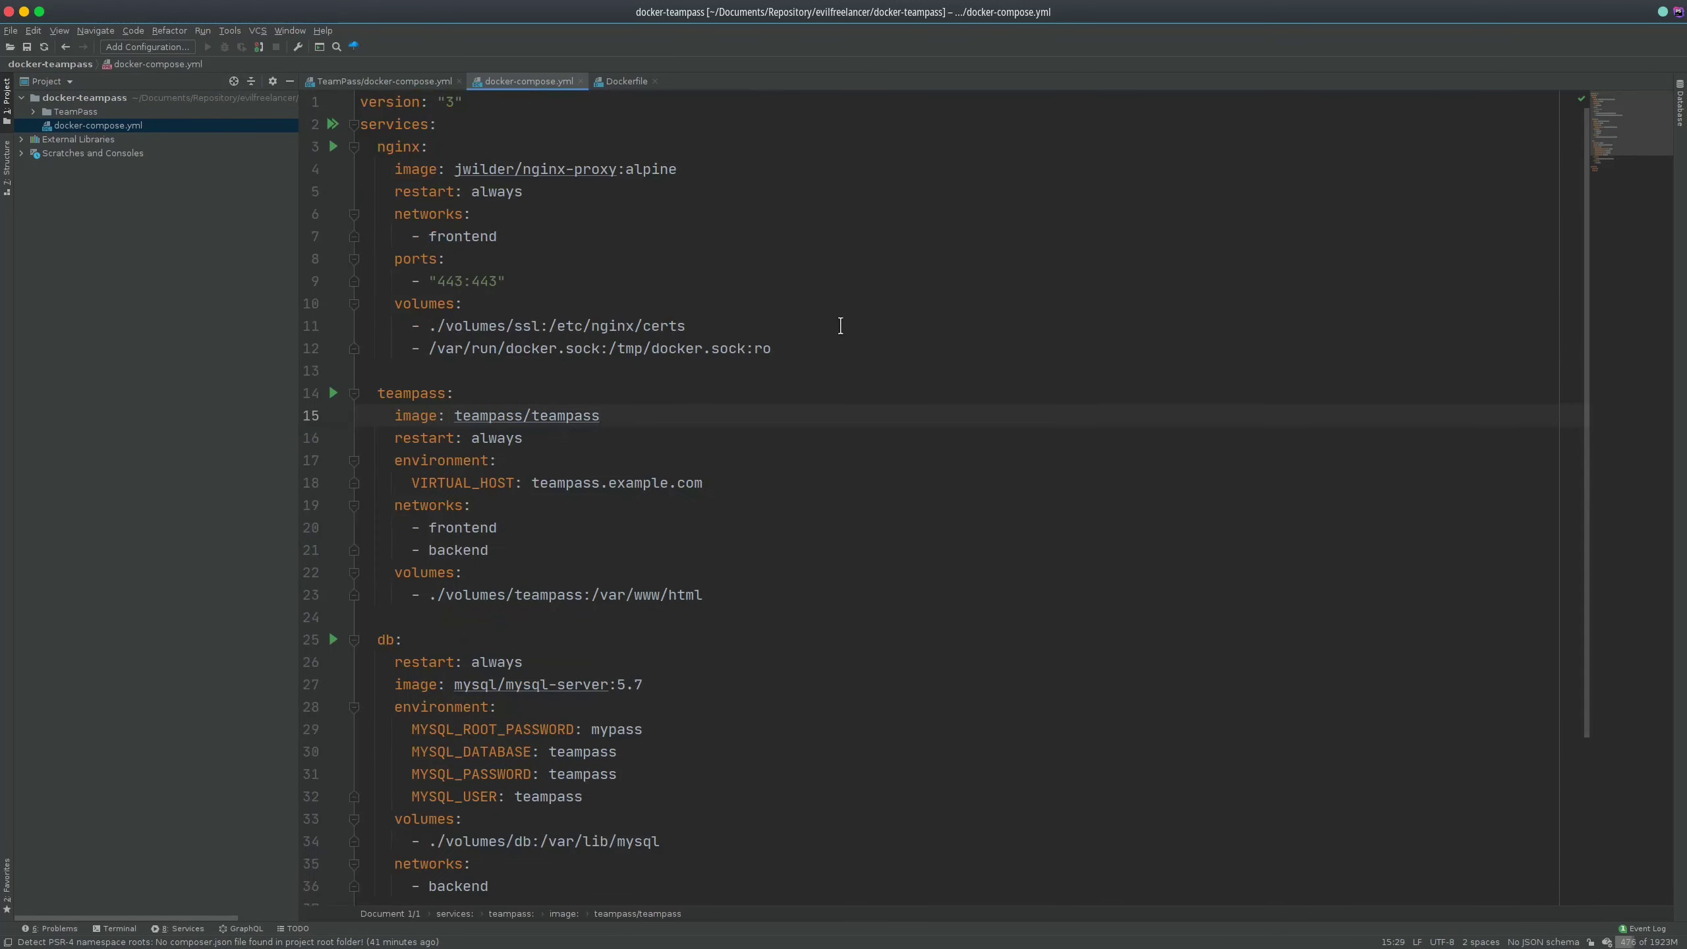
pyautogui.moveTo(875, 341); pyautogui.dragTo(124, 291)
pyautogui.click(947, 295)
pyautogui.moveTo(678, 163); pyautogui.dragTo(451, 166)
pyautogui.click(480, 168)
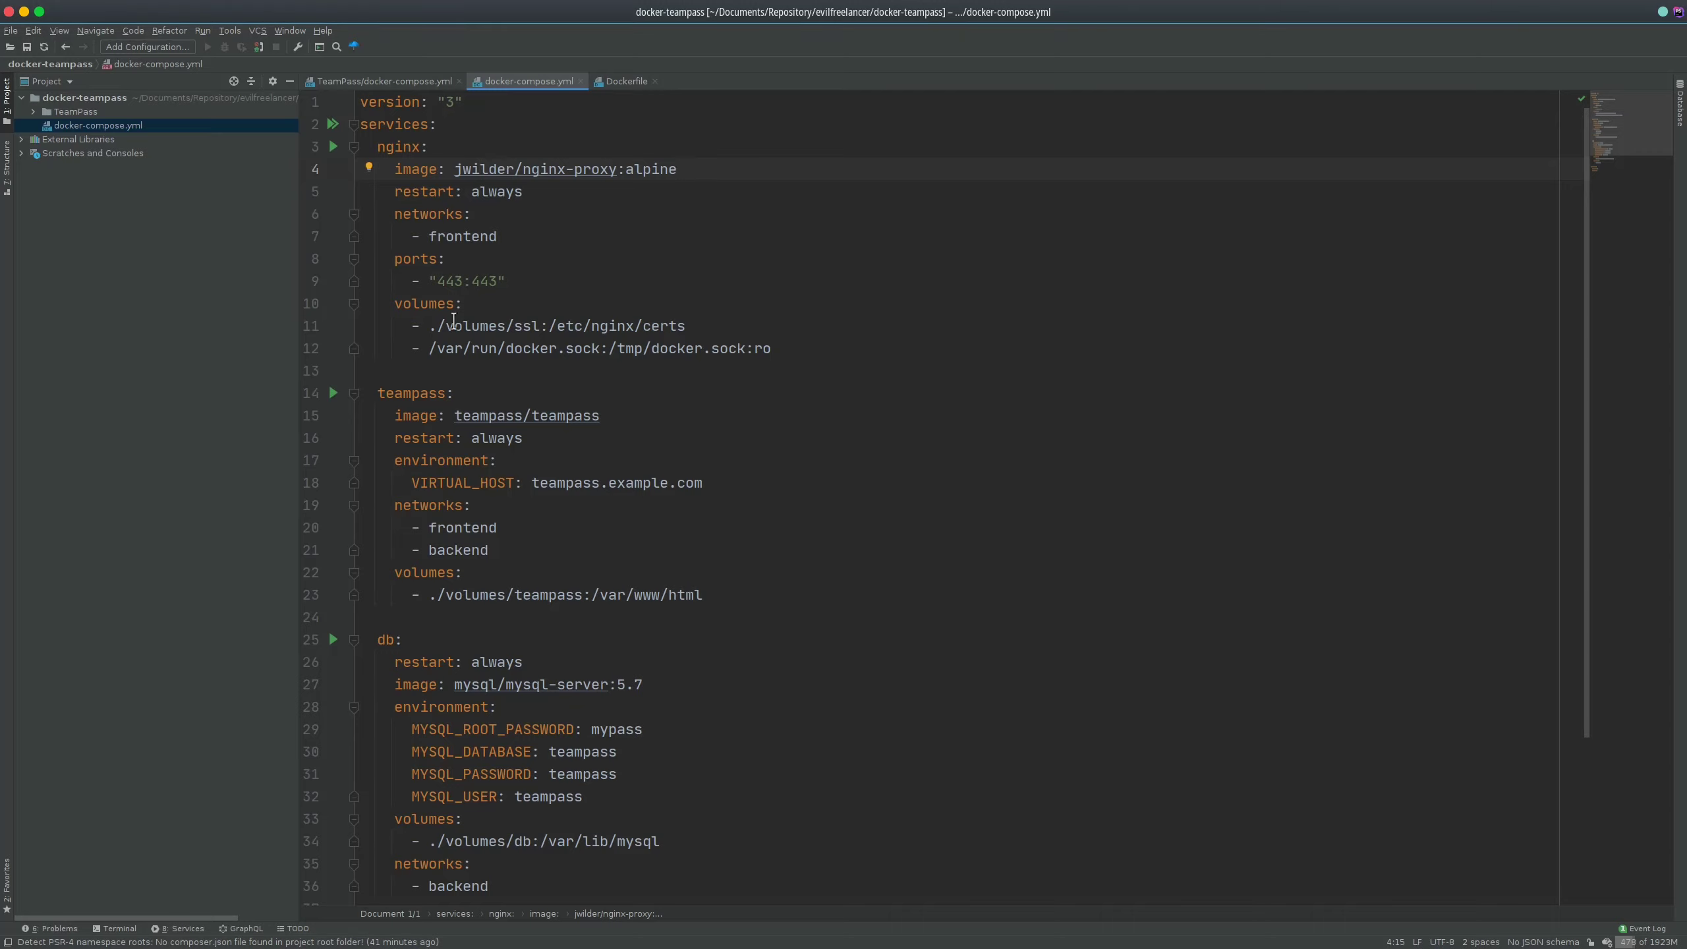
pyautogui.click(464, 365)
pyautogui.scroll(-3, 577, 297)
pyautogui.click(423, 413)
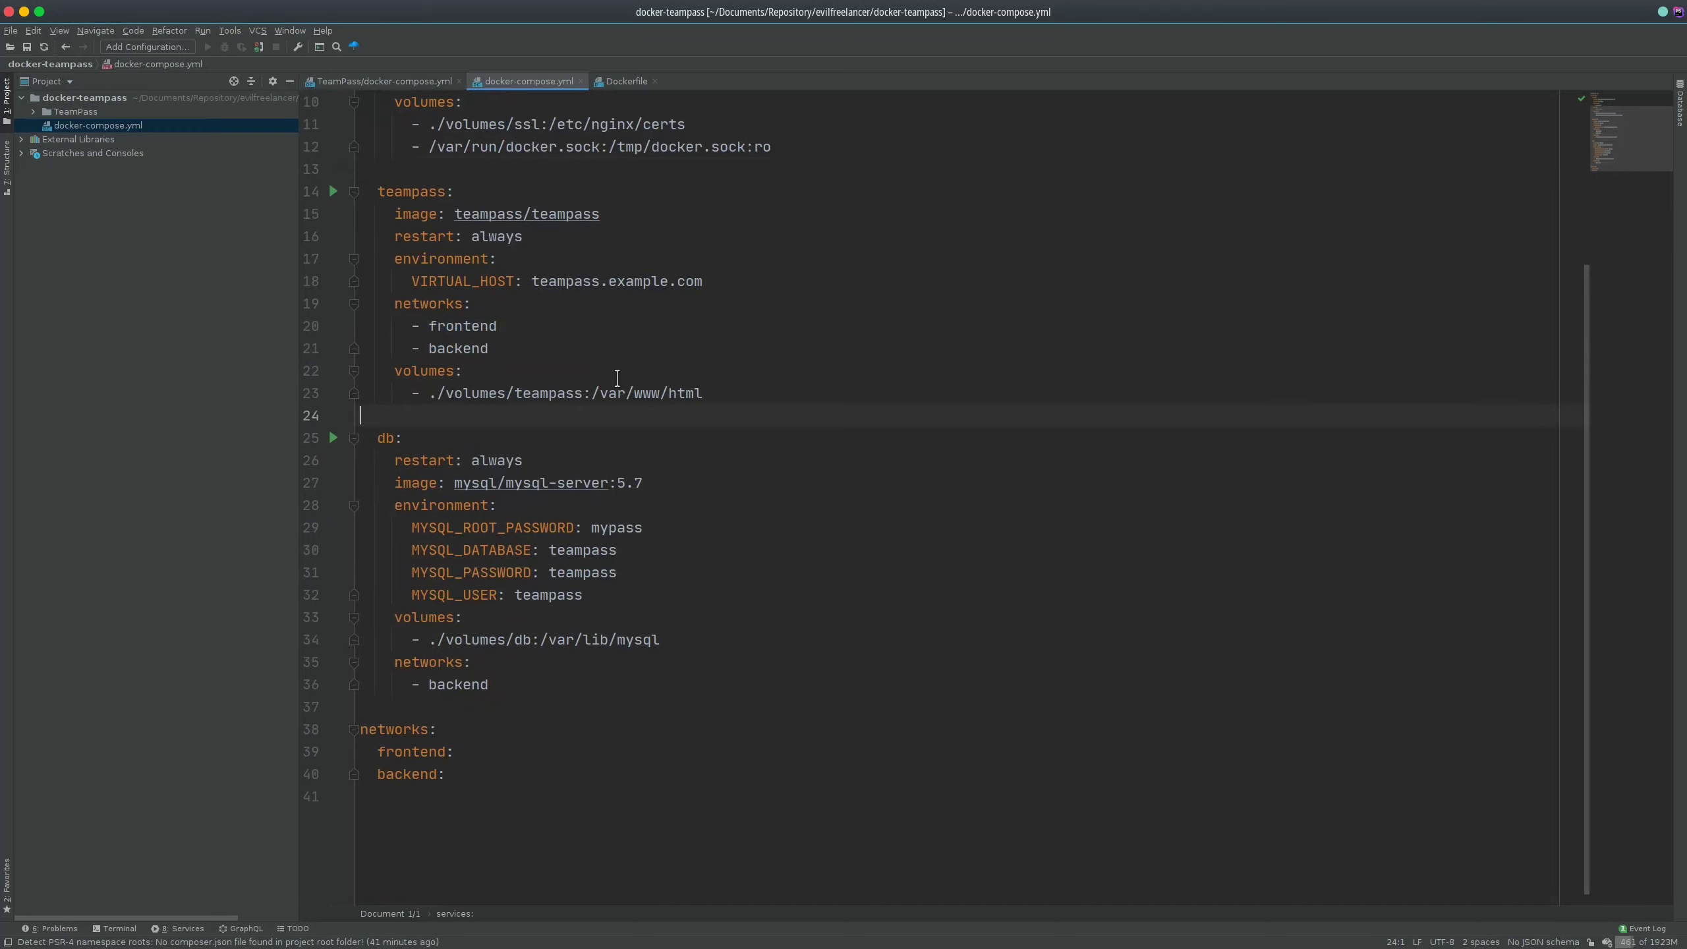
# Change the teampass volume mount path to ./TeamPass.
pyautogui.doubleClick(474, 393)
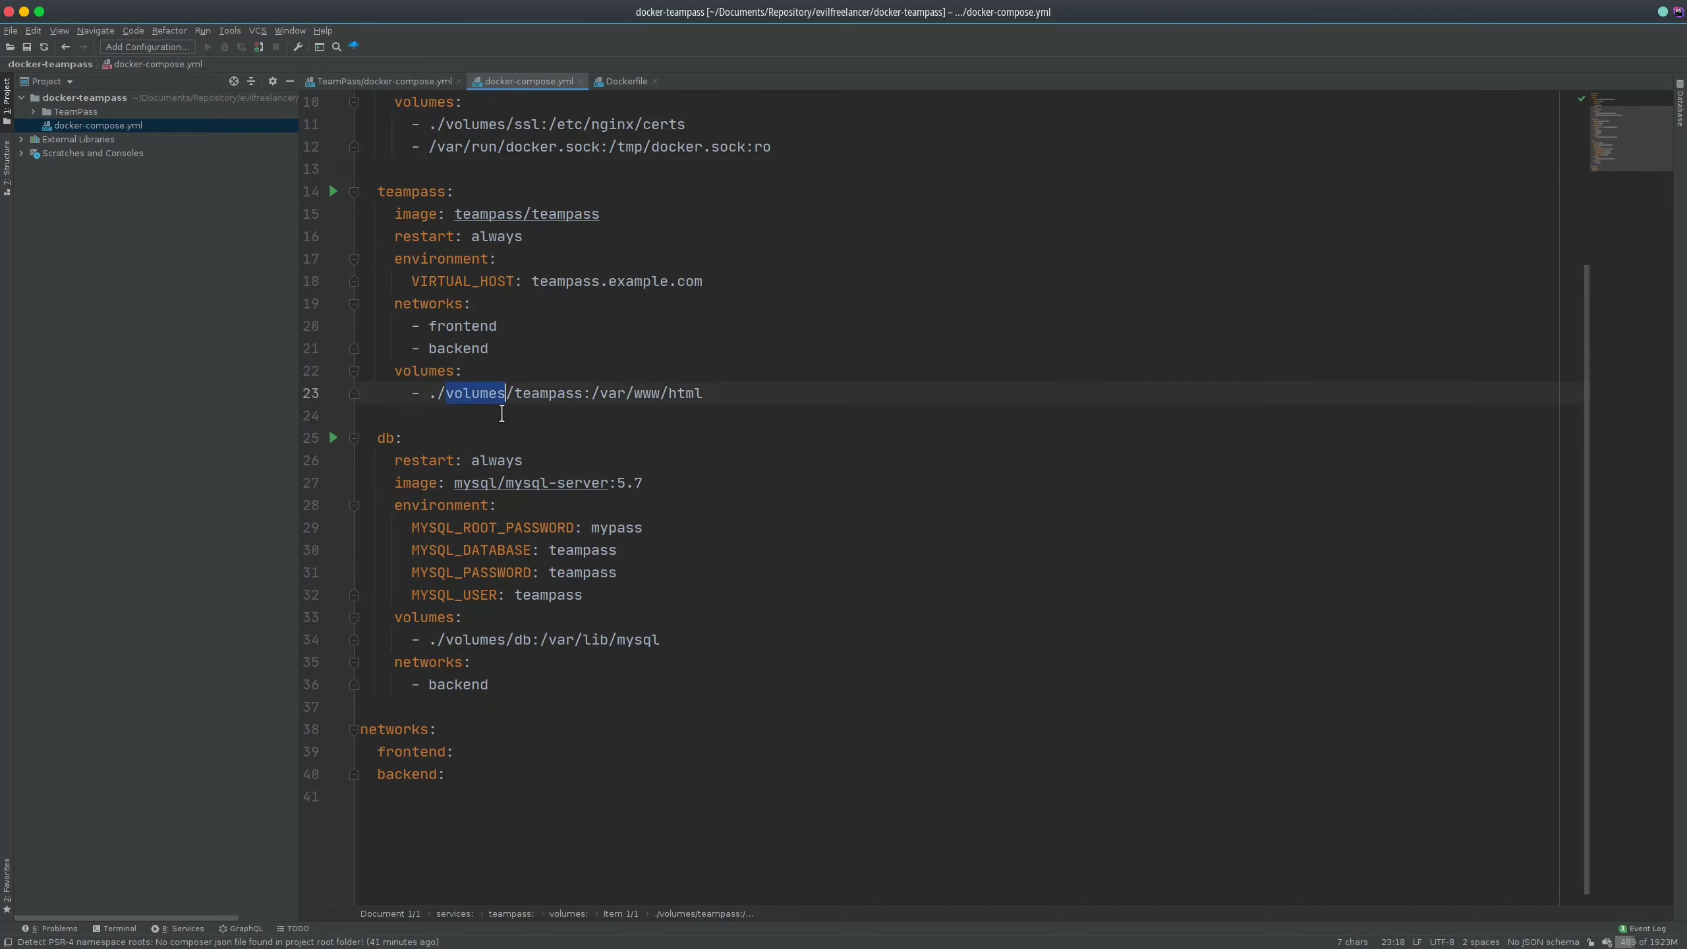
pyautogui.press('Delete')
pyautogui.press('Delete')
pyautogui.hotkey('shift', 'Right')
pyautogui.hotkey('ctrl', 'shift', 'u')
pyautogui.press('Right')
pyautogui.press('Right')
pyautogui.press('Right')
pyautogui.press('Right')
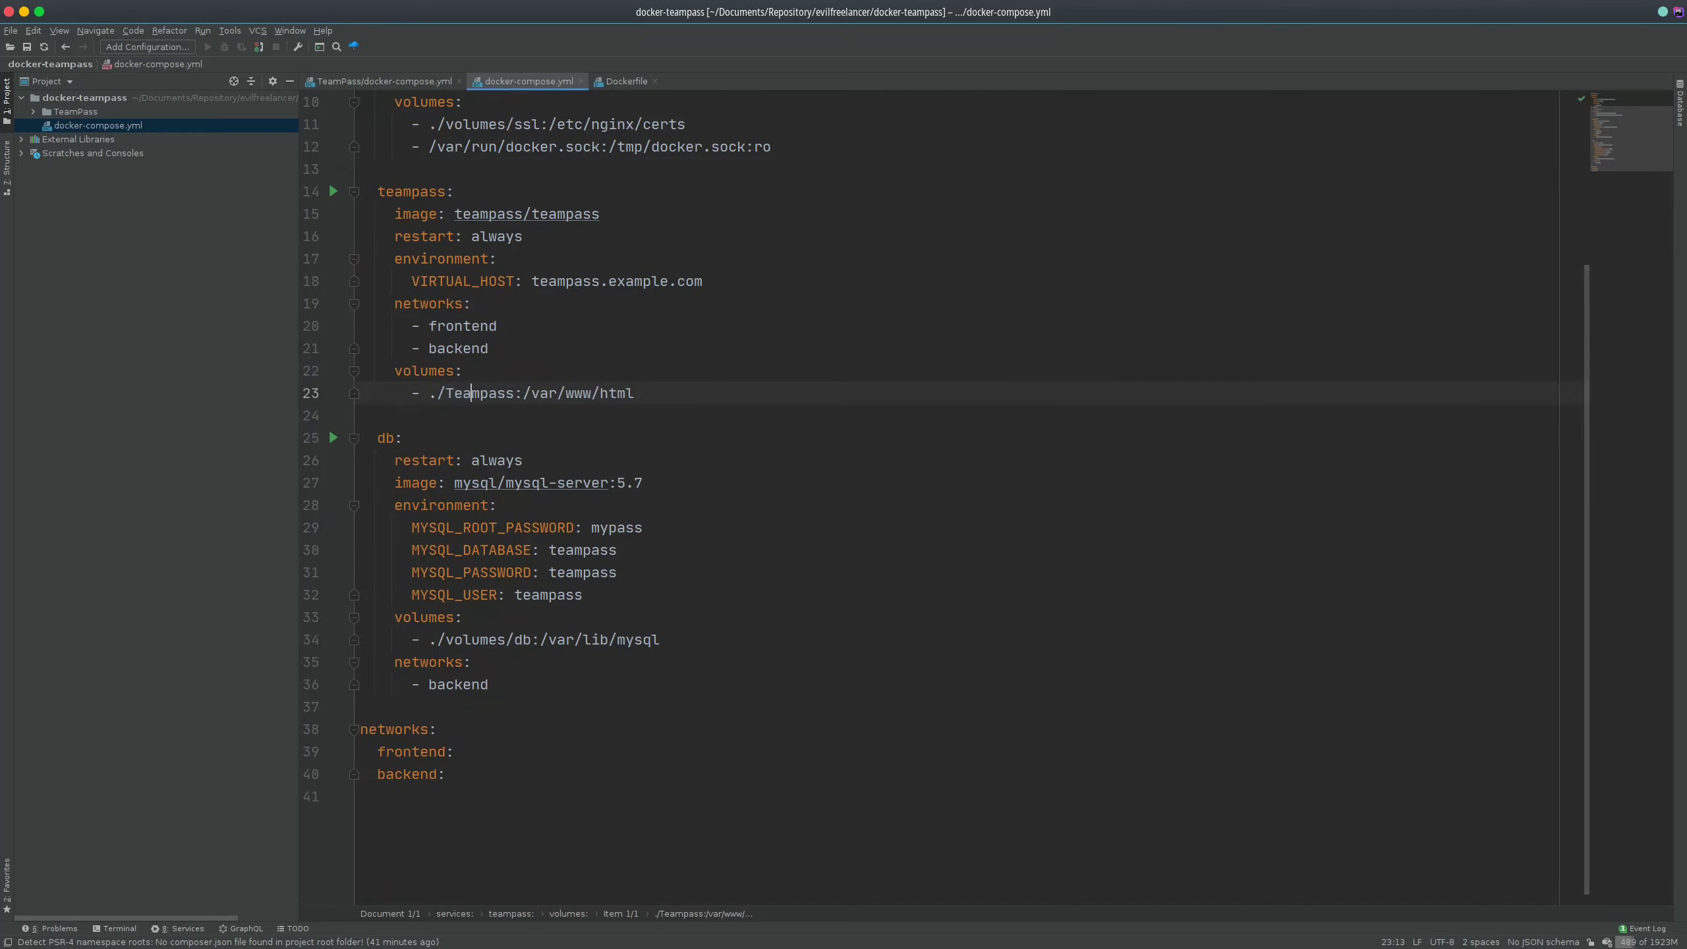
pyautogui.hotkey('shift', 'Right')
pyautogui.hotkey('ctrl', 'shift', 'u')
pyautogui.press('Right')
# Change the db volume mount path to ./database/mysql.
pyautogui.click(1030, 309)
pyautogui.click(802, 504)
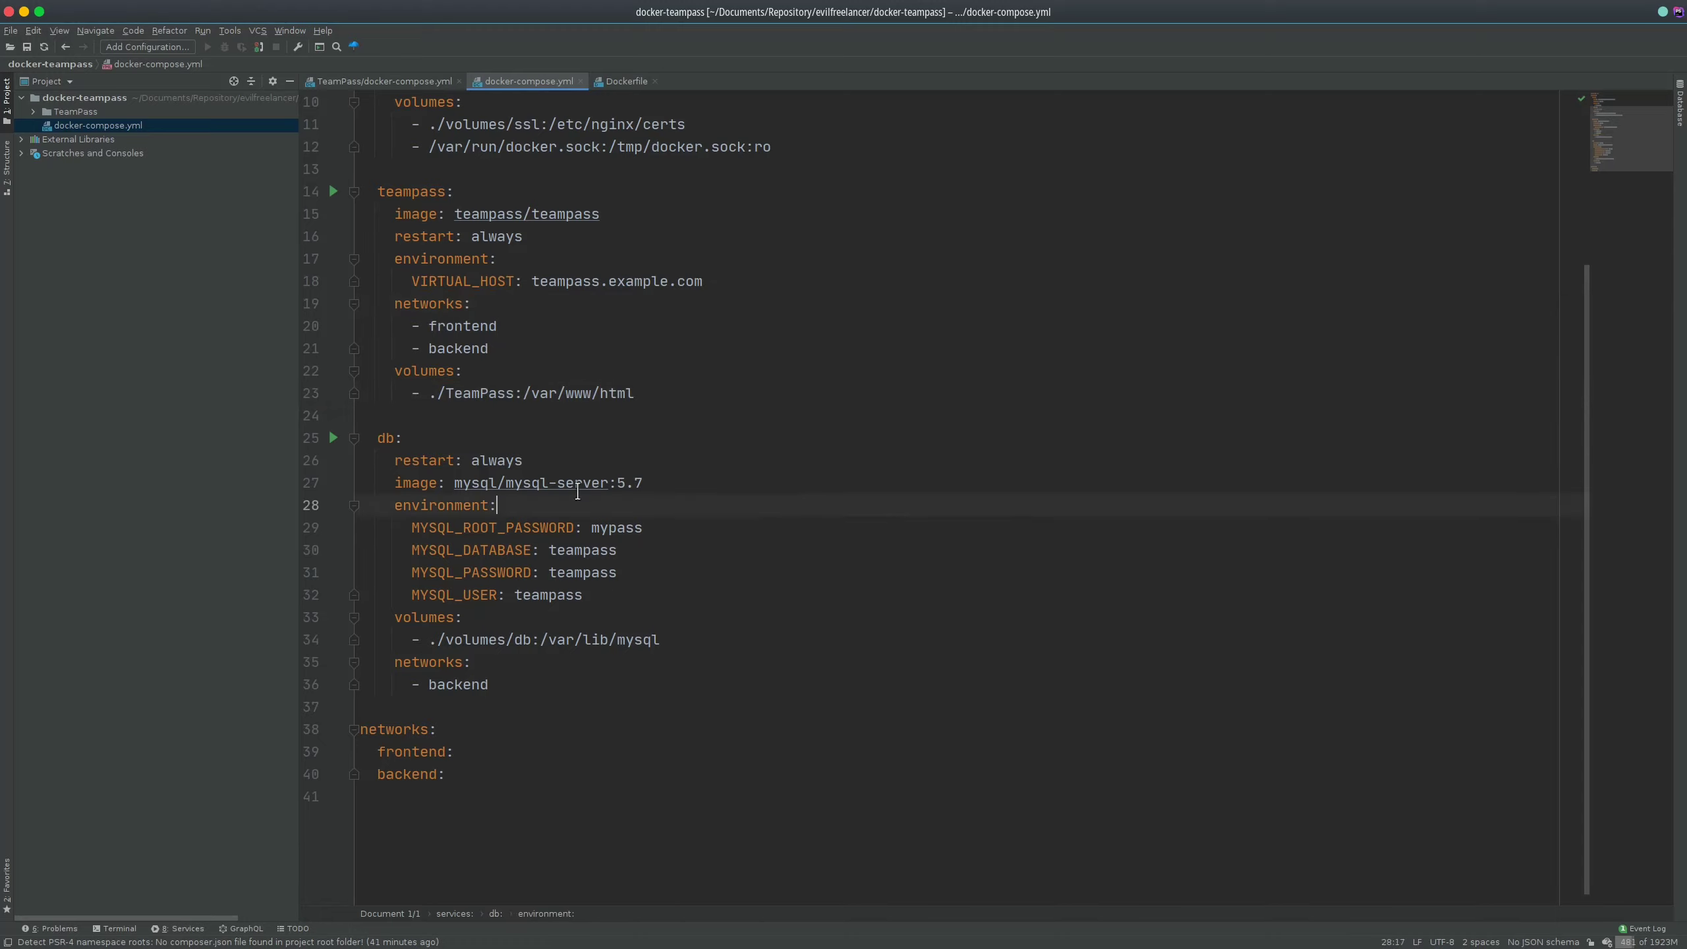
pyautogui.doubleClick(485, 632)
pyautogui.write('databas')
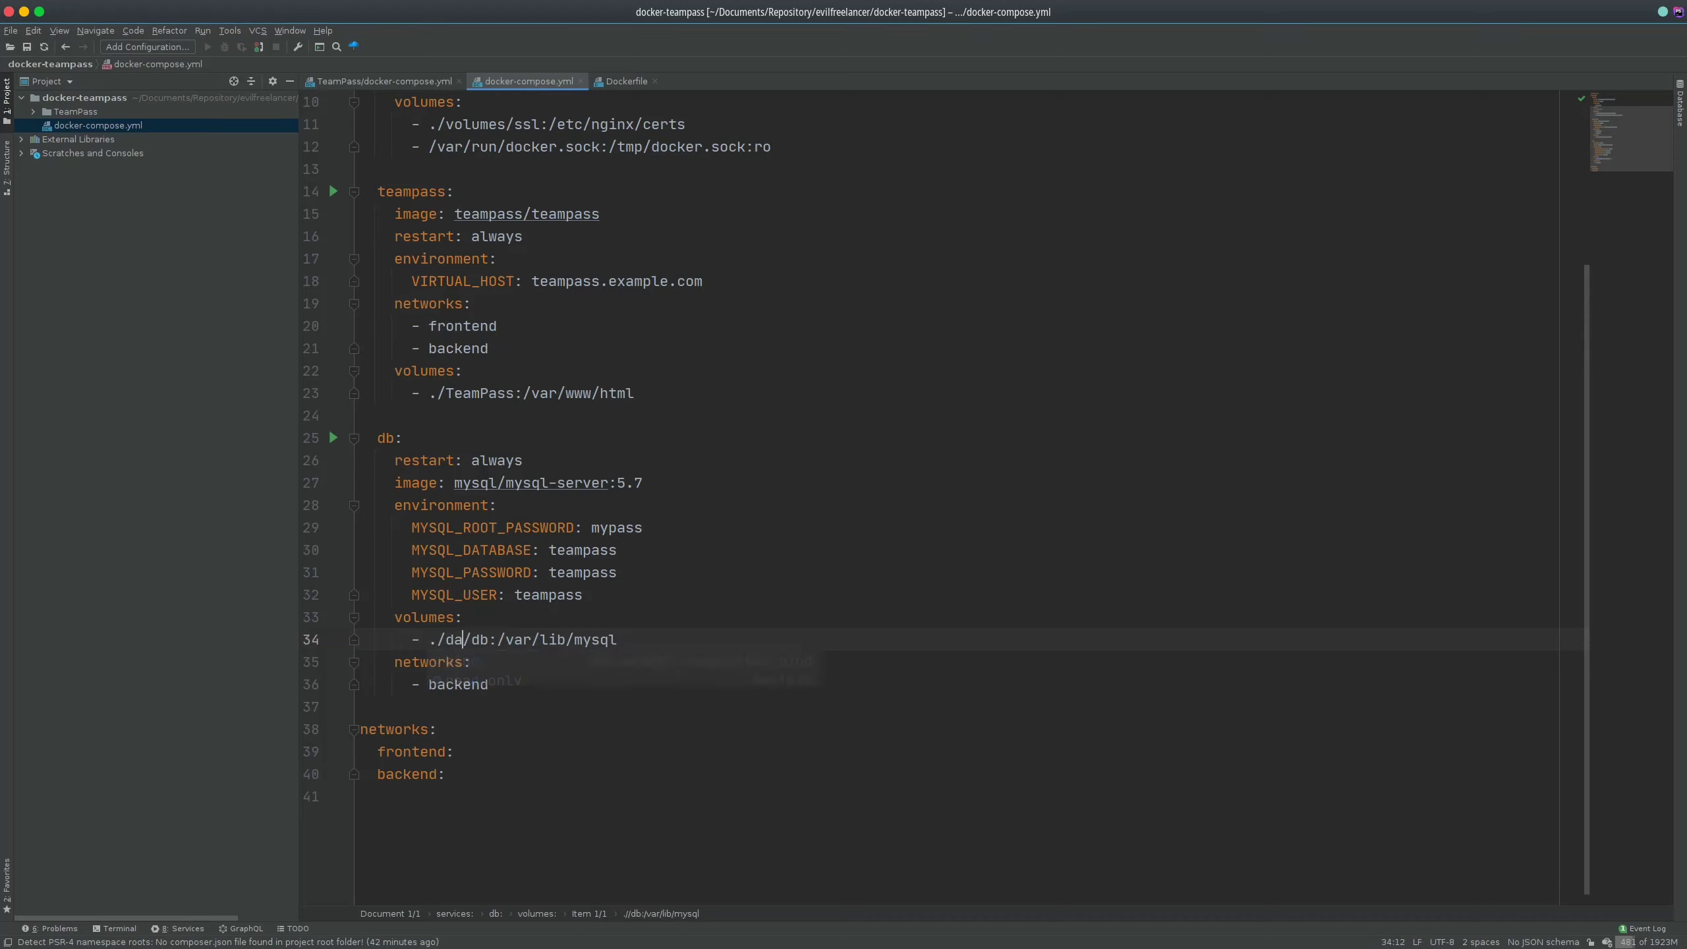
pyautogui.write('e')
pyautogui.doubleClick(533, 639)
pyautogui.write('mysql')
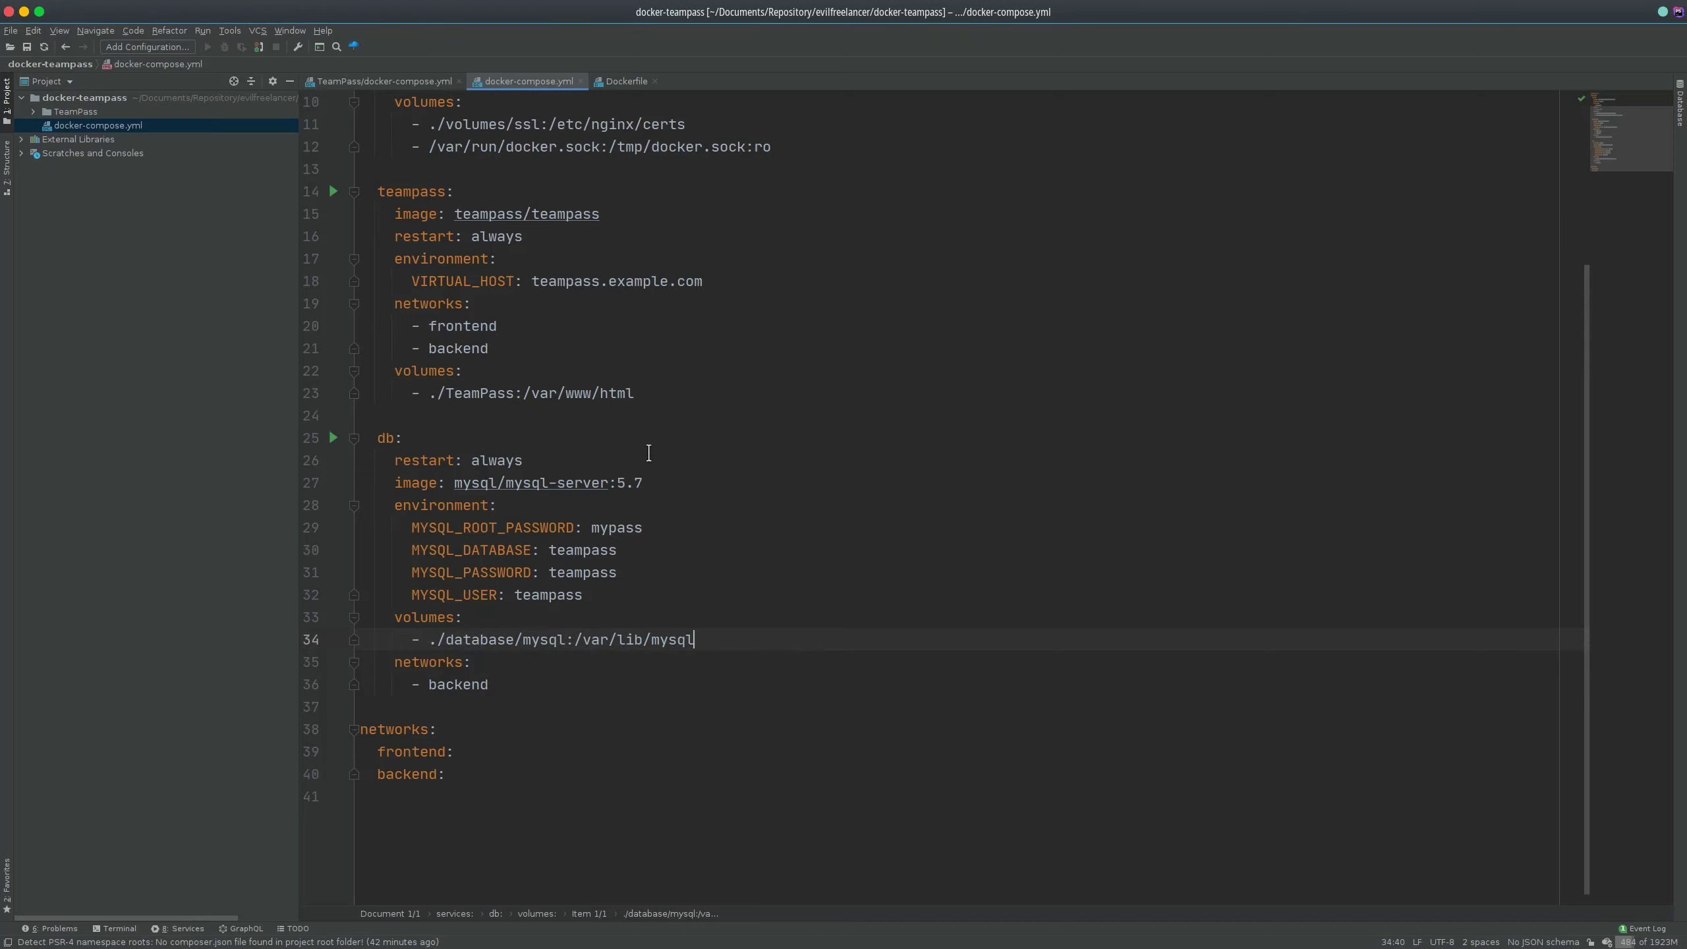
# Delete the certs volume line from the nginx service.
pyautogui.scroll(2, 686, 476)
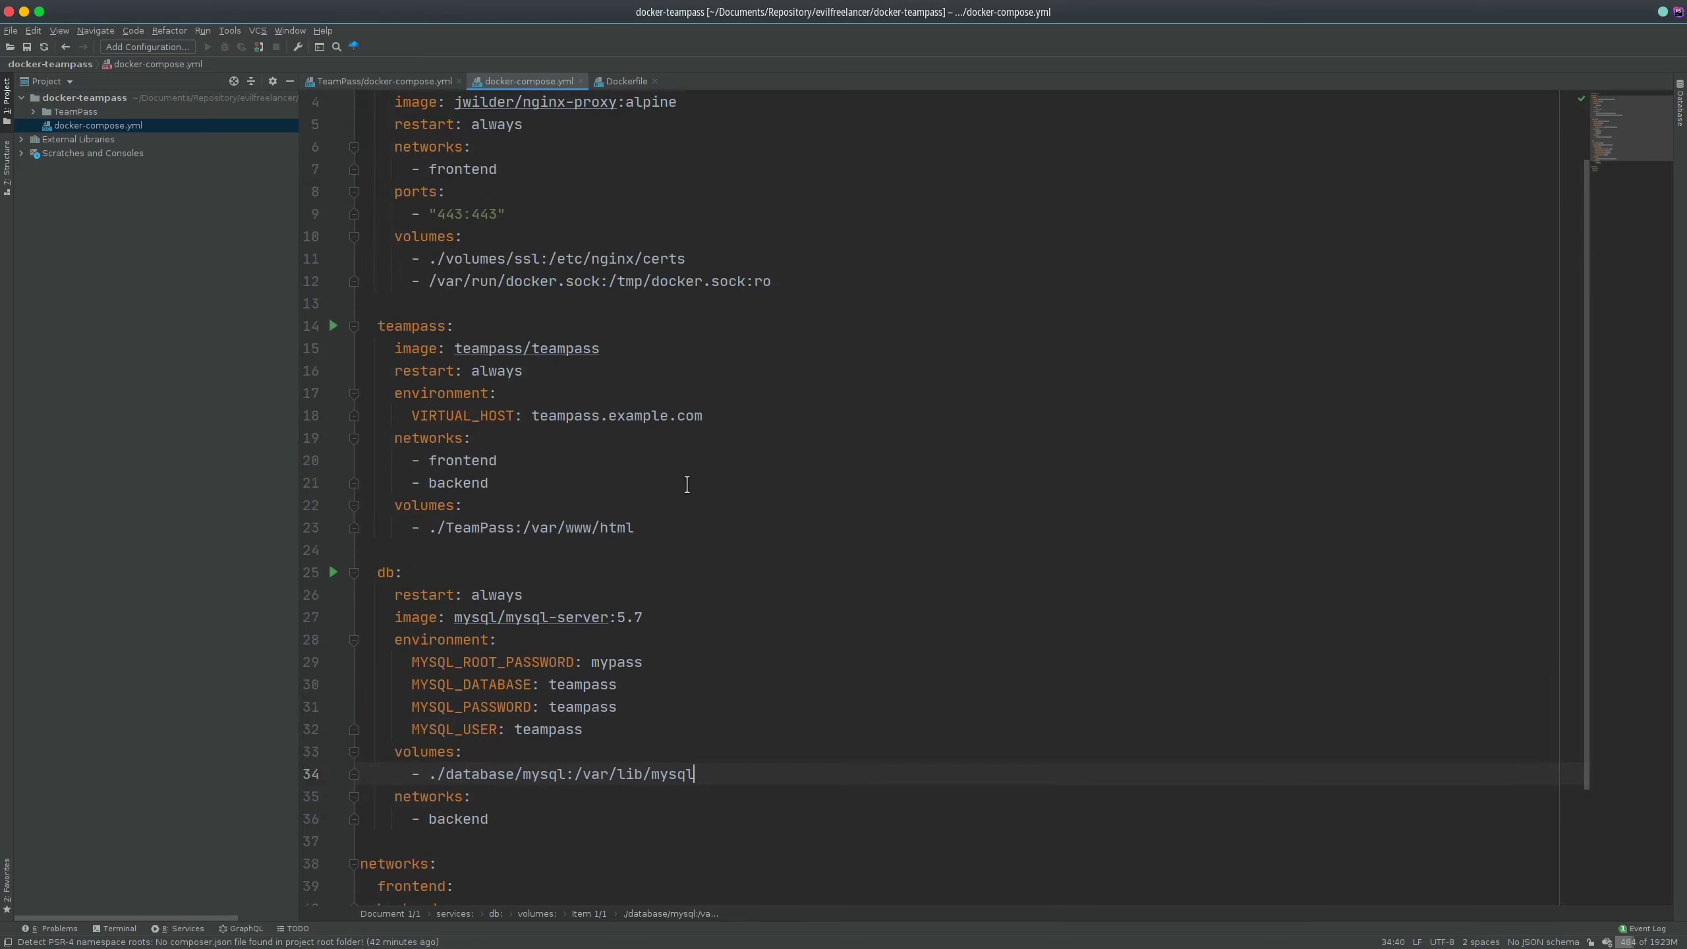
pyautogui.scroll(1, 686, 484)
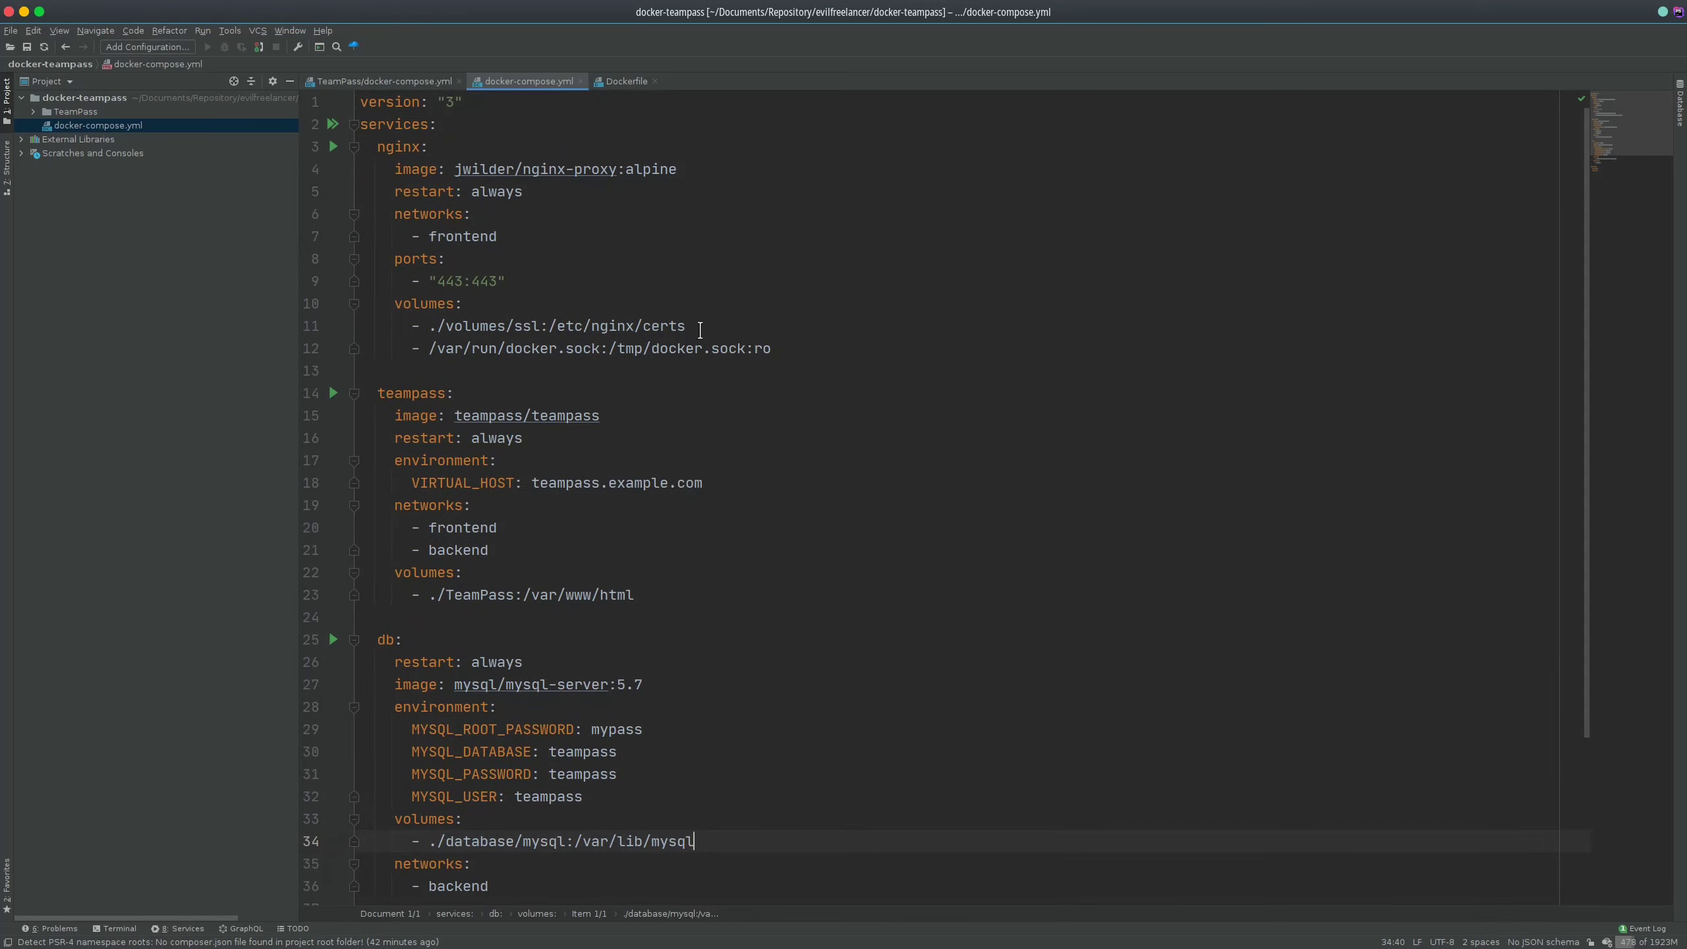
pyautogui.click(735, 324)
pyautogui.hotkey('shift', 'Home')
pyautogui.hotkey('shift', 'Home')
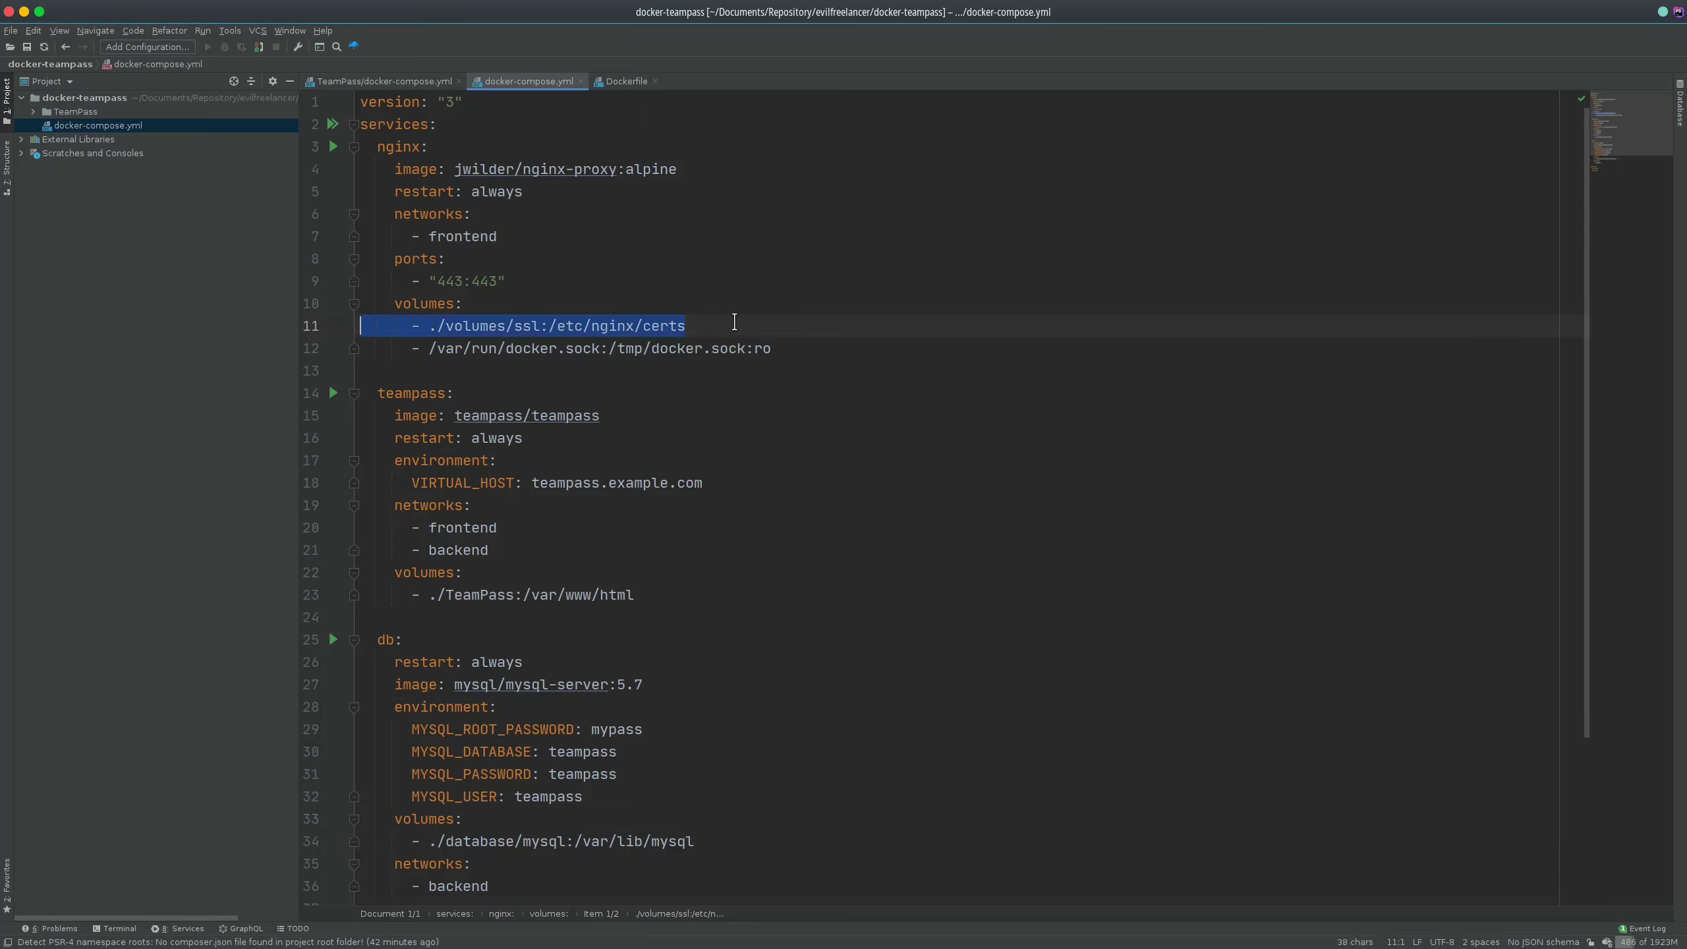
pyautogui.press('BackSpace')
pyautogui.press('Delete')
# Check nginx's 443:443 port mapping and select the whole teampass service block.
pyautogui.click(639, 267)
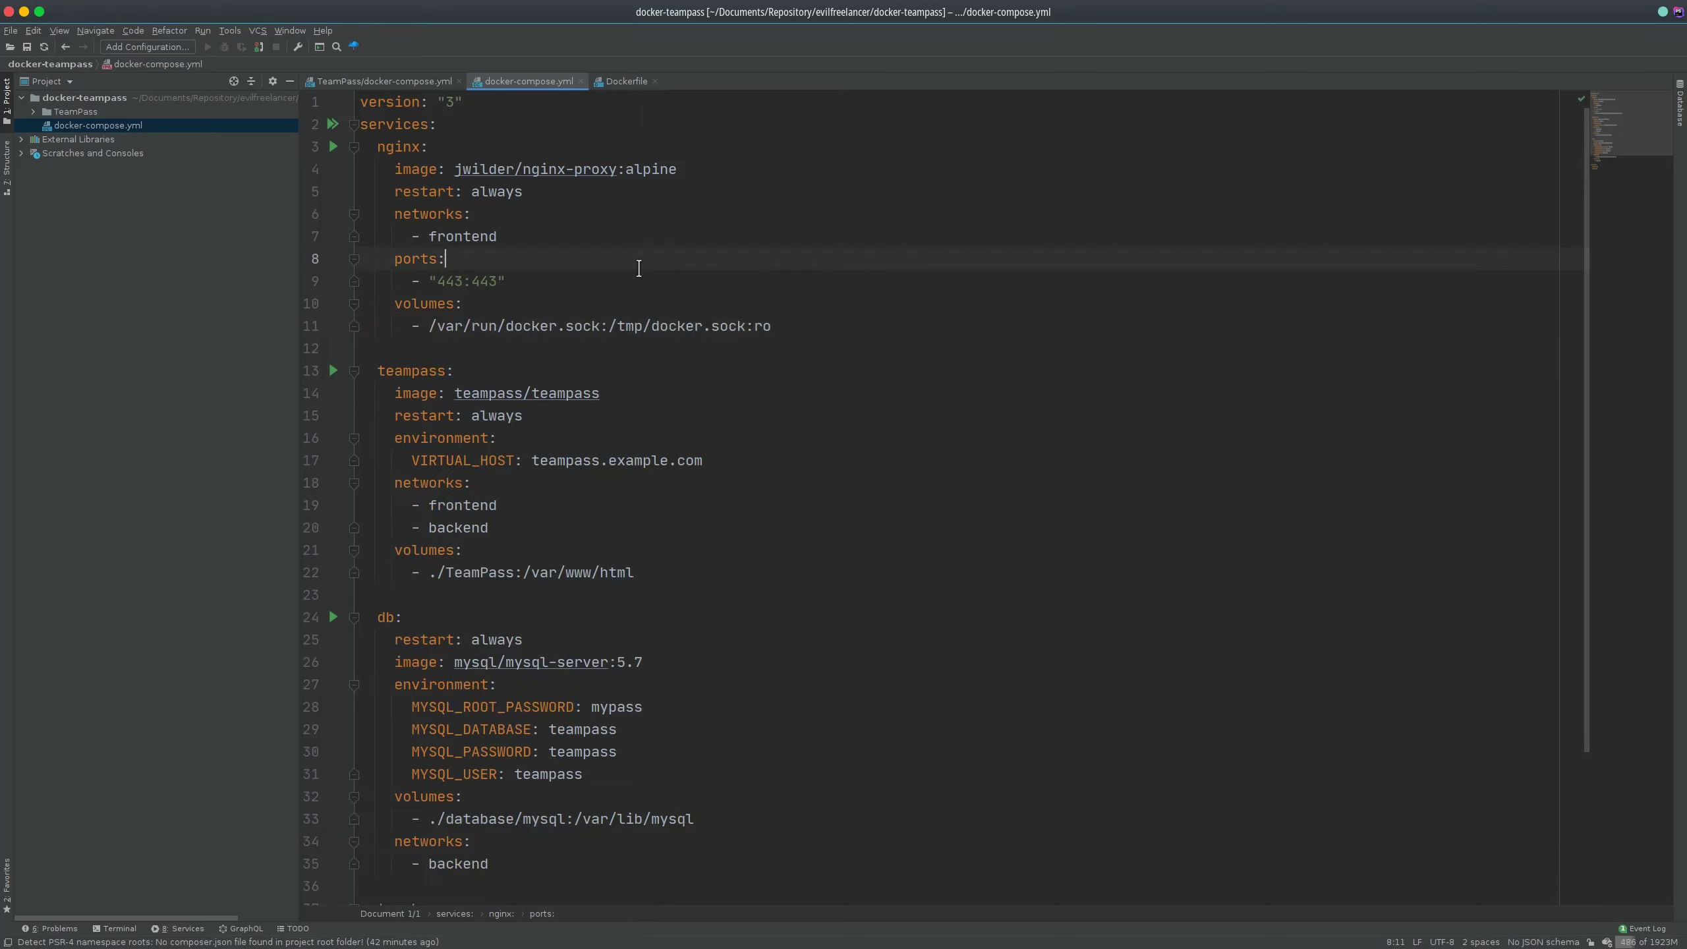
pyautogui.press('Down')
pyautogui.hotkey('ctrl', 'w')
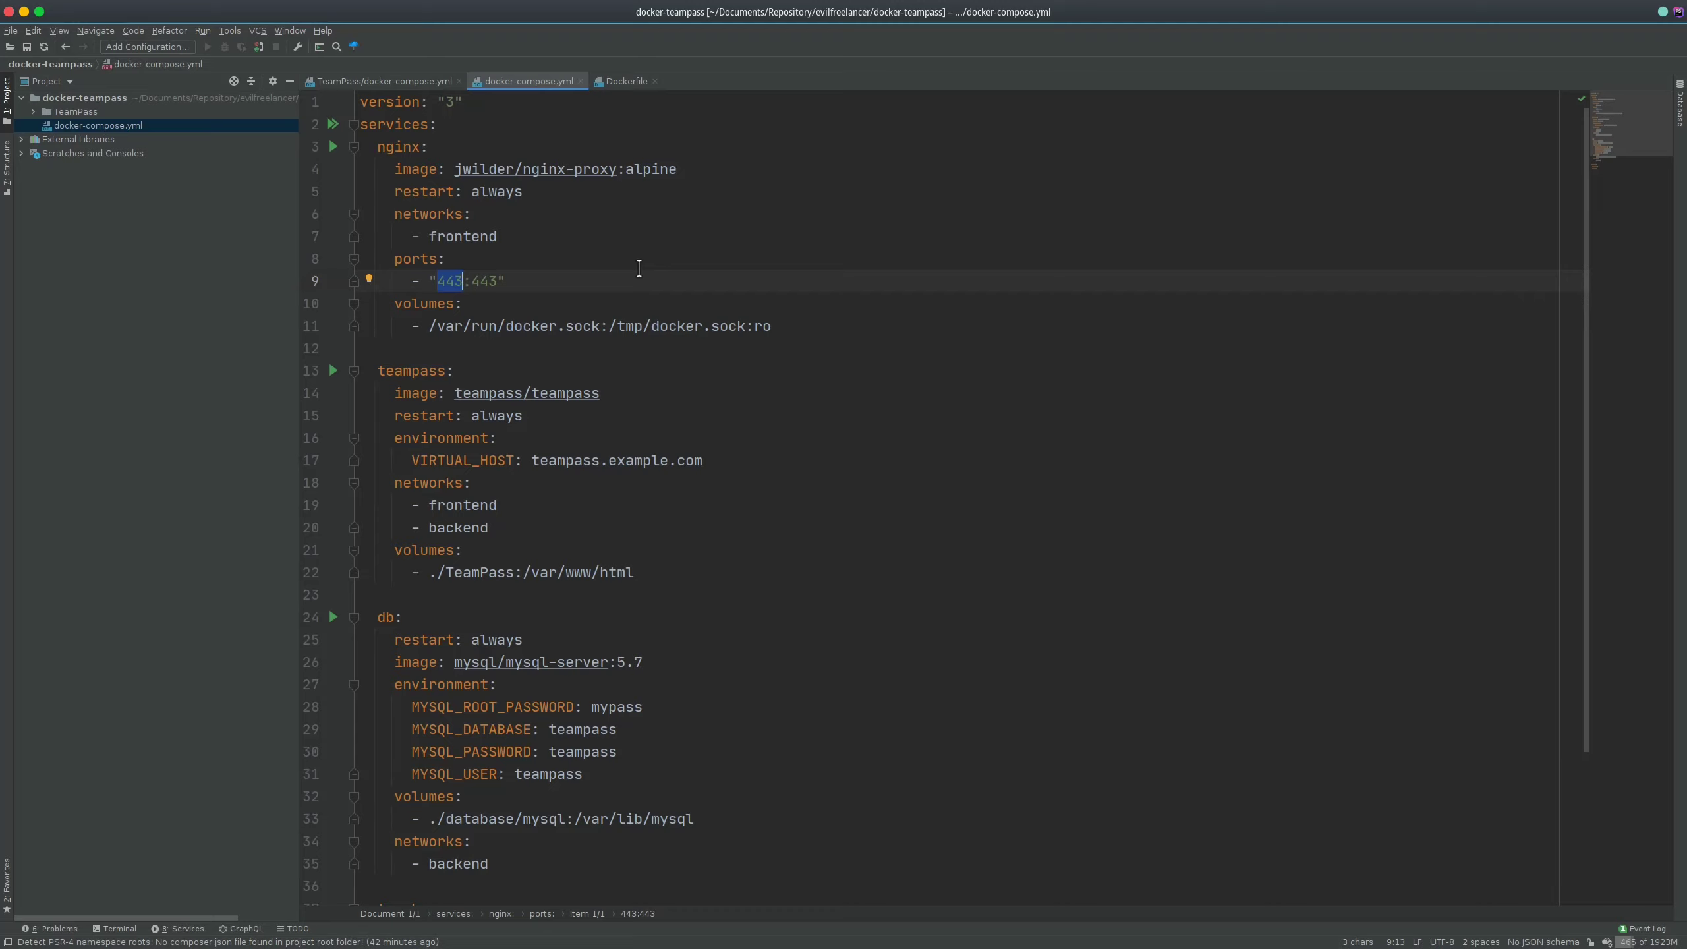
pyautogui.click(732, 594)
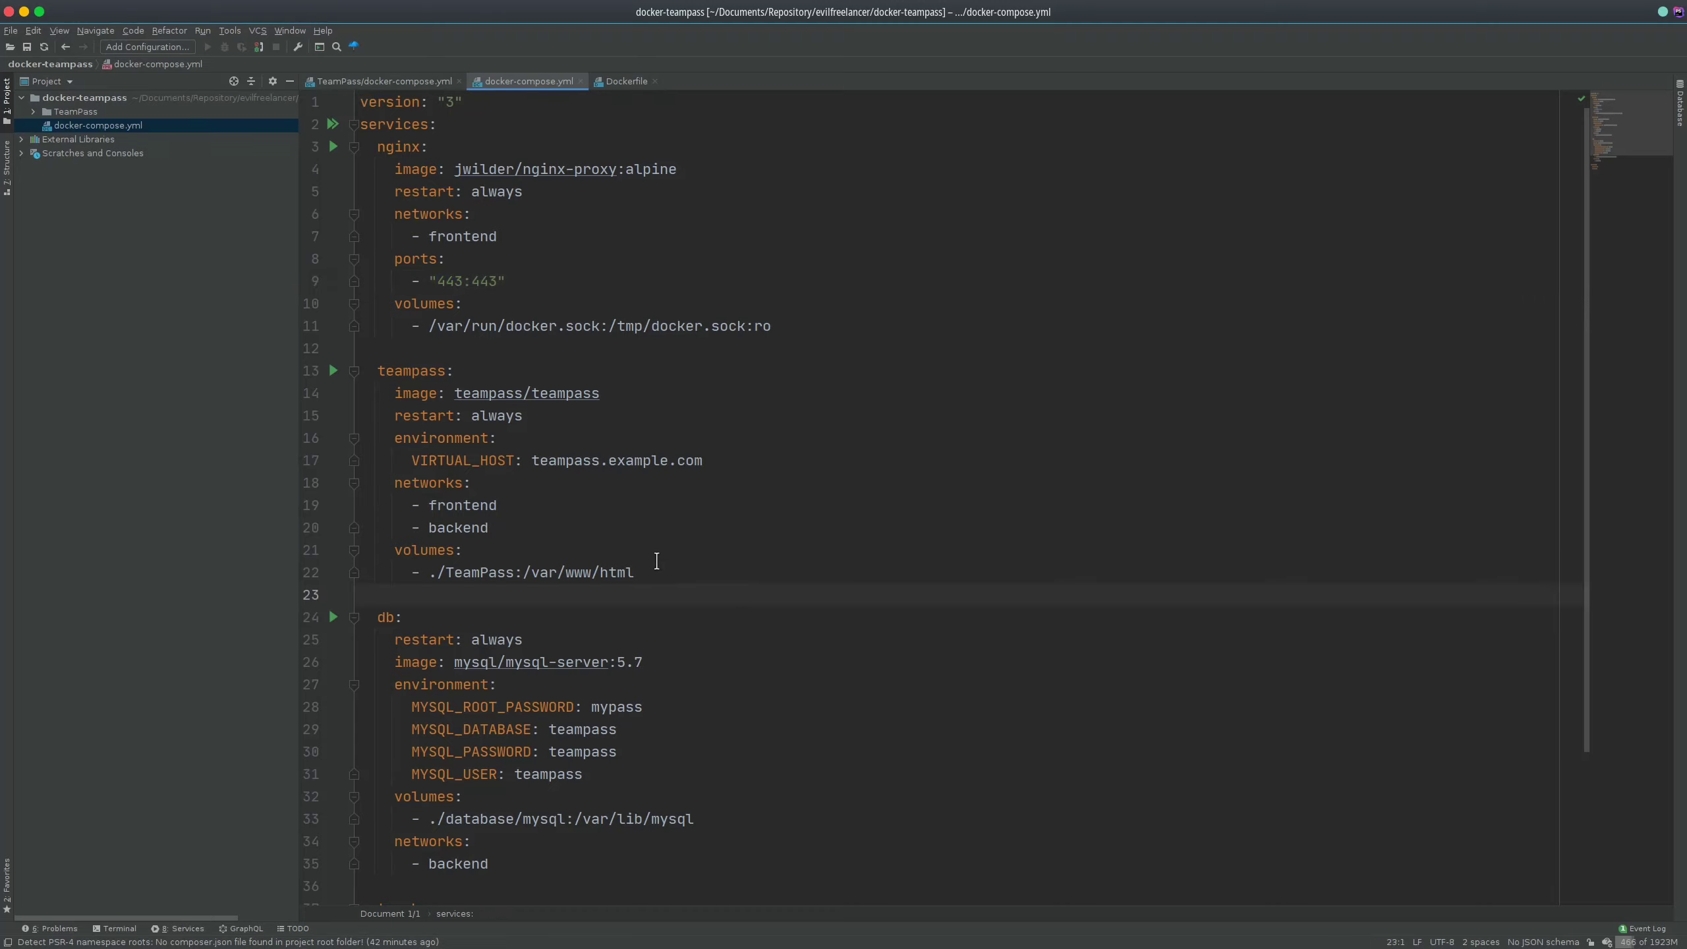
pyautogui.moveTo(645, 571); pyautogui.dragTo(65, 109)
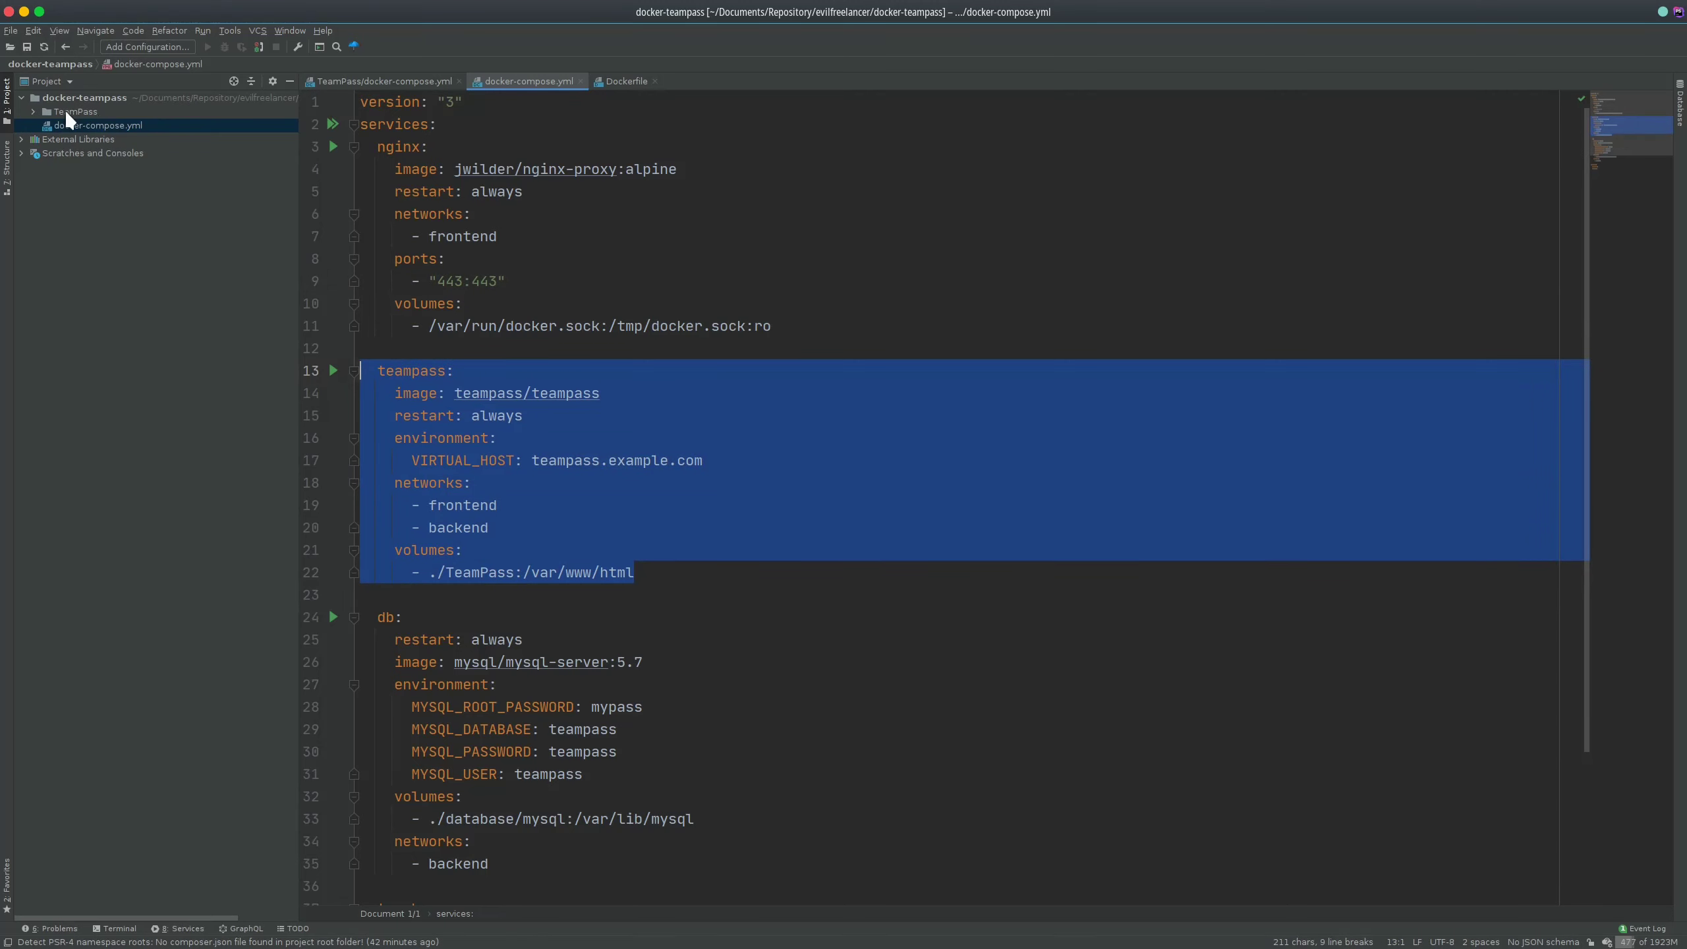
# Expand the TeamPass folder and open its docker-compose.yml and Dockerfile.
pyautogui.click(37, 105)
pyautogui.click(35, 108)
pyautogui.scroll(-1, 177, 607)
pyautogui.click(163, 585)
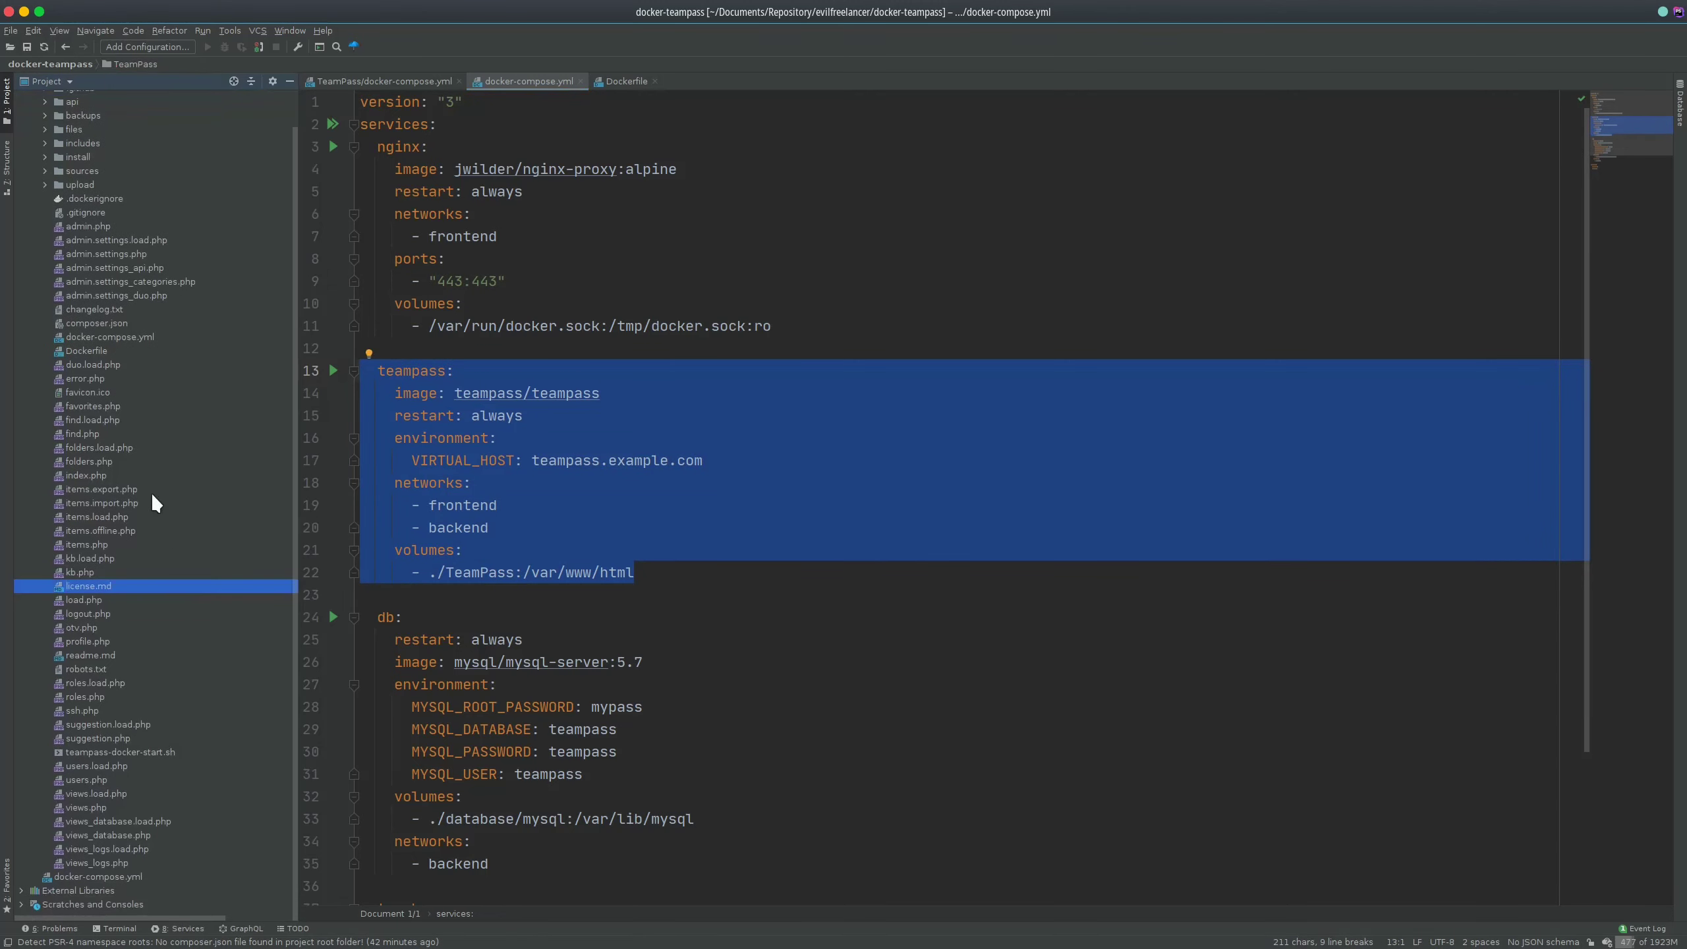
pyautogui.doubleClick(135, 336)
pyautogui.click(783, 330)
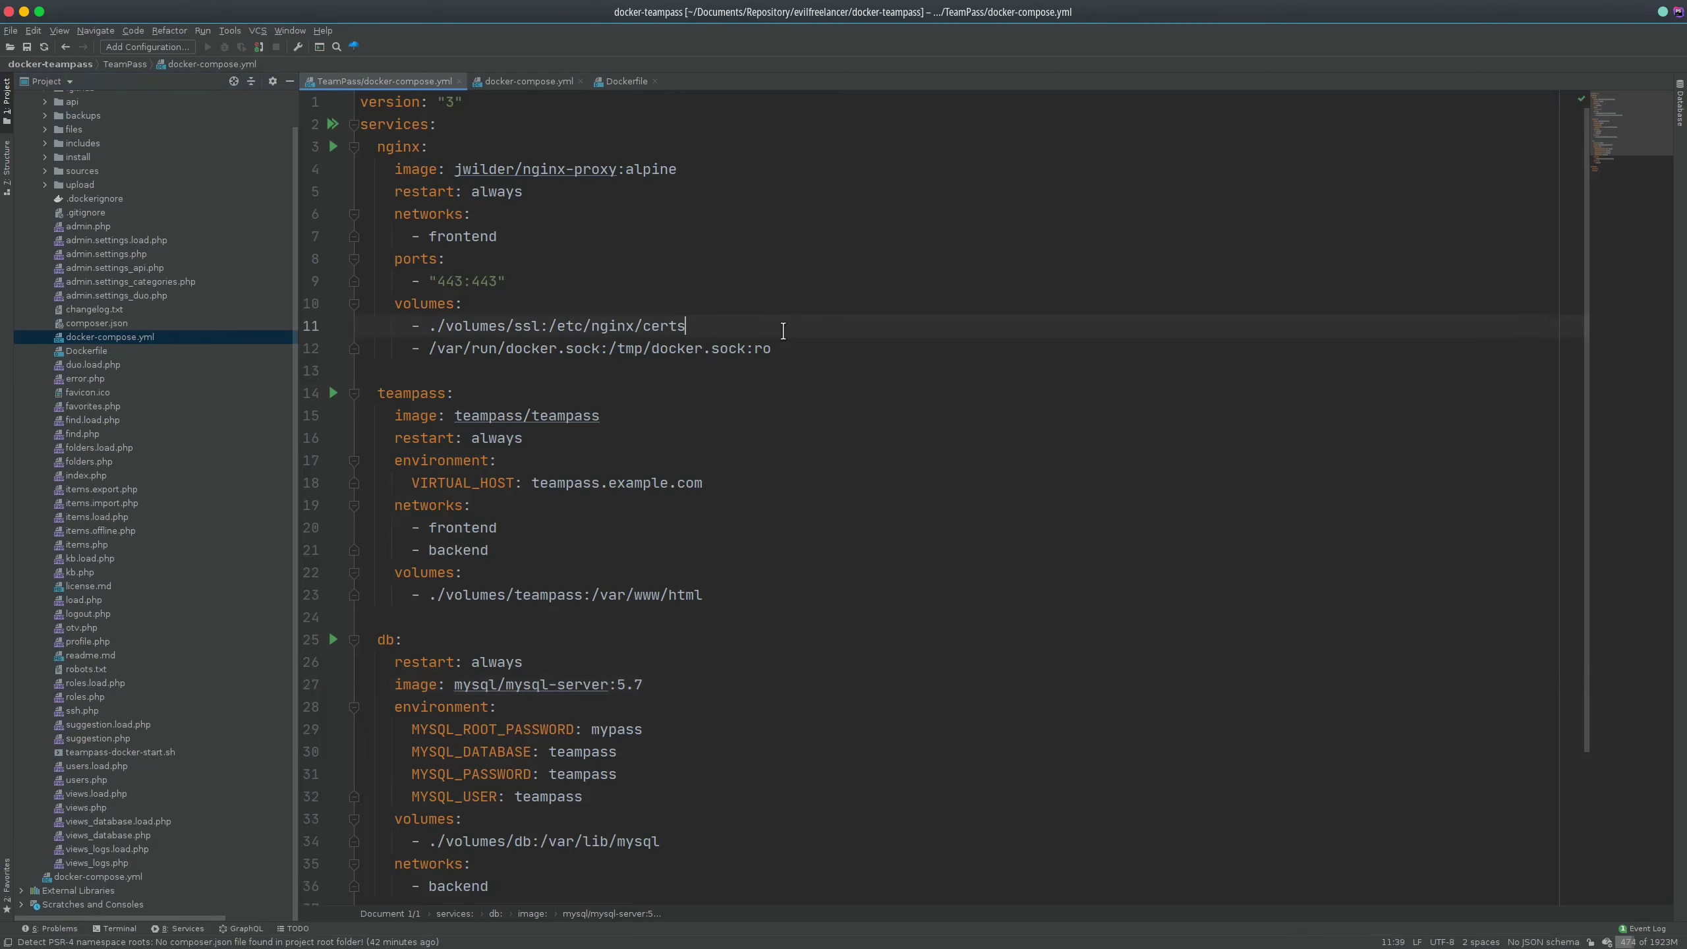
pyautogui.doubleClick(123, 350)
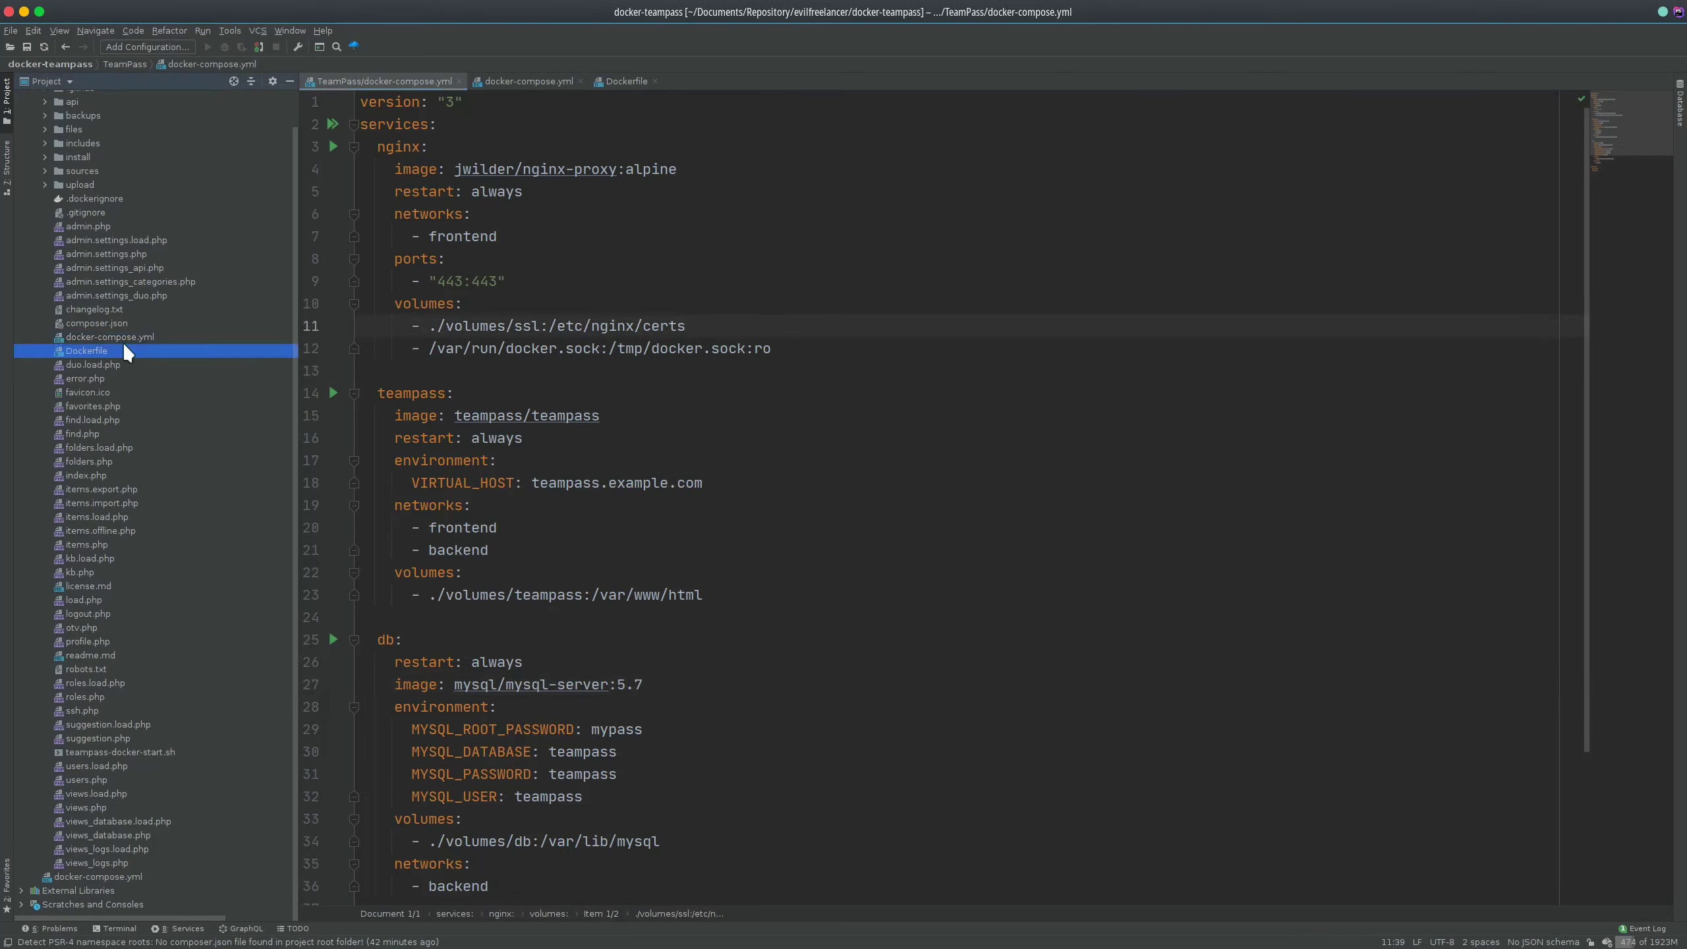
# Close TeamPass/docker-compose.yml and highlight the Dockerfile's nginx-php-fpm base image.
pyautogui.middleClick(425, 81)
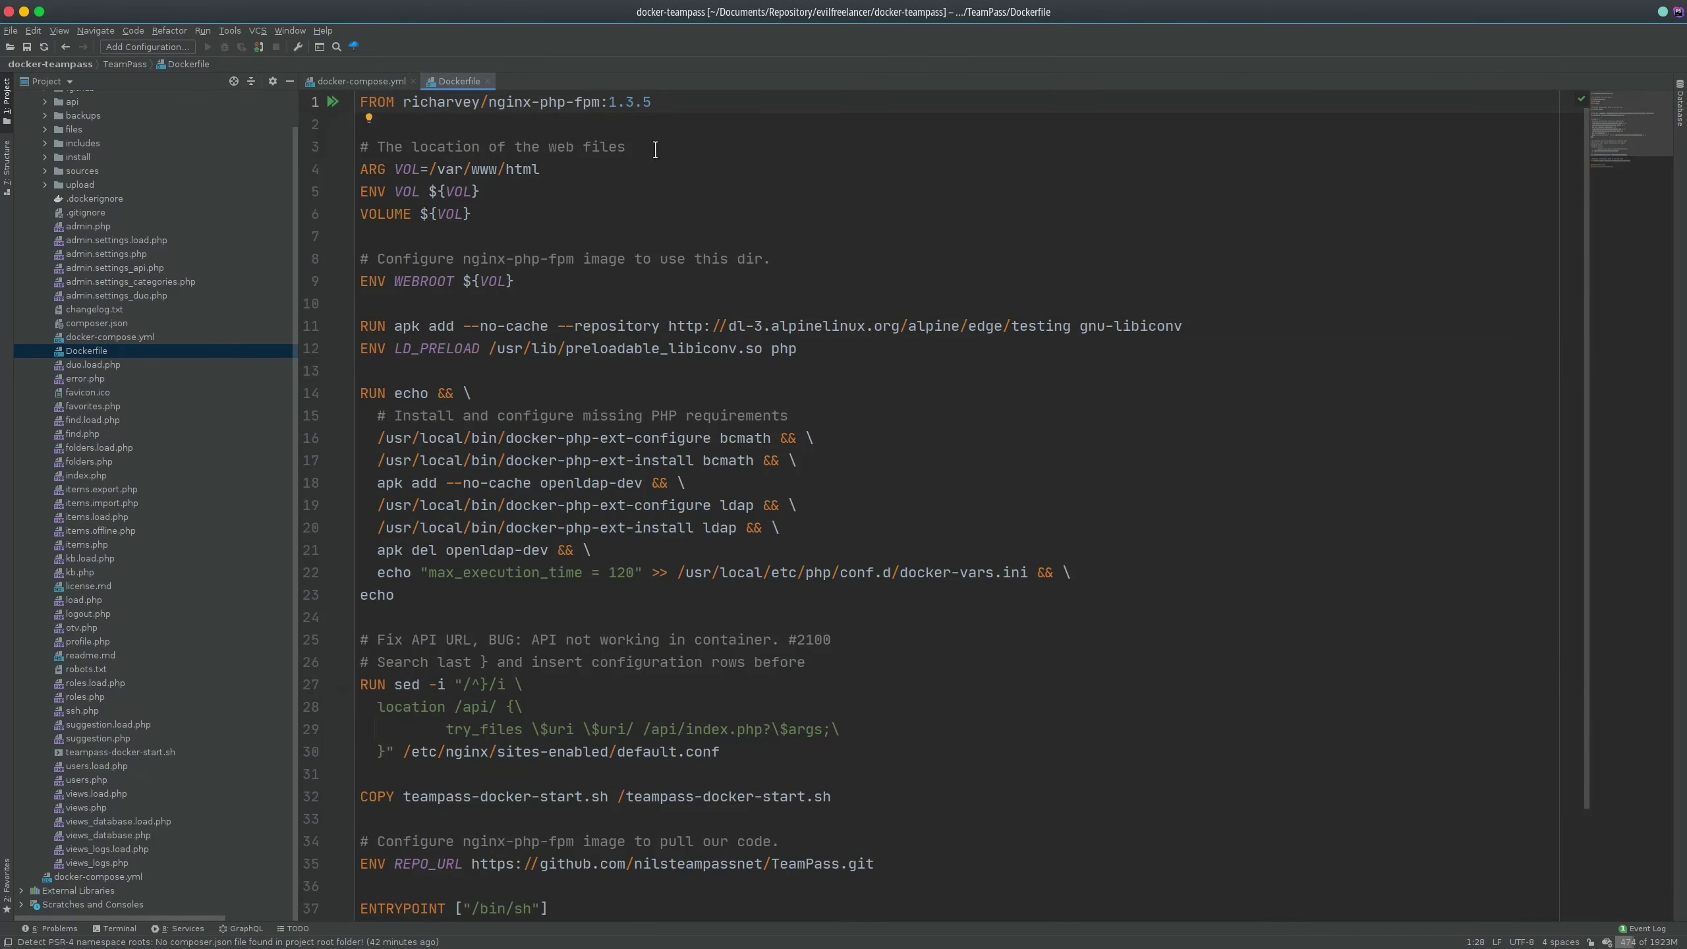
pyautogui.scroll(-2, 655, 150)
pyautogui.scroll(2, 745, 337)
pyautogui.moveTo(490, 100); pyautogui.dragTo(606, 99)
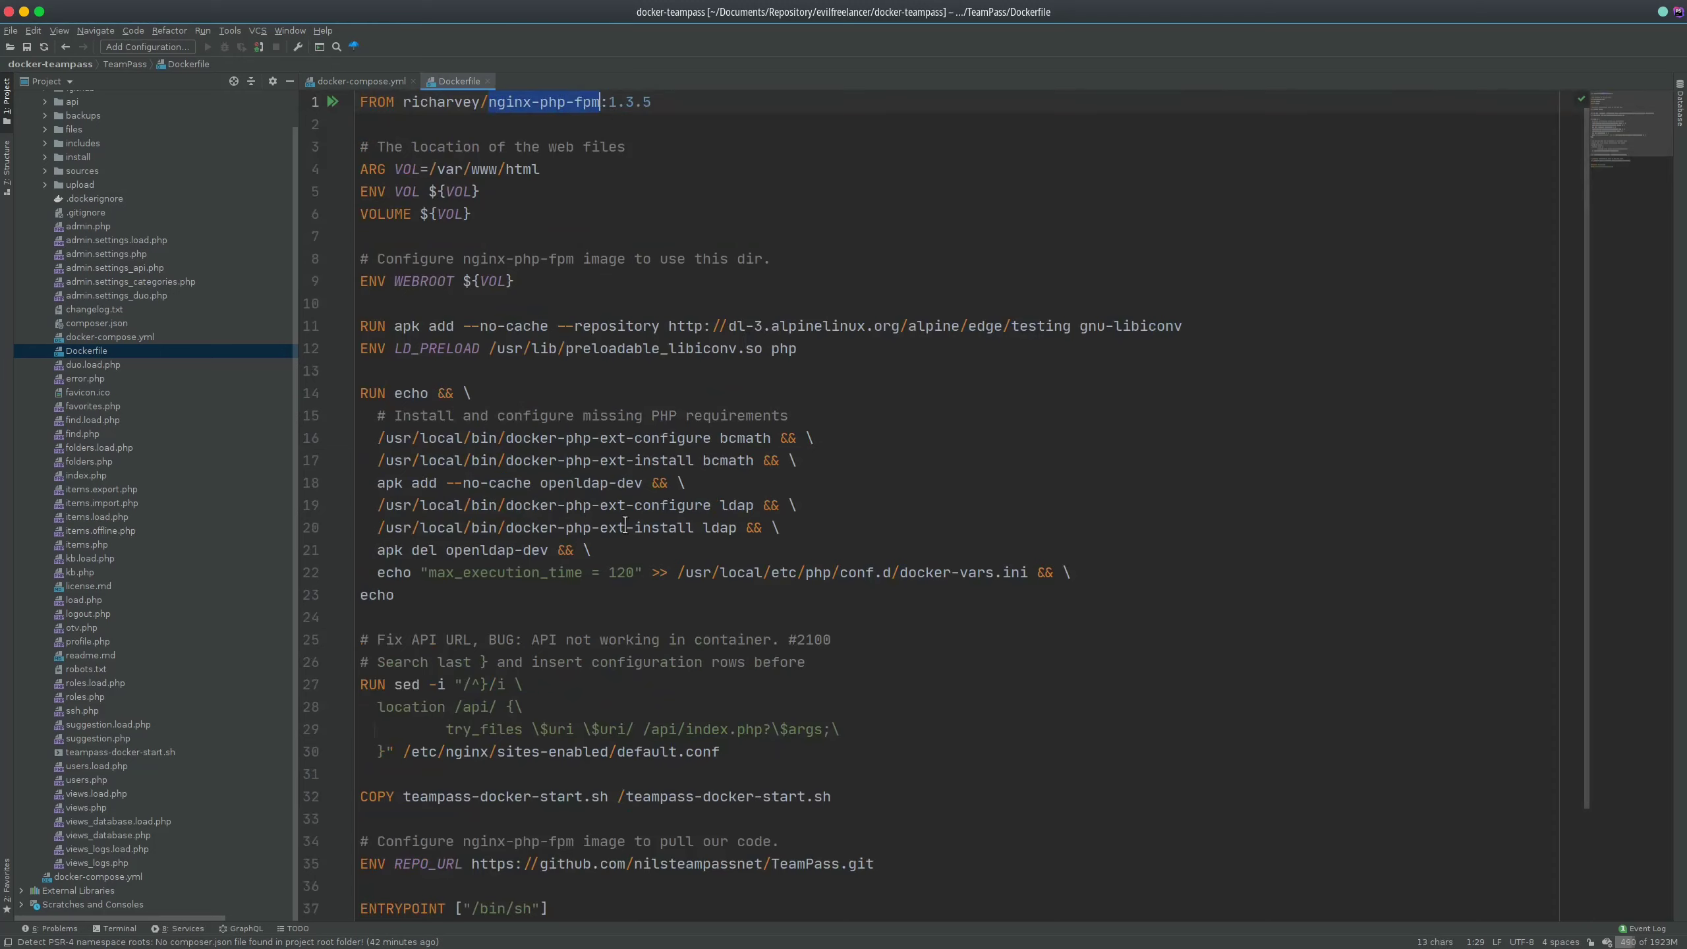
pyautogui.hotkey('alt', 'Tab')
# Search the web for 'nginx-php-fpm' in a new browser tab.
pyautogui.hotkey('ctrl', 't')
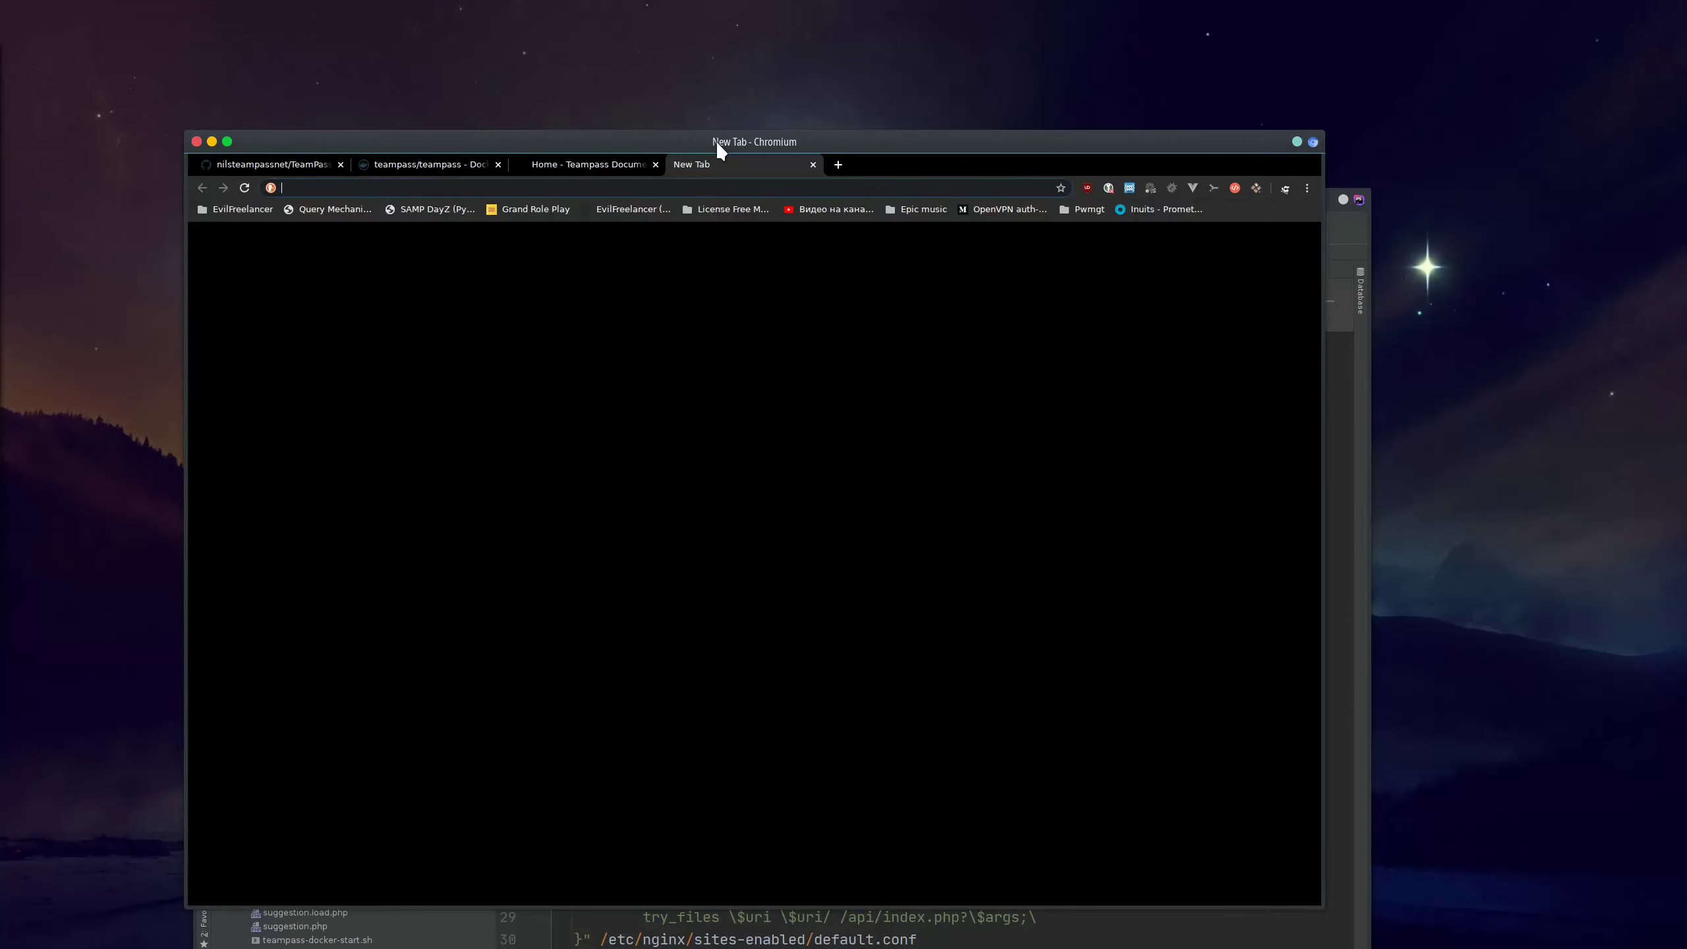
pyautogui.write('nginx-php-fpm&atb=v43-1_s')
pyautogui.press('Return')
pyautogui.click(1348, 258)
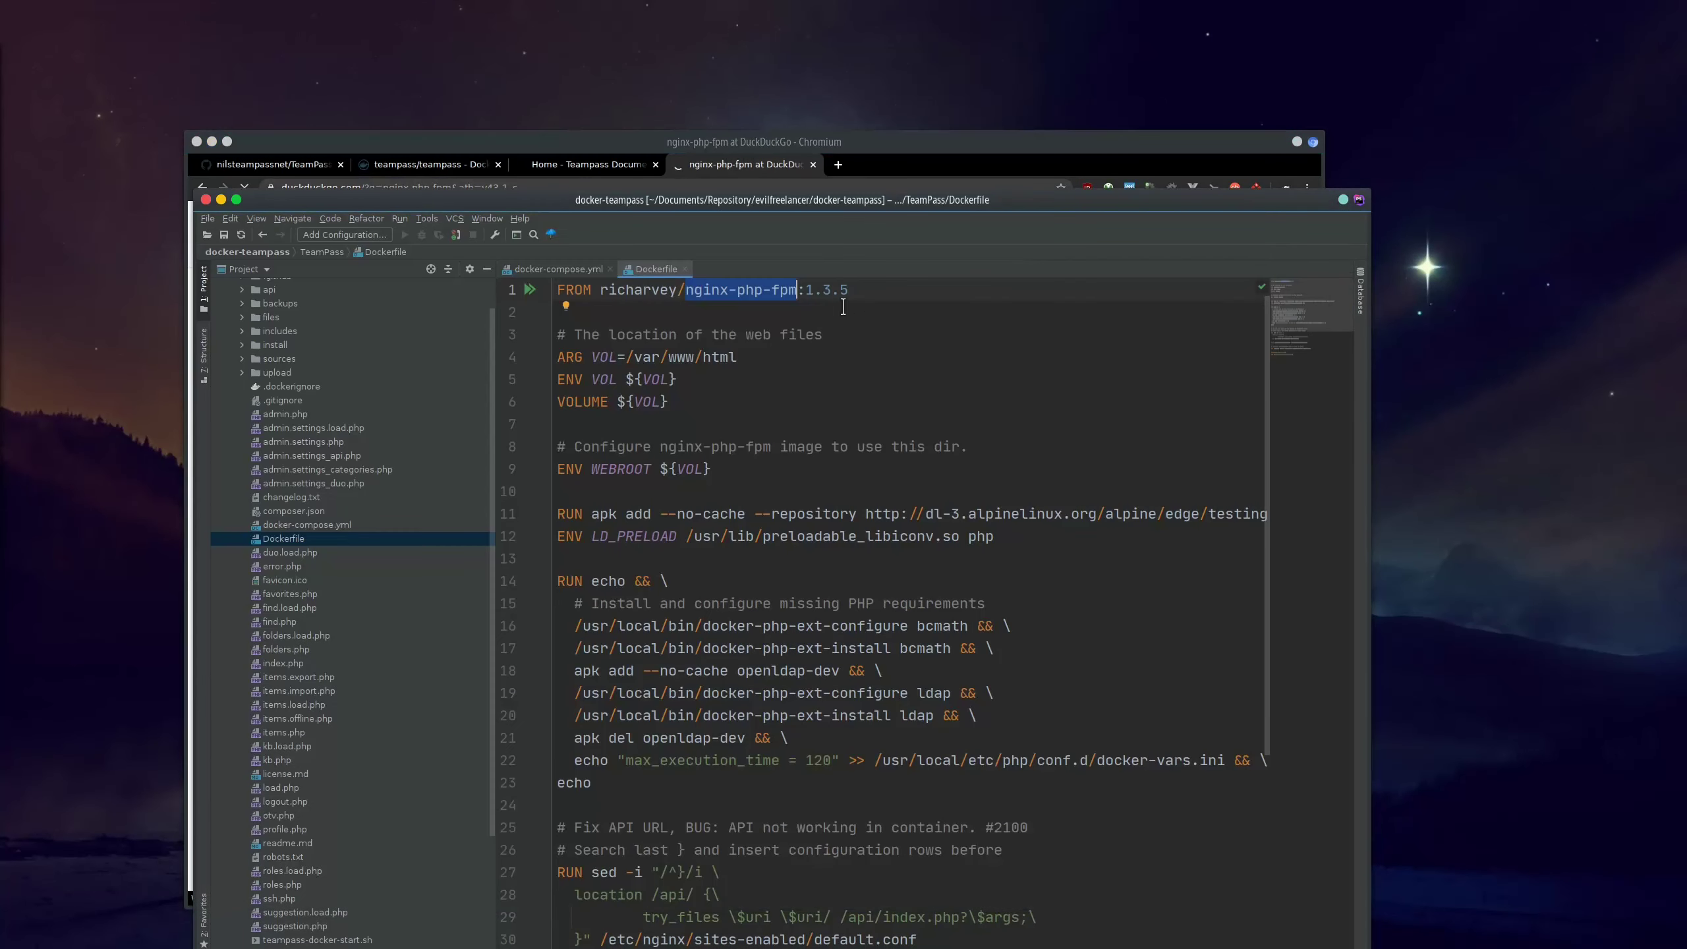
pyautogui.click(916, 171)
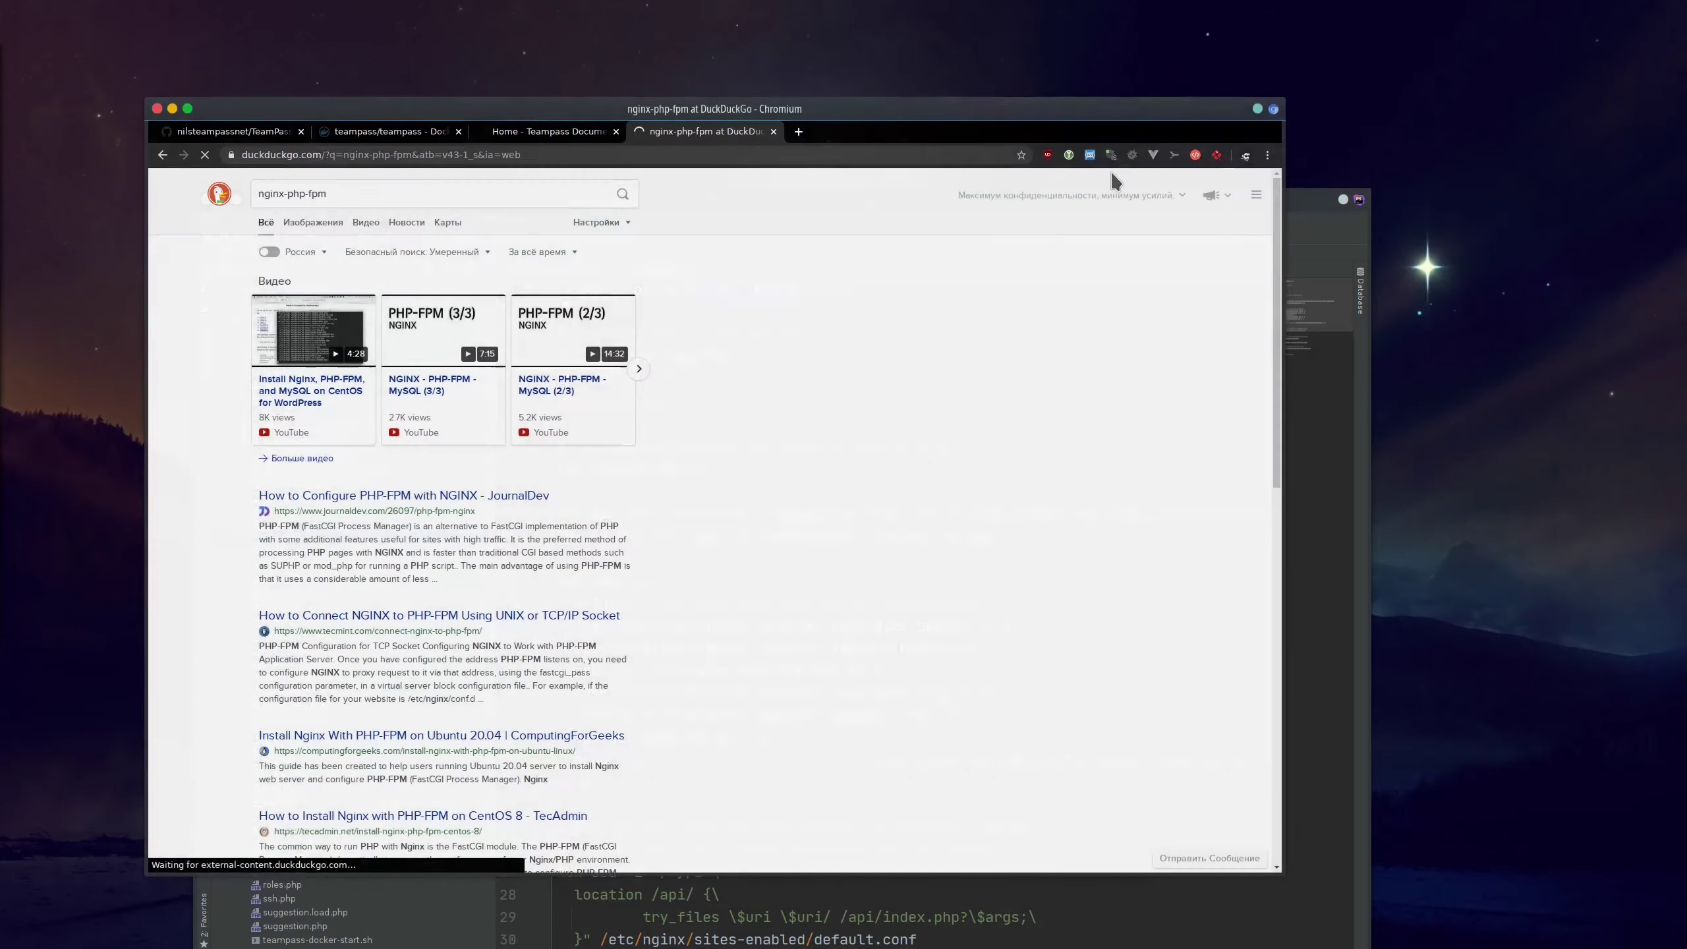
pyautogui.click(1328, 186)
pyautogui.click(1006, 111)
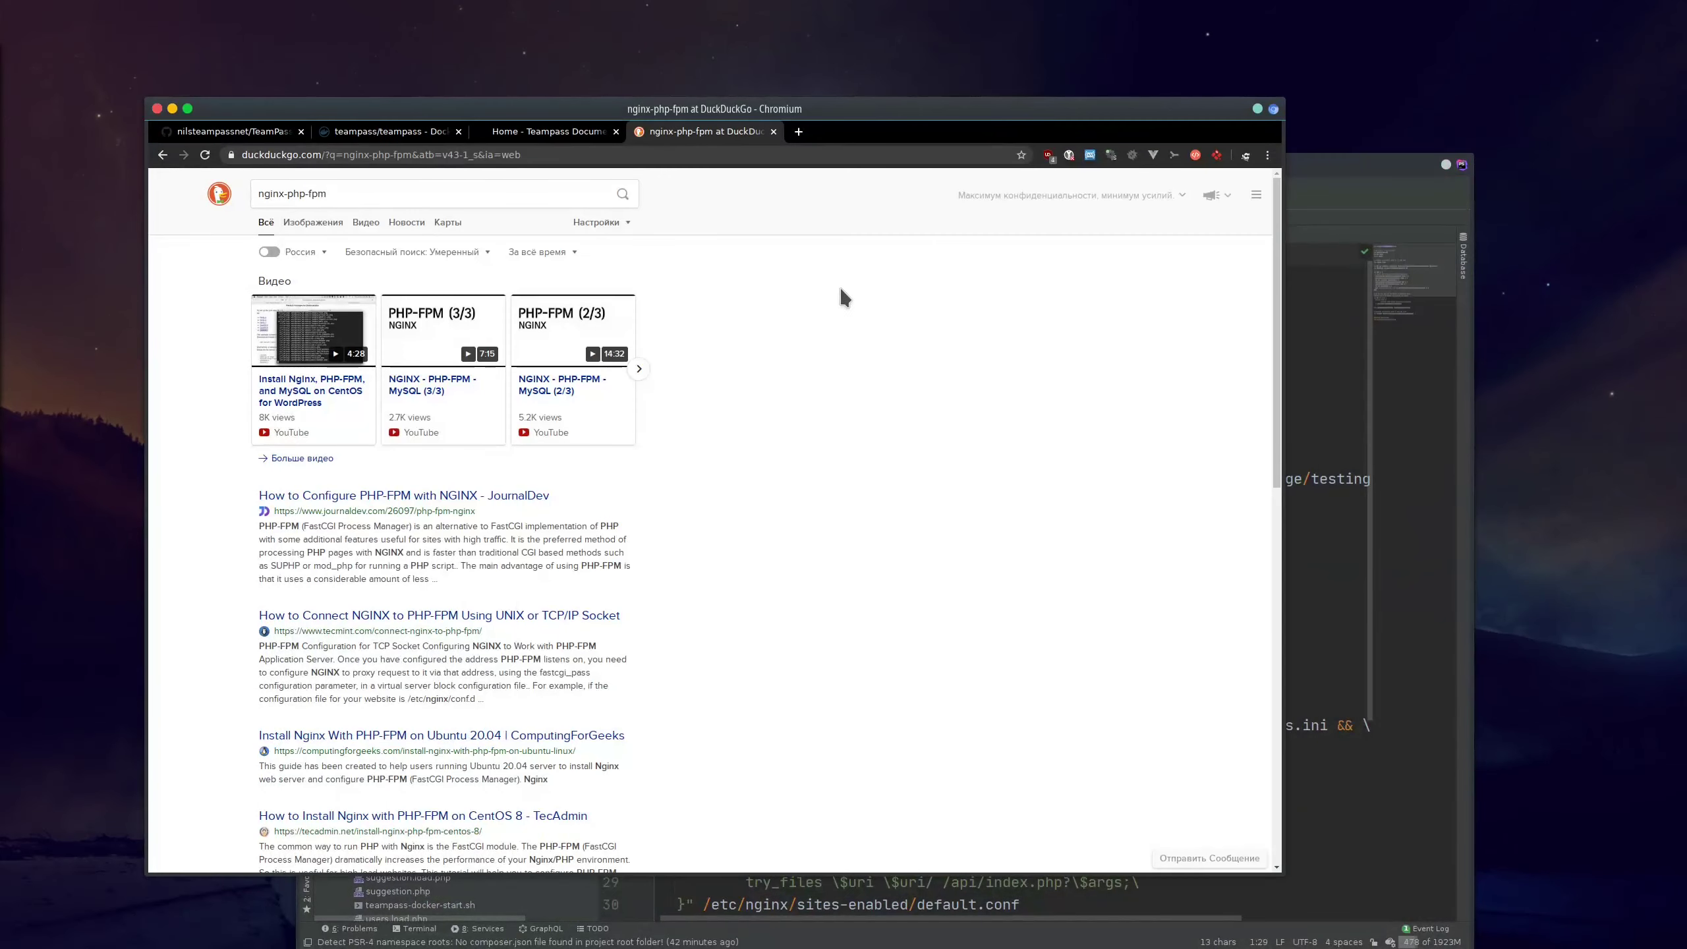
pyautogui.scroll(-6, 830, 427)
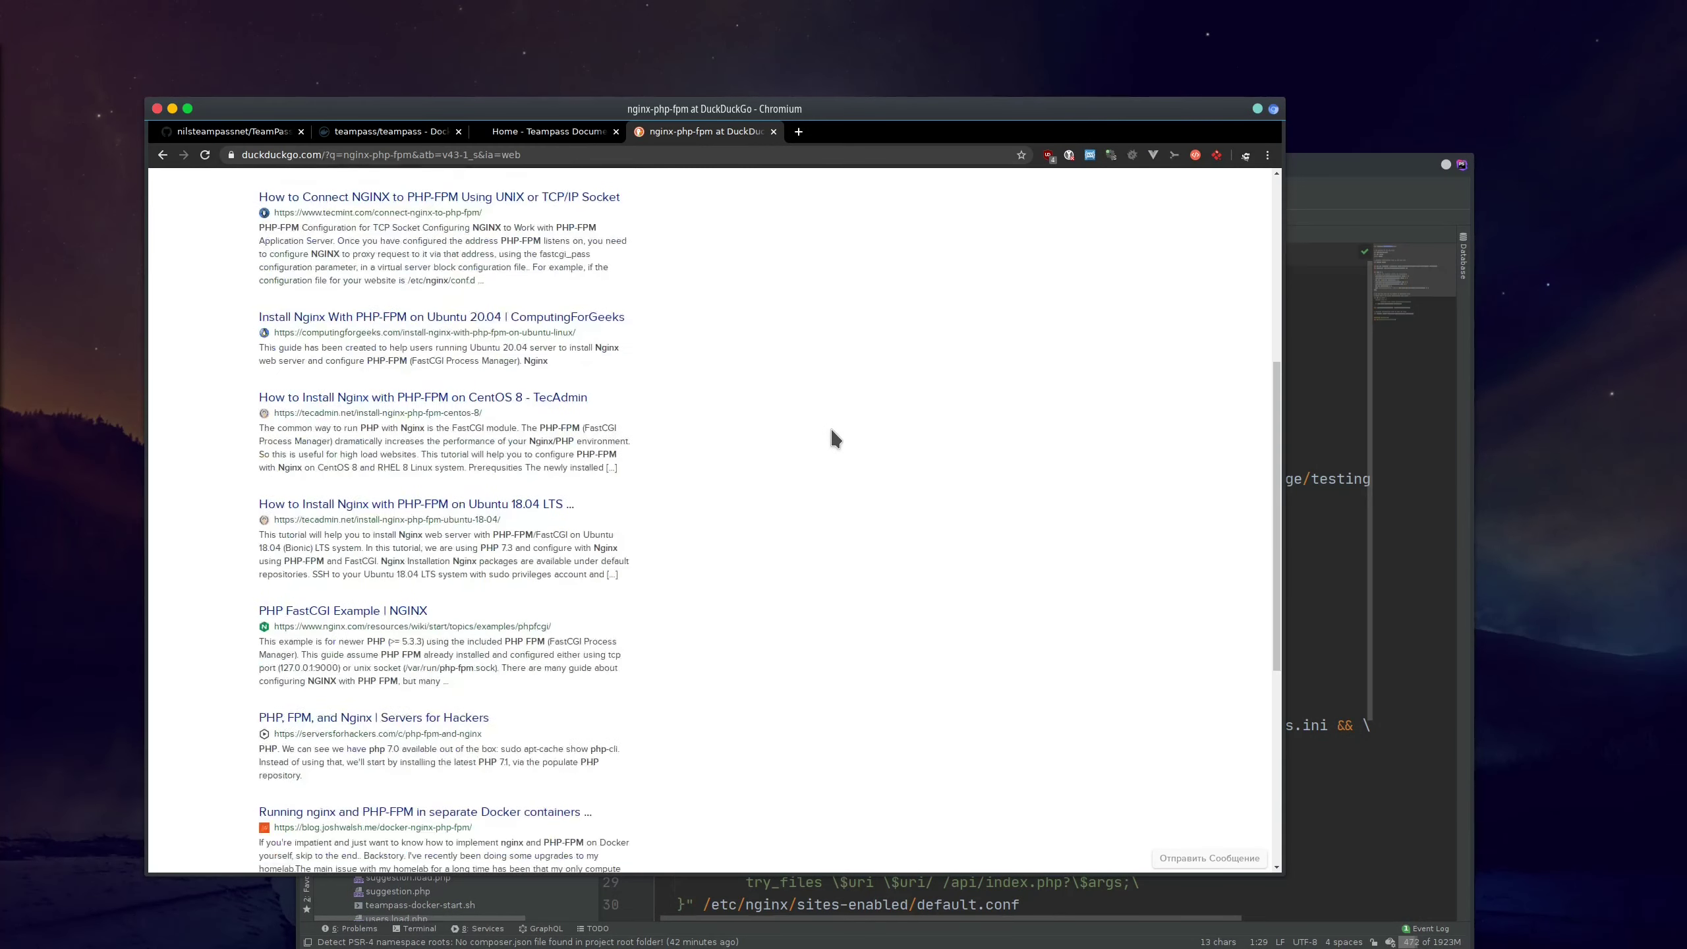
pyautogui.scroll(6, 760, 328)
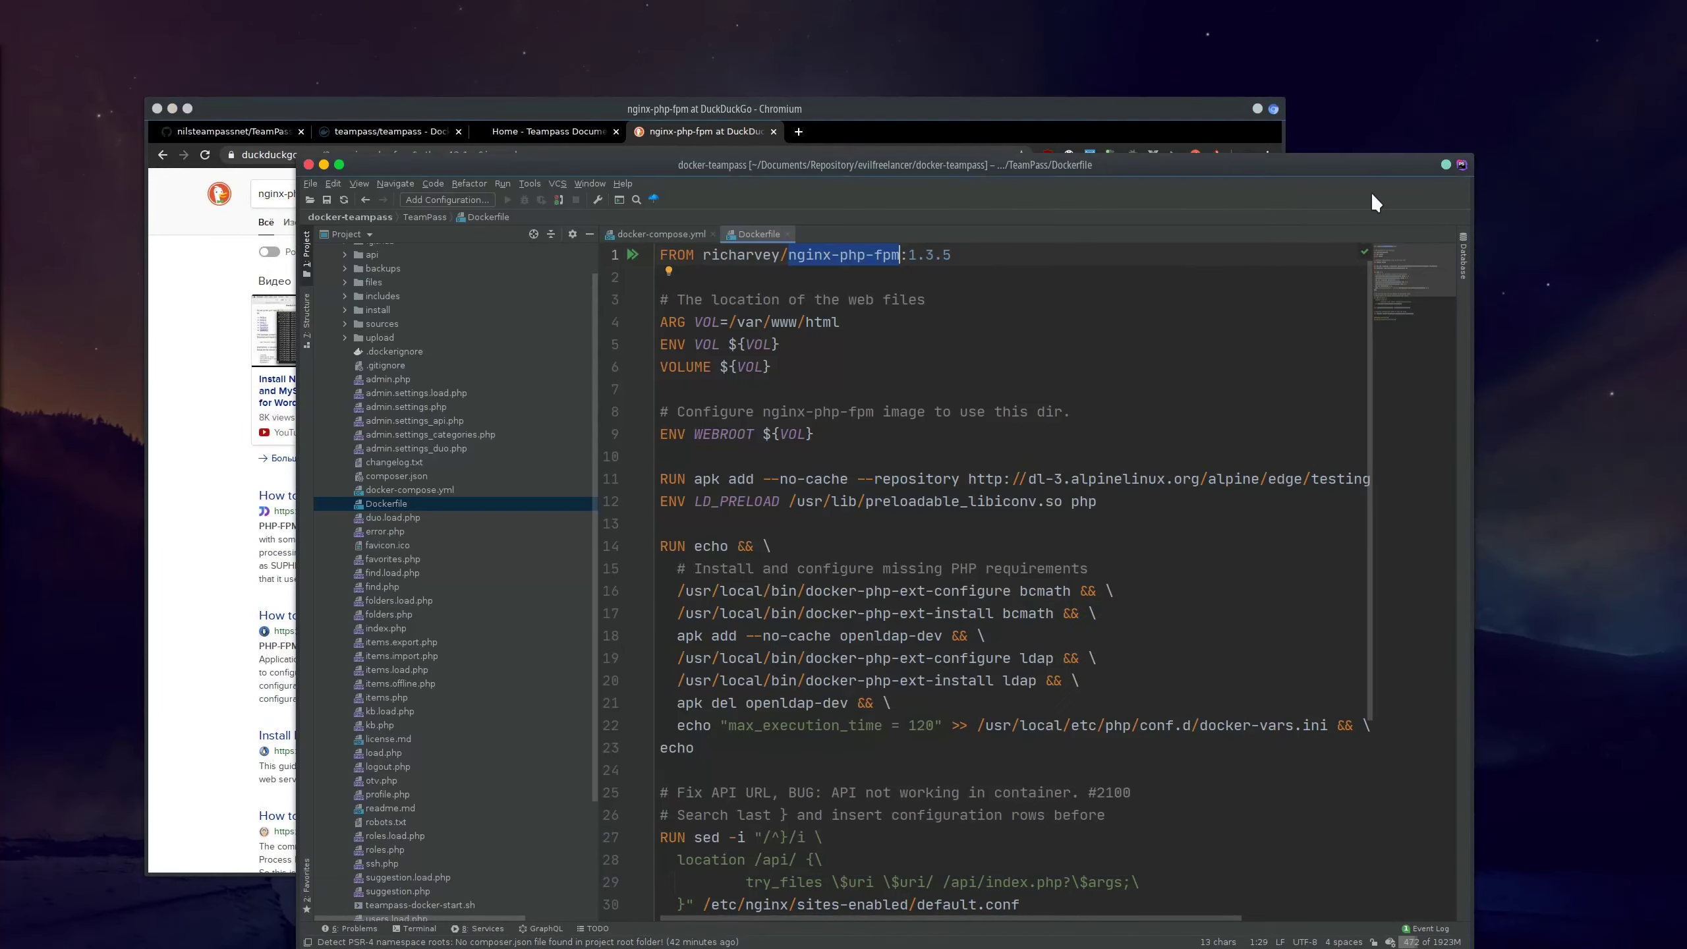
# Copy 'richarvey/nginx-php-fpm' from the Dockerfile and search DuckDuckGo for it.
pyautogui.click(1370, 191)
pyautogui.moveTo(702, 256); pyautogui.dragTo(899, 256)
pyautogui.hotkey('ctrl', 'c')
pyautogui.click(894, 126)
pyautogui.click(556, 196)
pyautogui.hotkey('ctrl', 'a')
pyautogui.hotkey('ctrl', 'v')
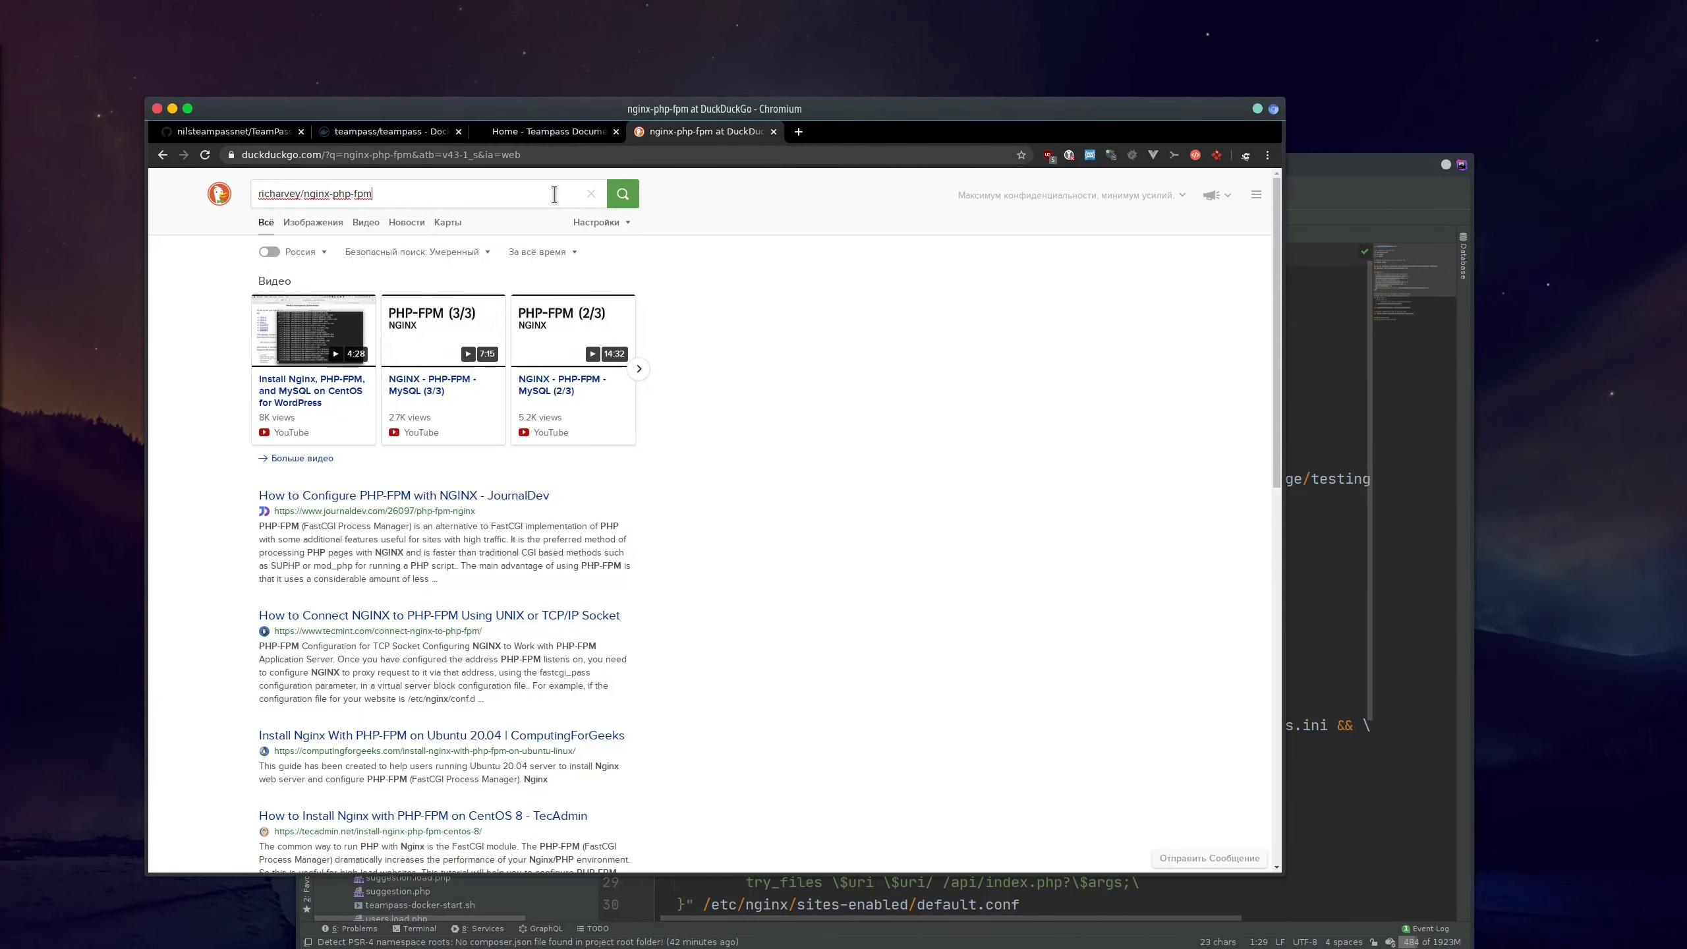
pyautogui.press('Return')
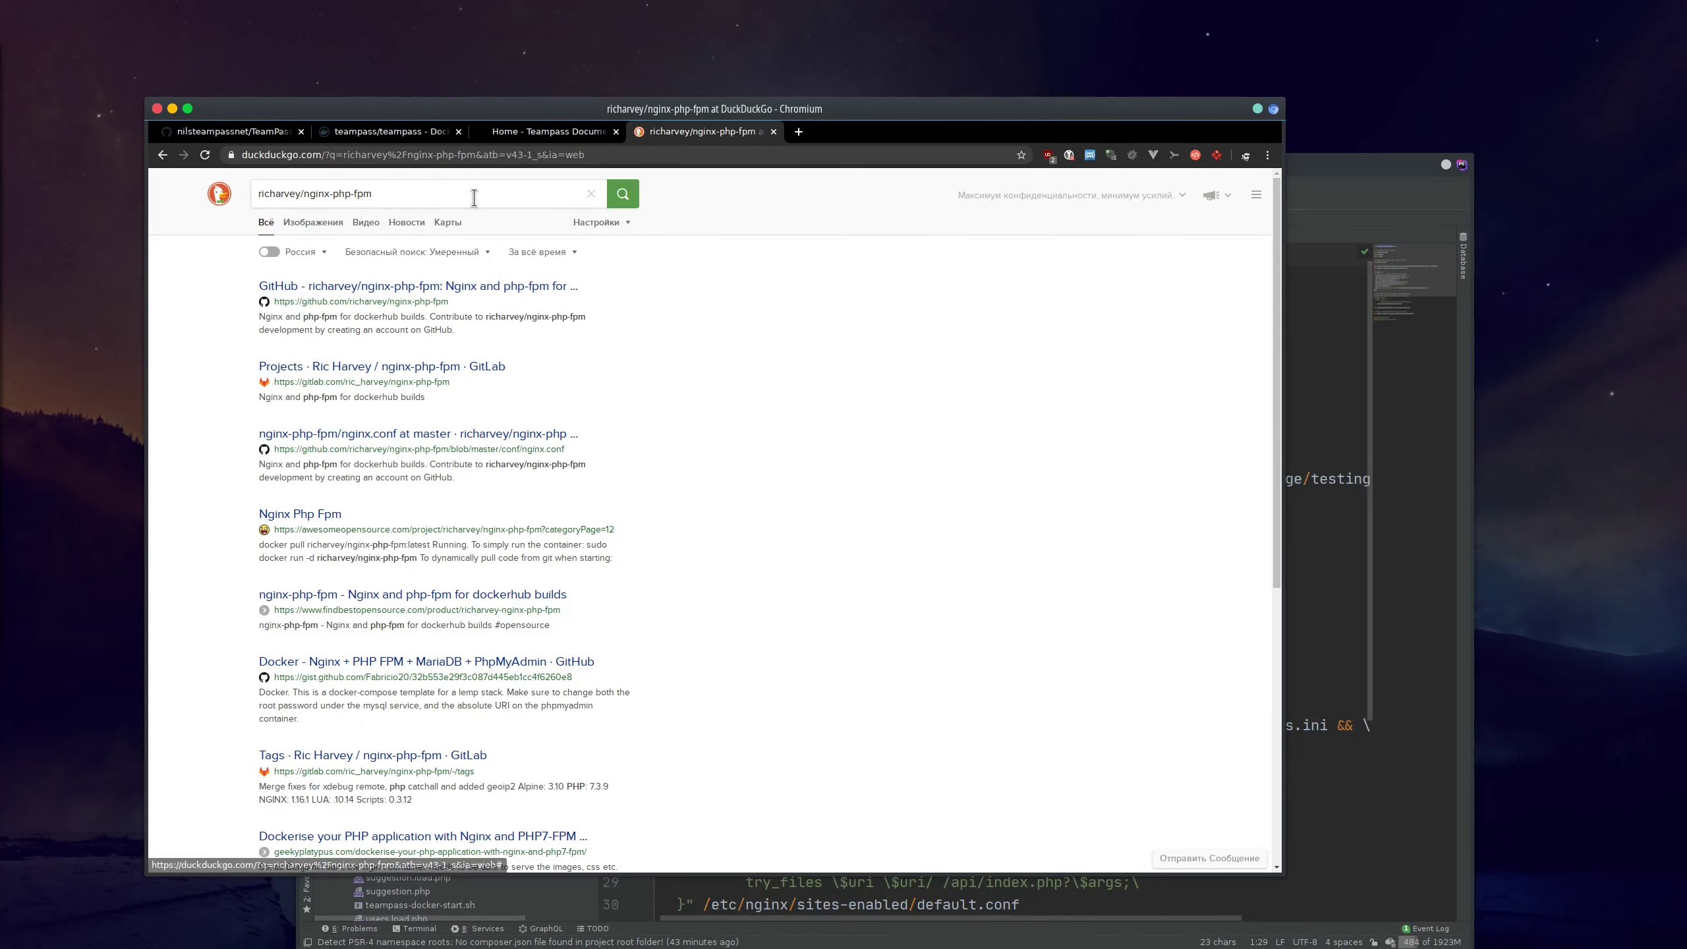
# Open the richarvey/nginx-php-fpm GitHub repo, view its 48 tags, and scroll to Versioning.
pyautogui.click(505, 287)
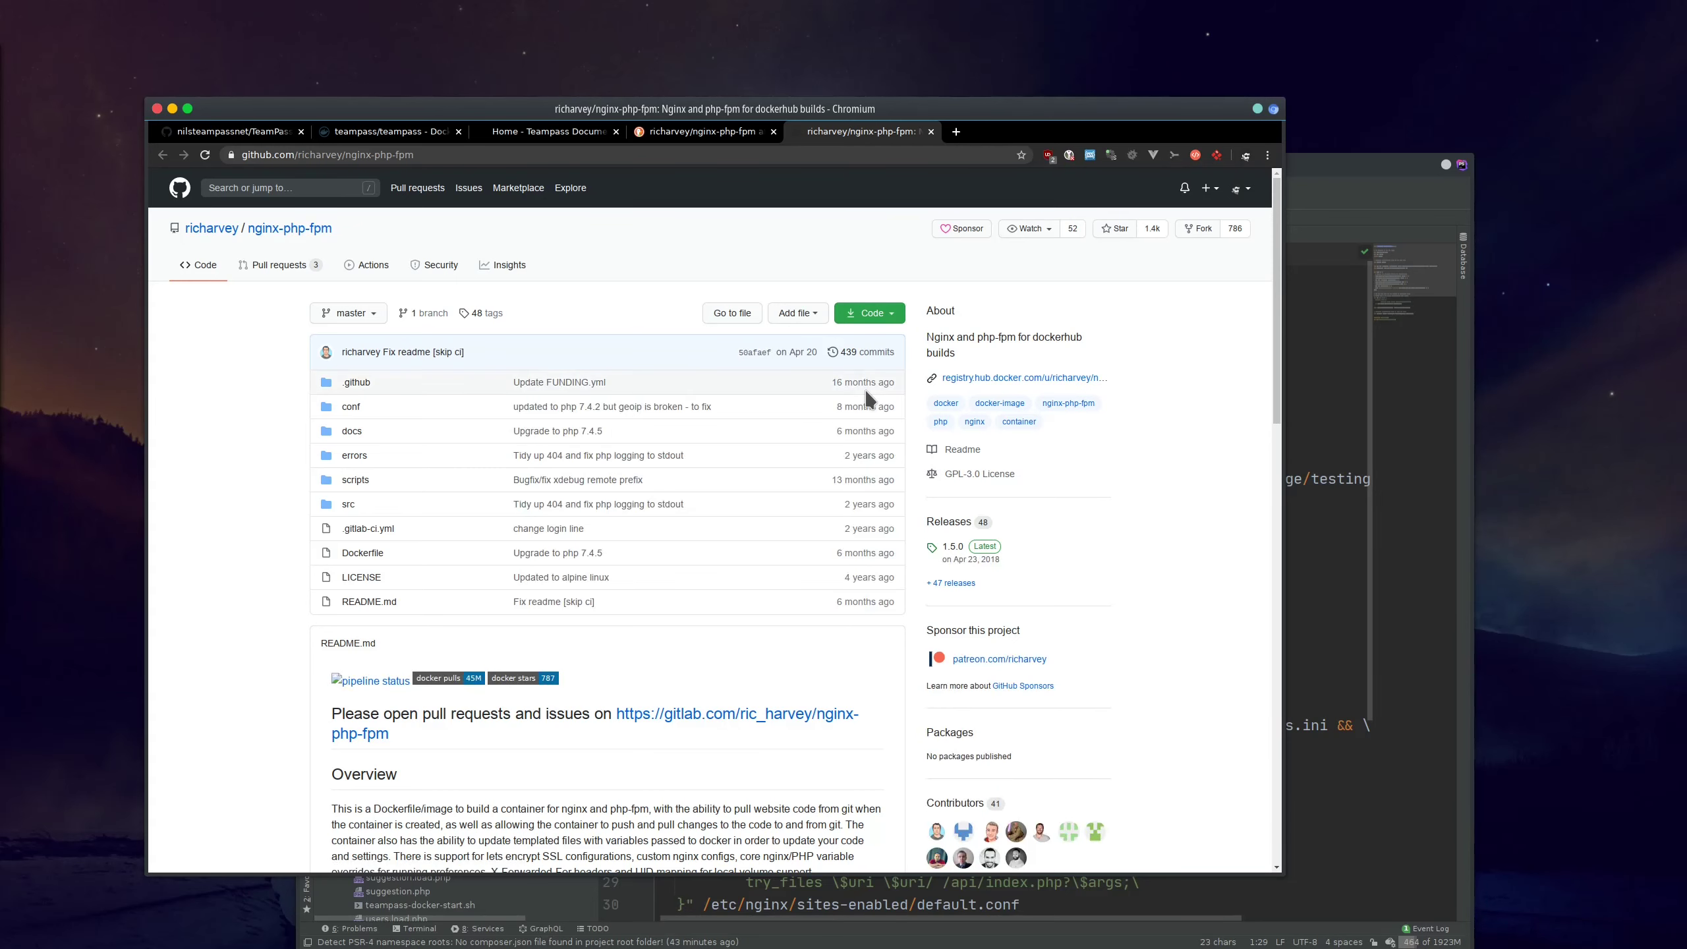
pyautogui.click(1362, 186)
pyautogui.click(991, 120)
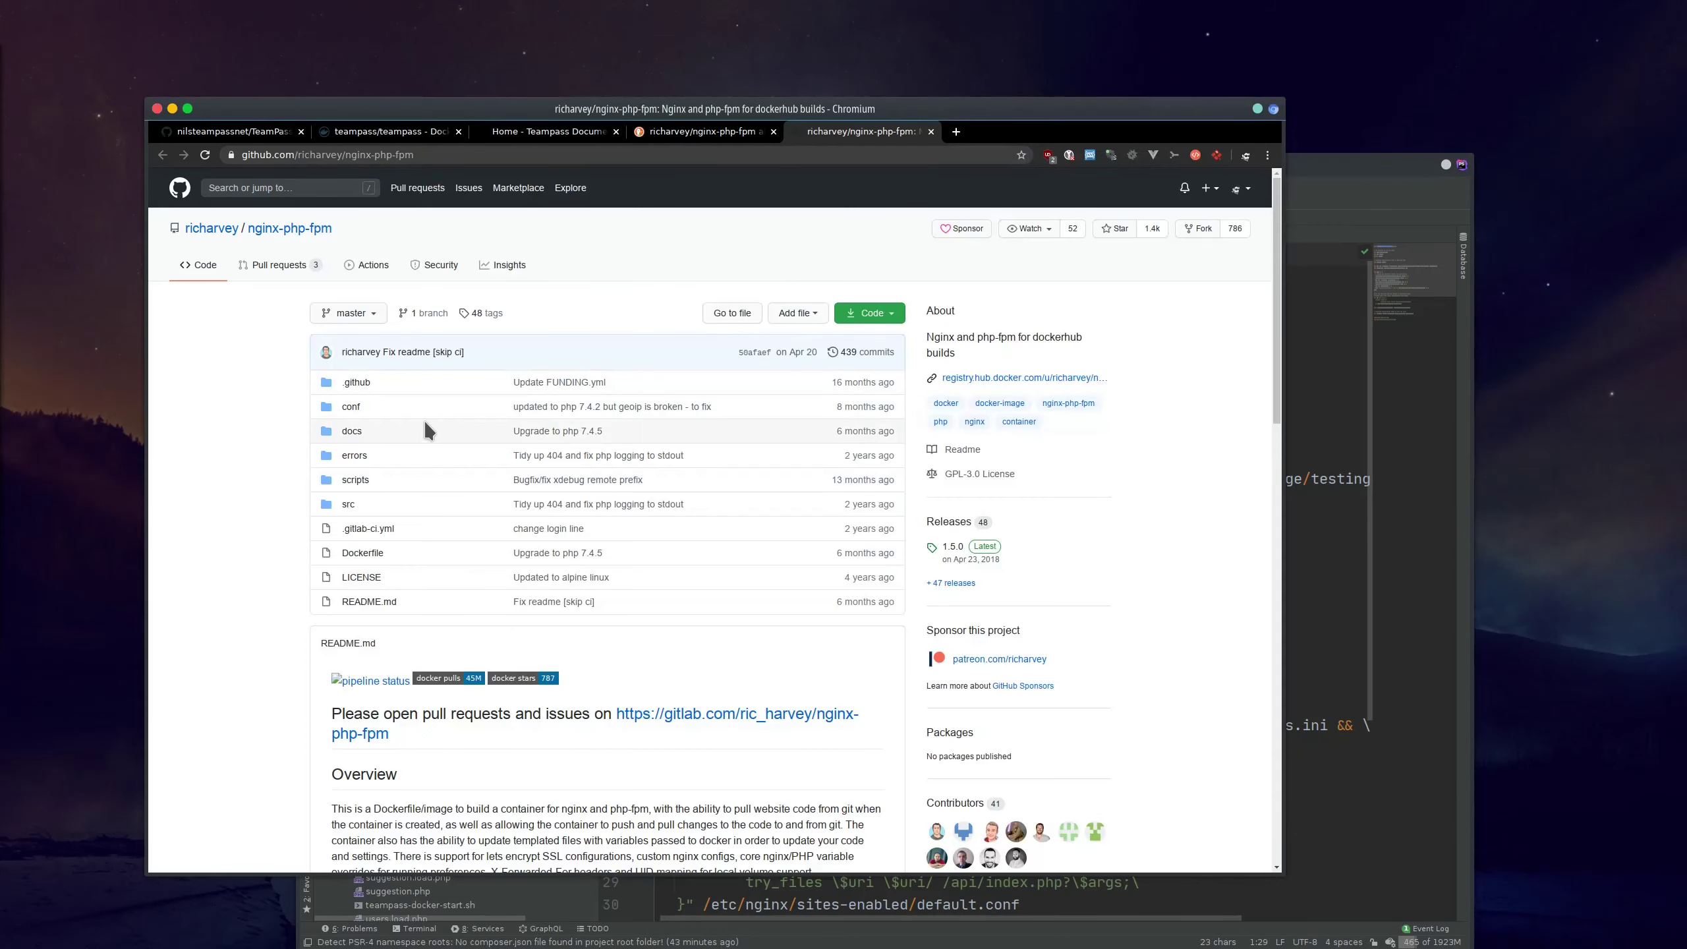
pyautogui.click(499, 314)
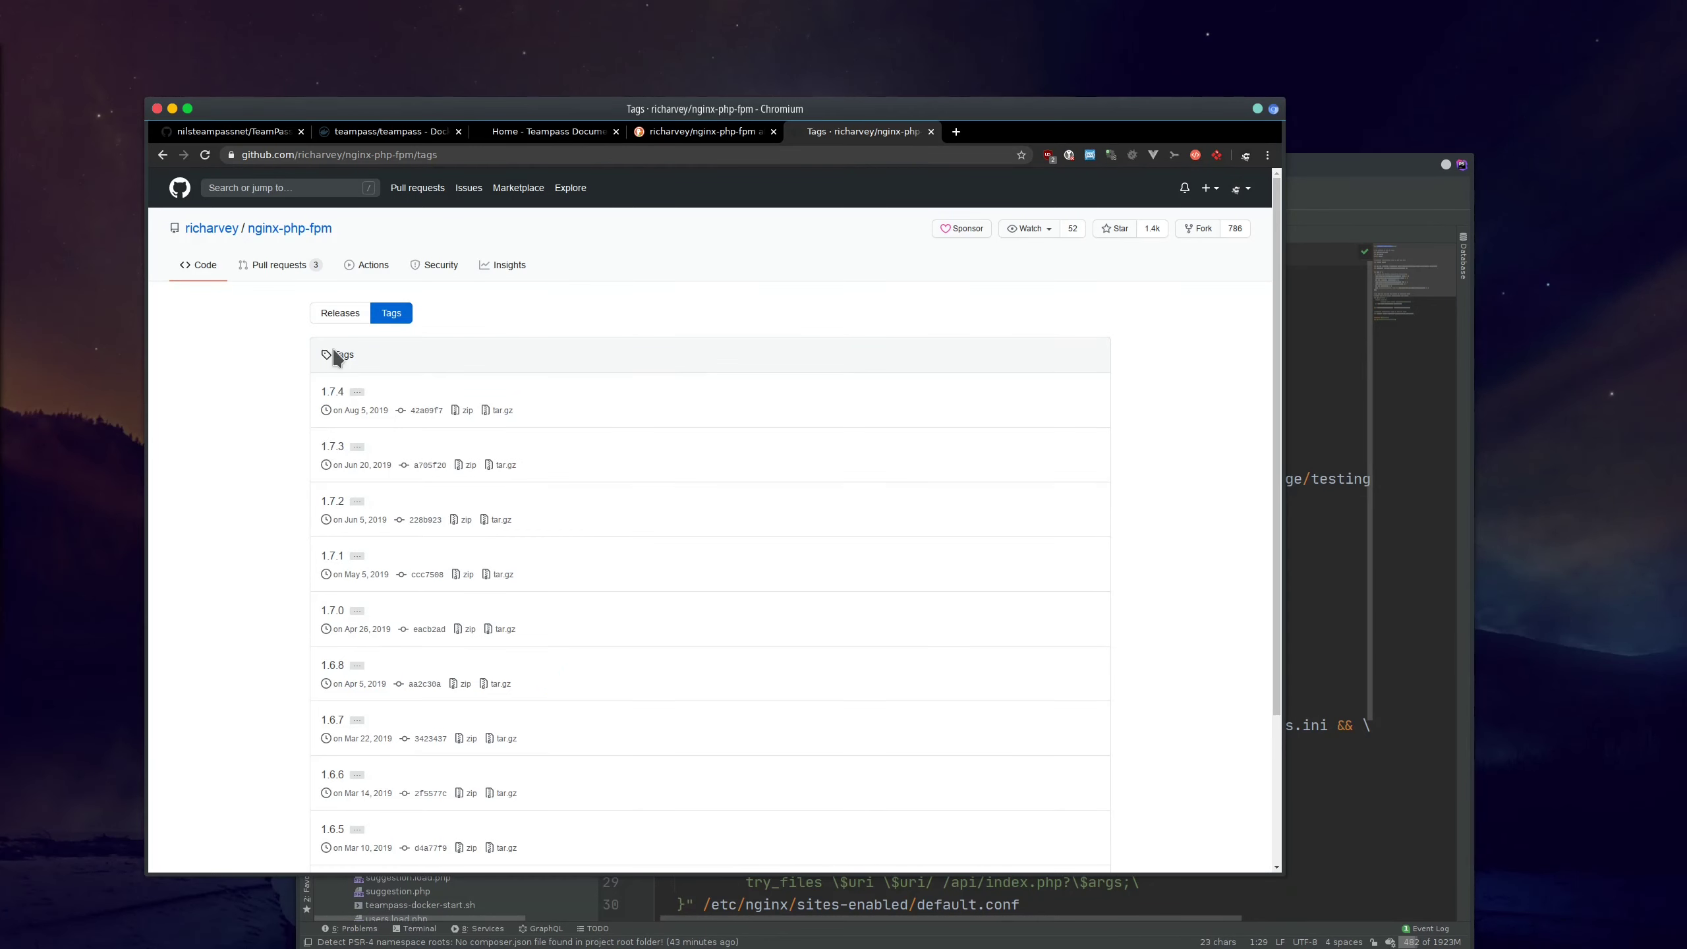
pyautogui.click(160, 154)
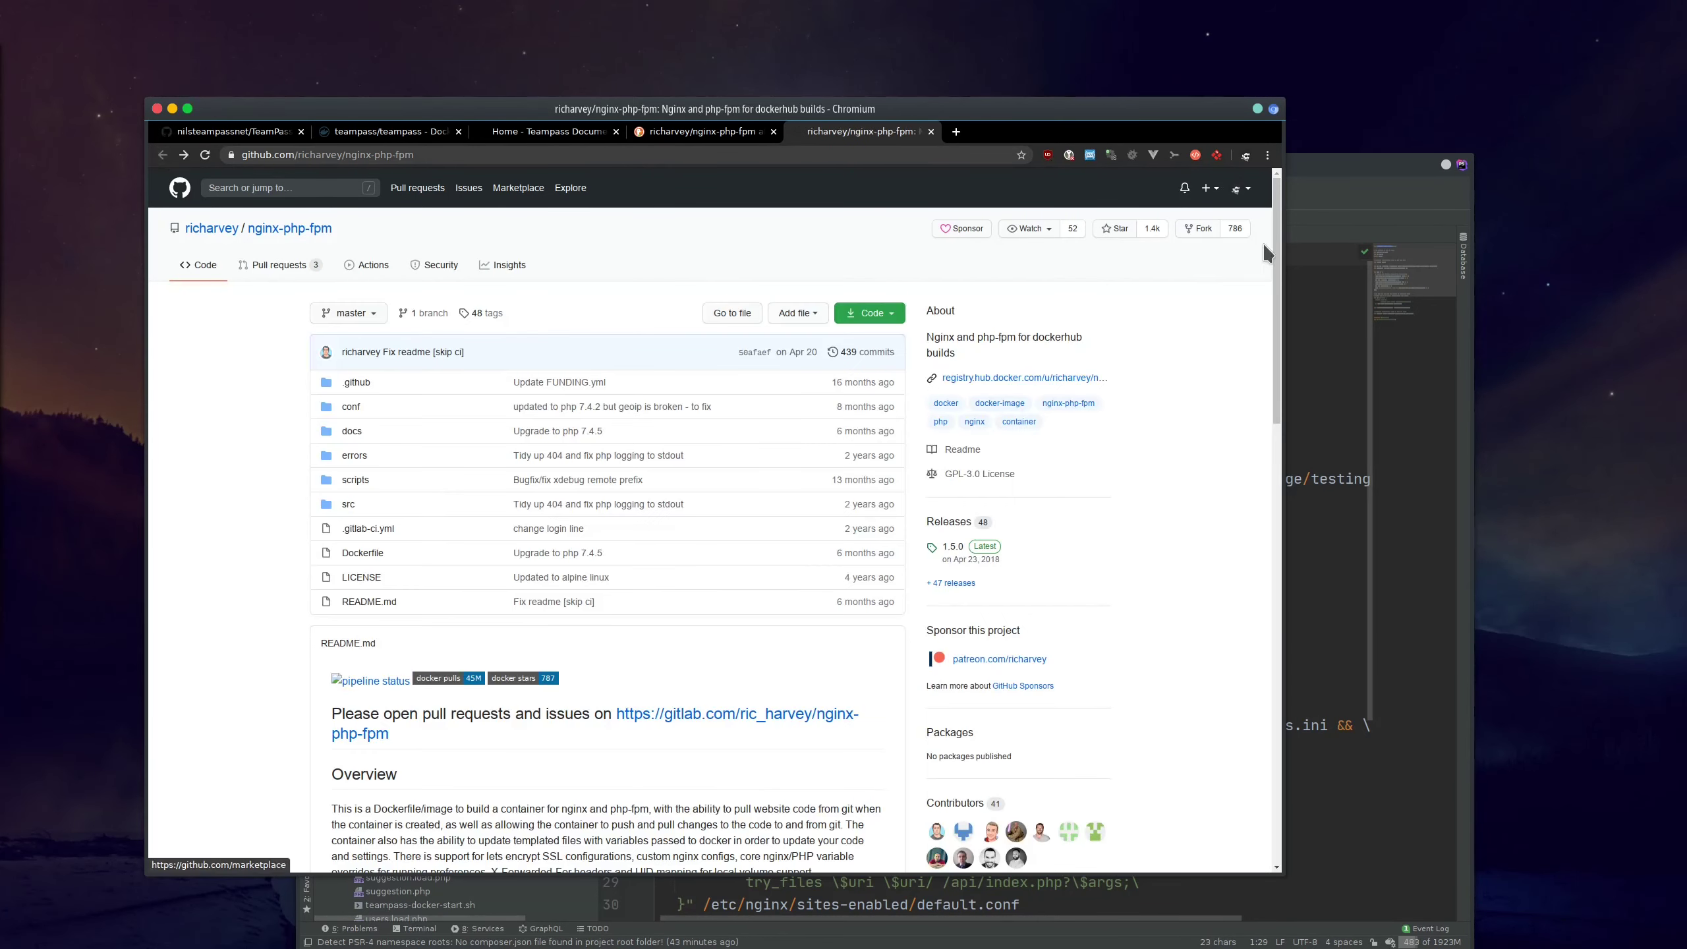
pyautogui.click(1301, 234)
pyautogui.click(220, 502)
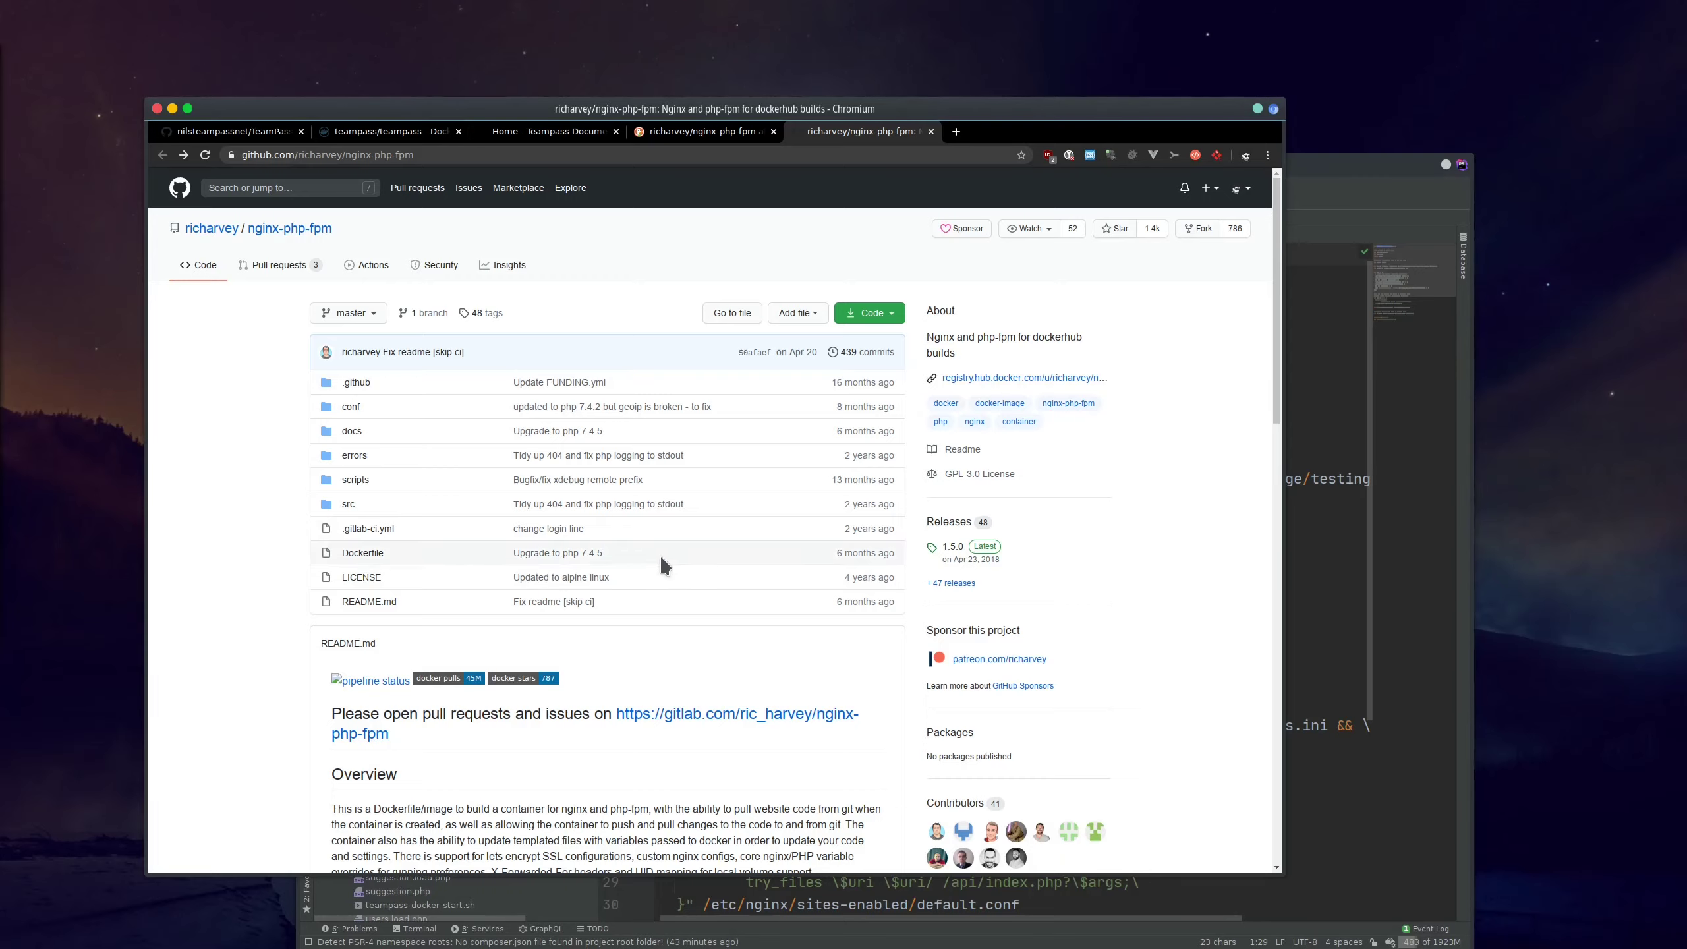
pyautogui.scroll(-5, 662, 554)
pyautogui.scroll(-1, 666, 565)
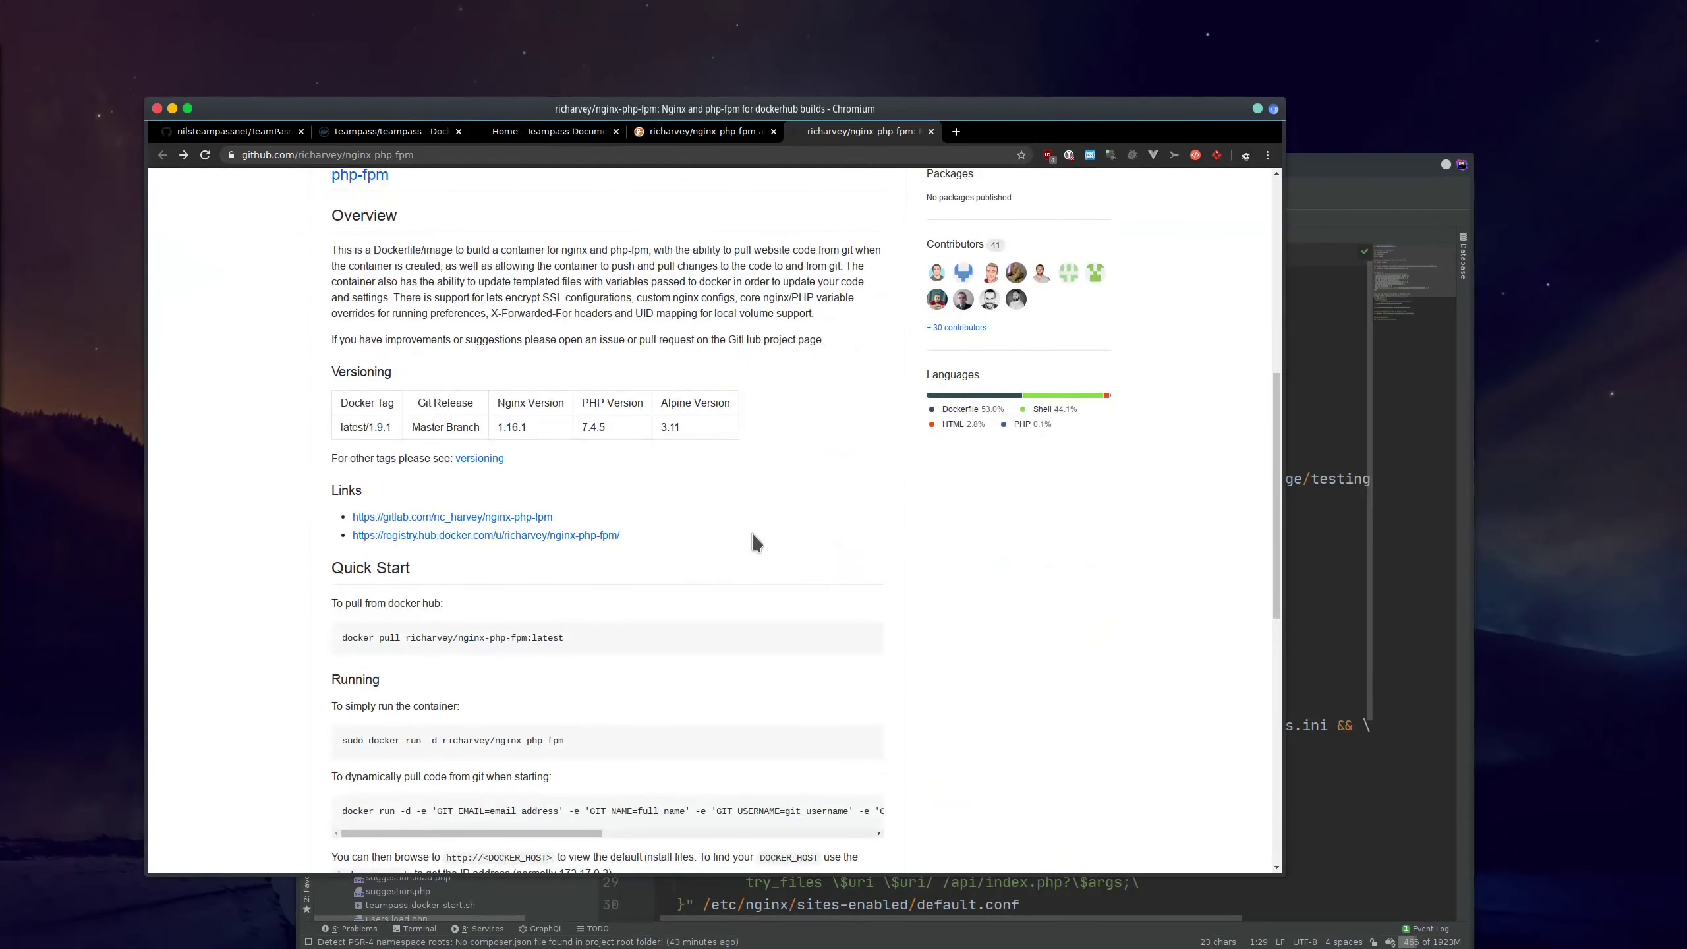
pyautogui.click(1312, 219)
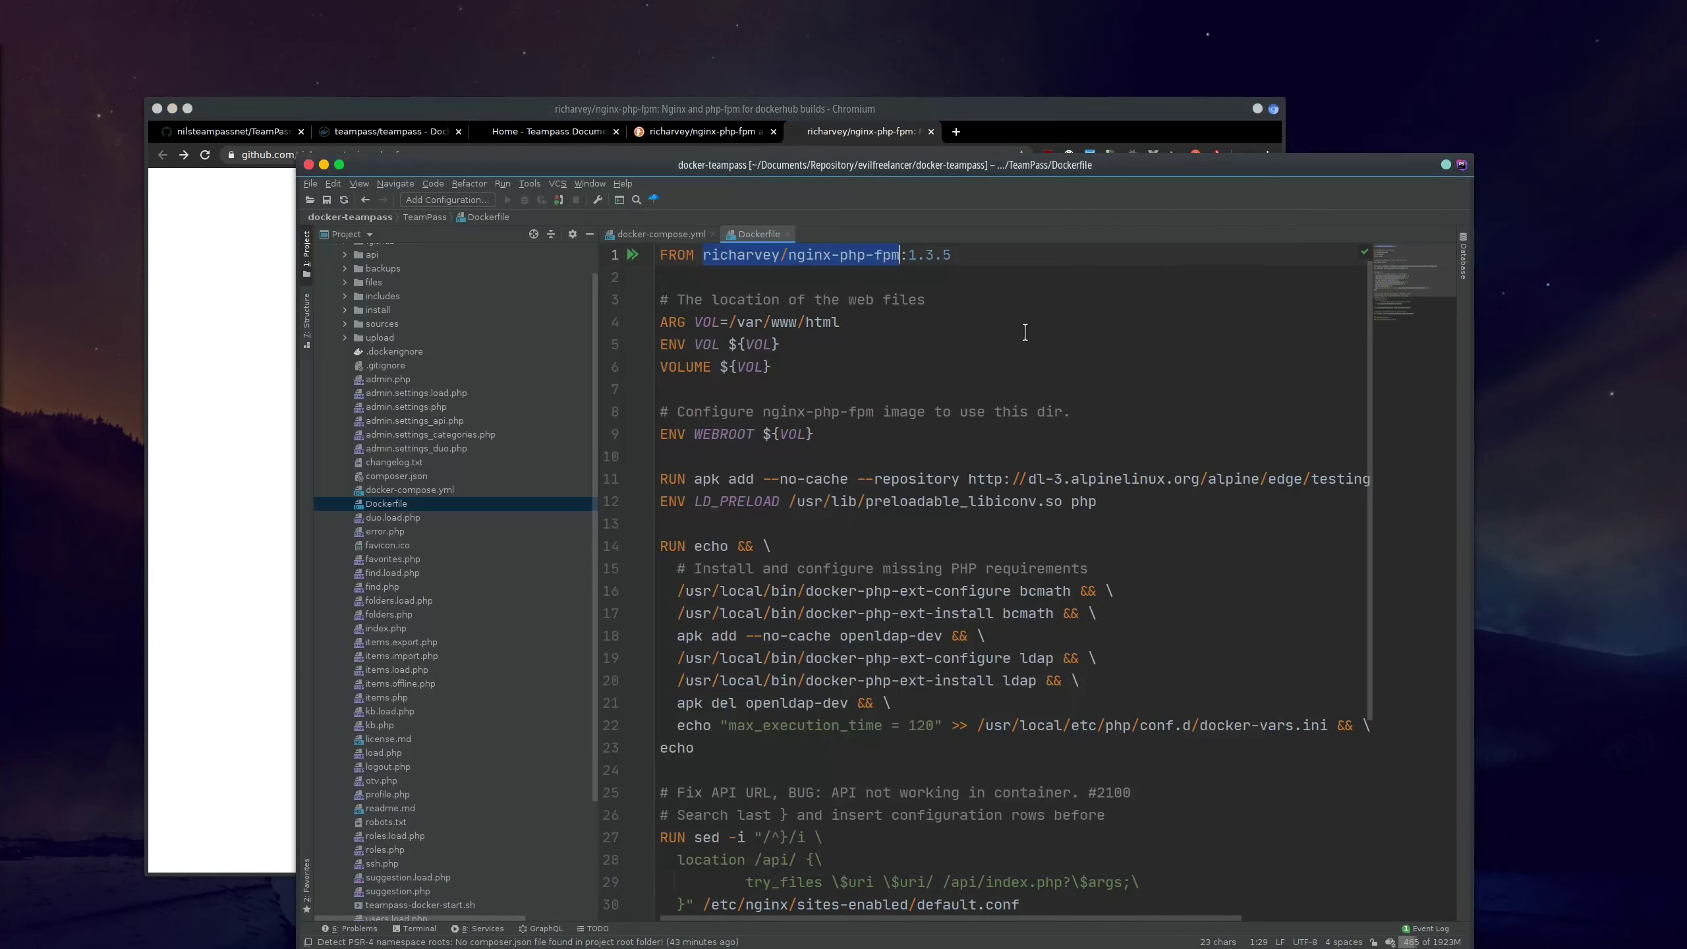
pyautogui.click(1120, 345)
pyautogui.scroll(-3, 1119, 349)
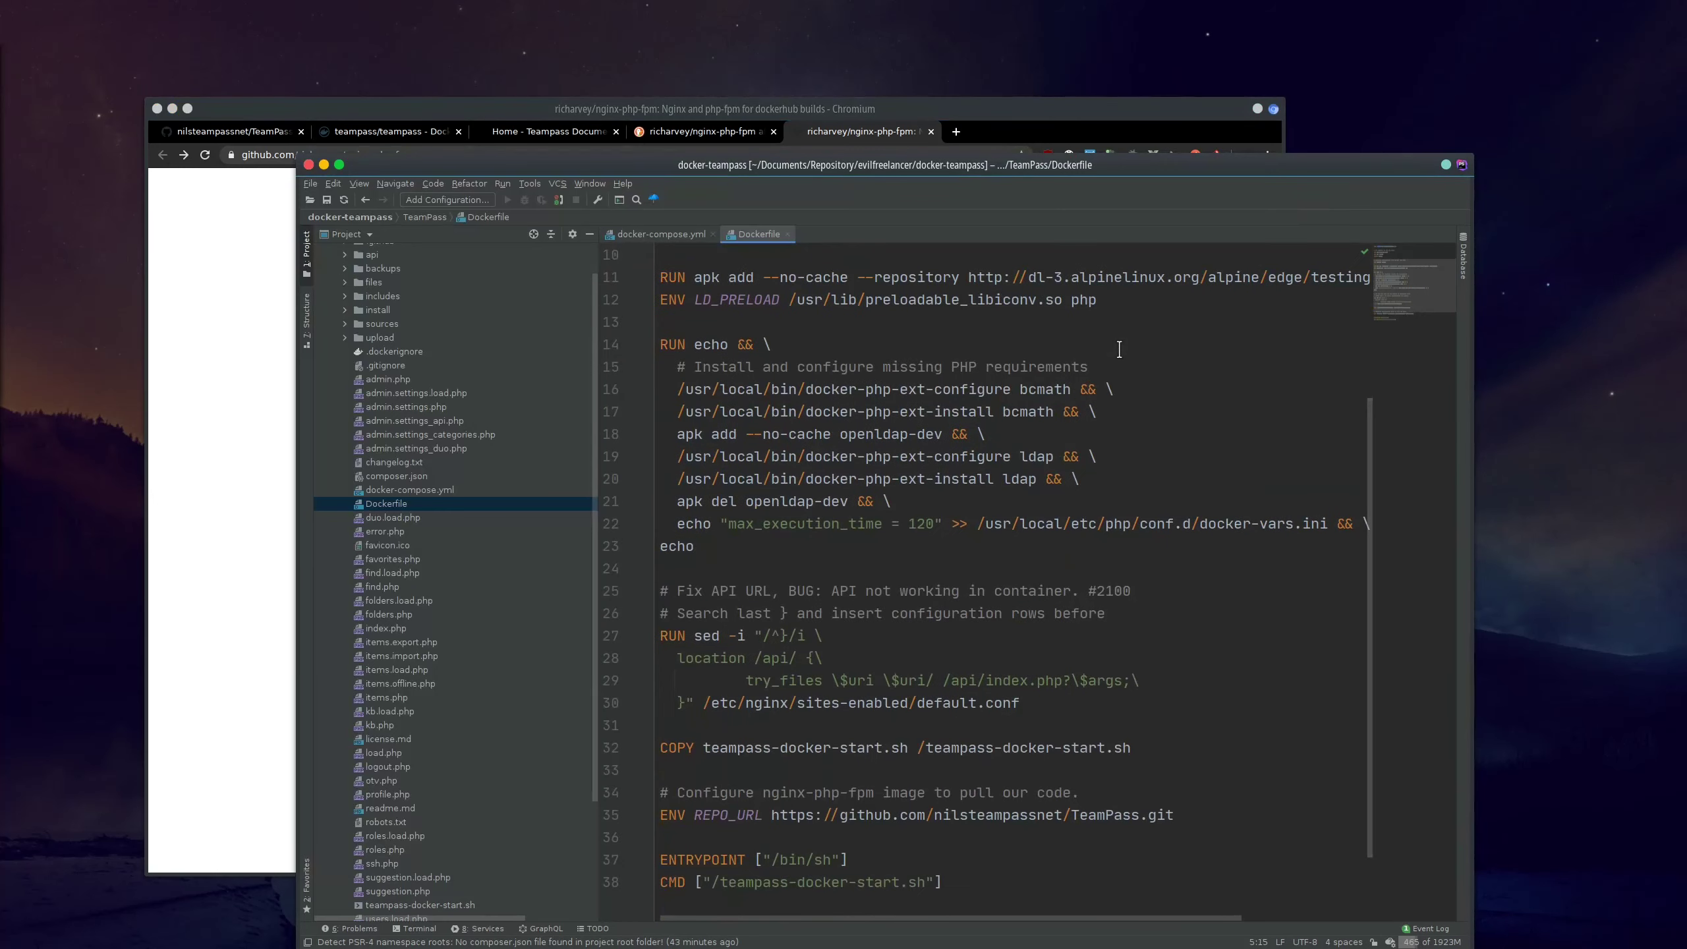
pyautogui.scroll(3, 960, 536)
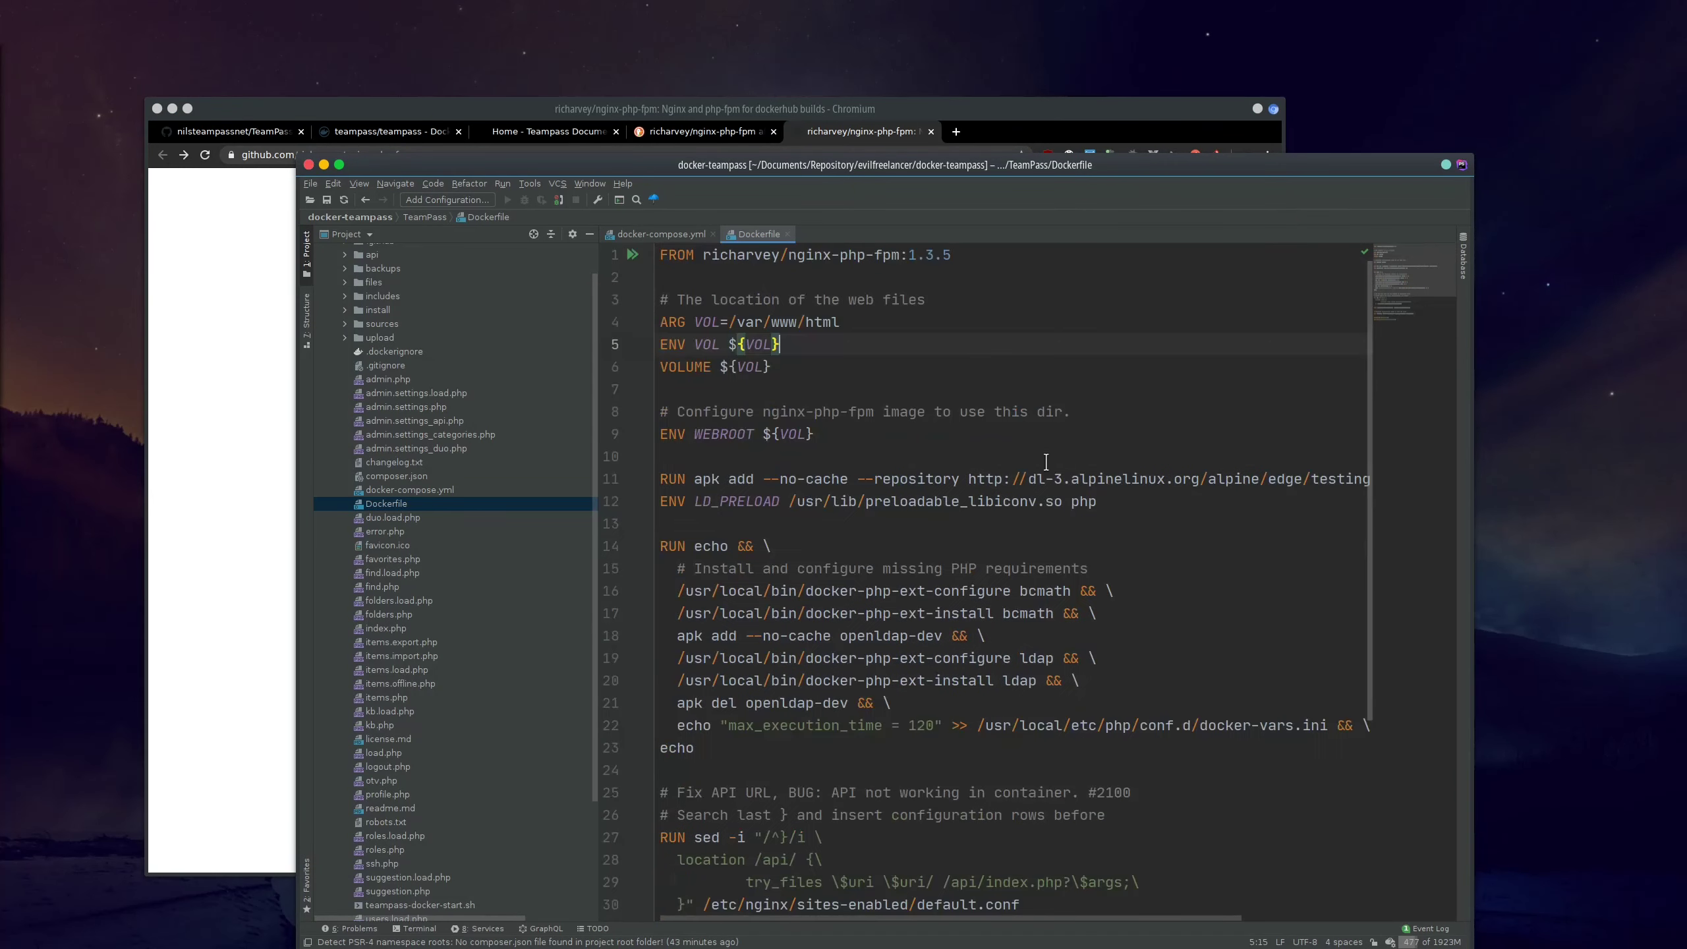
pyautogui.click(1046, 463)
pyautogui.scroll(-5, 987, 668)
# Open the repository's conf folder and read through nginx-site.conf.
pyautogui.click(225, 545)
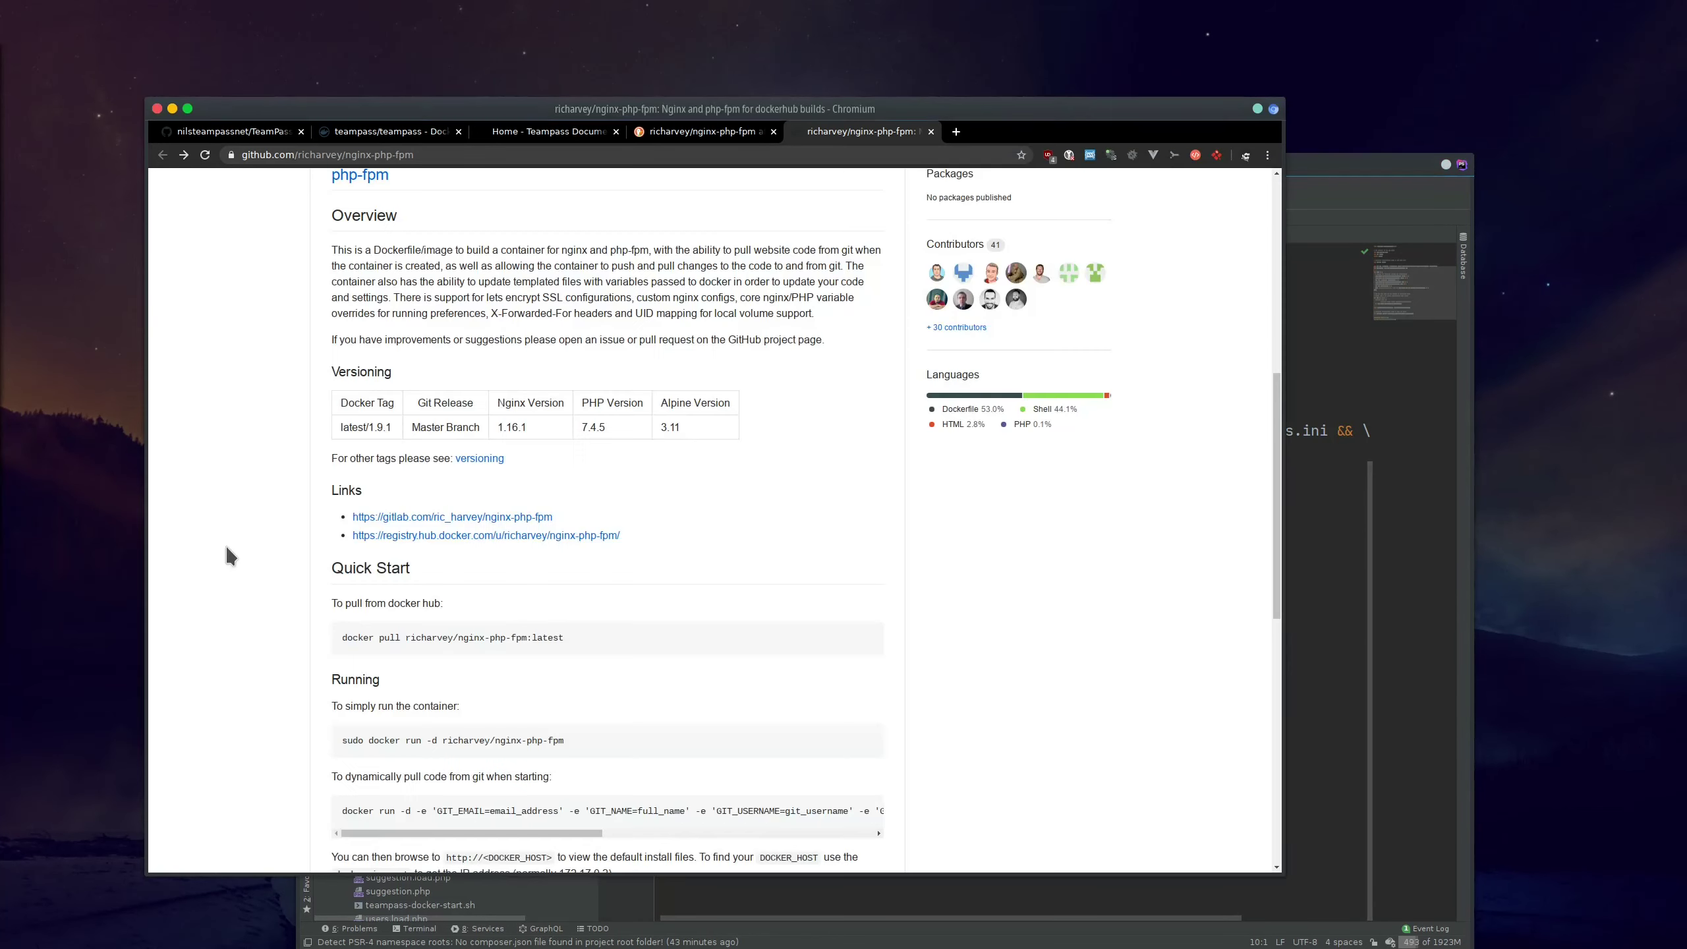
pyautogui.scroll(8, 394, 485)
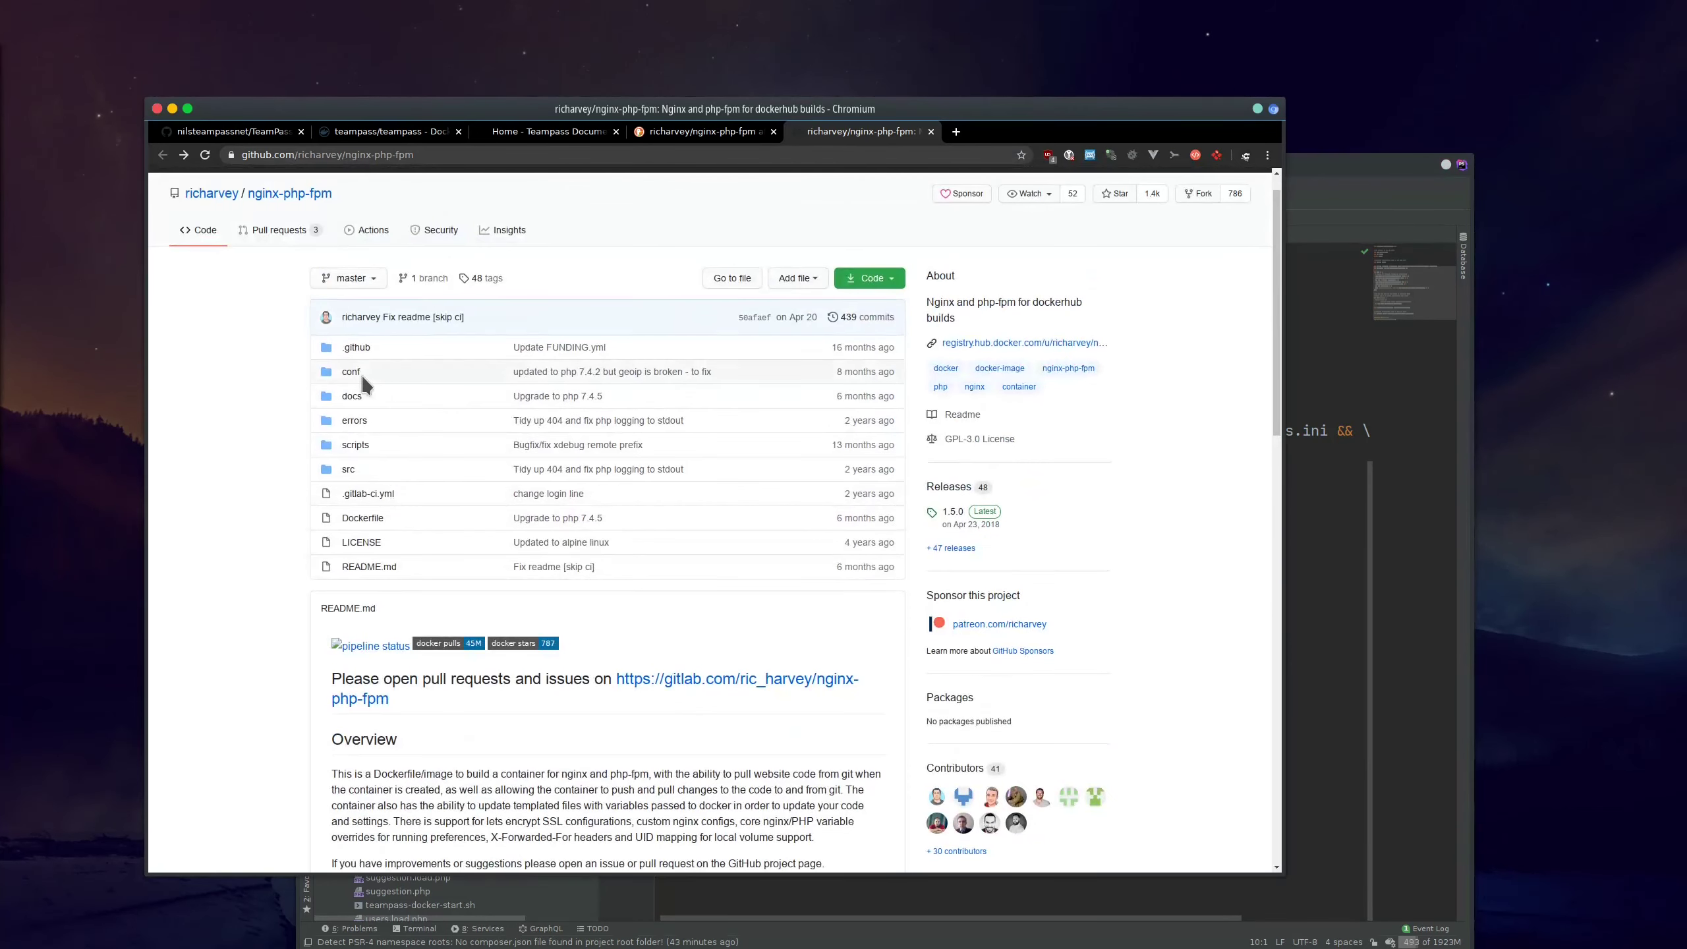
pyautogui.click(355, 372)
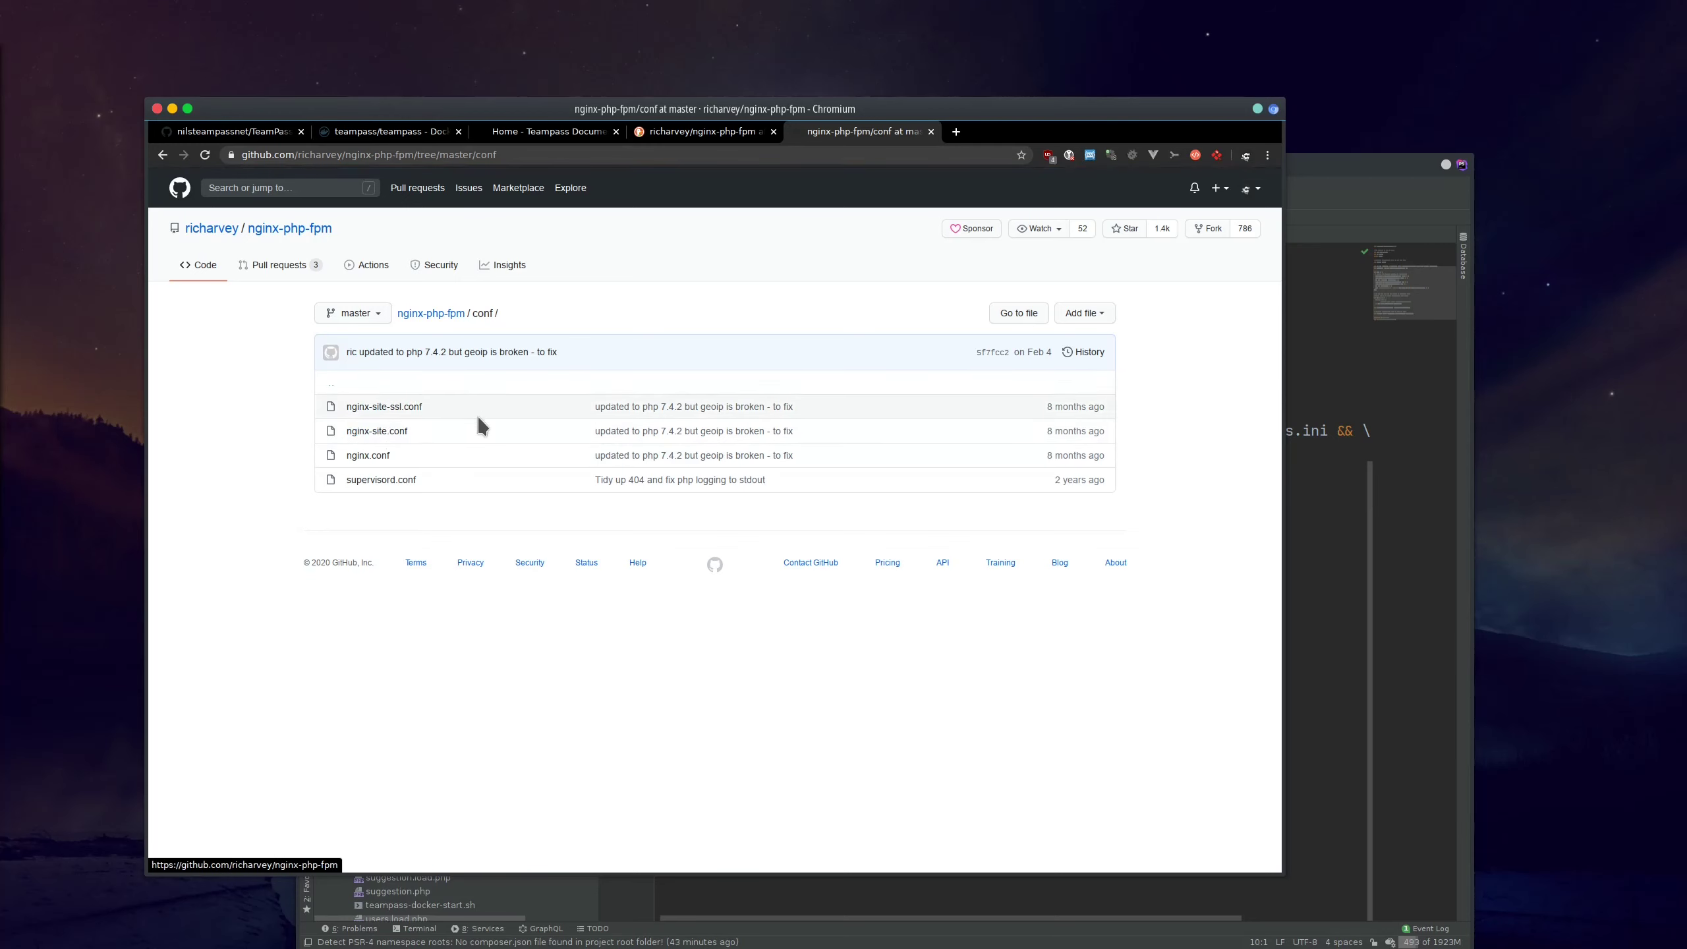
pyautogui.click(395, 430)
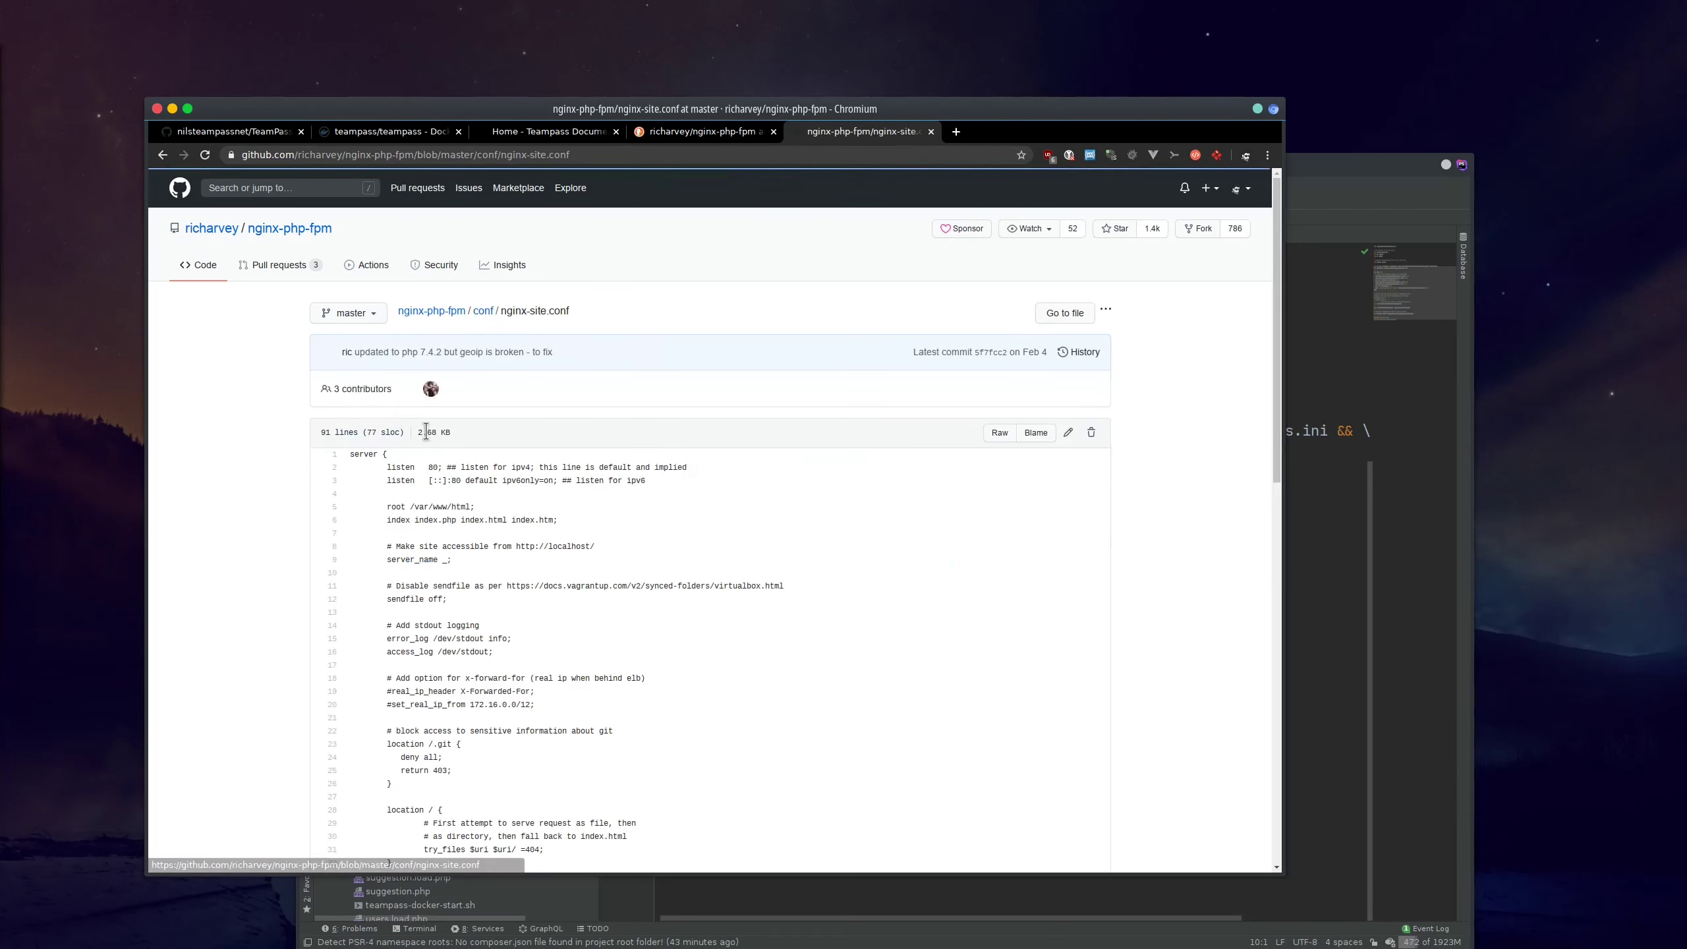
pyautogui.scroll(-2, 771, 446)
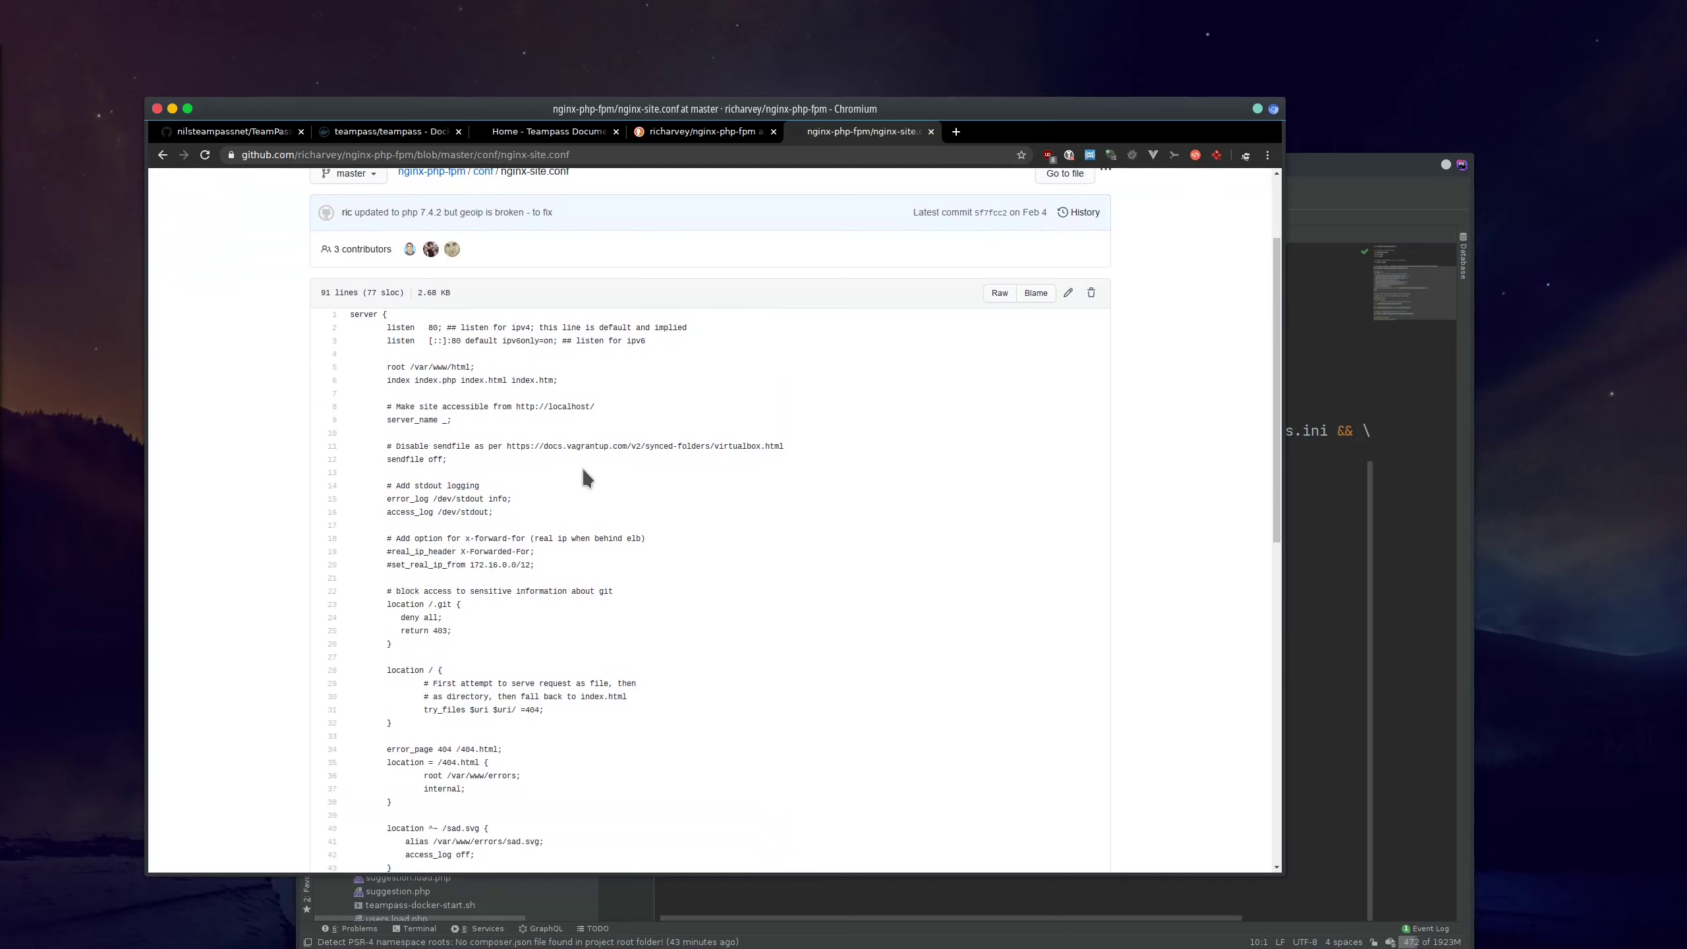
pyautogui.scroll(-7, 709, 414)
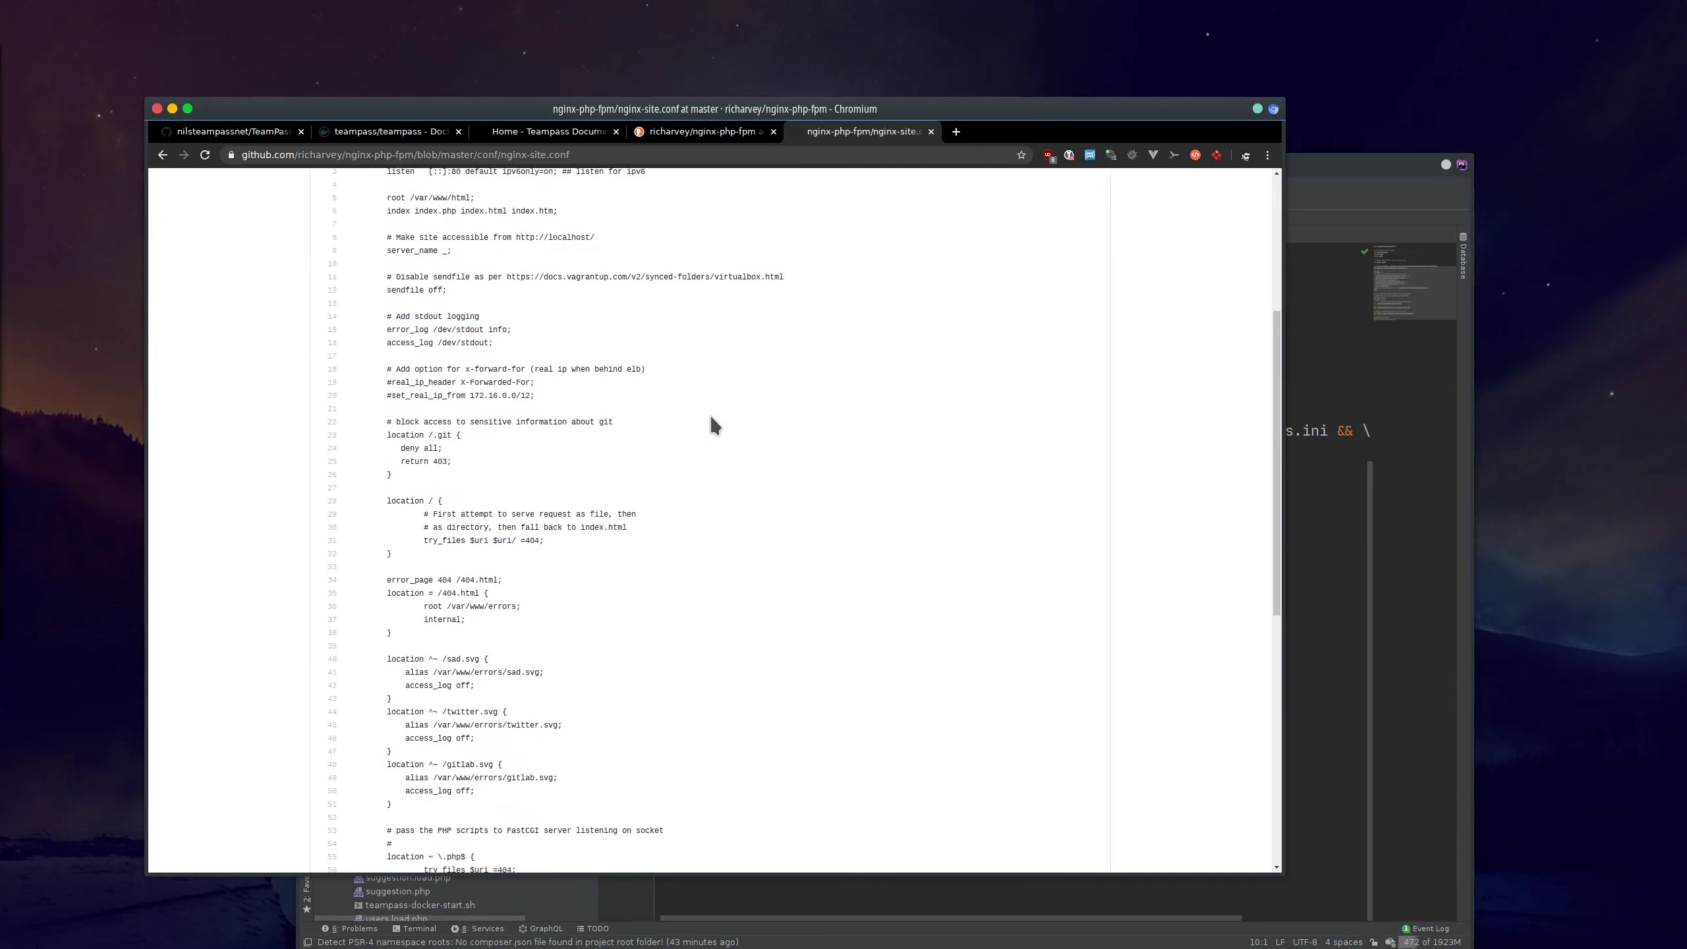
pyautogui.scroll(-5, 713, 435)
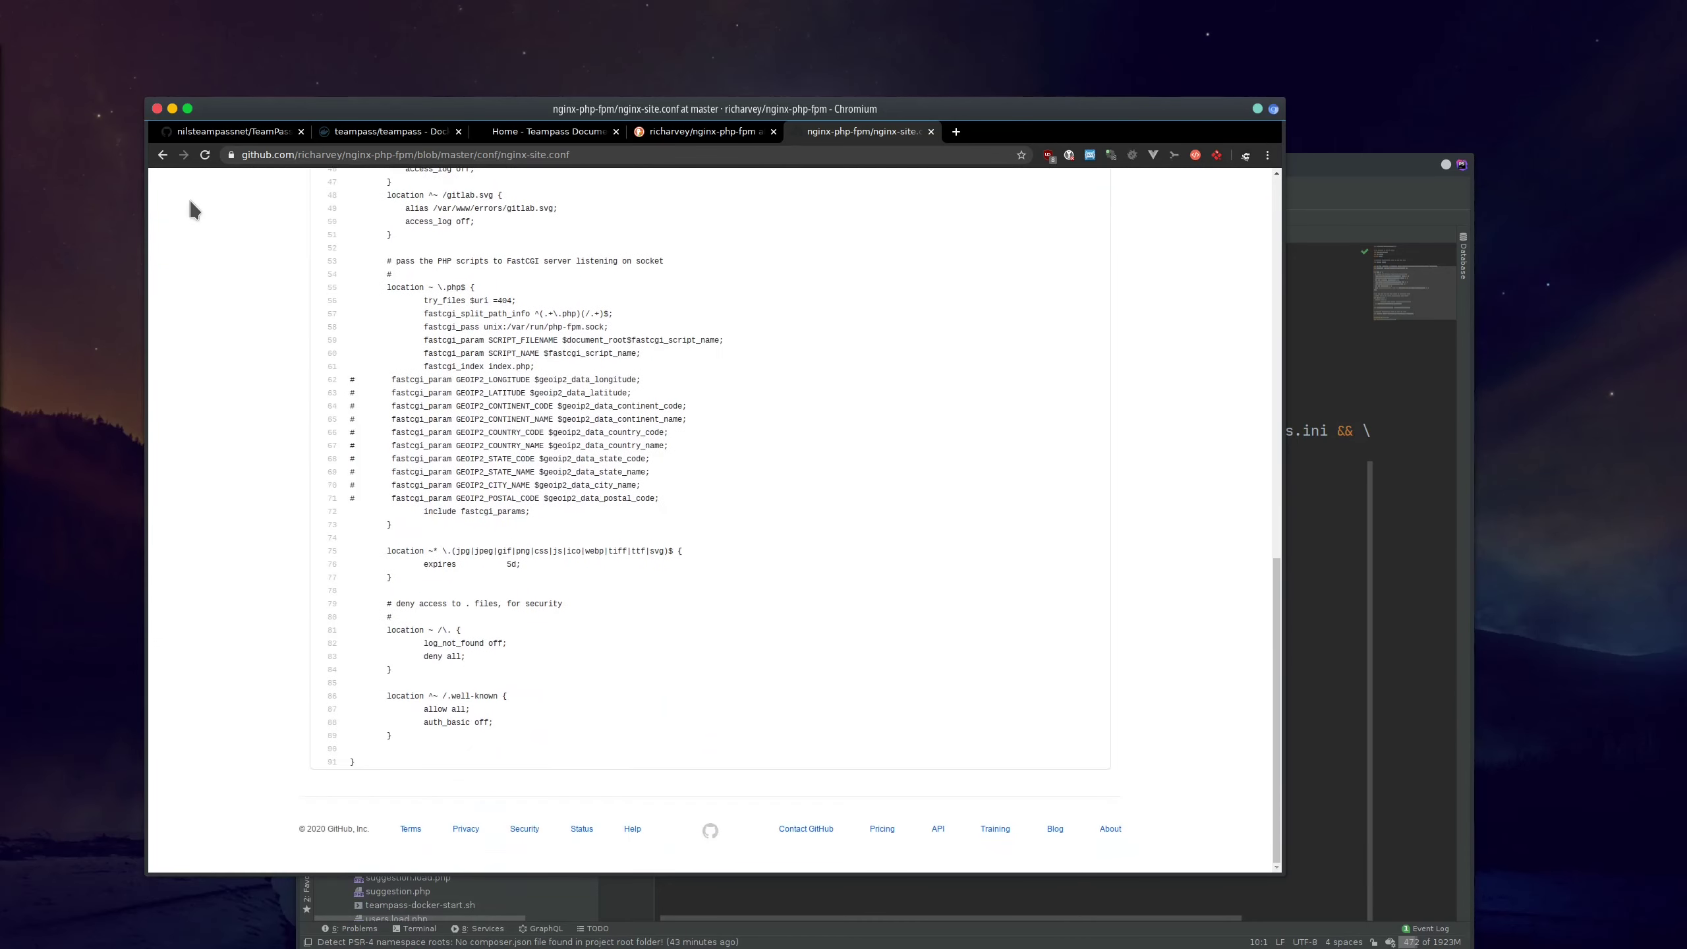
pyautogui.click(162, 154)
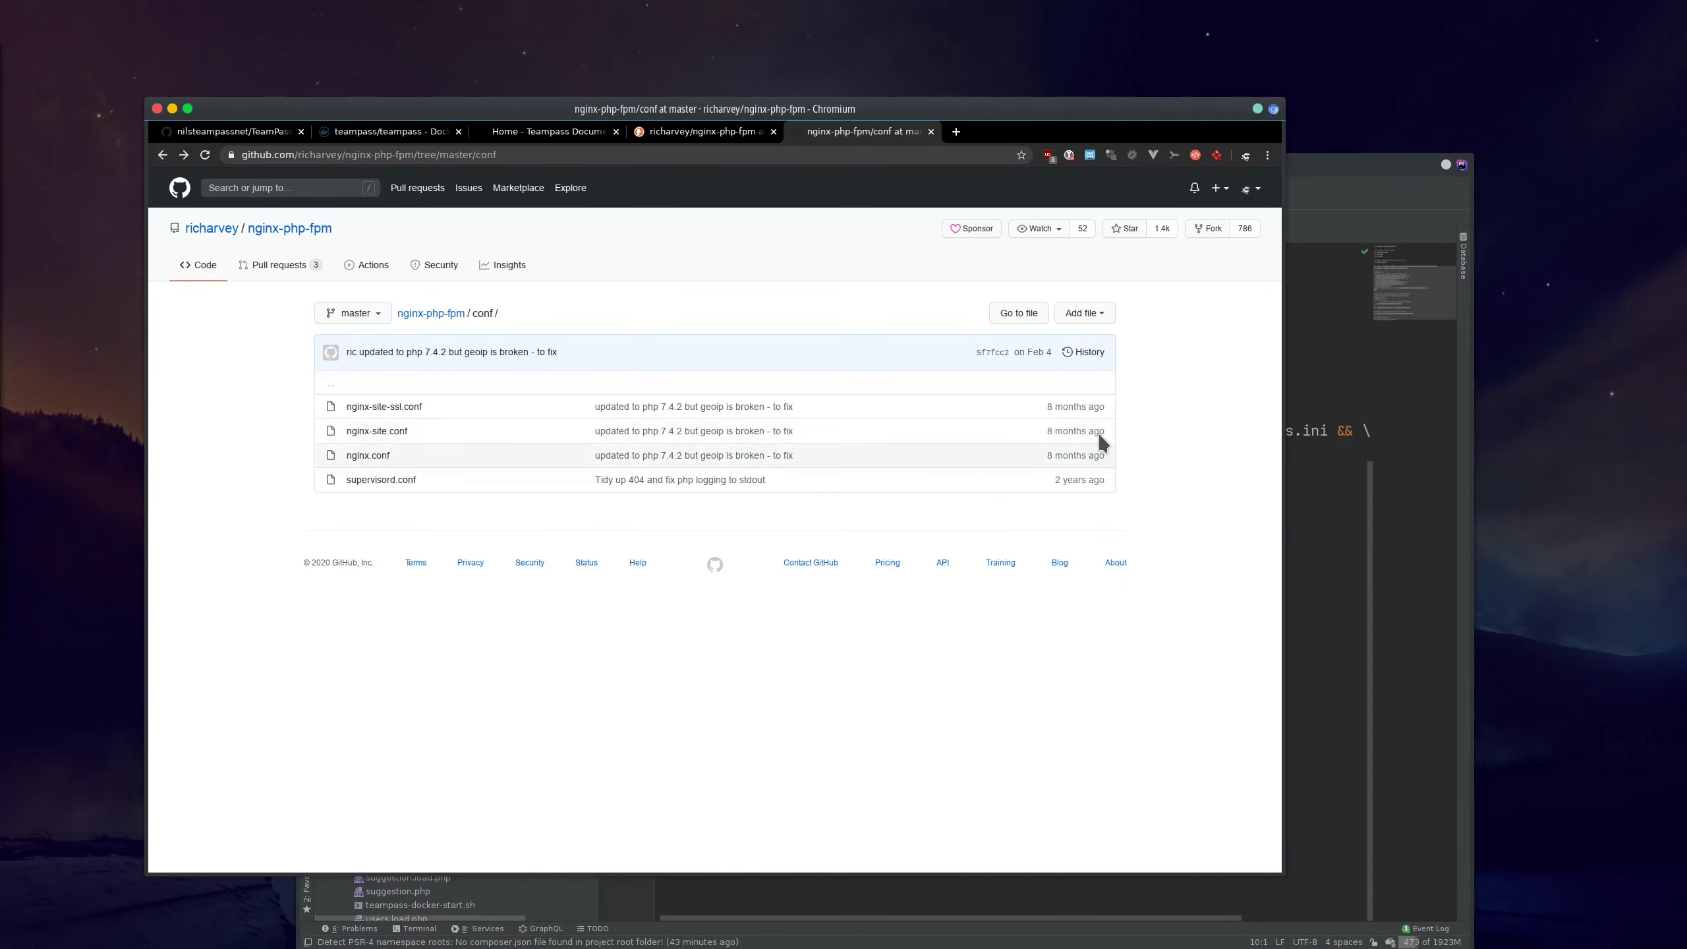
# View nginx-site-ssl.conf and nginx.conf, then open the repository root's Dockerfile.
pyautogui.click(1349, 178)
pyautogui.click(865, 137)
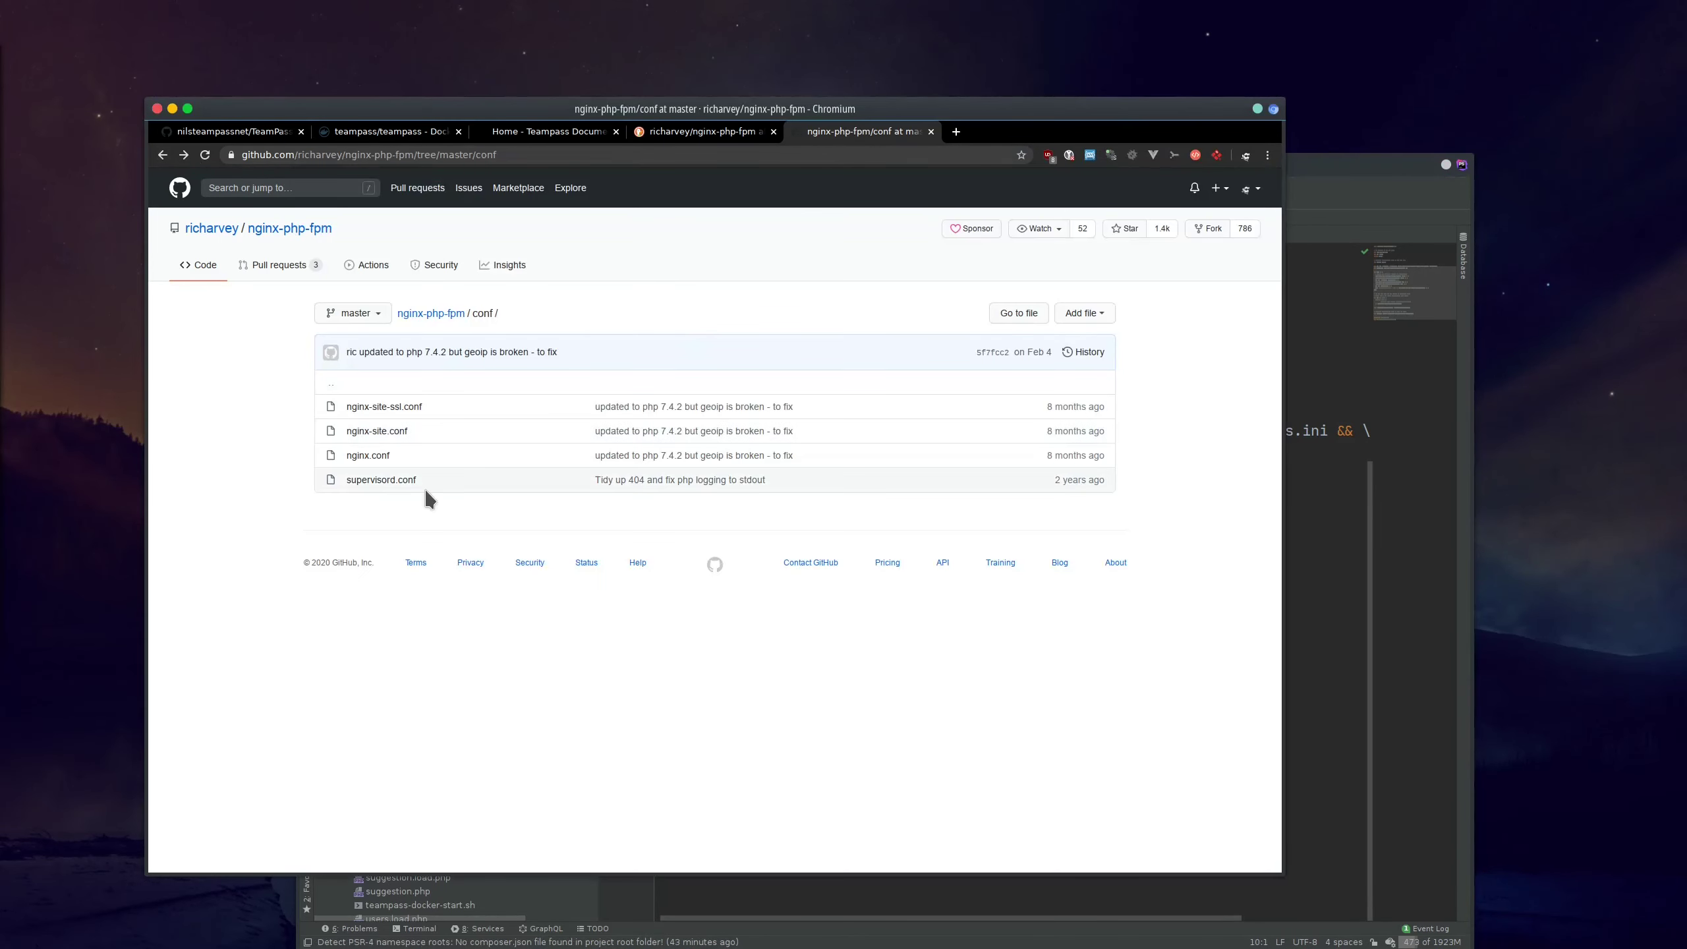
pyautogui.click(415, 407)
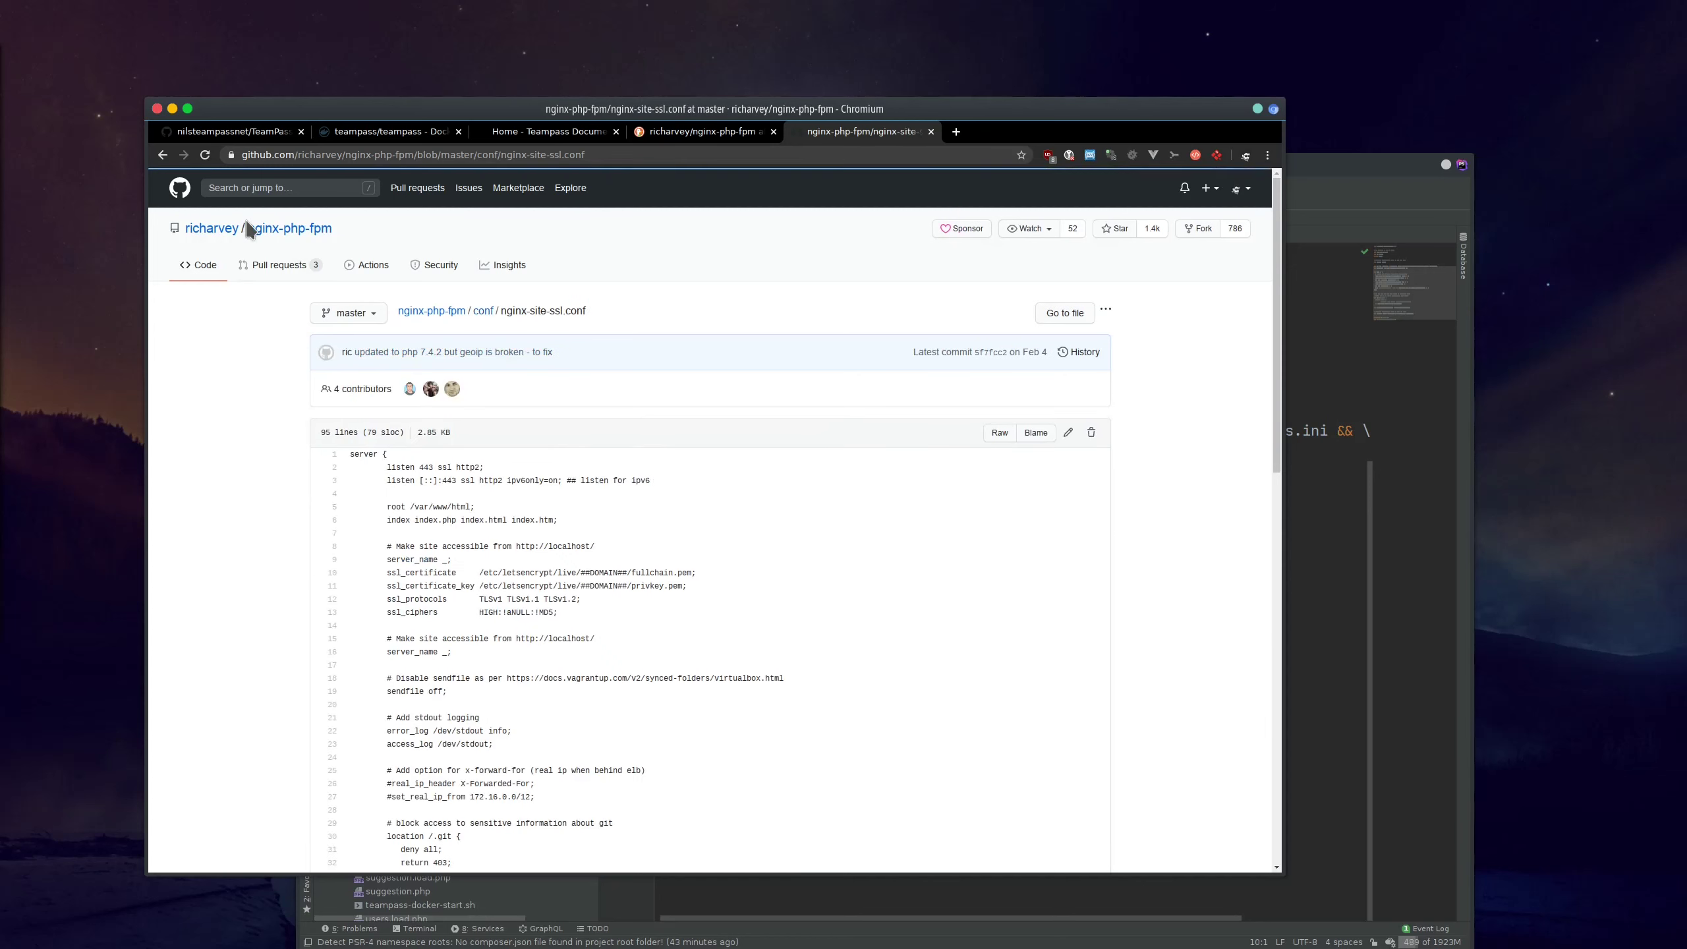
pyautogui.click(168, 157)
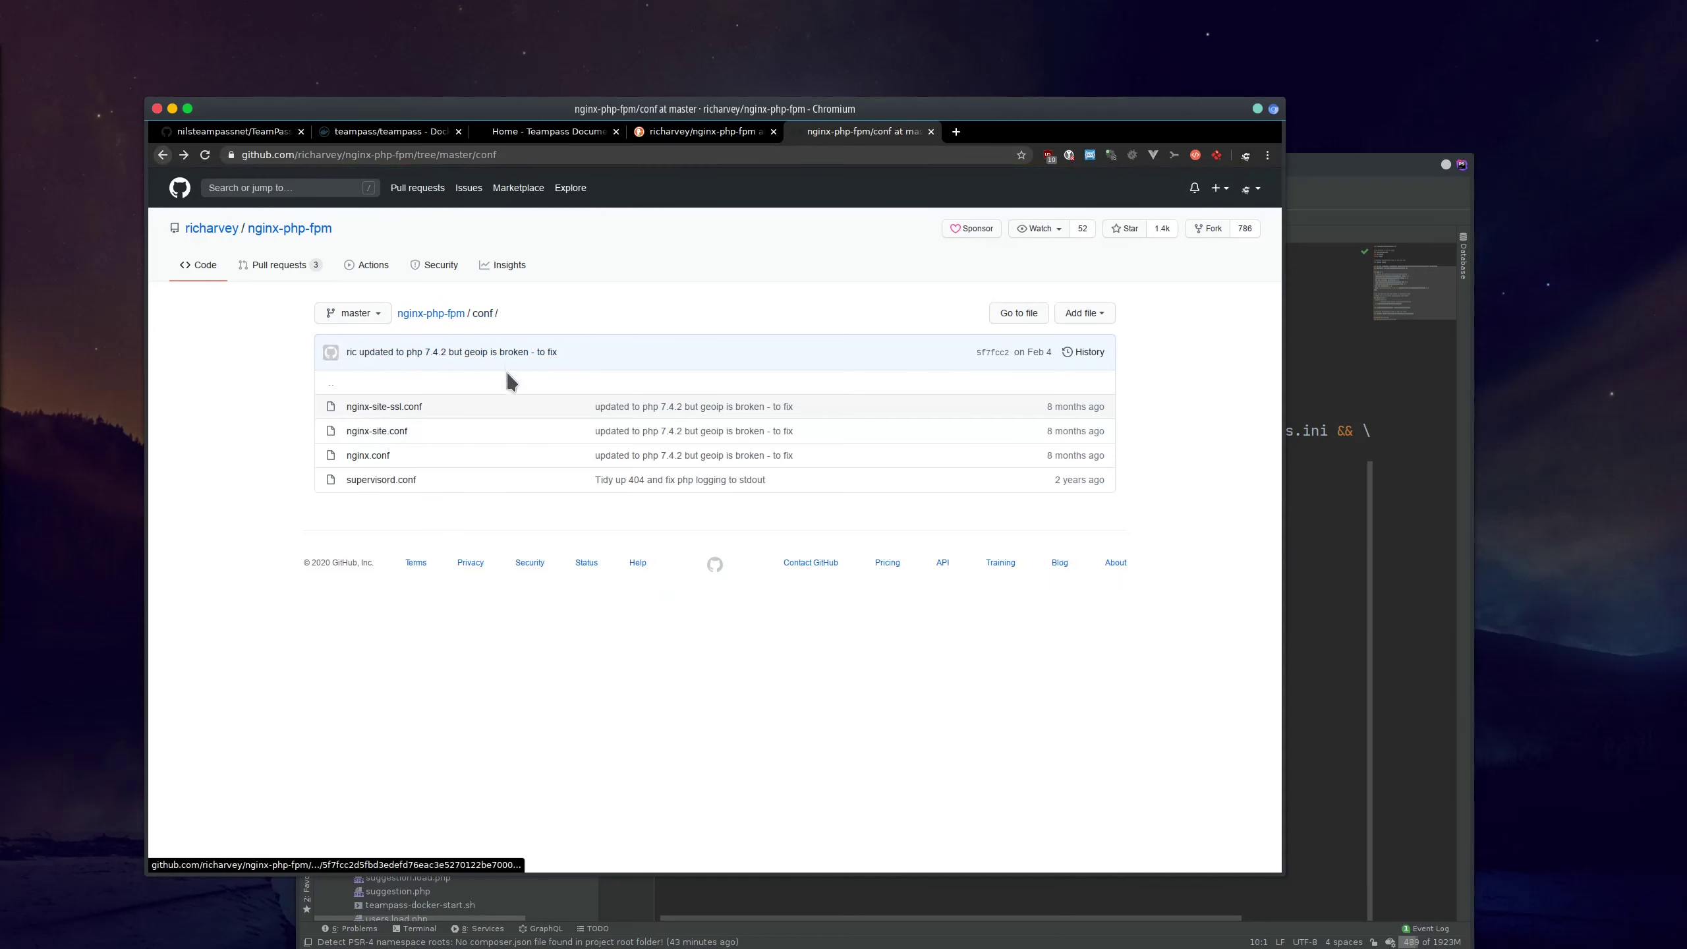
pyautogui.click(368, 456)
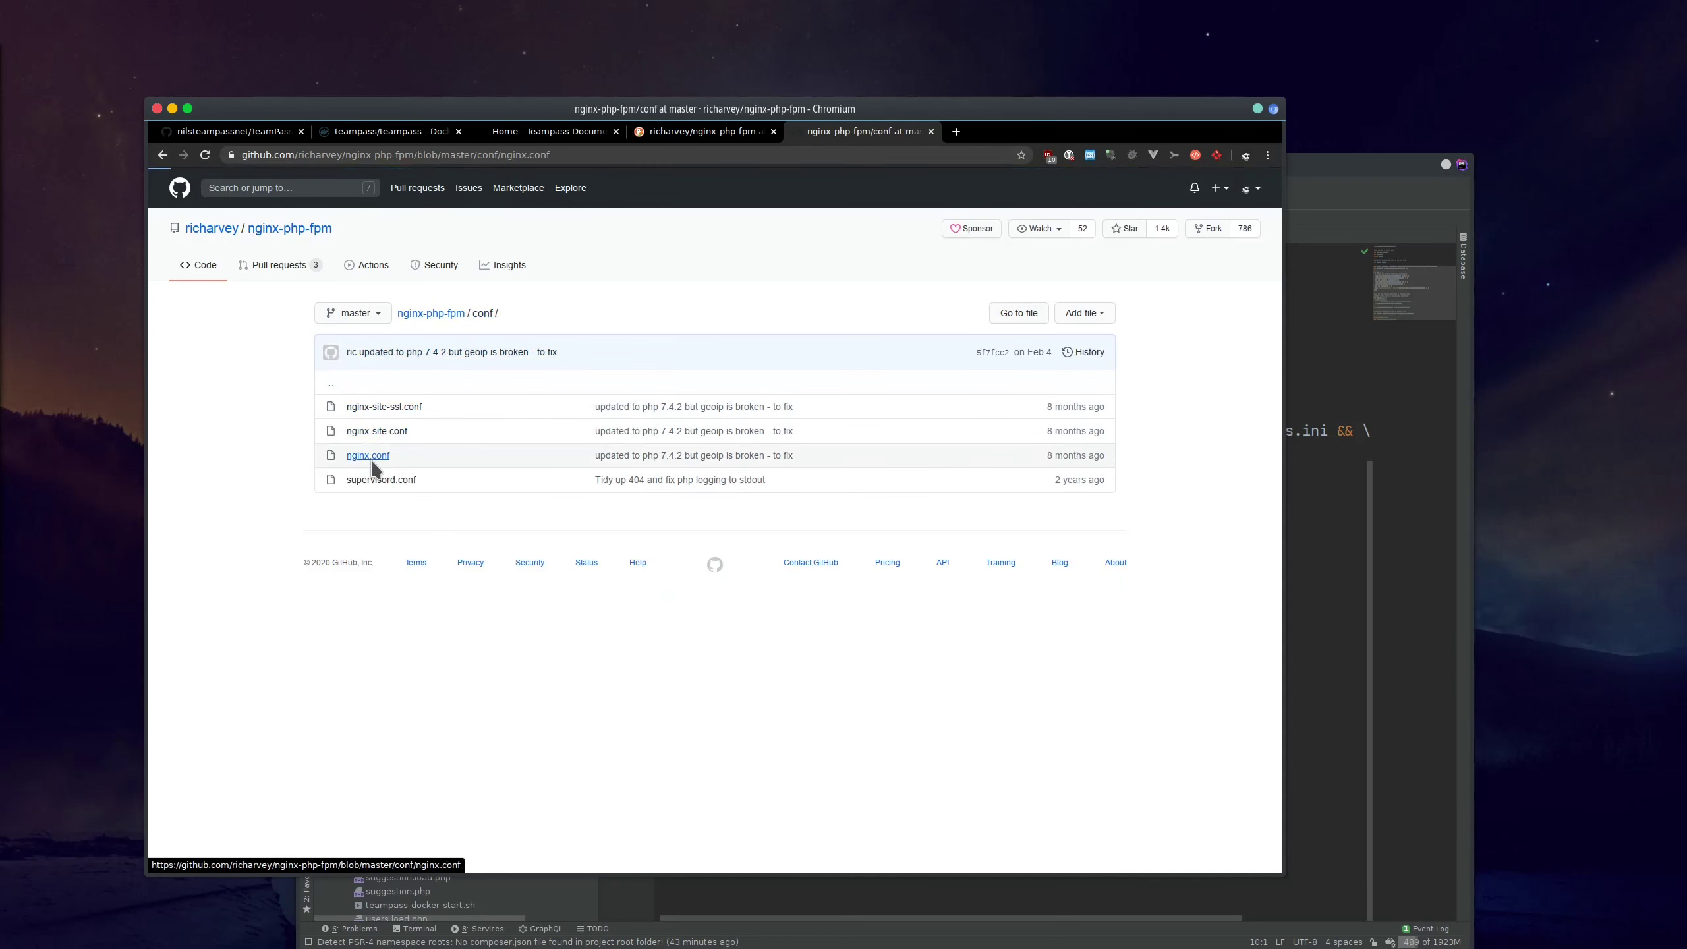
pyautogui.click(163, 154)
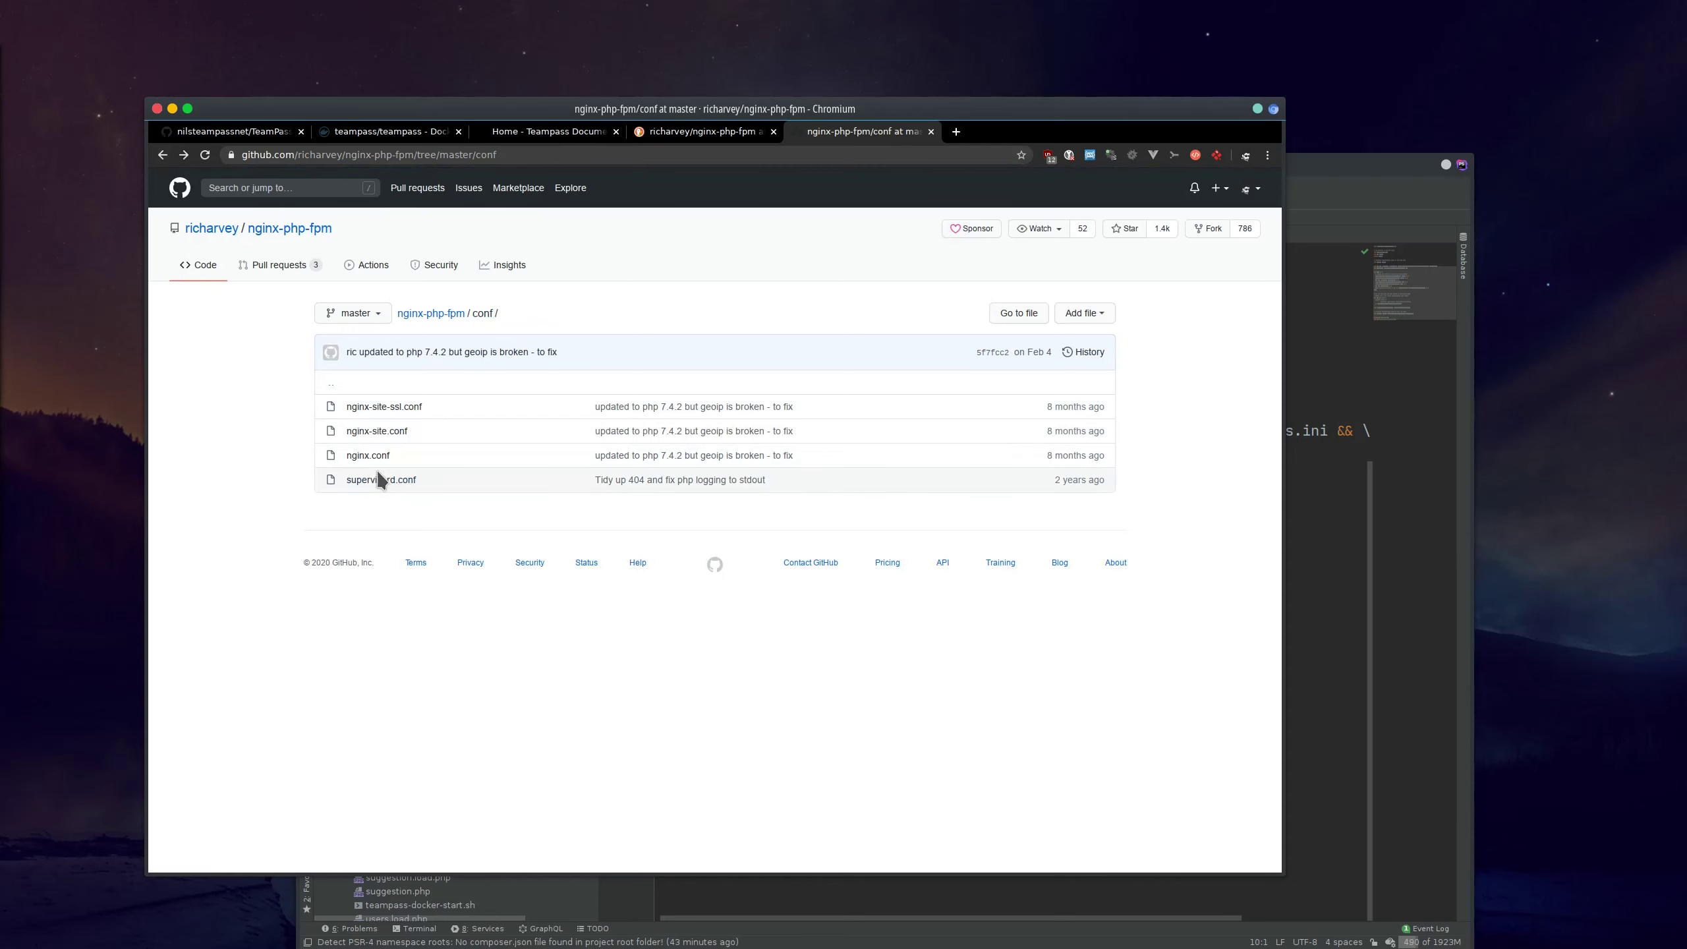
pyautogui.click(331, 384)
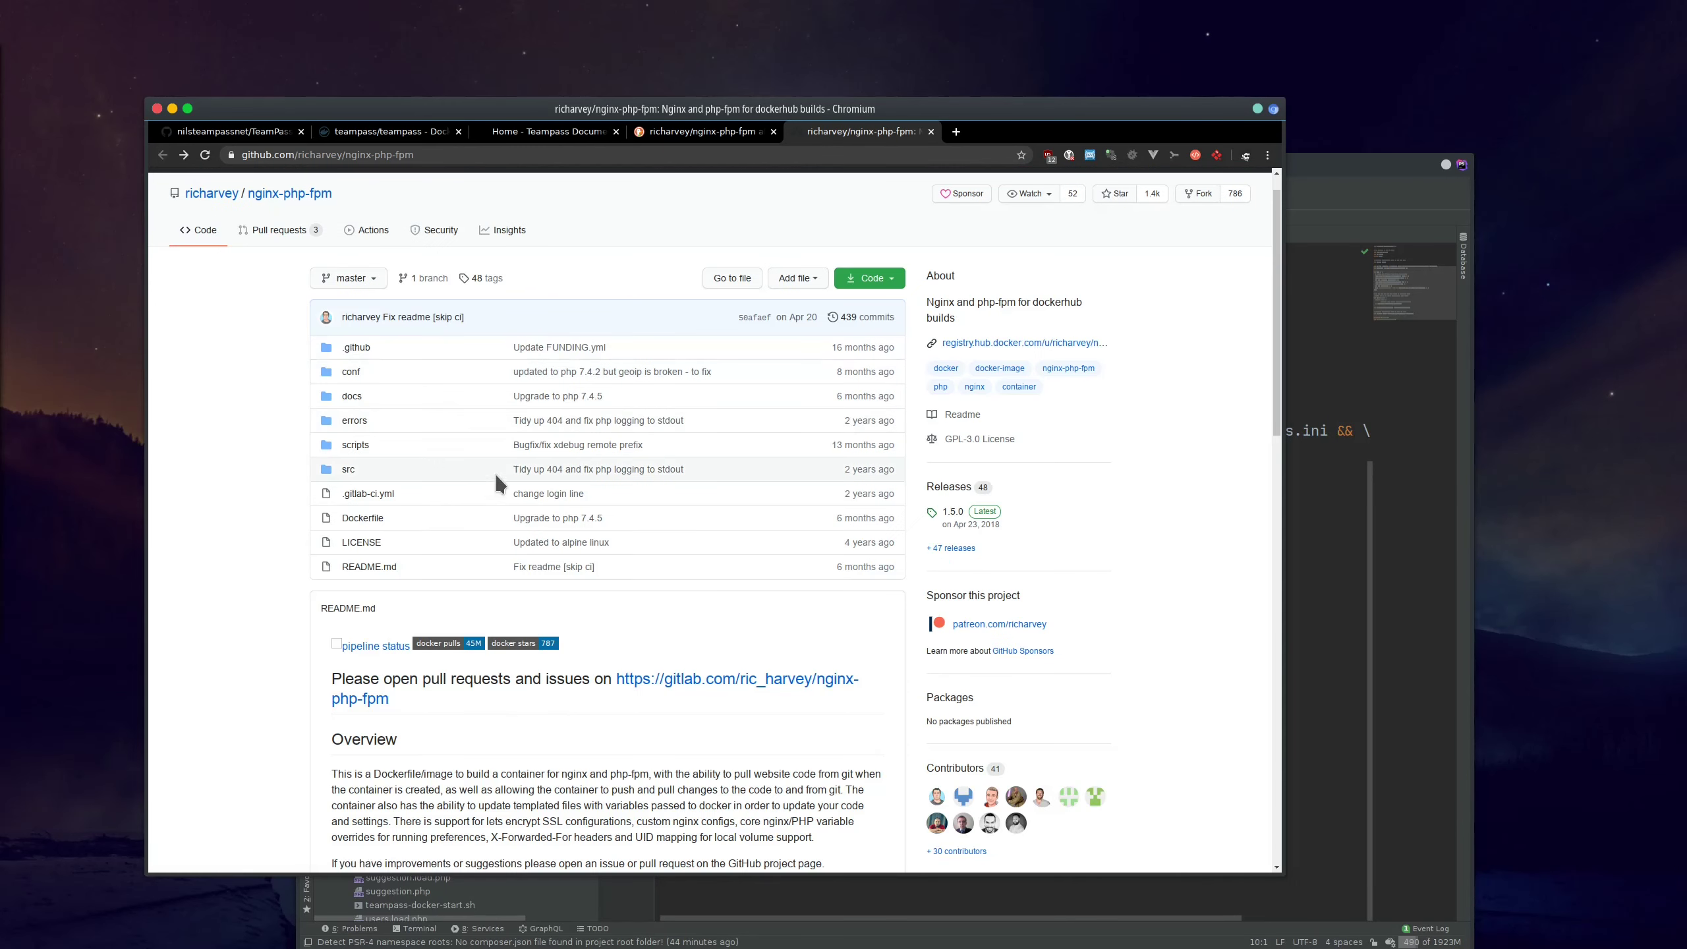
pyautogui.click(362, 518)
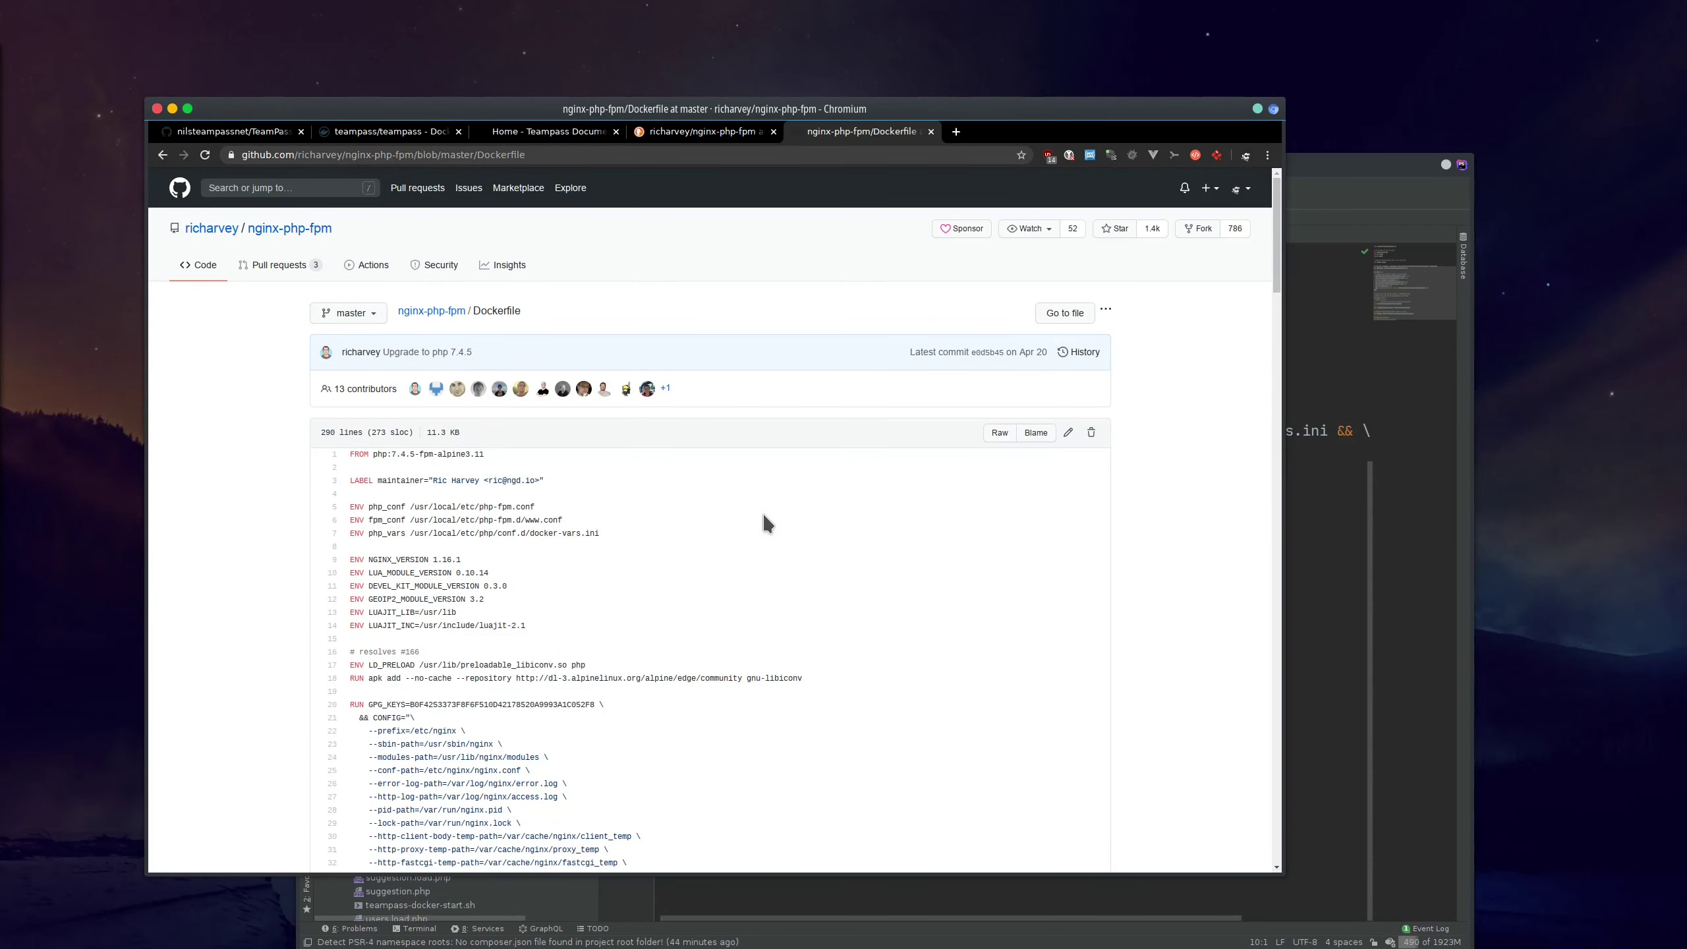
pyautogui.scroll(-2, 731, 518)
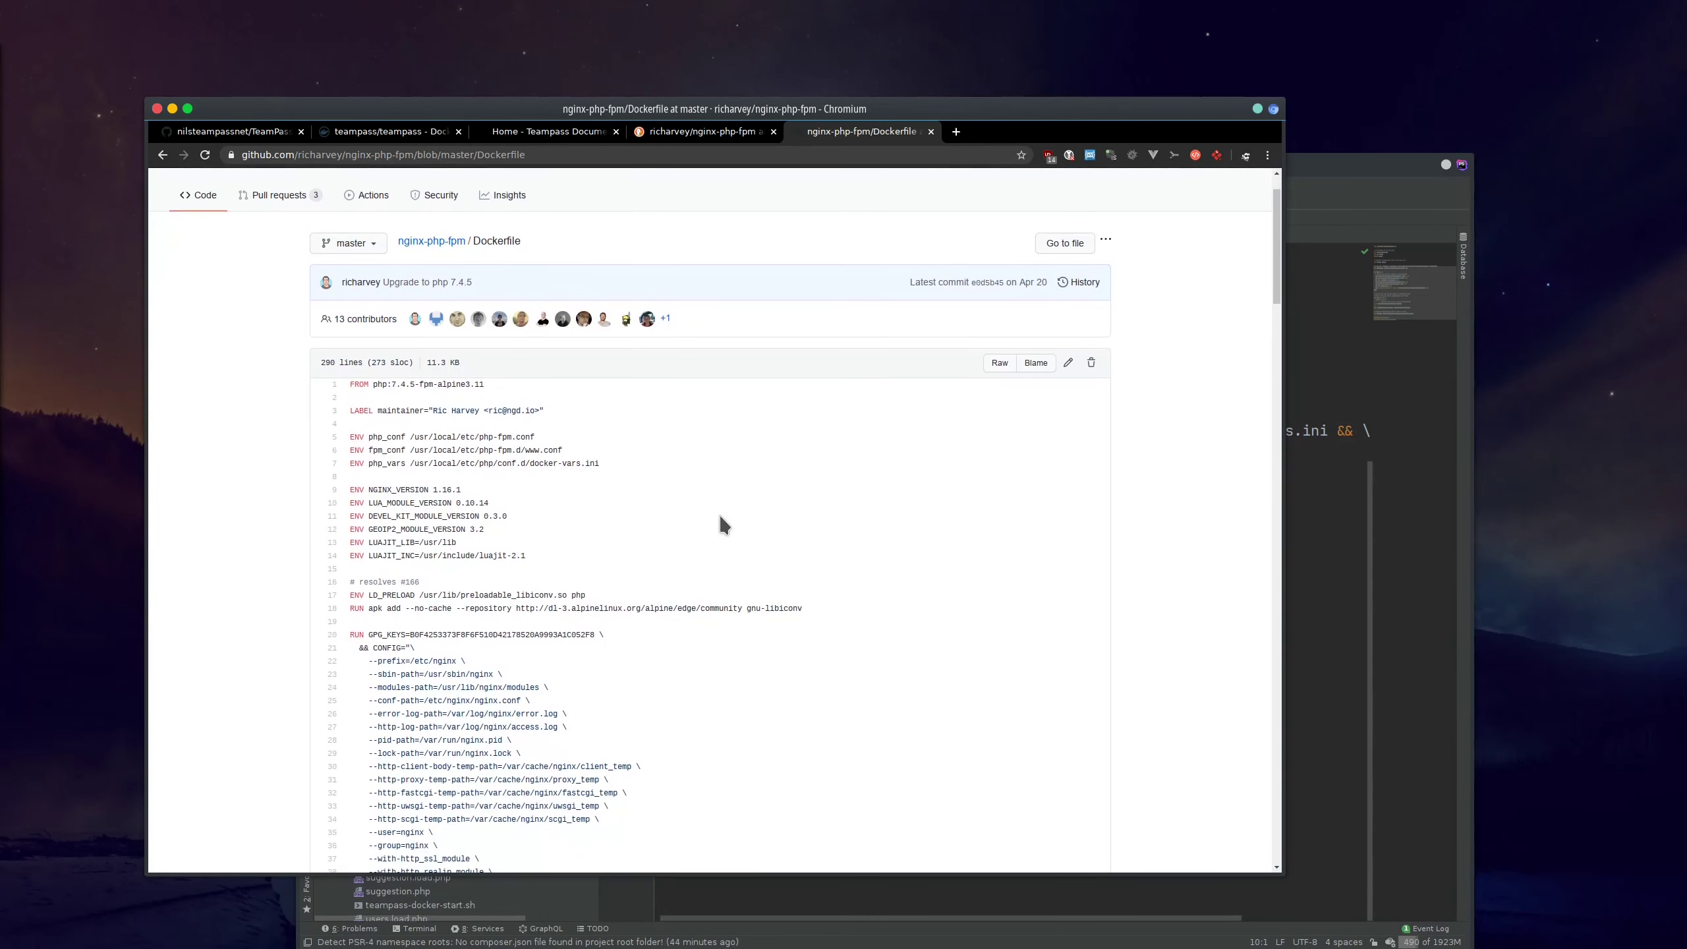
pyautogui.moveTo(370, 386); pyautogui.dragTo(429, 384)
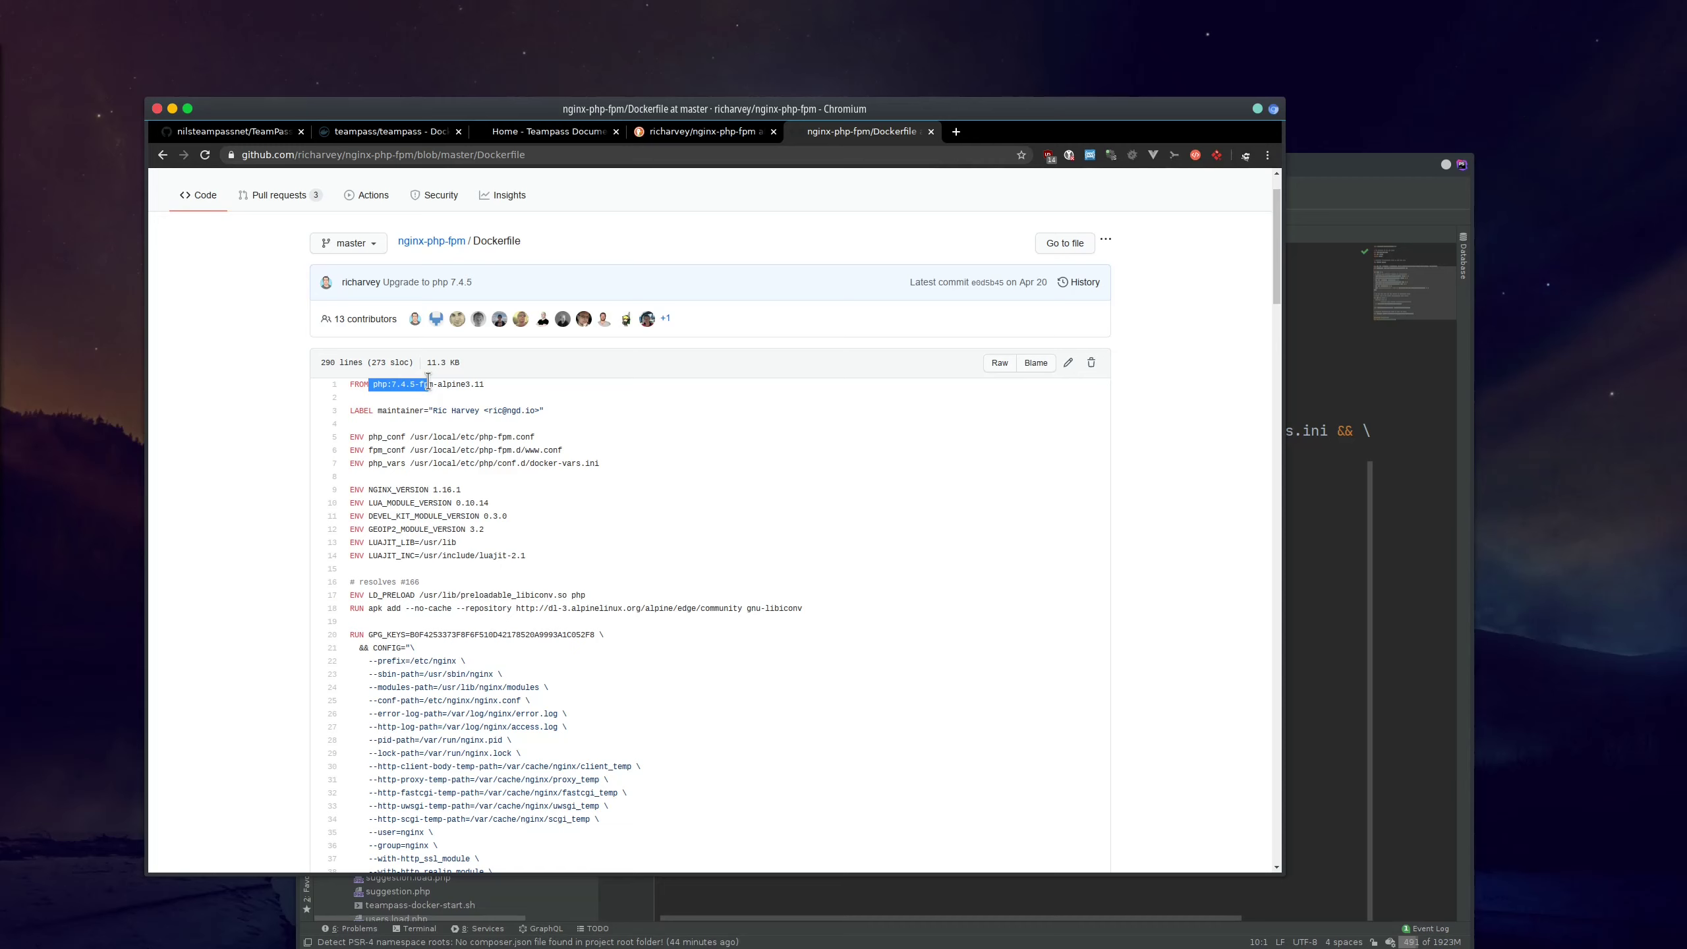
pyautogui.click(525, 392)
pyautogui.scroll(-4, 720, 412)
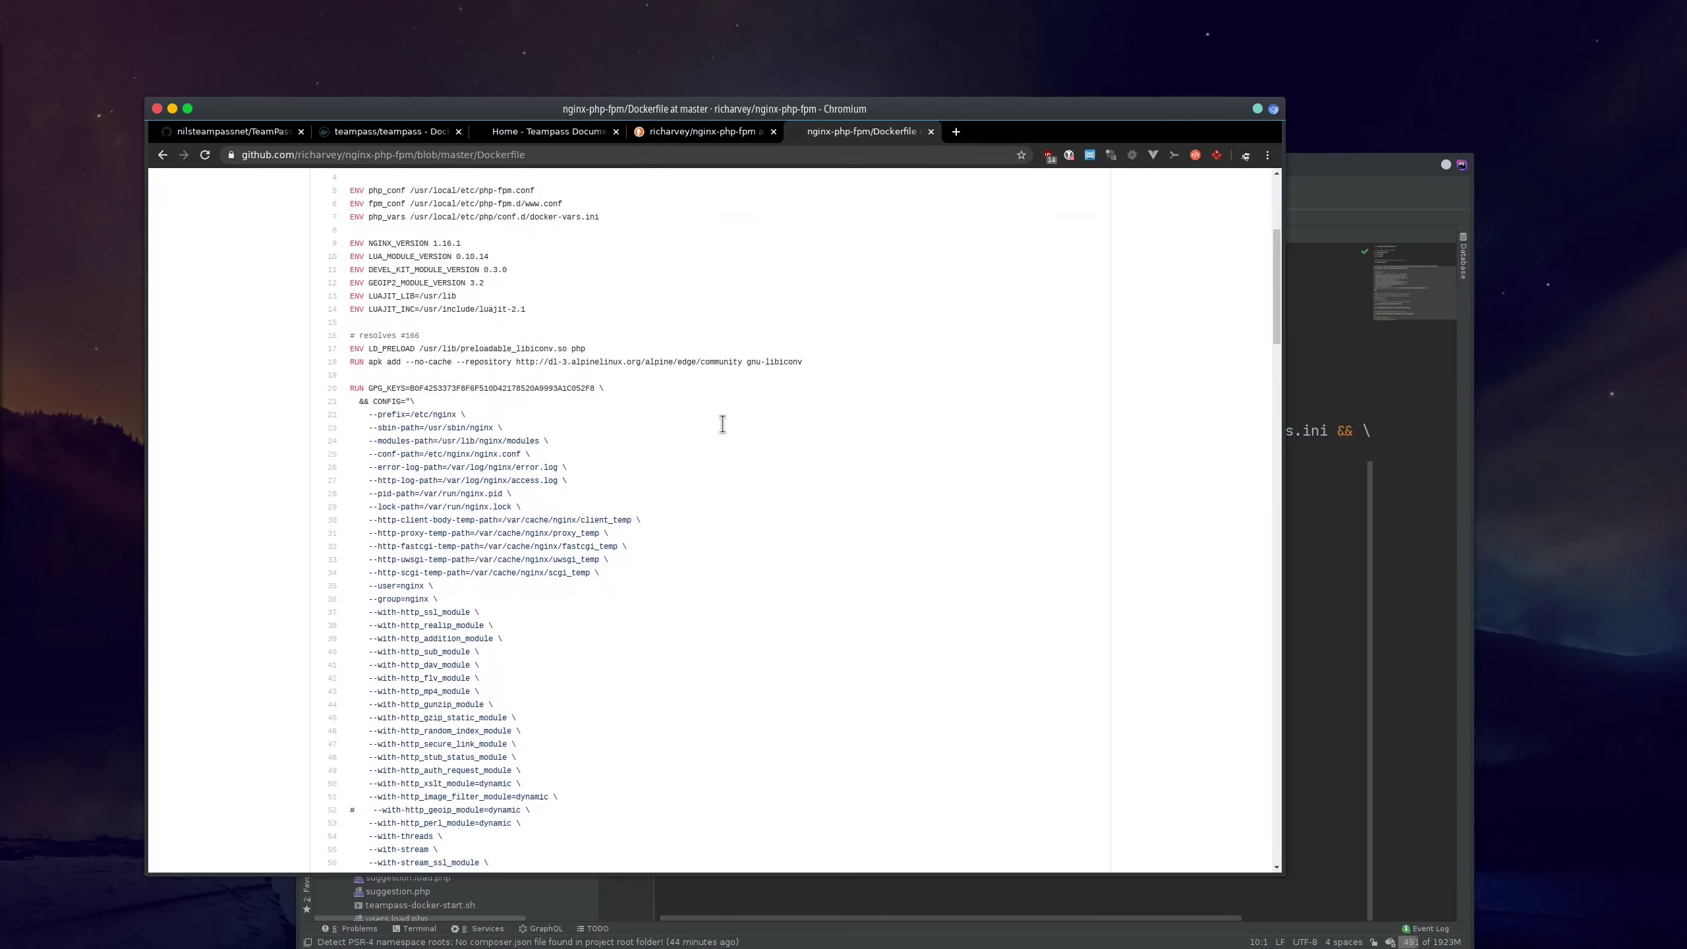
pyautogui.scroll(-11, 722, 423)
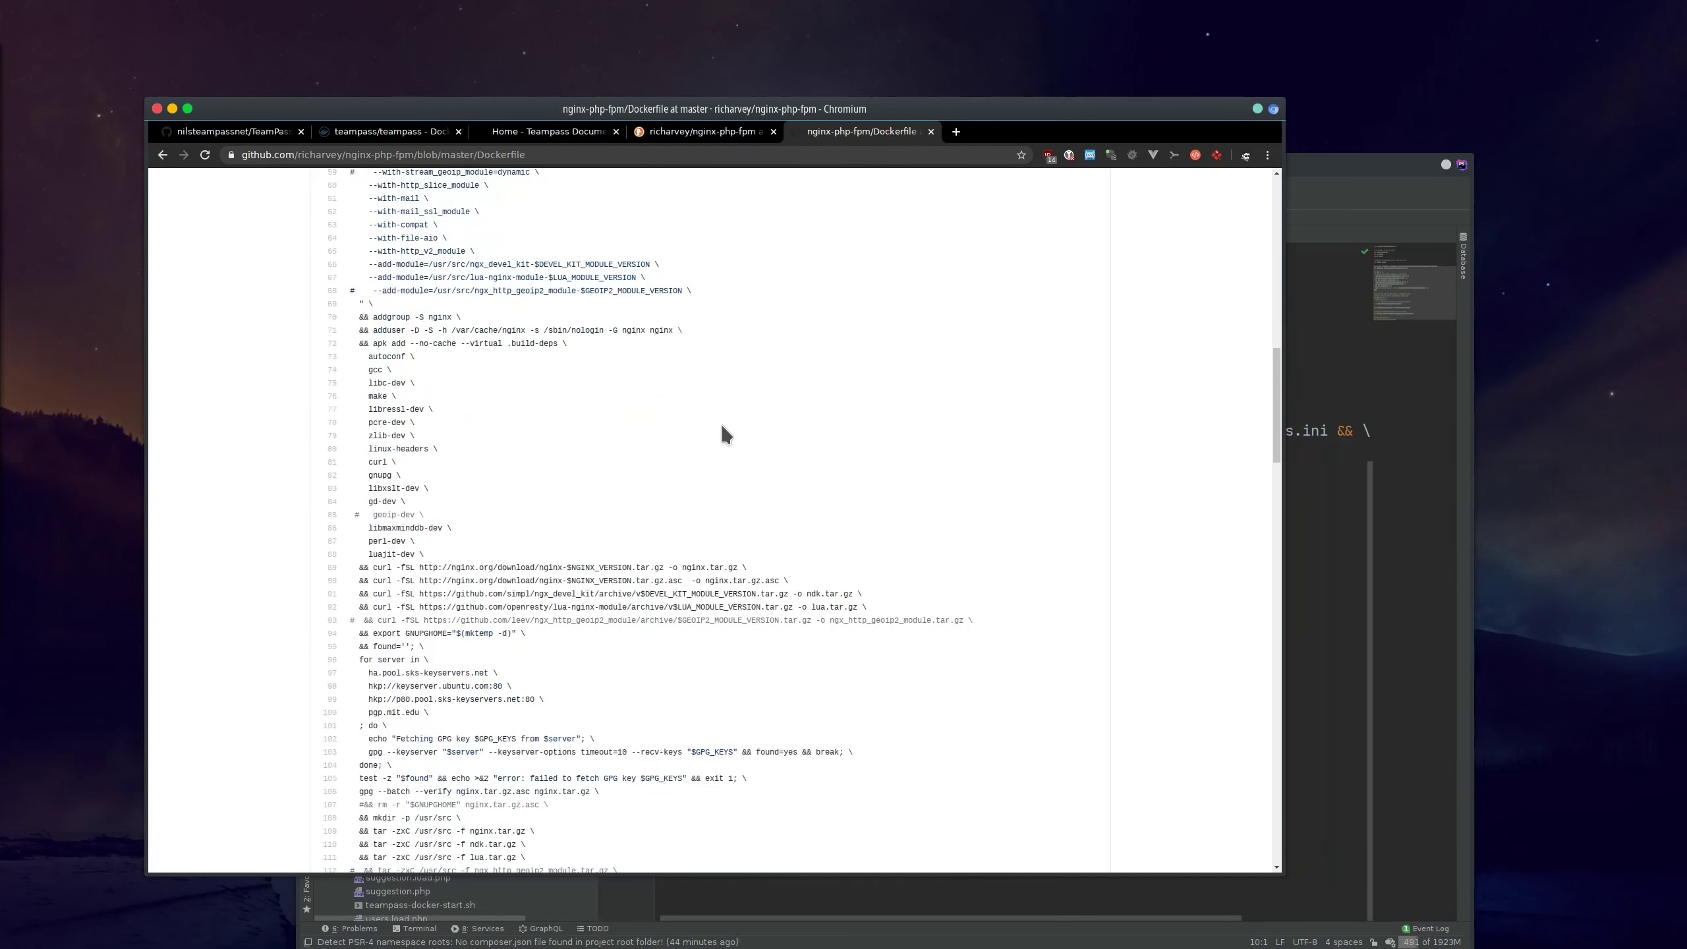
pyautogui.scroll(-12, 722, 425)
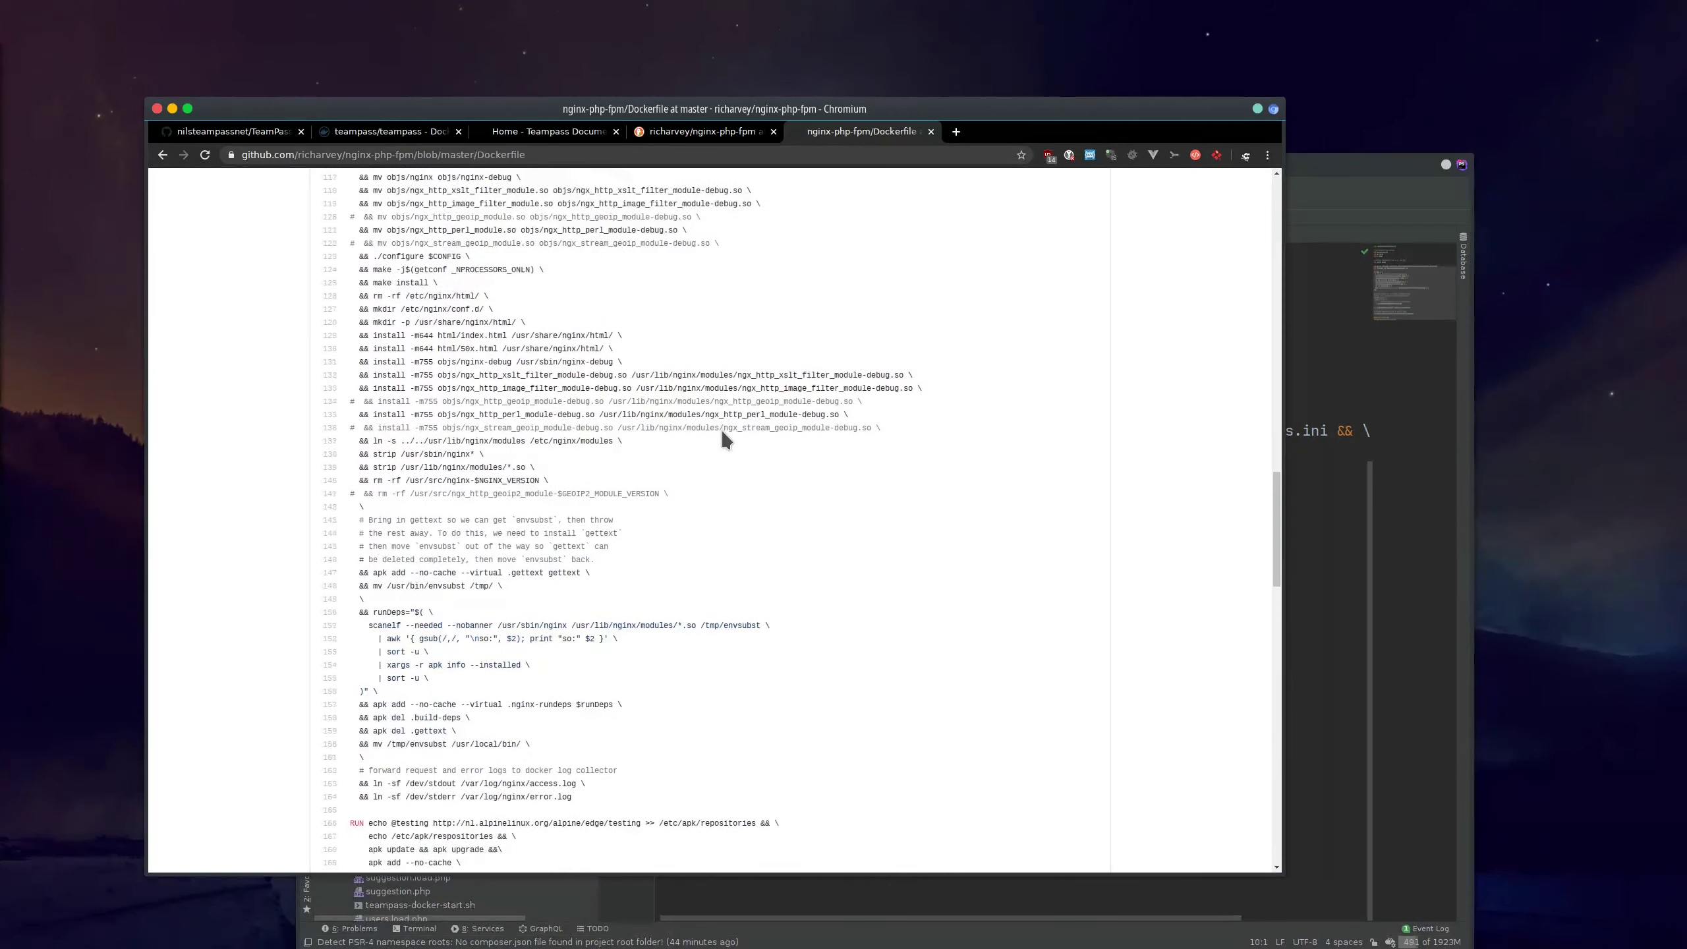
pyautogui.scroll(-1, 722, 430)
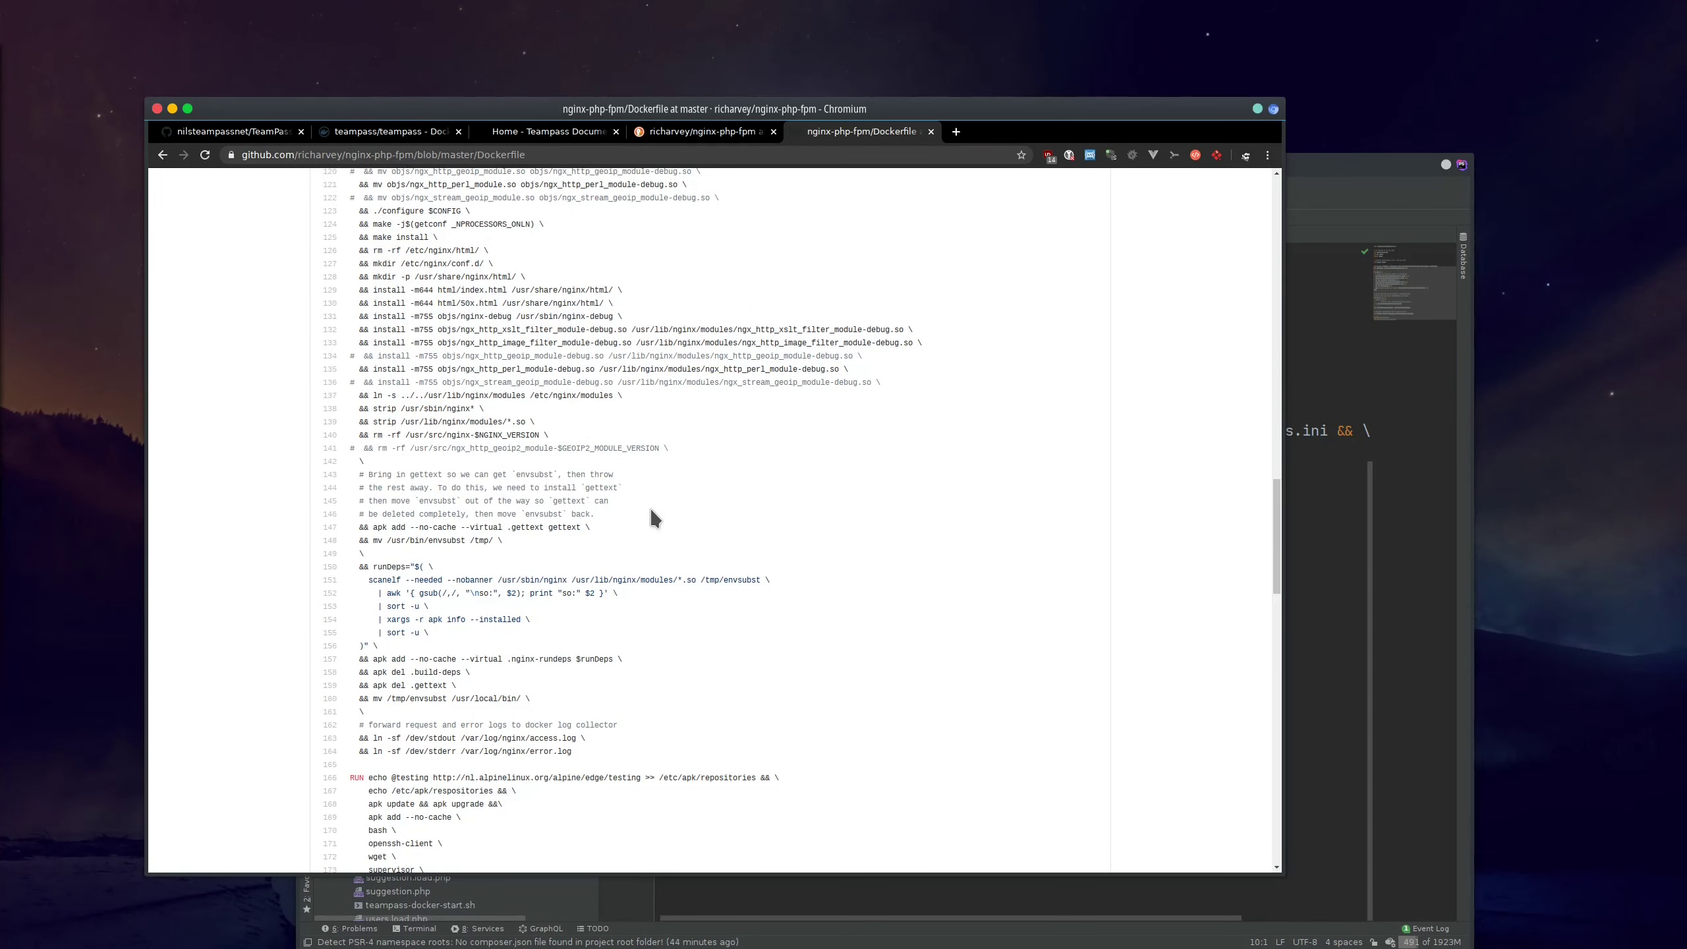
pyautogui.scroll(-4, 575, 518)
pyautogui.scroll(-10, 477, 558)
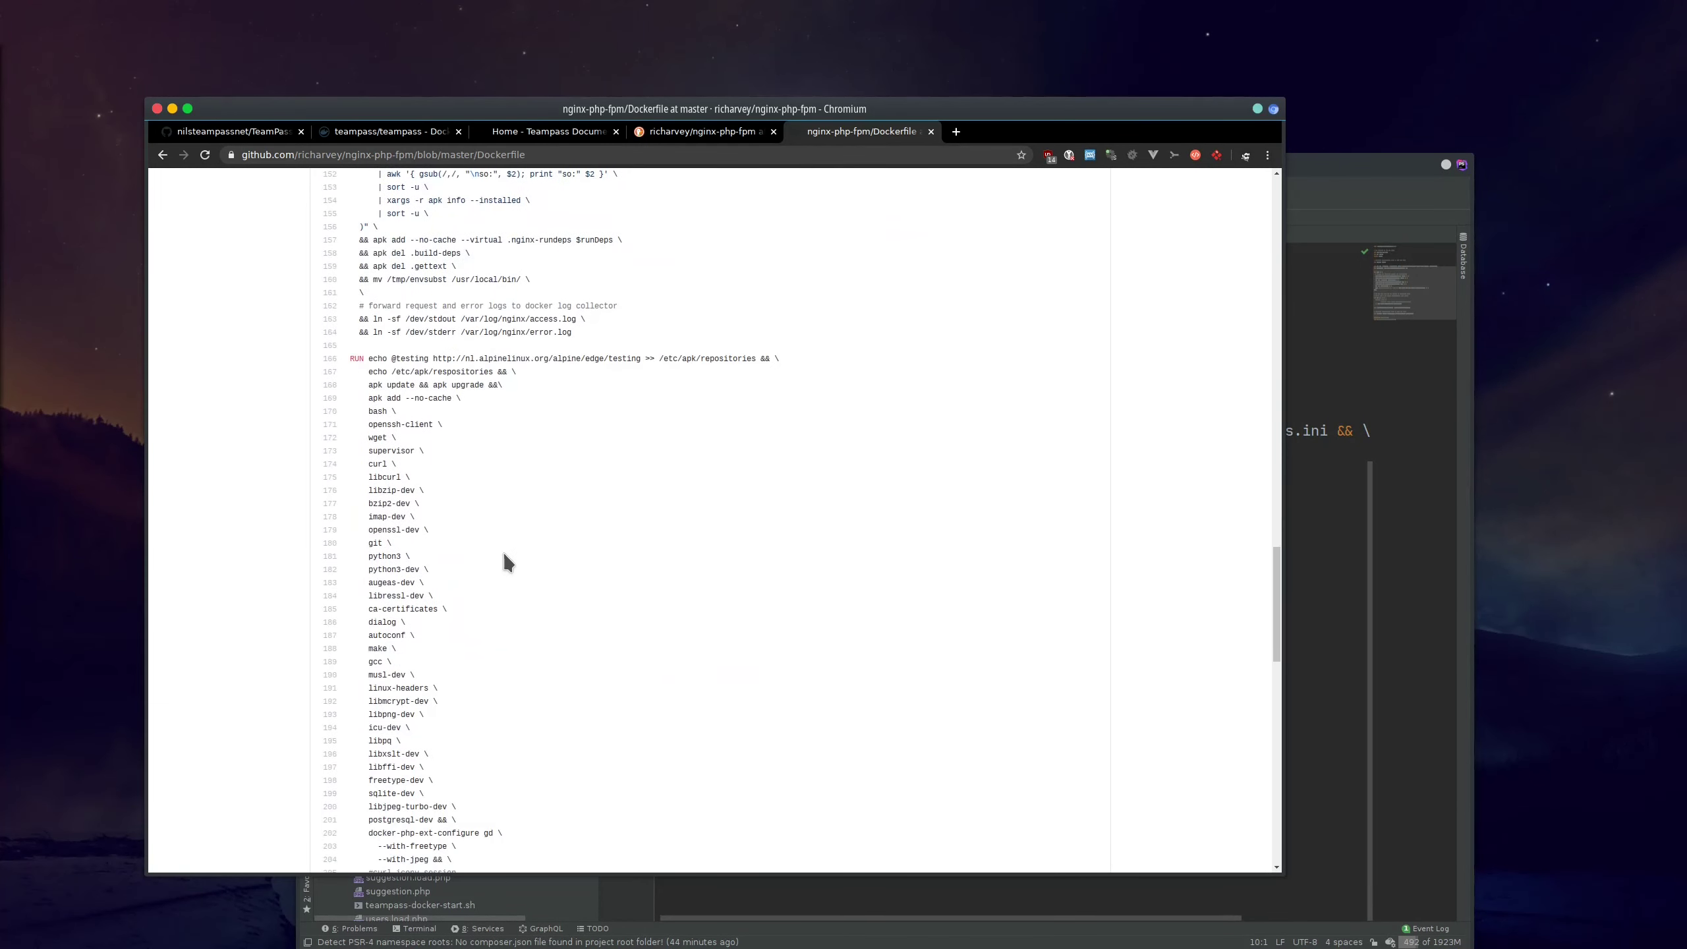
pyautogui.scroll(-2, 585, 565)
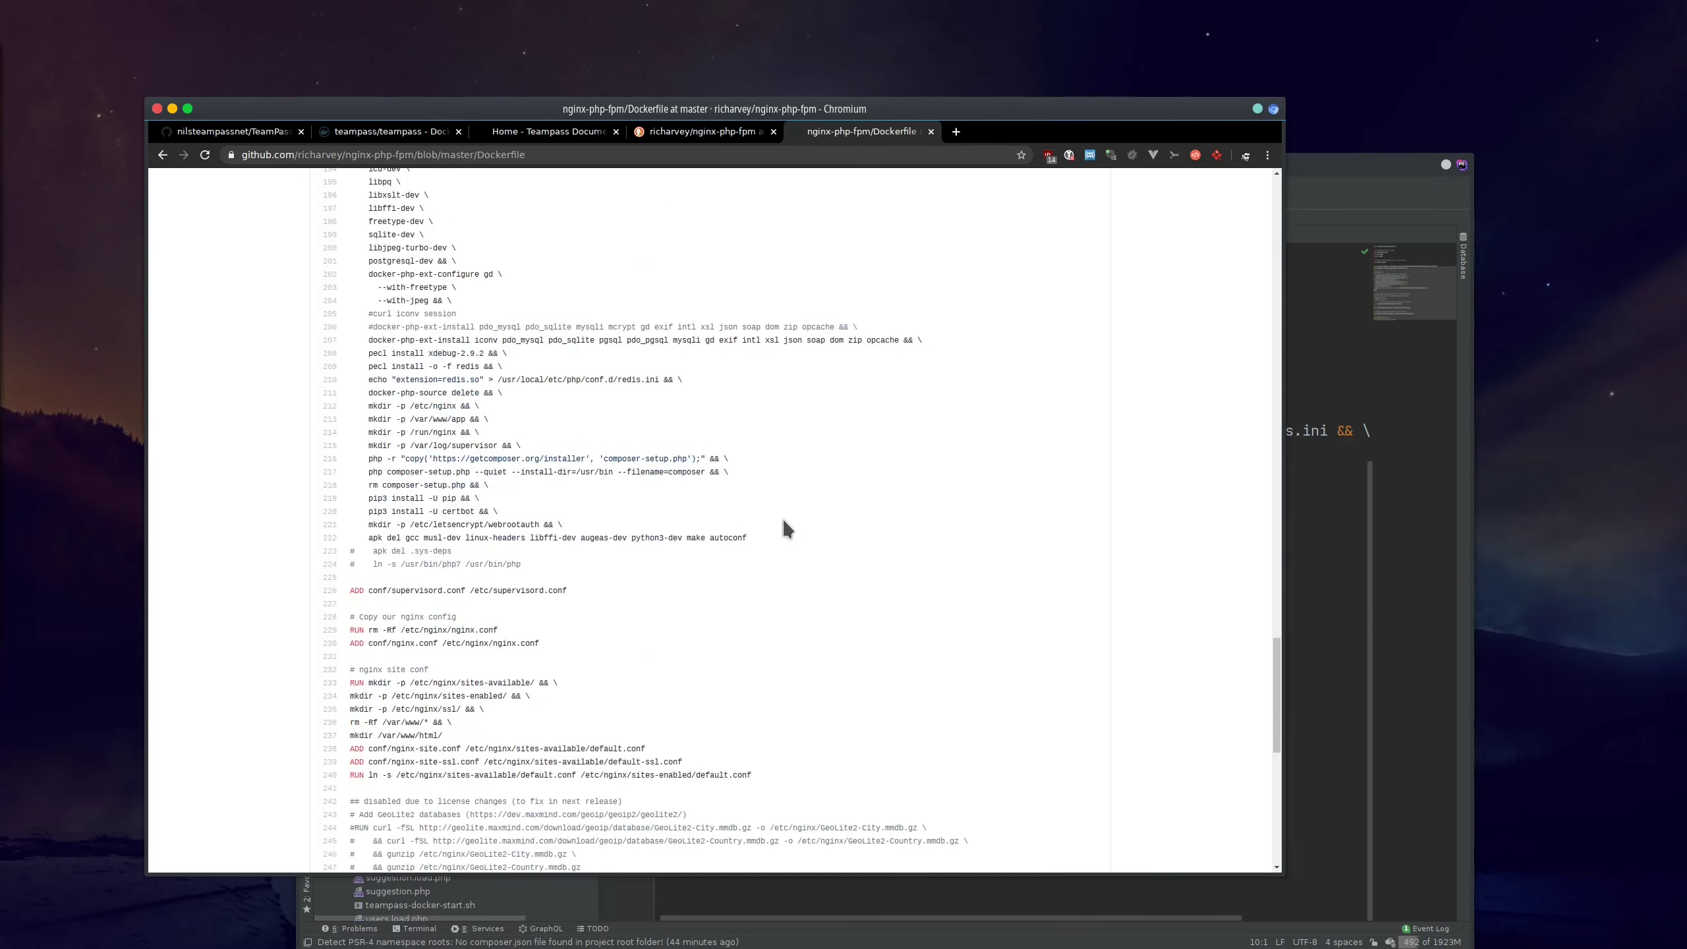
pyautogui.moveTo(367, 508); pyautogui.dragTo(536, 525)
pyautogui.click(854, 501)
pyautogui.scroll(-2, 862, 495)
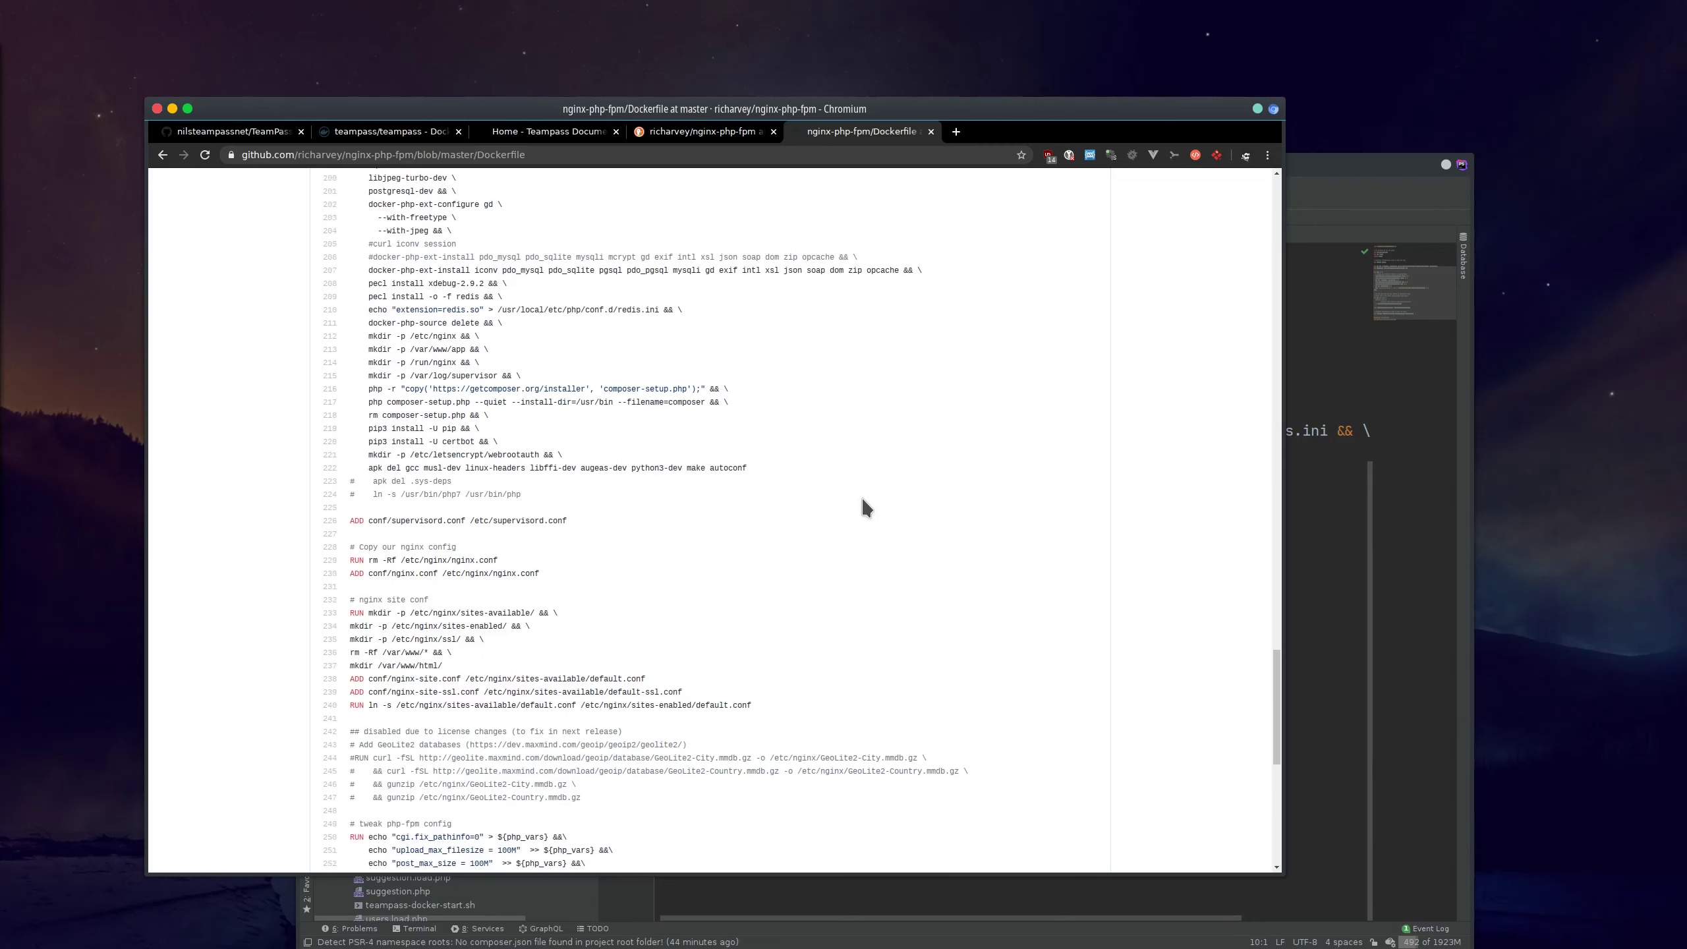
pyautogui.moveTo(410, 405); pyautogui.dragTo(351, 393)
pyautogui.click(1128, 335)
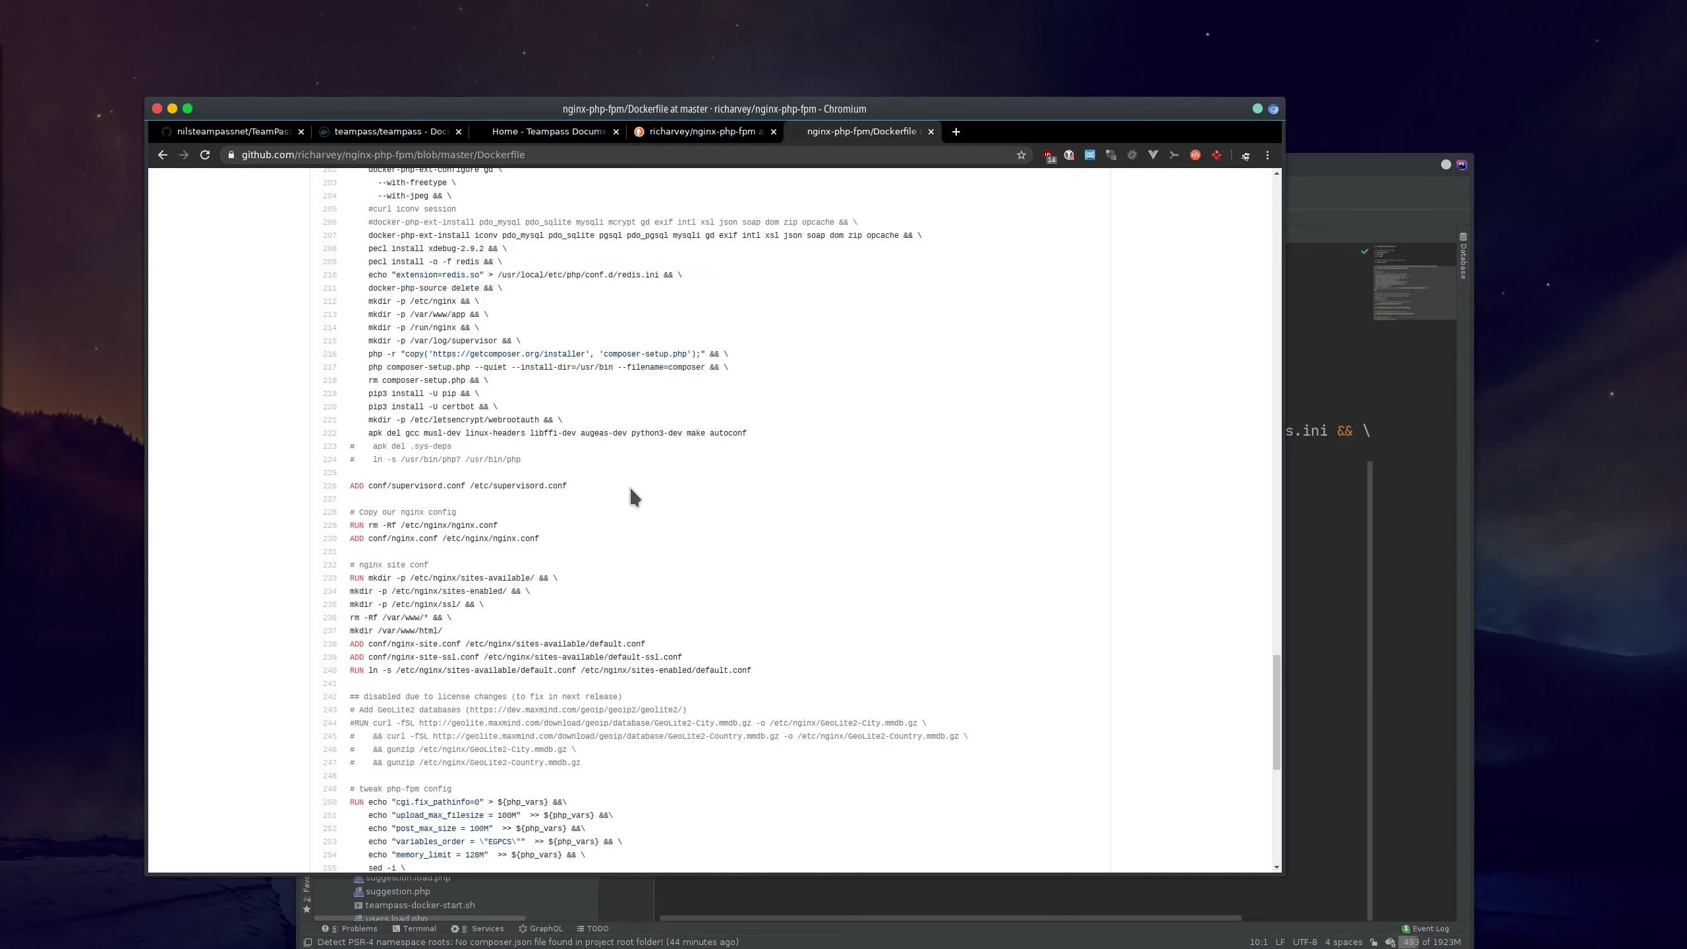
pyautogui.scroll(-1, 628, 492)
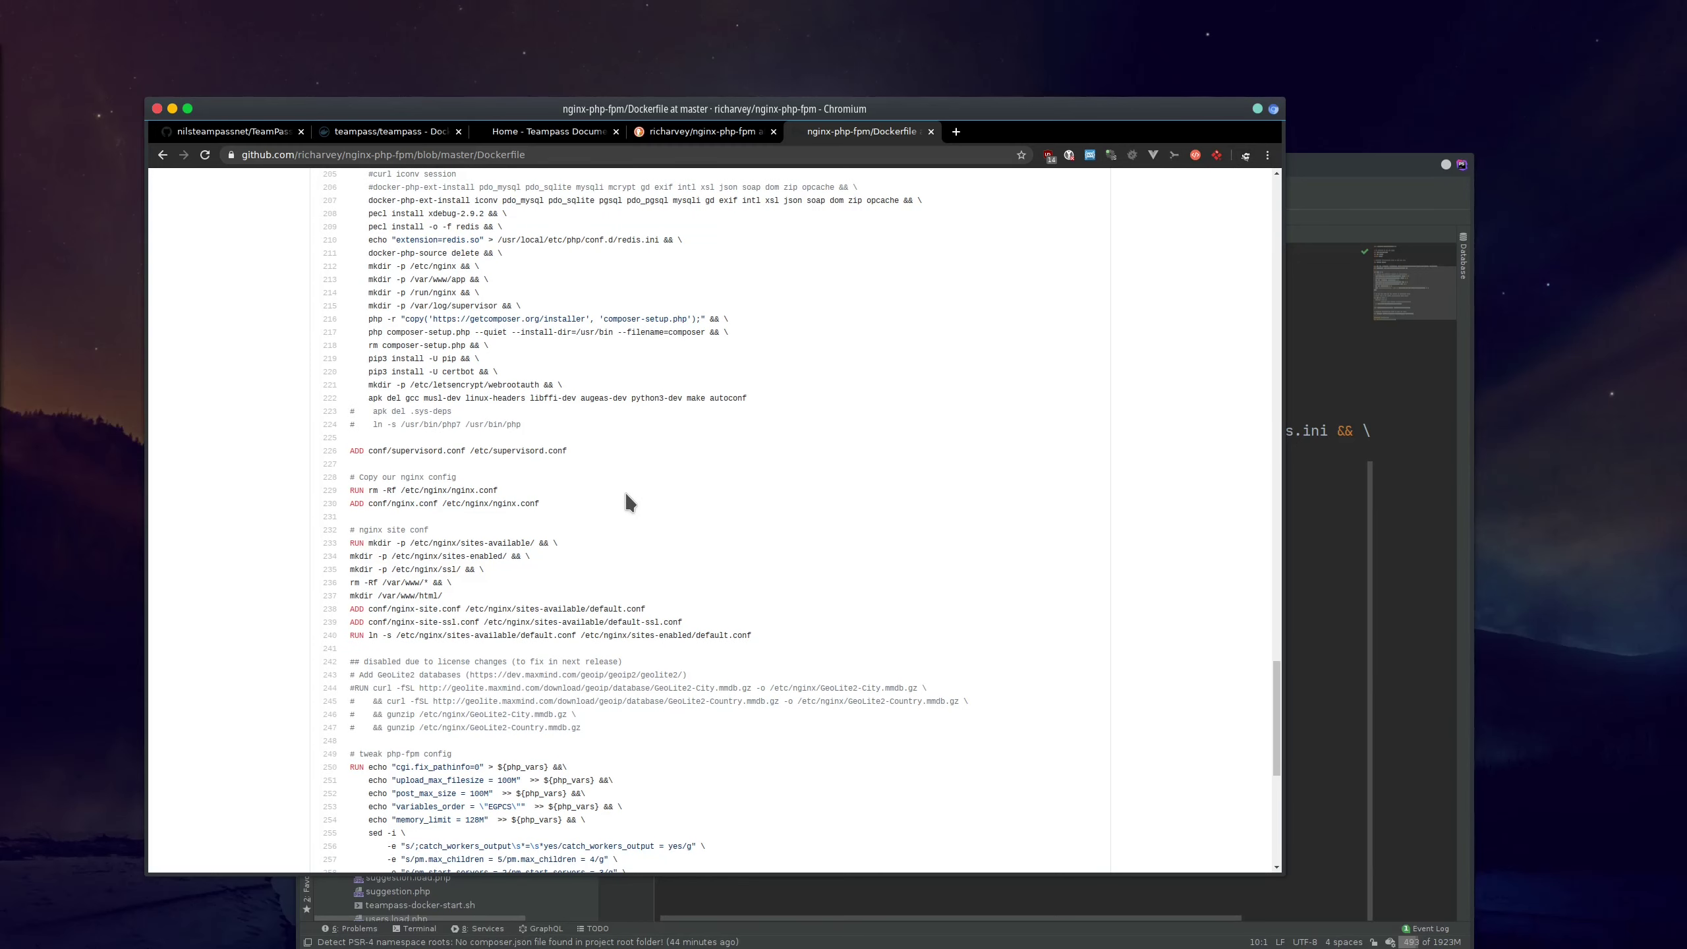
pyautogui.scroll(-2, 626, 494)
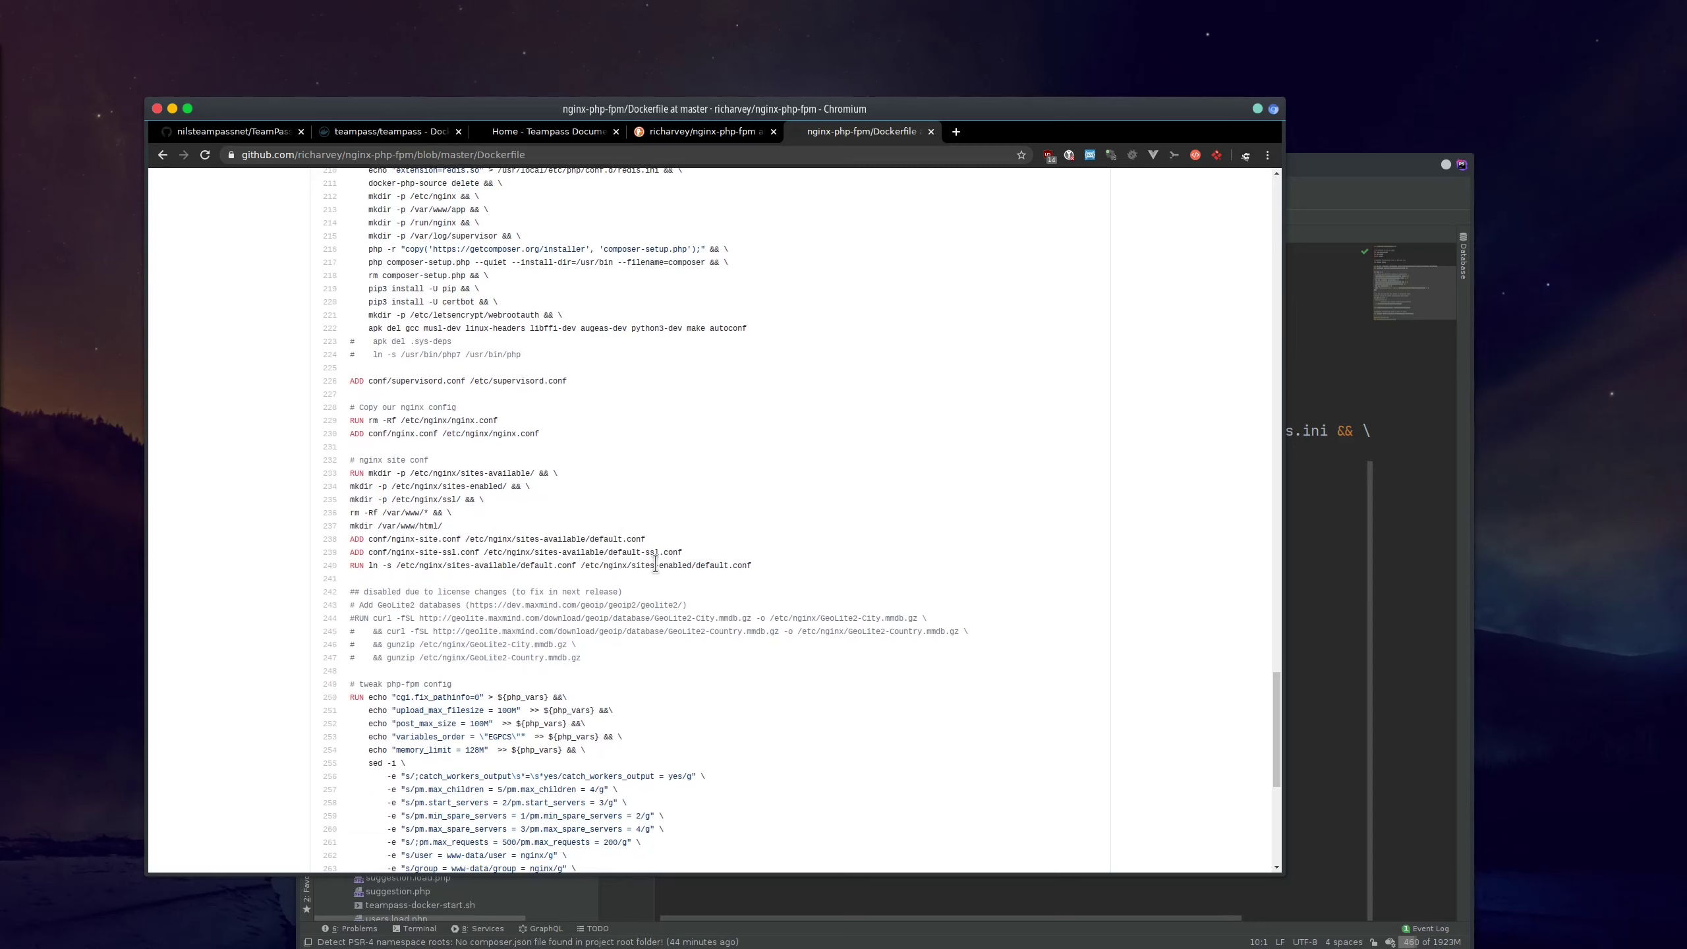
pyautogui.click(1394, 188)
# Close the Dockerfile and delete the nginx service block from docker-compose.yml.
pyautogui.click(667, 234)
pyautogui.click(787, 234)
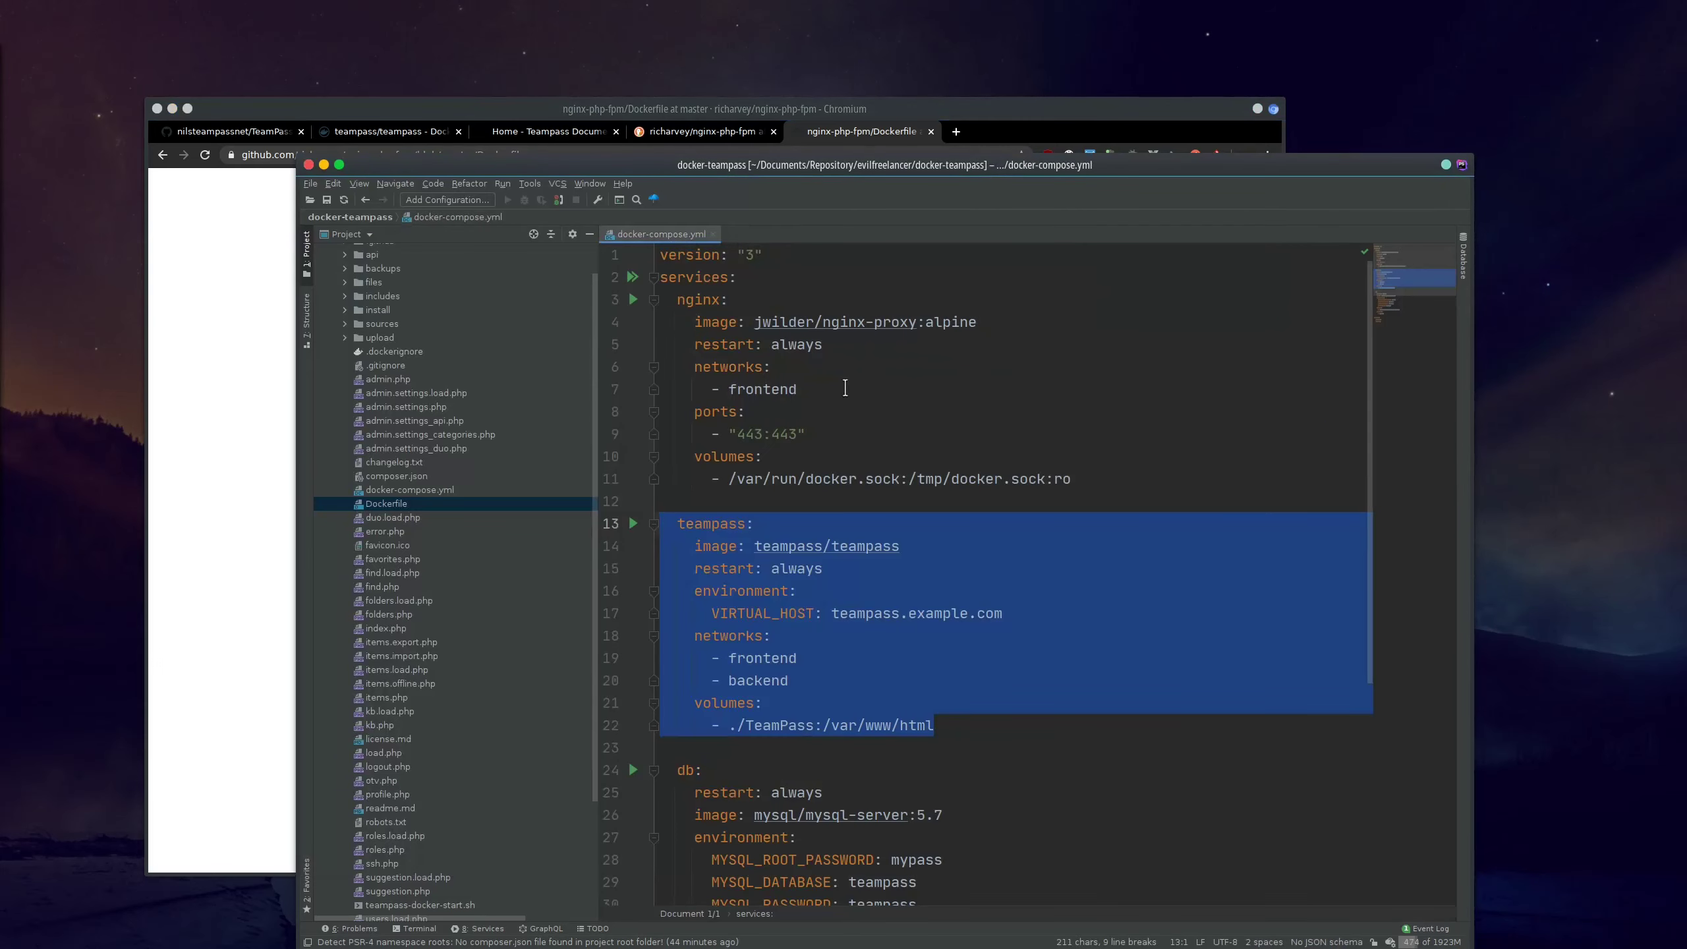
pyautogui.moveTo(1190, 475); pyautogui.dragTo(333, 299)
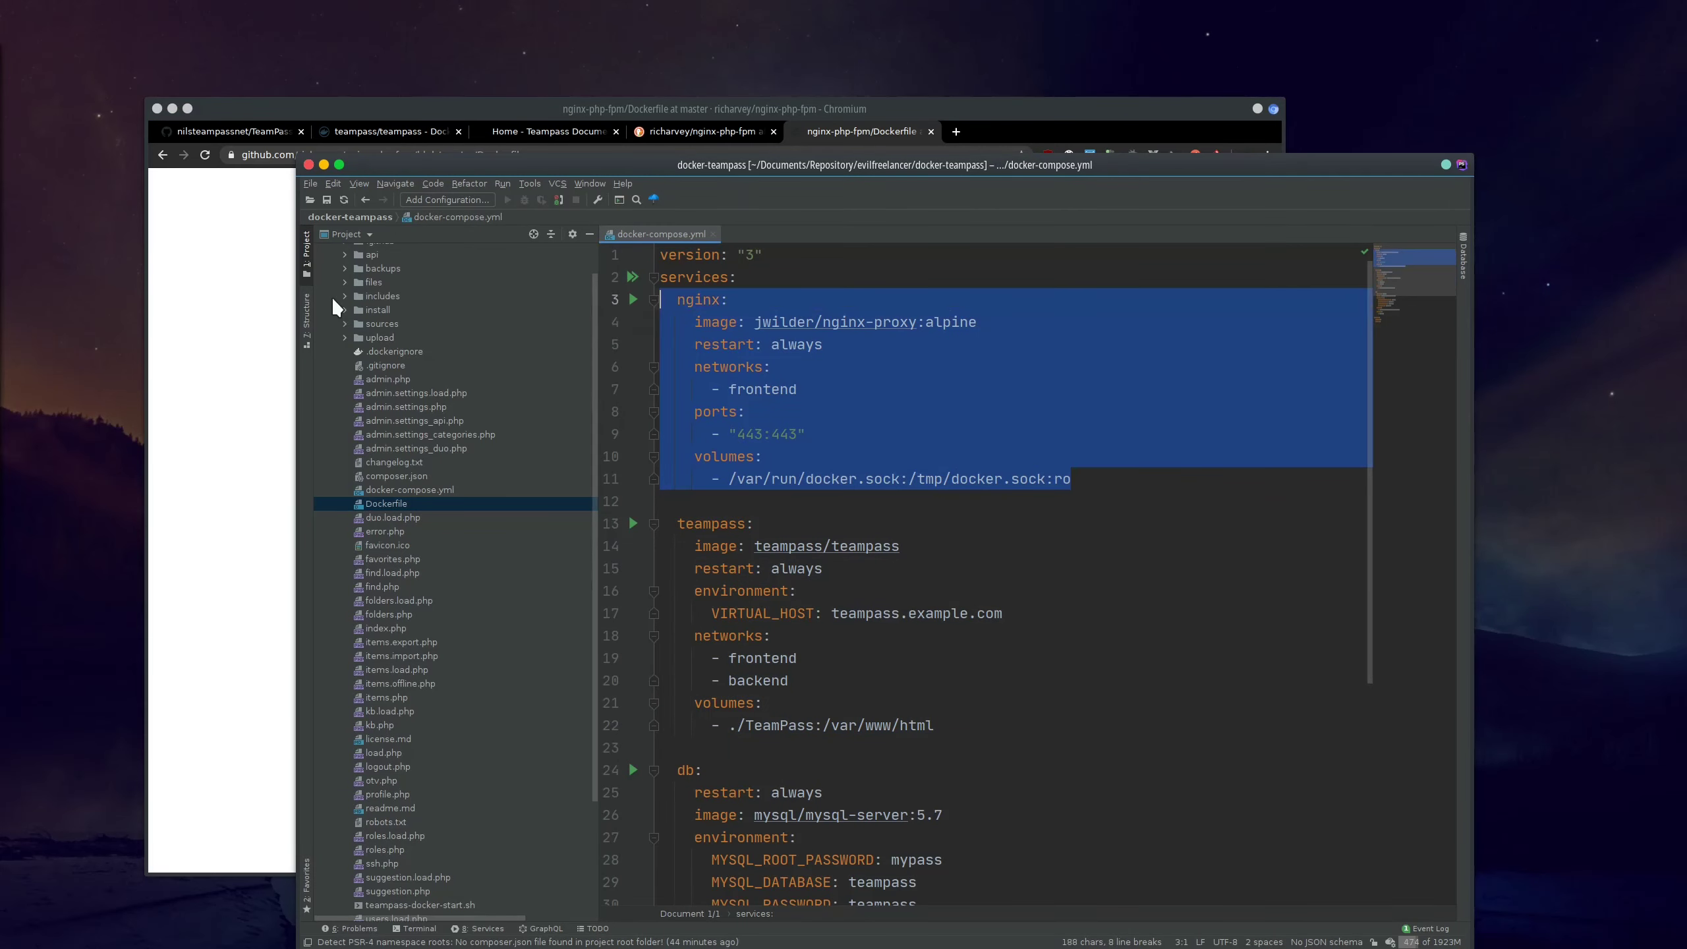
pyautogui.press('Delete')
pyautogui.press('Delete')
# Add a ports entry 127.0.0.1:80:80 to the teampass service.
pyautogui.press('Down')
pyautogui.press('Down')
pyautogui.press('Down')
pyautogui.press('Down')
pyautogui.press('Down')
pyautogui.press('Return')
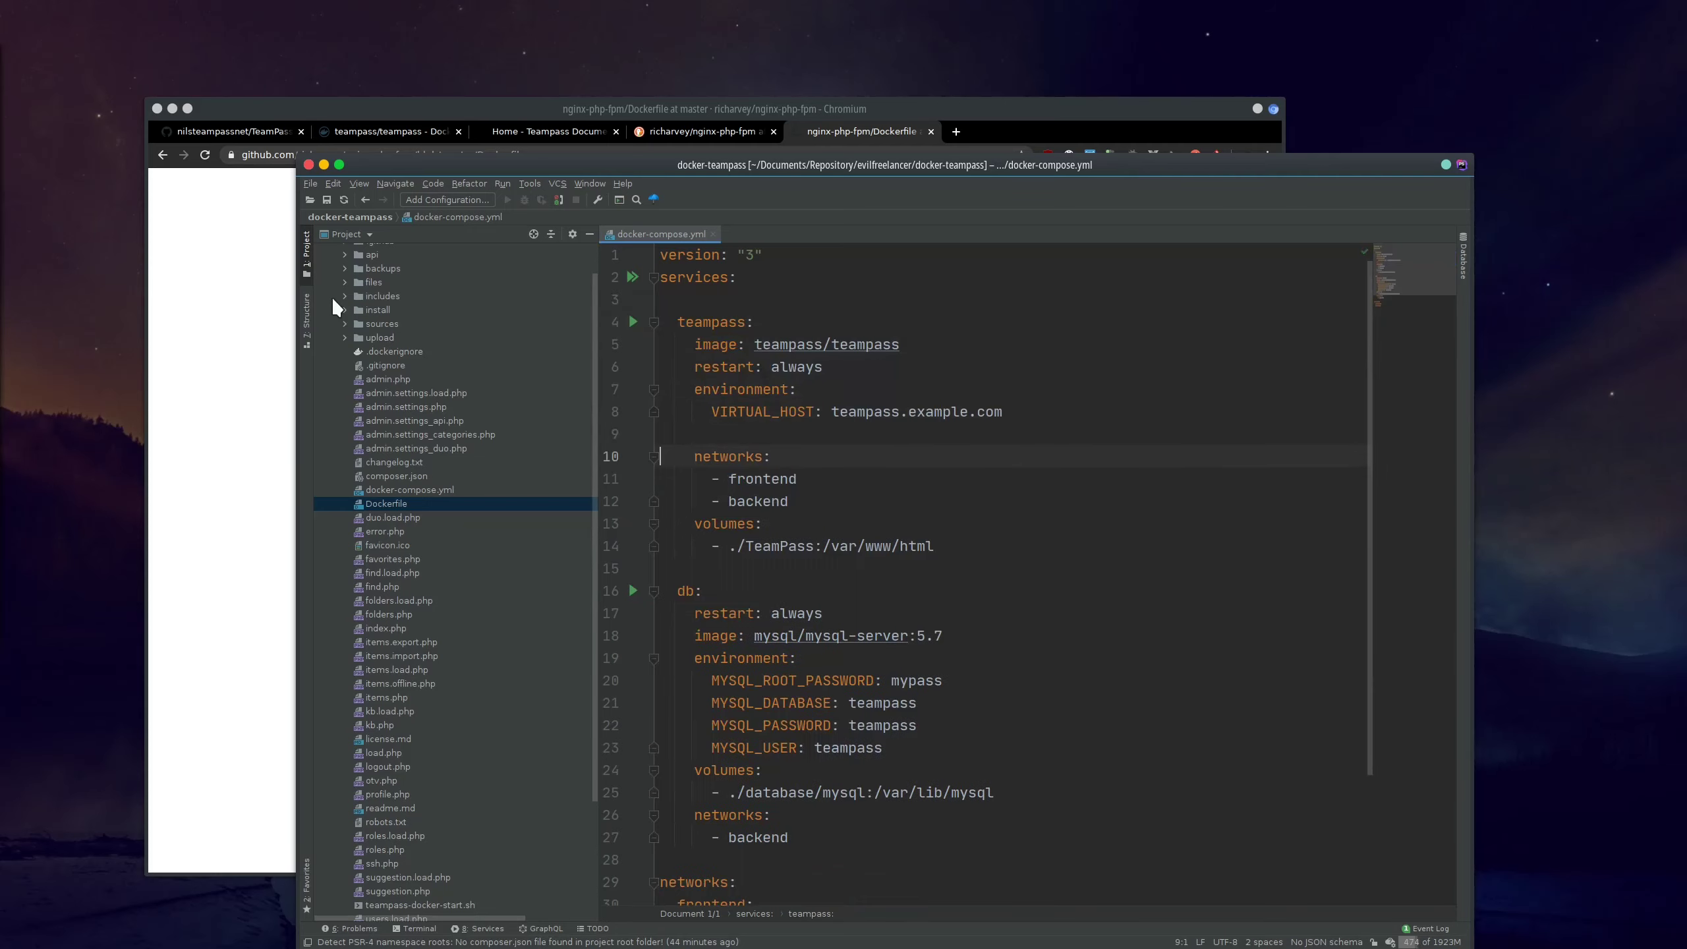
pyautogui.press('Up')
pyautogui.write('por')
pyautogui.press('Return')
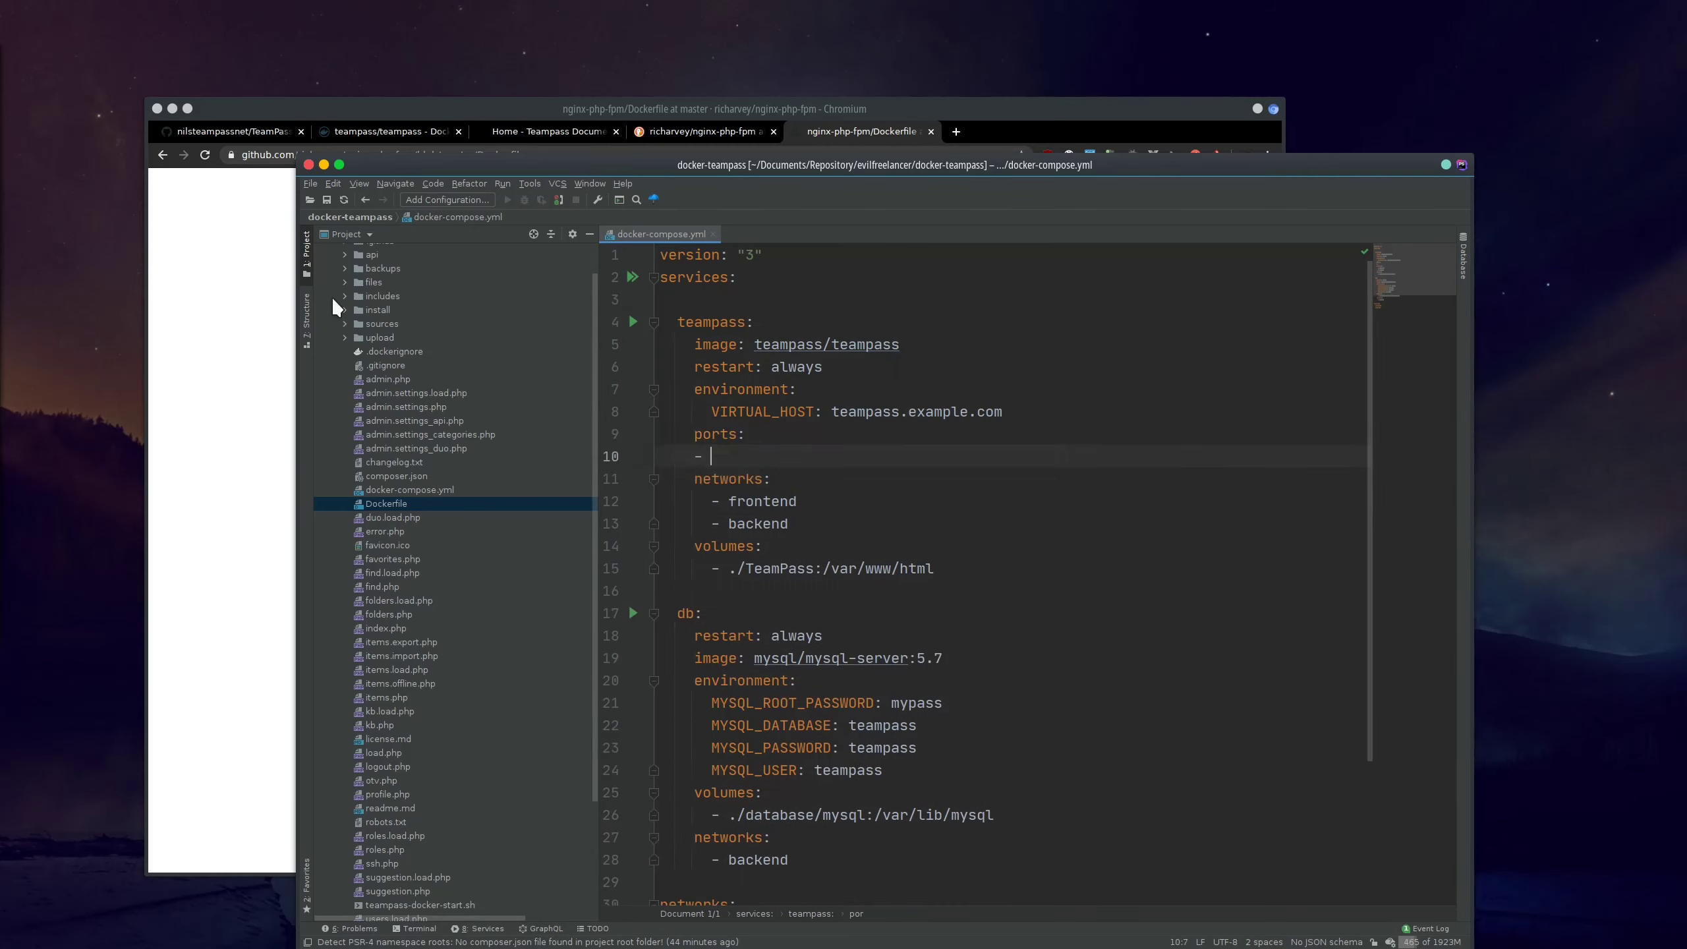
pyautogui.write('8-8')
pyautogui.press('BackSpace')
pyautogui.press('BackSpace')
pyautogui.press('BackSpace')
pyautogui.write('1270')
pyautogui.write('0.0.1:80')
pyautogui.write(':80')
# Delete the networks entries from teampass and db and the top-level networks block.
pyautogui.moveTo(863, 523); pyautogui.dragTo(555, 483)
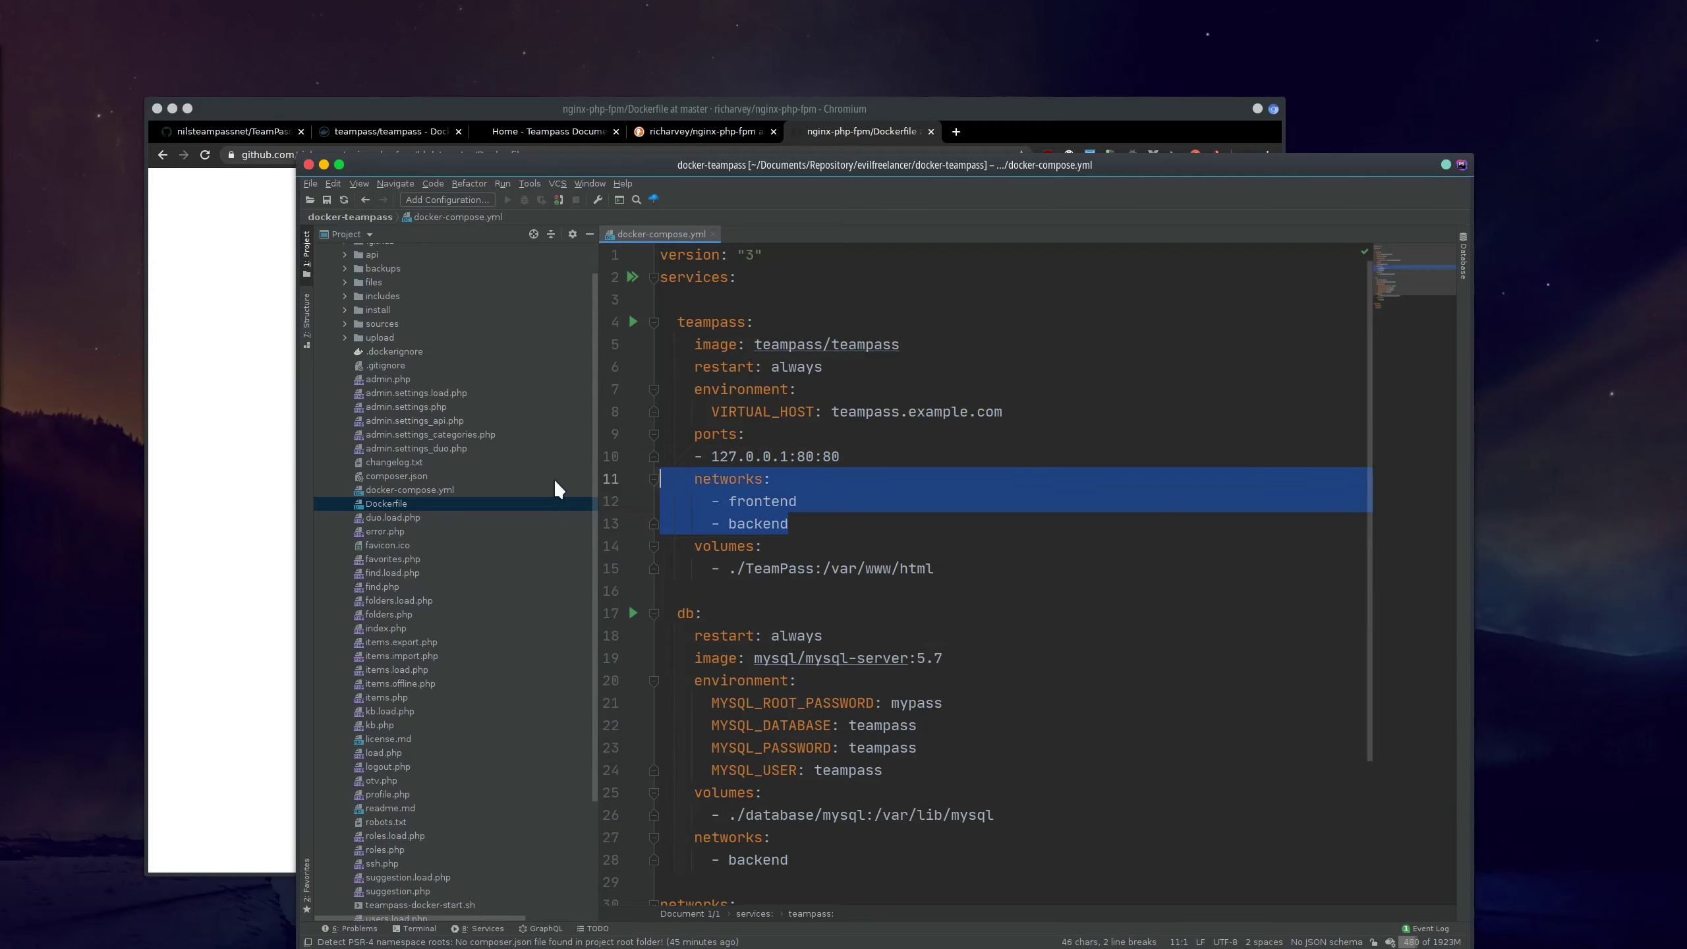
pyautogui.press('Delete')
pyautogui.press('Delete')
pyautogui.press('Down')
pyautogui.press('Down')
pyautogui.press('Down')
pyautogui.press('Down')
pyautogui.press('Down')
pyautogui.press('Down')
pyautogui.press('Down')
pyautogui.press('Down')
pyautogui.press('Down')
pyautogui.press('Down')
pyautogui.press('Down')
pyautogui.press('Down')
pyautogui.press('Down')
pyautogui.press('Down')
pyautogui.press('Down')
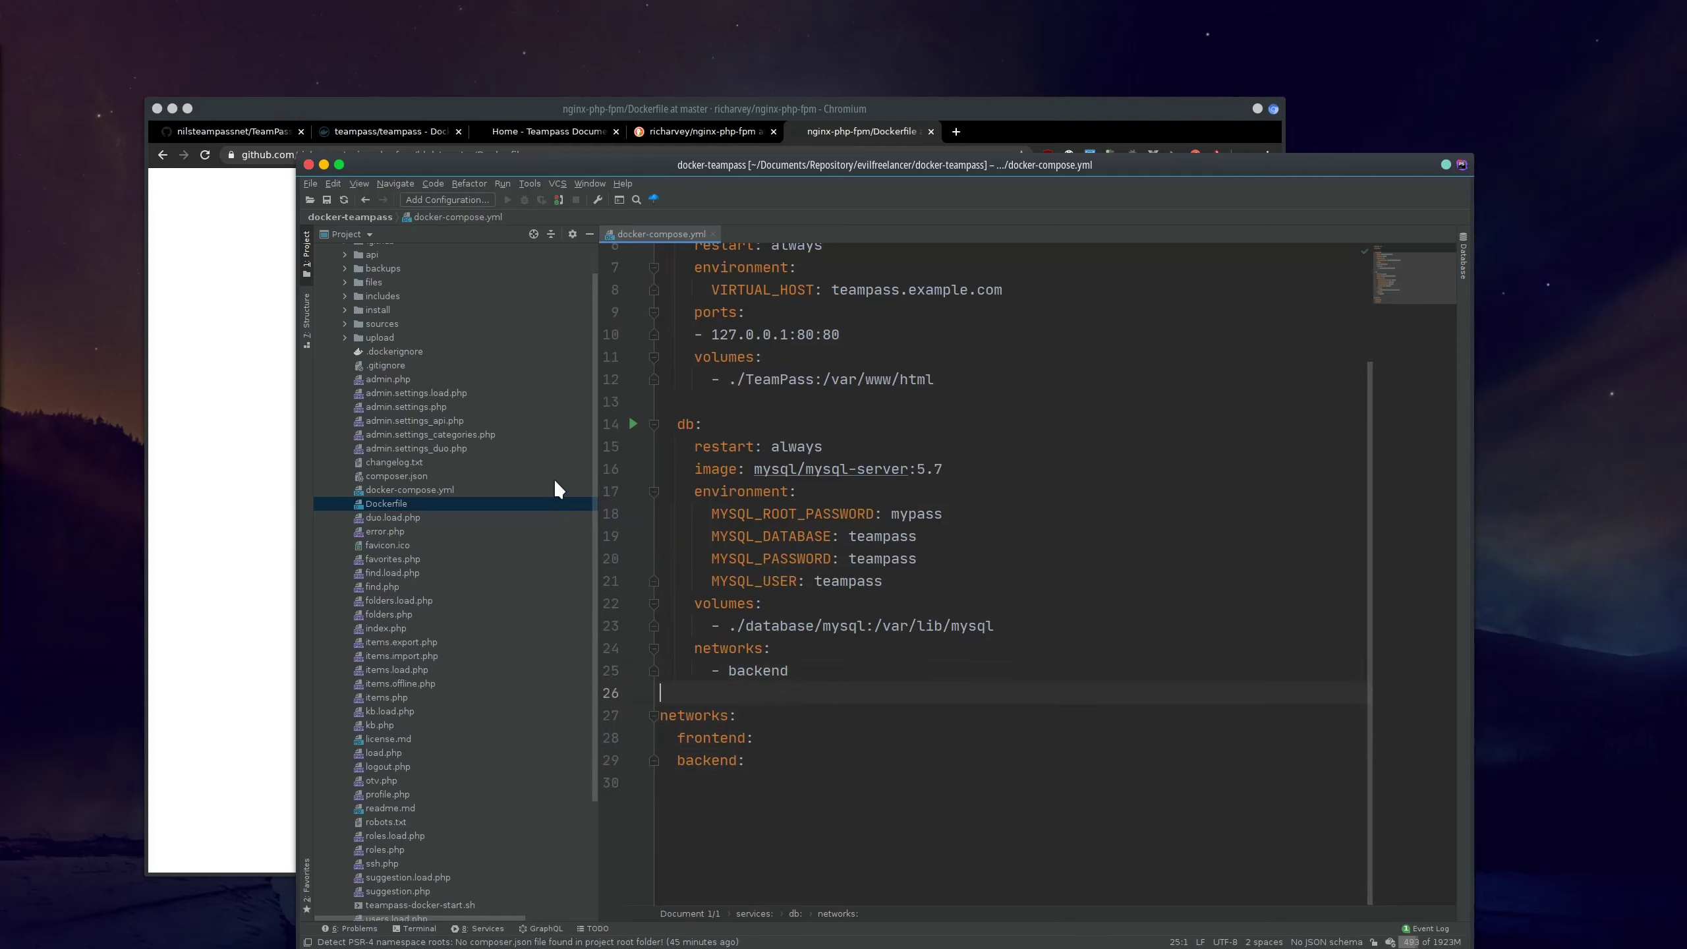
pyautogui.hotkey('shift', 'Up')
pyautogui.hotkey('shift', 'Up')
pyautogui.press('Delete')
pyautogui.press('Down')
pyautogui.press('Down')
pyautogui.press('Down')
pyautogui.press('Down')
pyautogui.hotkey('shift', 'Up')
pyautogui.hotkey('shift', 'Up')
pyautogui.hotkey('shift', 'Up')
pyautogui.hotkey('shift', 'Up')
pyautogui.press('Delete')
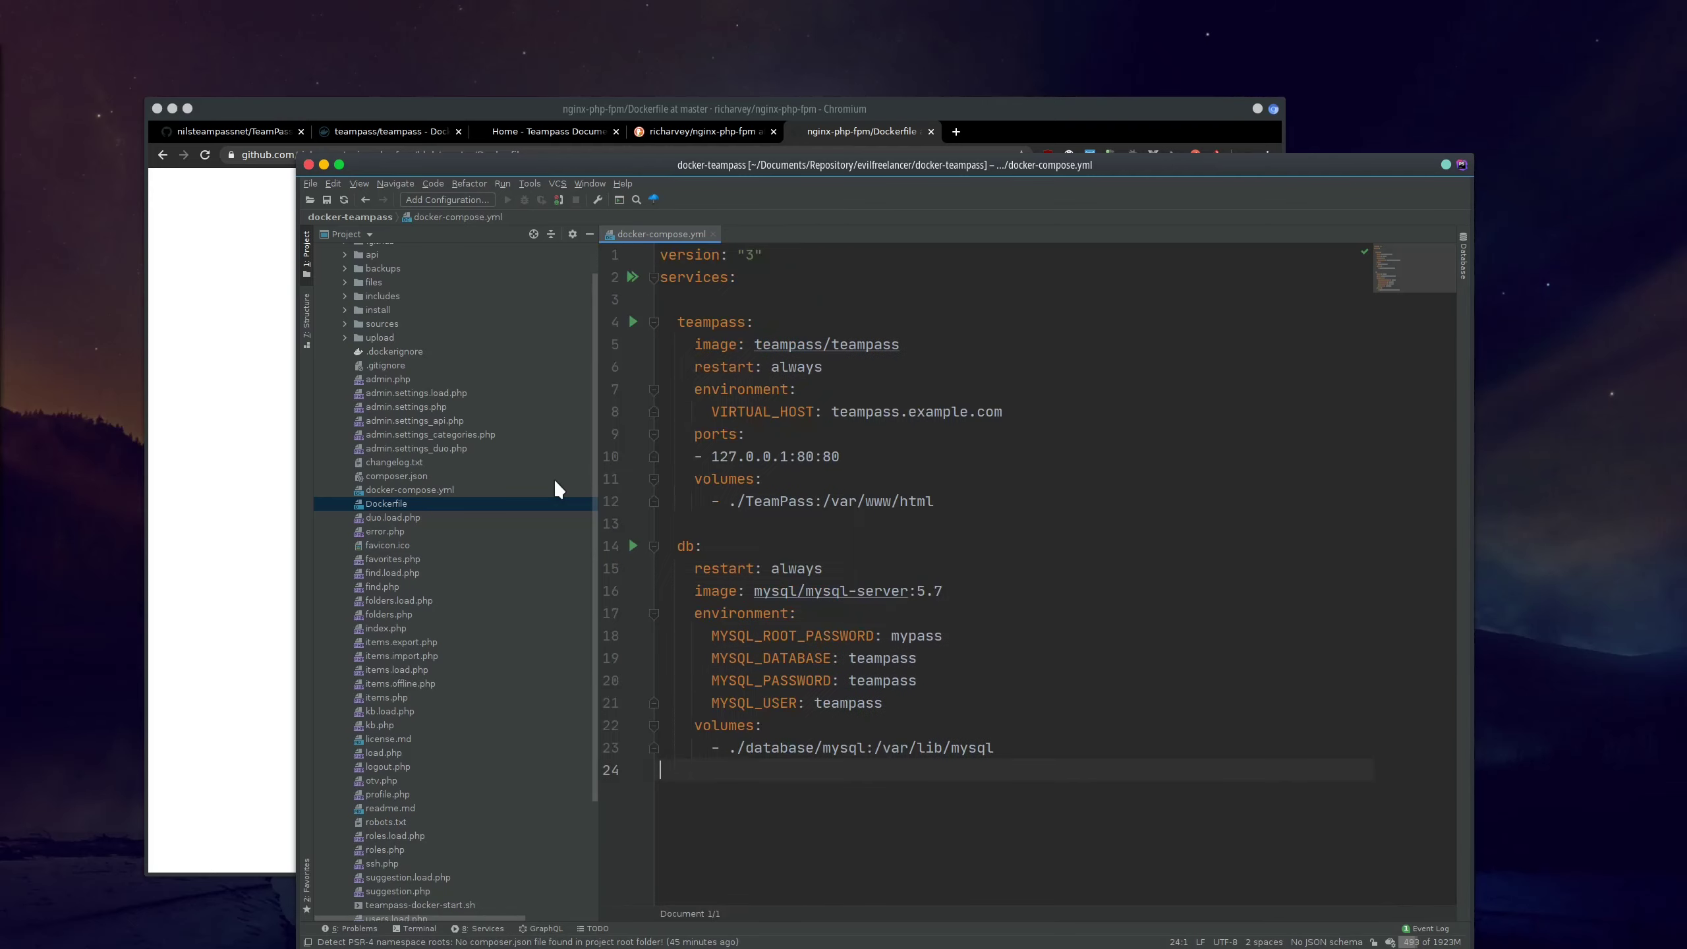
# Insert a blank line above services at the top of docker-compose.yml.
pyautogui.click(936, 458)
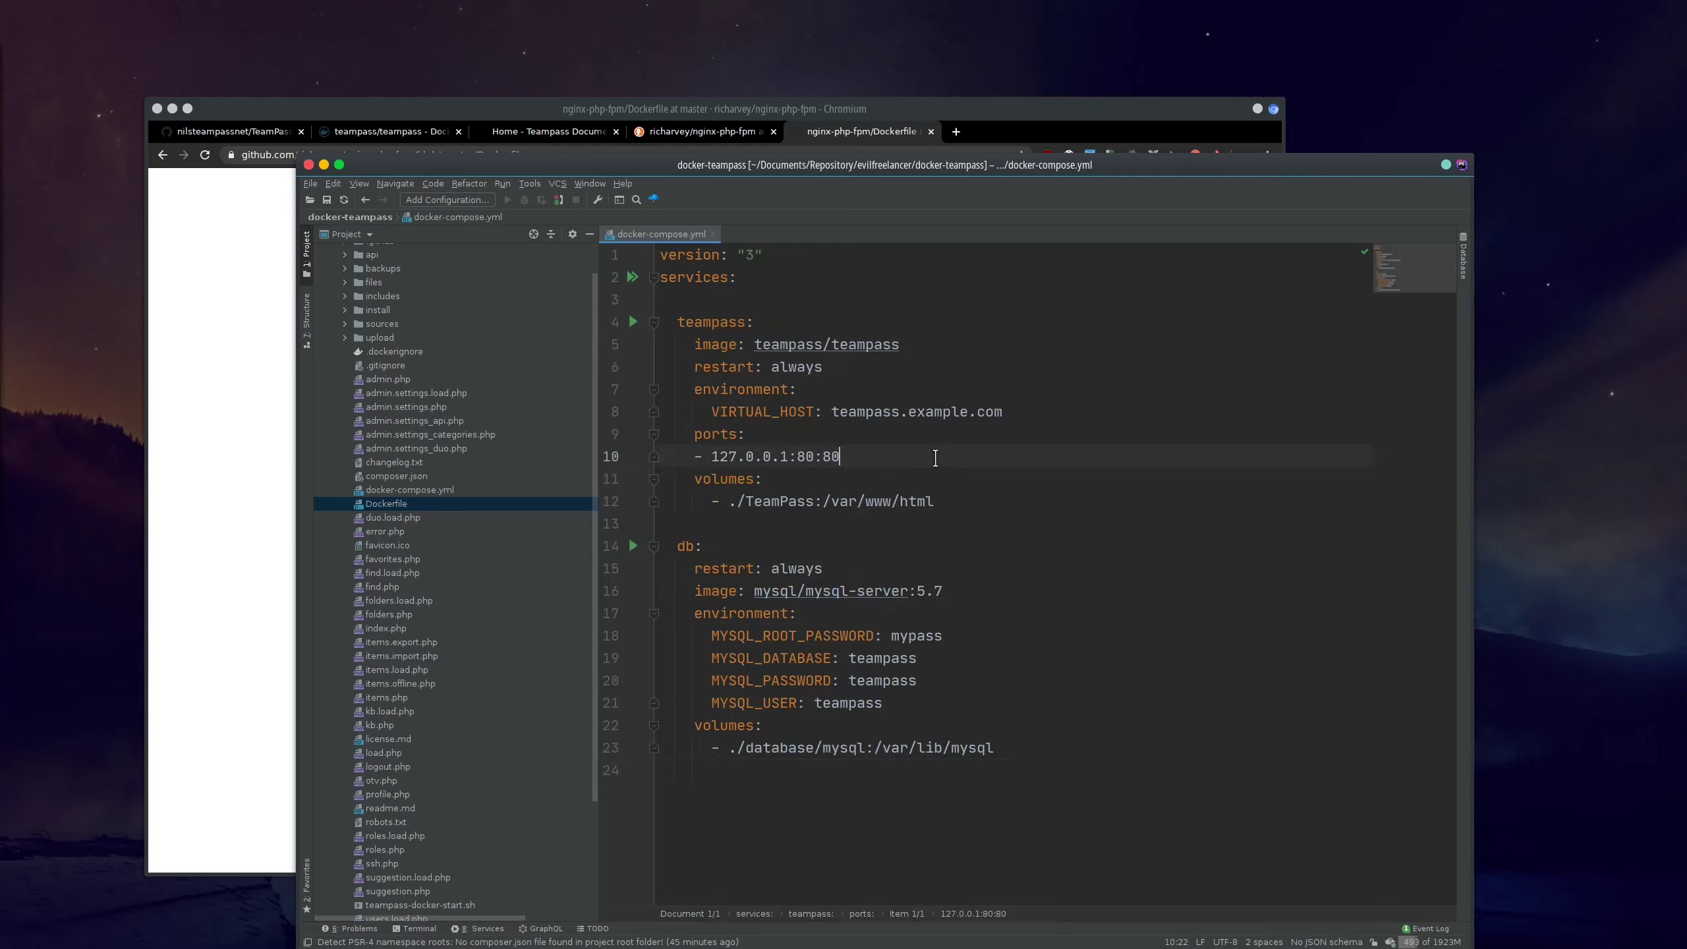
pyautogui.click(1062, 440)
pyautogui.click(825, 283)
pyautogui.press('Home')
pyautogui.press('Return')
pyautogui.scroll(-1, 843, 458)
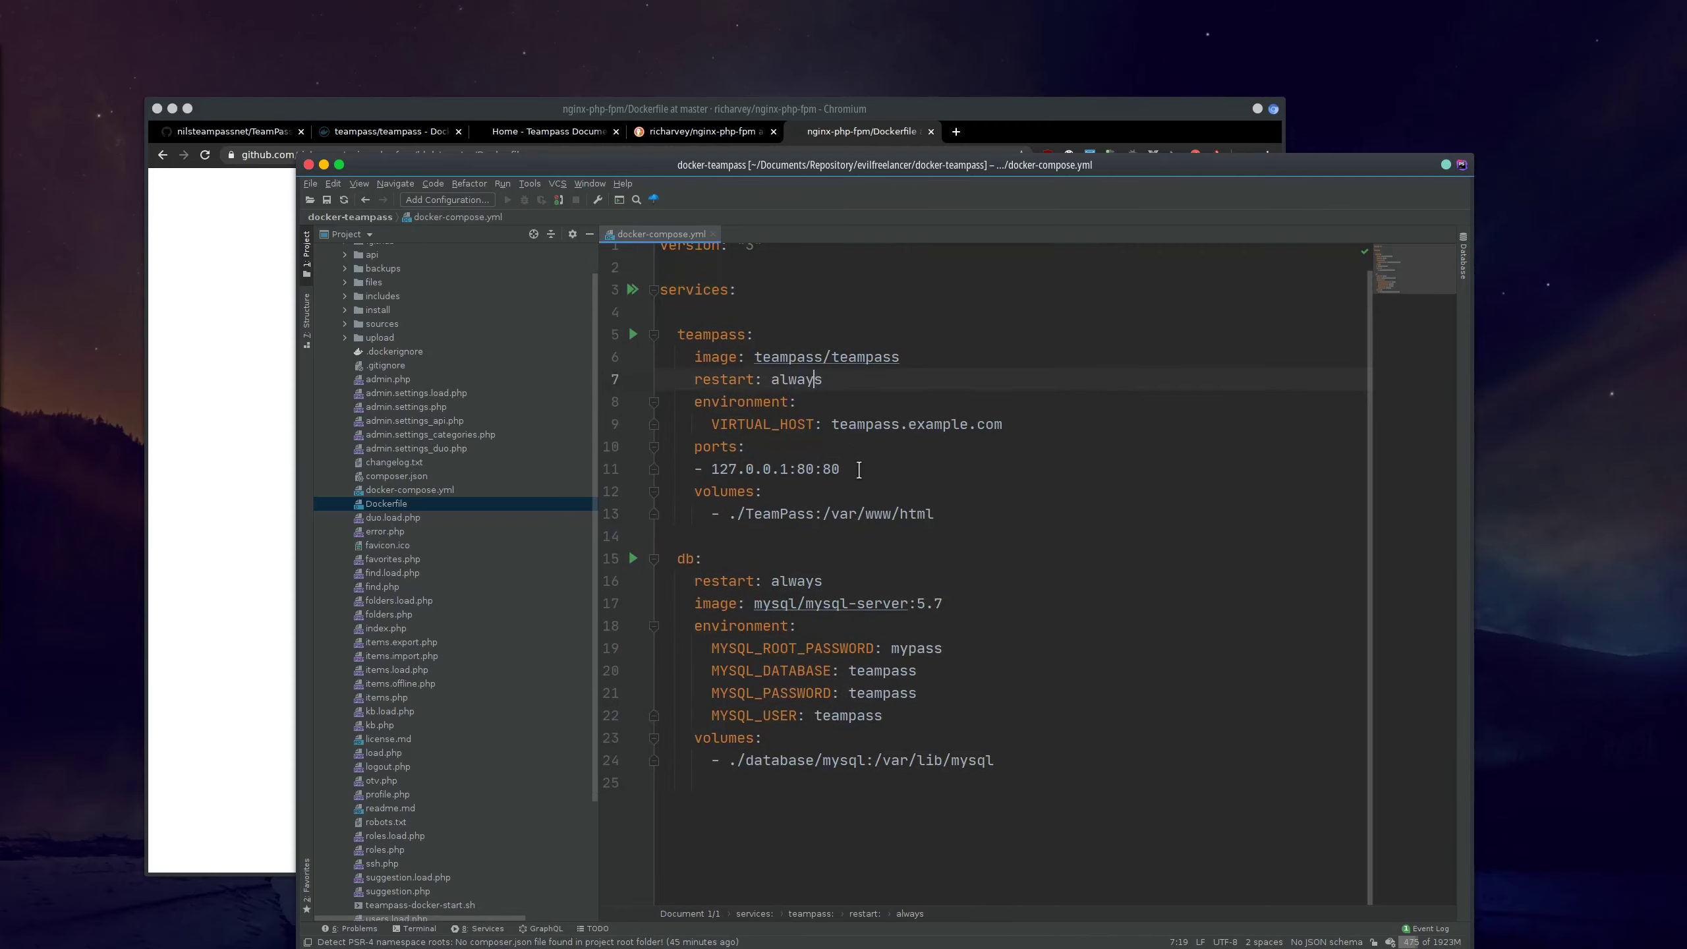
pyautogui.click(715, 831)
pyautogui.scroll(1, 863, 764)
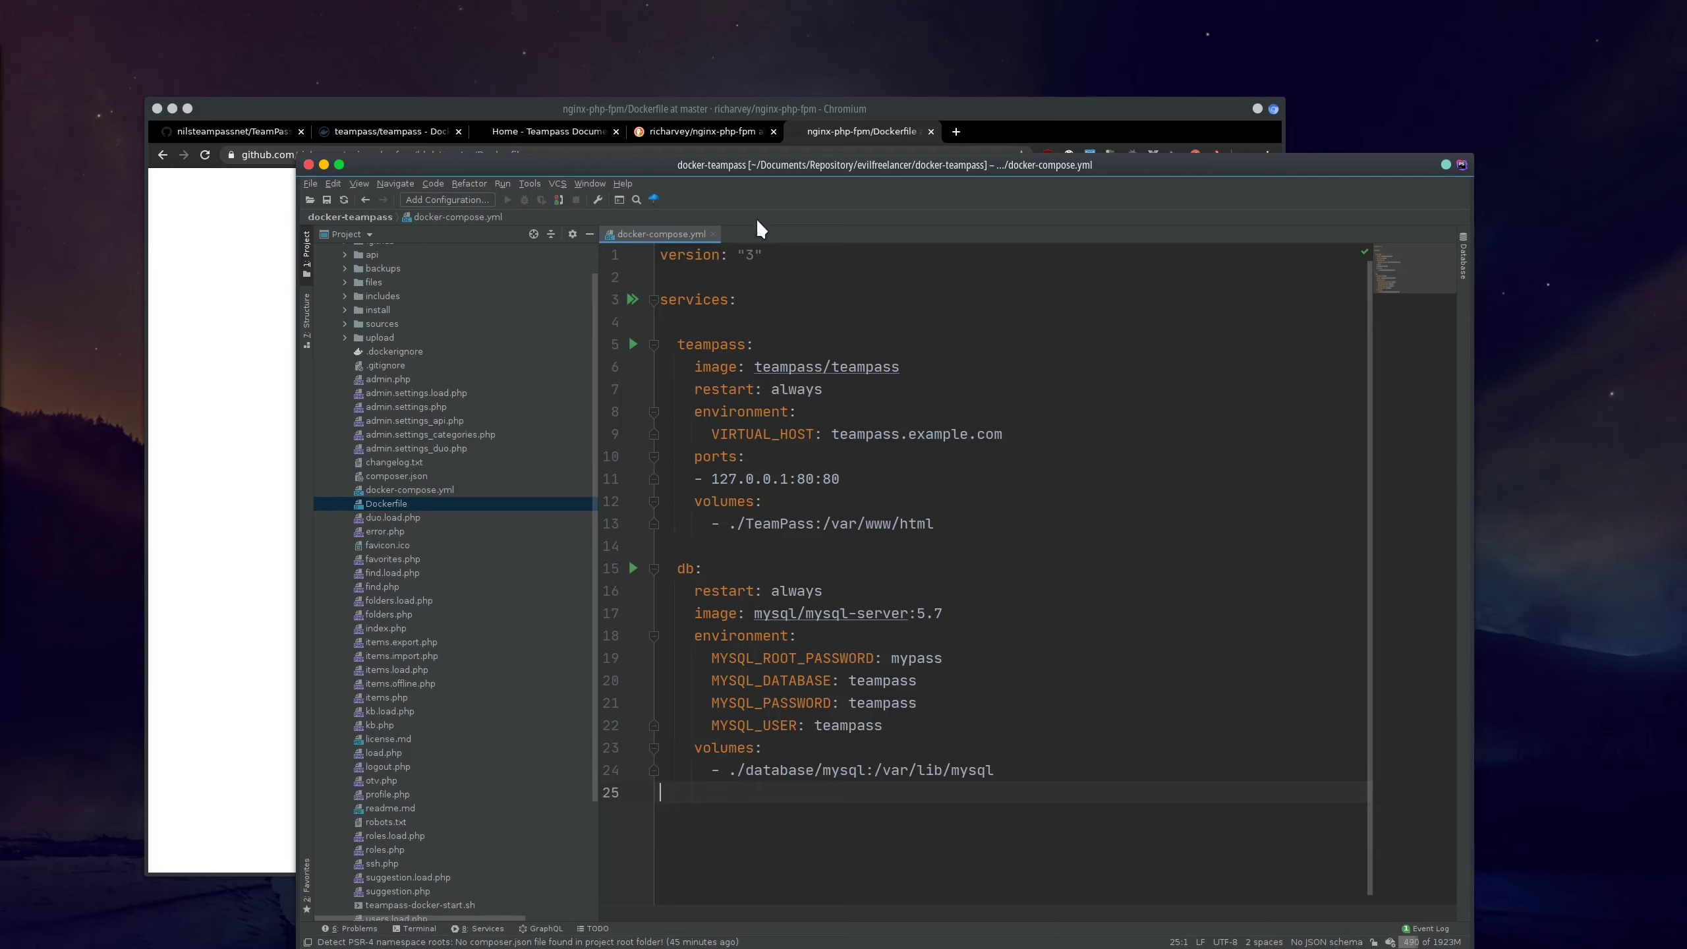
pyautogui.scroll(-1, 1054, 409)
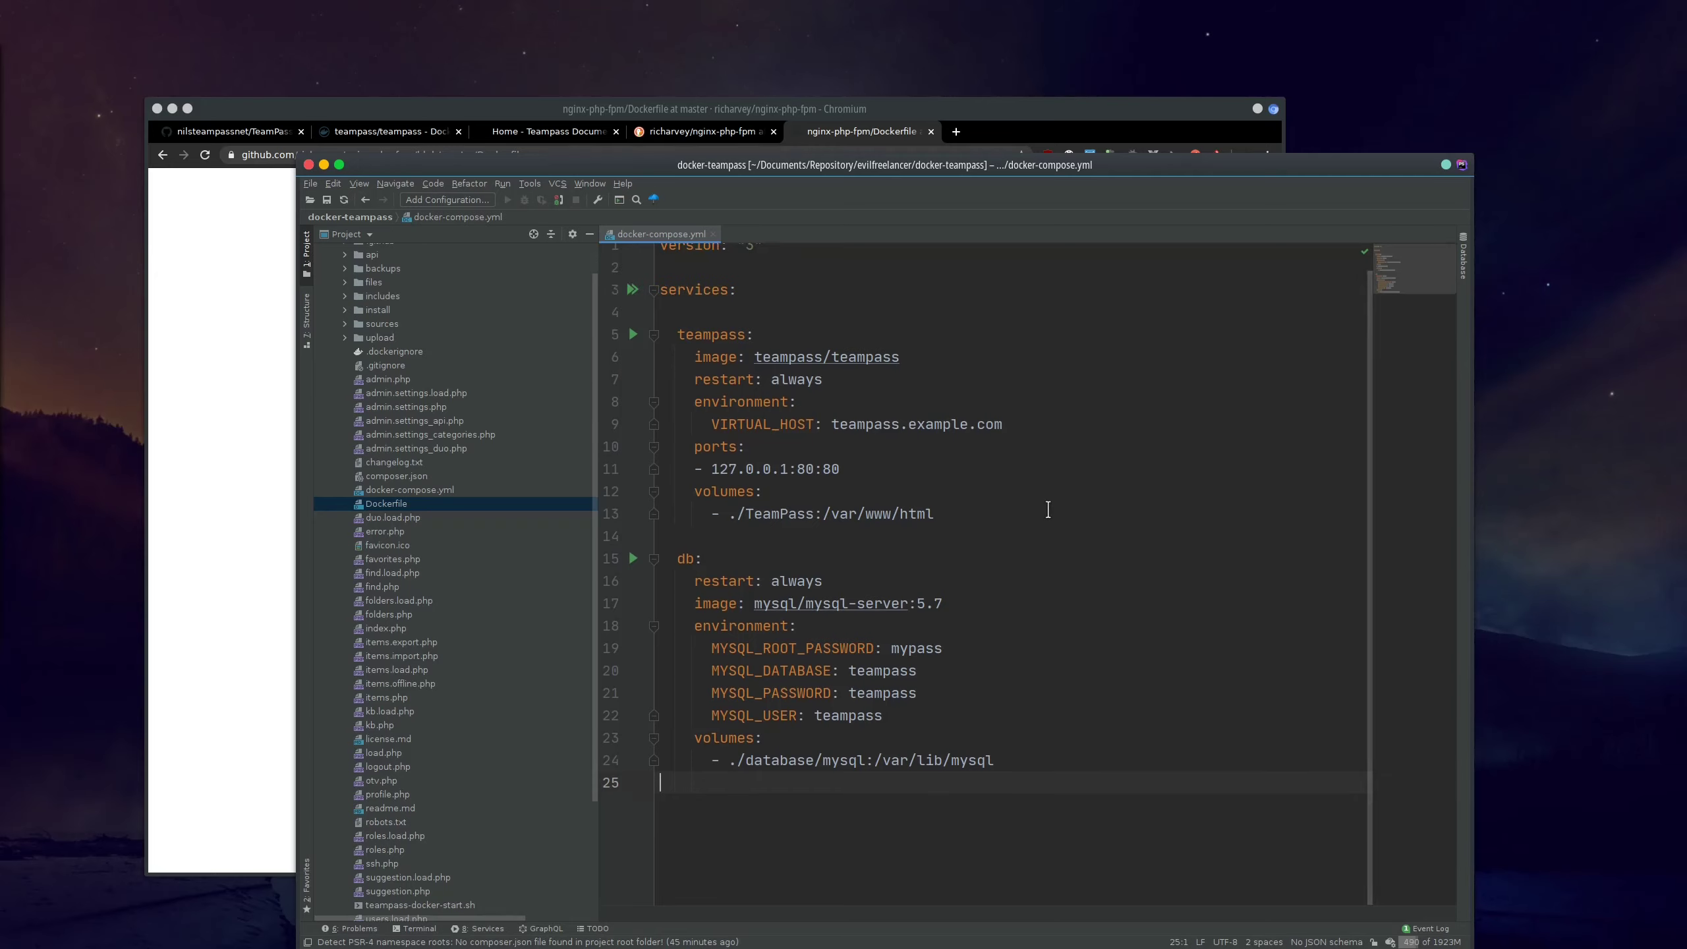
pyautogui.scroll(1, 1042, 511)
# Rearrange the IDE and browser windows and set the compose file version to 2.4.
pyautogui.moveTo(1040, 512); pyautogui.dragTo(1039, 456)
pyautogui.moveTo(220, 507); pyautogui.dragTo(212, 465)
pyautogui.click(859, 418)
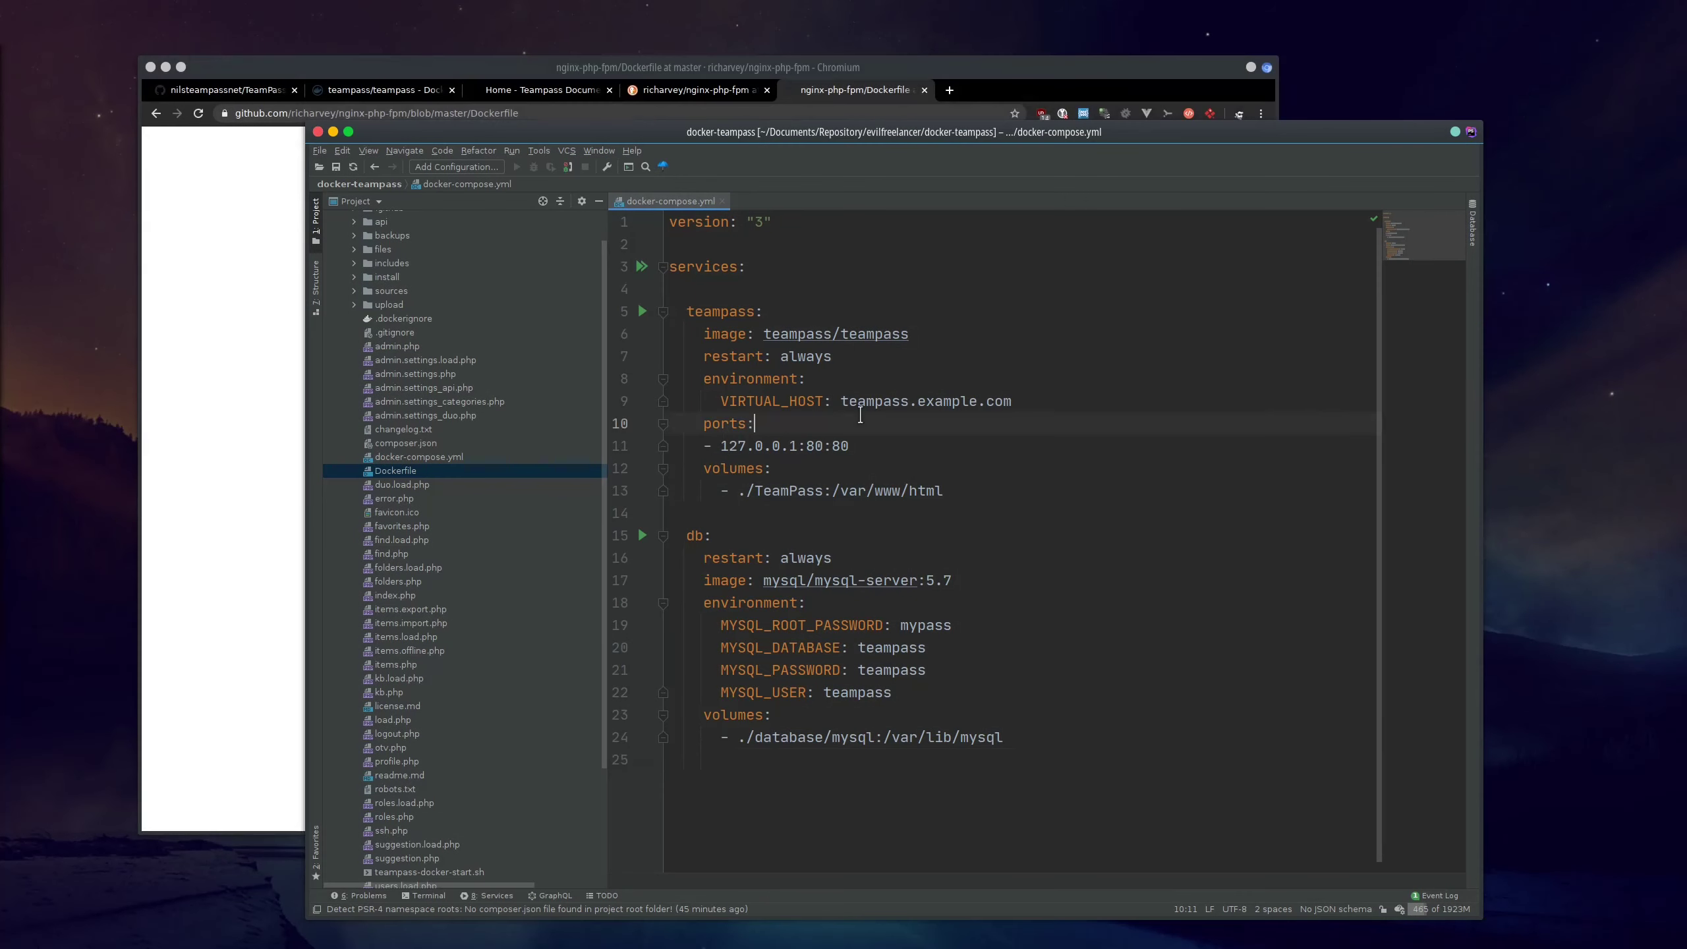
pyautogui.click(759, 224)
pyautogui.write('2.4')
# Change the restart policy of both teampass and db to unless-stopped.
pyautogui.click(969, 511)
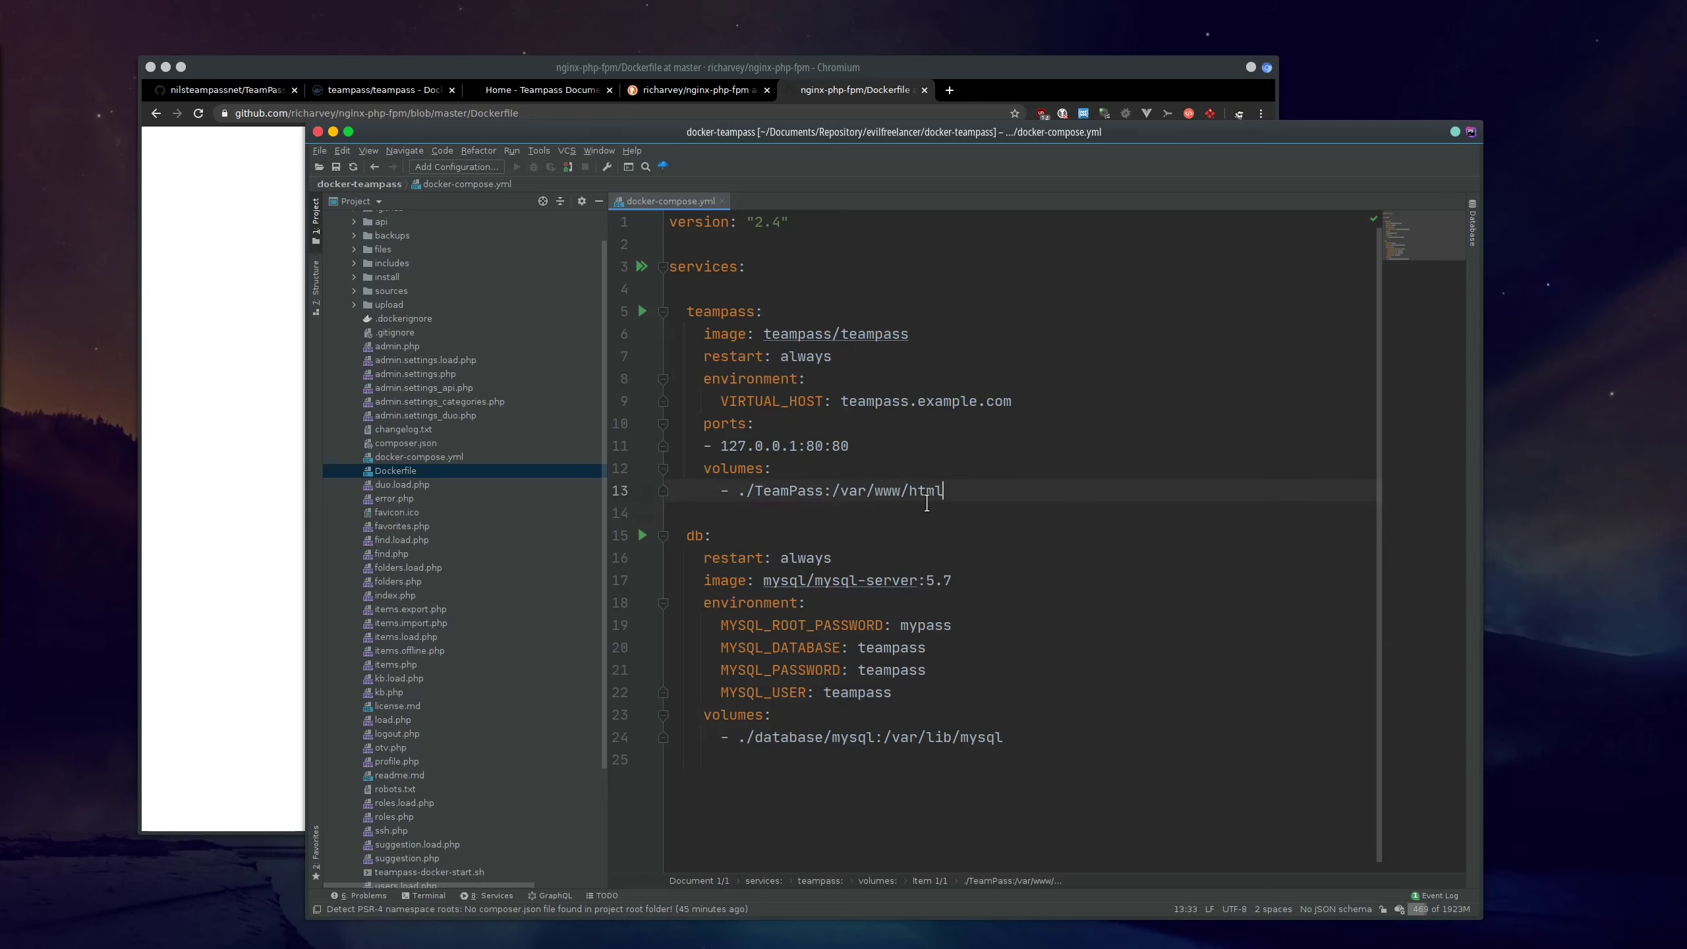
pyautogui.moveTo(1006, 490); pyautogui.dragTo(667, 311)
pyautogui.click(839, 315)
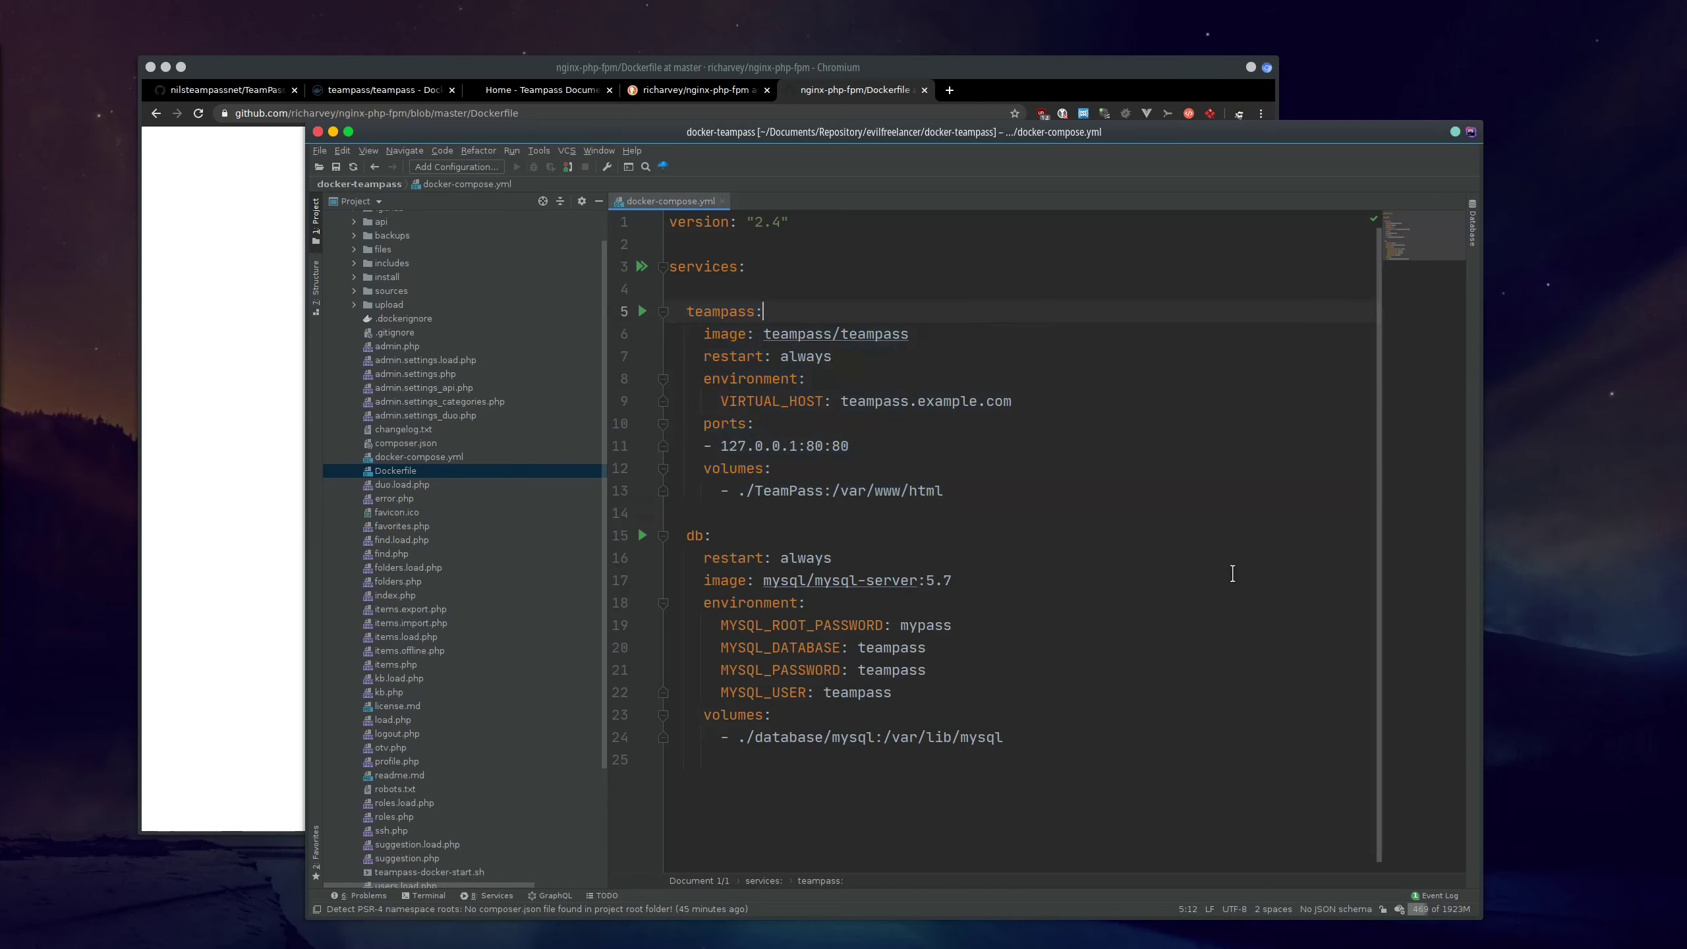
pyautogui.scroll(-1, 1230, 455)
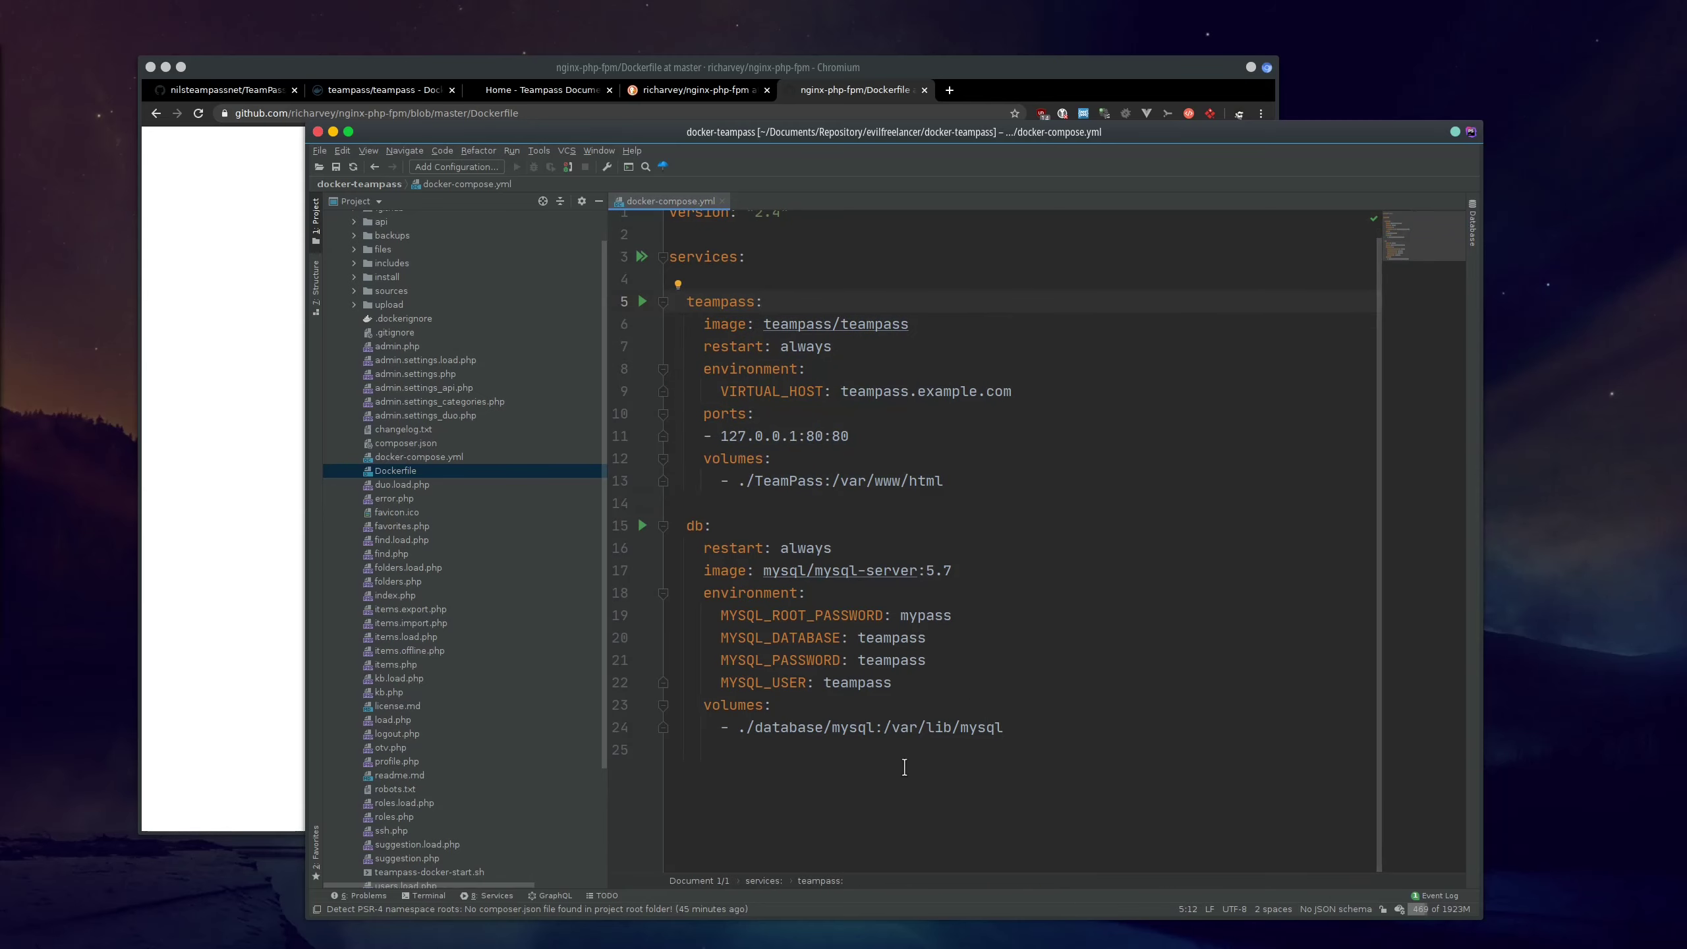
pyautogui.scroll(1, 977, 504)
pyautogui.doubleClick(785, 354)
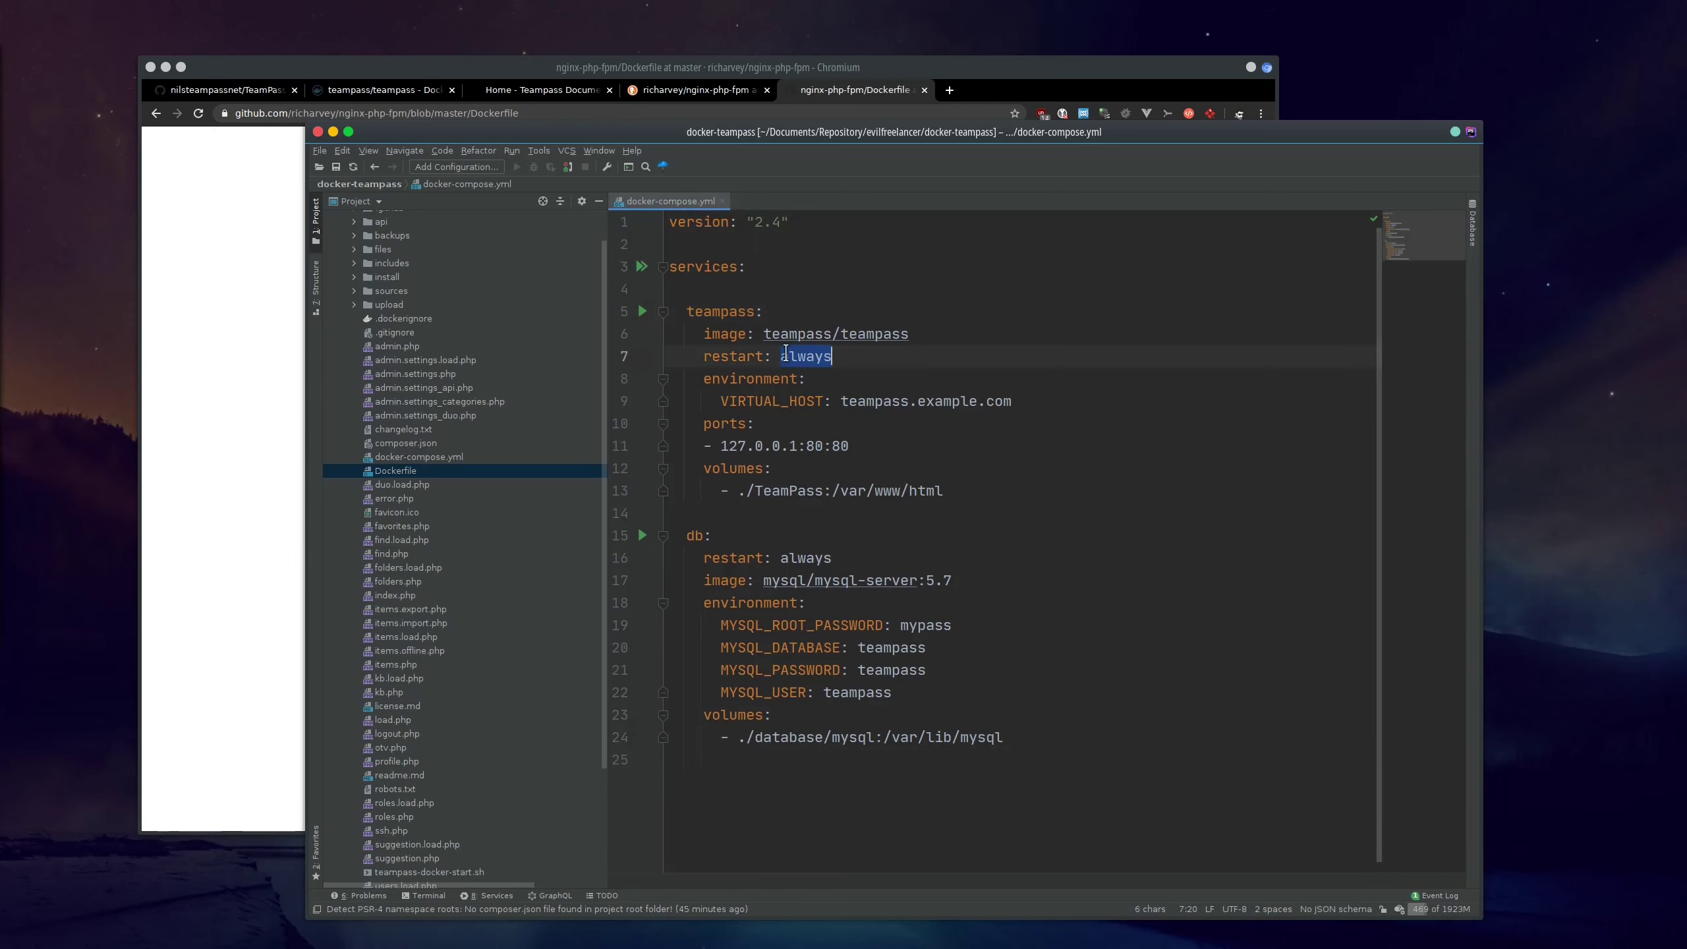
pyautogui.write('unless-stopped')
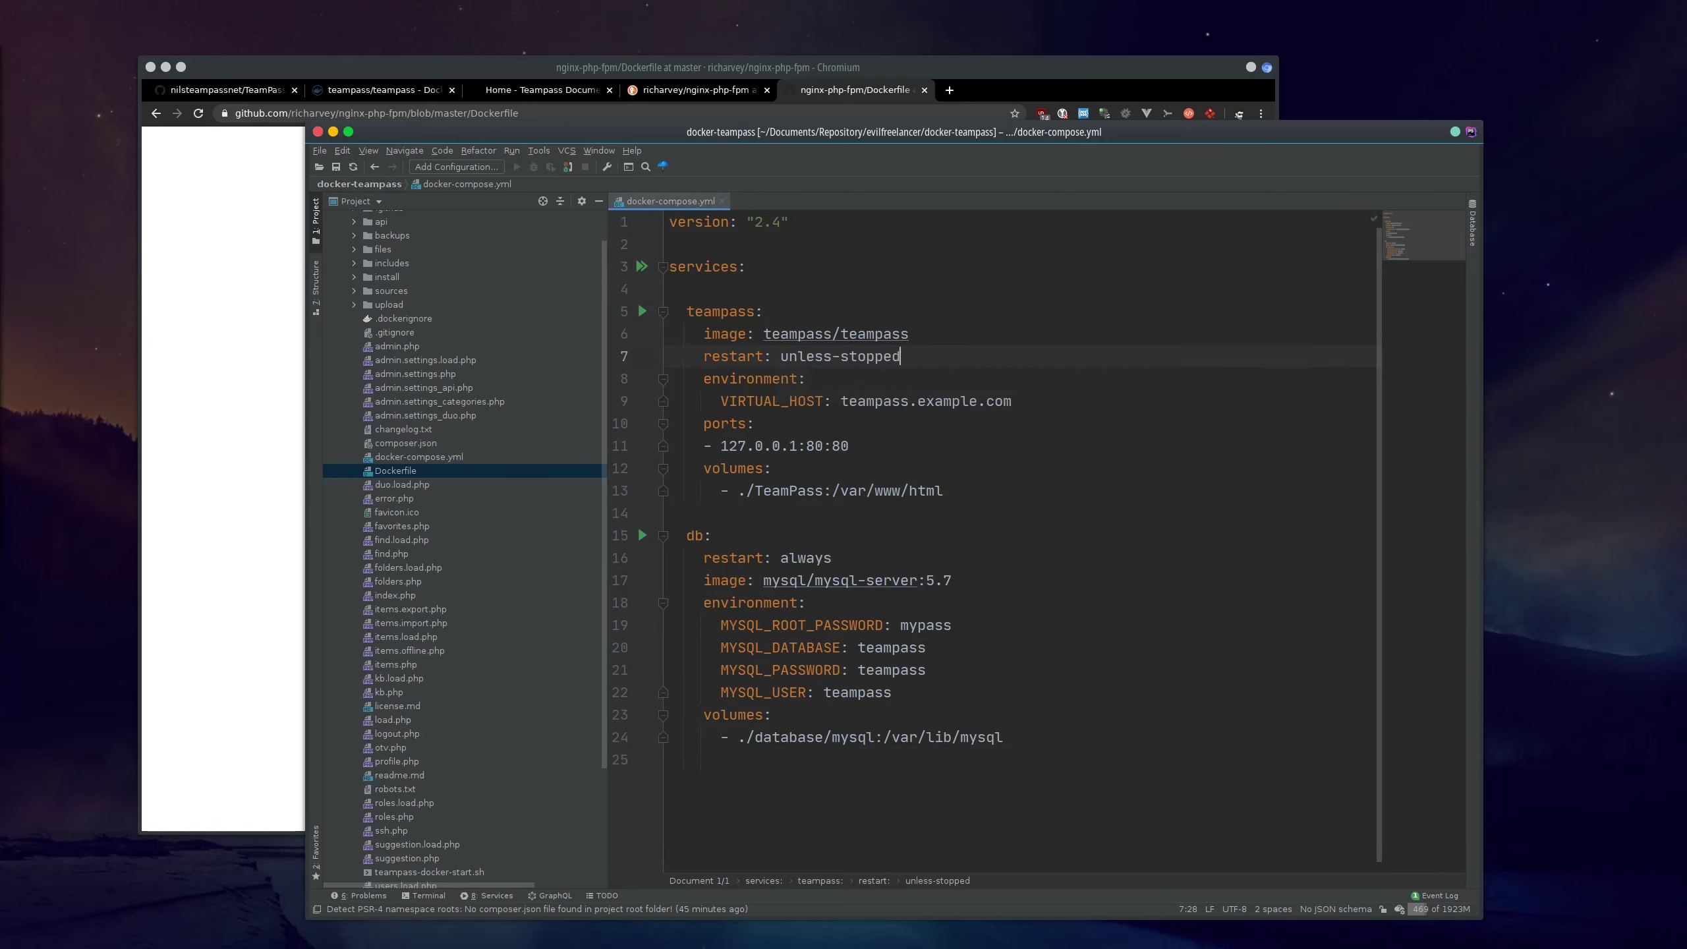
pyautogui.hotkey('ctrl', 'shift', 'Left')
pyautogui.hotkey('ctrl', 'shift', 'Left')
pyautogui.hotkey('ctrl', 'shift', 'Left')
pyautogui.hotkey('ctrl', 'shift', 'Left')
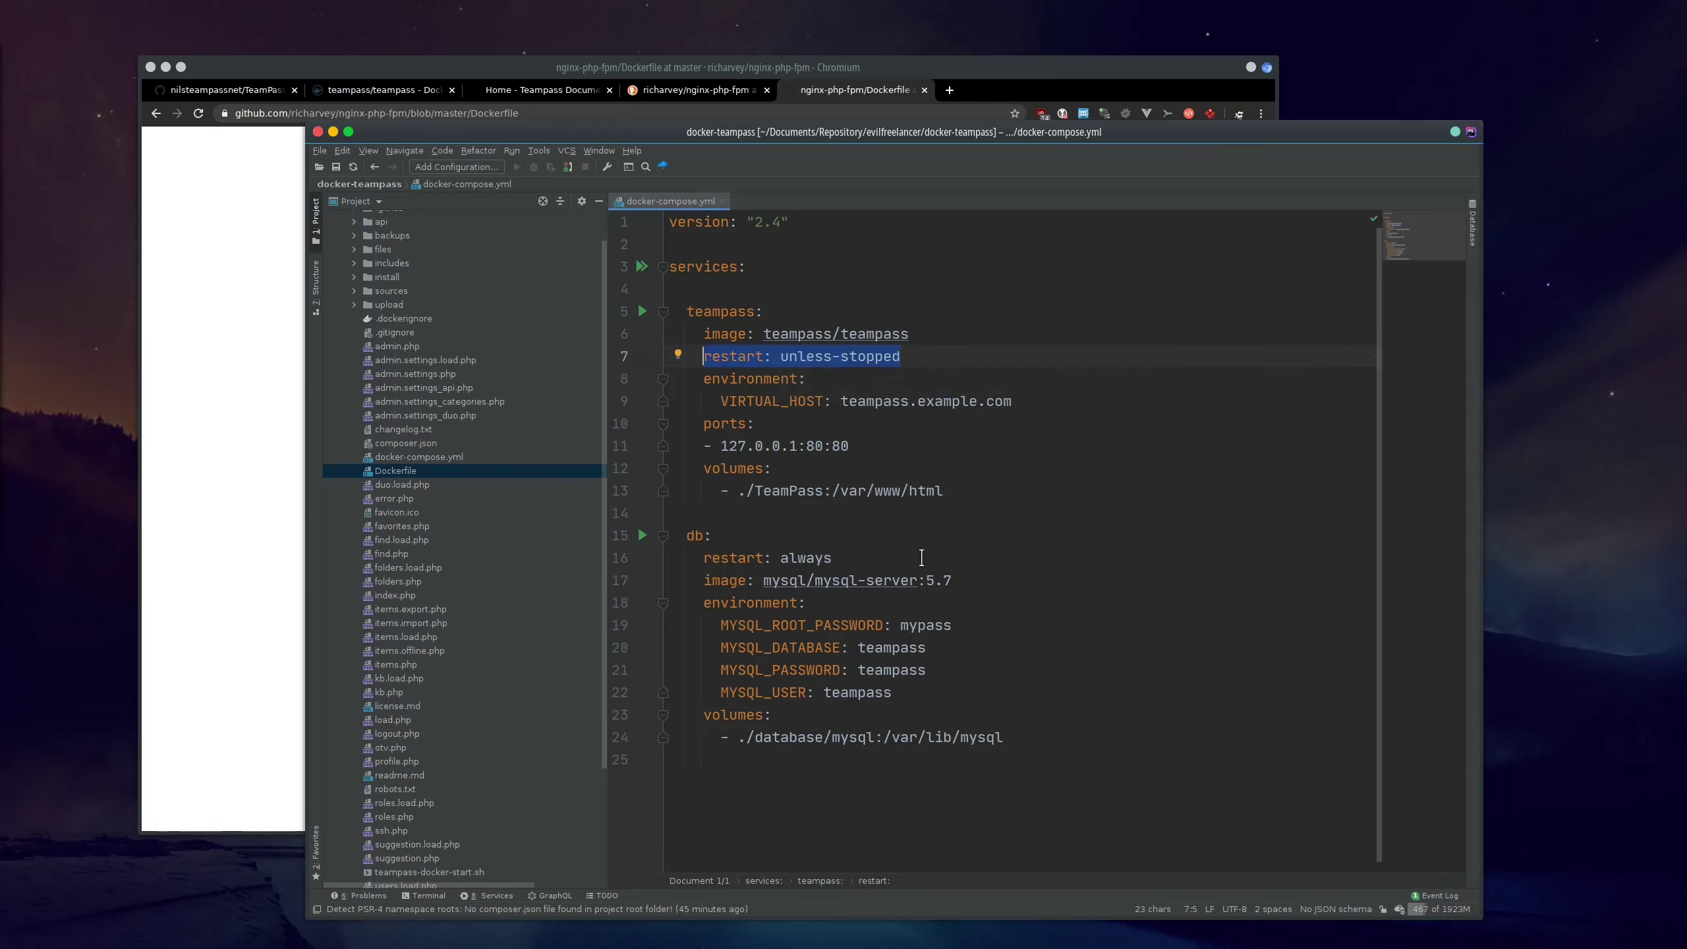
pyautogui.hotkey('ctrl', 'c')
pyautogui.click(921, 558)
pyautogui.hotkey('shift', 'Home')
pyautogui.hotkey('ctrl', 'v')
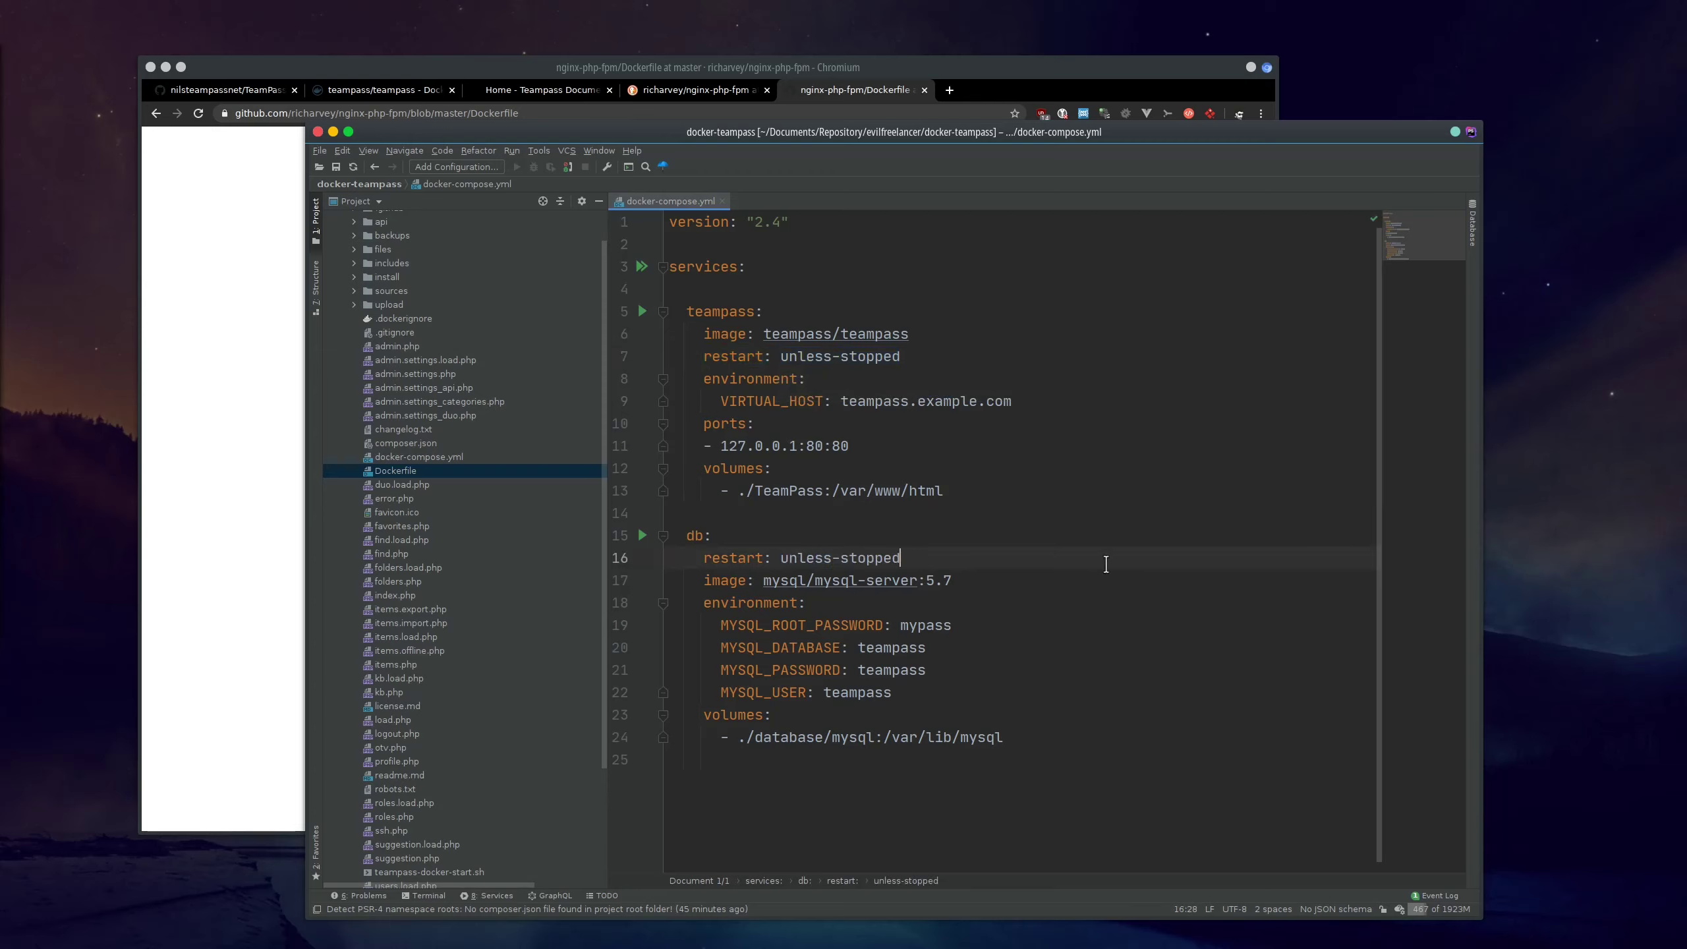
# Move the db image line above its restart line.
pyautogui.press('Down')
pyautogui.press('End')
pyautogui.hotkey('shift', 'Home')
pyautogui.hotkey('ctrl', 'x')
pyautogui.hotkey('ctrl', 'y')
pyautogui.press('Up')
pyautogui.press('Up')
pyautogui.press('End')
pyautogui.press('Return')
pyautogui.hotkey('ctrl', 'v')
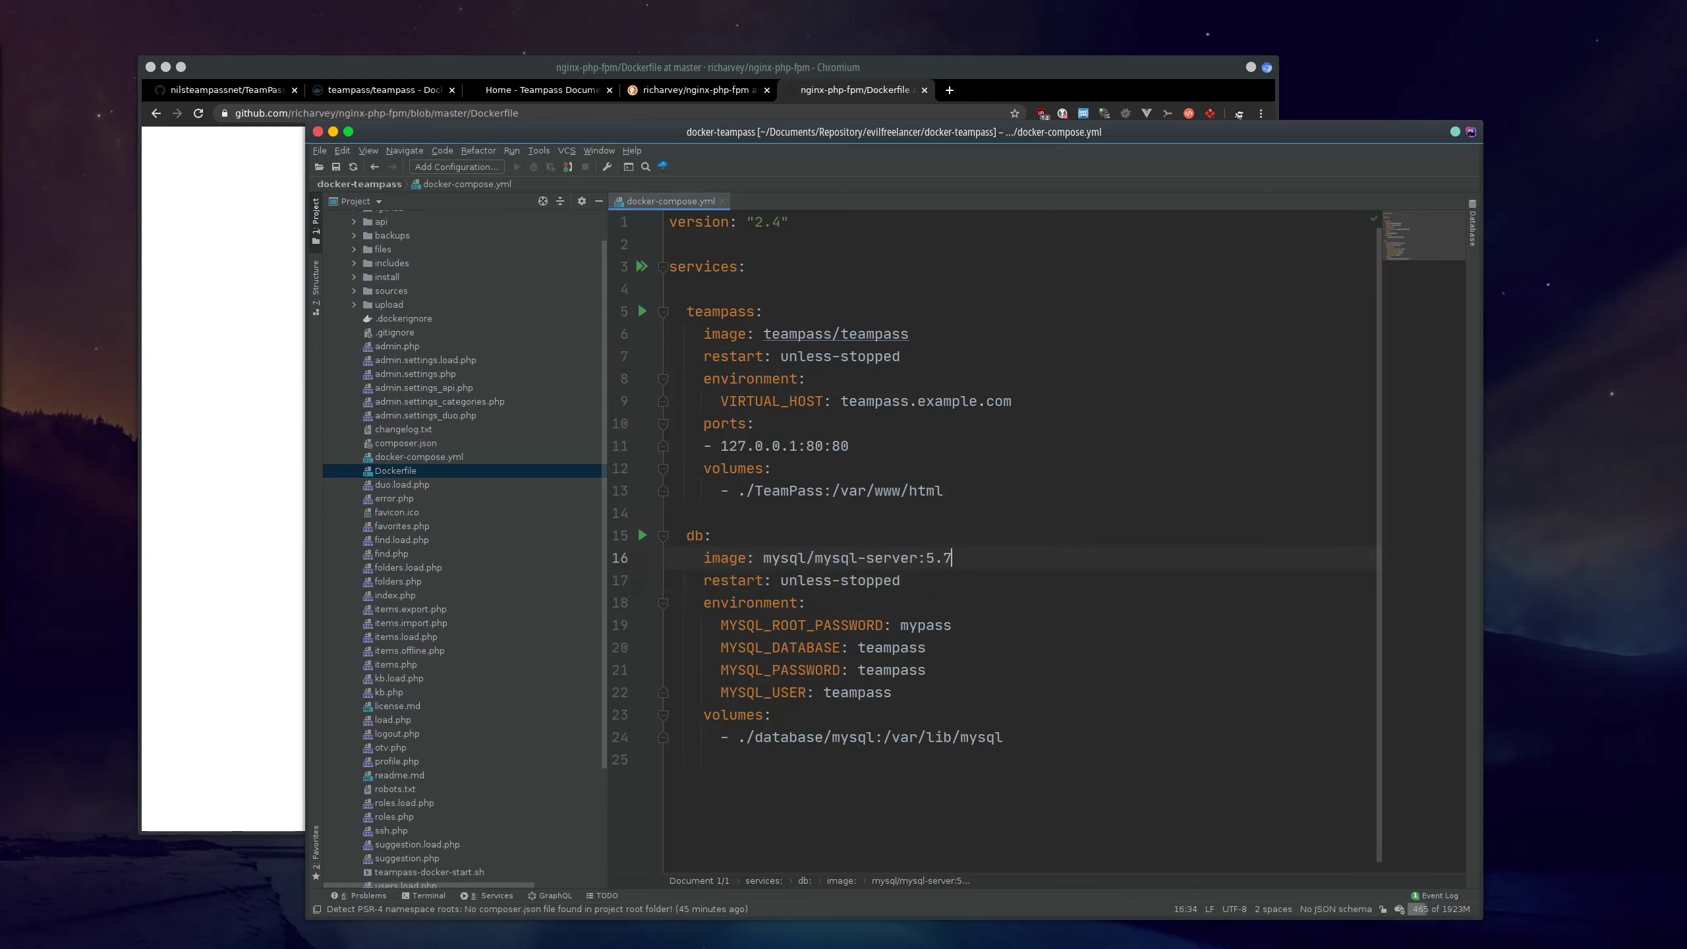
# Select teampass's environment and VIRTUAL_HOST lines (8–9) and delete them.
pyautogui.click(1062, 465)
pyautogui.click(798, 399)
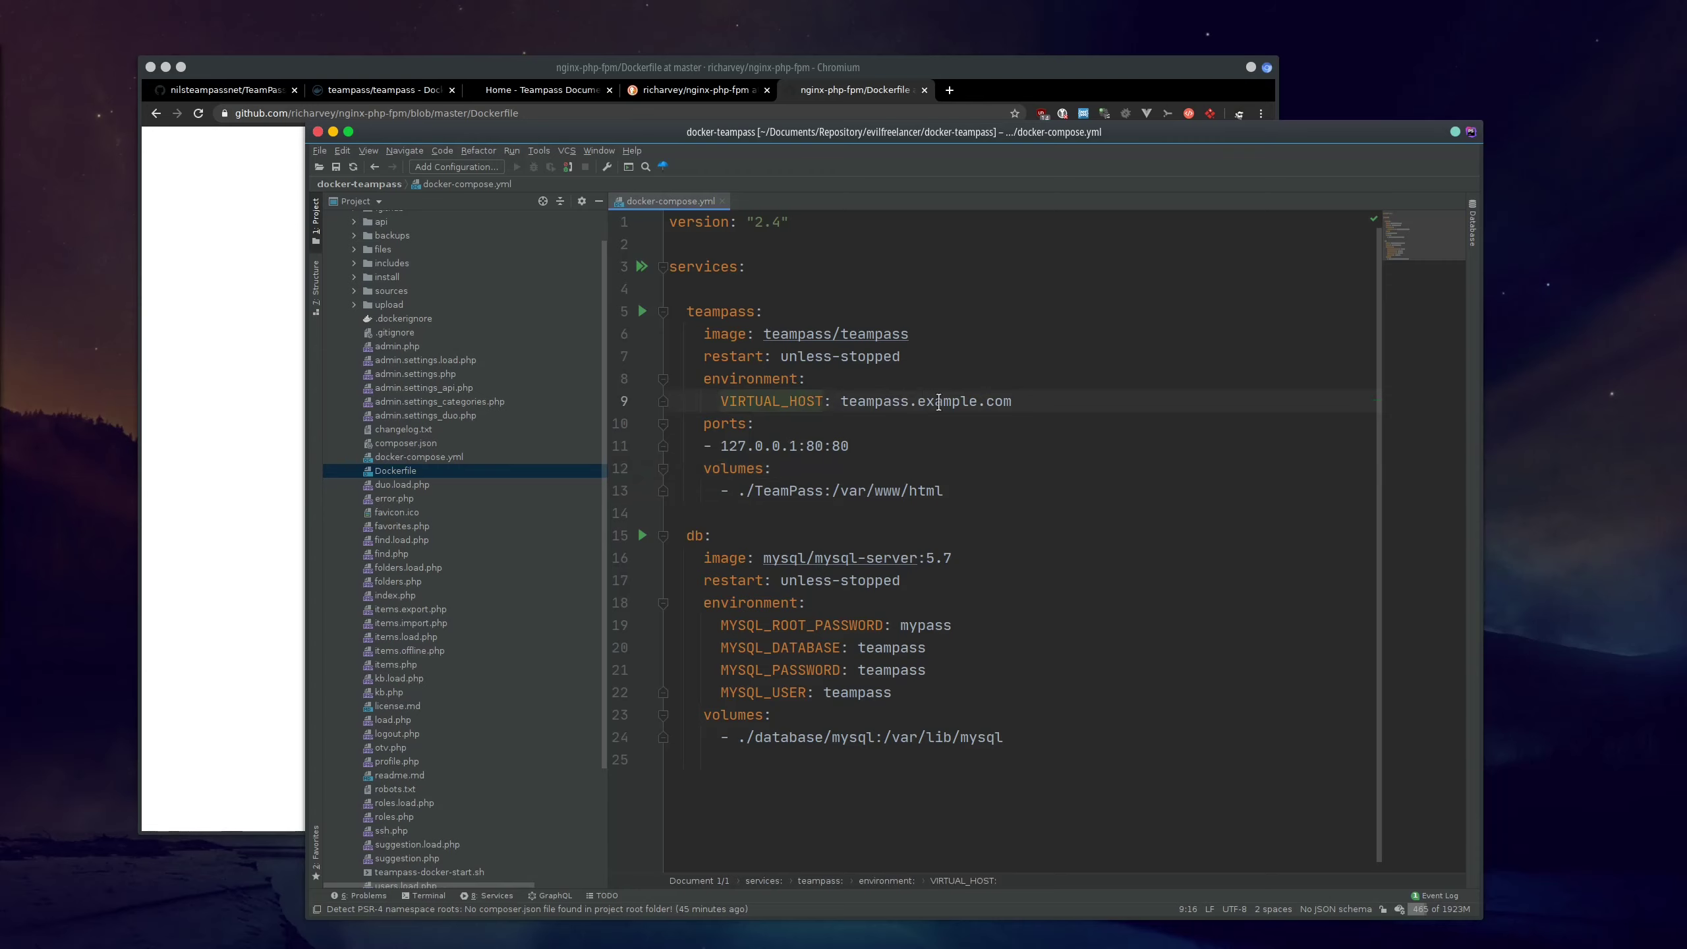
pyautogui.click(916, 401)
pyautogui.hotkey('ctrl', 'Left')
pyautogui.hotkey('shift', 'End')
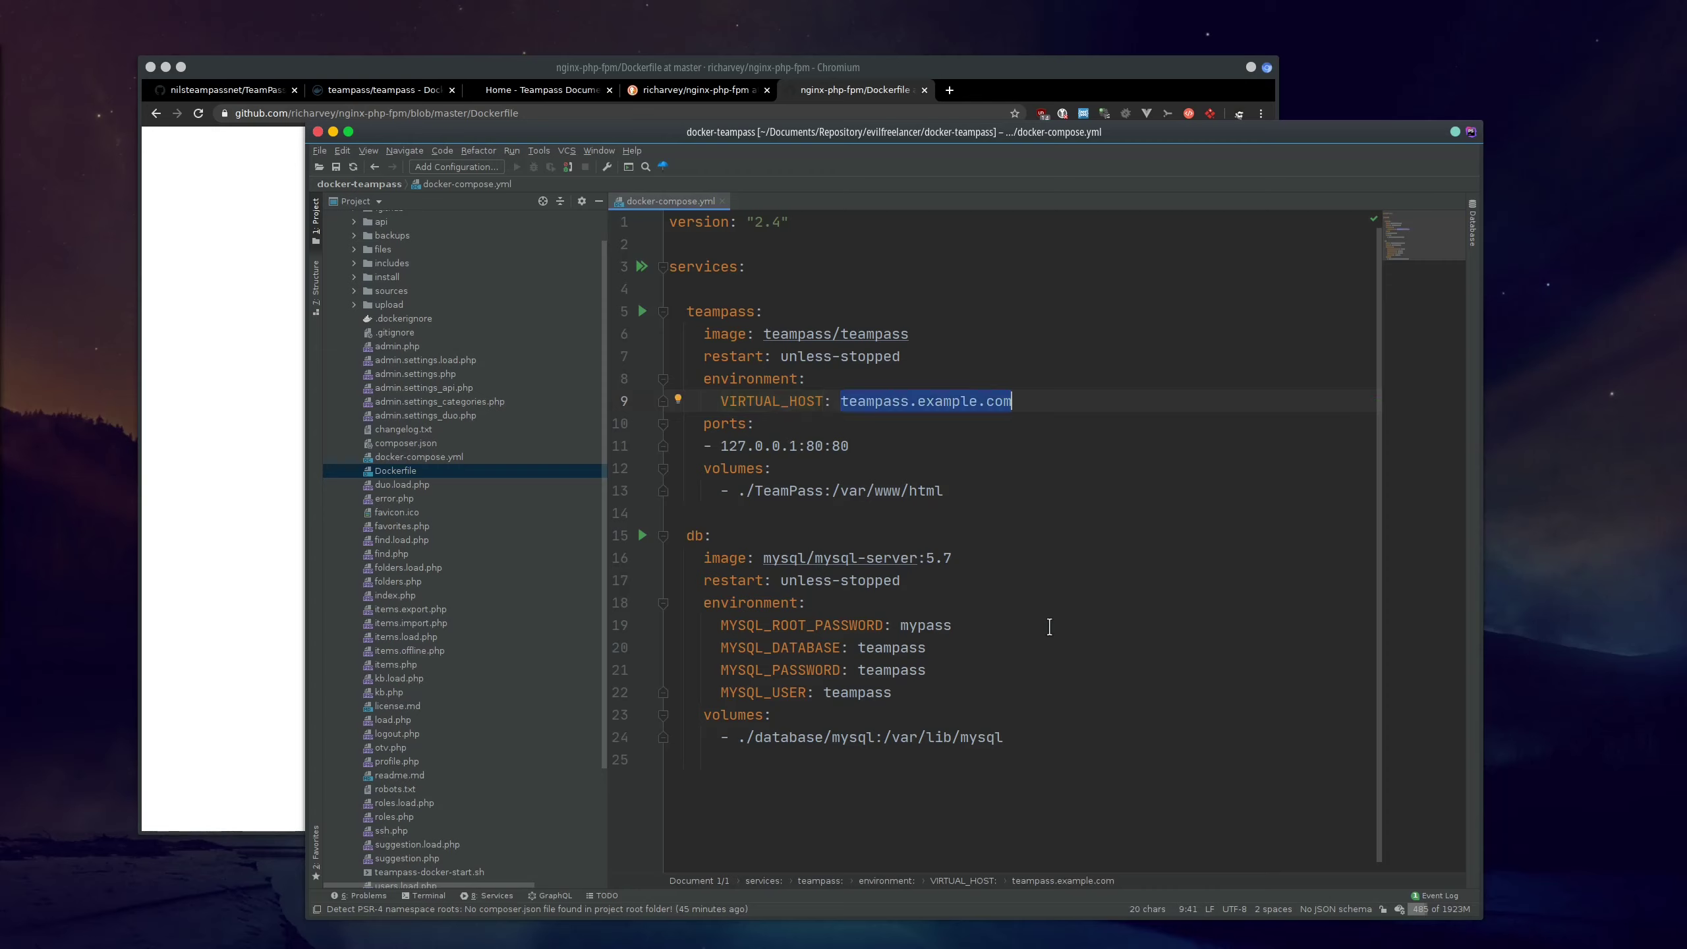
pyautogui.hotkey('ctrl', 'w')
pyautogui.hotkey('ctrl', 'w')
pyautogui.hotkey('ctrl', 'w')
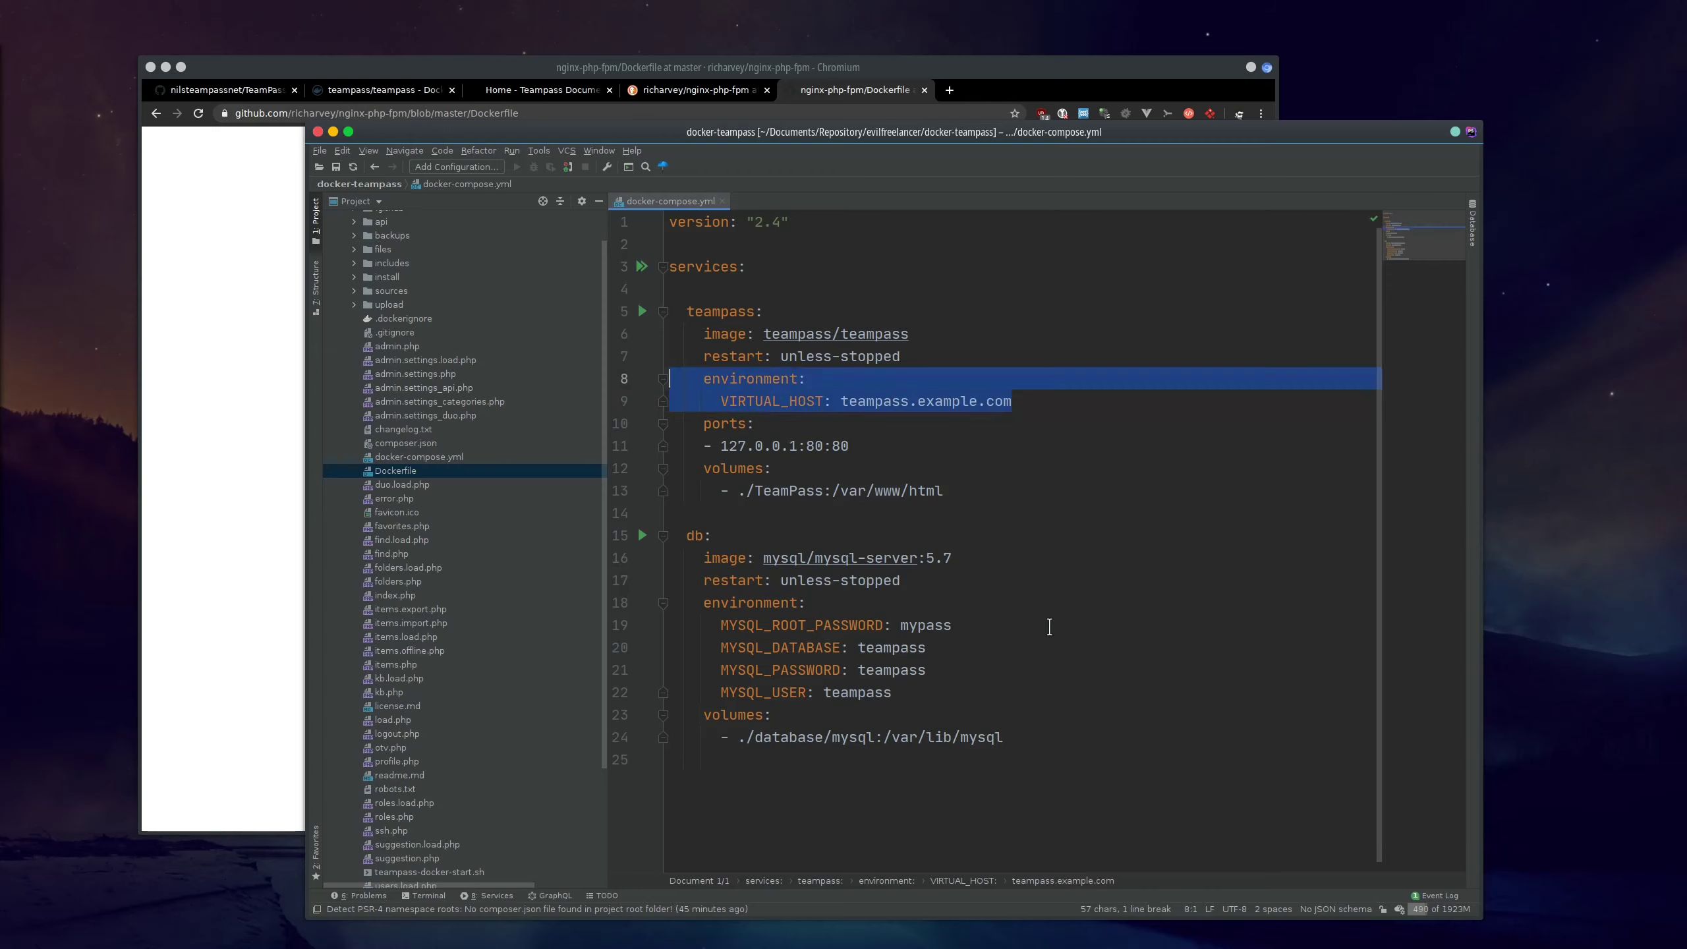
pyautogui.press('Delete')
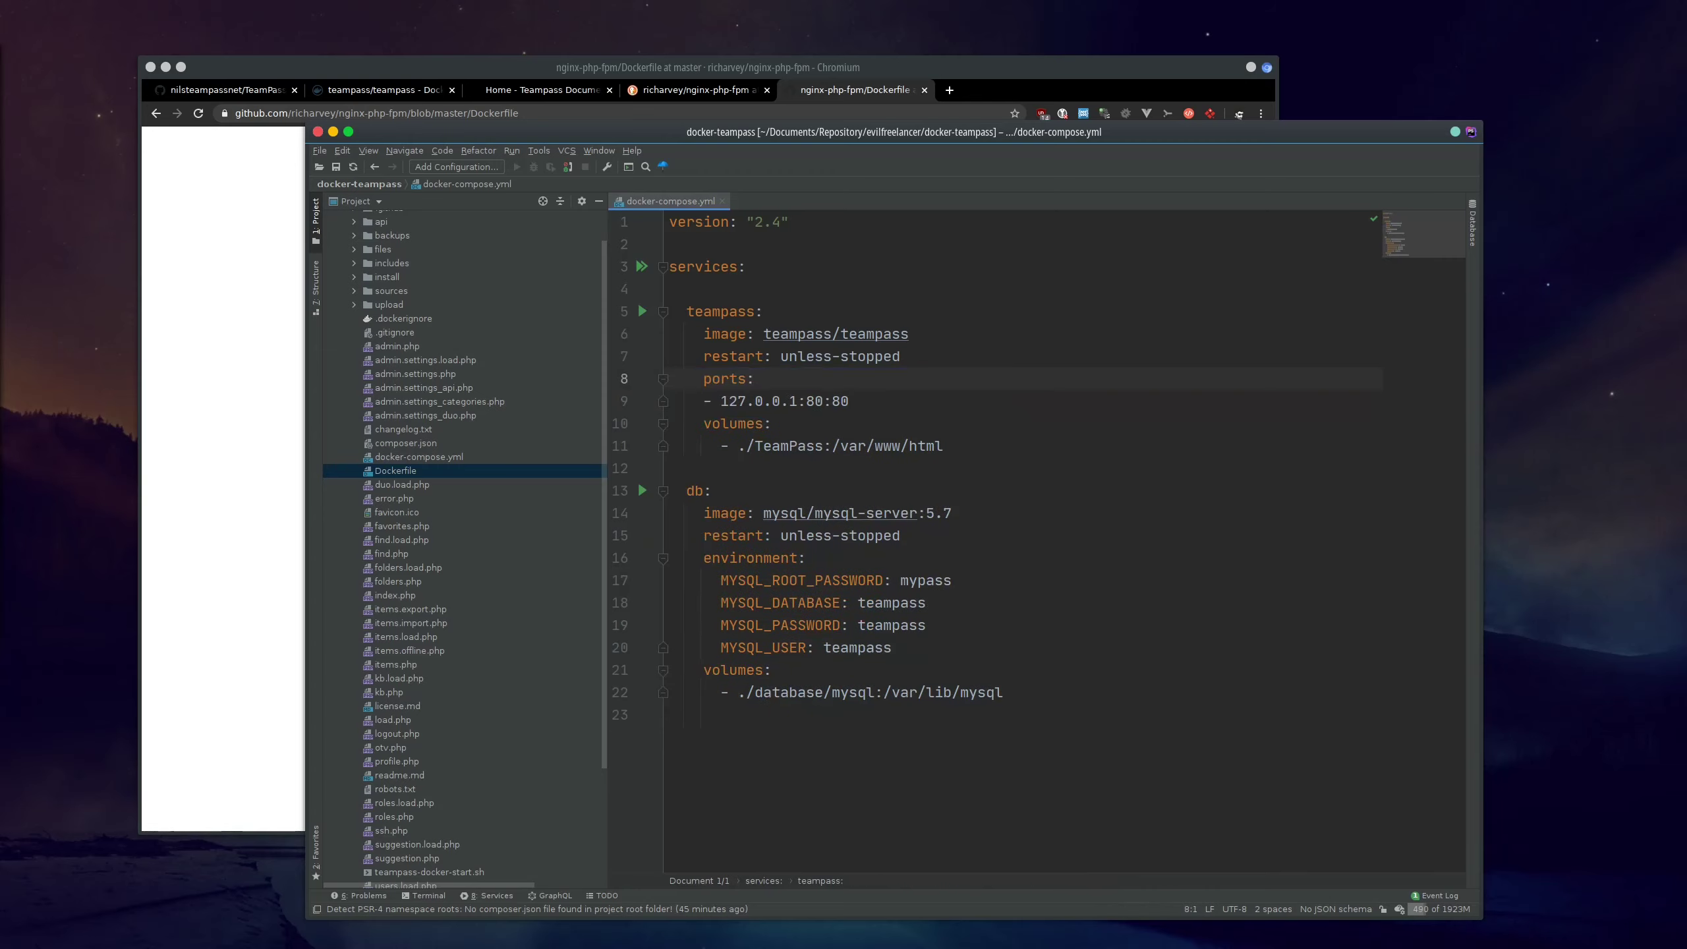
# Undo the deletion and change the VIRTUAL_HOST value from teampass.example.com to teampass.test.
pyautogui.click(983, 724)
pyautogui.hotkey('ctrl', 'z')
pyautogui.click(840, 400)
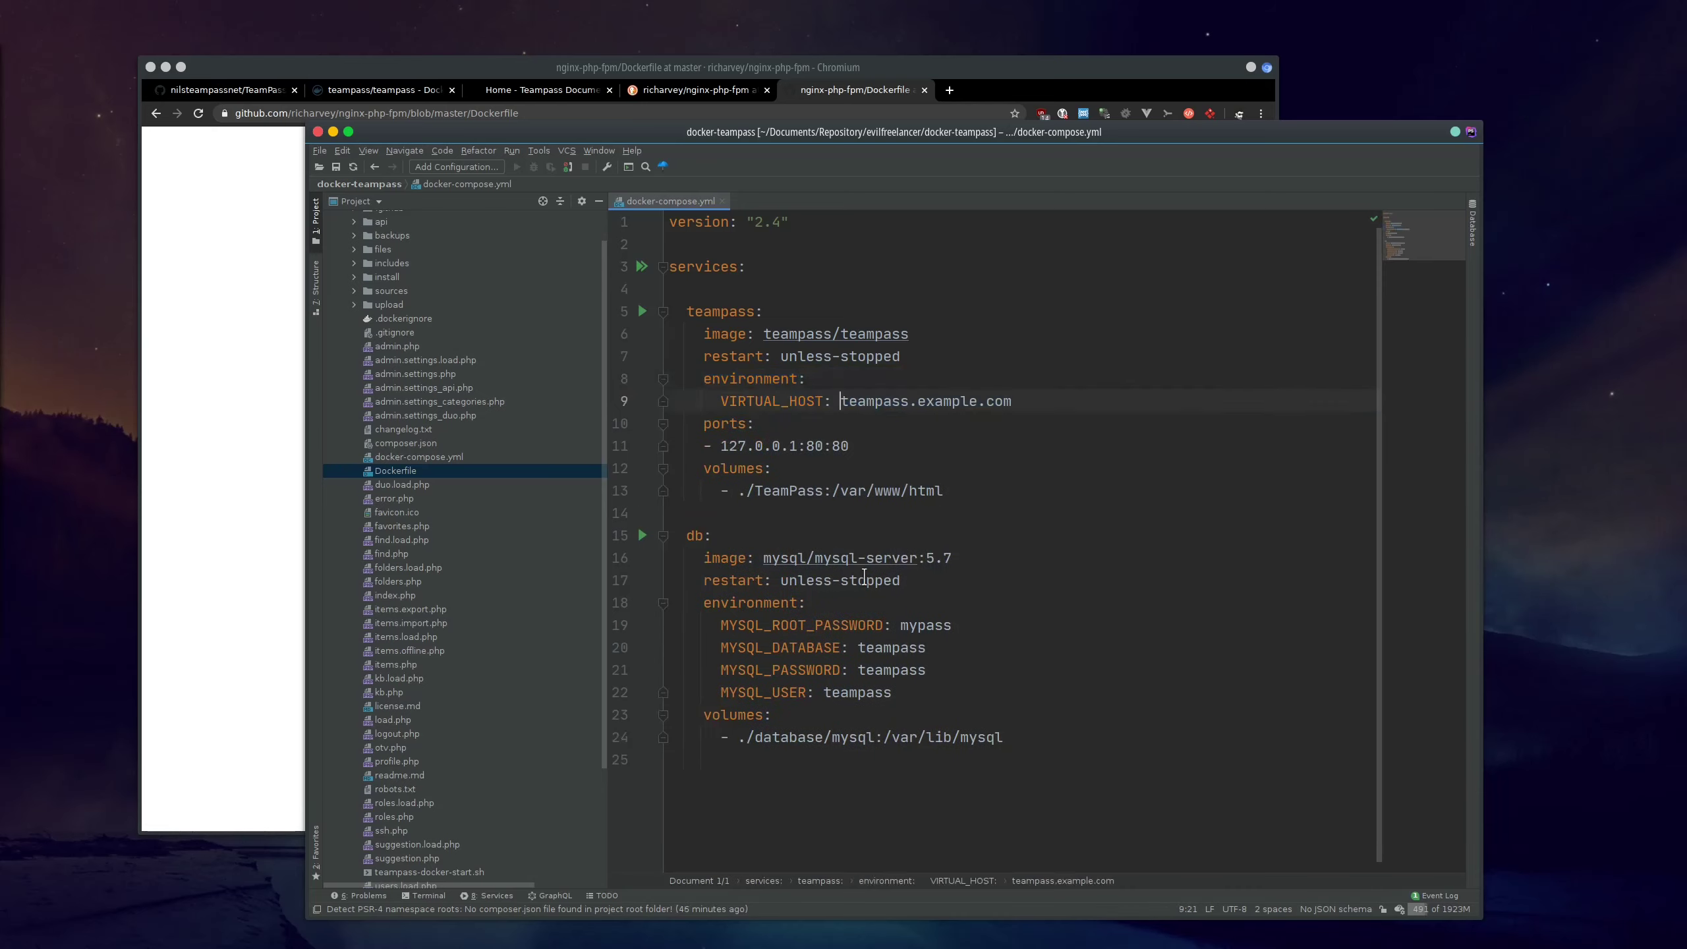
pyautogui.hotkey('shift', 'End')
pyautogui.write('localho')
pyautogui.hotkey('ctrl', 'z')
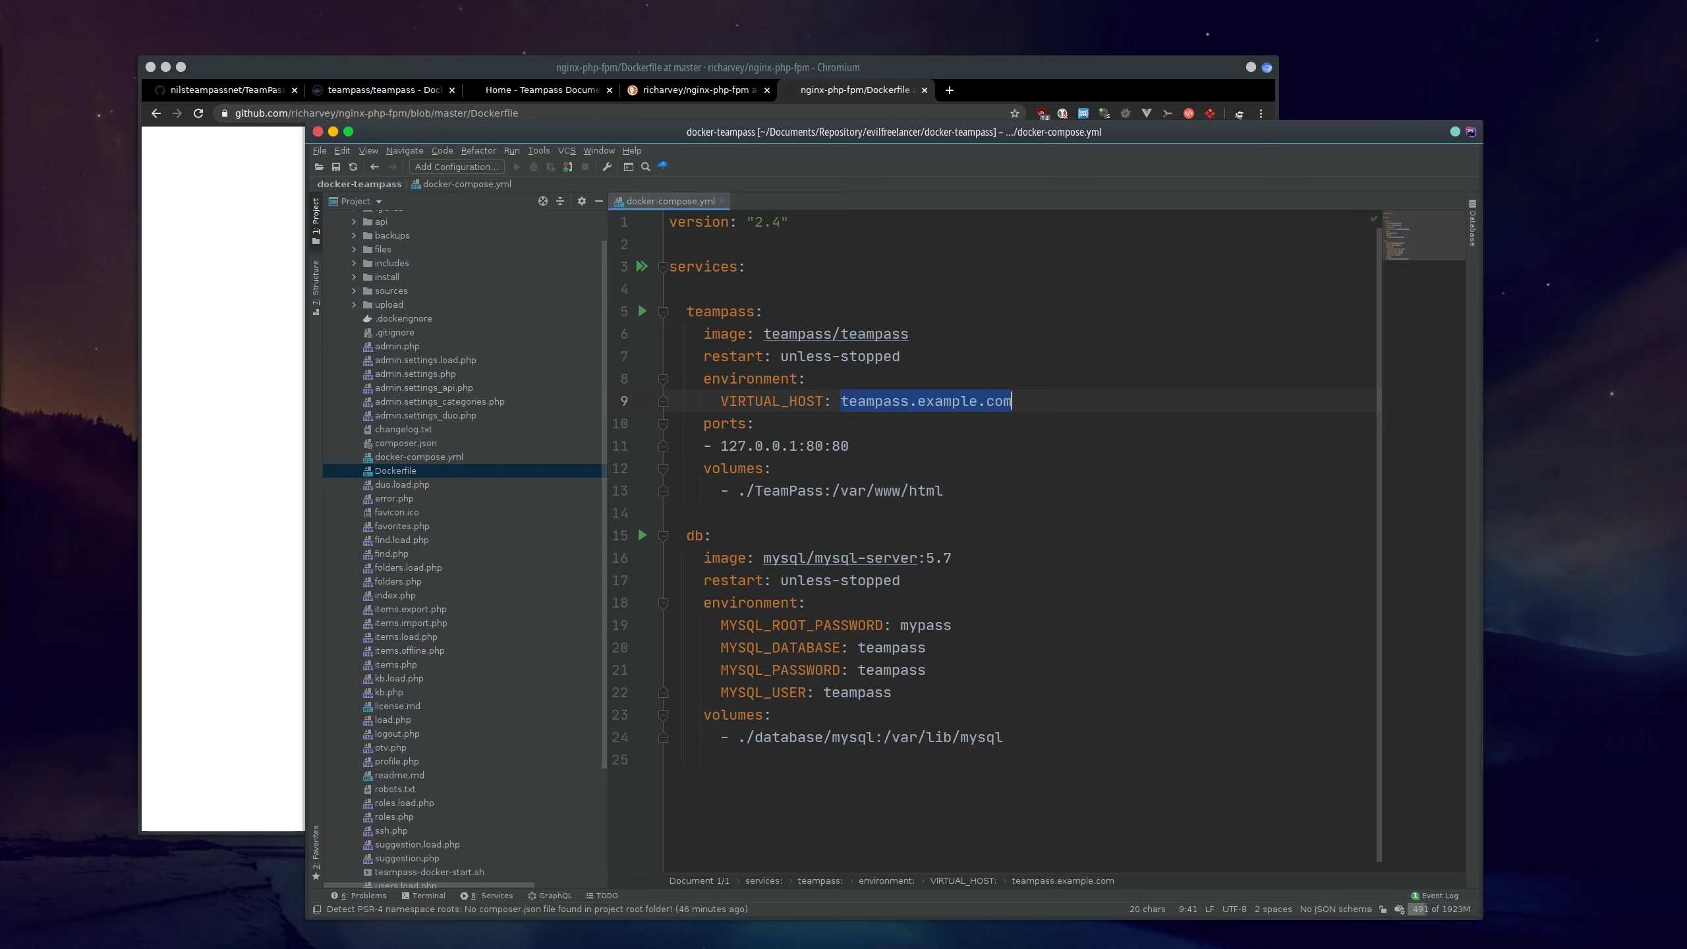
pyautogui.press('Right')
pyautogui.hotkey('ctrl', 'shift', 'Left')
pyautogui.hotkey('ctrl', 'shift', 'Left')
pyautogui.hotkey('ctrl', 'shift', 'Left')
pyautogui.write('test')
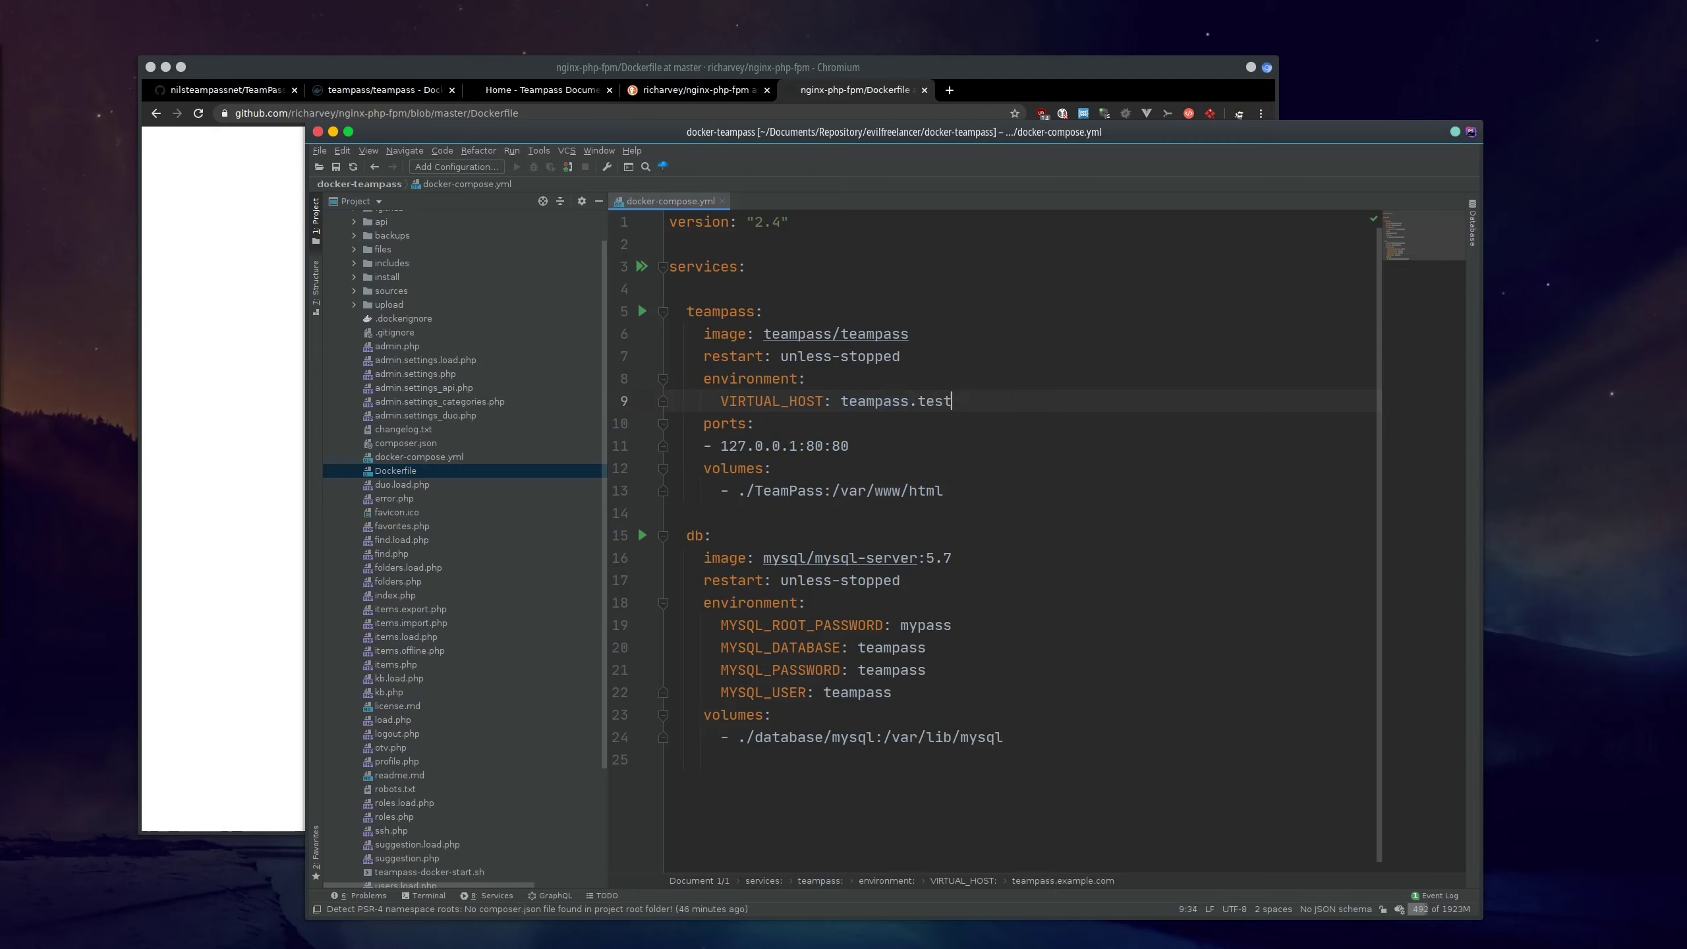
# Reformat the file with Ctrl+Alt+L so 127.0.0.1:80:80 is indented under ports, then review it.
pyautogui.click(1102, 535)
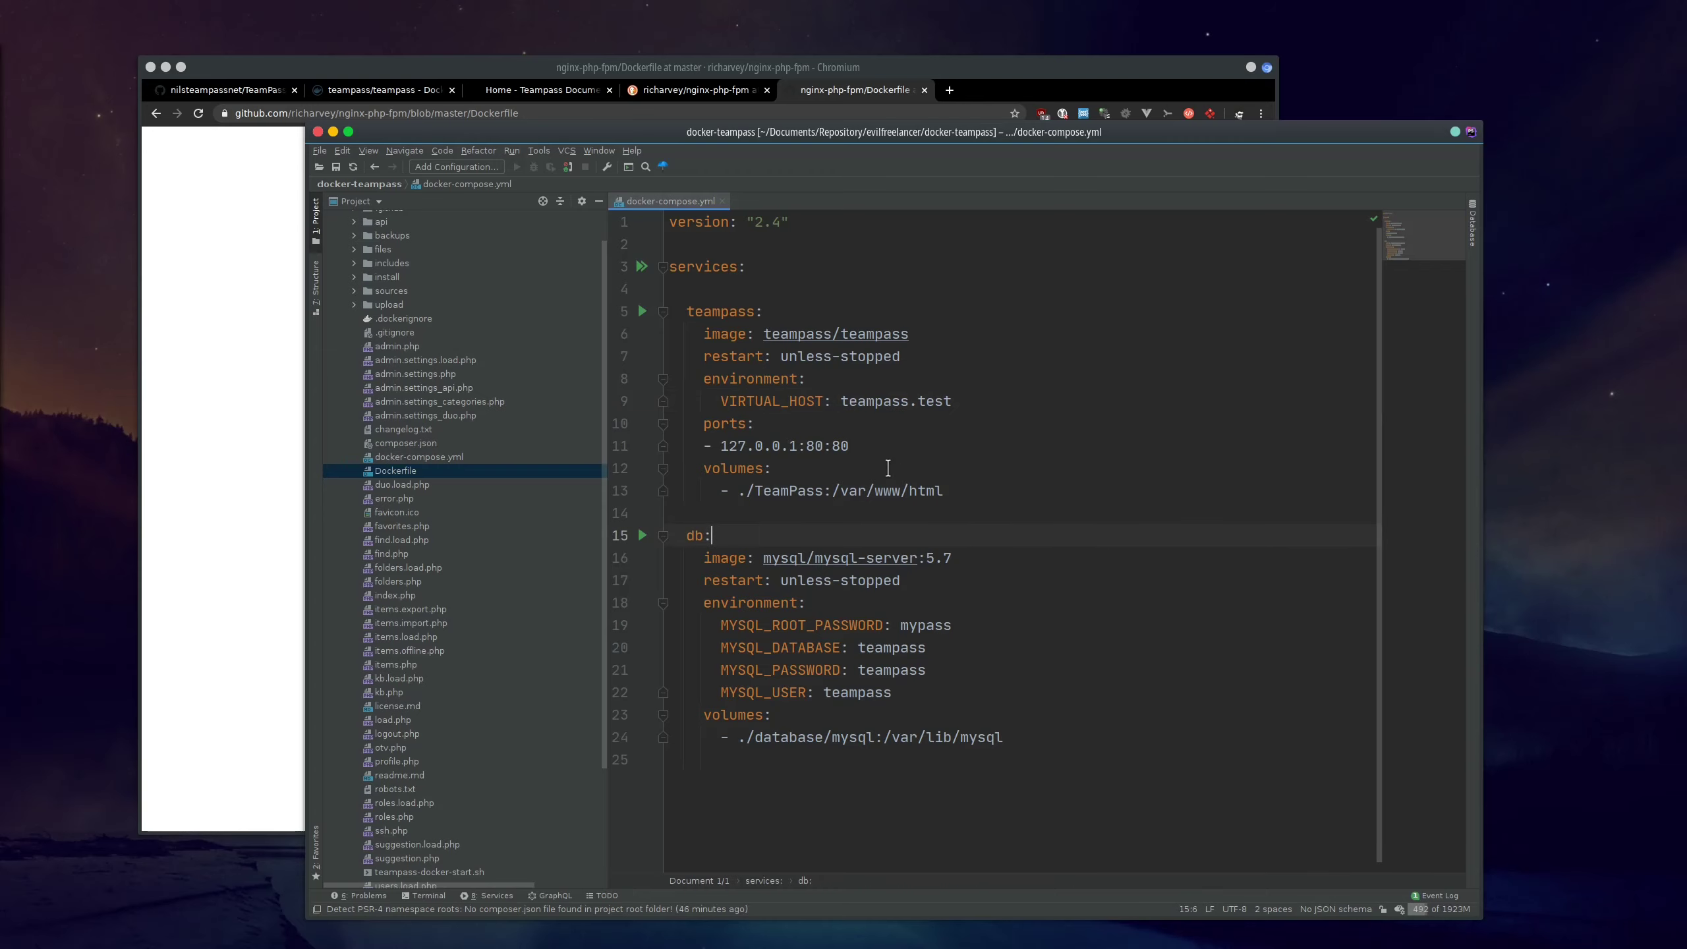
pyautogui.hotkey('ctrl', 'alt', 'l')
pyautogui.click(1017, 425)
pyautogui.scroll(-1, 1009, 436)
pyautogui.click(711, 785)
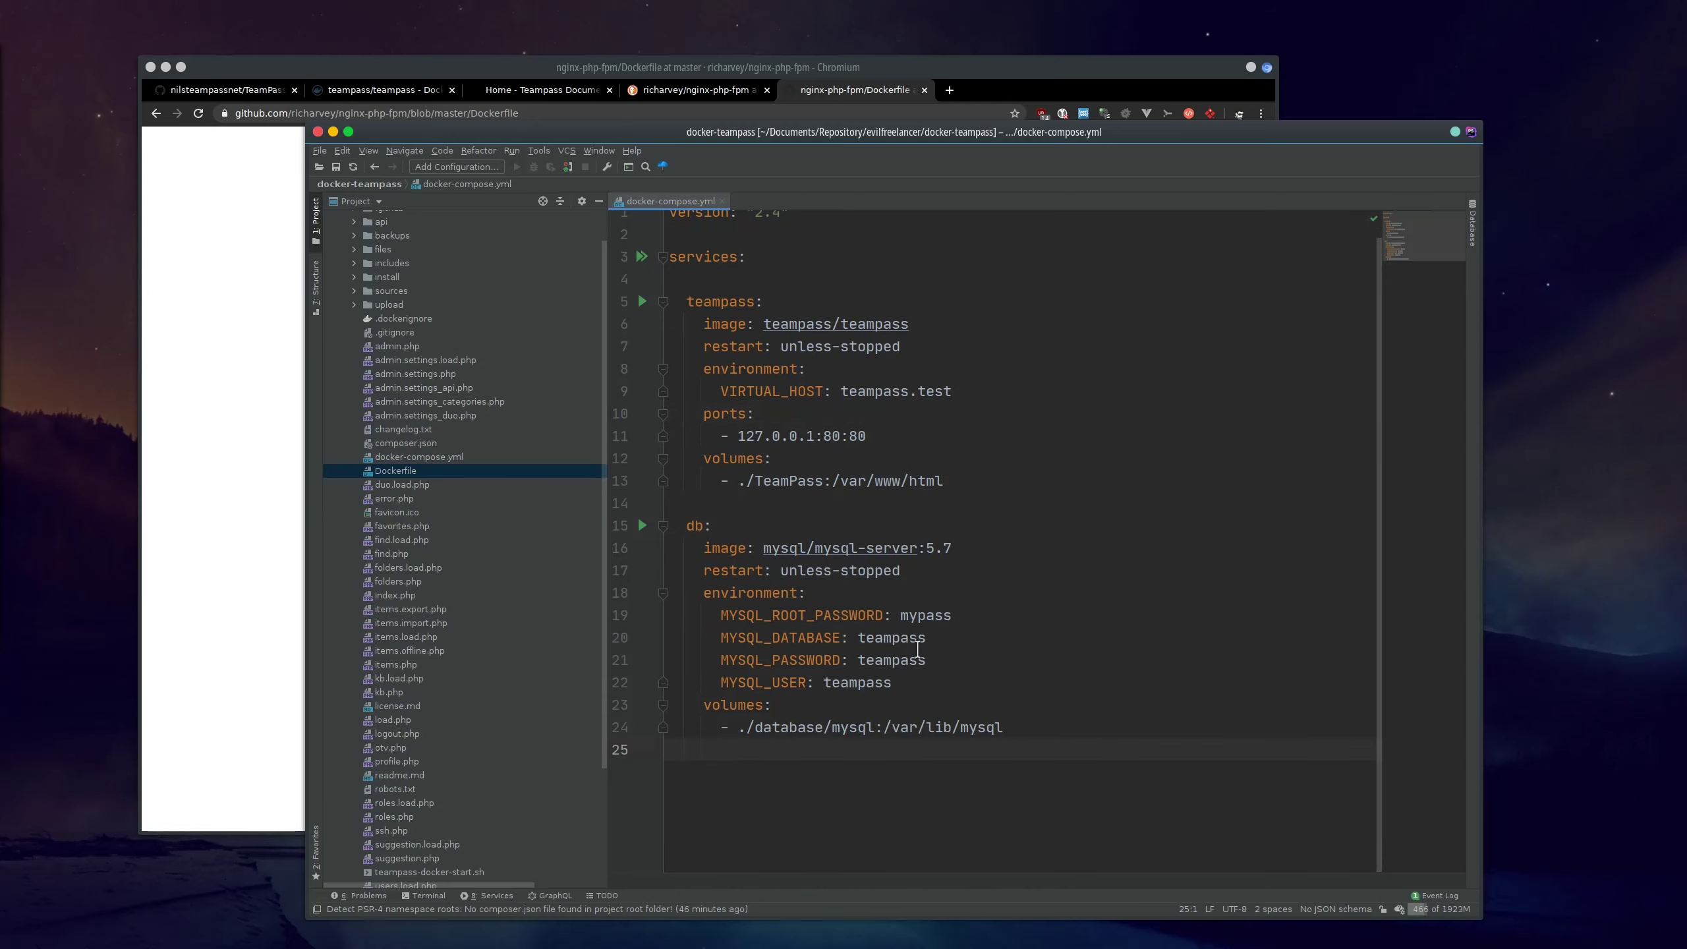
pyautogui.scroll(1, 834, 275)
pyautogui.click(834, 275)
pyautogui.scroll(-4, 511, 532)
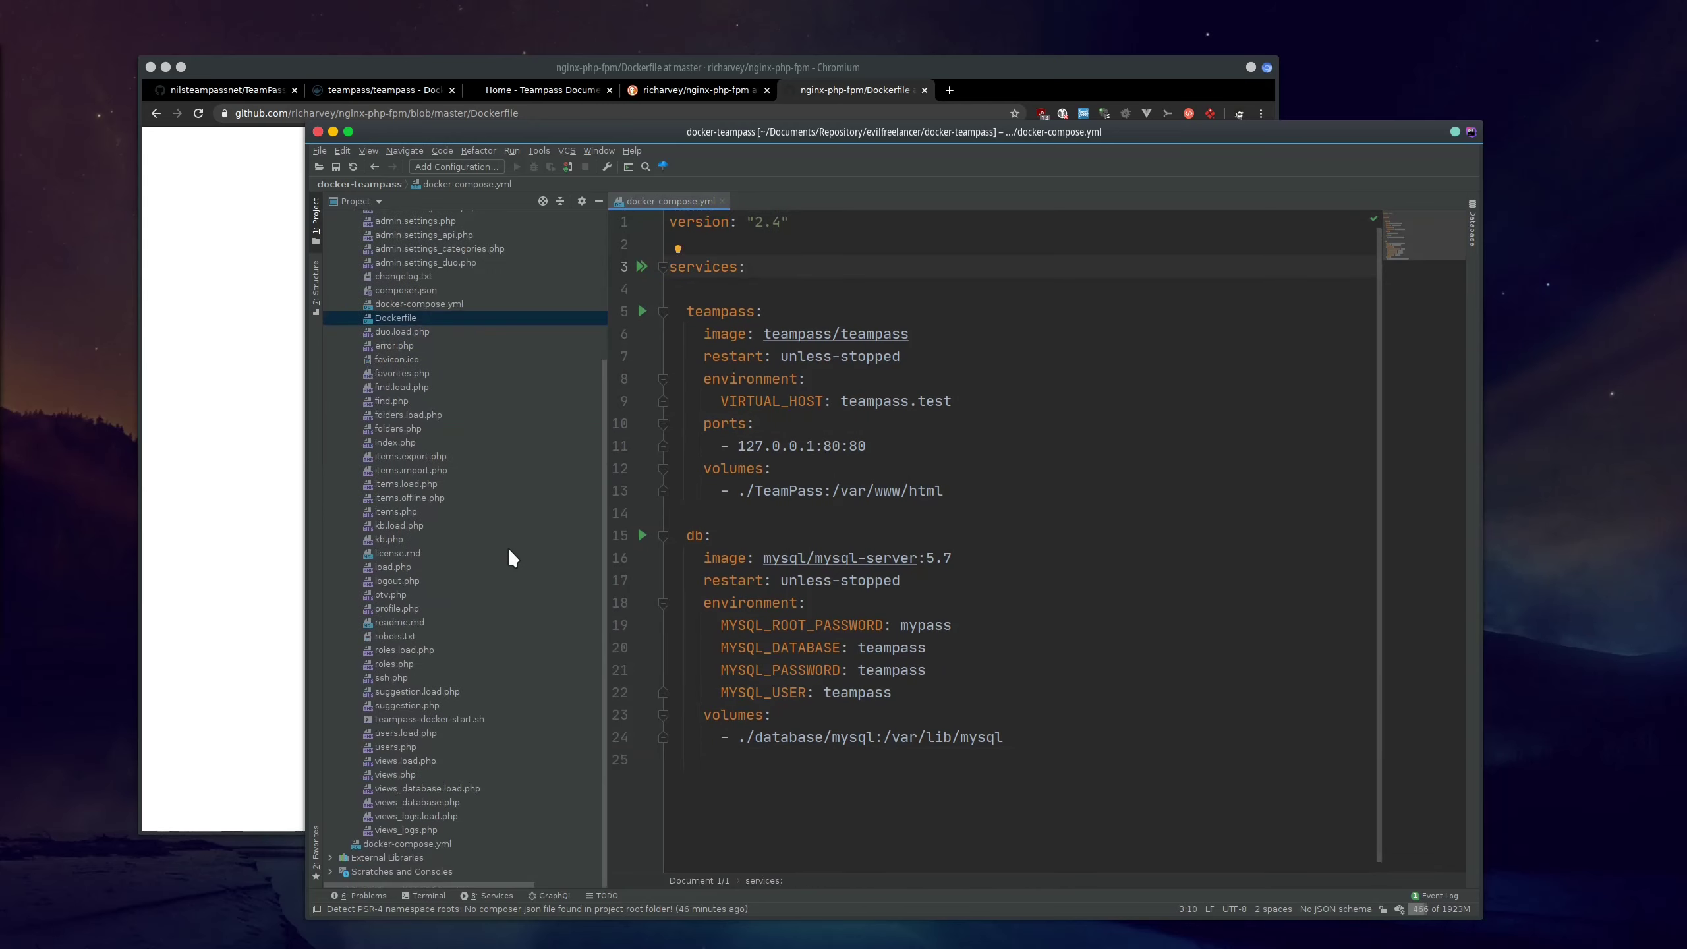
pyautogui.scroll(5, 514, 695)
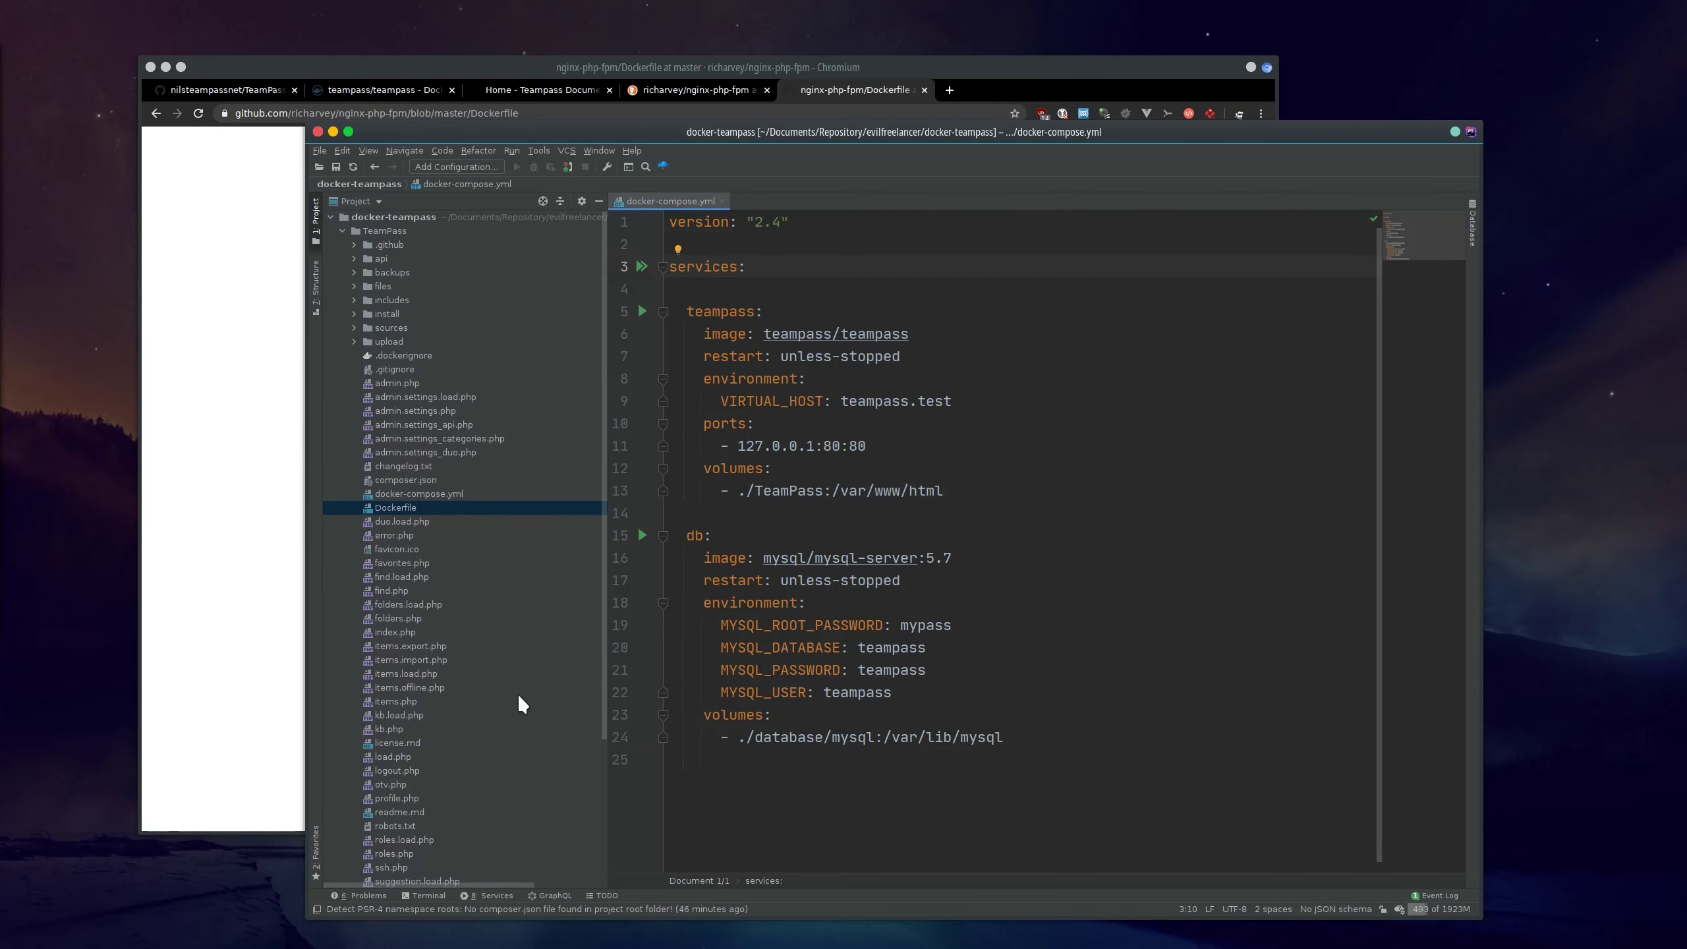
pyautogui.click(1016, 507)
pyautogui.click(723, 490)
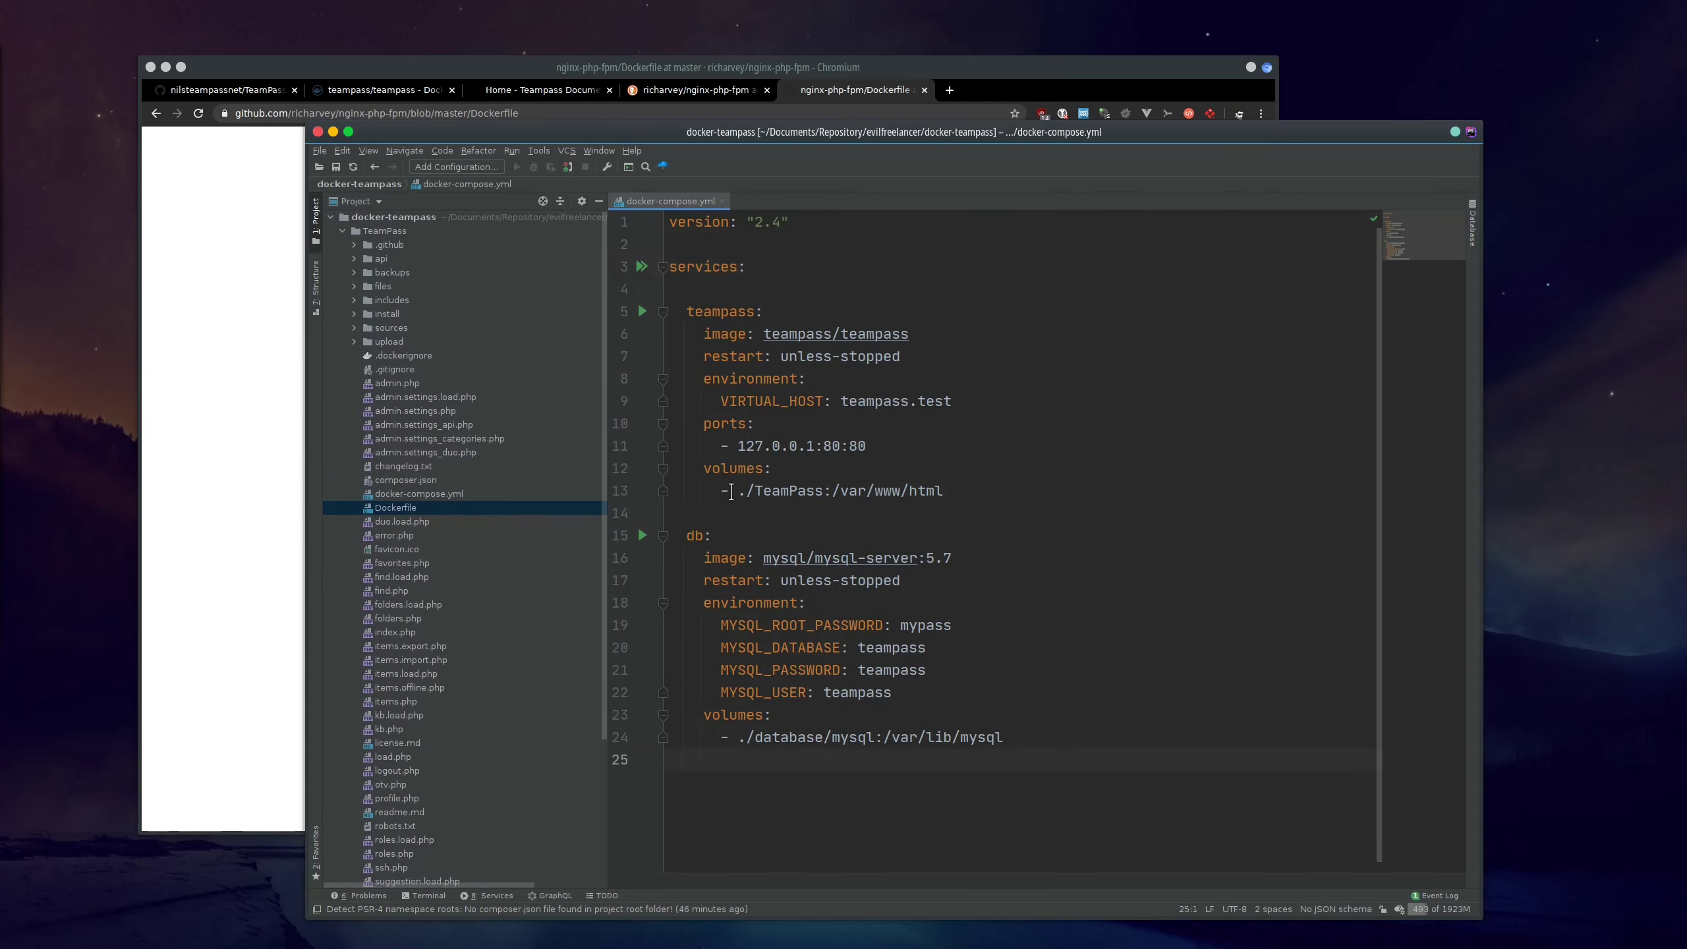
pyautogui.click(785, 297)
pyautogui.scroll(-1, 1128, 262)
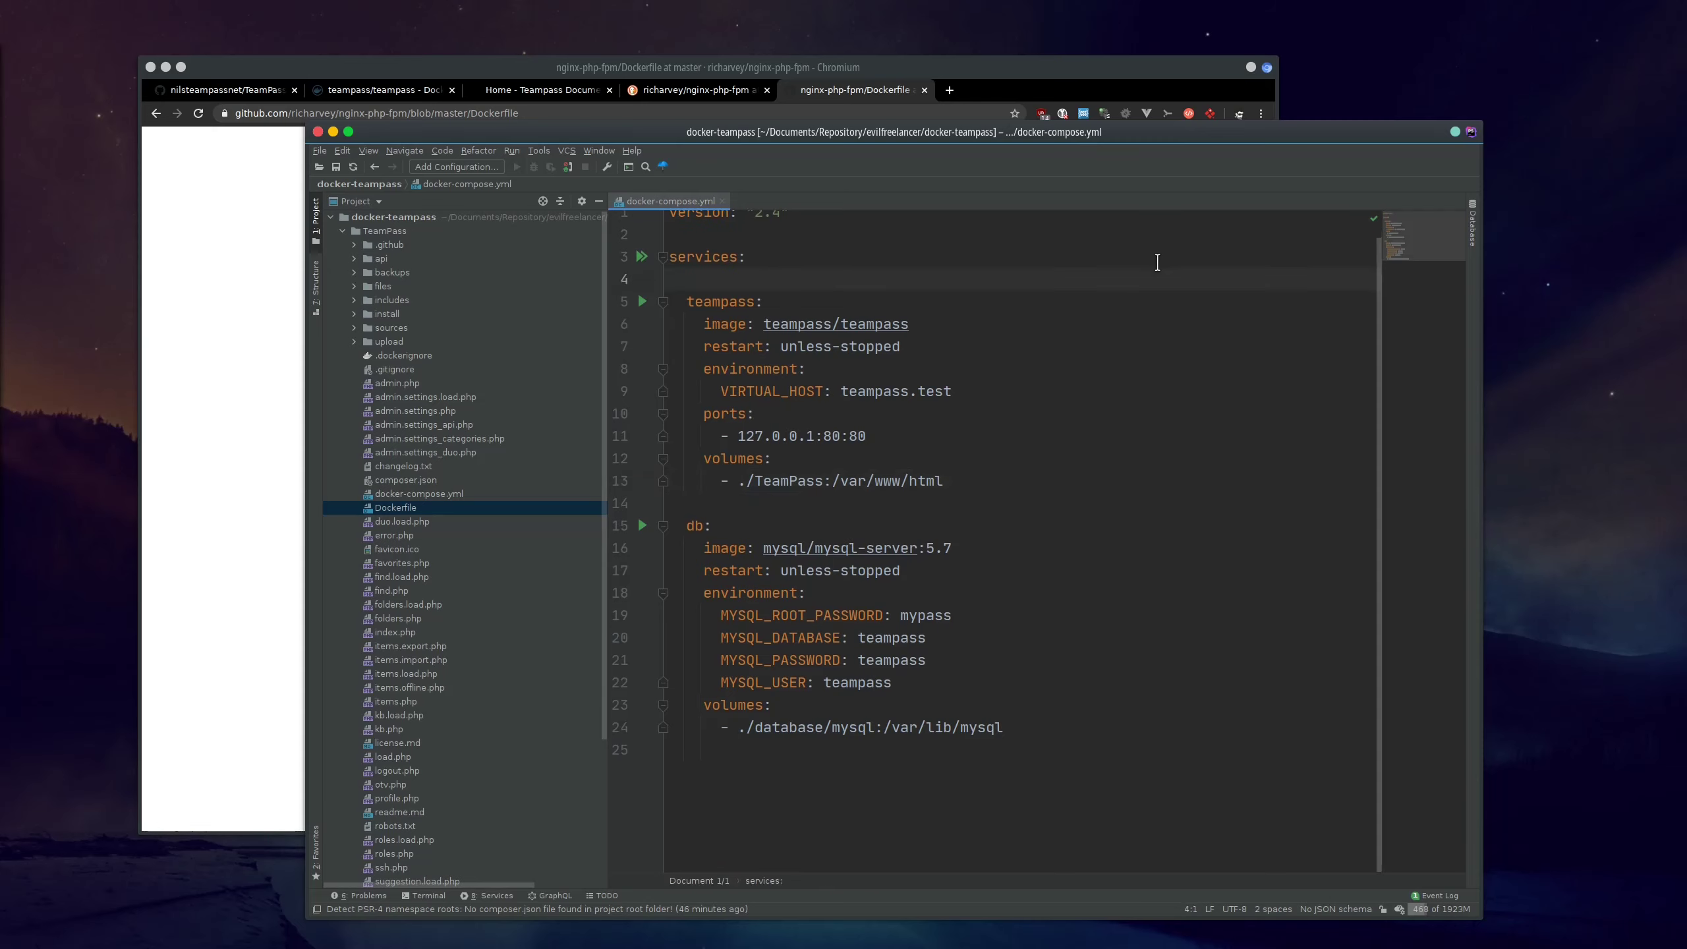
# Close the extra tabs and bring up the teampass/teampass Docker Hub page, matching the compose image name.
pyautogui.click(766, 90)
pyautogui.click(767, 90)
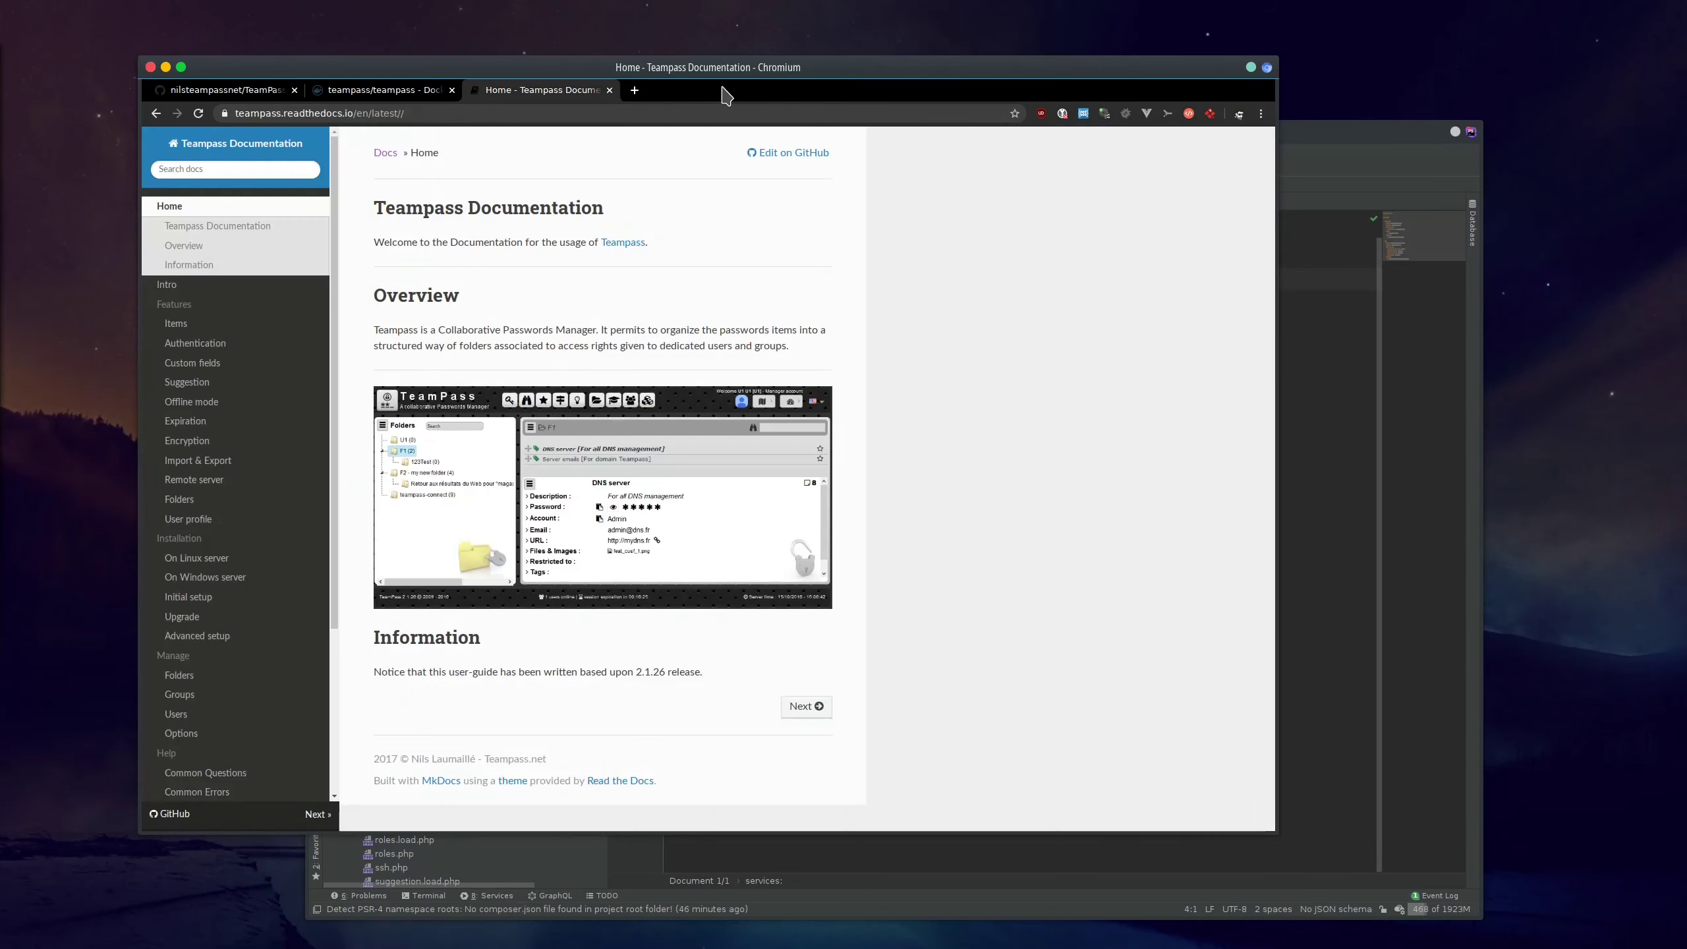
pyautogui.click(390, 91)
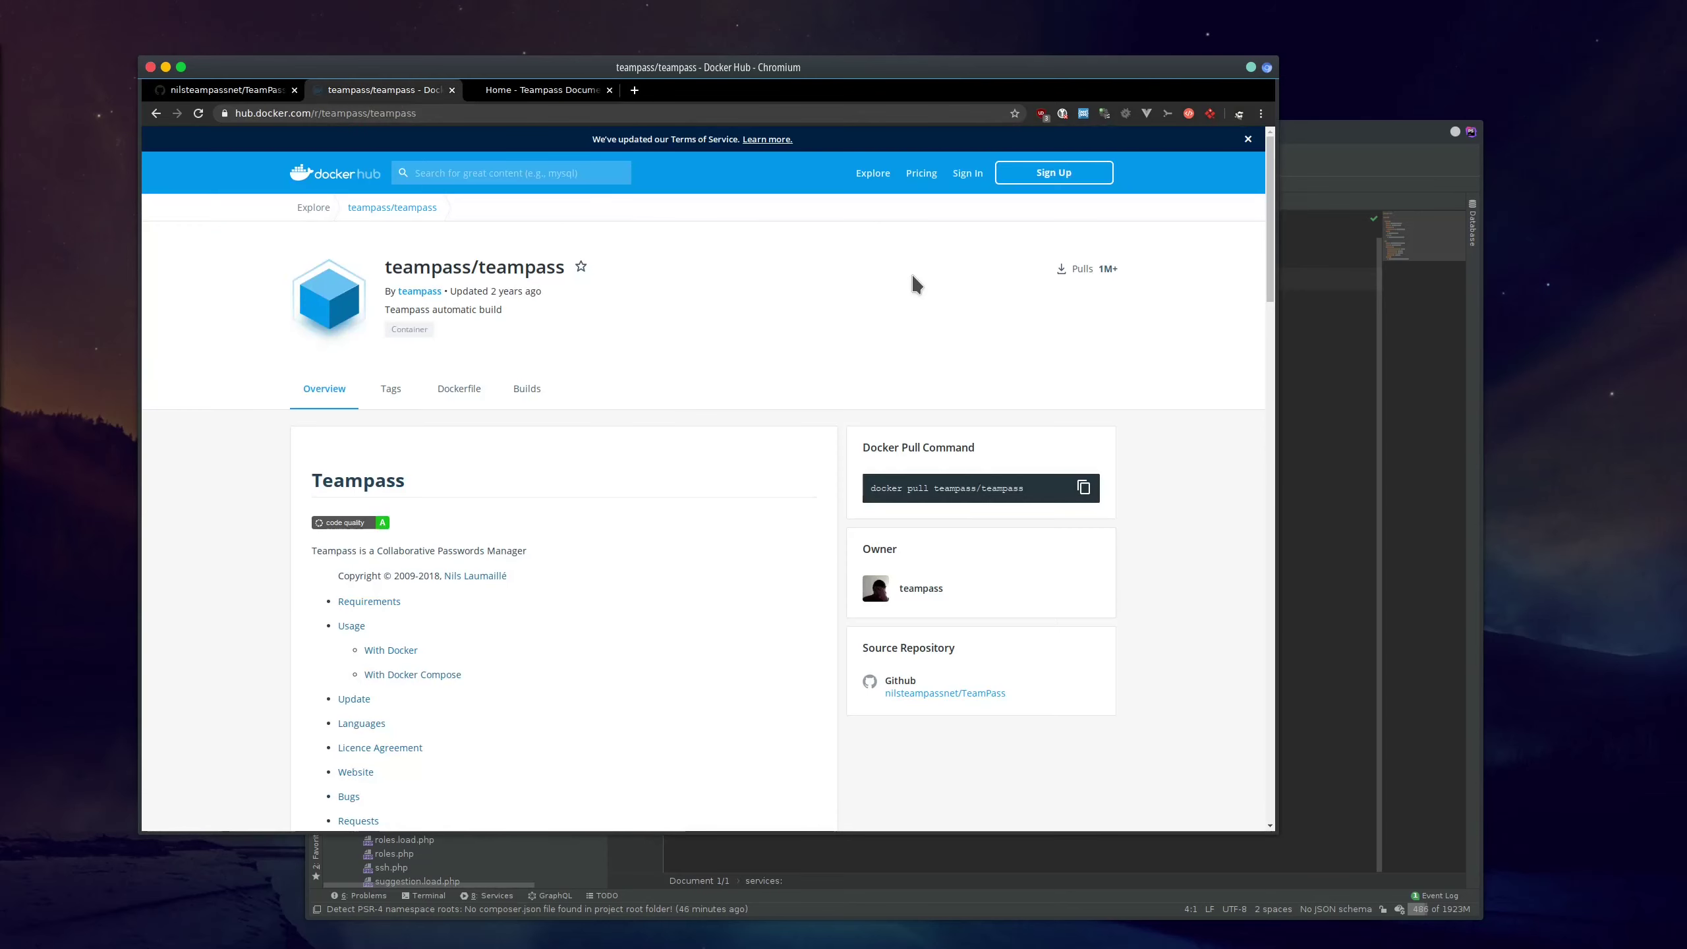
pyautogui.click(224, 90)
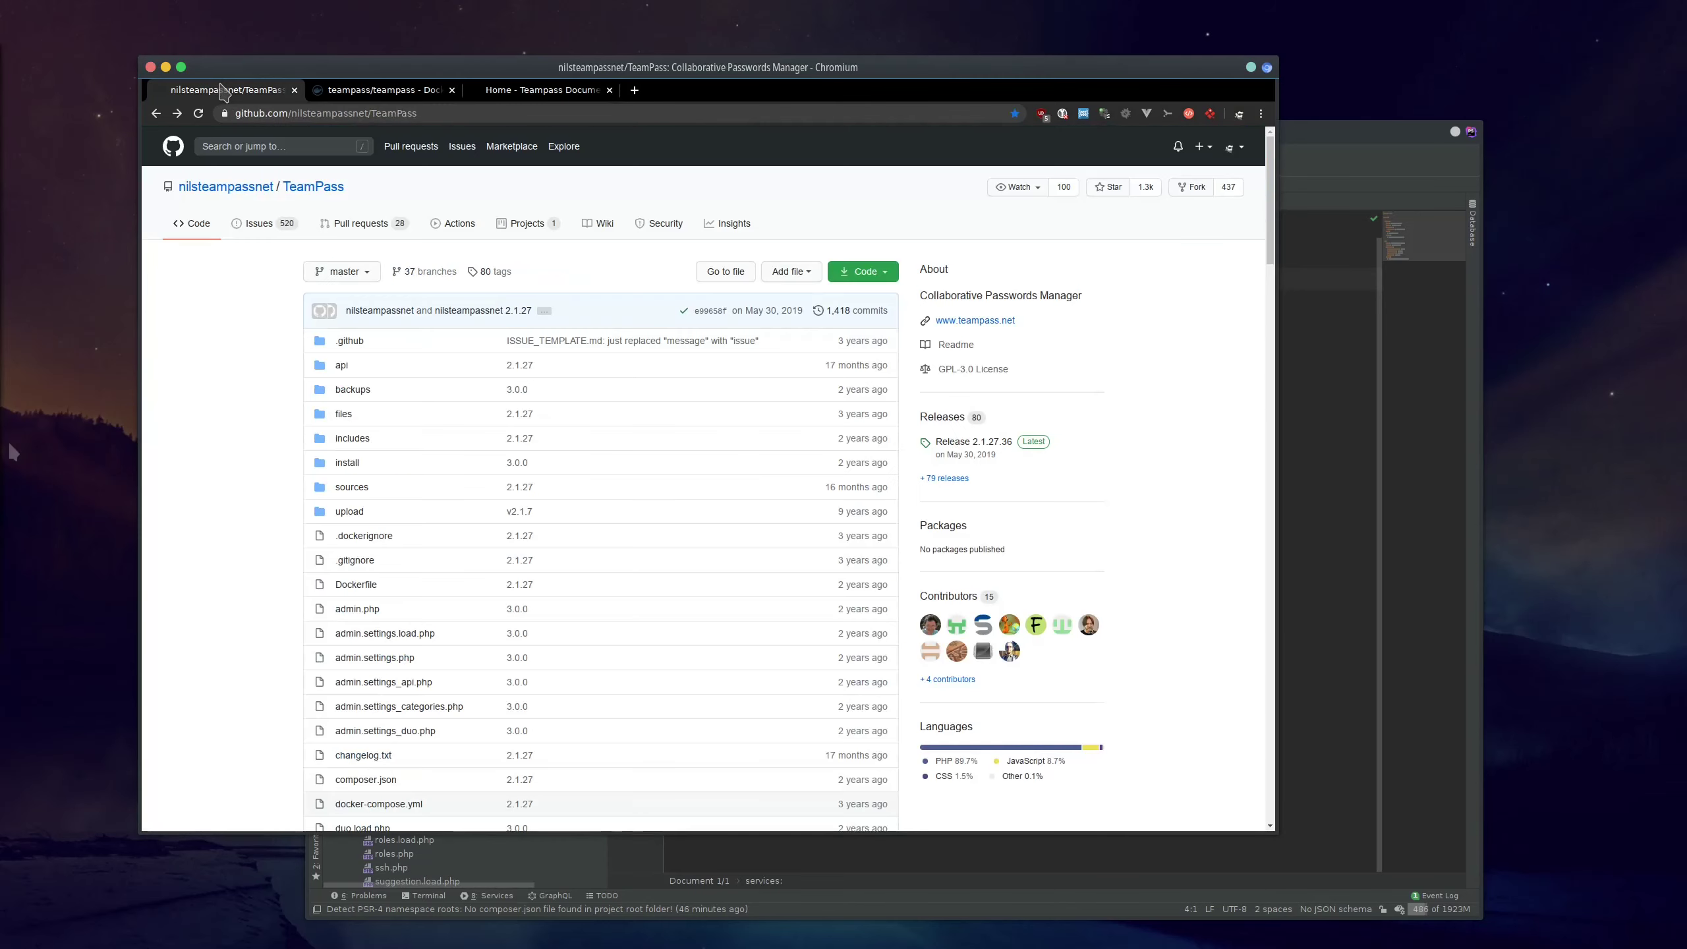
pyautogui.click(389, 93)
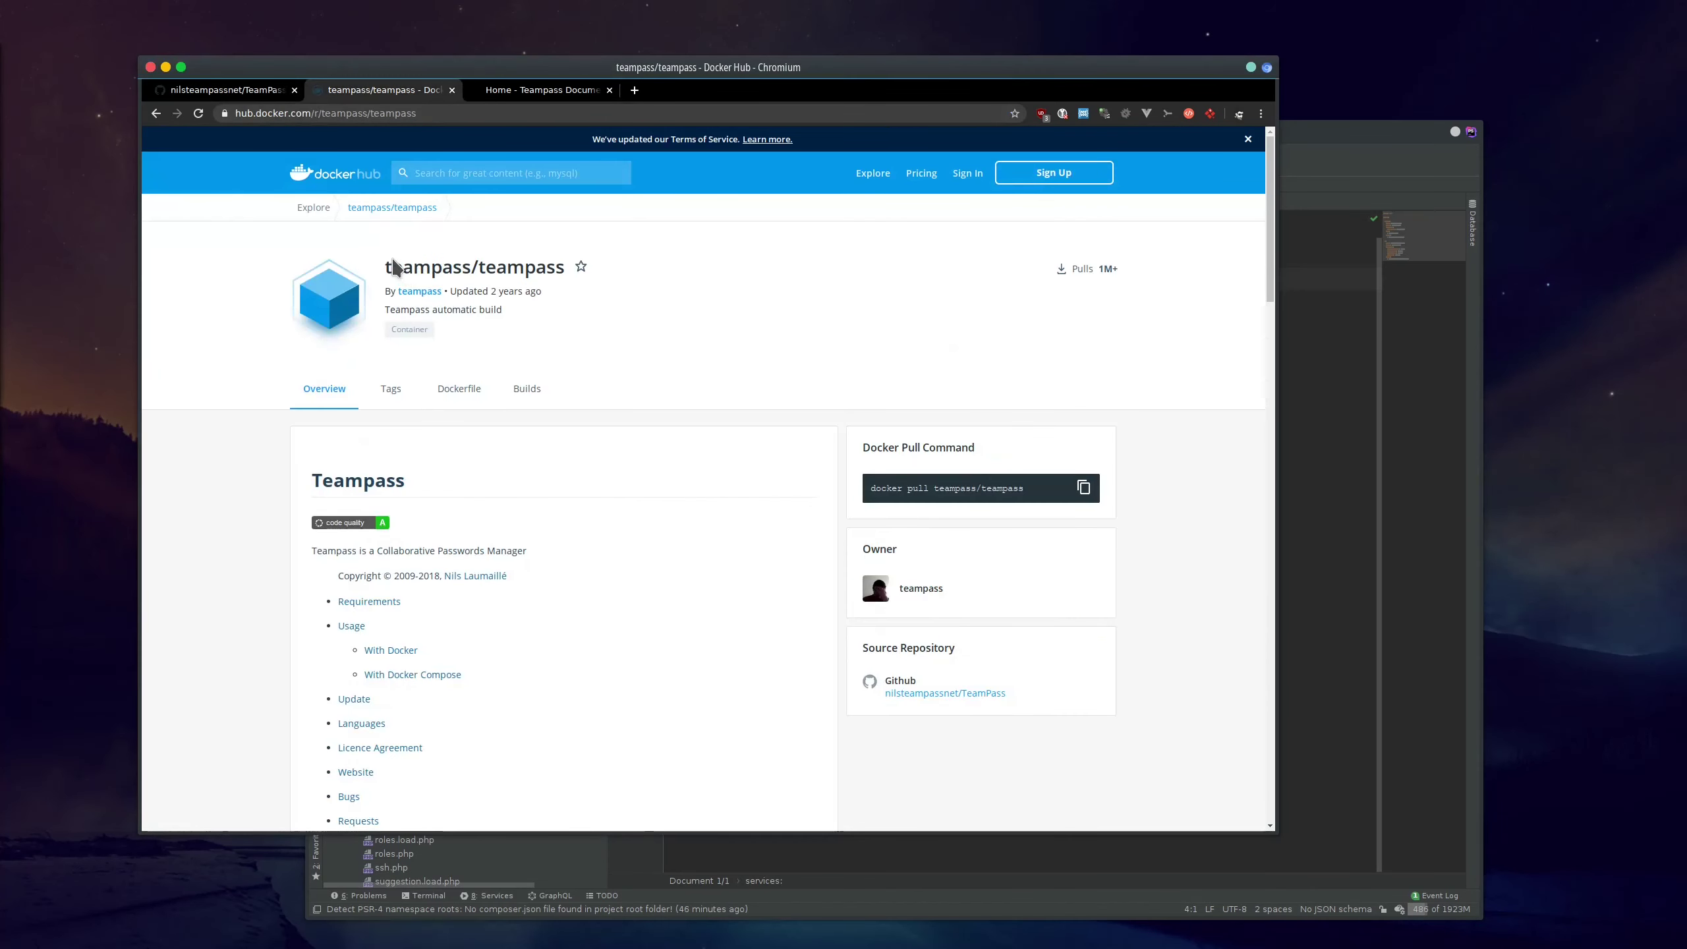
pyautogui.moveTo(394, 266); pyautogui.dragTo(584, 275)
pyautogui.click(925, 372)
pyautogui.click(1319, 145)
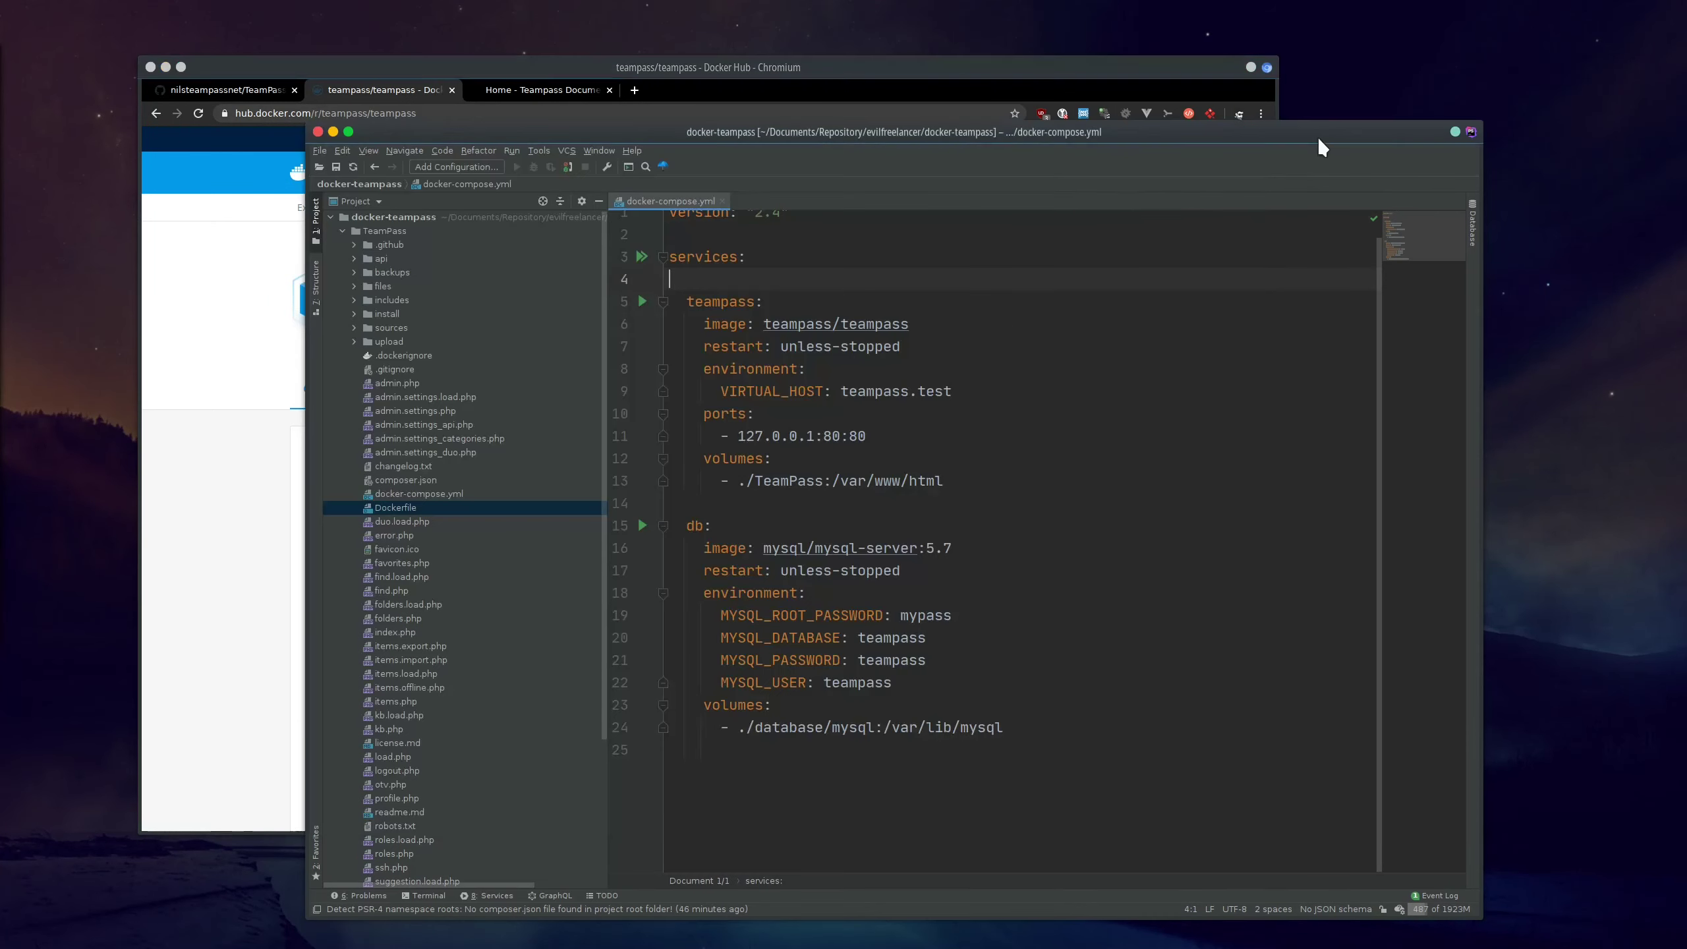
pyautogui.click(797, 323)
pyautogui.doubleClick(797, 324)
pyautogui.press('Left')
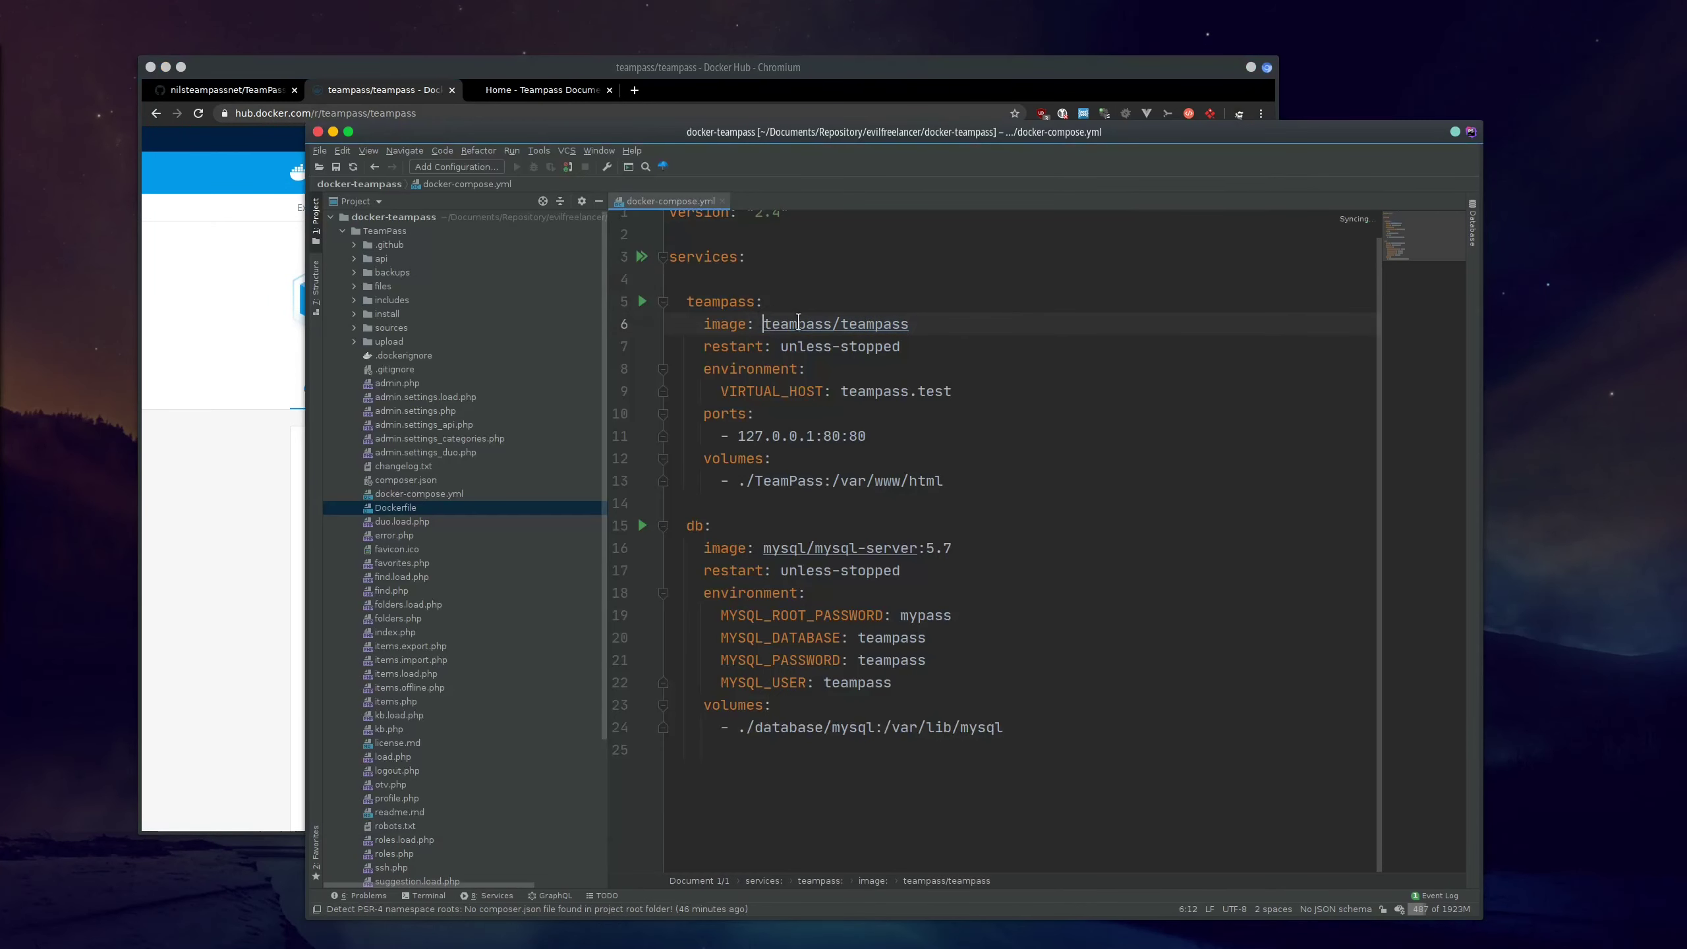
pyautogui.click(936, 90)
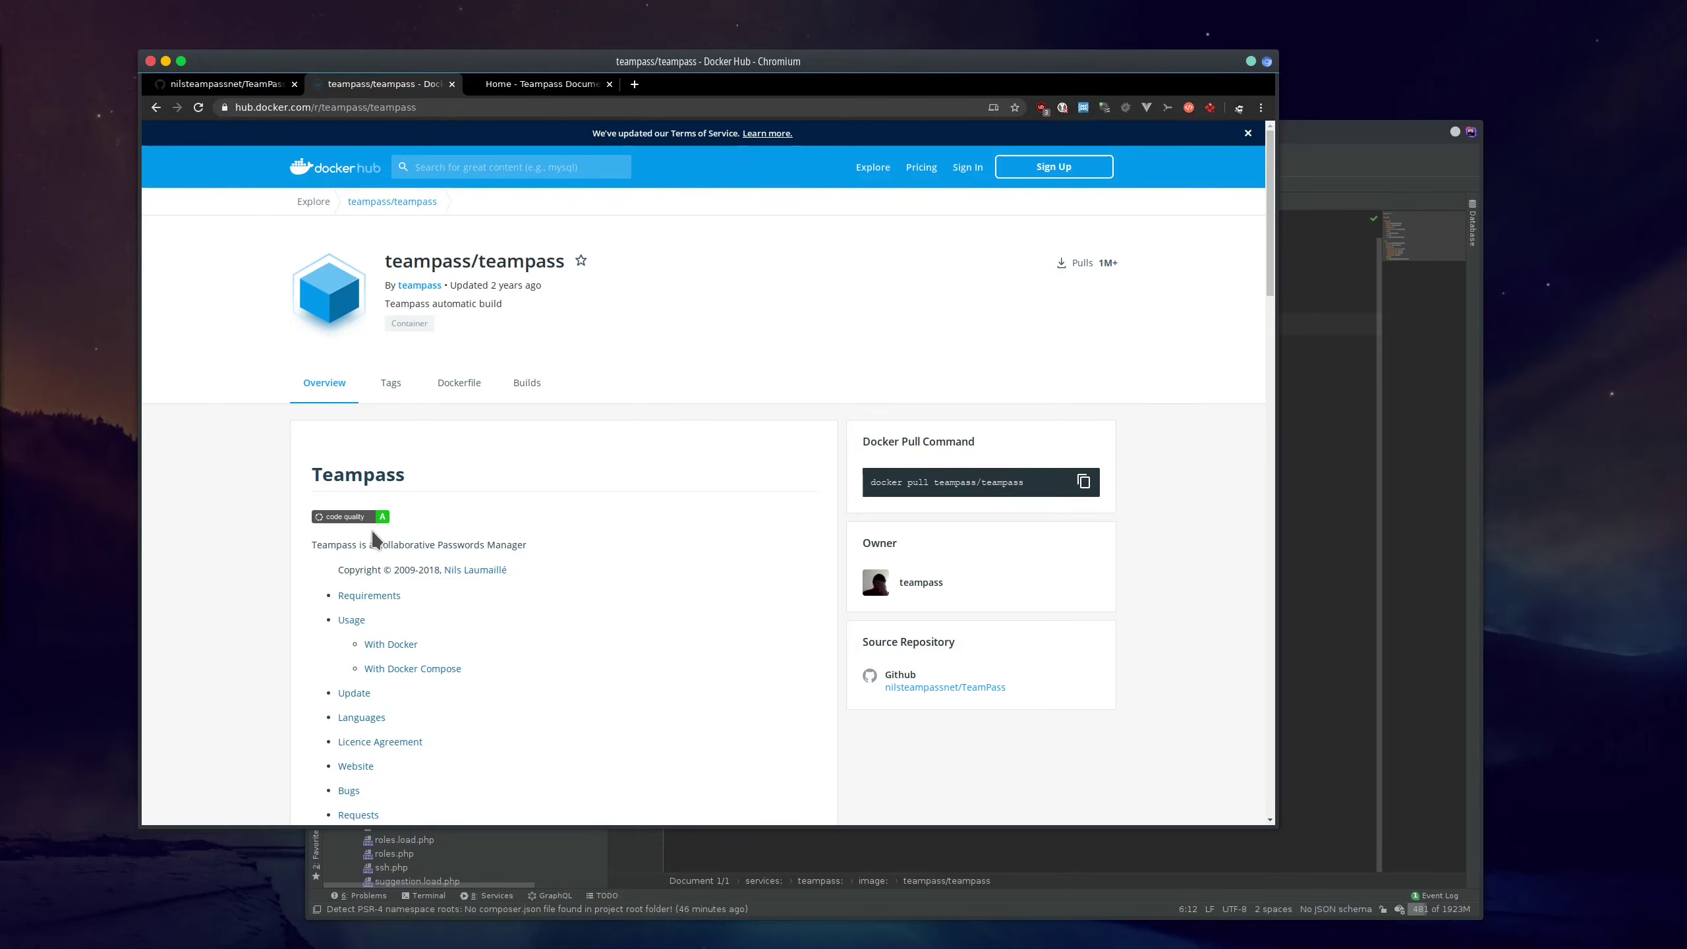
# Read the Requirements section: MySQL 5.1, PHP and gd.
pyautogui.scroll(-4, 714, 465)
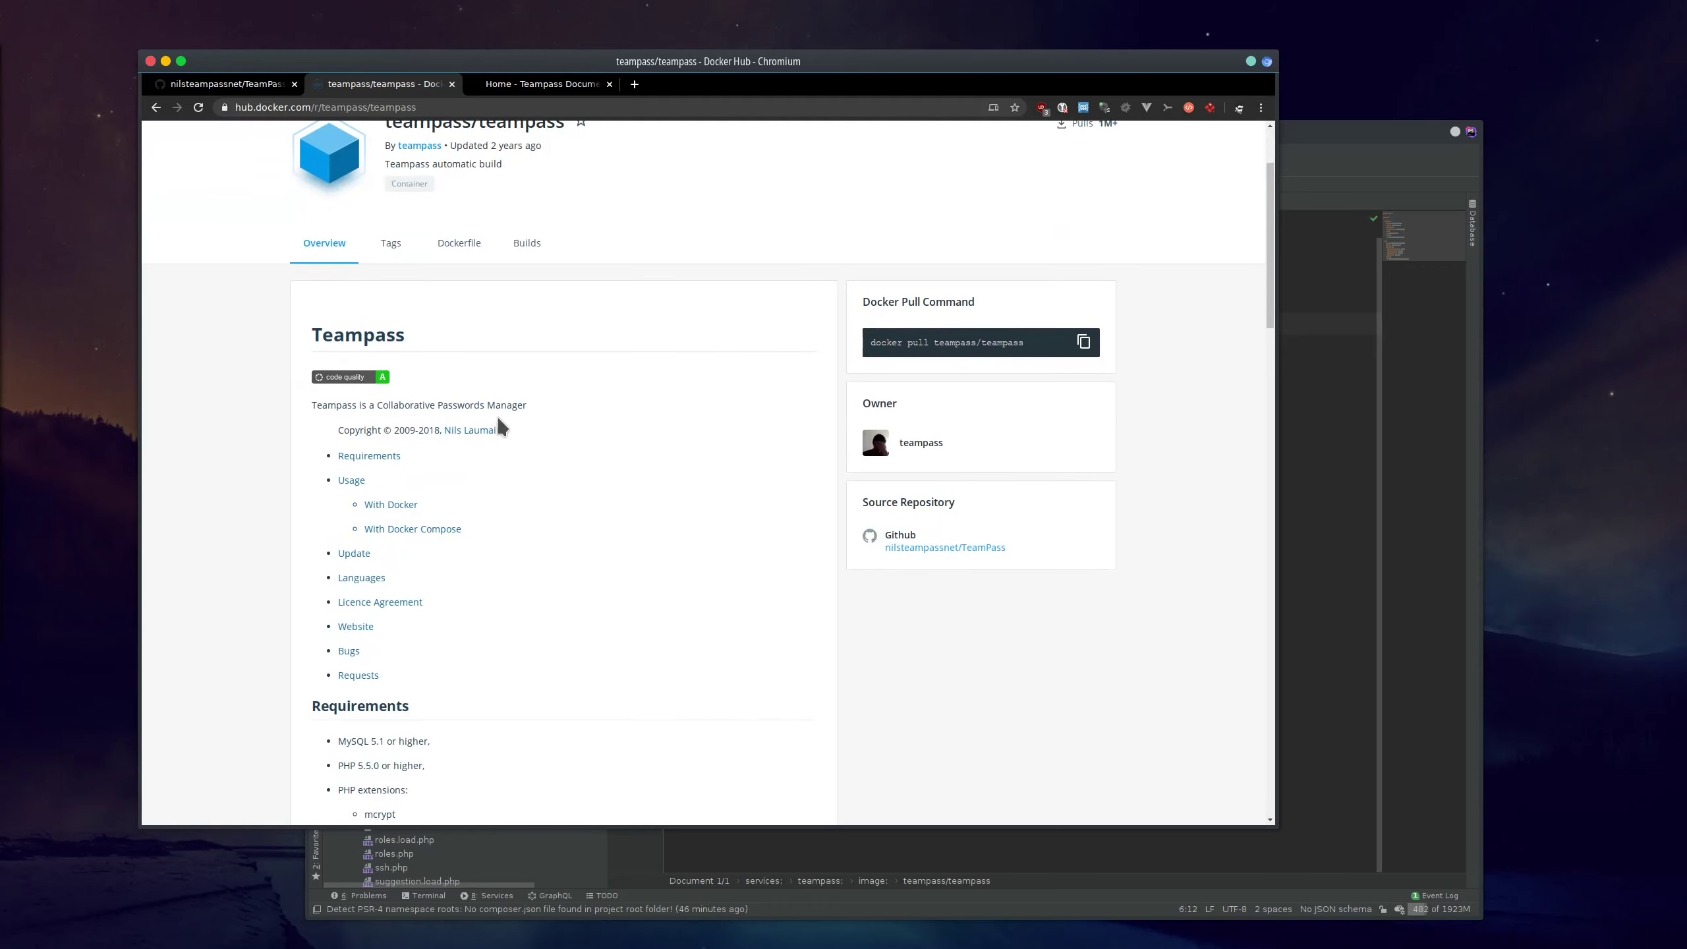
pyautogui.scroll(-5, 505, 538)
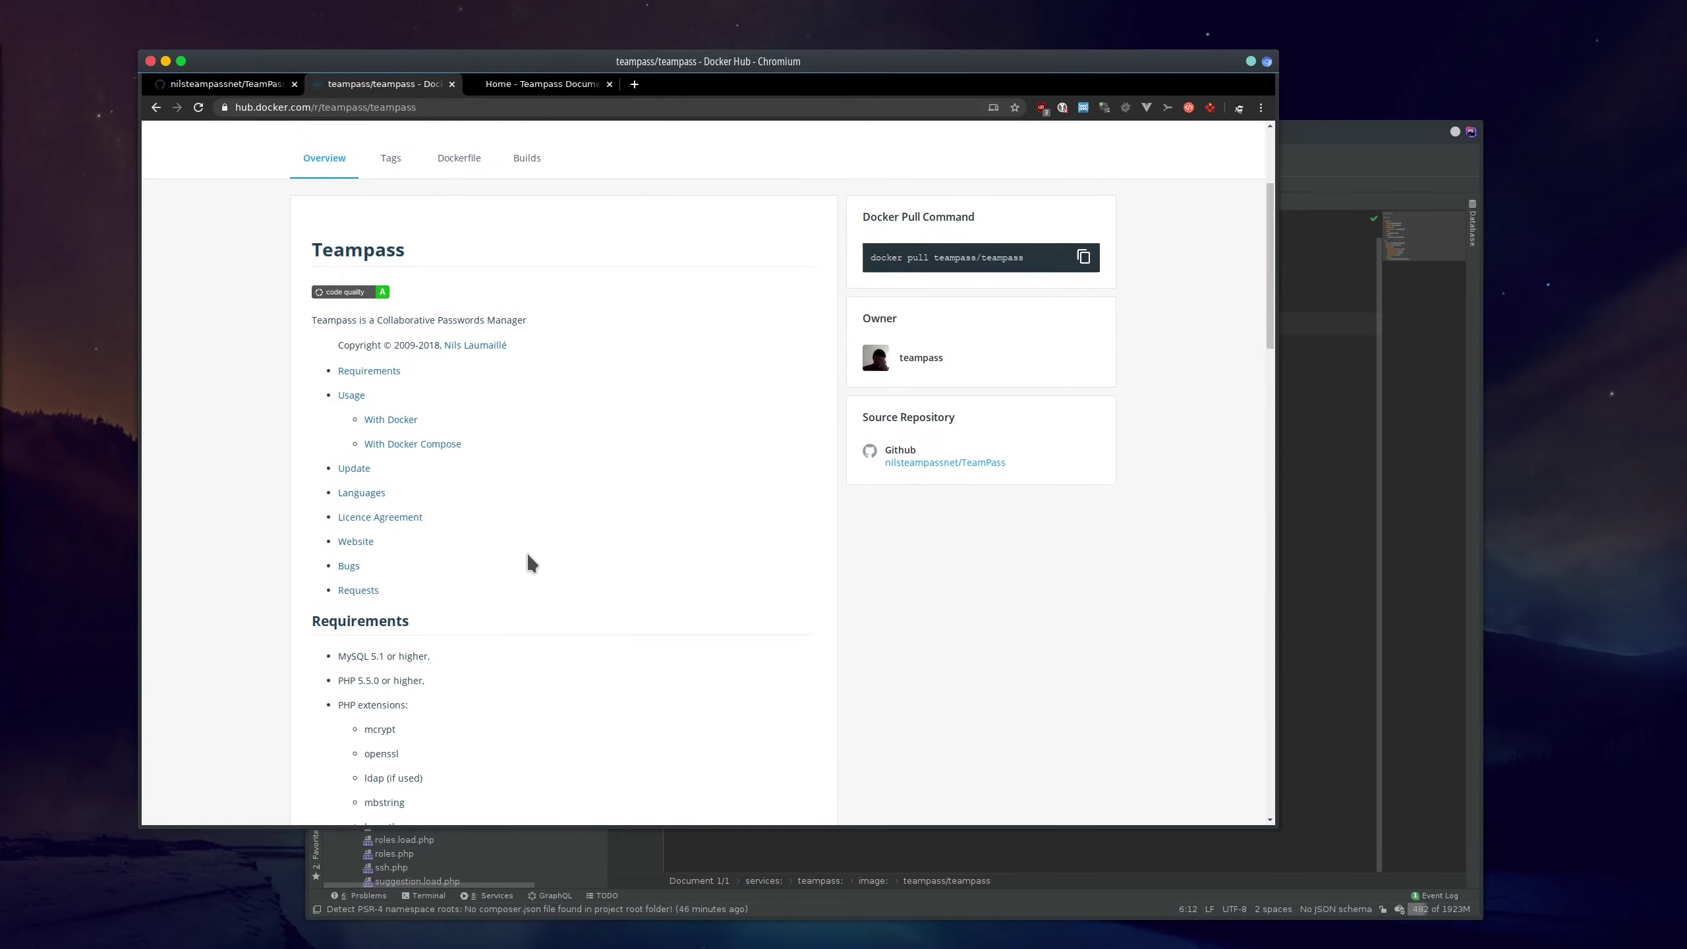
pyautogui.moveTo(340, 436); pyautogui.dragTo(418, 429)
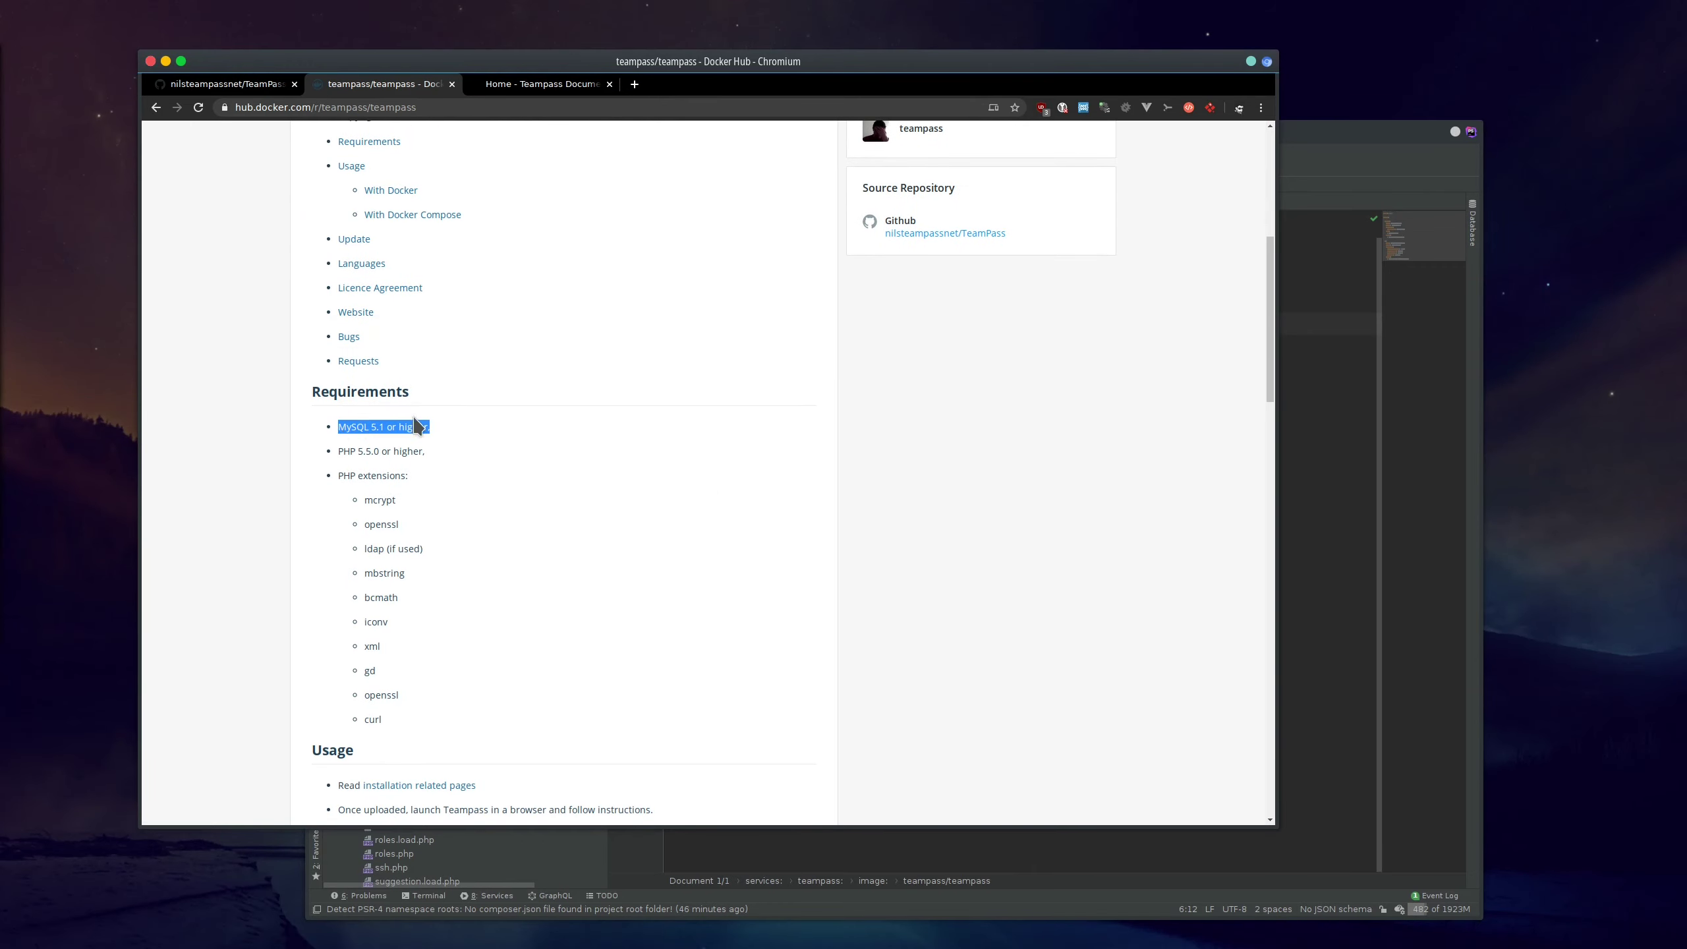
pyautogui.click(471, 459)
pyautogui.moveTo(339, 465); pyautogui.dragTo(455, 467)
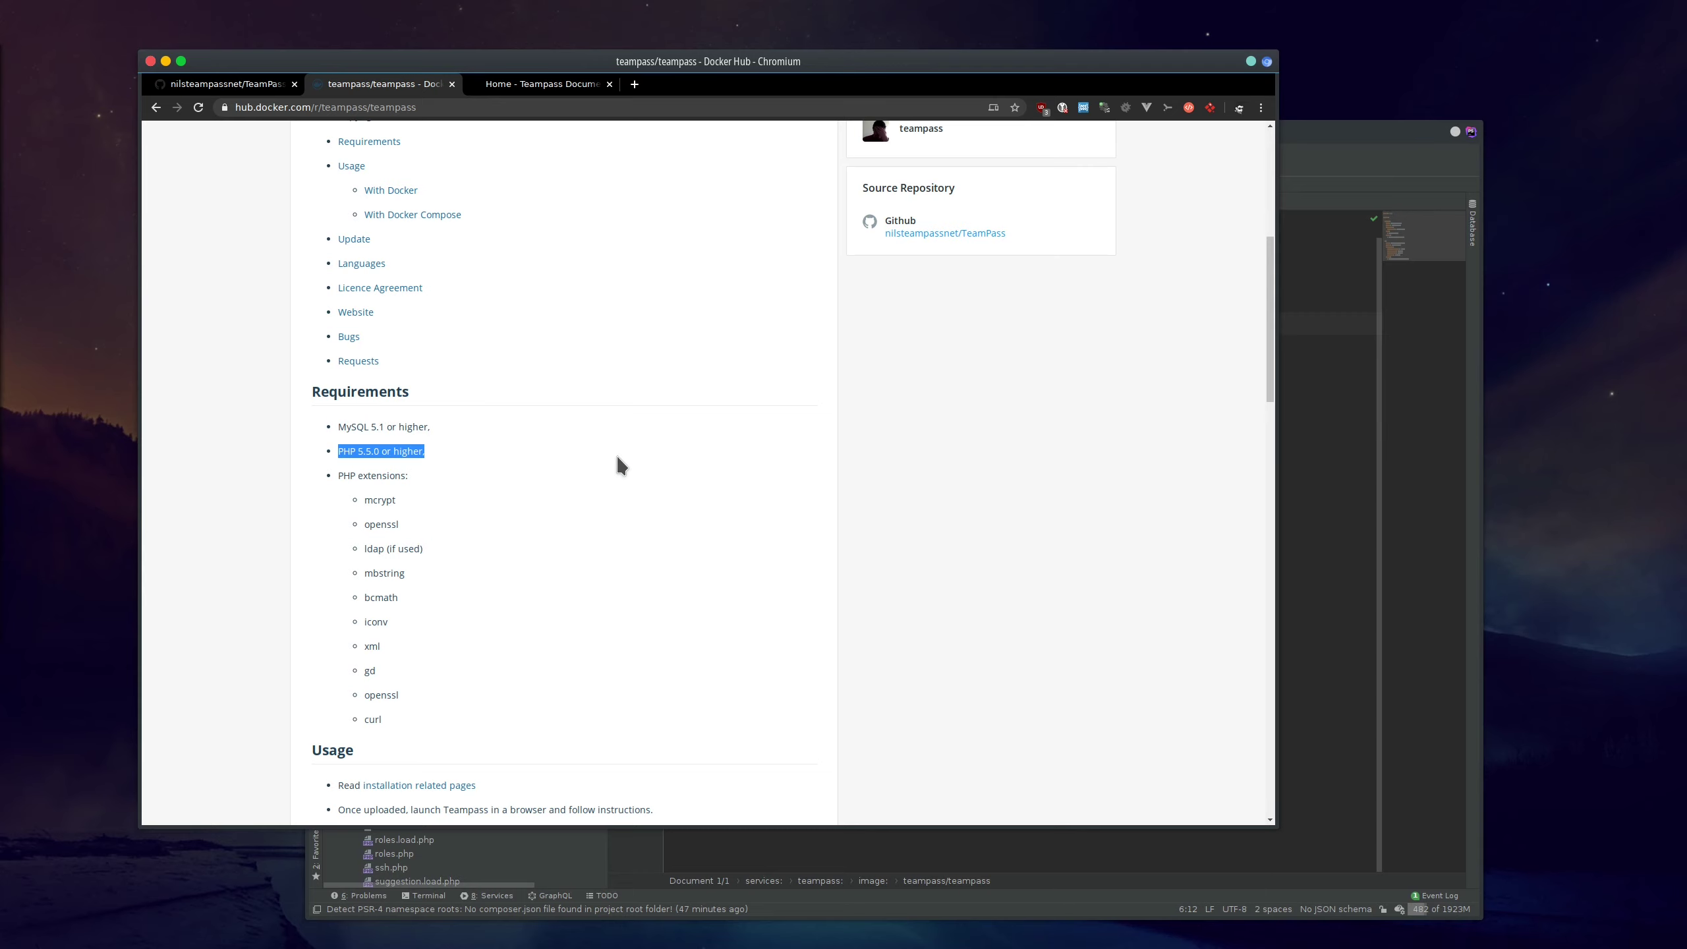
pyautogui.scroll(-1, 617, 454)
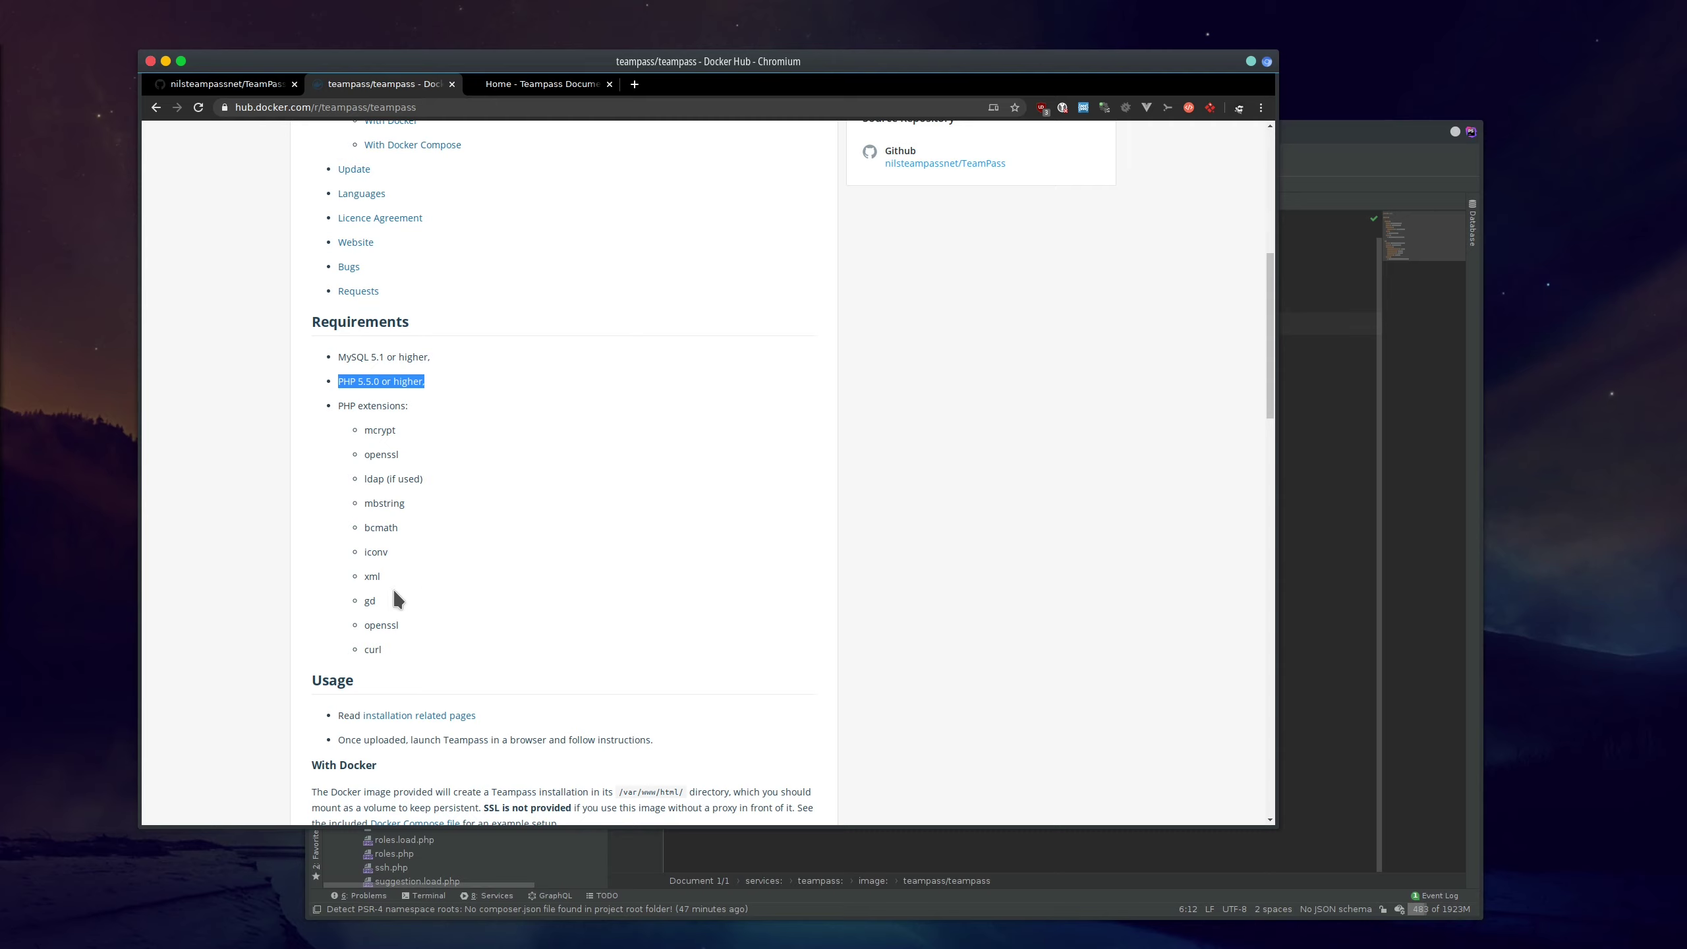
pyautogui.click(455, 588)
pyautogui.click(618, 550)
pyautogui.scroll(-5, 618, 551)
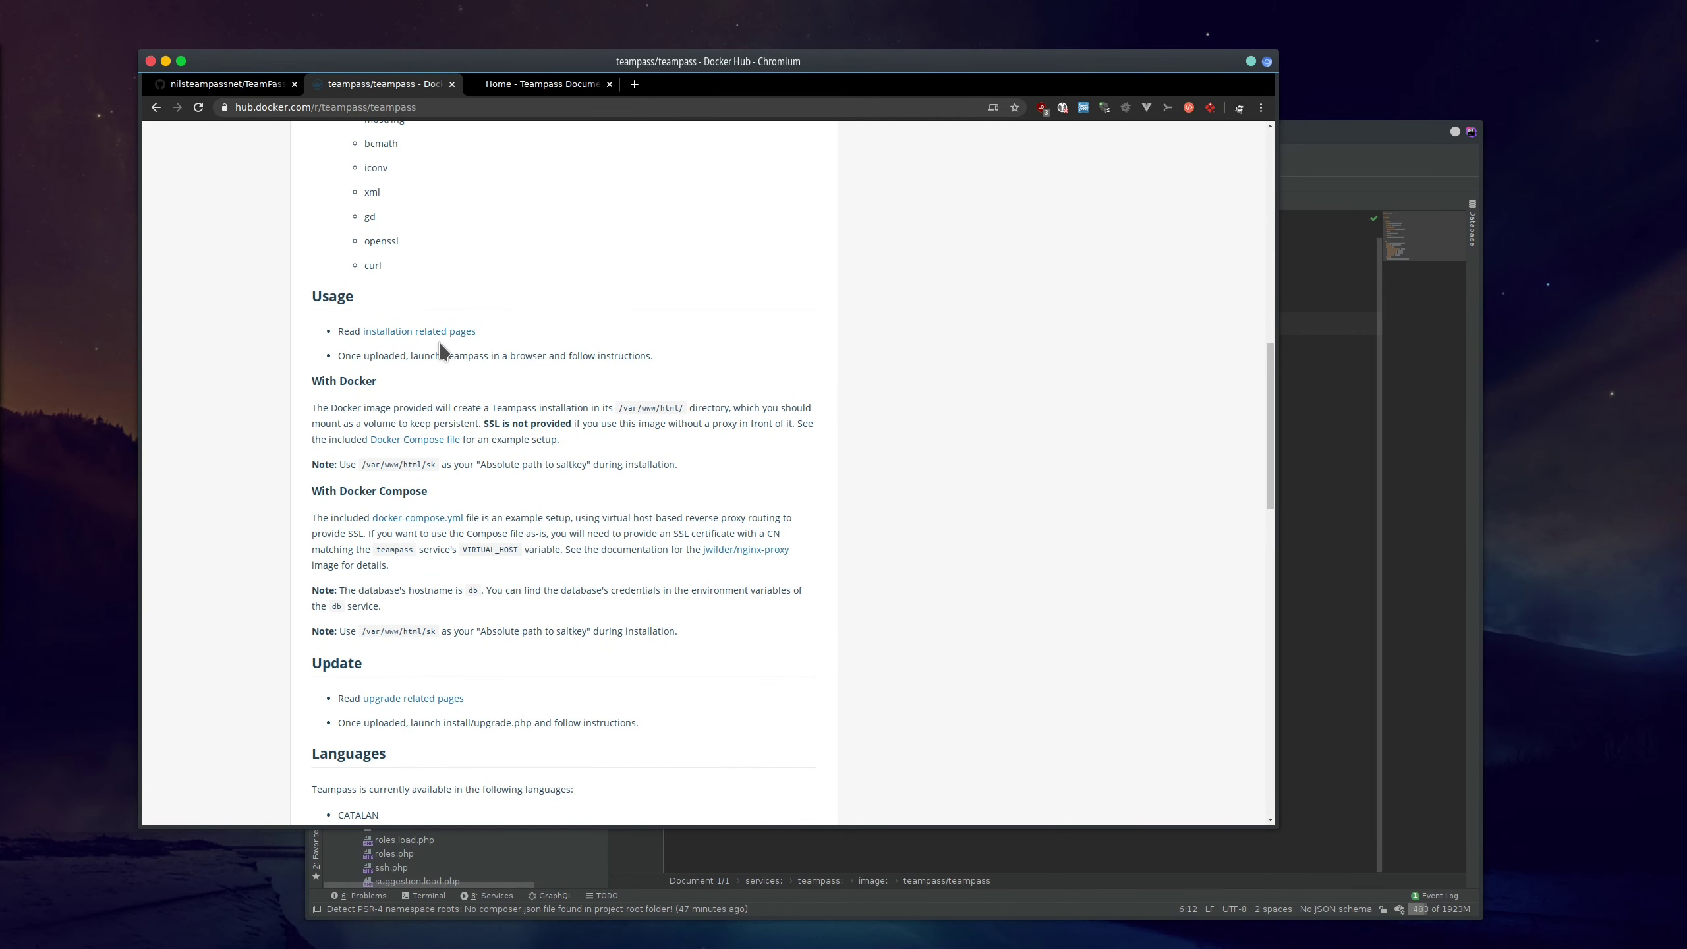
# Read the two Usage steps and the SSL-not-provided note, then scroll back to the top.
pyautogui.moveTo(720, 359); pyautogui.dragTo(314, 314)
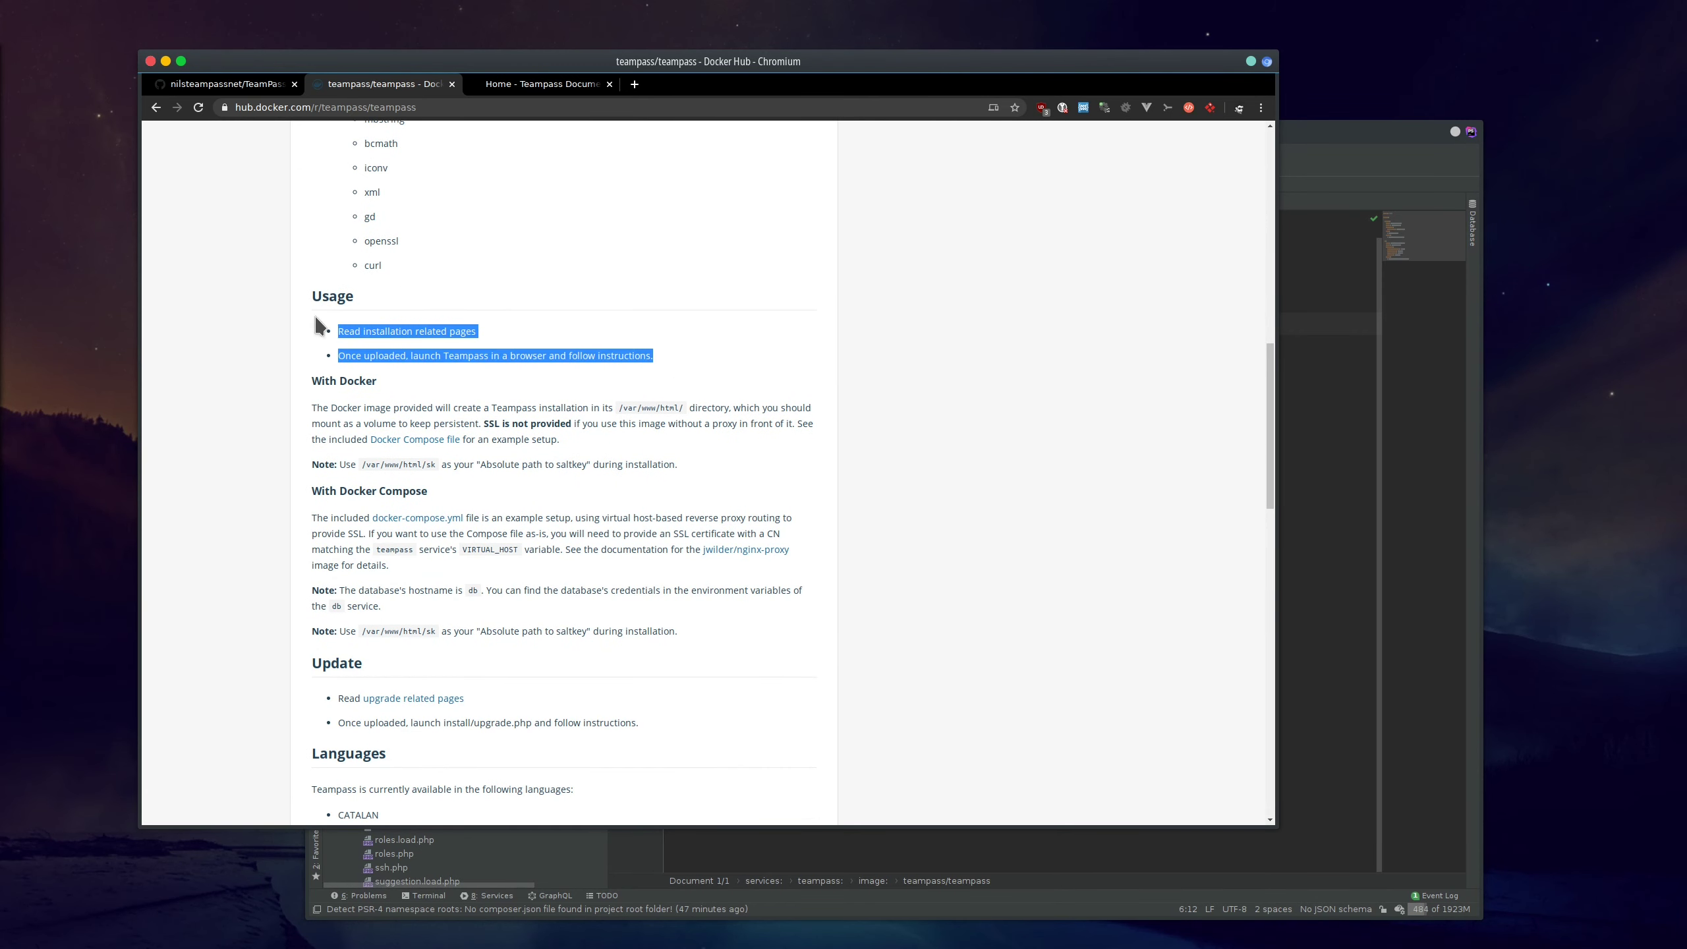
pyautogui.click(493, 392)
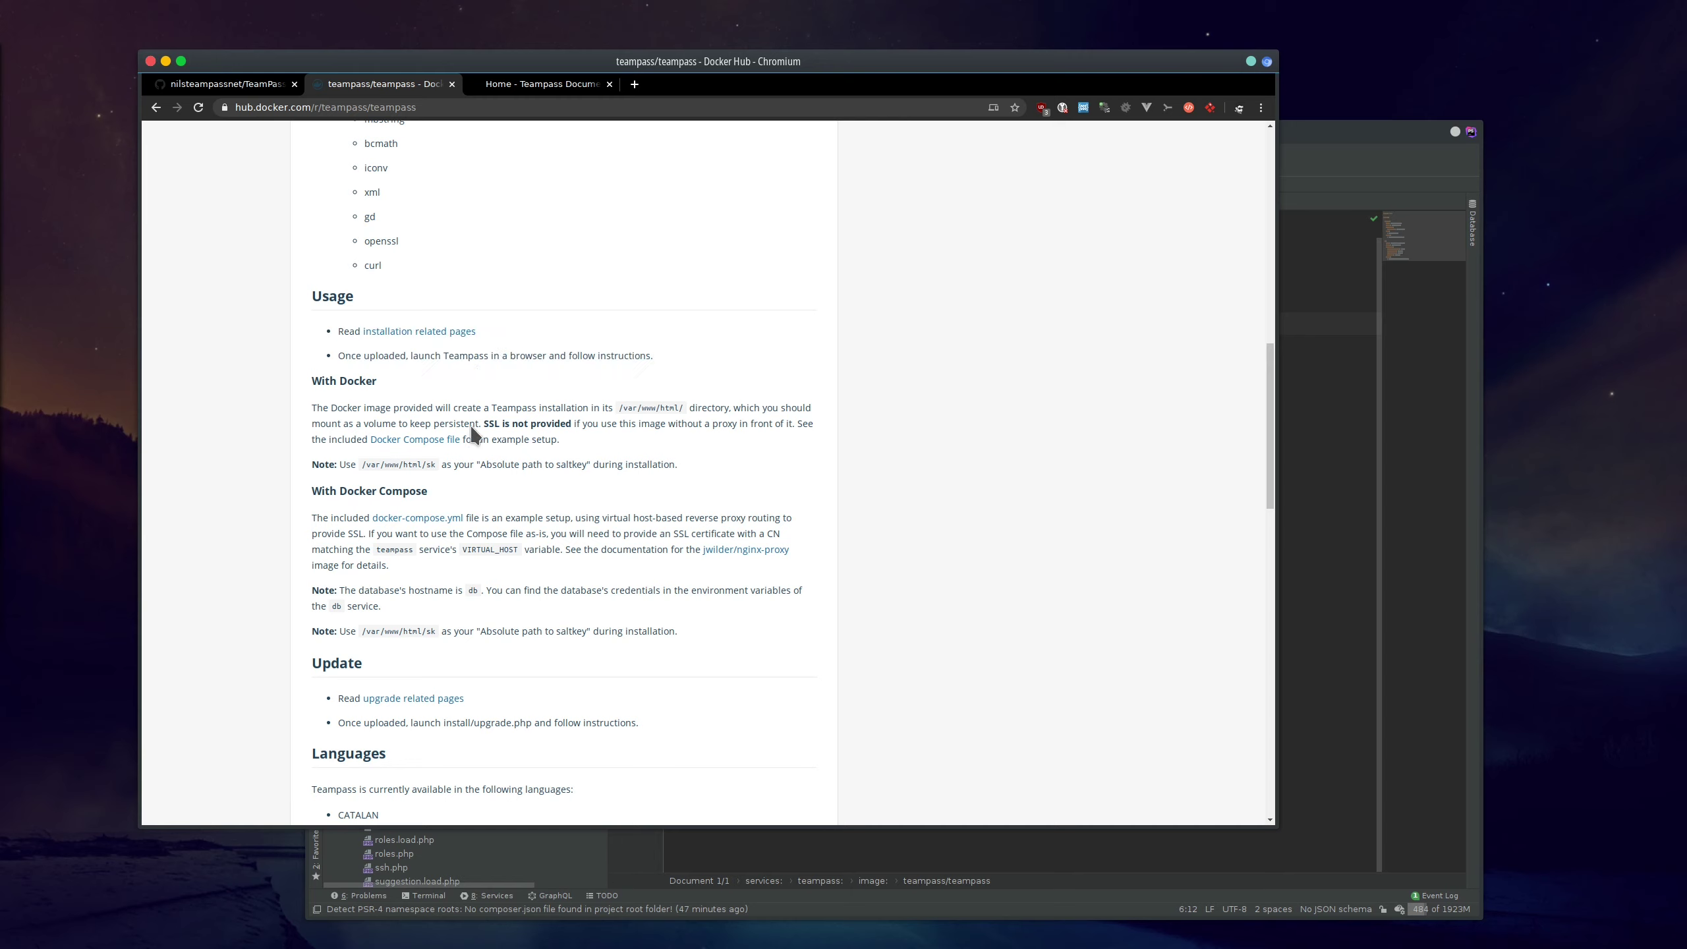
pyautogui.moveTo(481, 425); pyautogui.dragTo(365, 407)
pyautogui.click(768, 433)
pyautogui.scroll(-10, 826, 491)
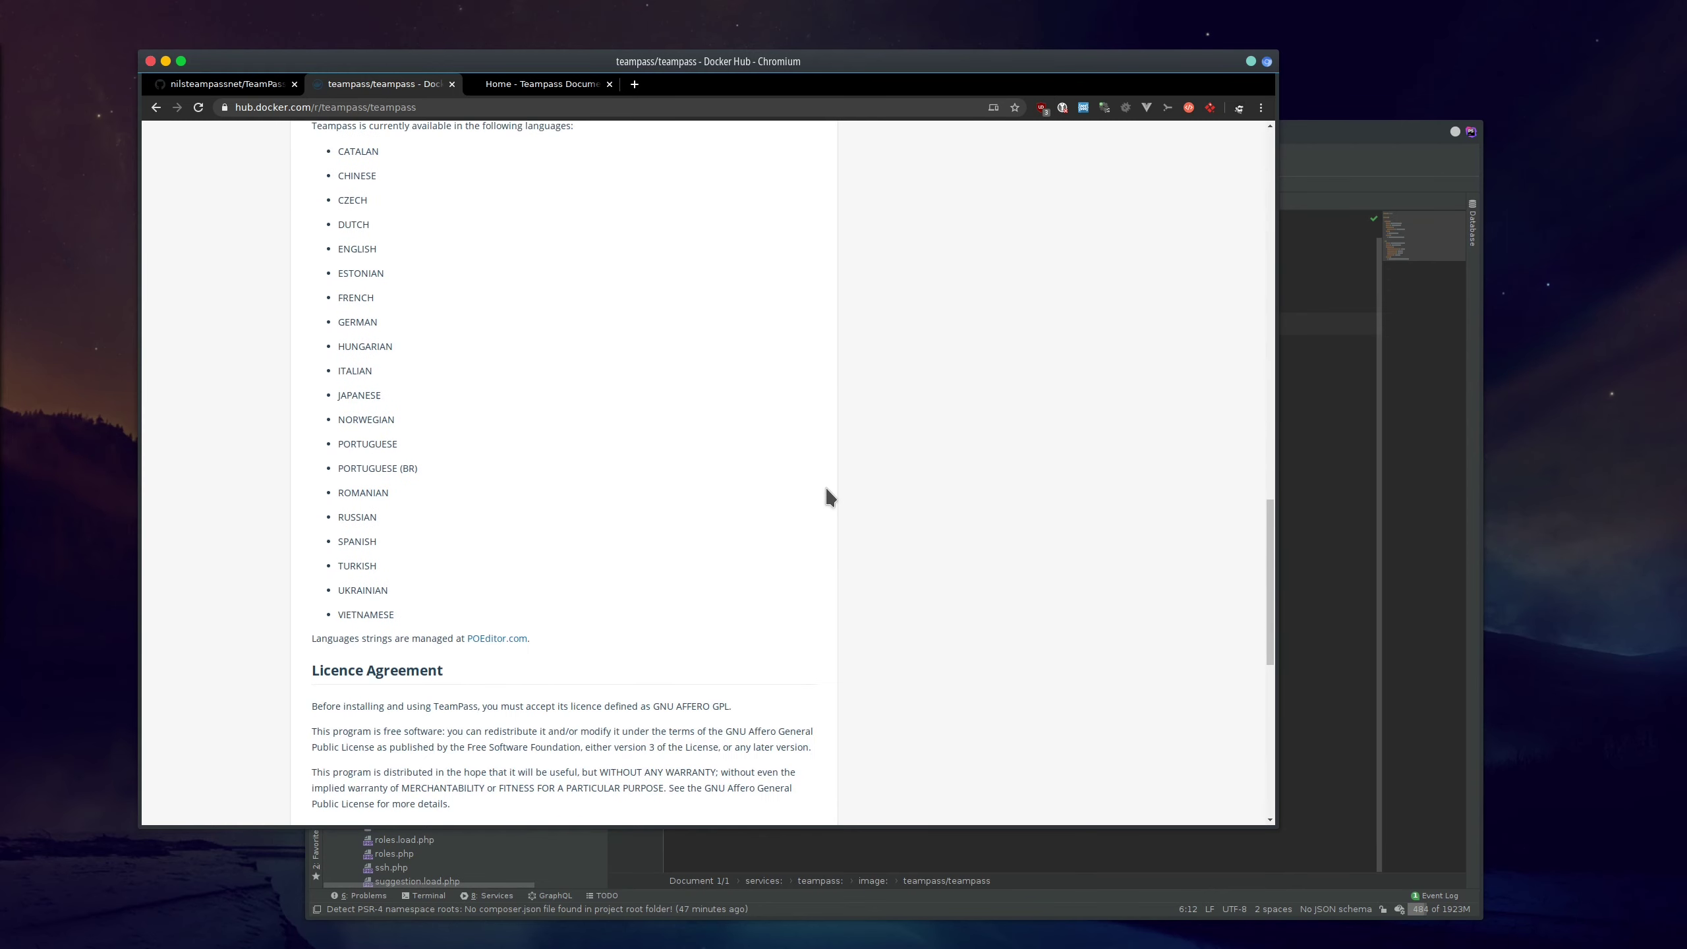
pyautogui.scroll(-5, 459, 588)
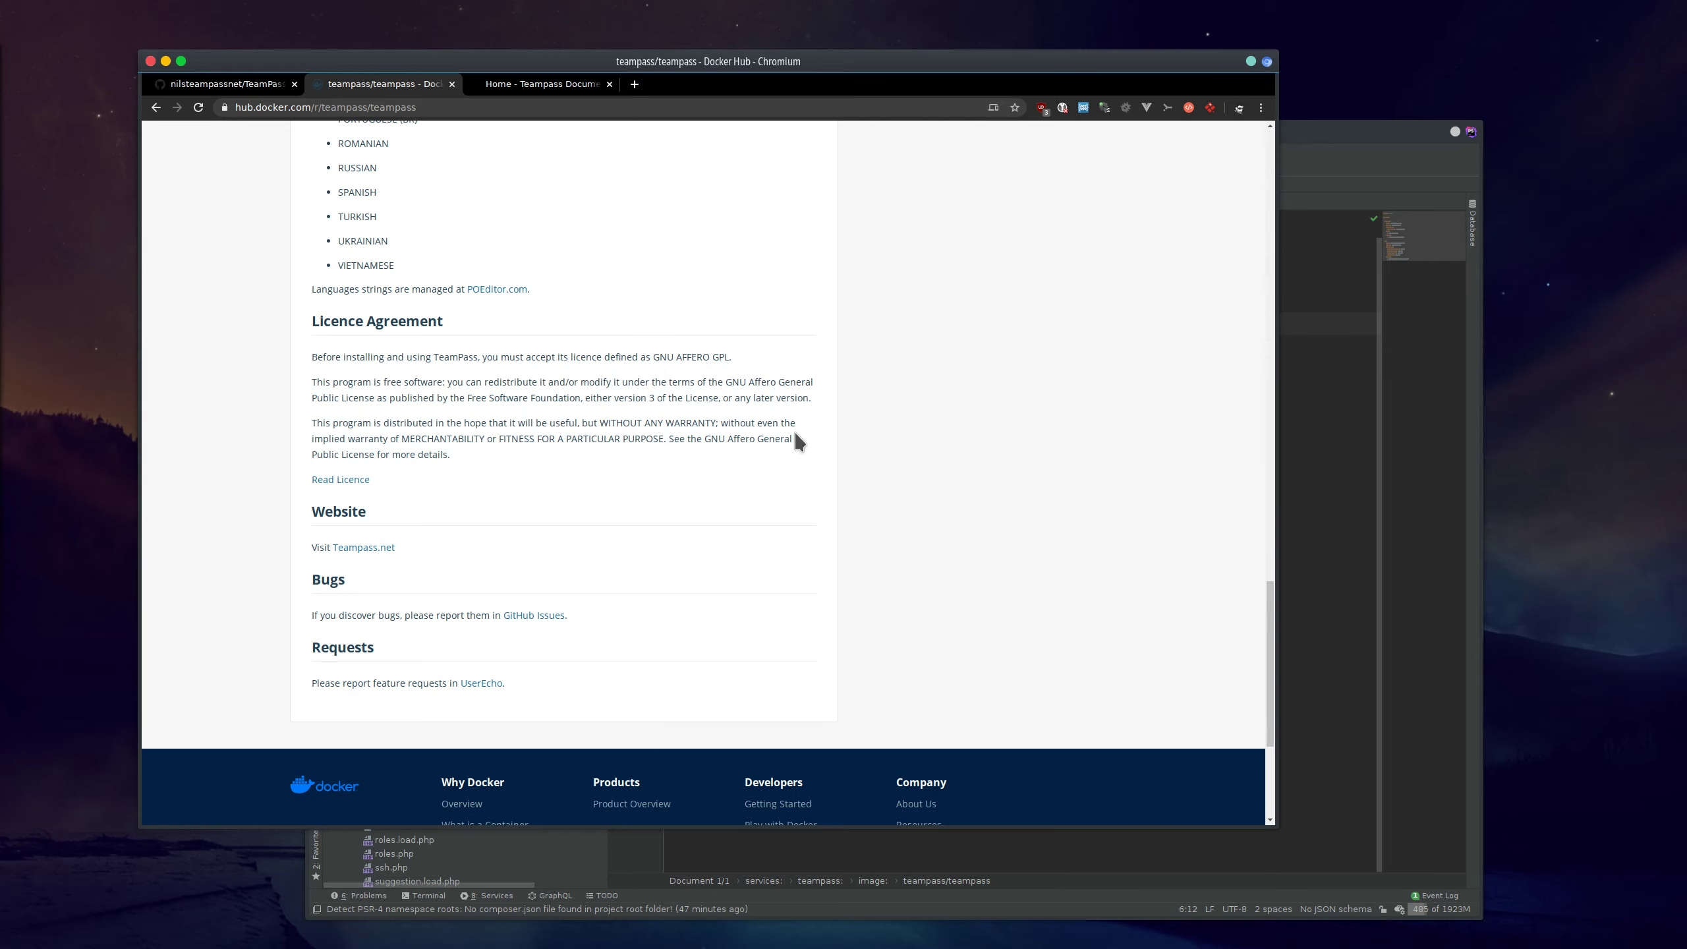
pyautogui.scroll(4, 993, 590)
pyautogui.scroll(-4, 664, 558)
pyautogui.scroll(15, 1183, 596)
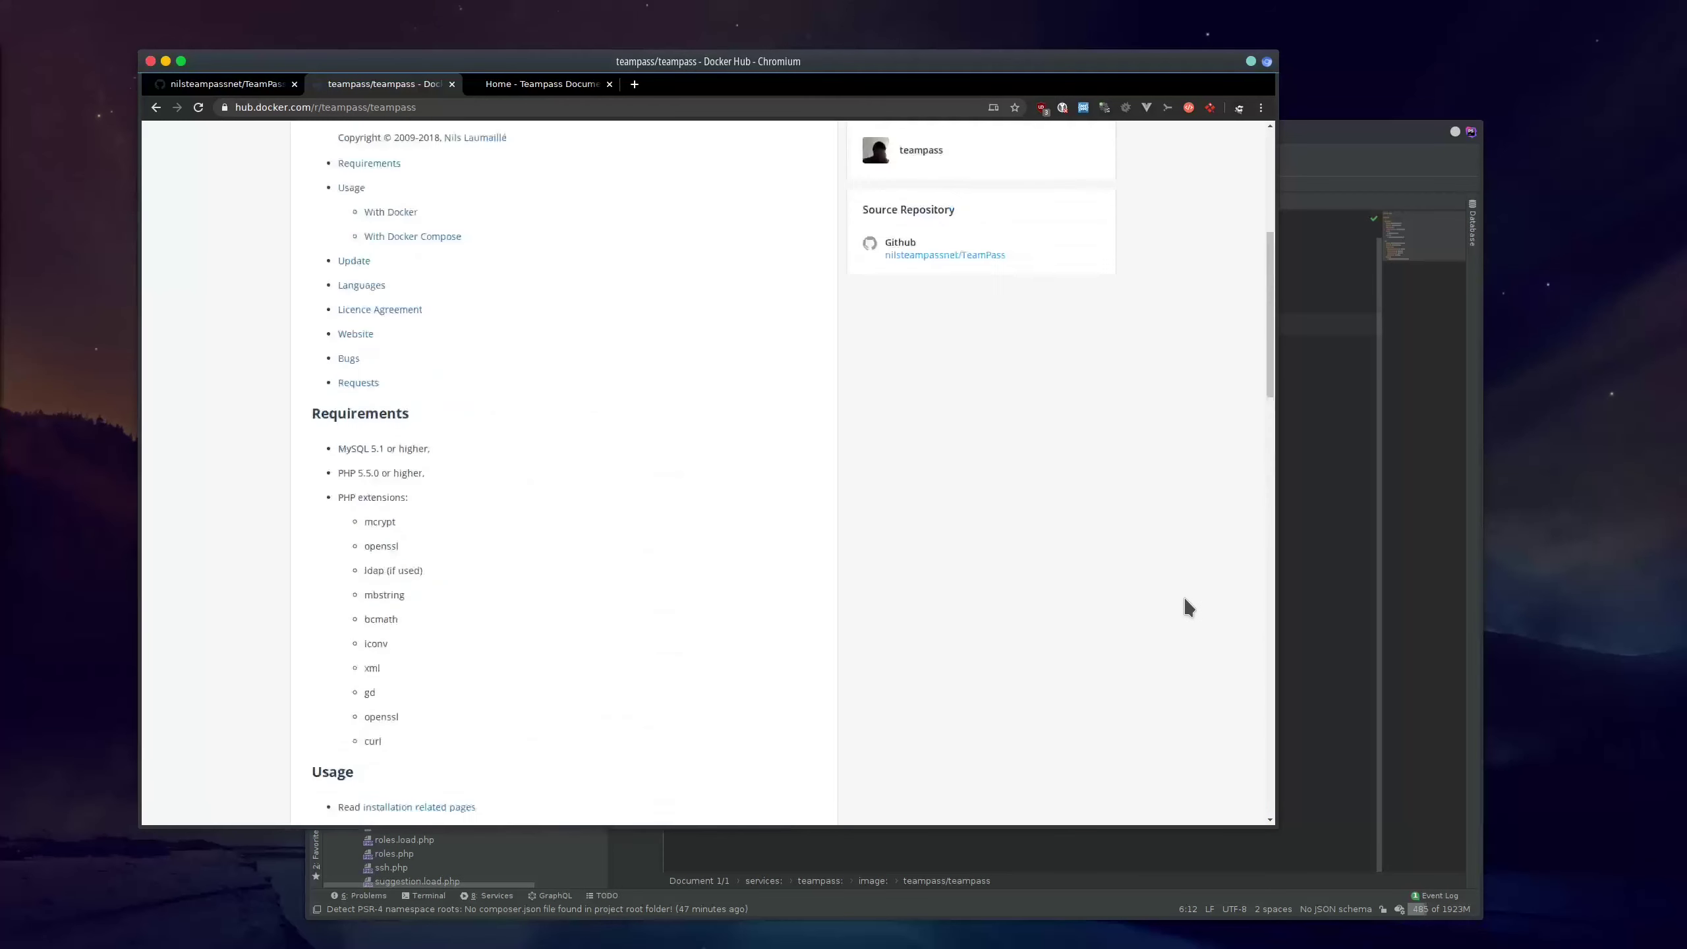
pyautogui.scroll(5, 1187, 606)
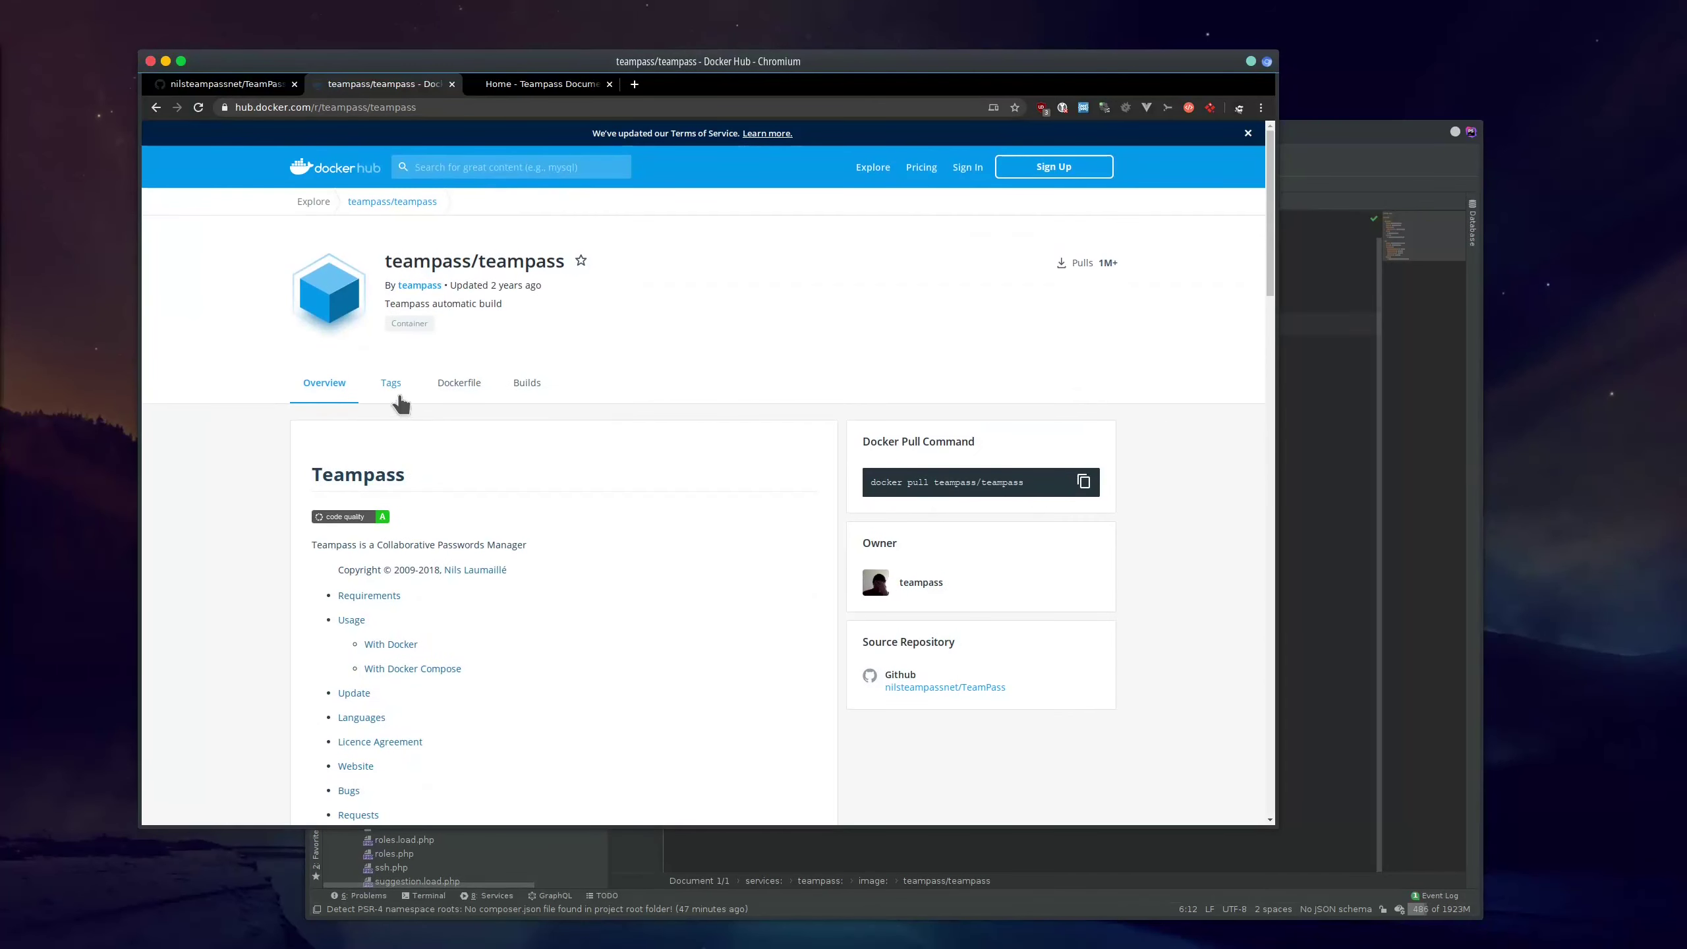
pyautogui.click(396, 389)
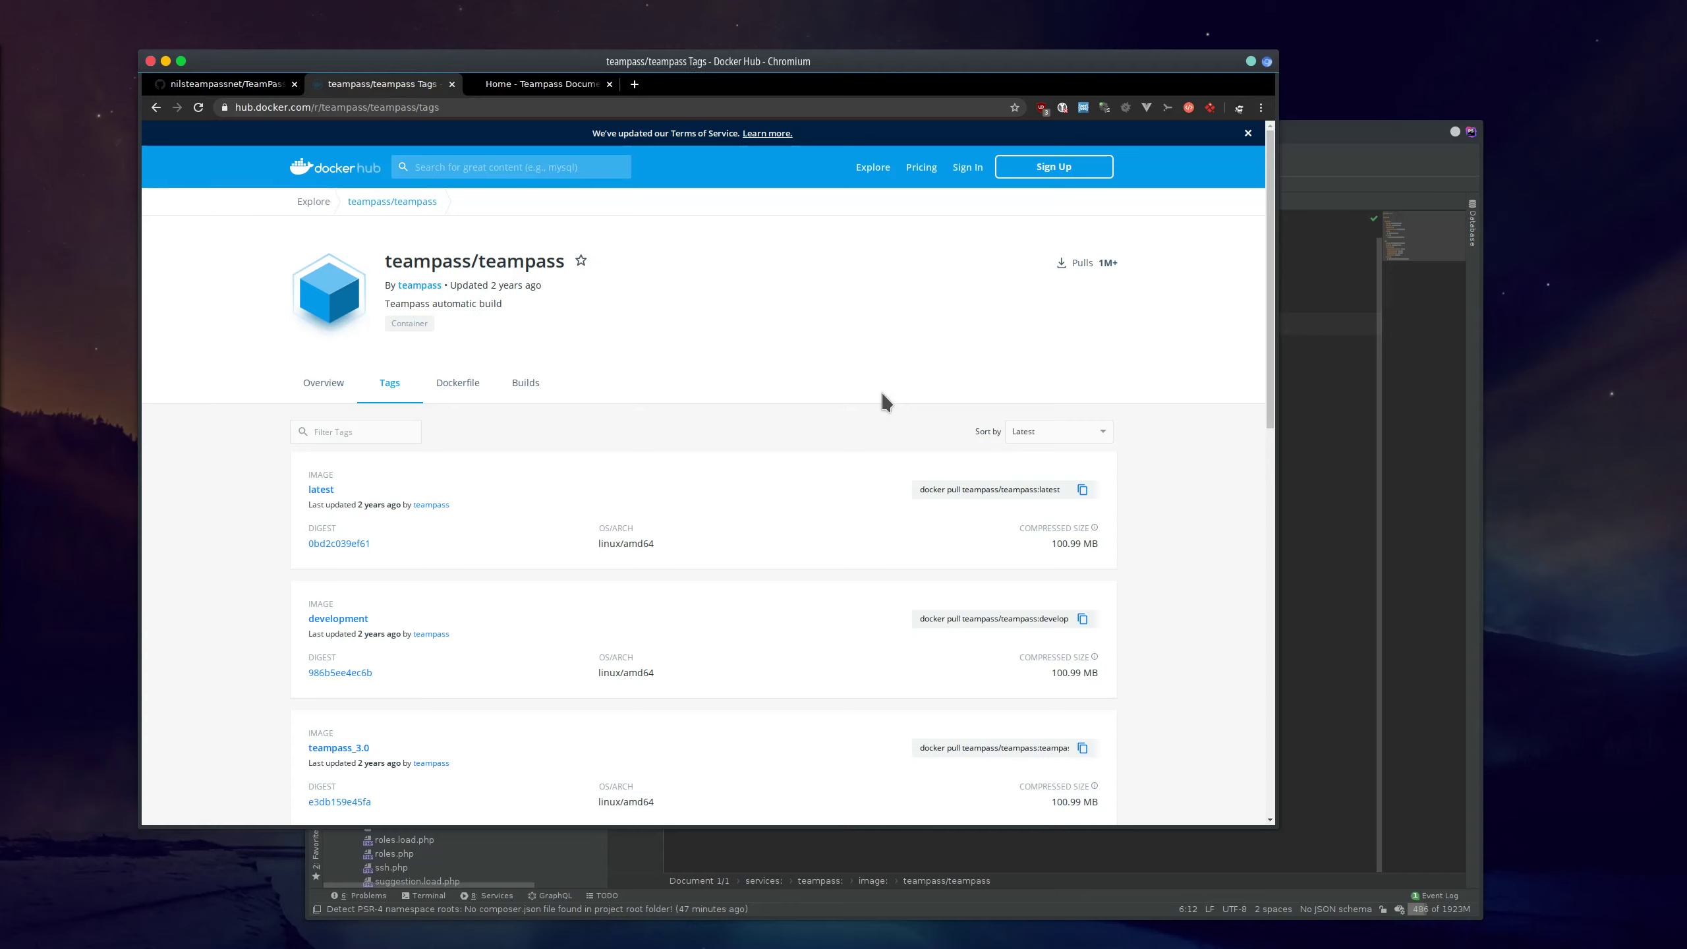
pyautogui.moveTo(450, 286); pyautogui.dragTo(522, 291)
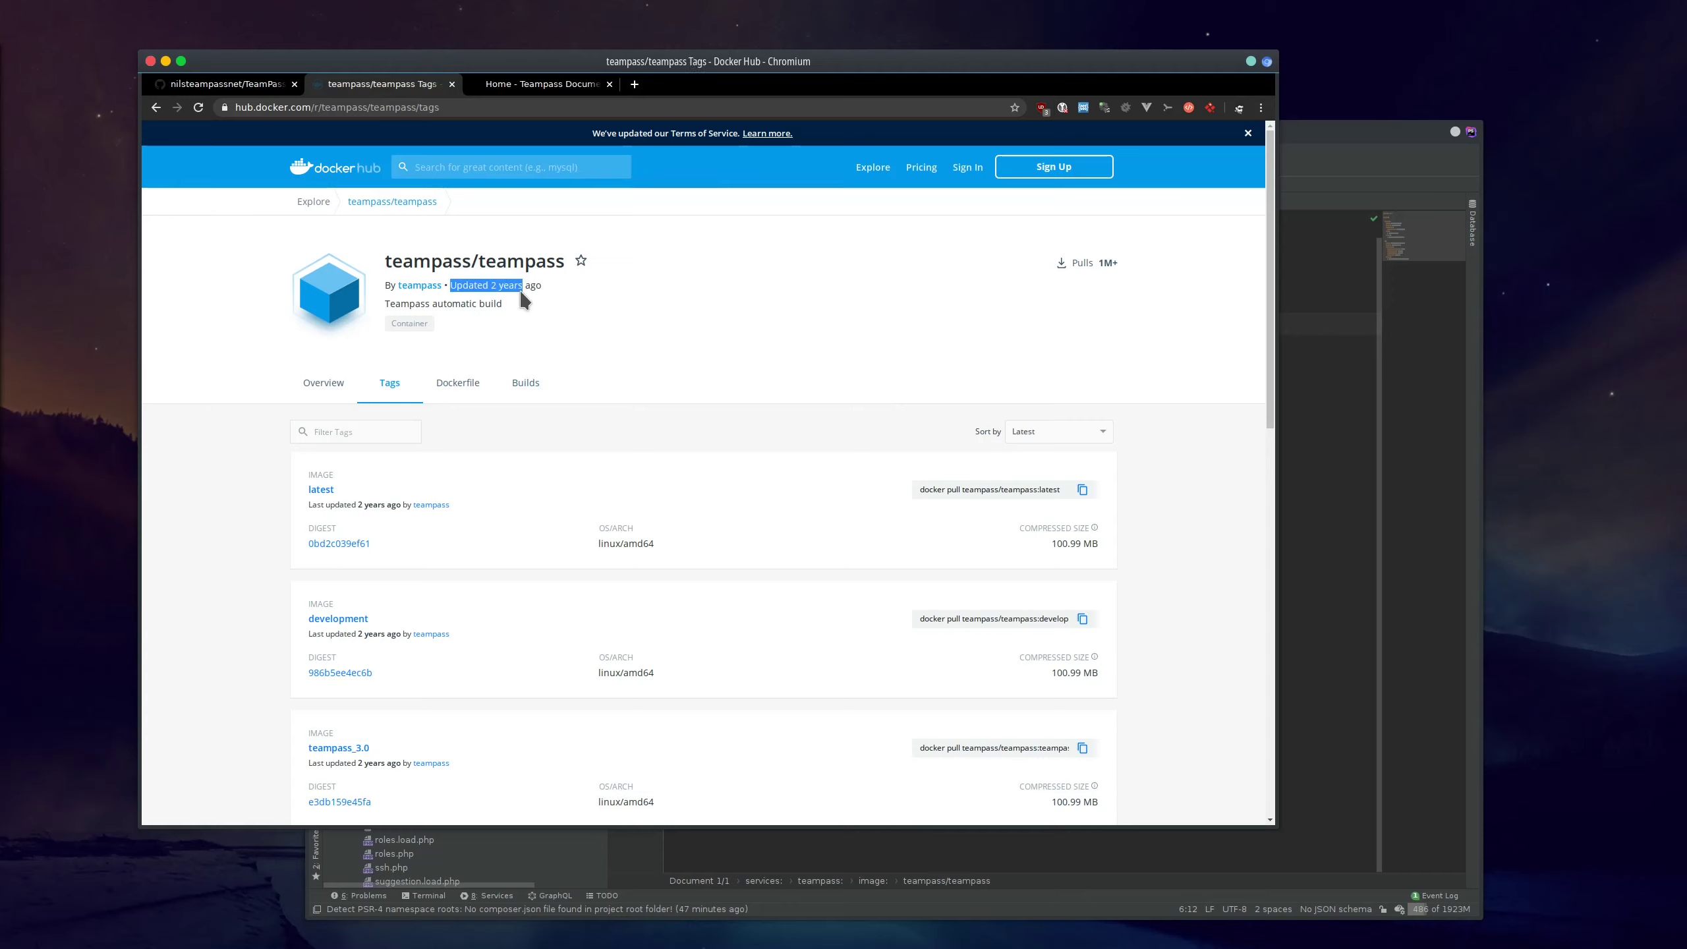
pyautogui.click(705, 325)
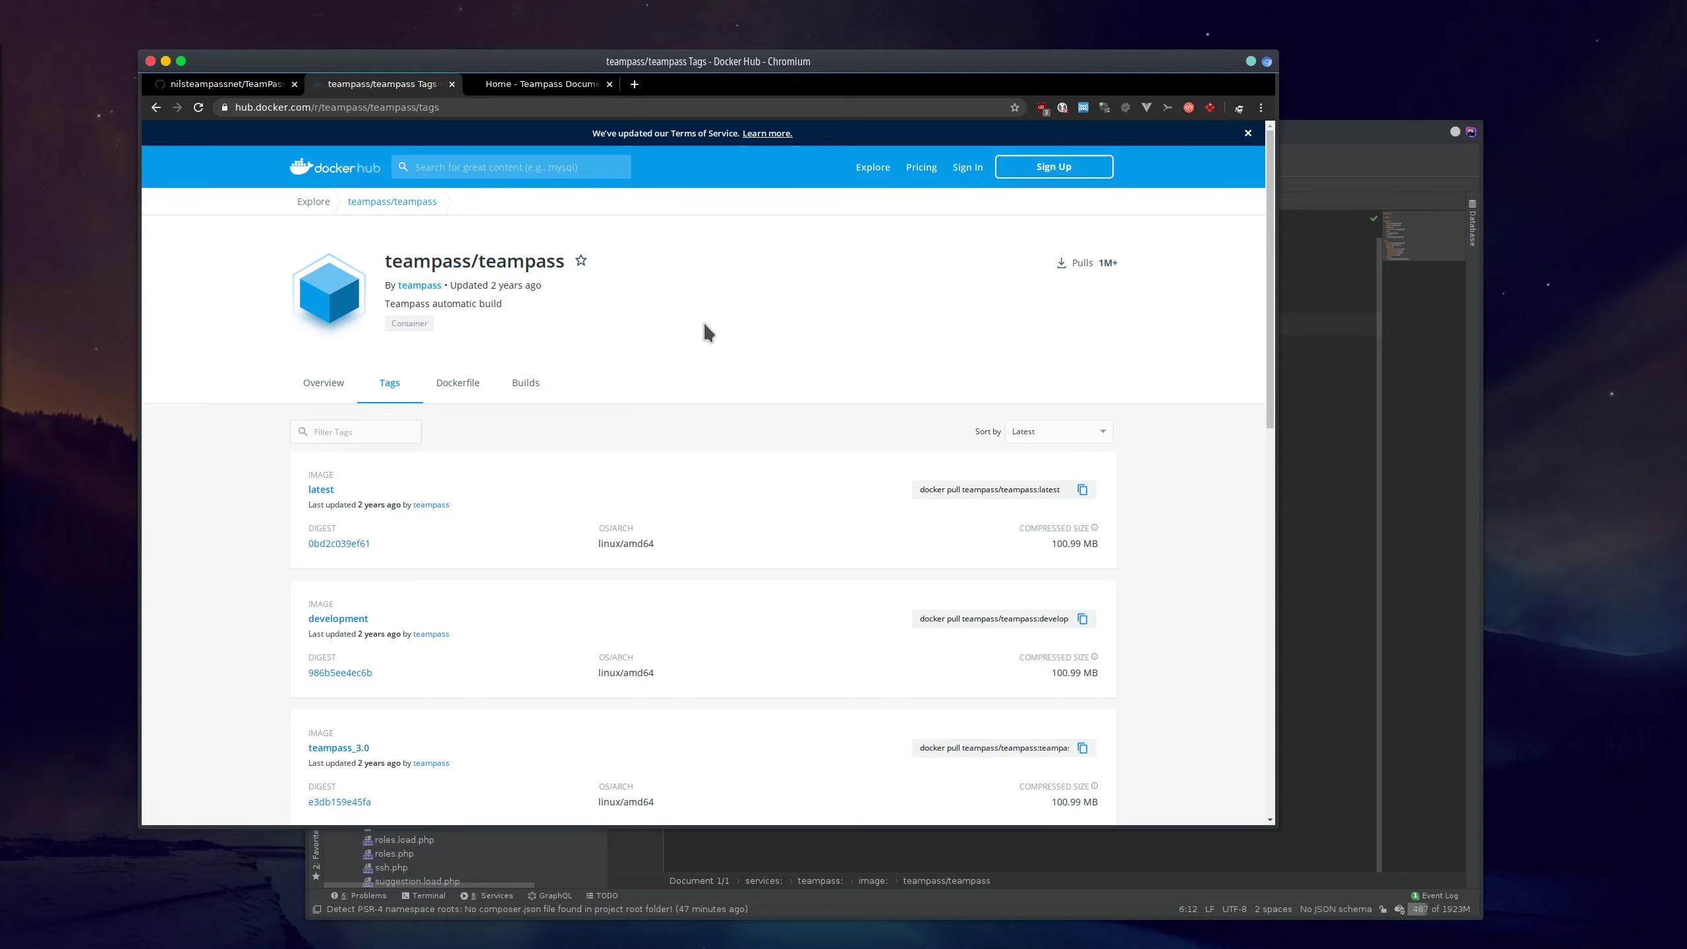
pyautogui.scroll(-2, 705, 325)
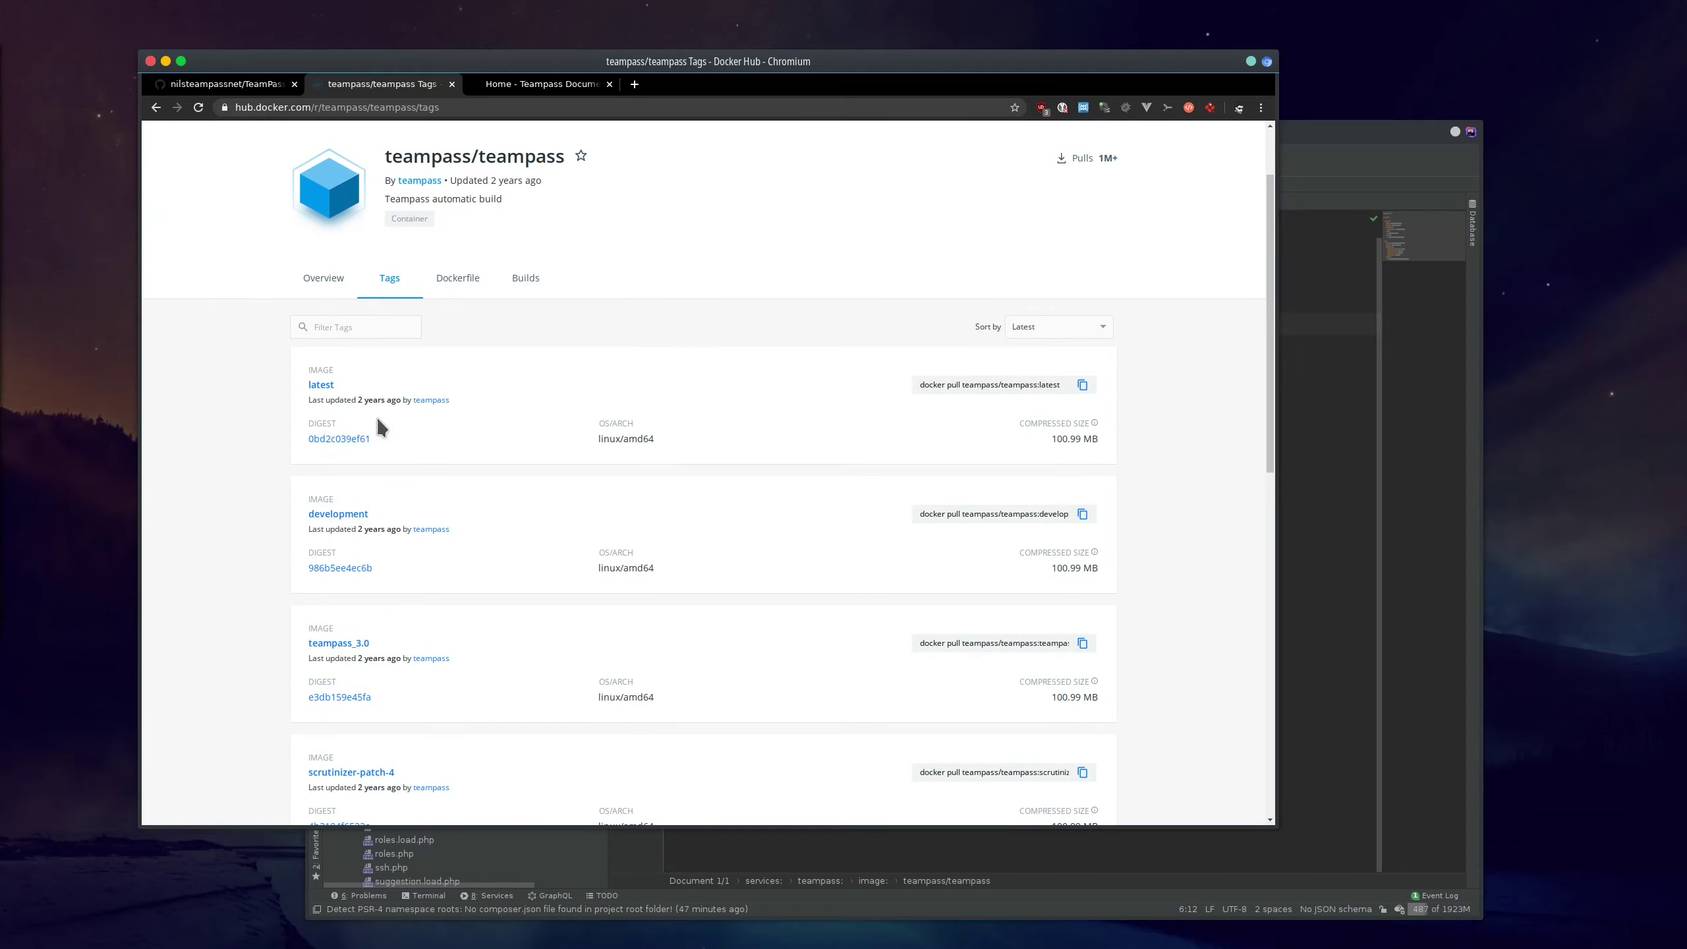
pyautogui.scroll(-2, 382, 438)
pyautogui.scroll(2, 657, 452)
pyautogui.click(248, 84)
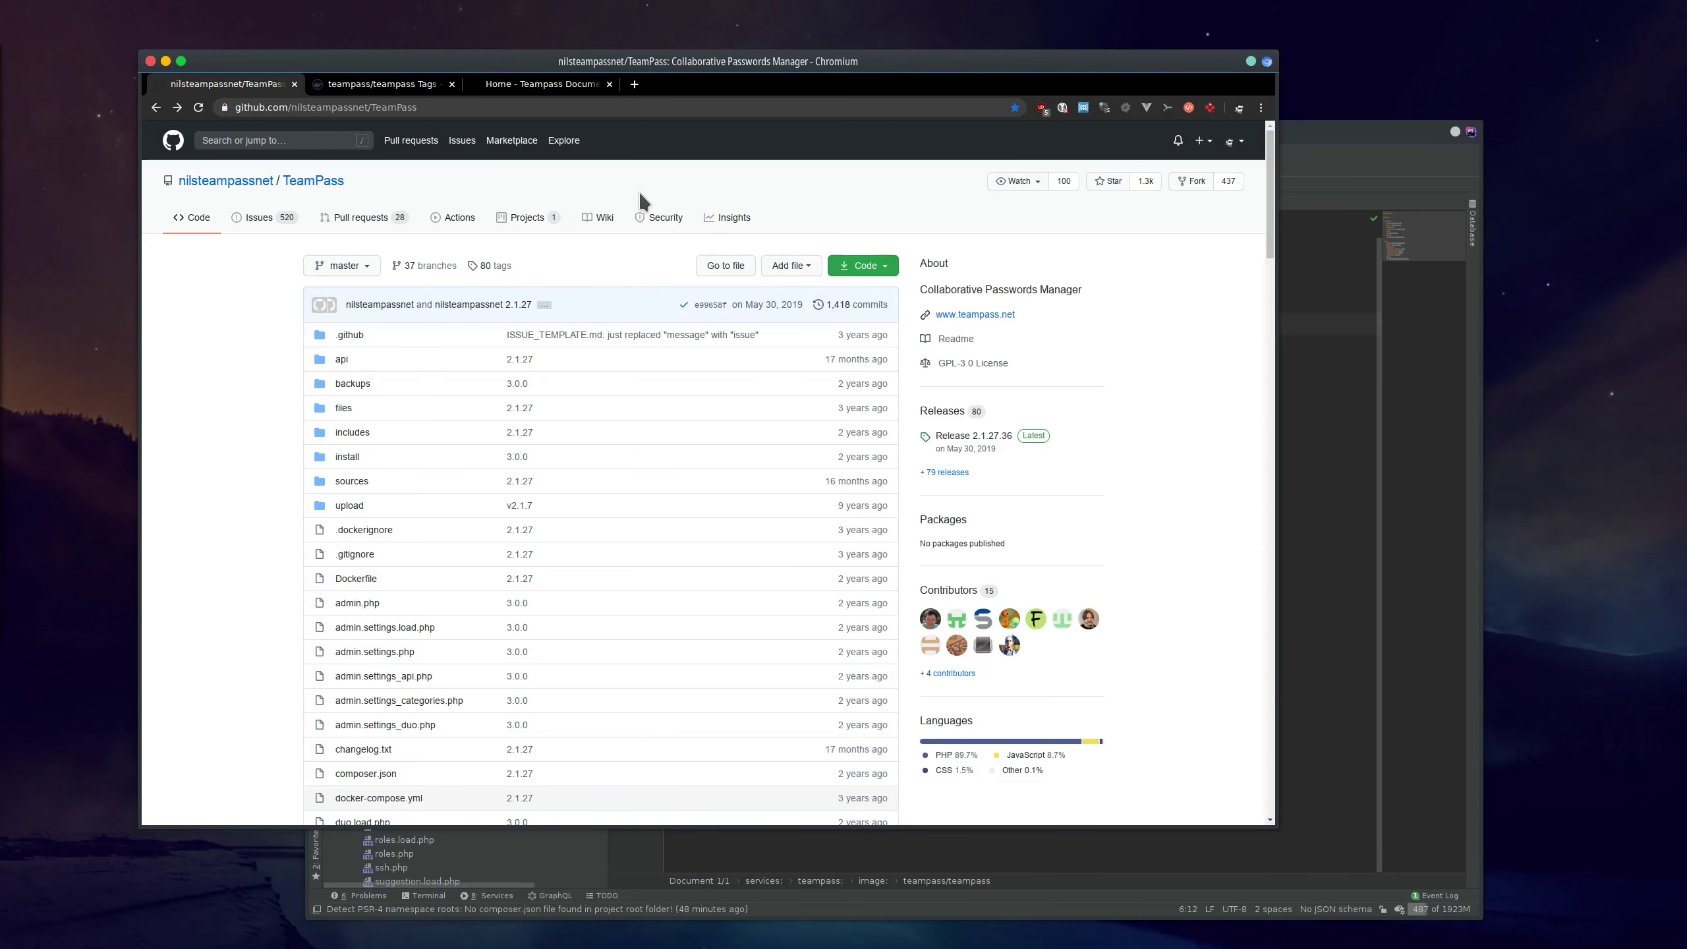
pyautogui.click(389, 85)
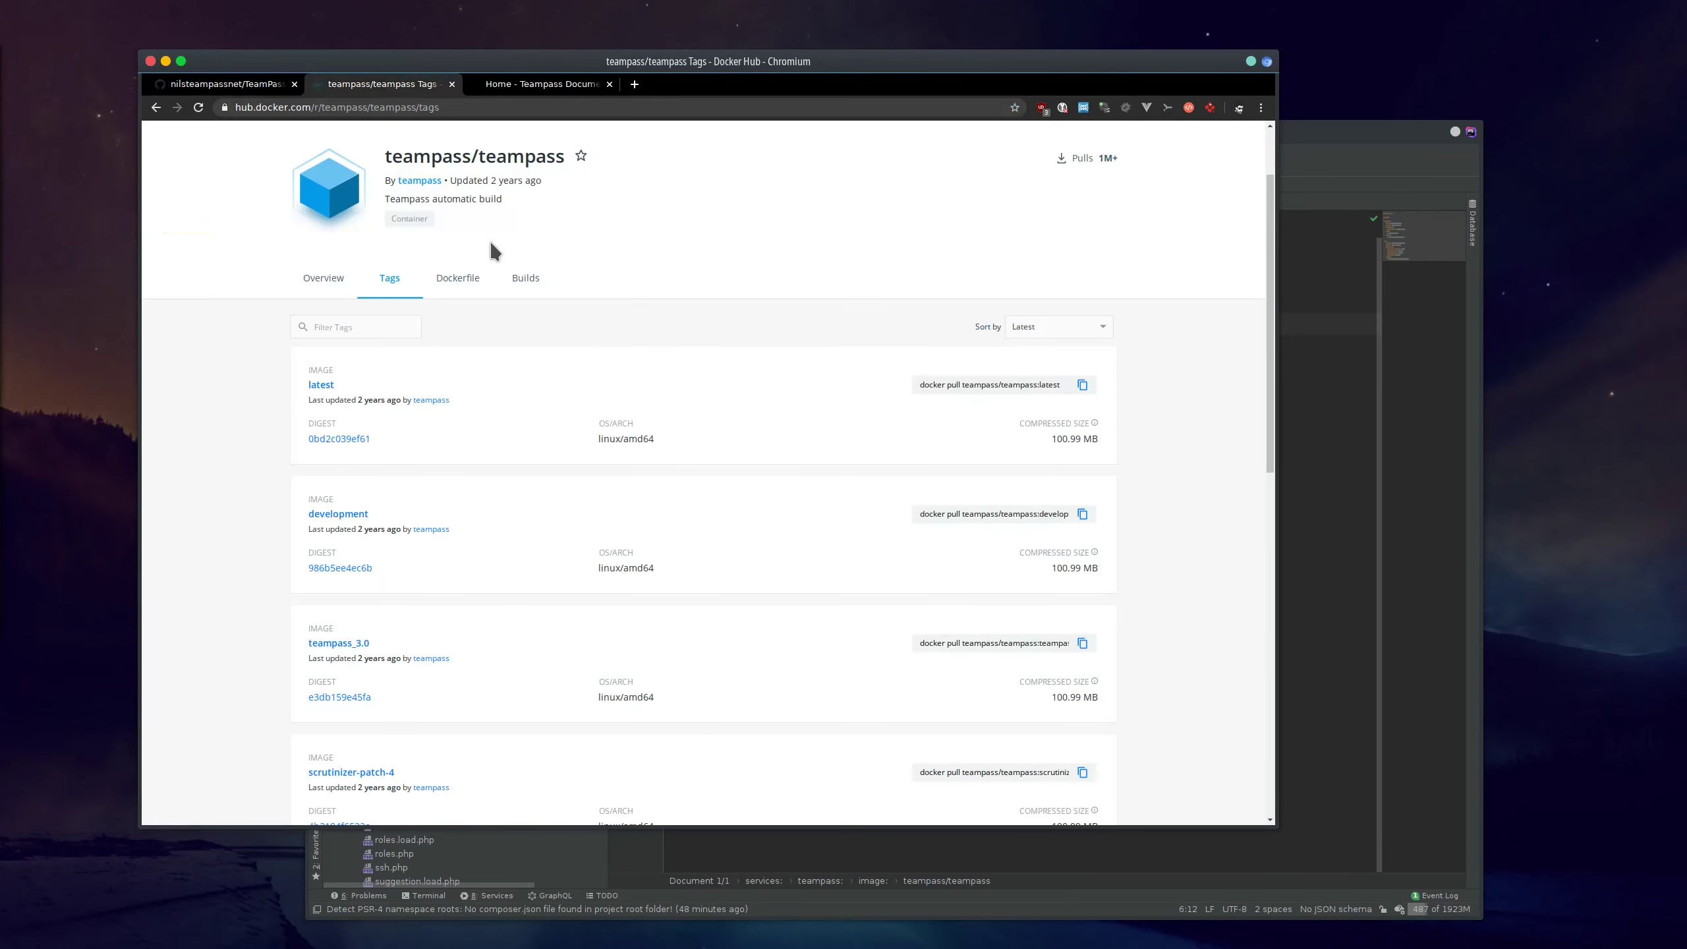
pyautogui.scroll(-10, 471, 625)
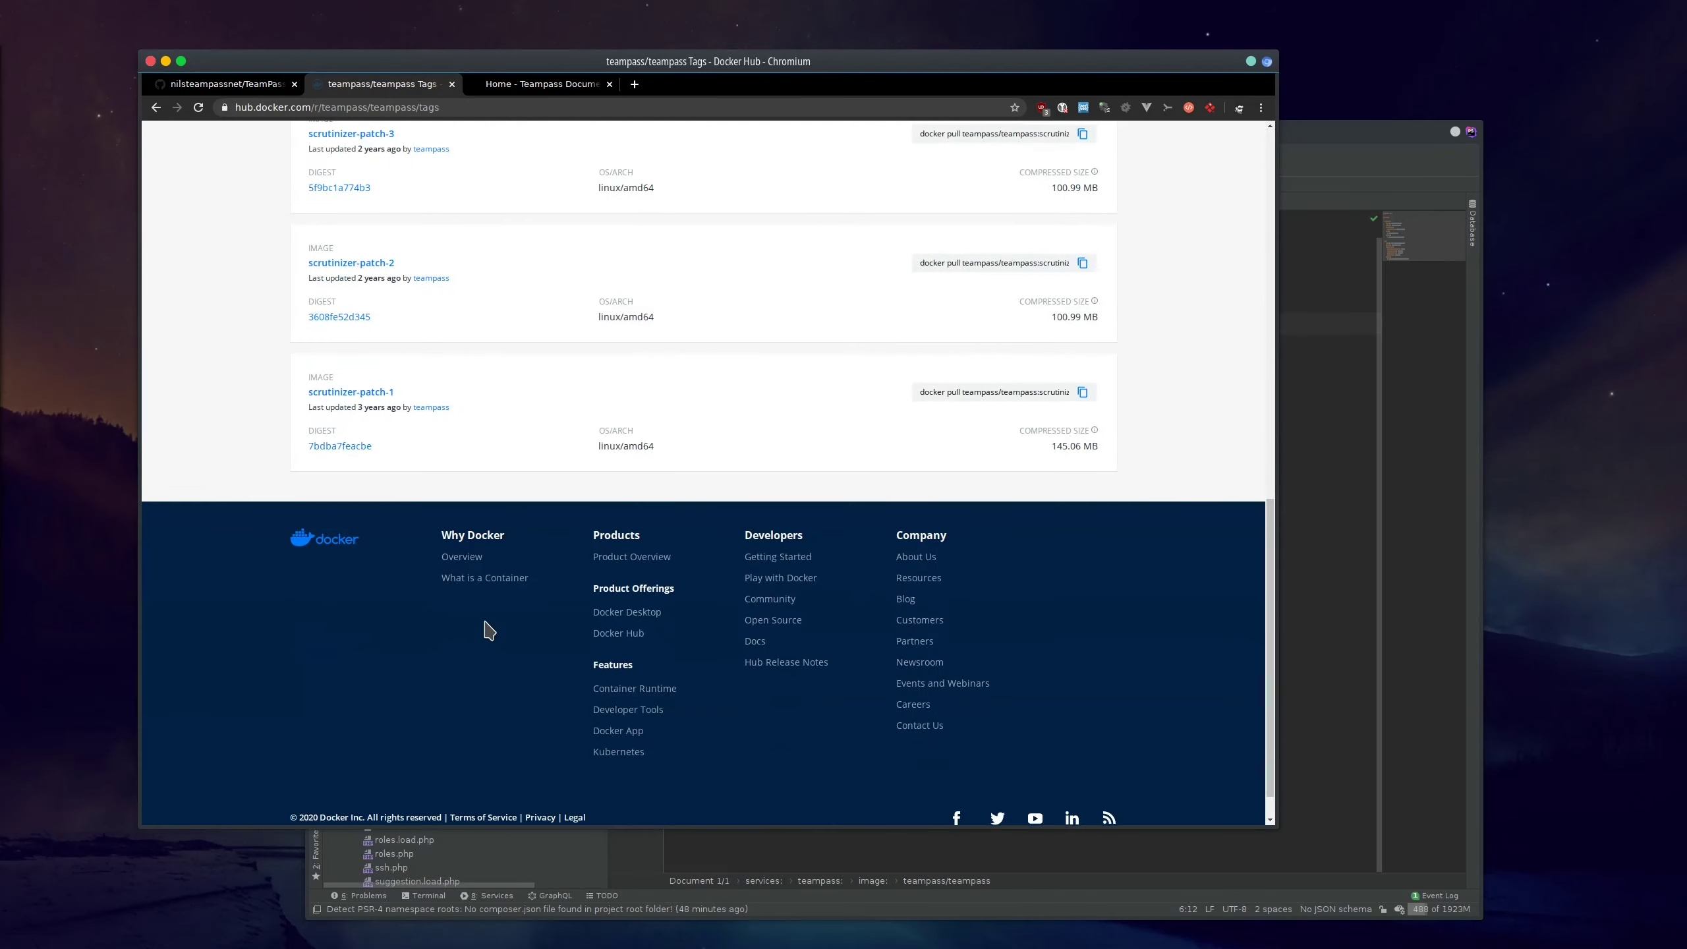
pyautogui.scroll(10, 489, 630)
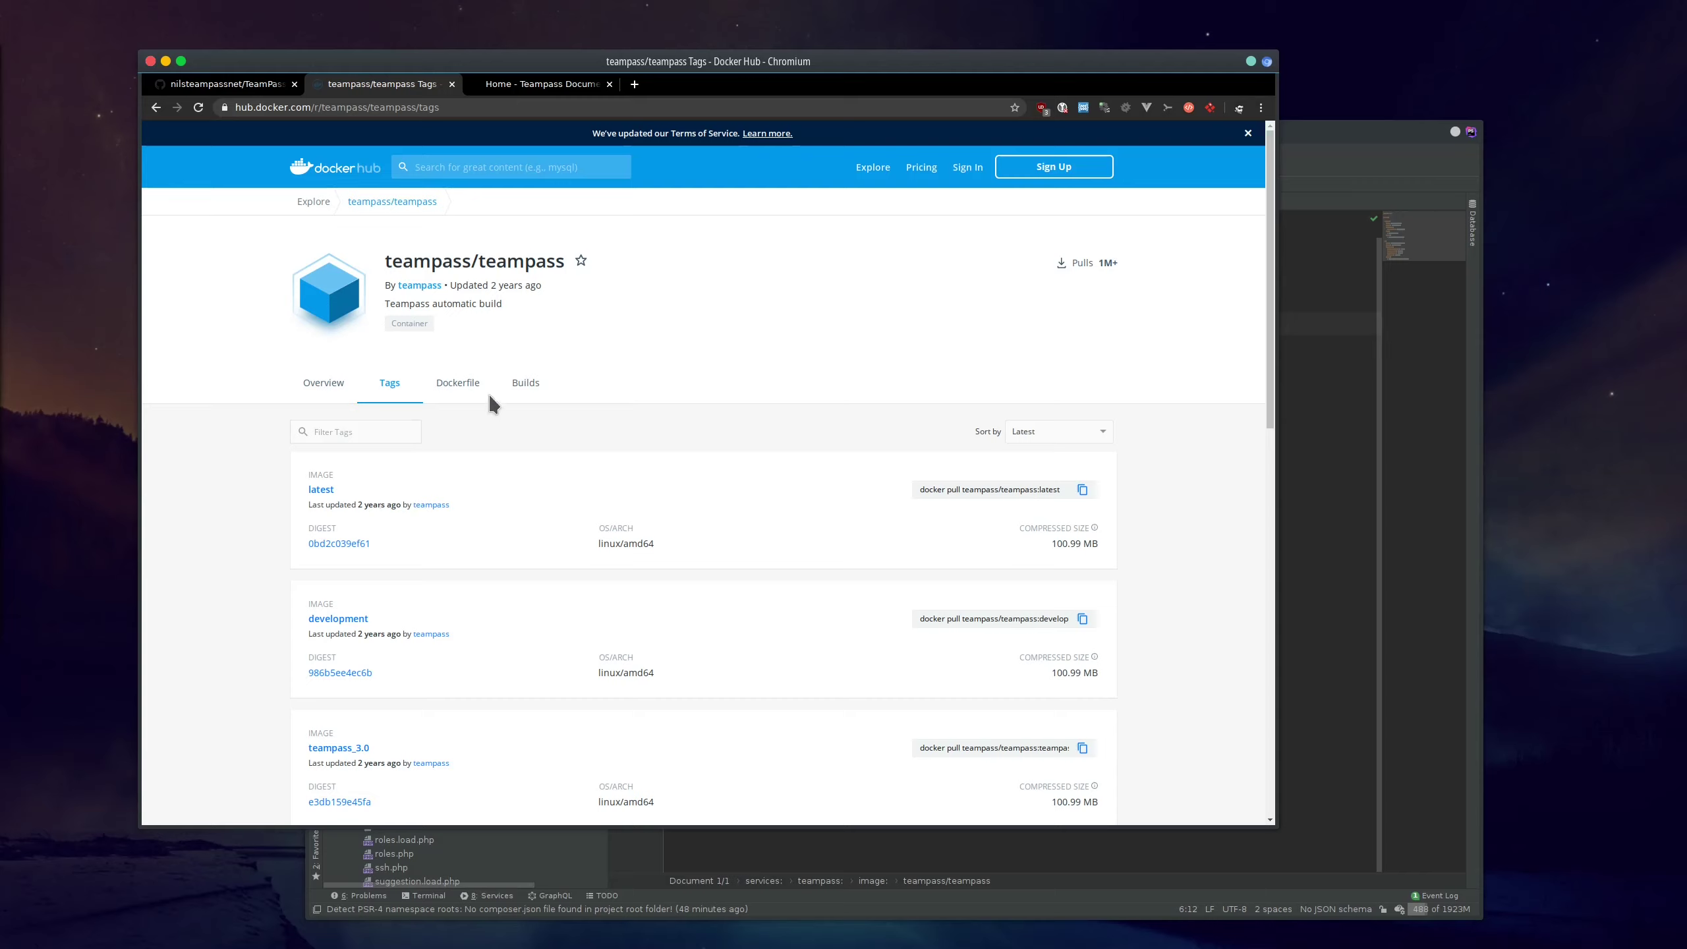
pyautogui.click(535, 383)
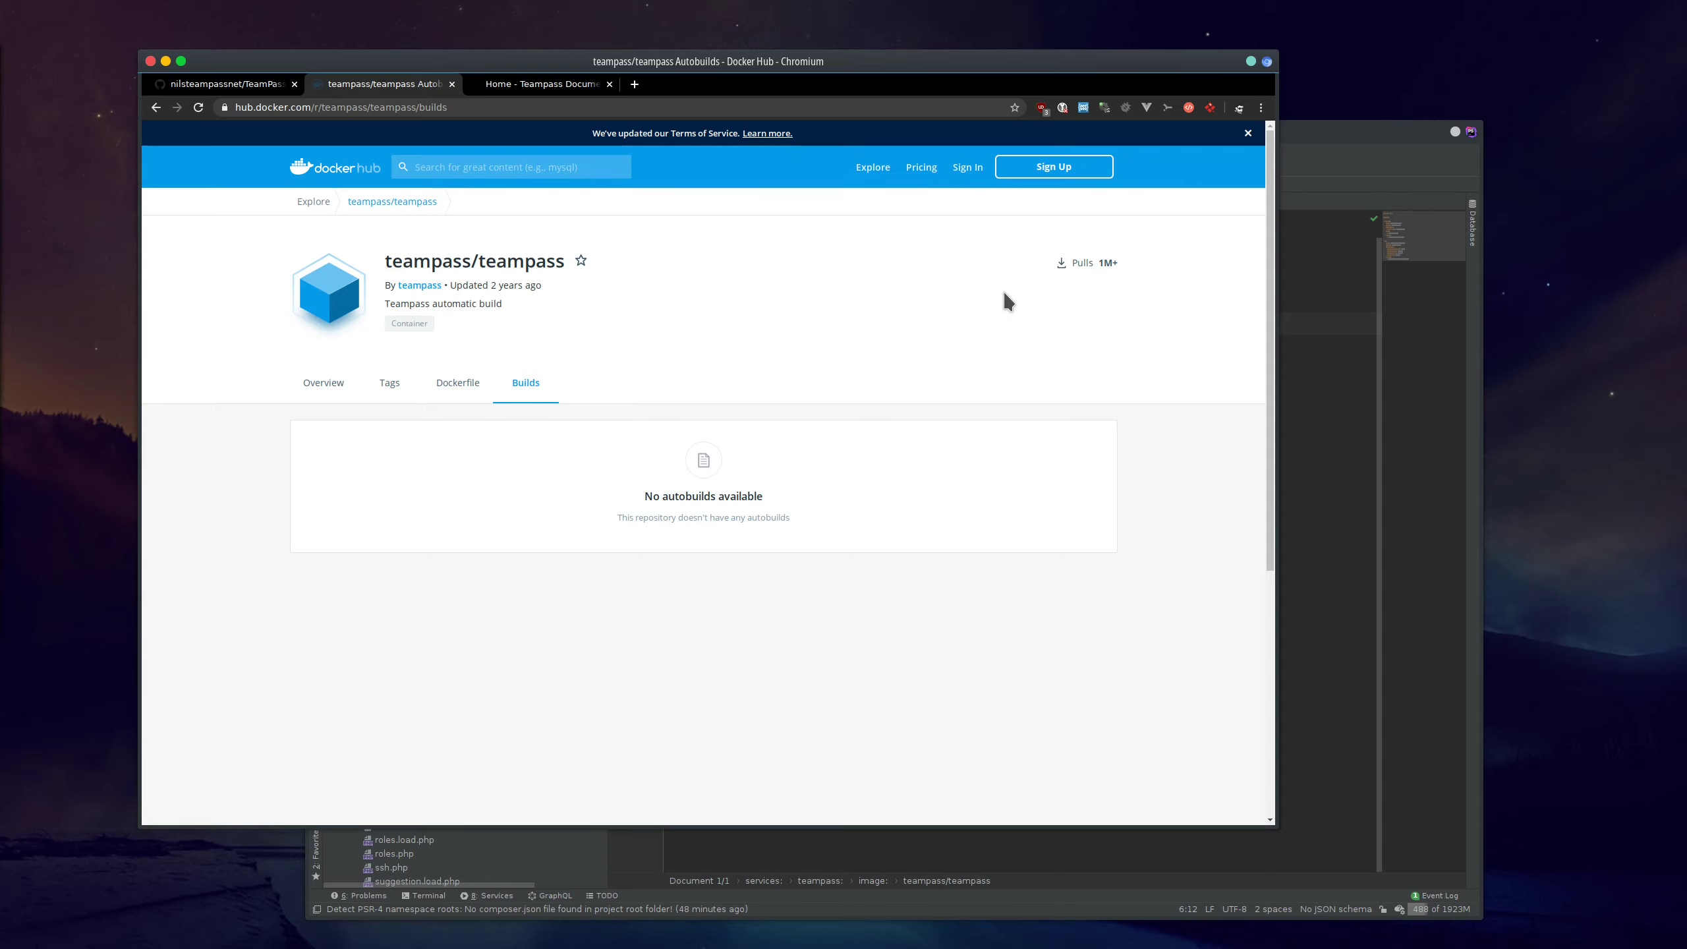
pyautogui.moveTo(1120, 267); pyautogui.dragTo(1054, 263)
pyautogui.click(1086, 280)
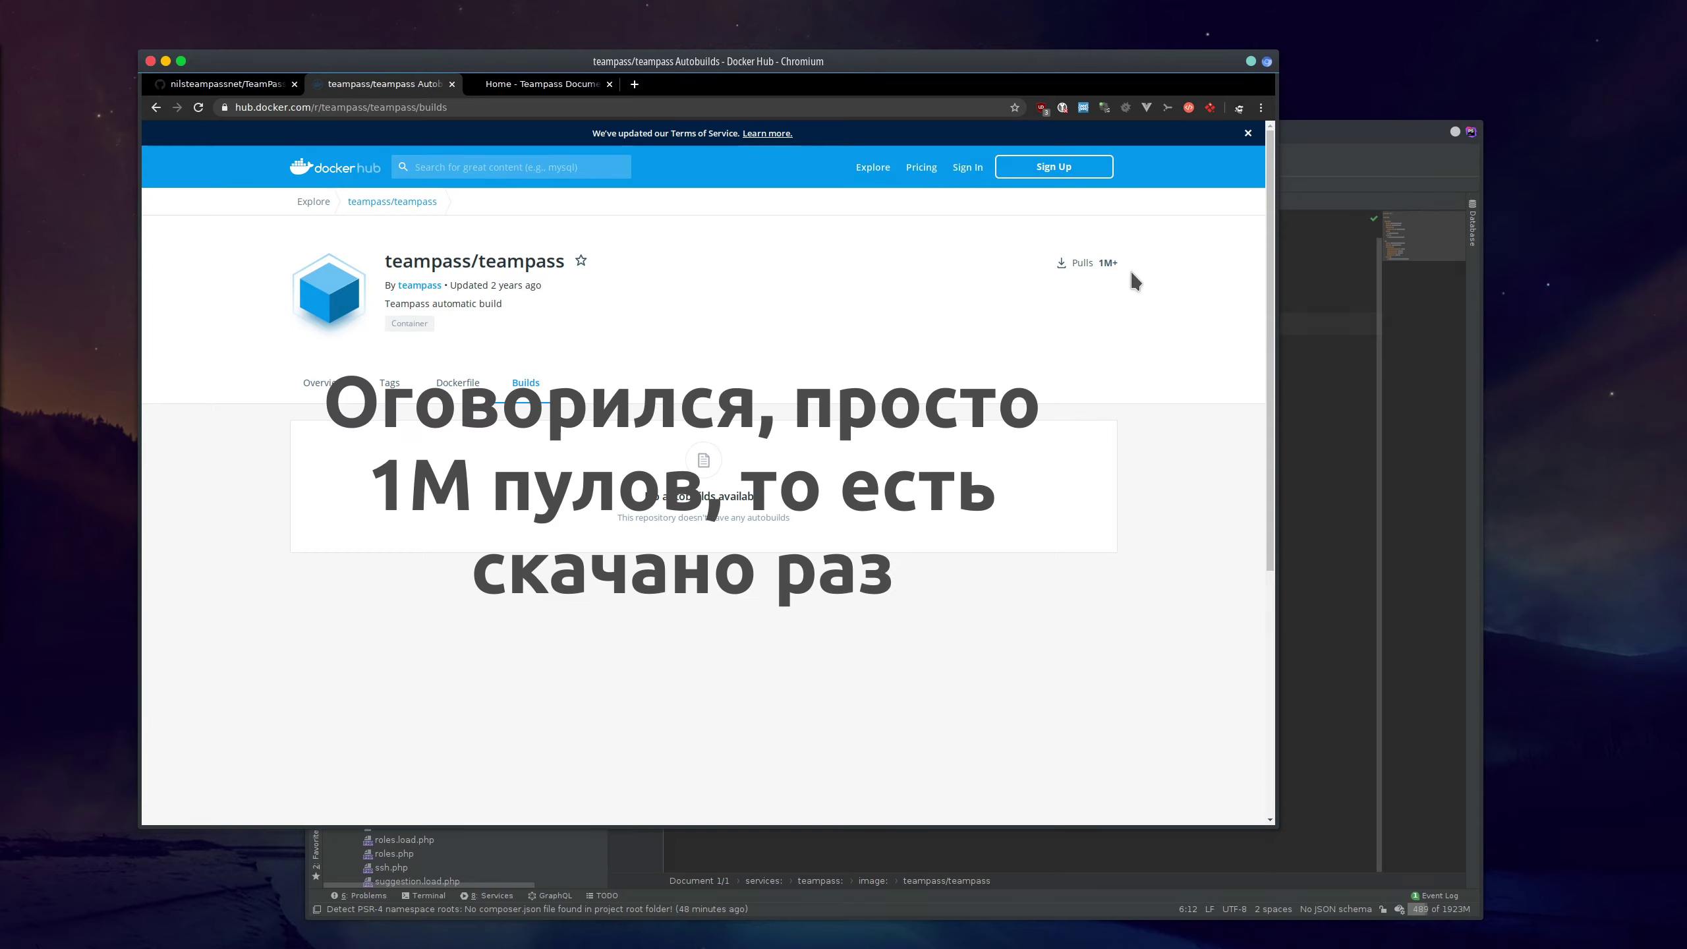
pyautogui.click(314, 383)
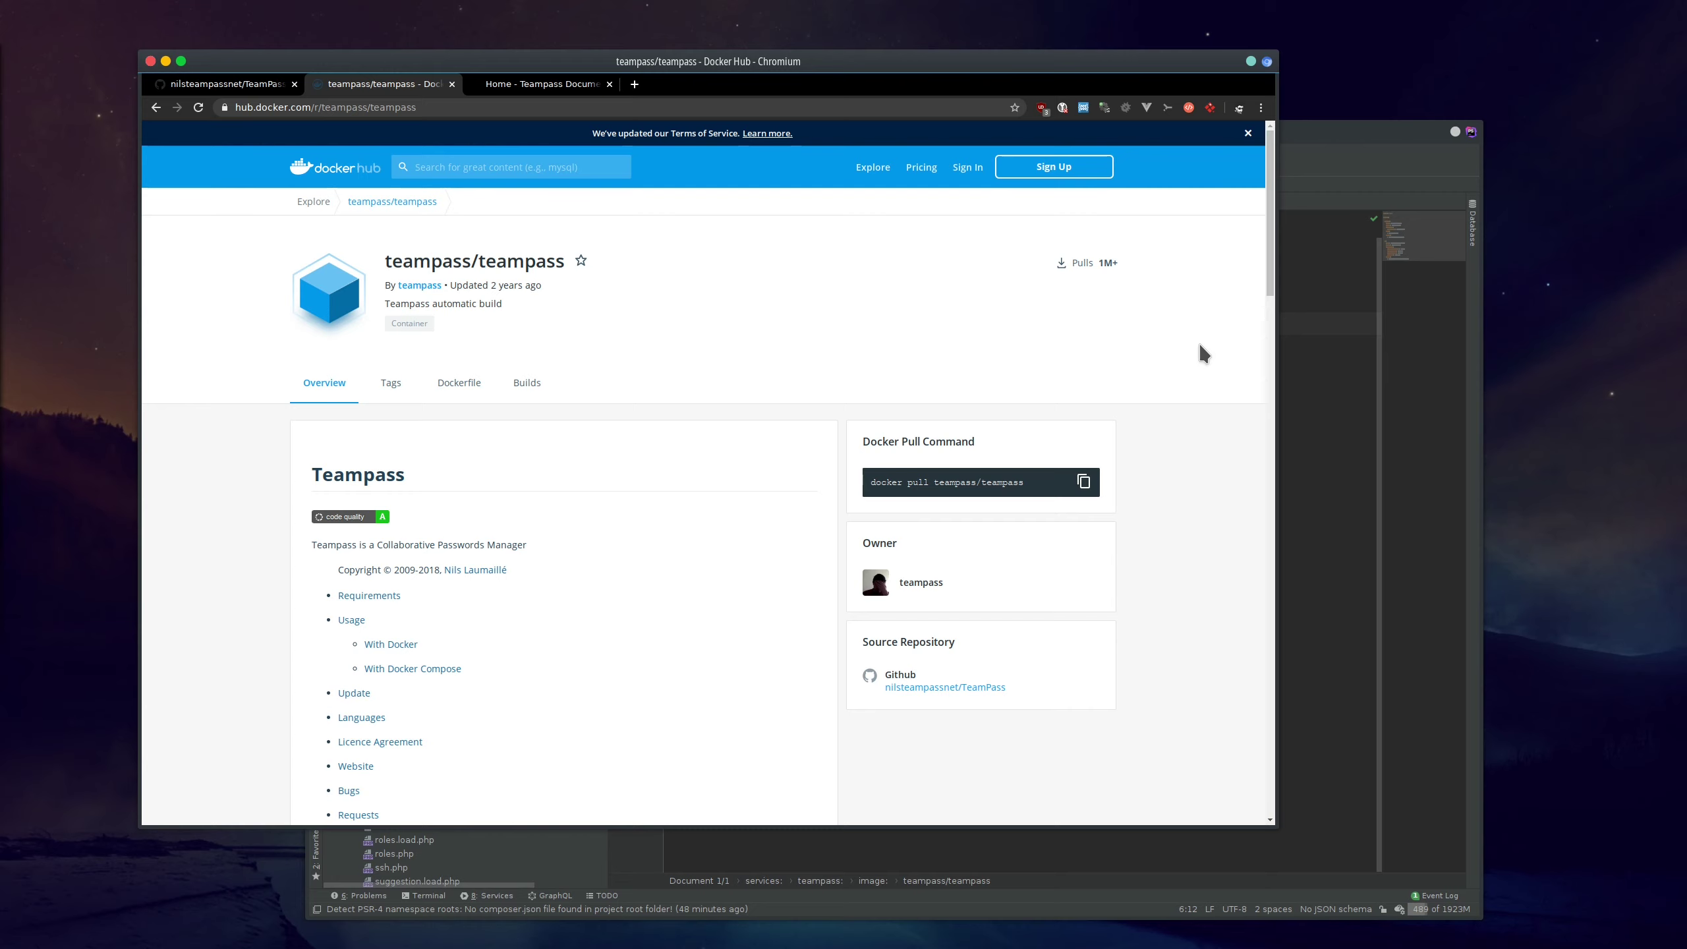
# Scroll the Docker Hub overview, then switch to the TeamPass GitHub repository tab.
pyautogui.scroll(-10, 1199, 345)
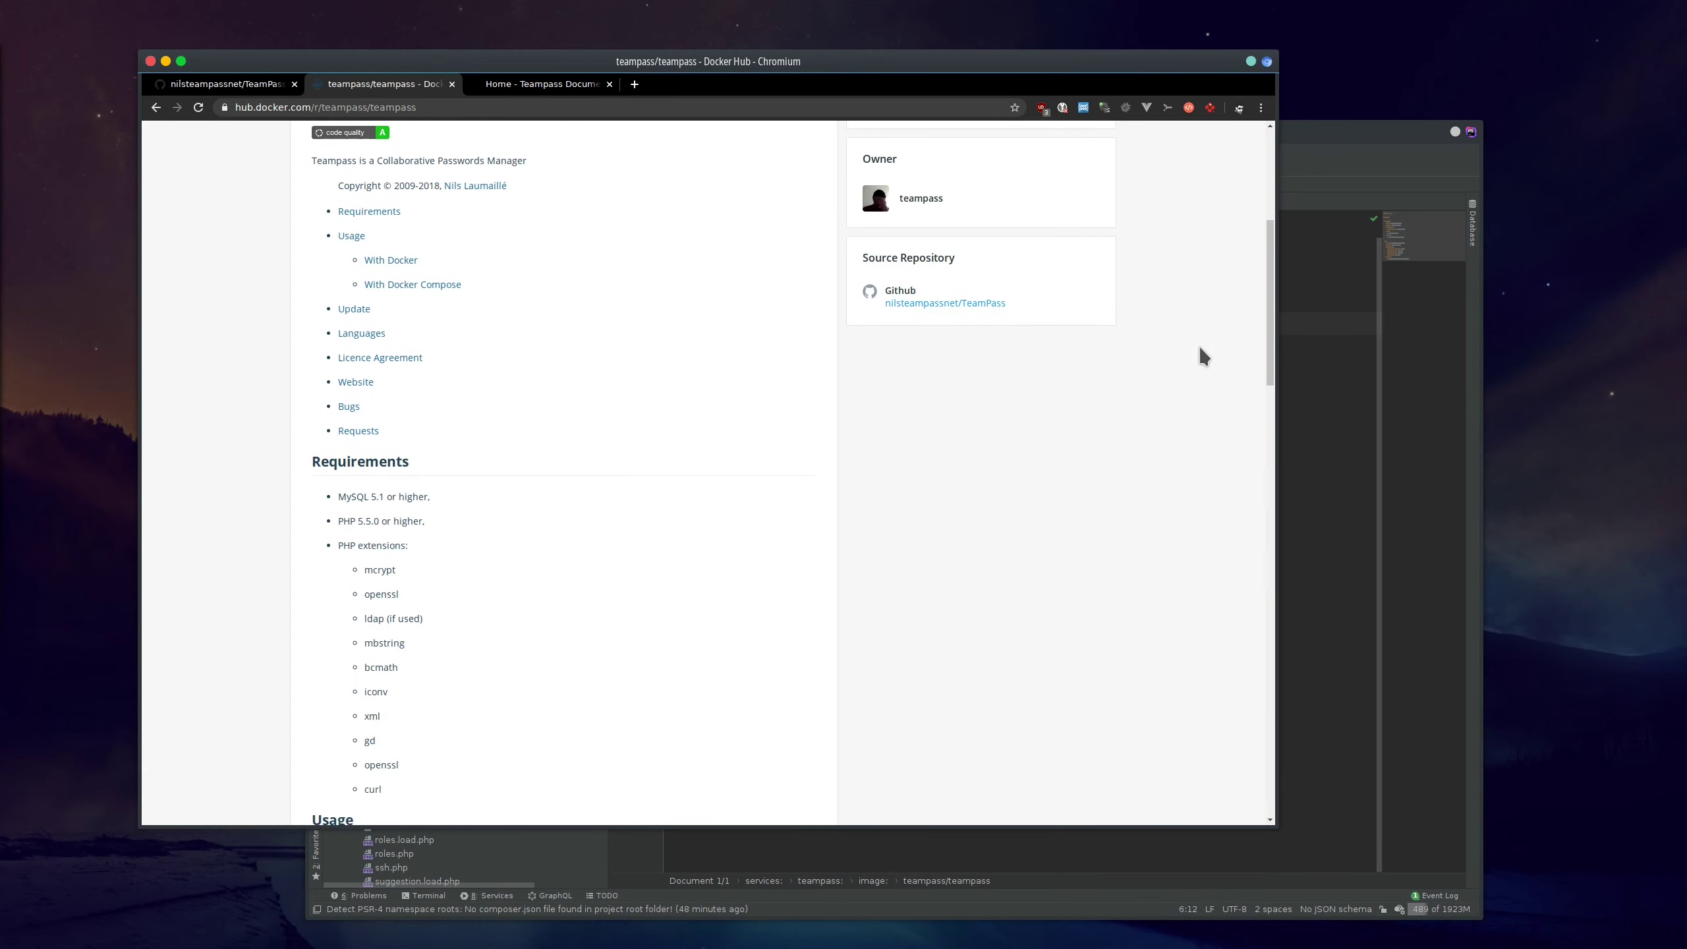
pyautogui.scroll(10, 1201, 350)
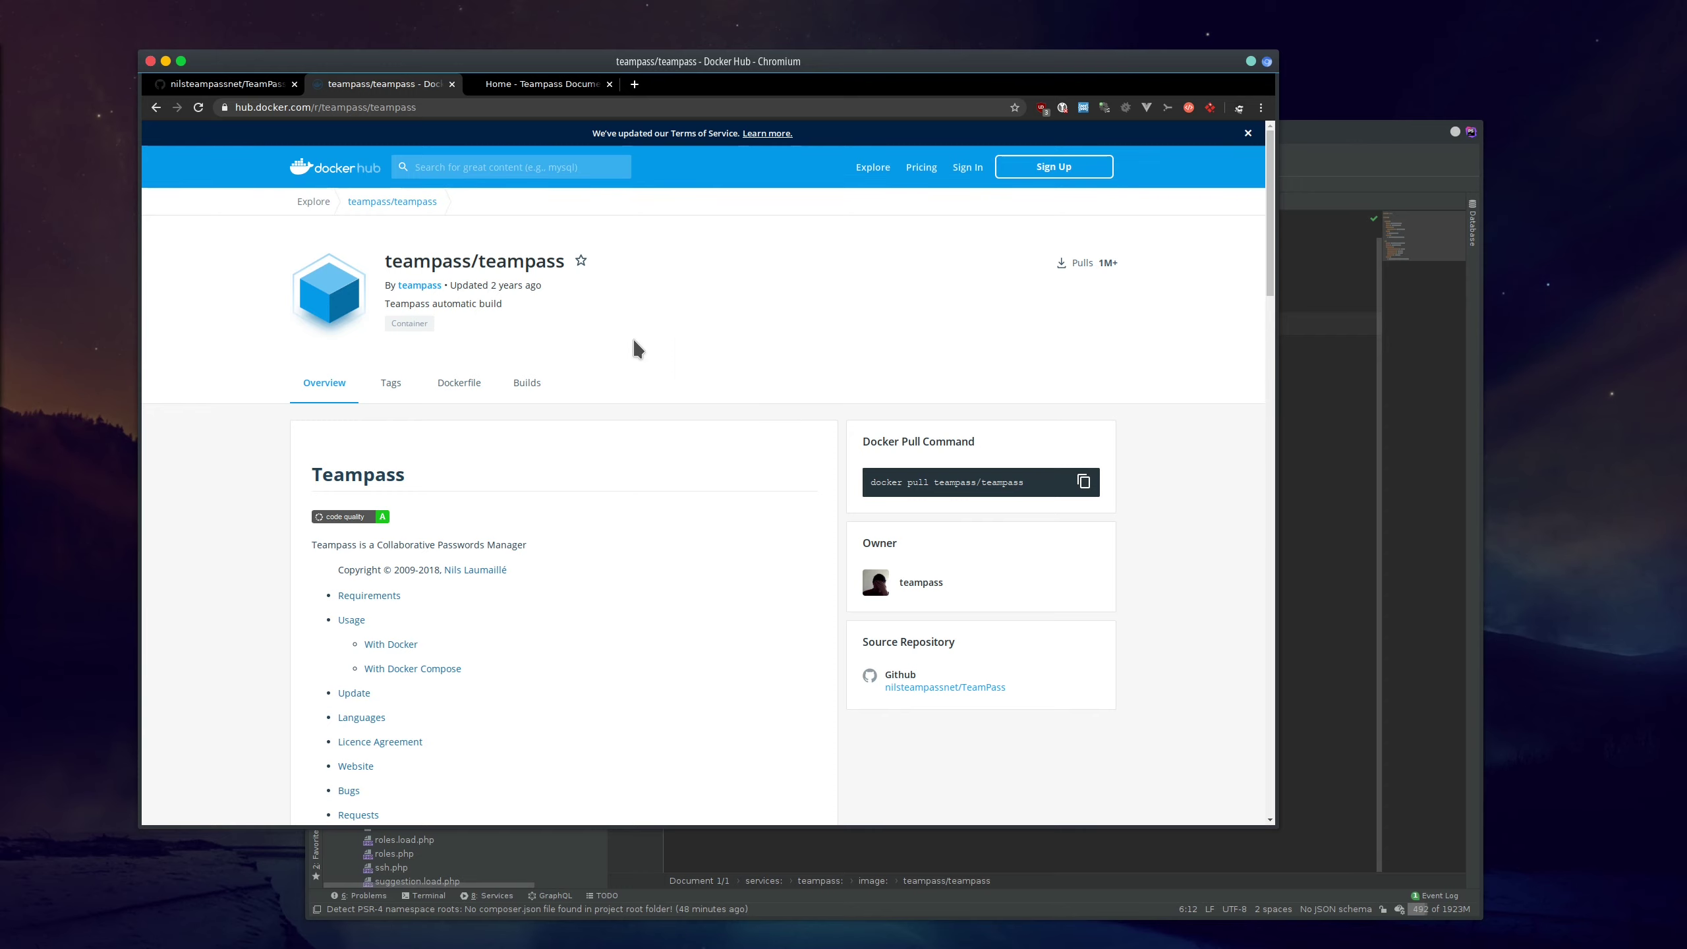
pyautogui.click(259, 85)
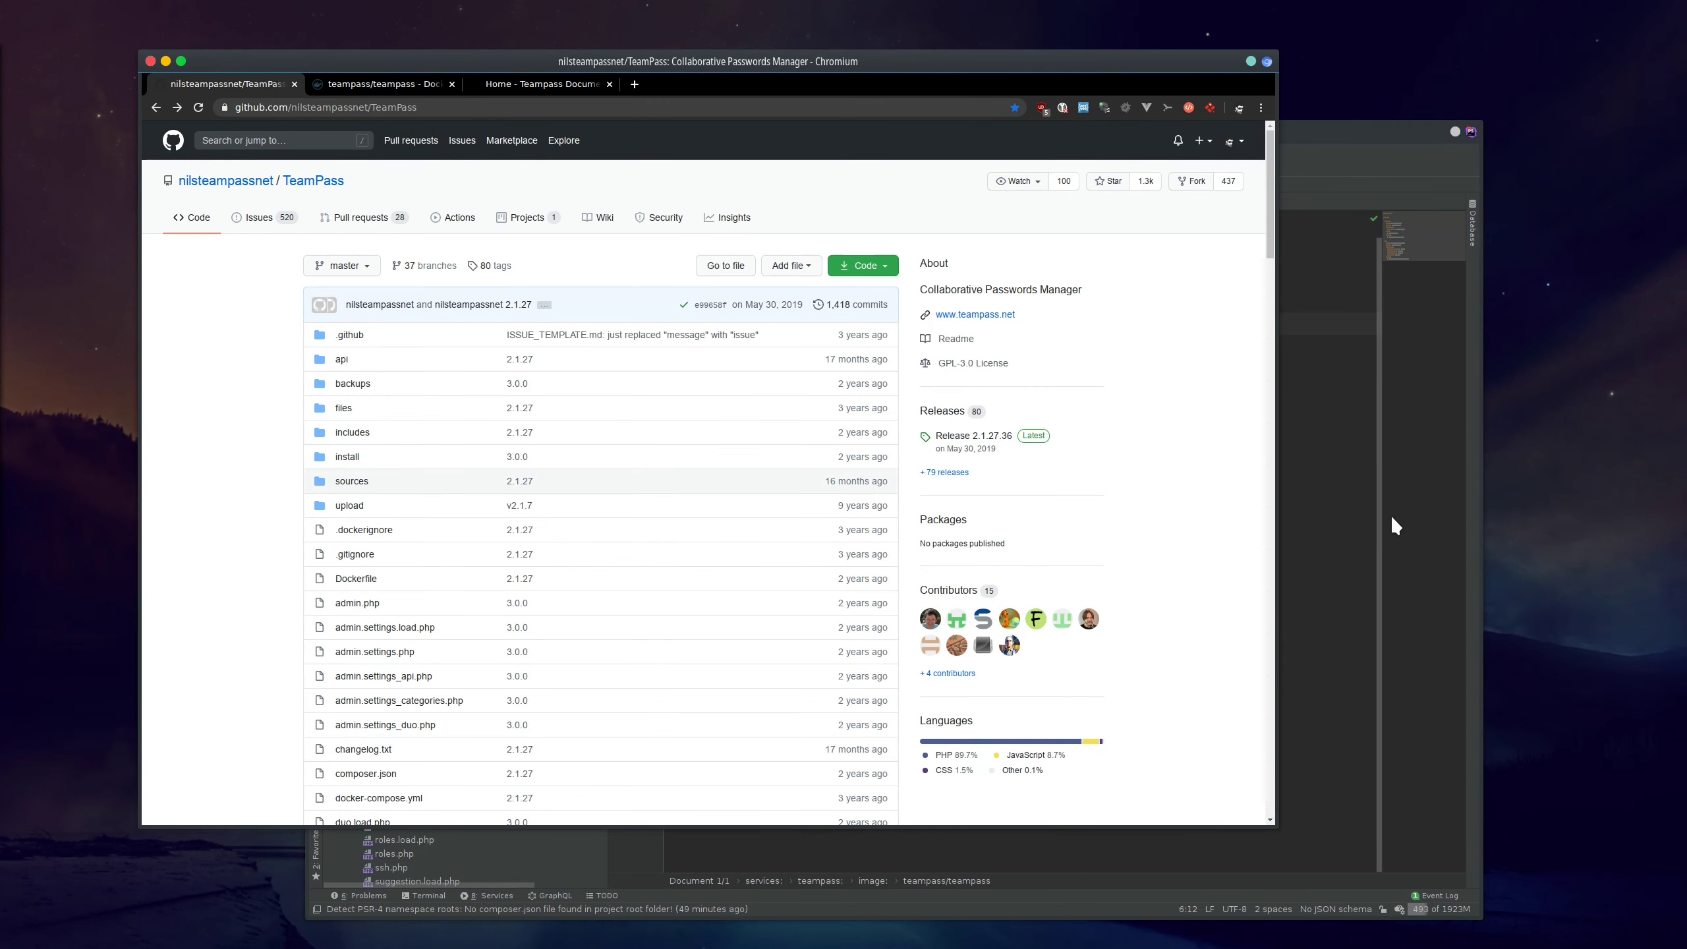
# Collapse the TeamPass folder and run docker-compose up -d in PhpStorm's terminal.
pyautogui.click(1355, 503)
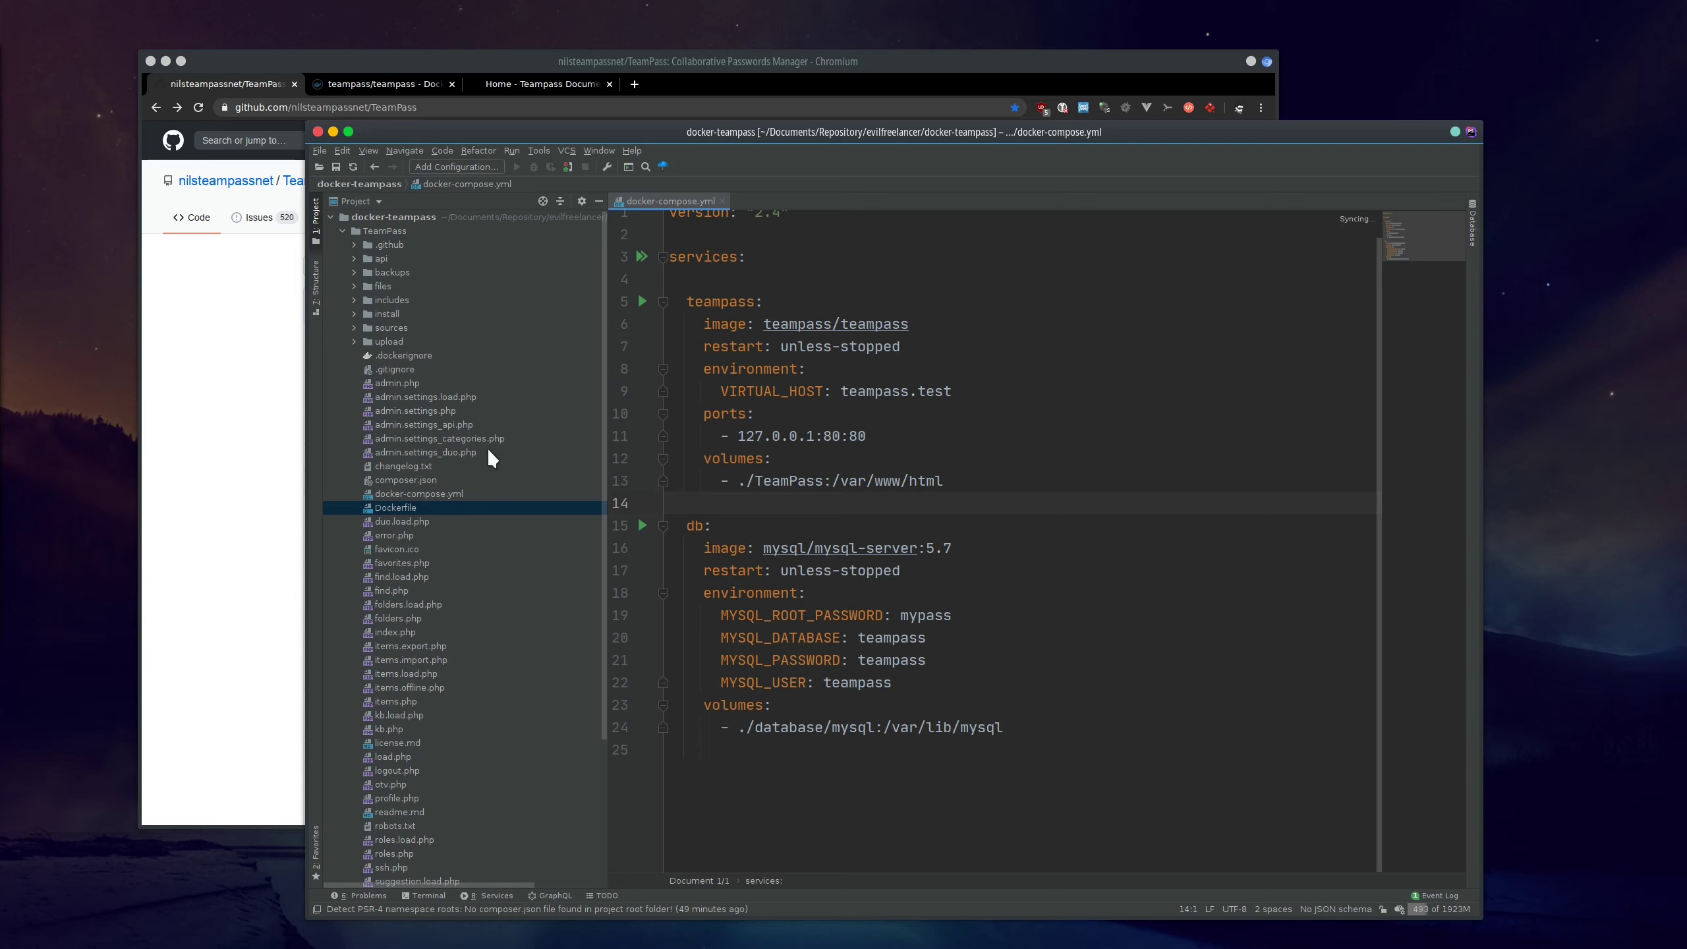
pyautogui.click(342, 229)
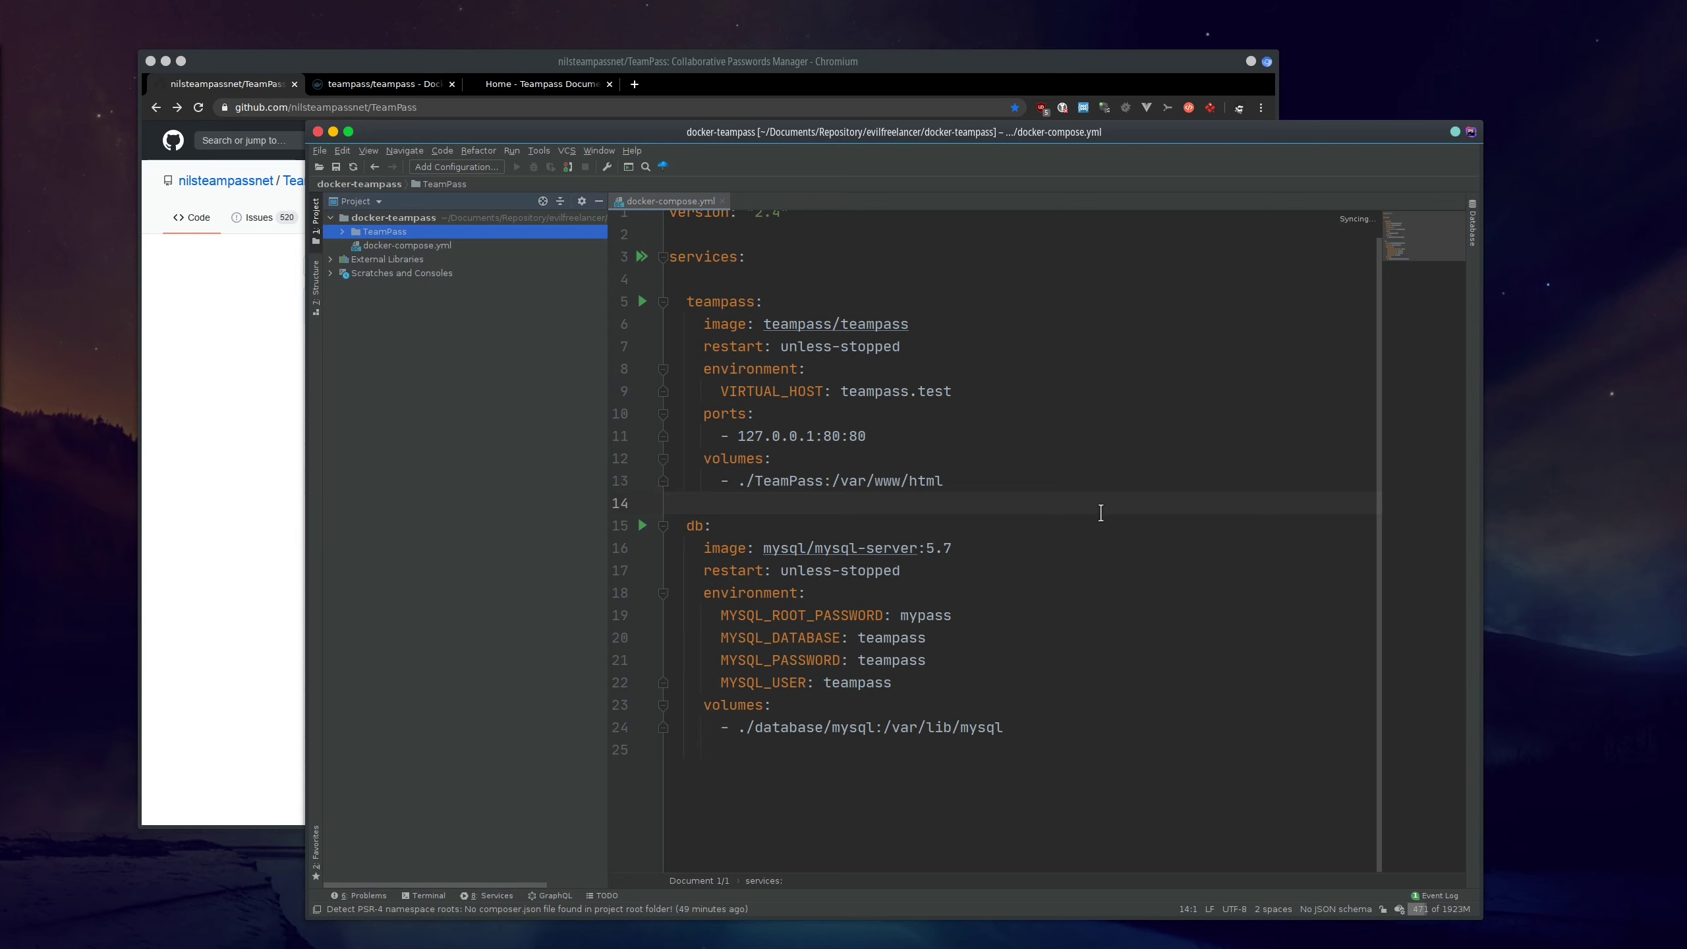
pyautogui.click(429, 895)
pyautogui.write('dockercom')
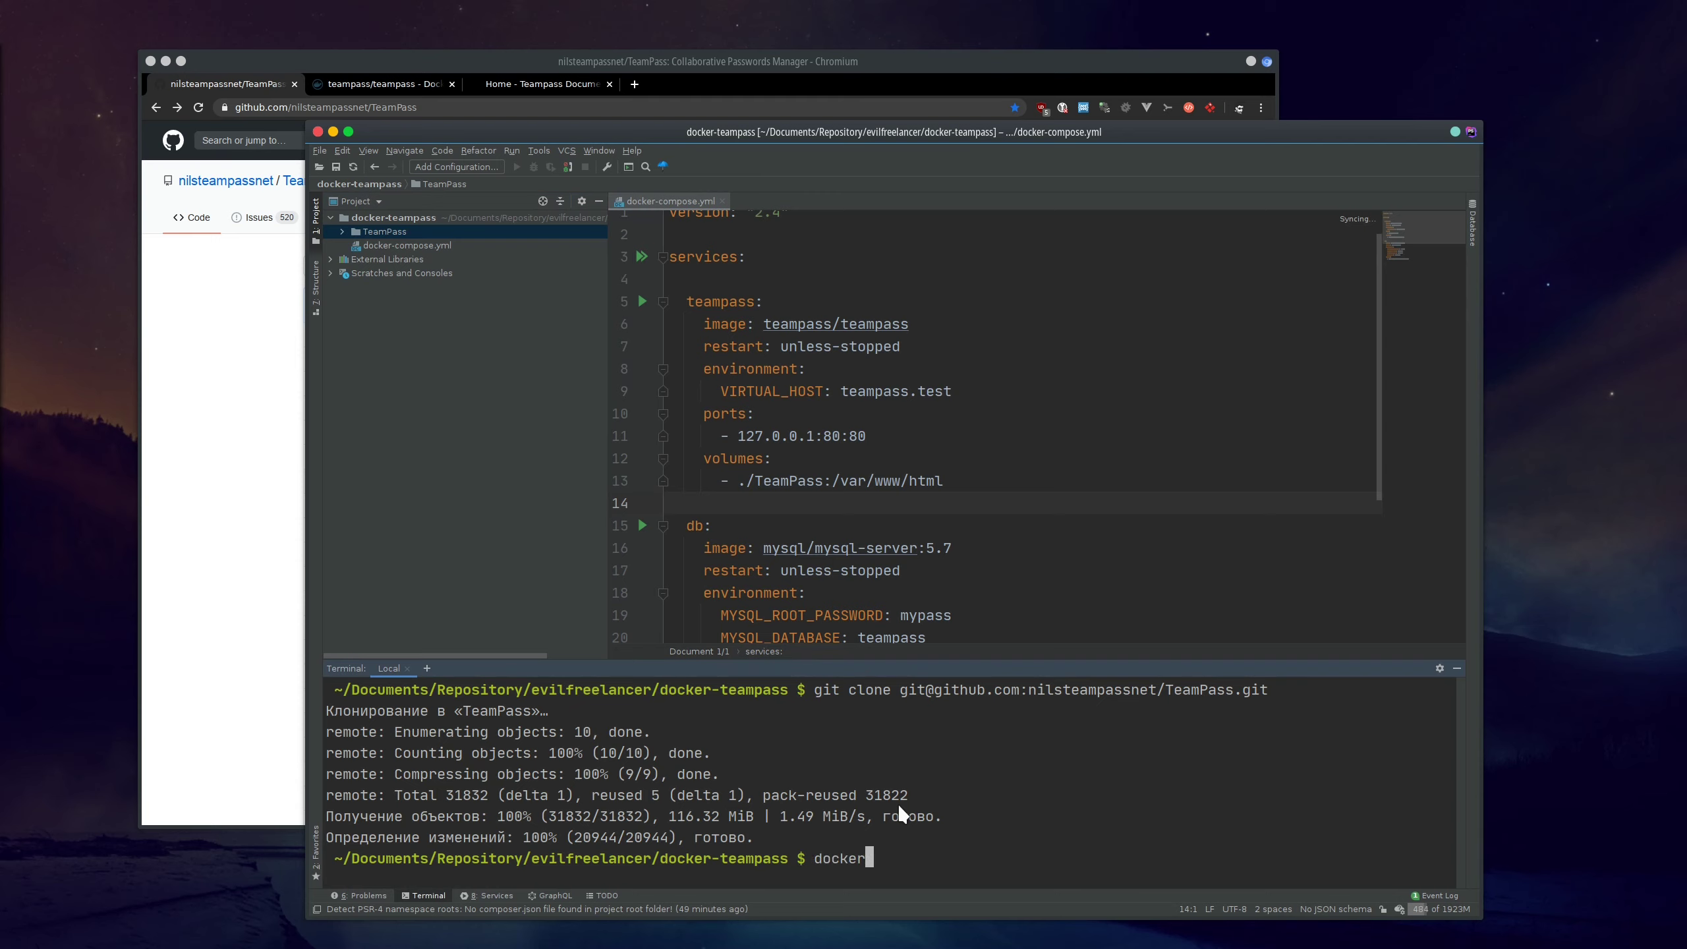
pyautogui.press('BackSpace')
pyautogui.press('BackSpace')
pyautogui.press('BackSpace')
pyautogui.write('-compose up -d')
pyautogui.press('Return')
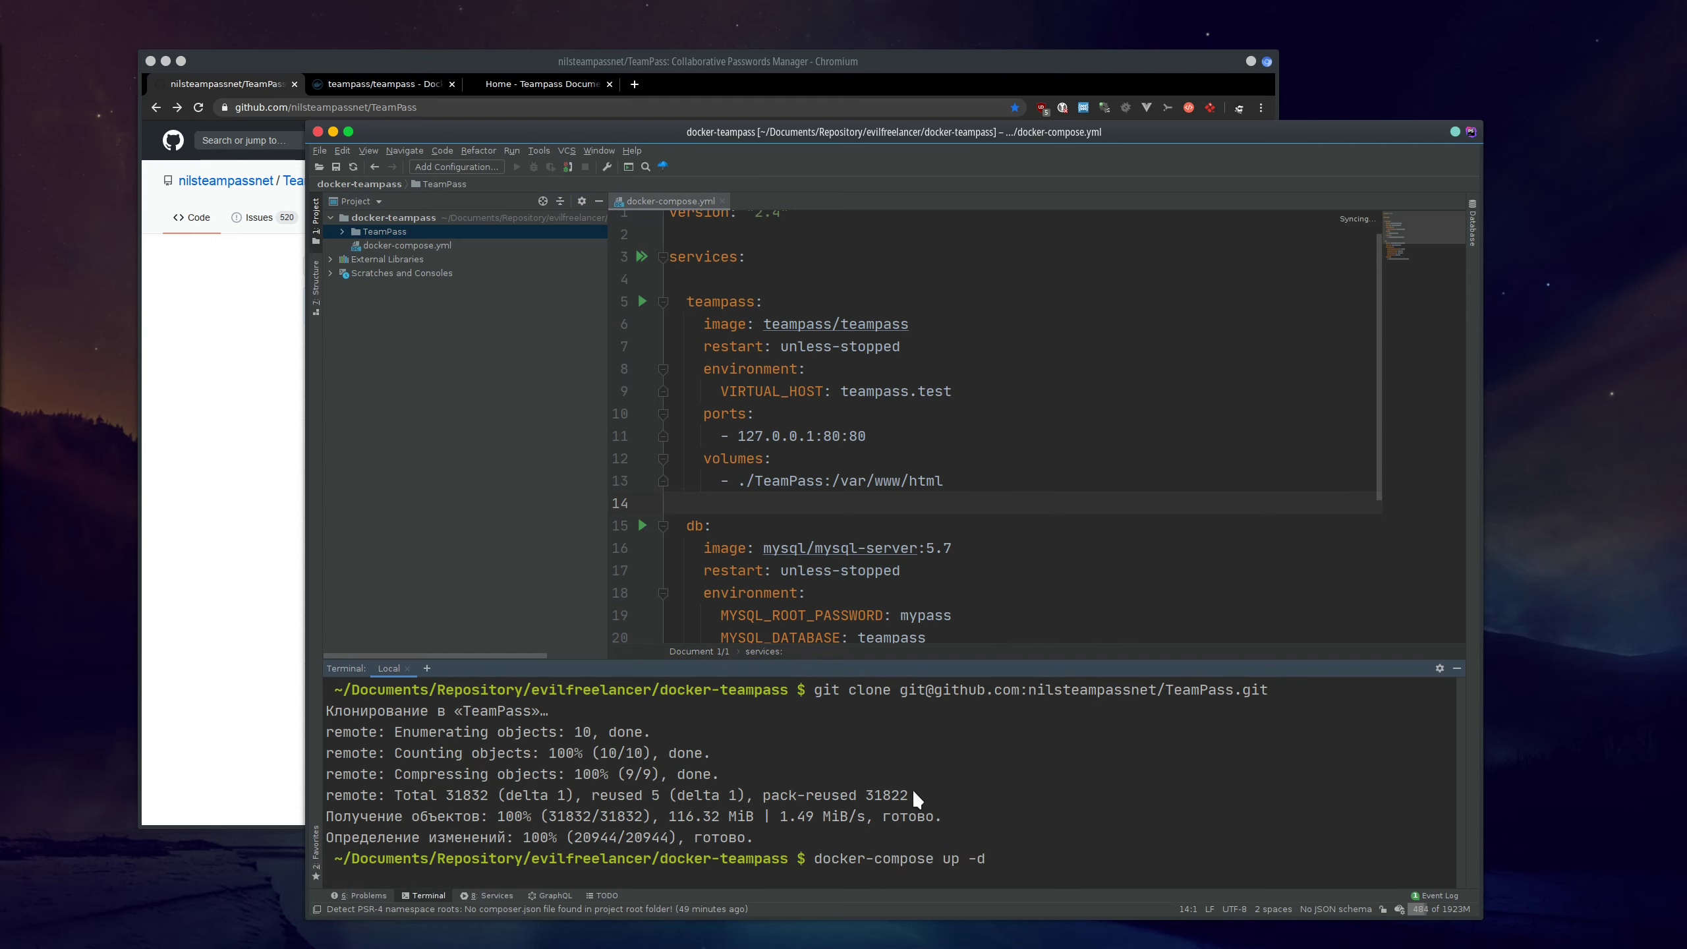
pyautogui.click(1115, 480)
pyautogui.scroll(-3, 1114, 558)
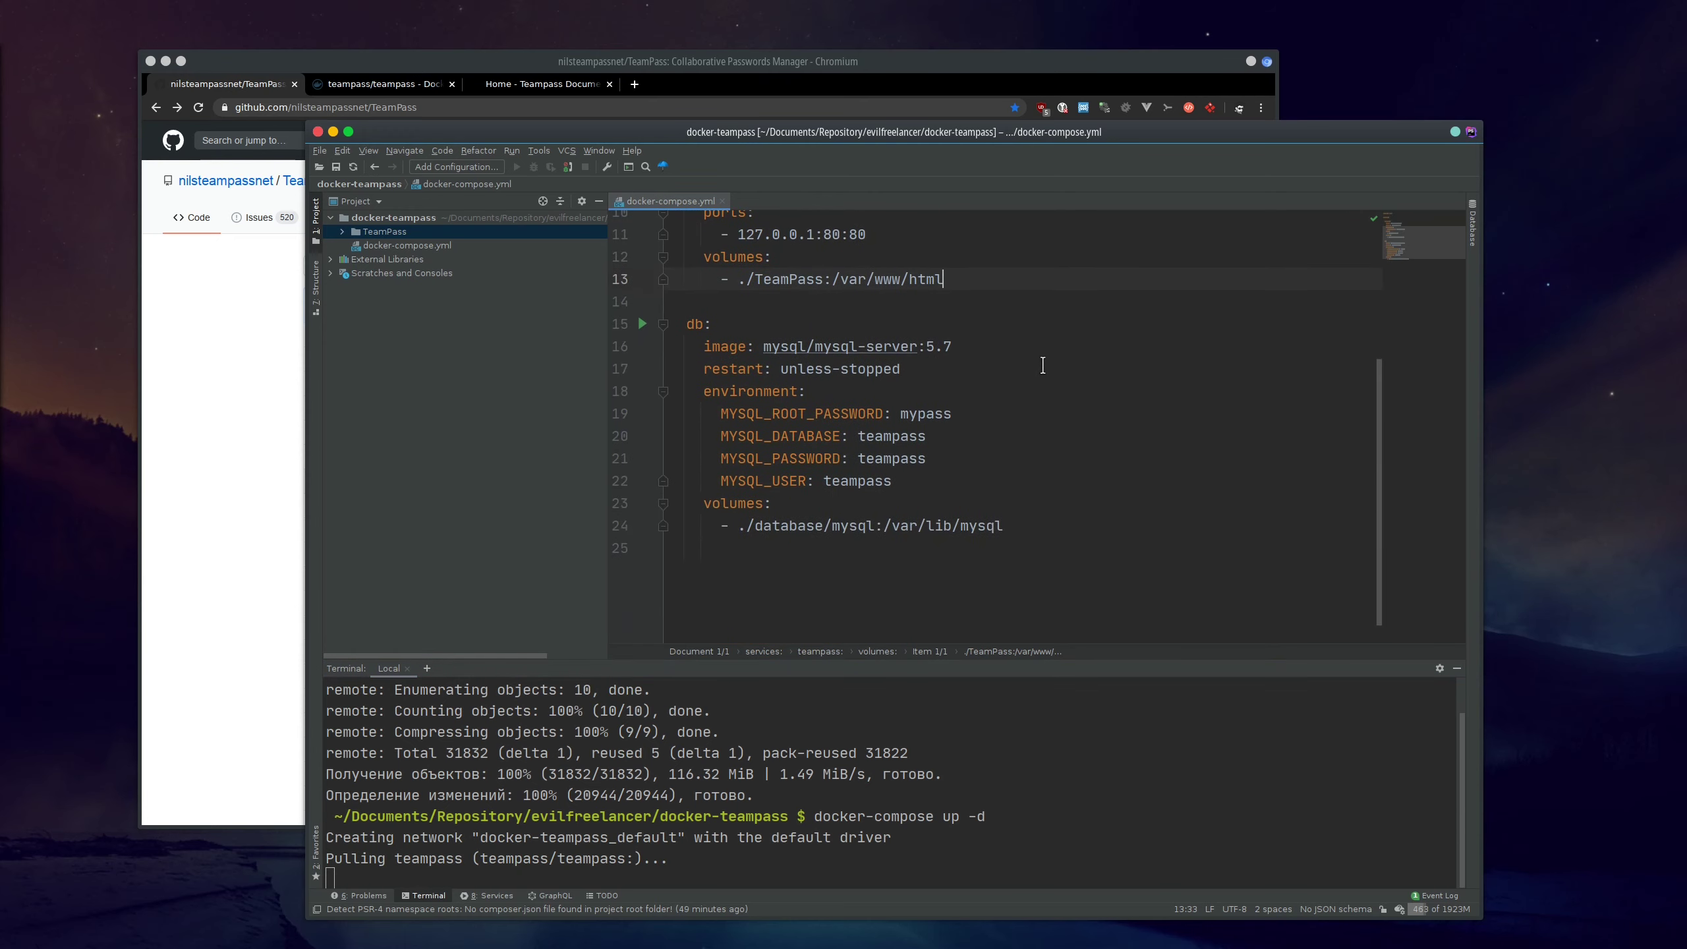
pyautogui.click(282, 458)
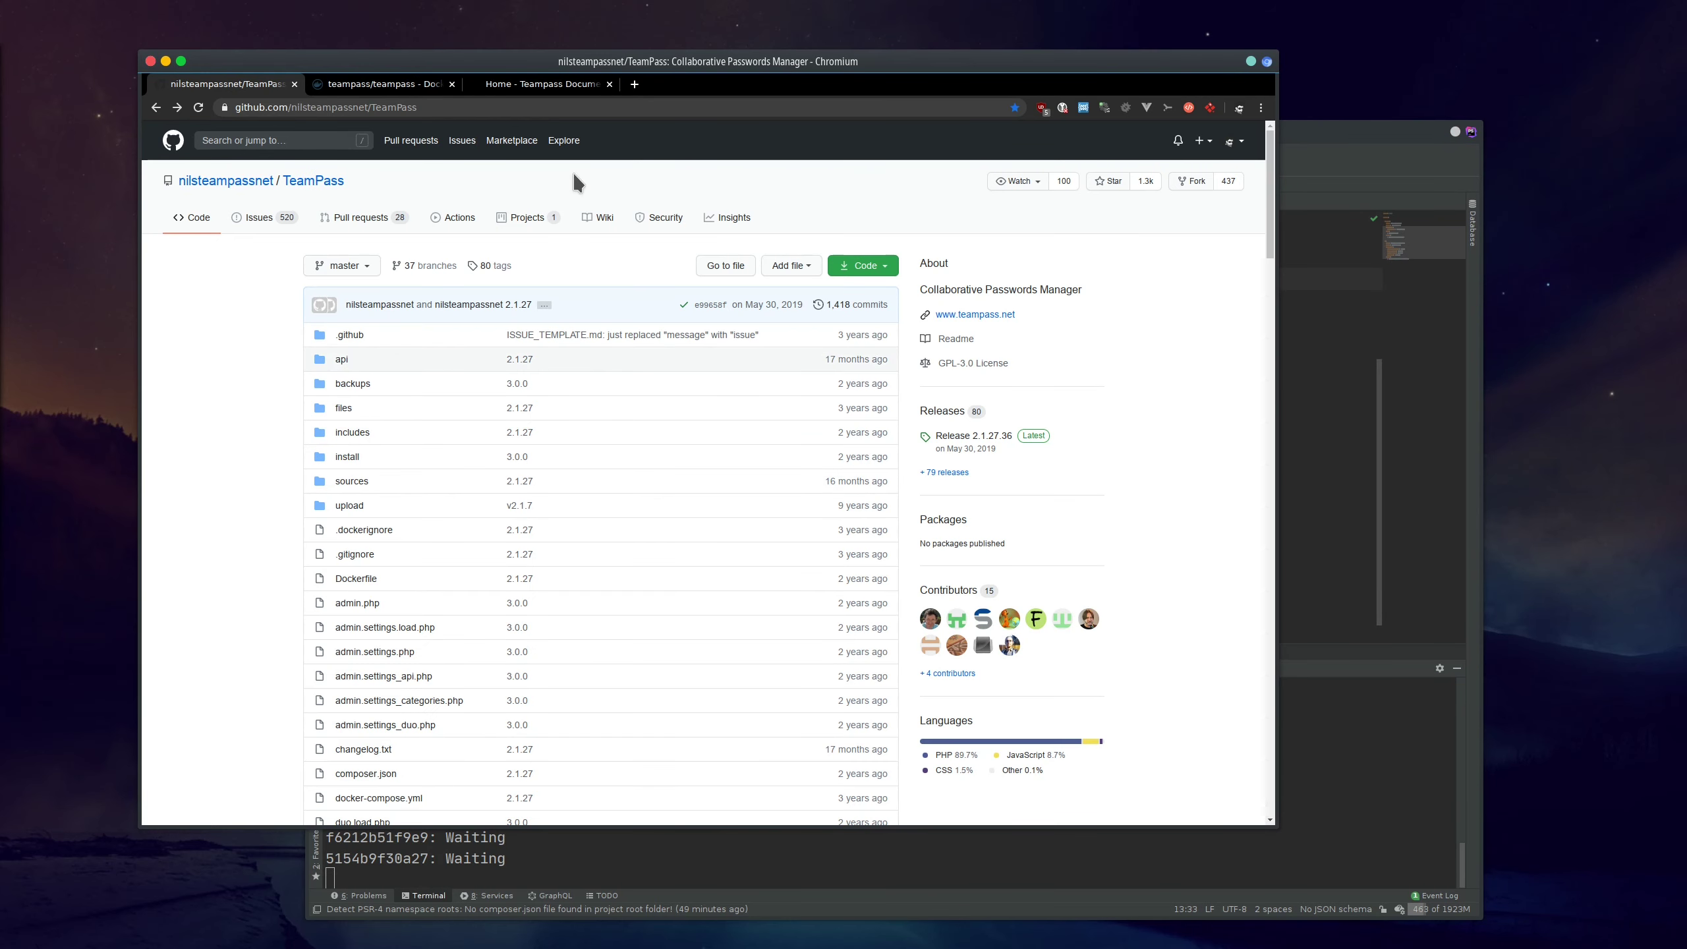
# Switch to the Home - Teampass Documentation tab.
pyautogui.click(510, 84)
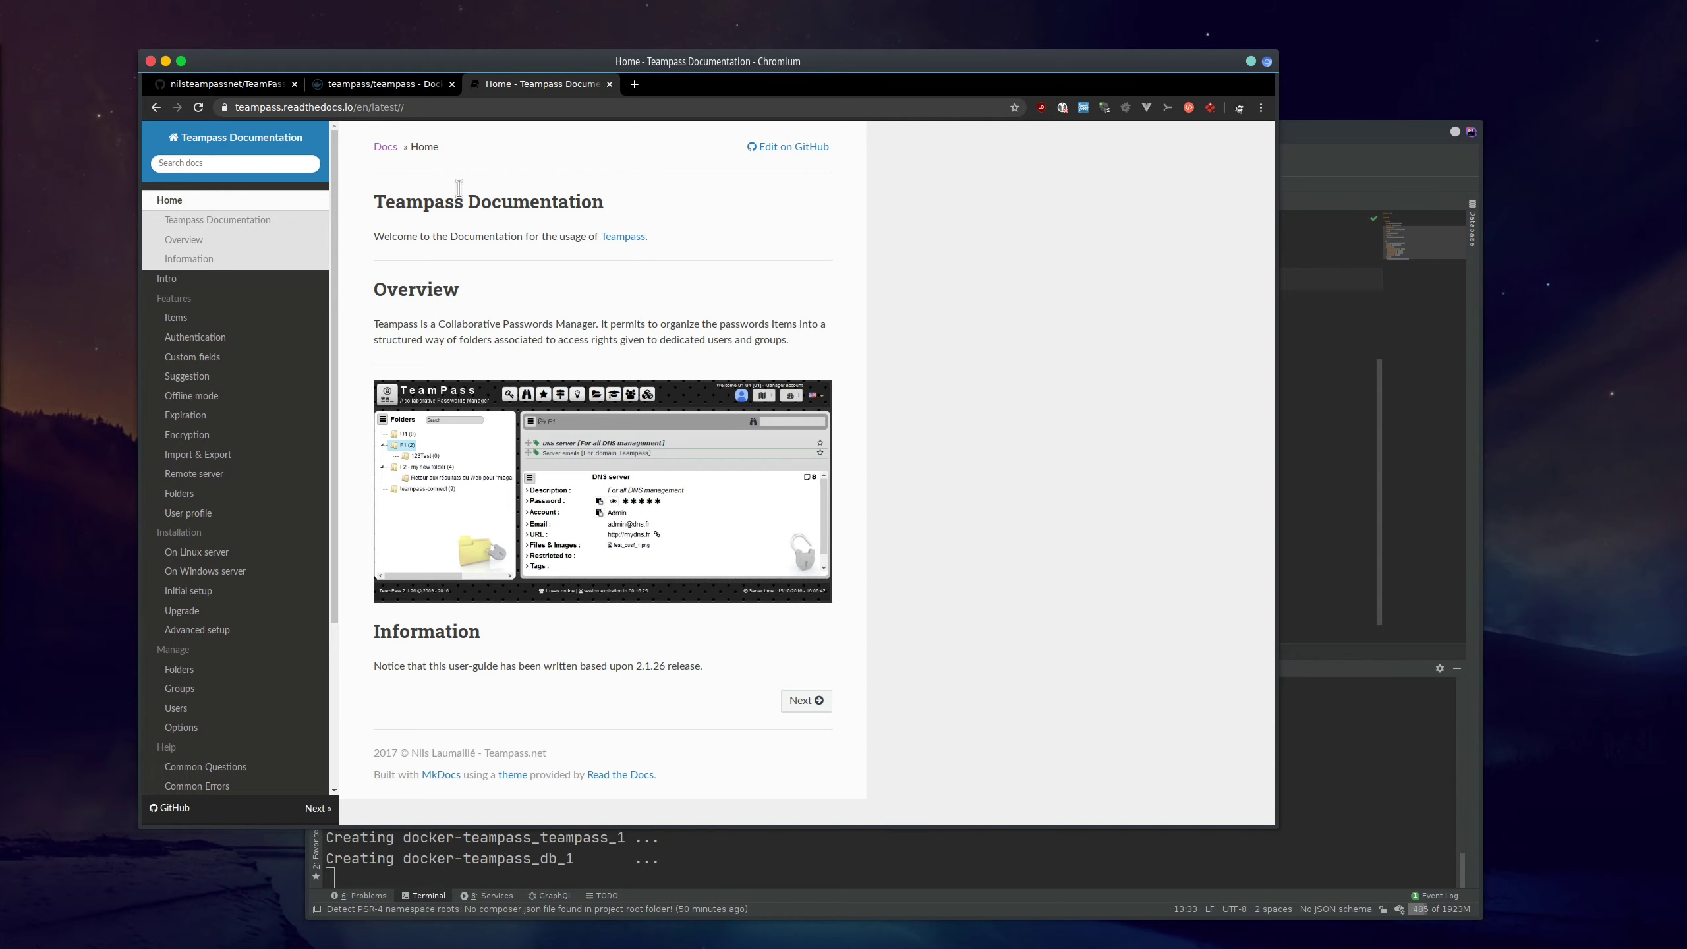
# Go on to the Intro page and read its Menu bar section and the rest of the page.
pyautogui.click(805, 700)
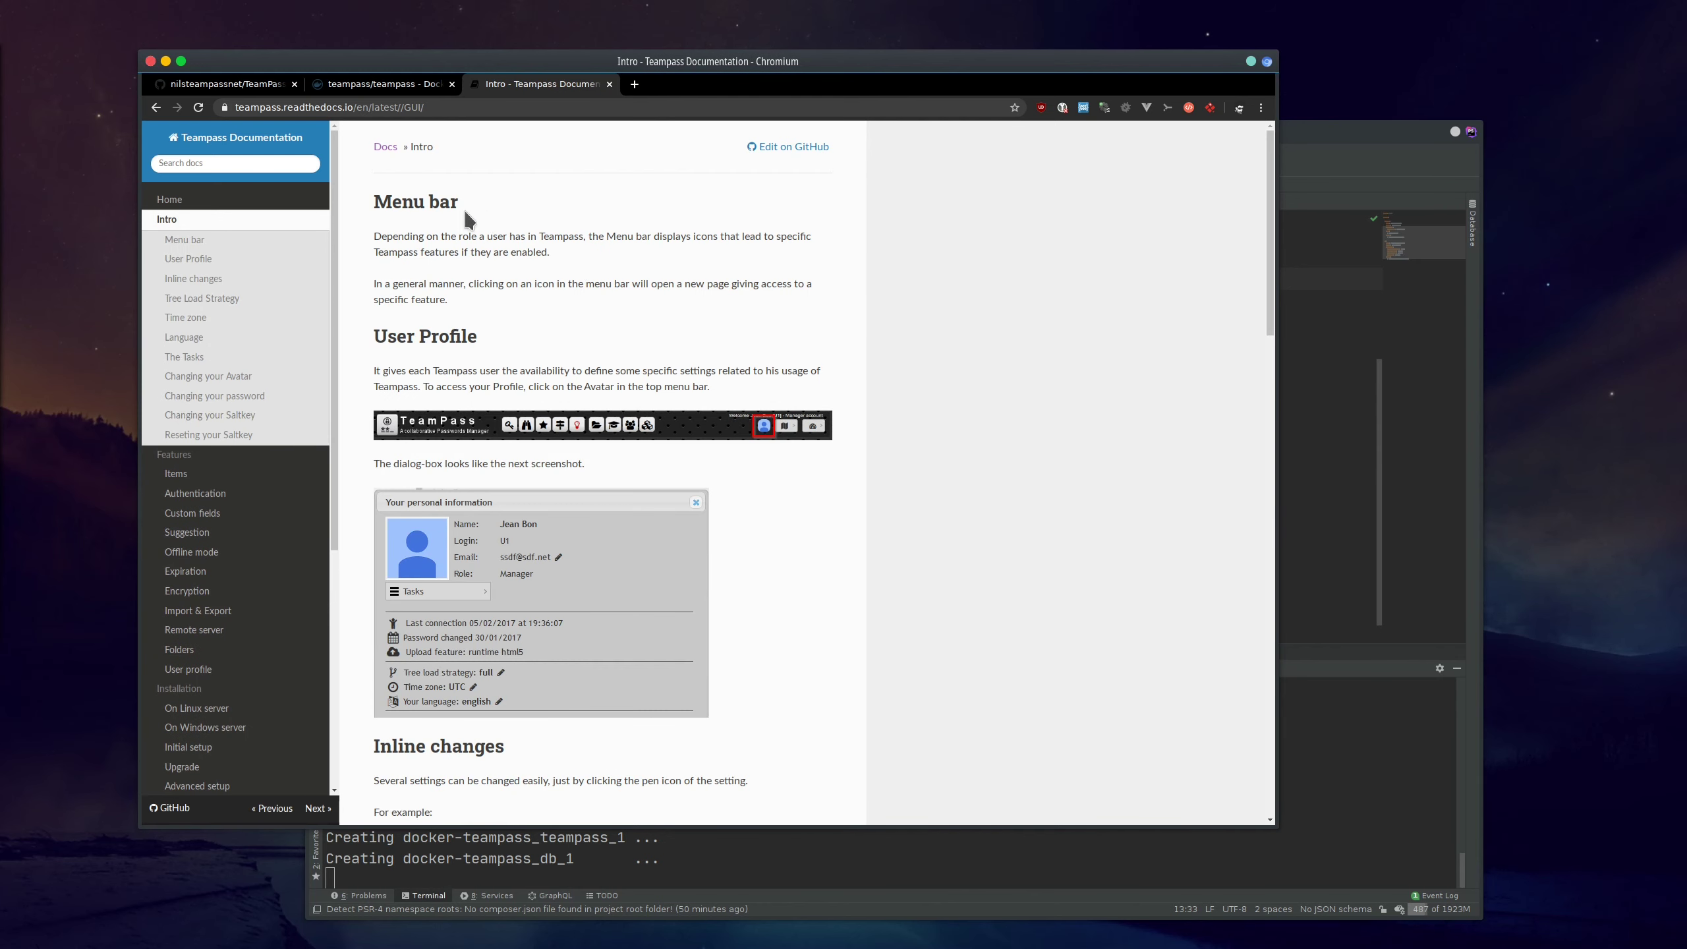
pyautogui.moveTo(371, 198); pyautogui.dragTo(688, 286)
pyautogui.click(676, 273)
pyautogui.scroll(-4, 664, 386)
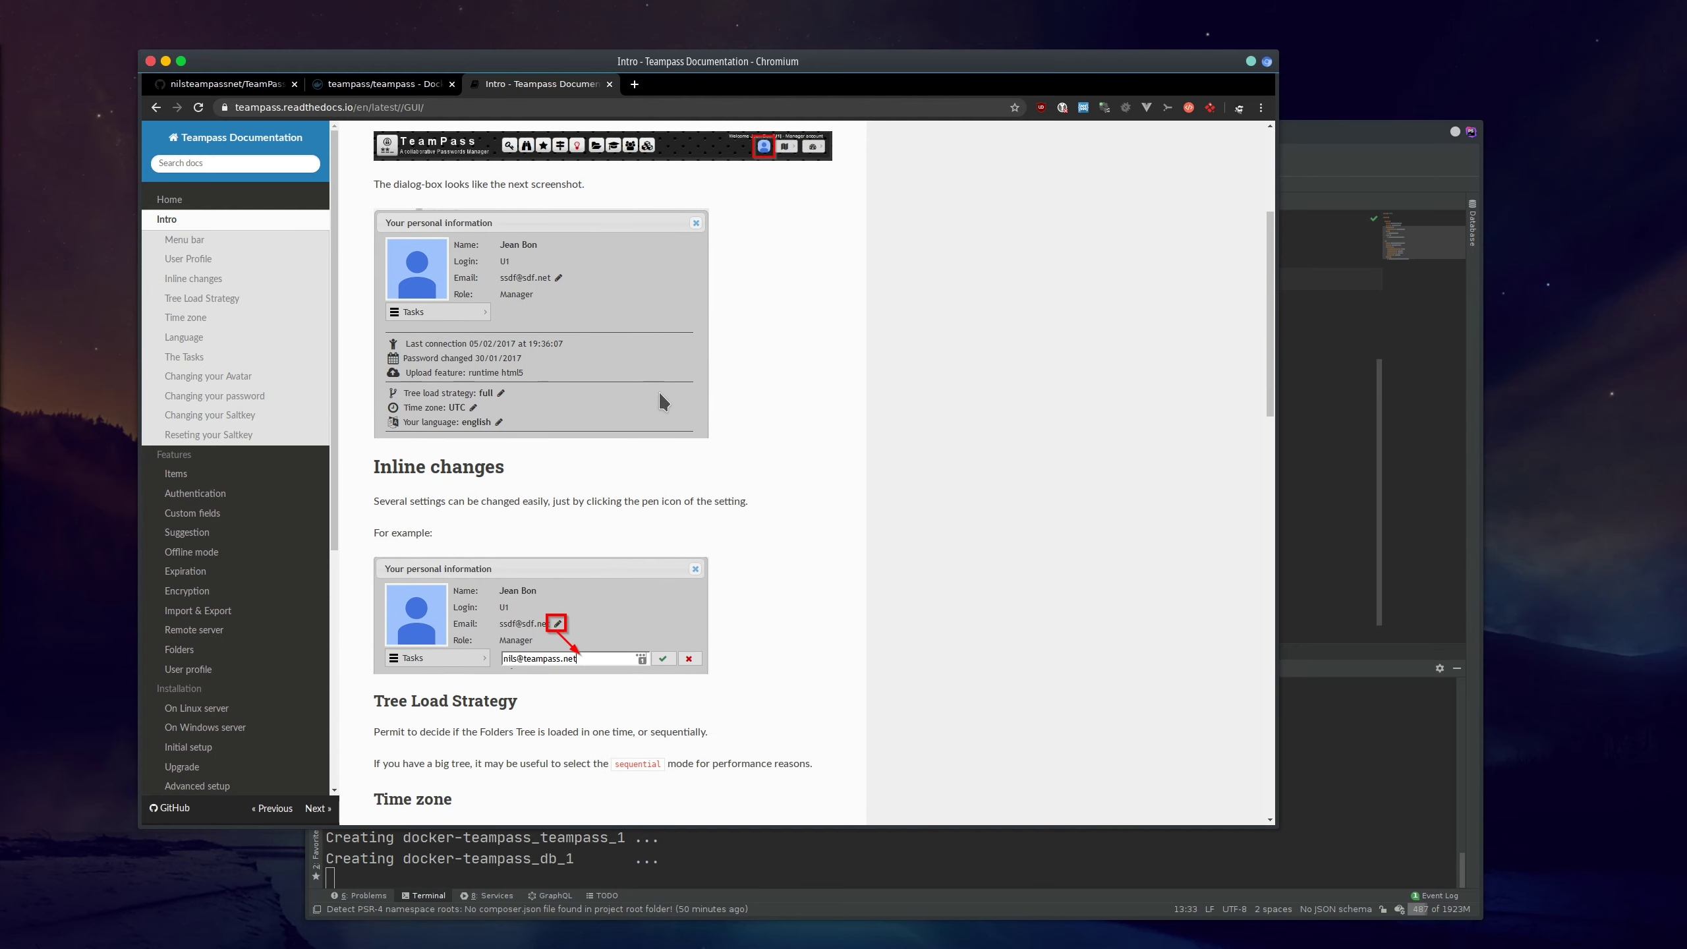
pyautogui.scroll(5, 664, 379)
pyautogui.scroll(-2, 638, 299)
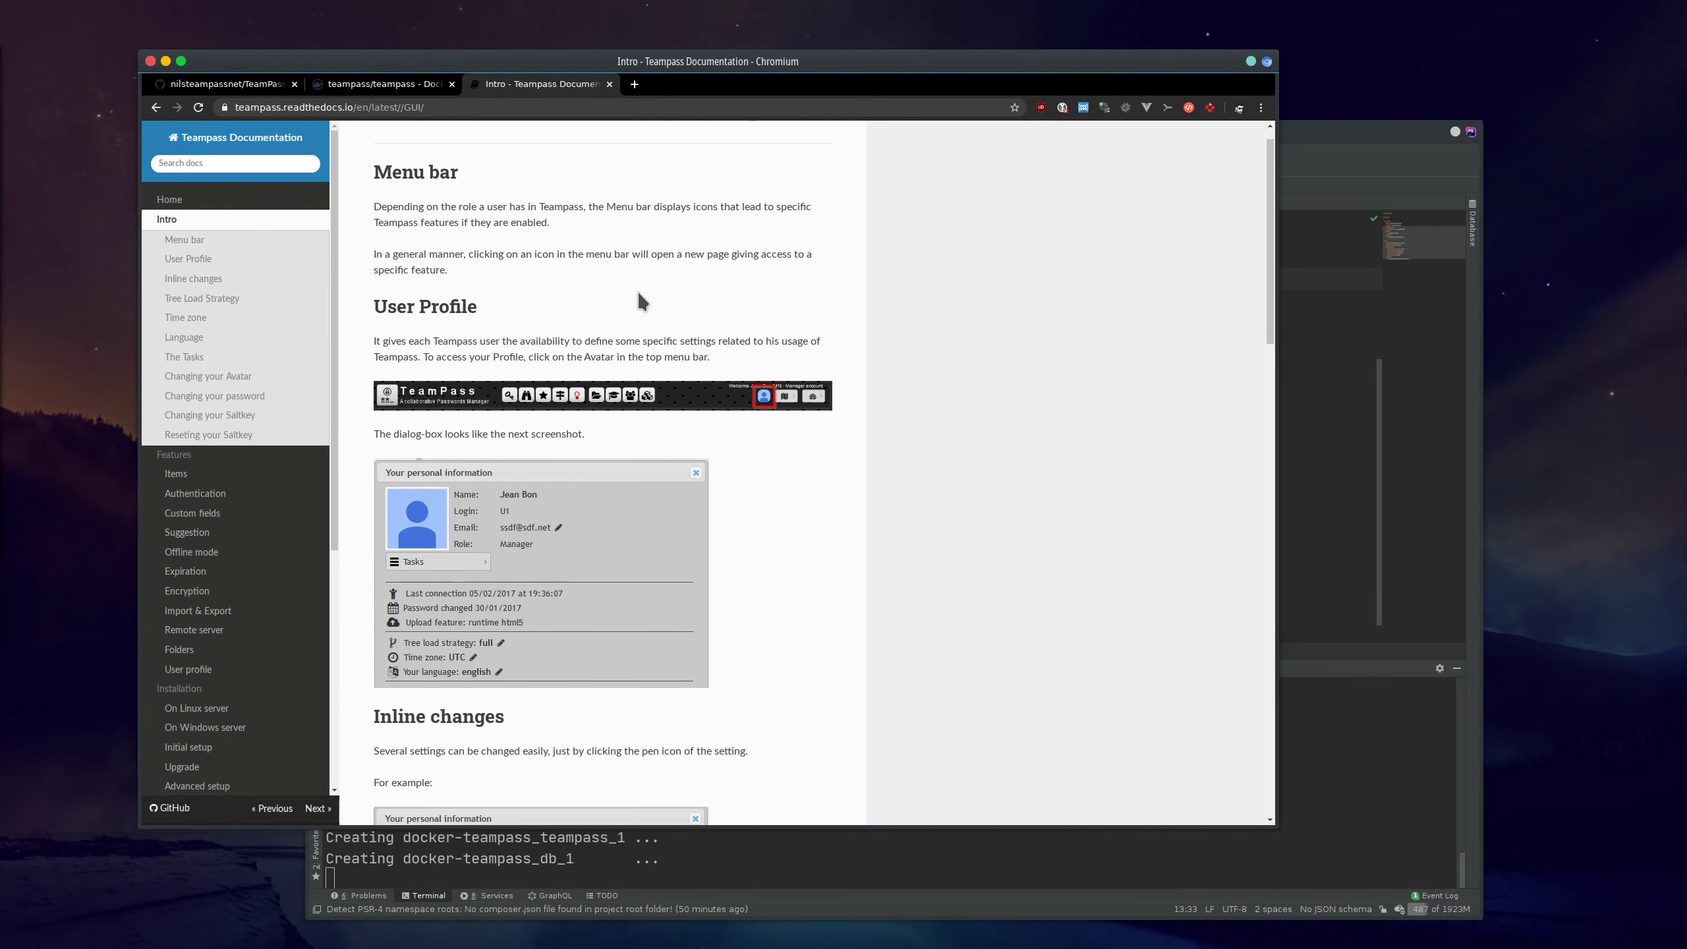
pyautogui.scroll(-2, 643, 319)
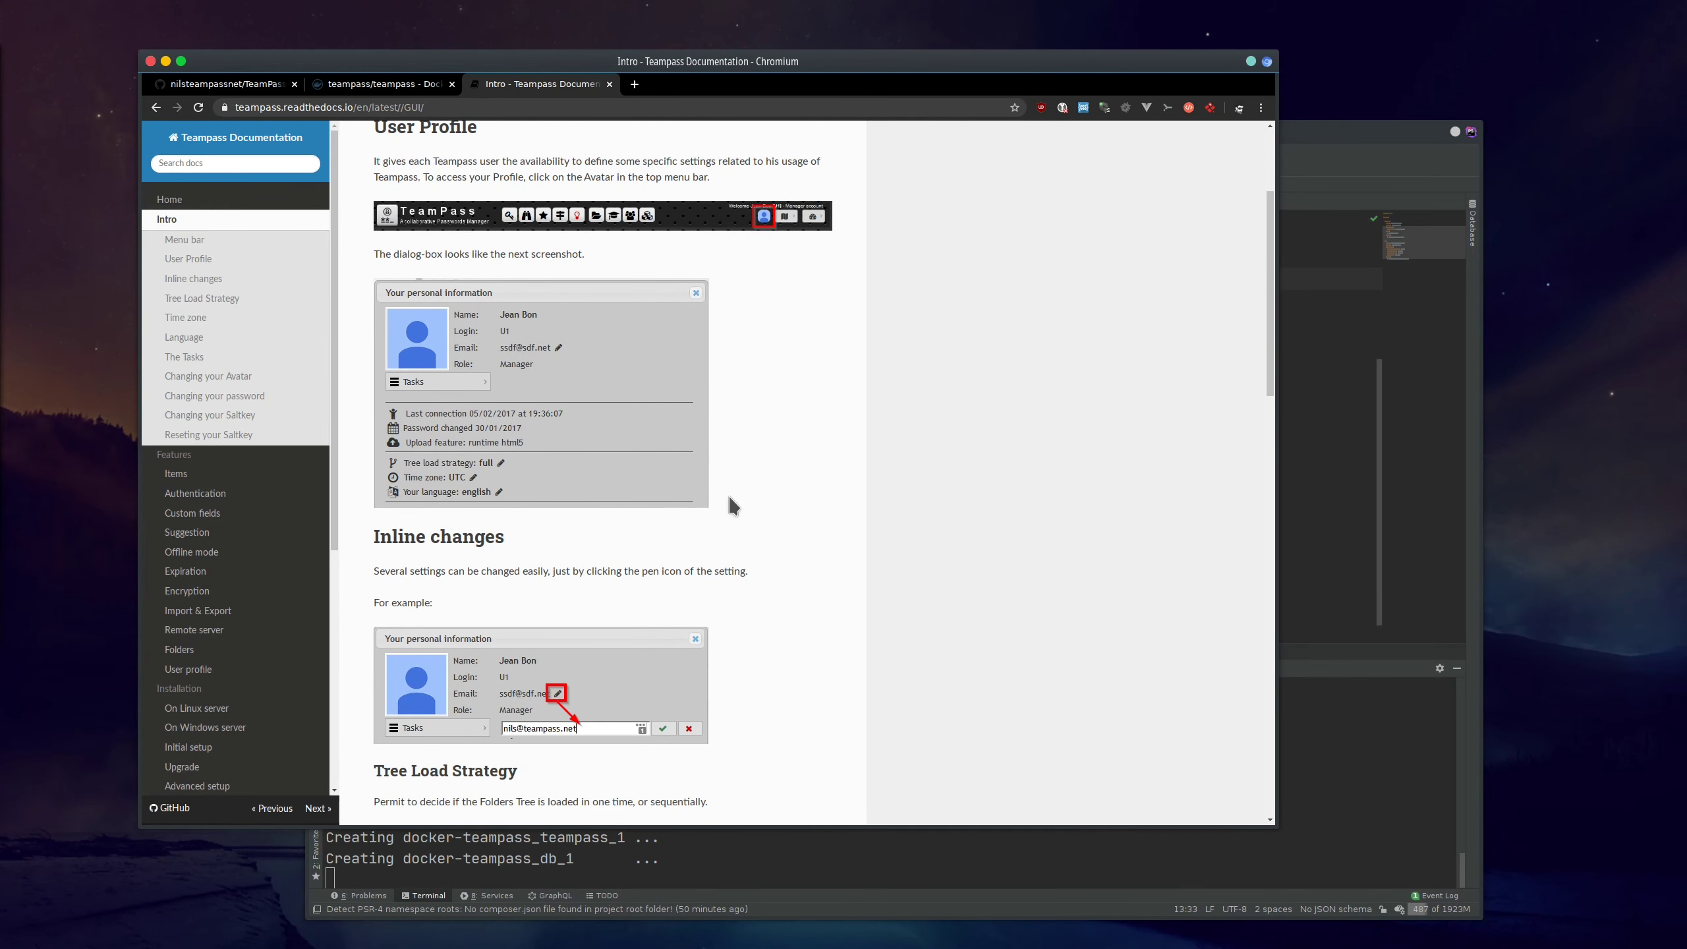
pyautogui.scroll(2, 823, 472)
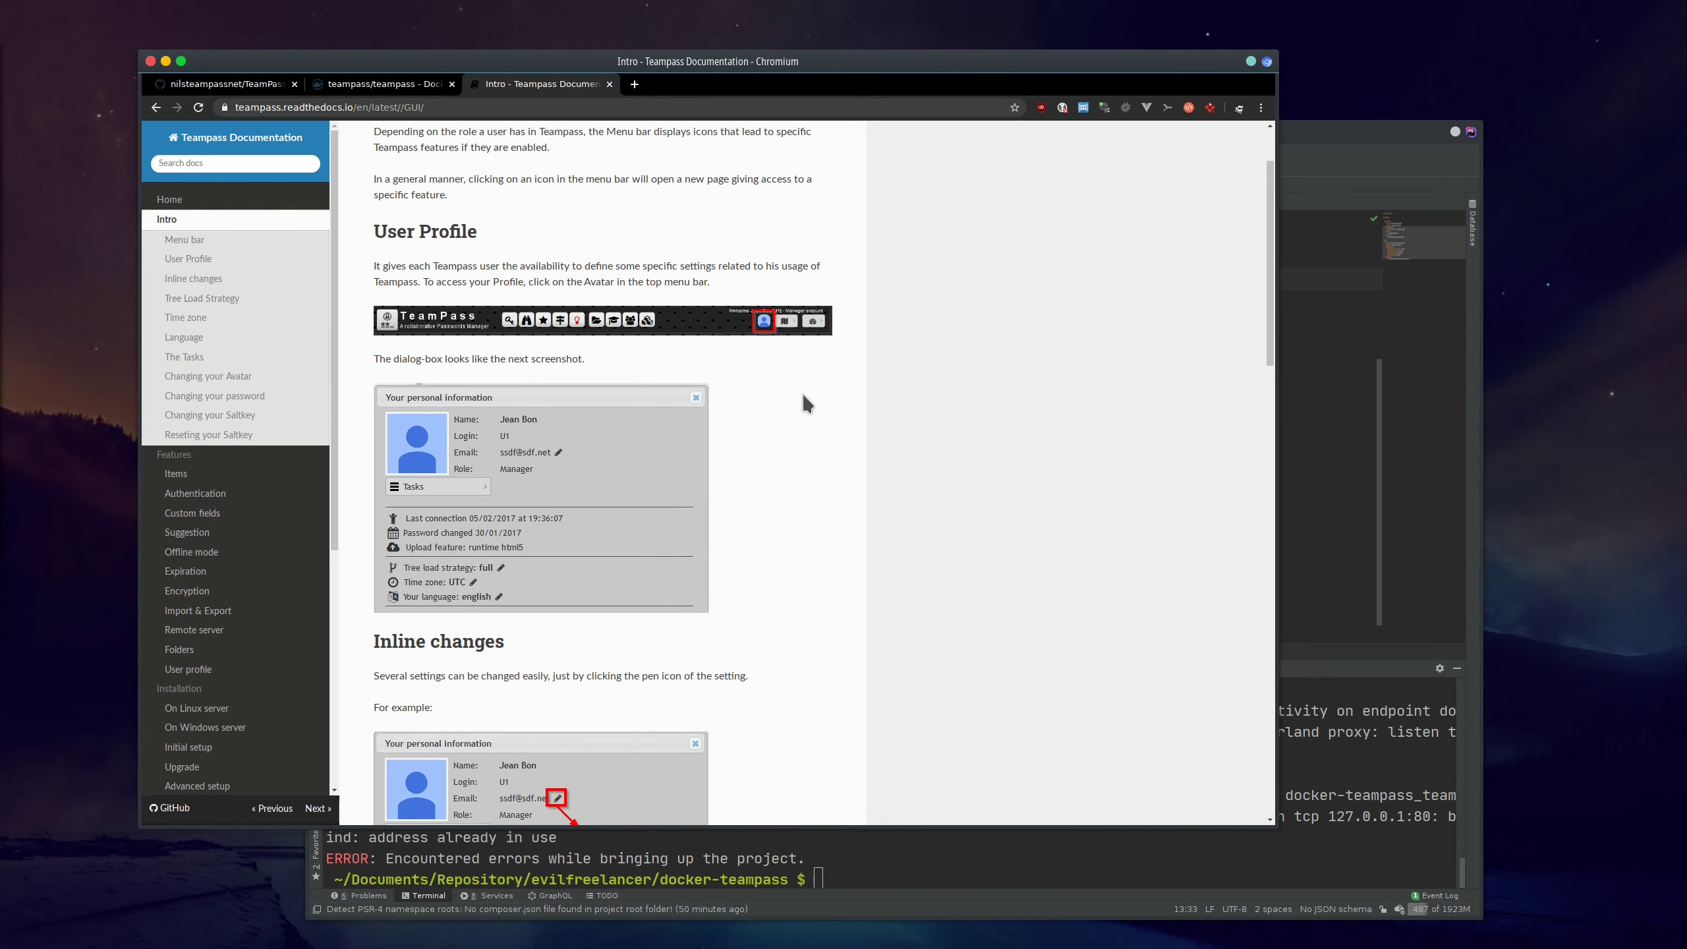
pyautogui.click(873, 857)
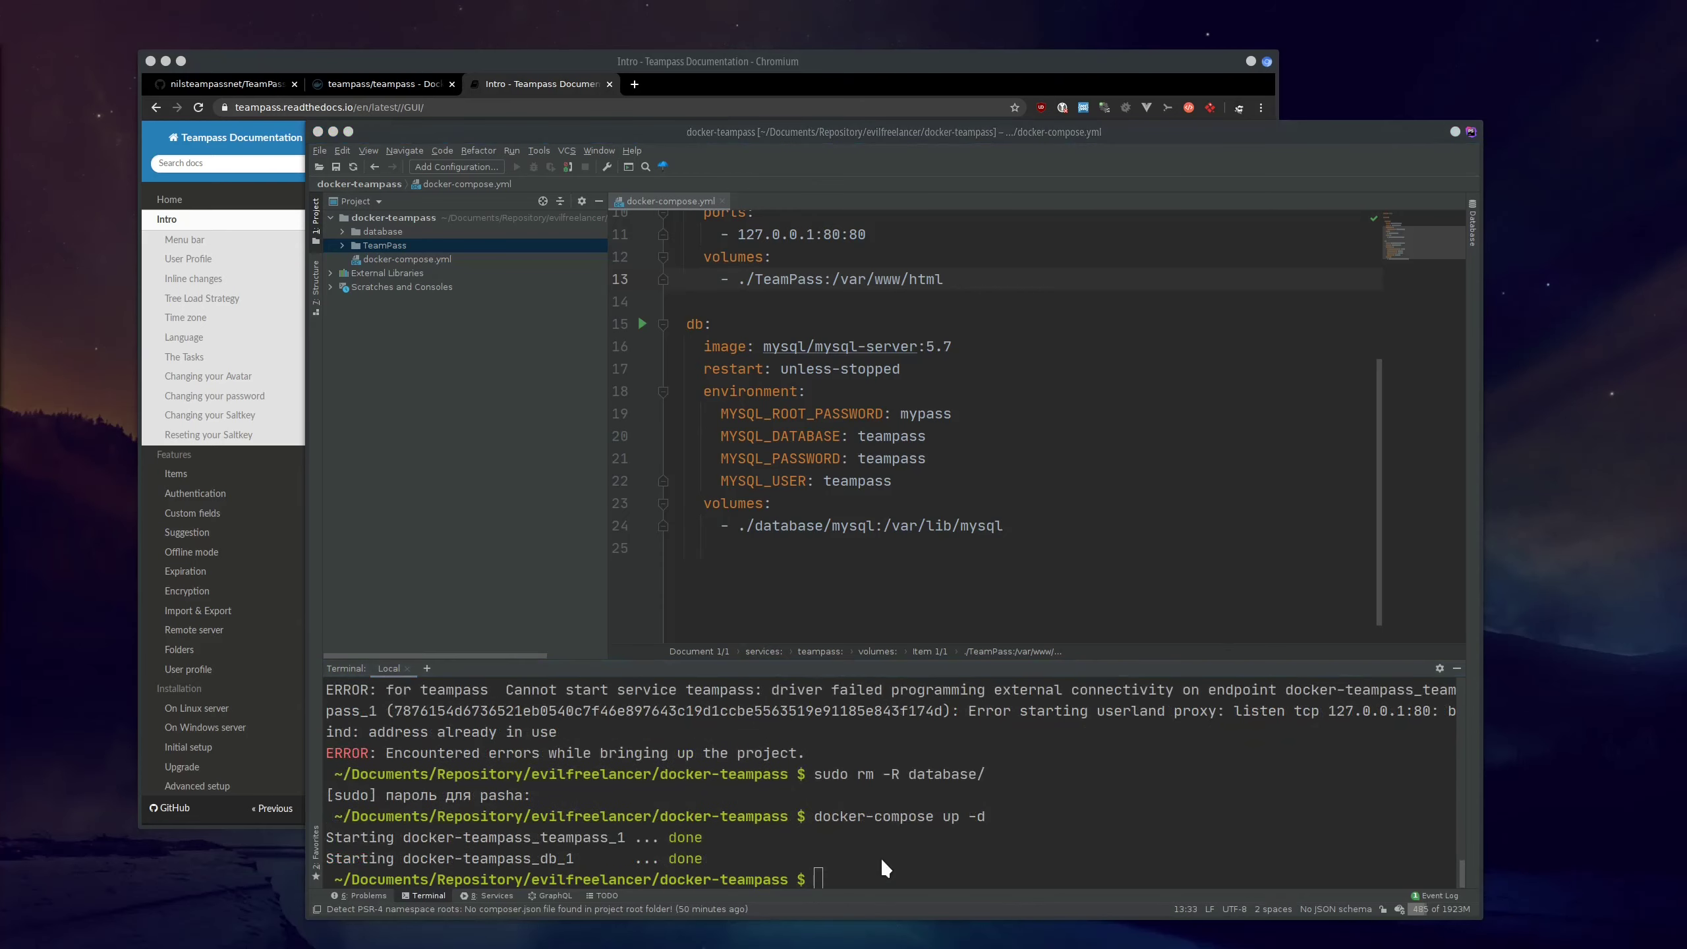
# Check the terminal output showing both containers started, then return to the Intro documentation page.
pyautogui.moveTo(833, 880); pyautogui.dragTo(837, 814)
pyautogui.click(837, 814)
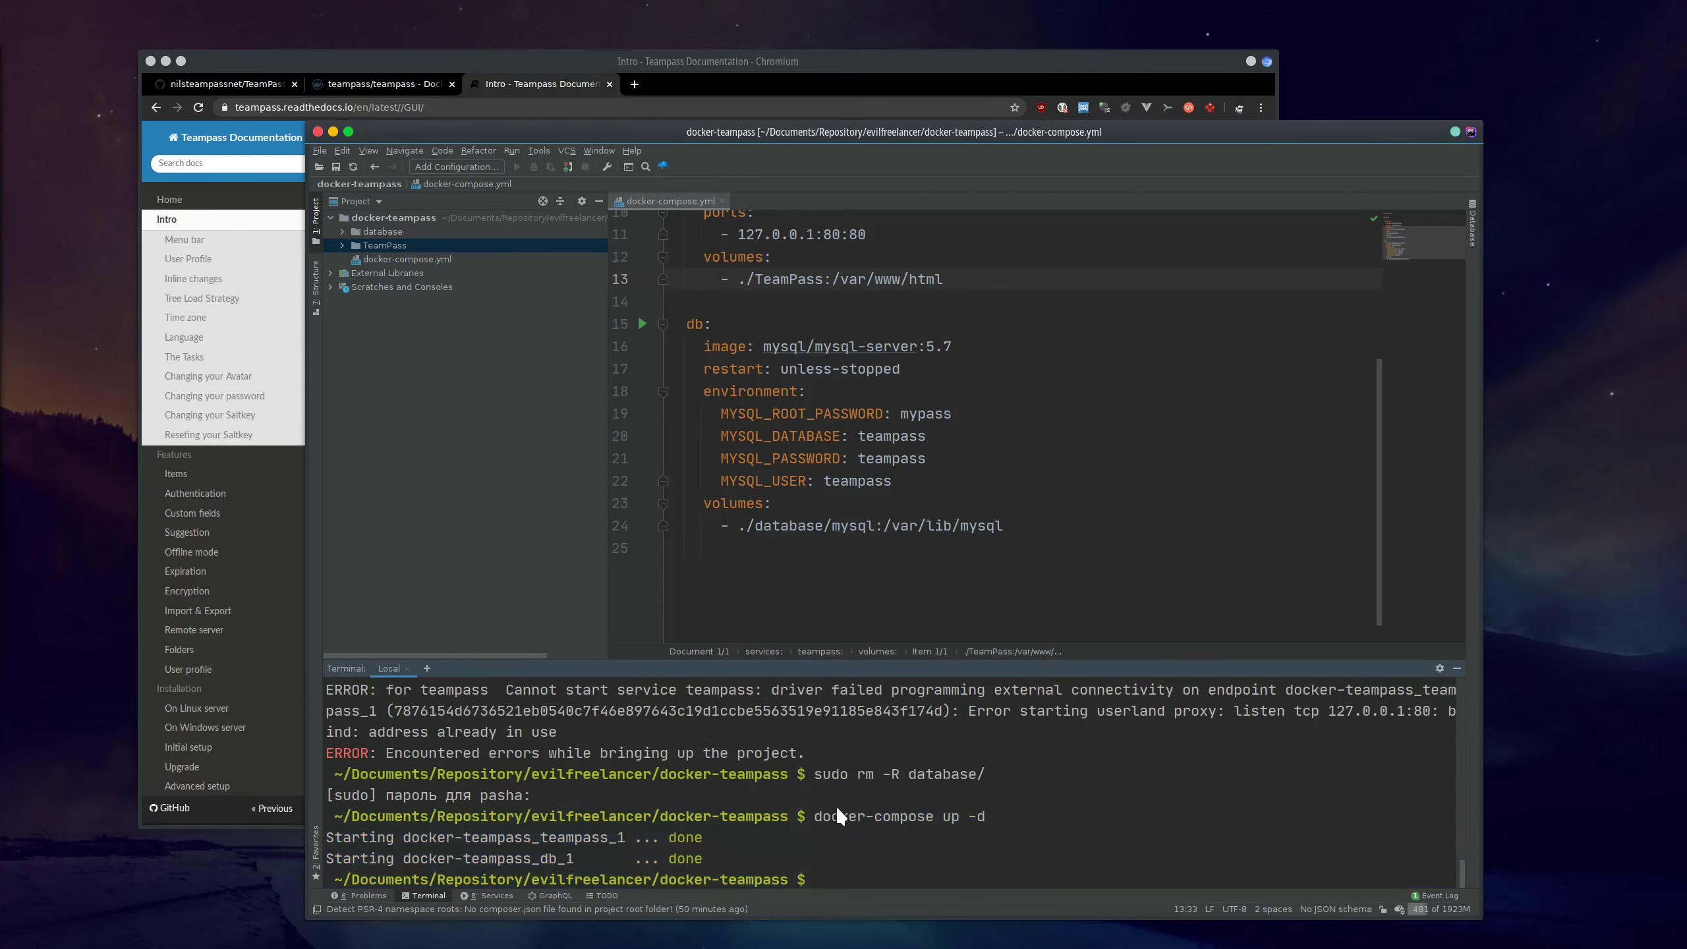
pyautogui.click(910, 116)
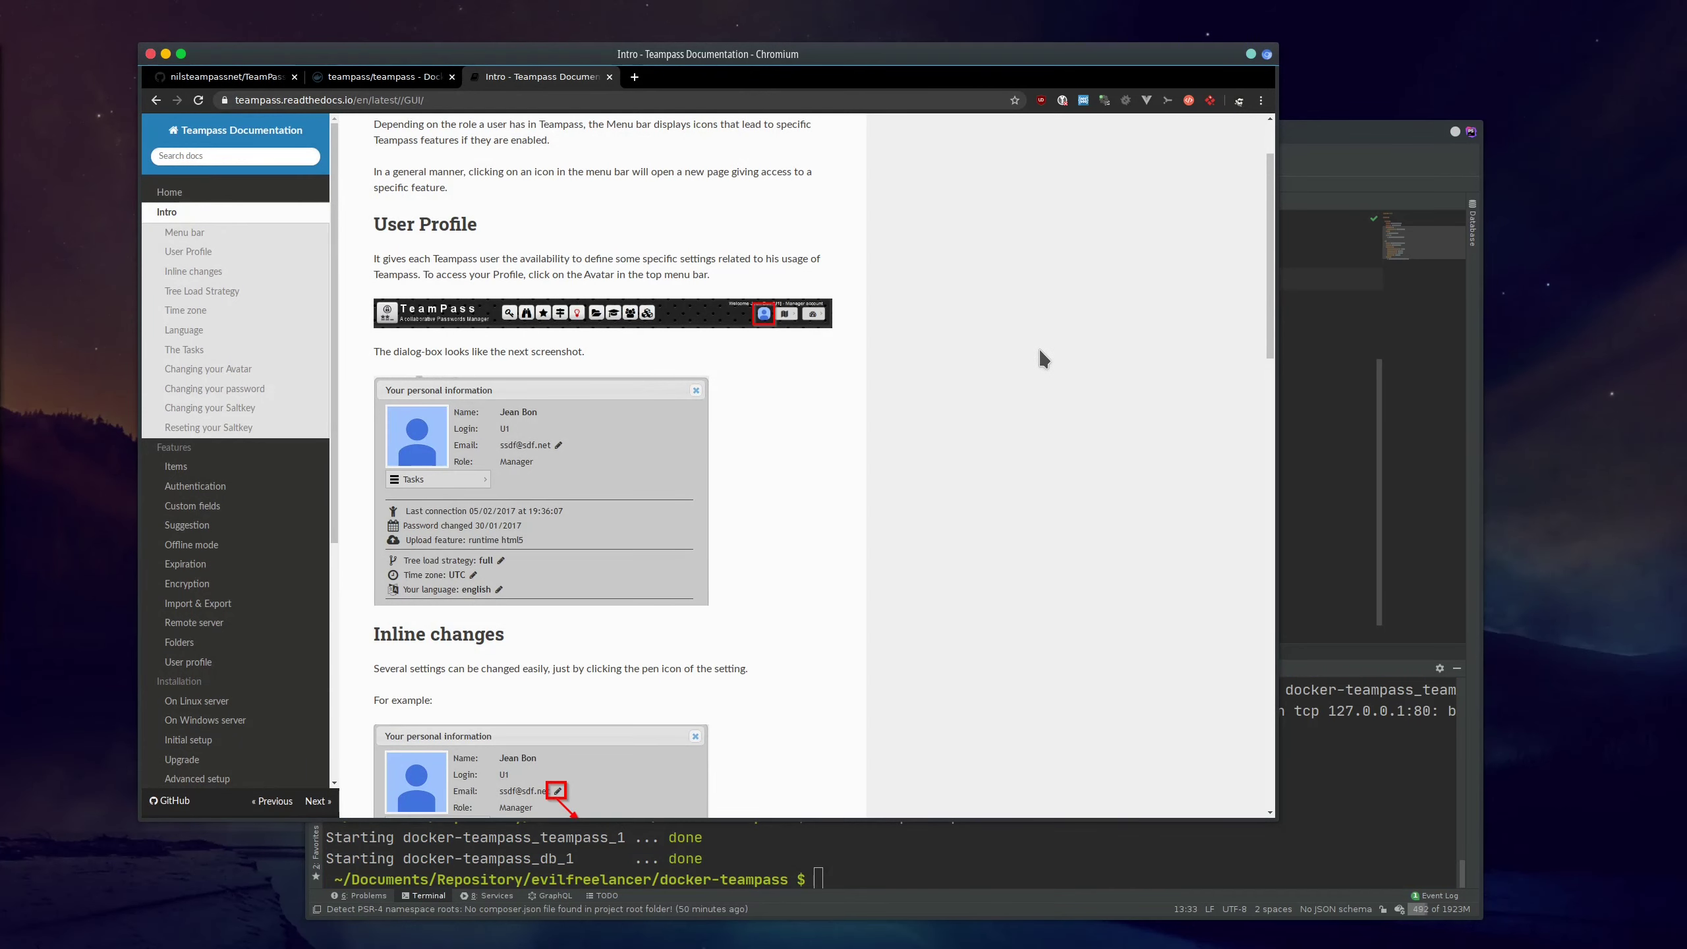
# Read the Intro page's Inline changes and Tree Load Strategy profile settings.
pyautogui.scroll(-3, 1040, 351)
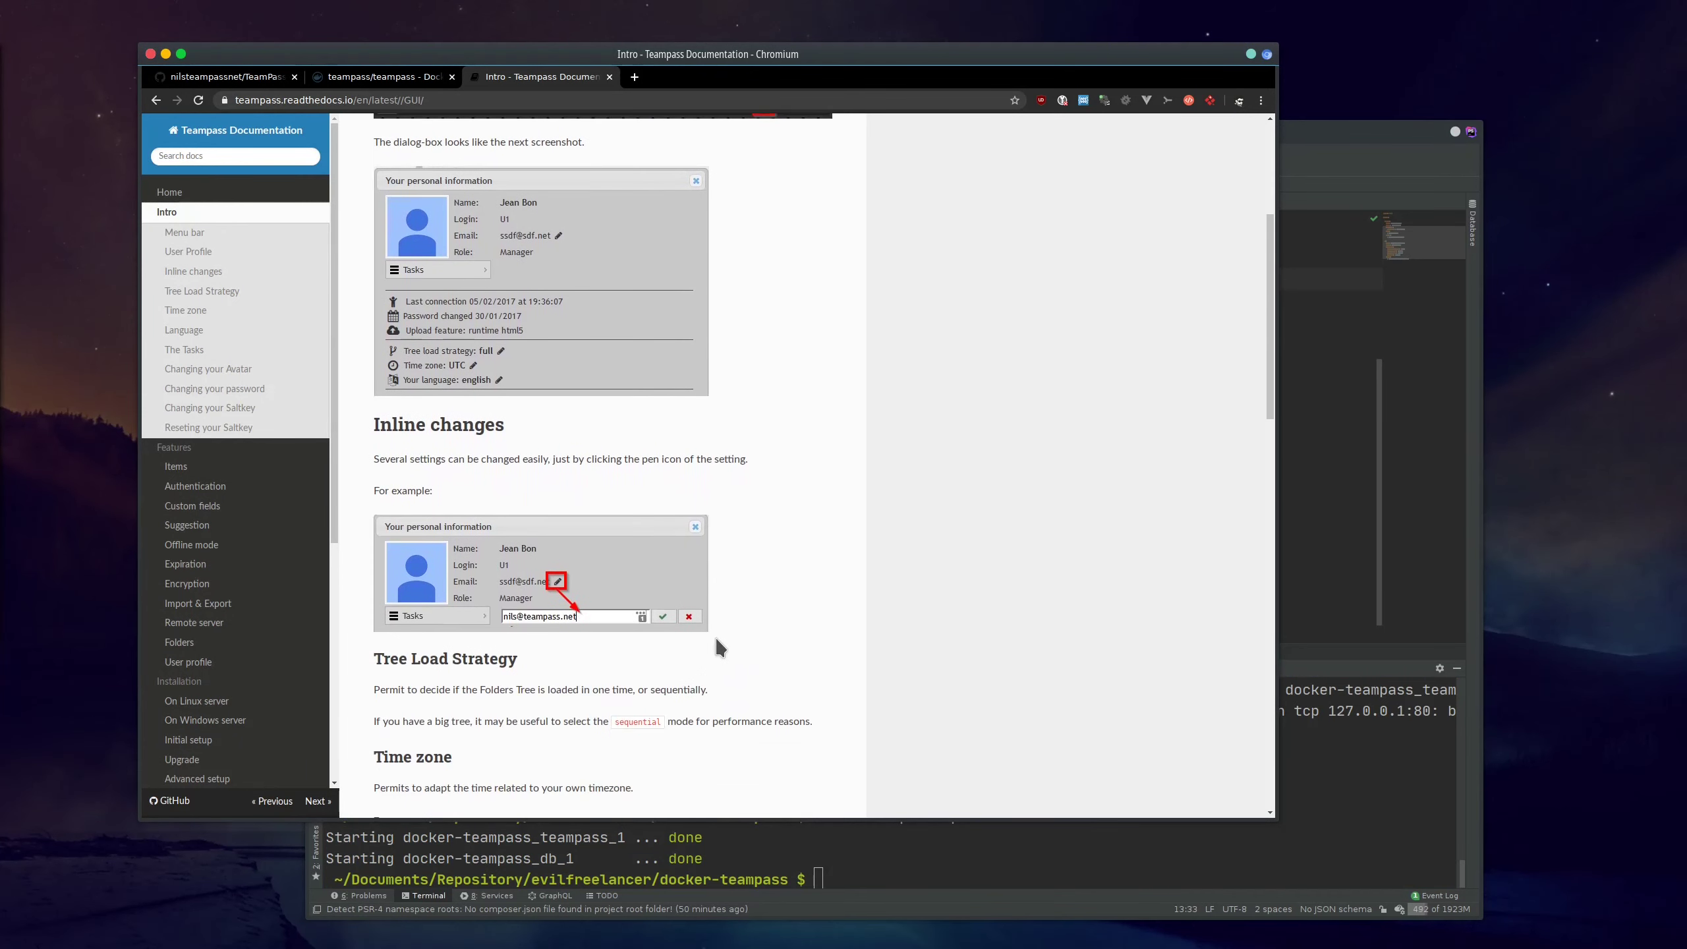
pyautogui.scroll(2, 731, 633)
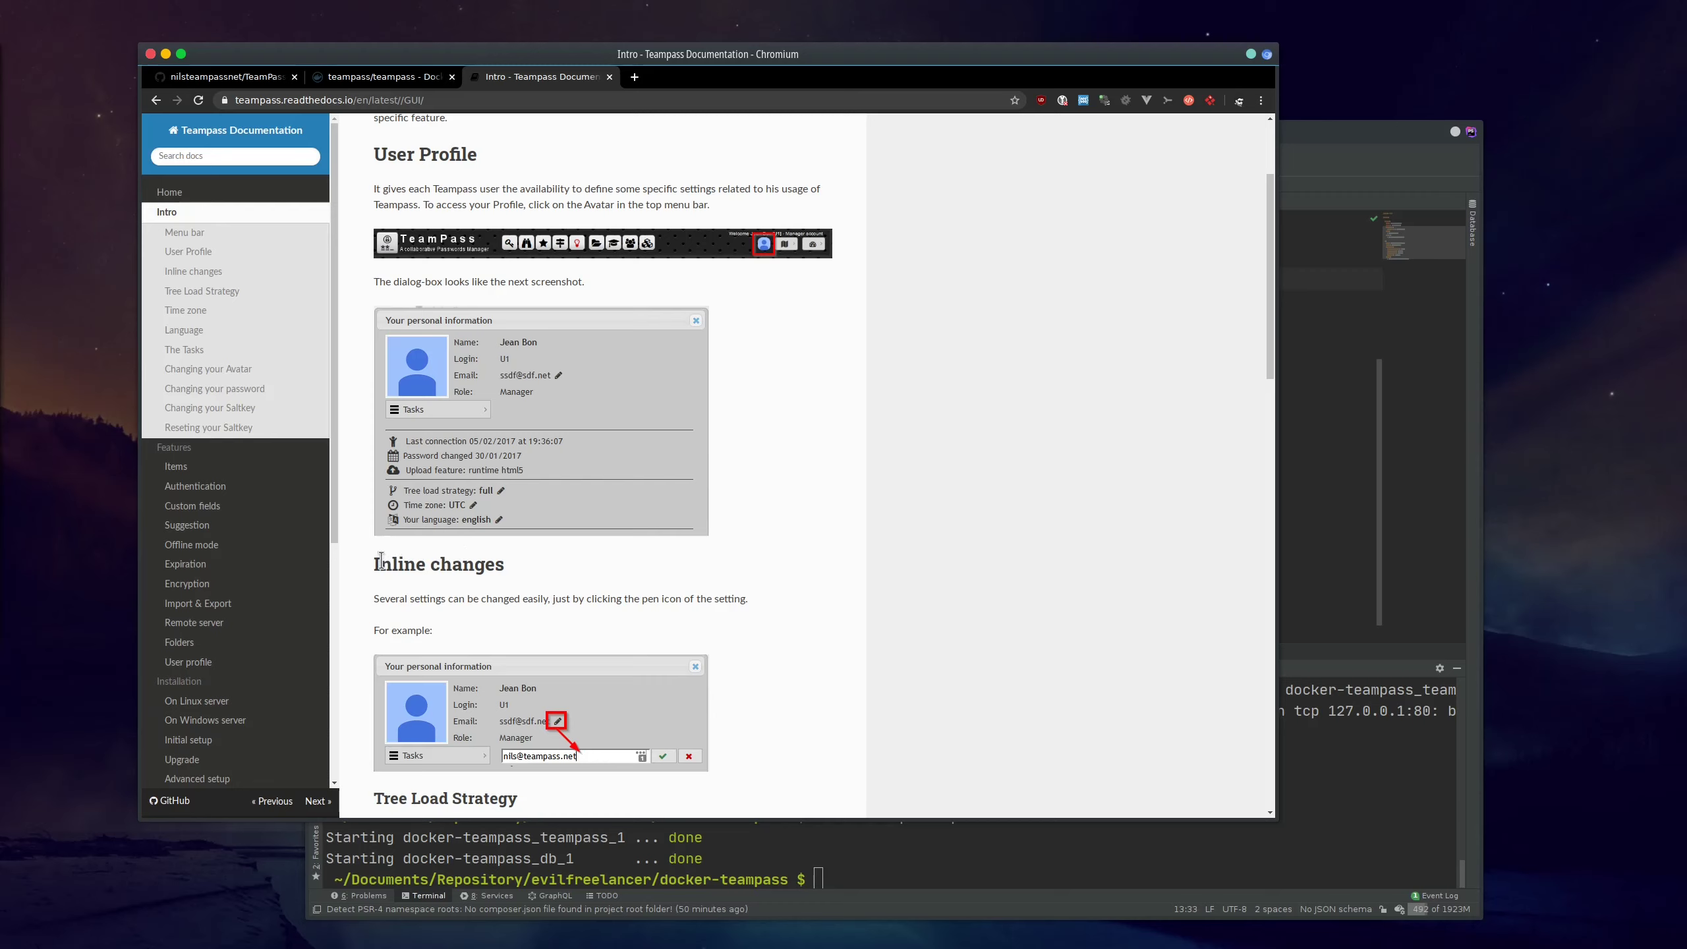
pyautogui.moveTo(378, 563); pyautogui.dragTo(635, 561)
pyautogui.click(635, 561)
pyautogui.scroll(-2, 741, 541)
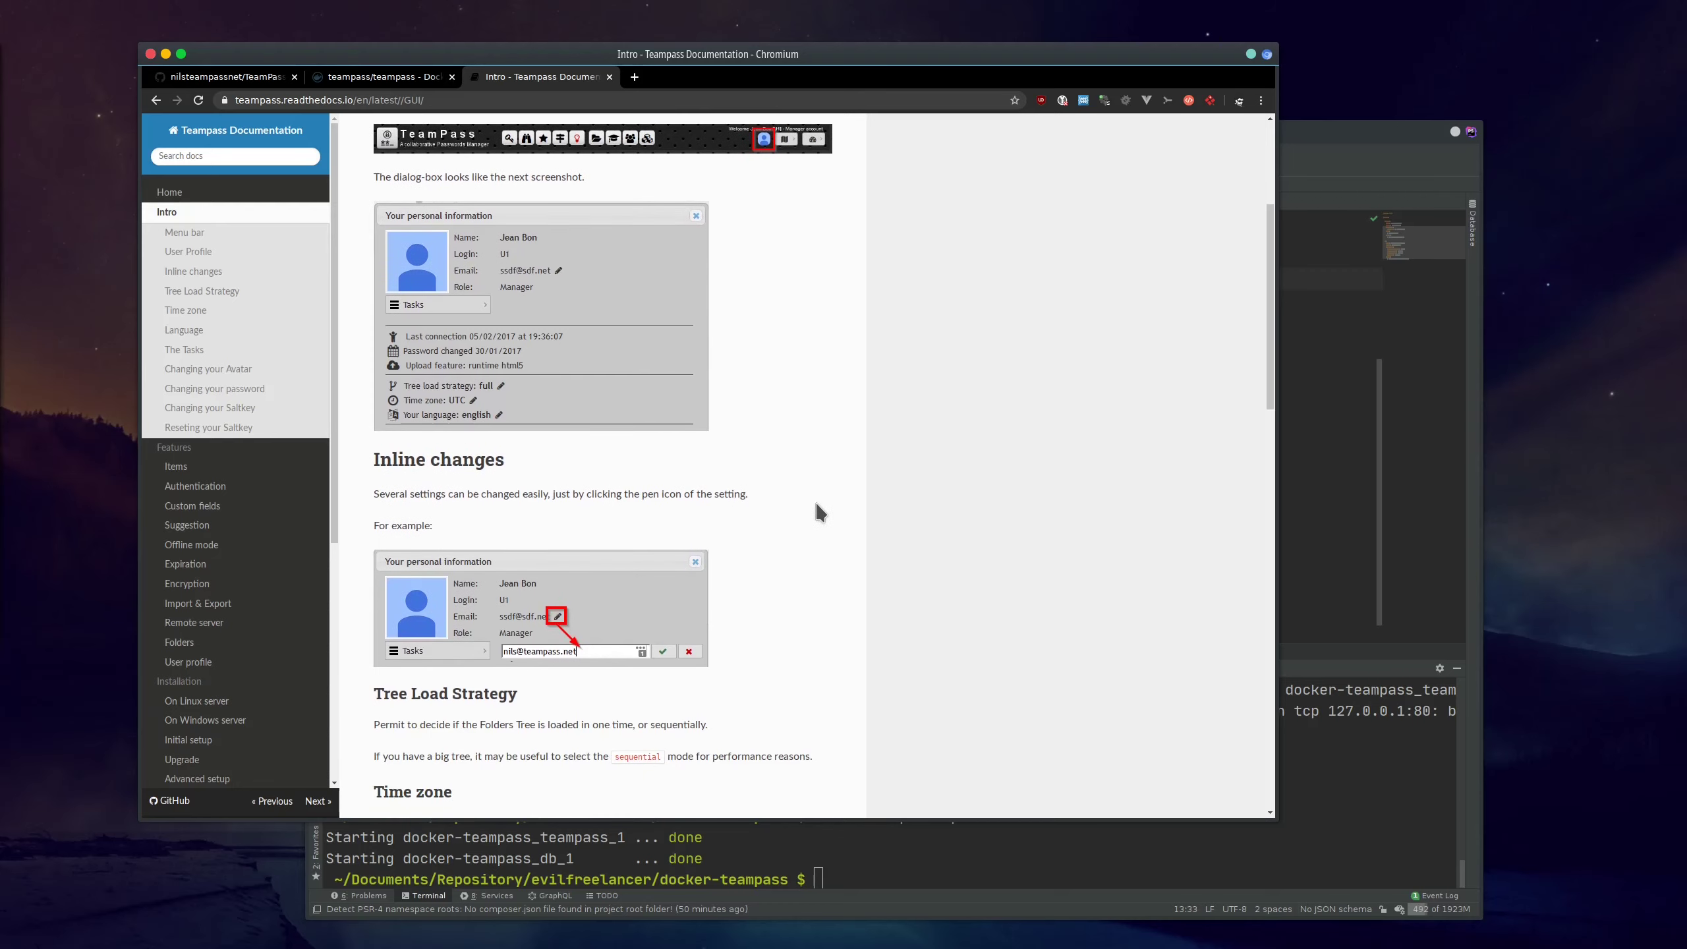
pyautogui.scroll(-2, 816, 504)
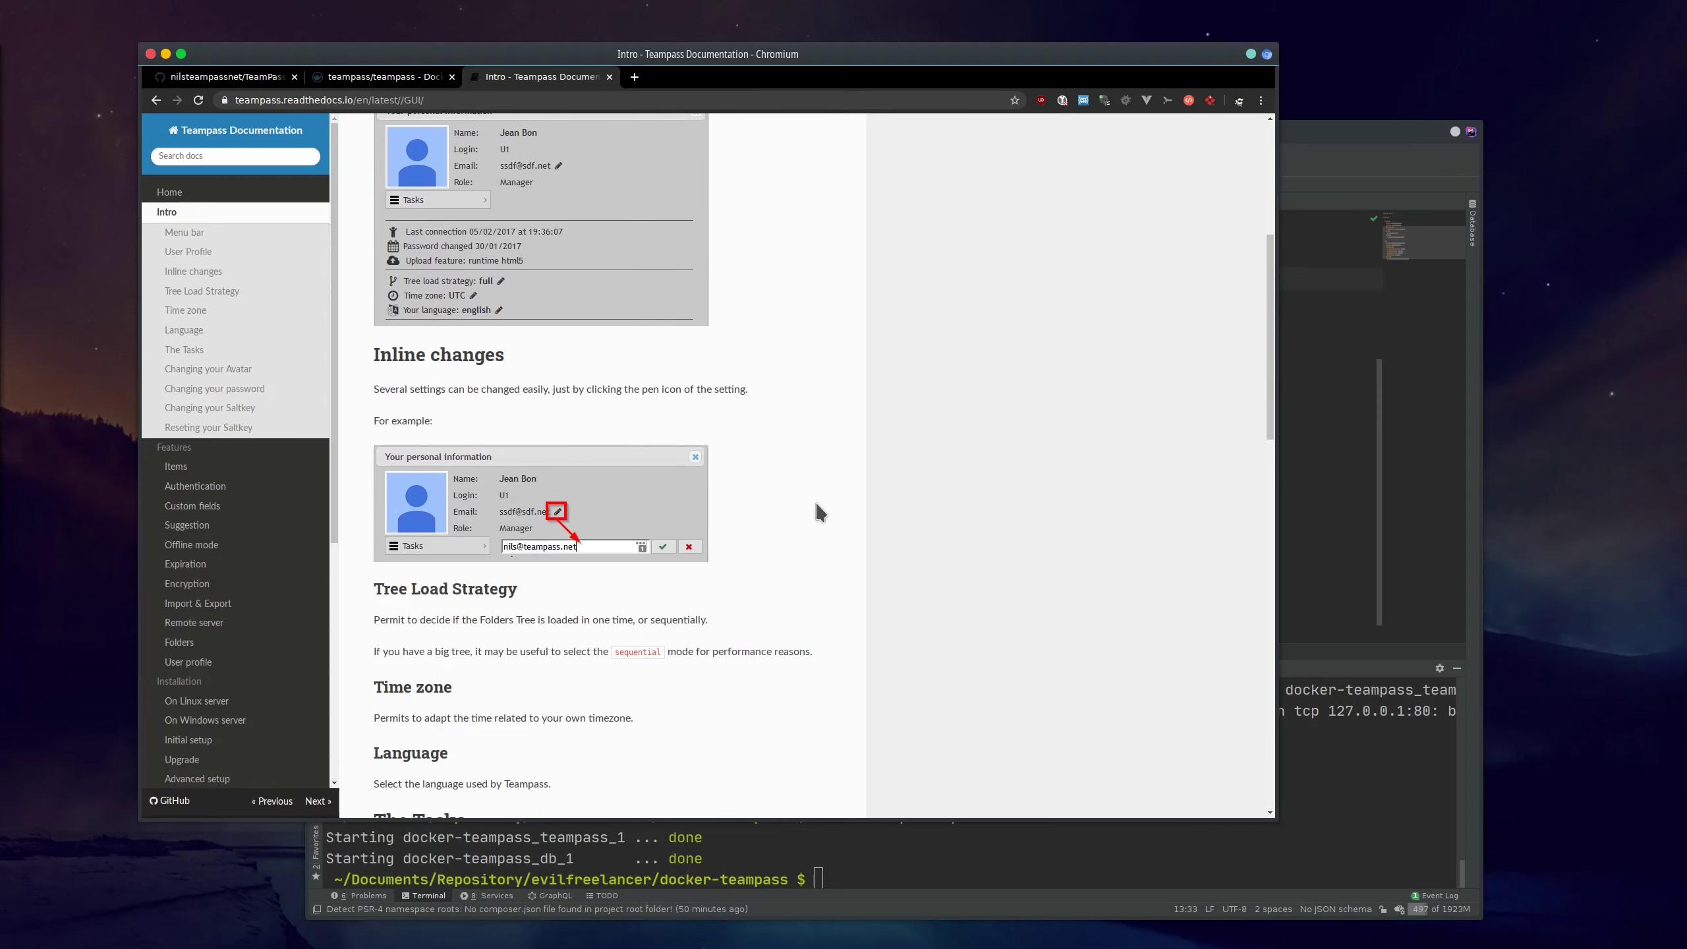
pyautogui.scroll(-3, 676, 565)
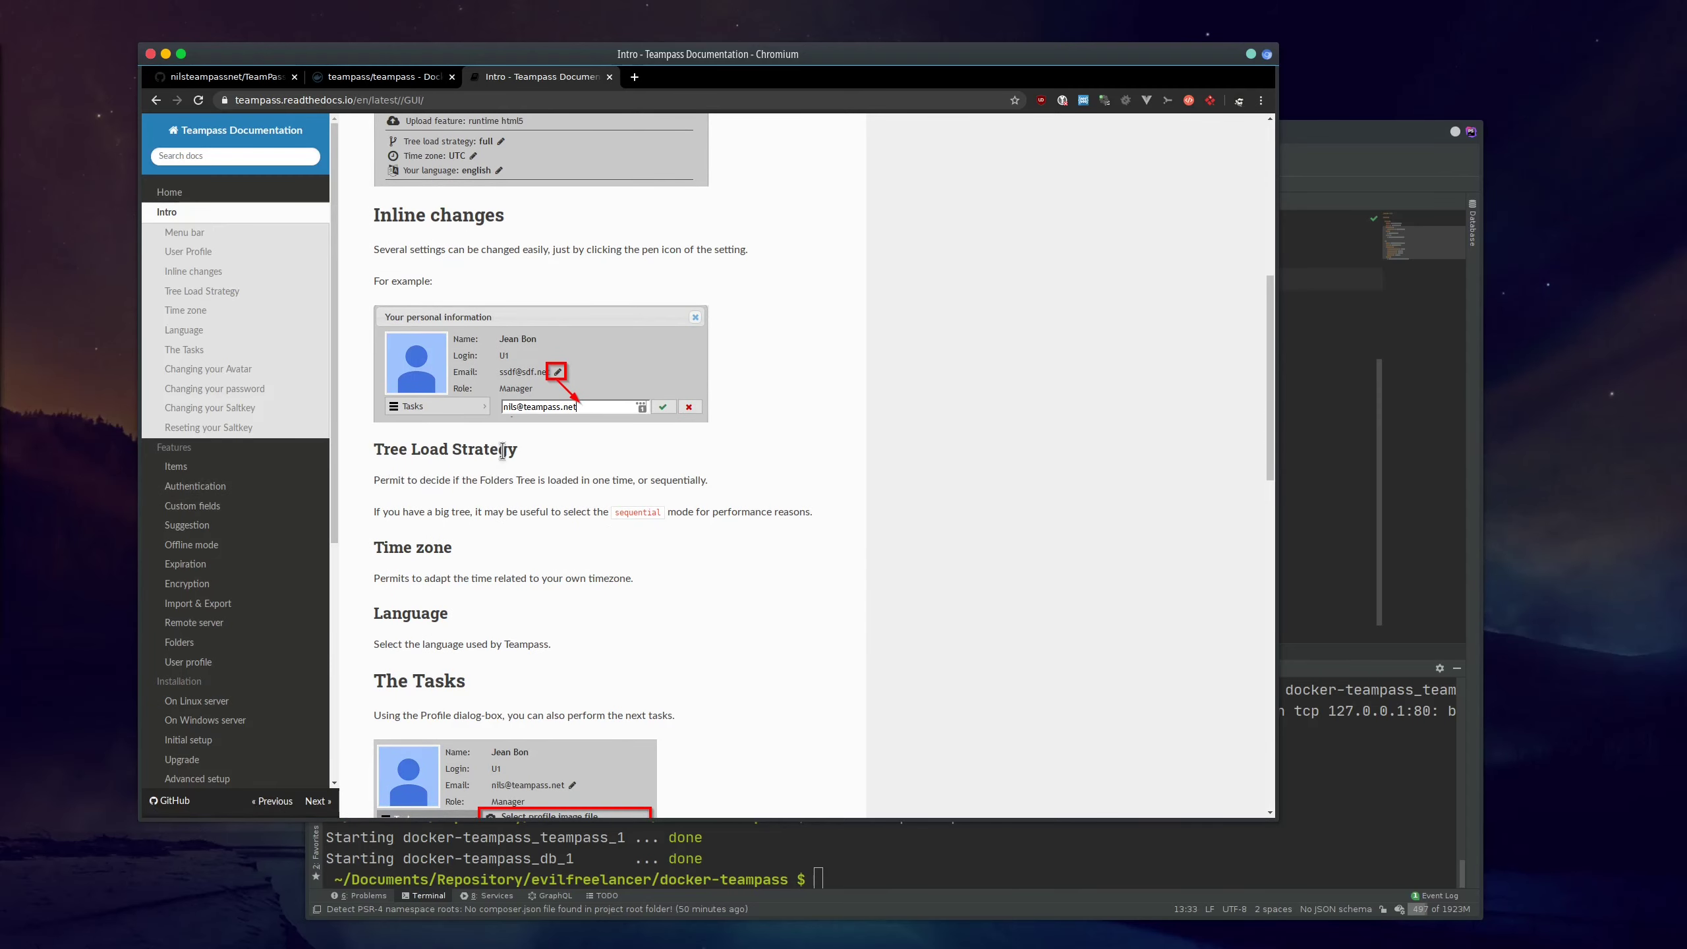
pyautogui.moveTo(371, 479); pyautogui.dragTo(744, 473)
pyautogui.click(743, 473)
# Read on from Time zone to Reseting your Saltkey, then go to the Items page.
pyautogui.scroll(-2, 465, 552)
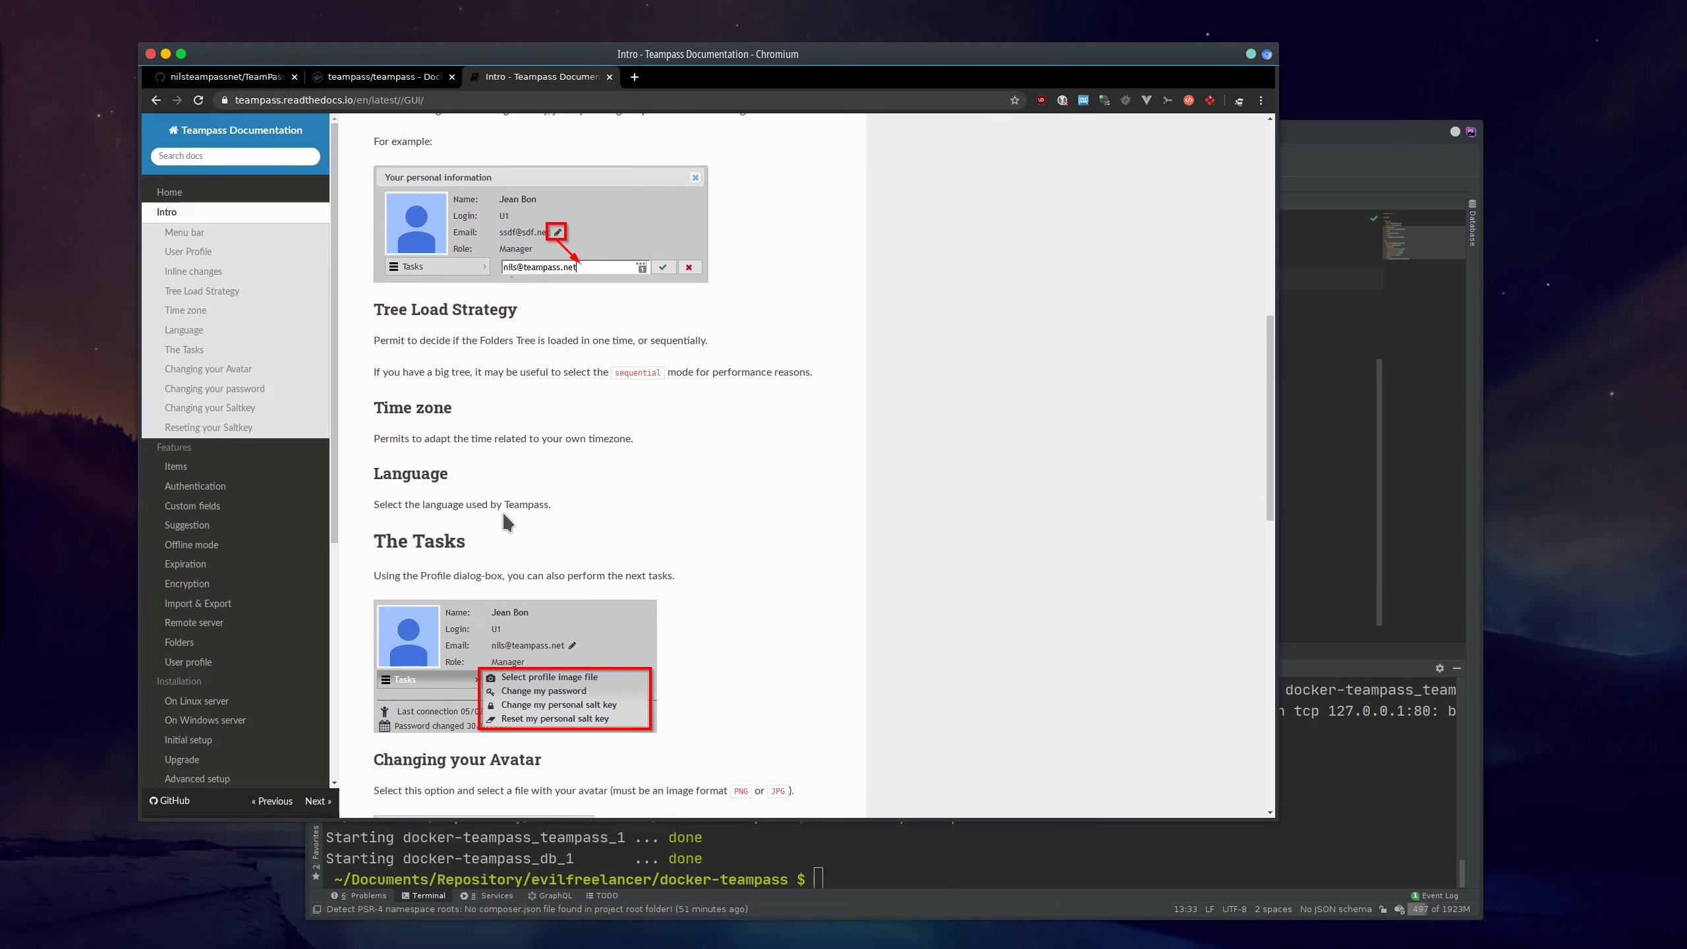
pyautogui.moveTo(375, 409); pyautogui.dragTo(495, 425)
pyautogui.click(406, 503)
pyautogui.scroll(-1, 527, 464)
pyautogui.scroll(-1, 529, 470)
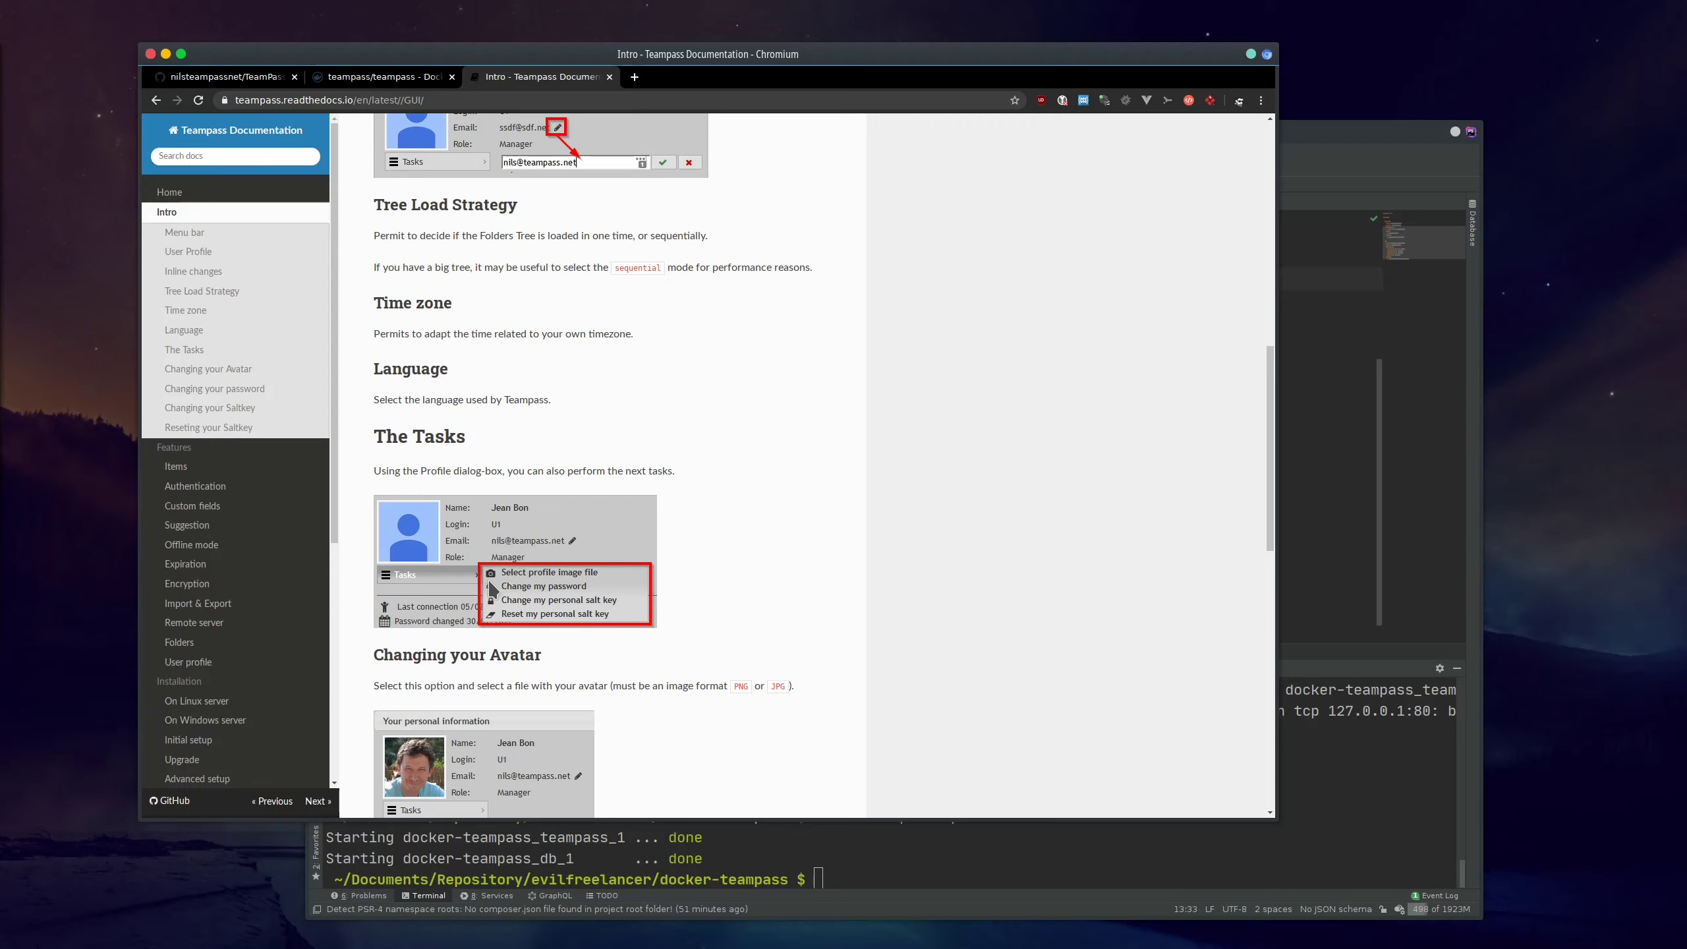
pyautogui.scroll(-5, 705, 556)
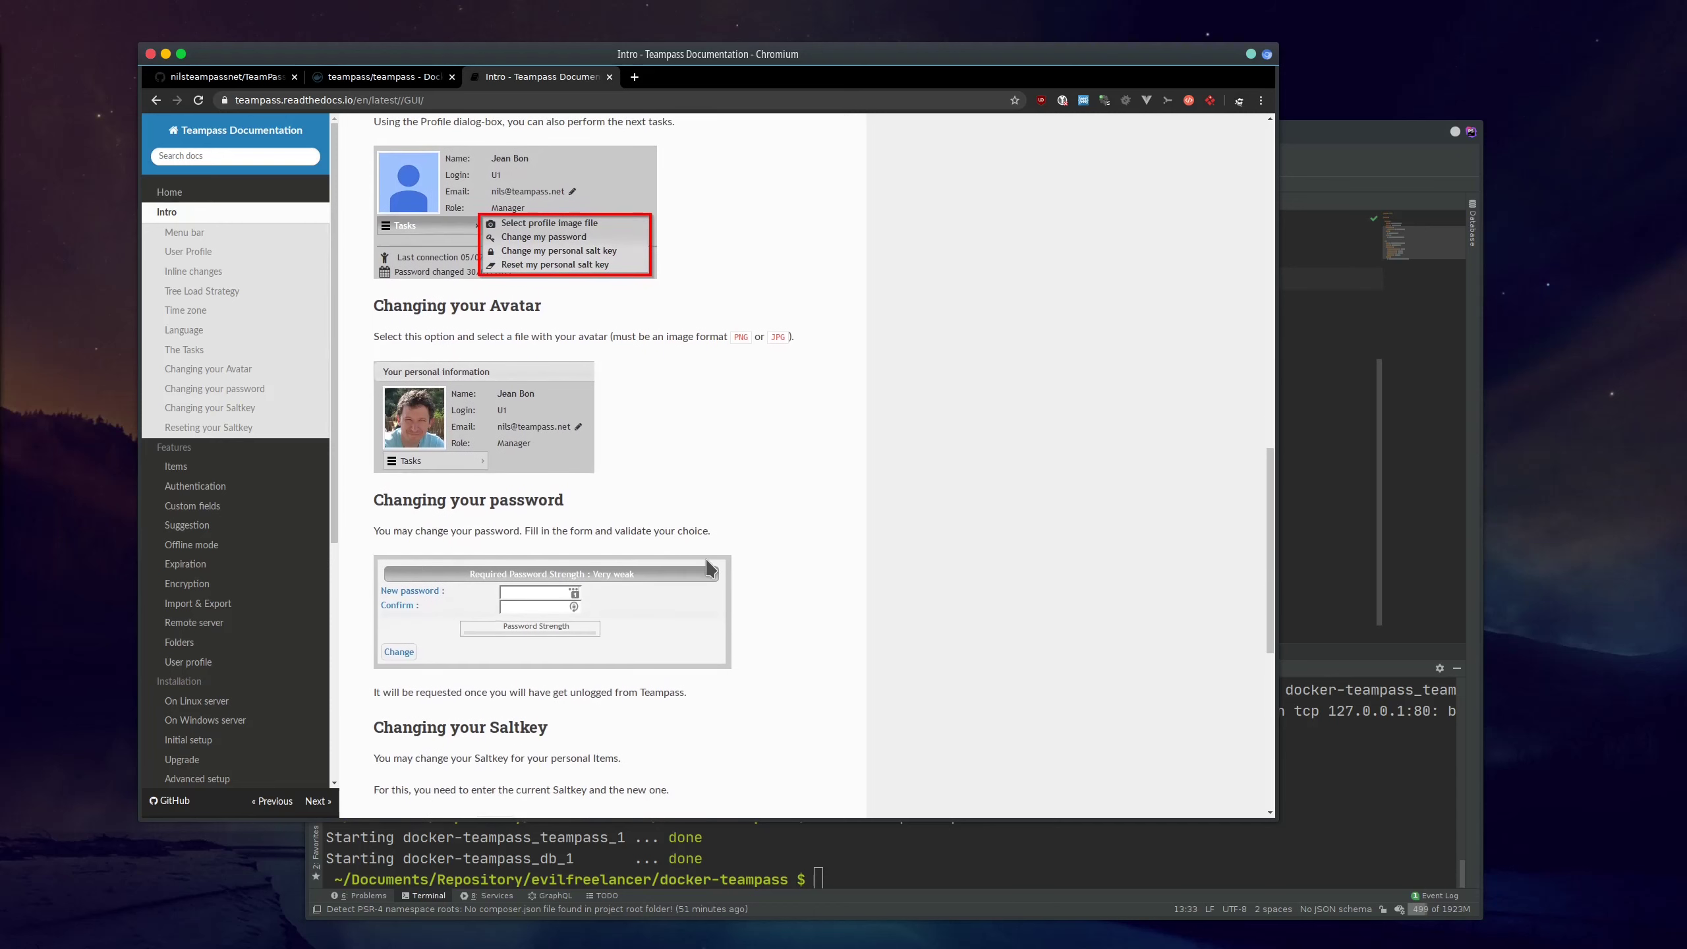
pyautogui.scroll(-2, 750, 495)
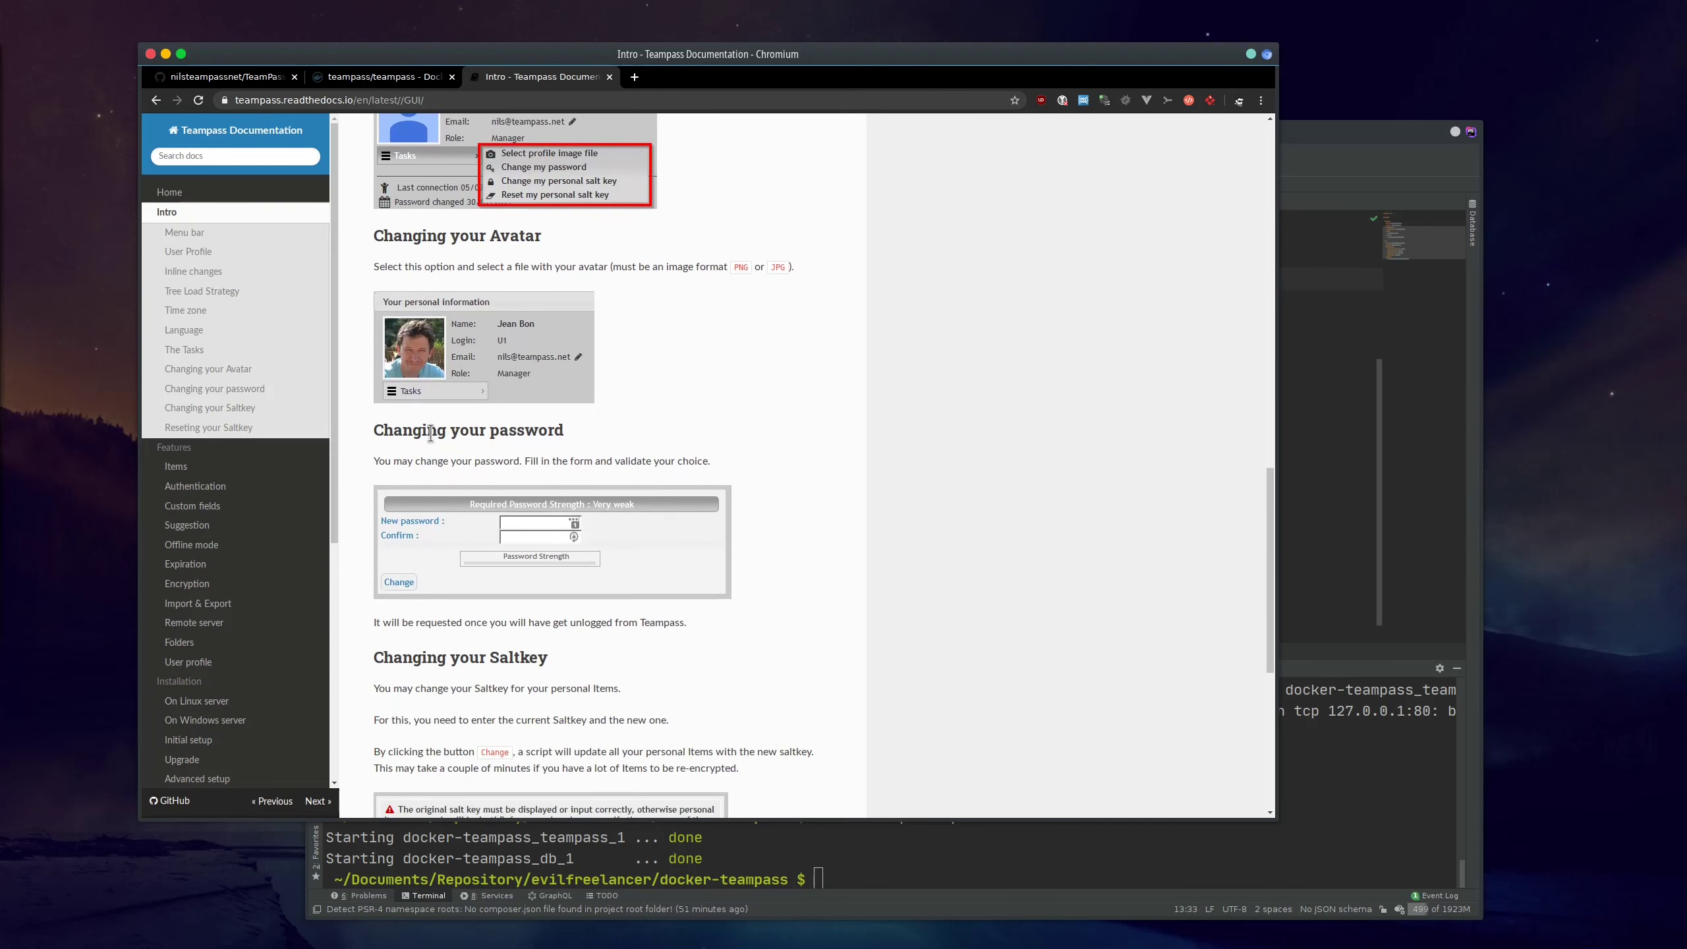
pyautogui.scroll(-4, 753, 505)
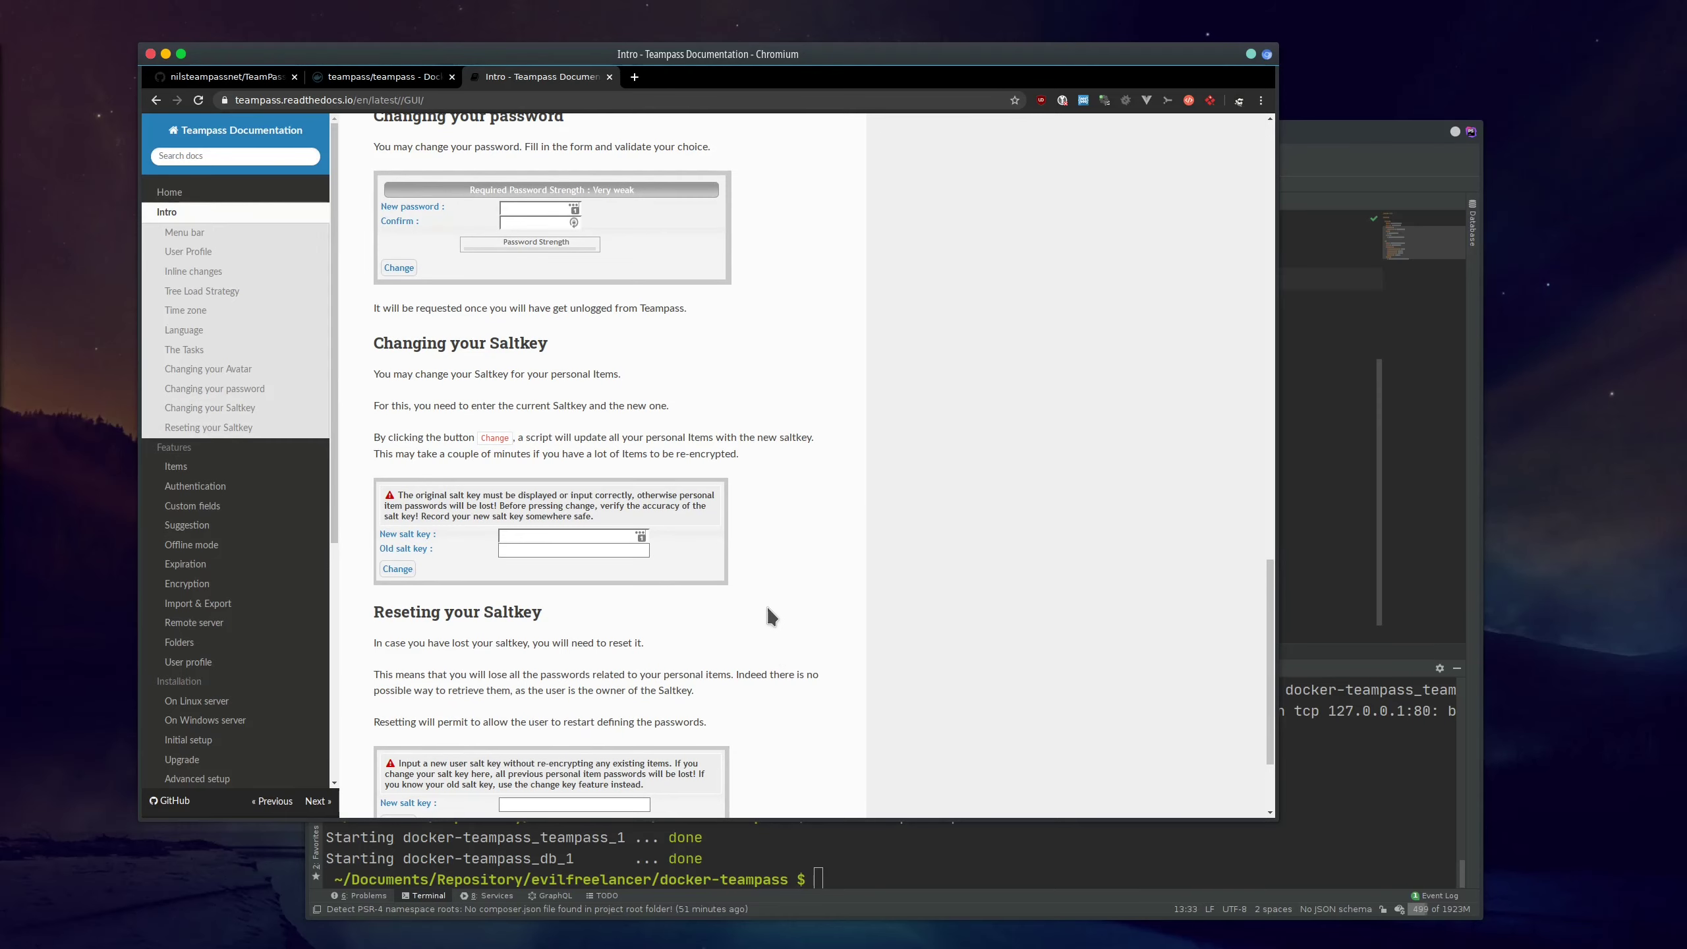
pyautogui.scroll(-3, 786, 542)
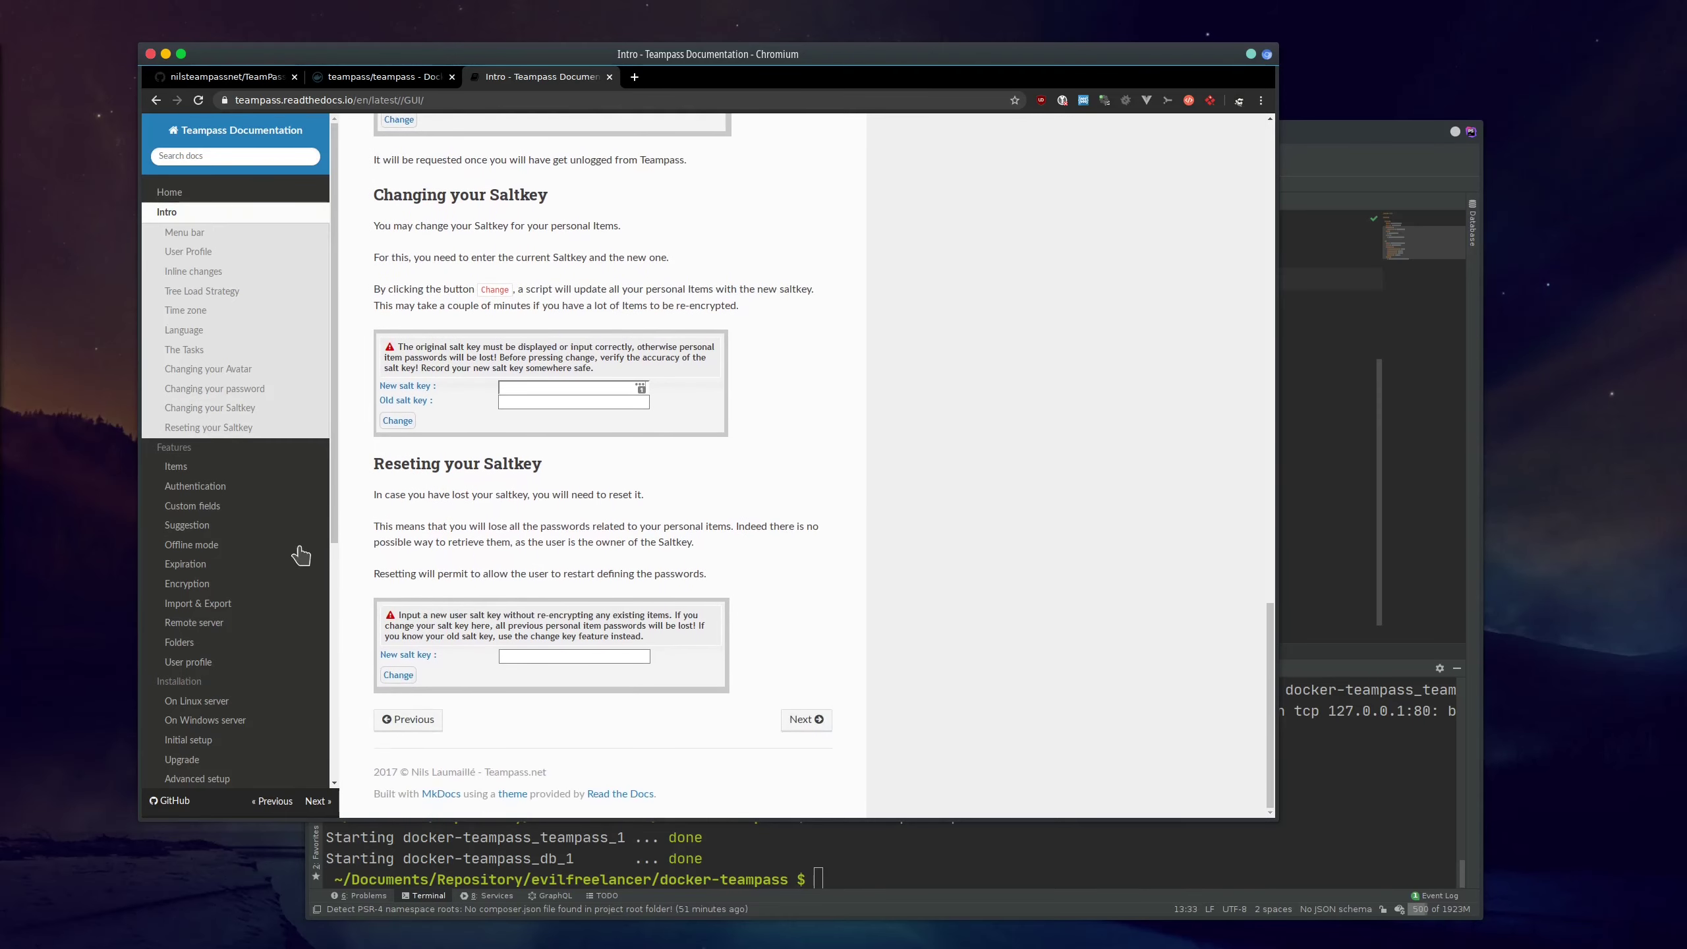
pyautogui.scroll(3, 269, 313)
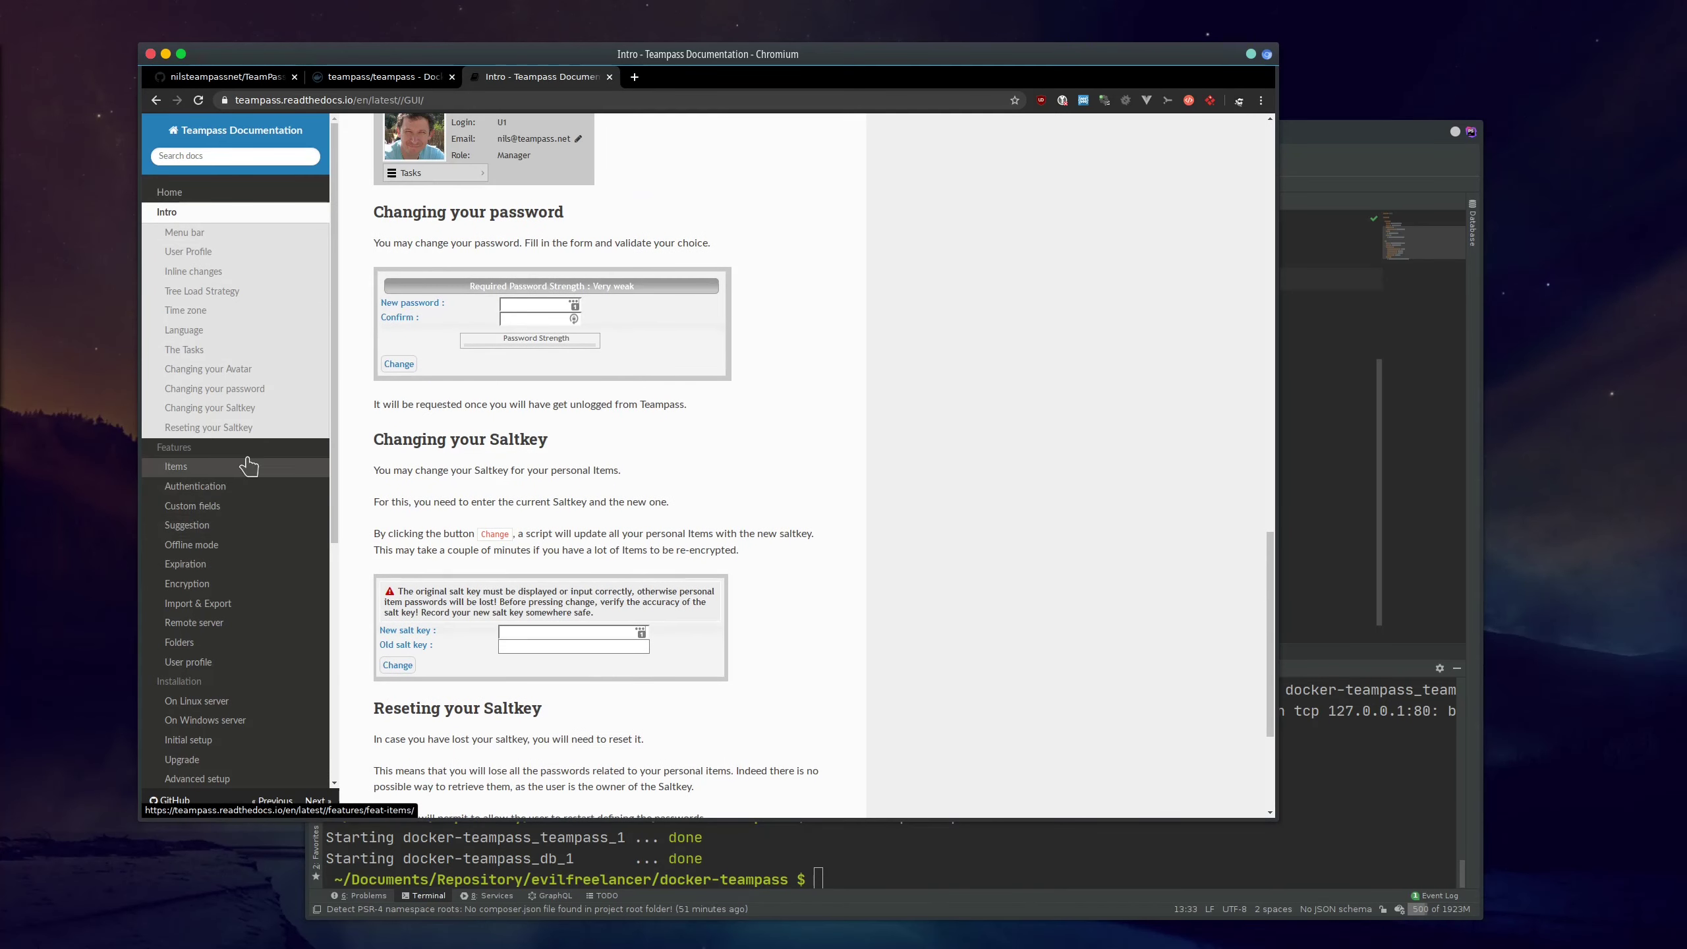
pyautogui.scroll(-3, 967, 661)
pyautogui.click(806, 719)
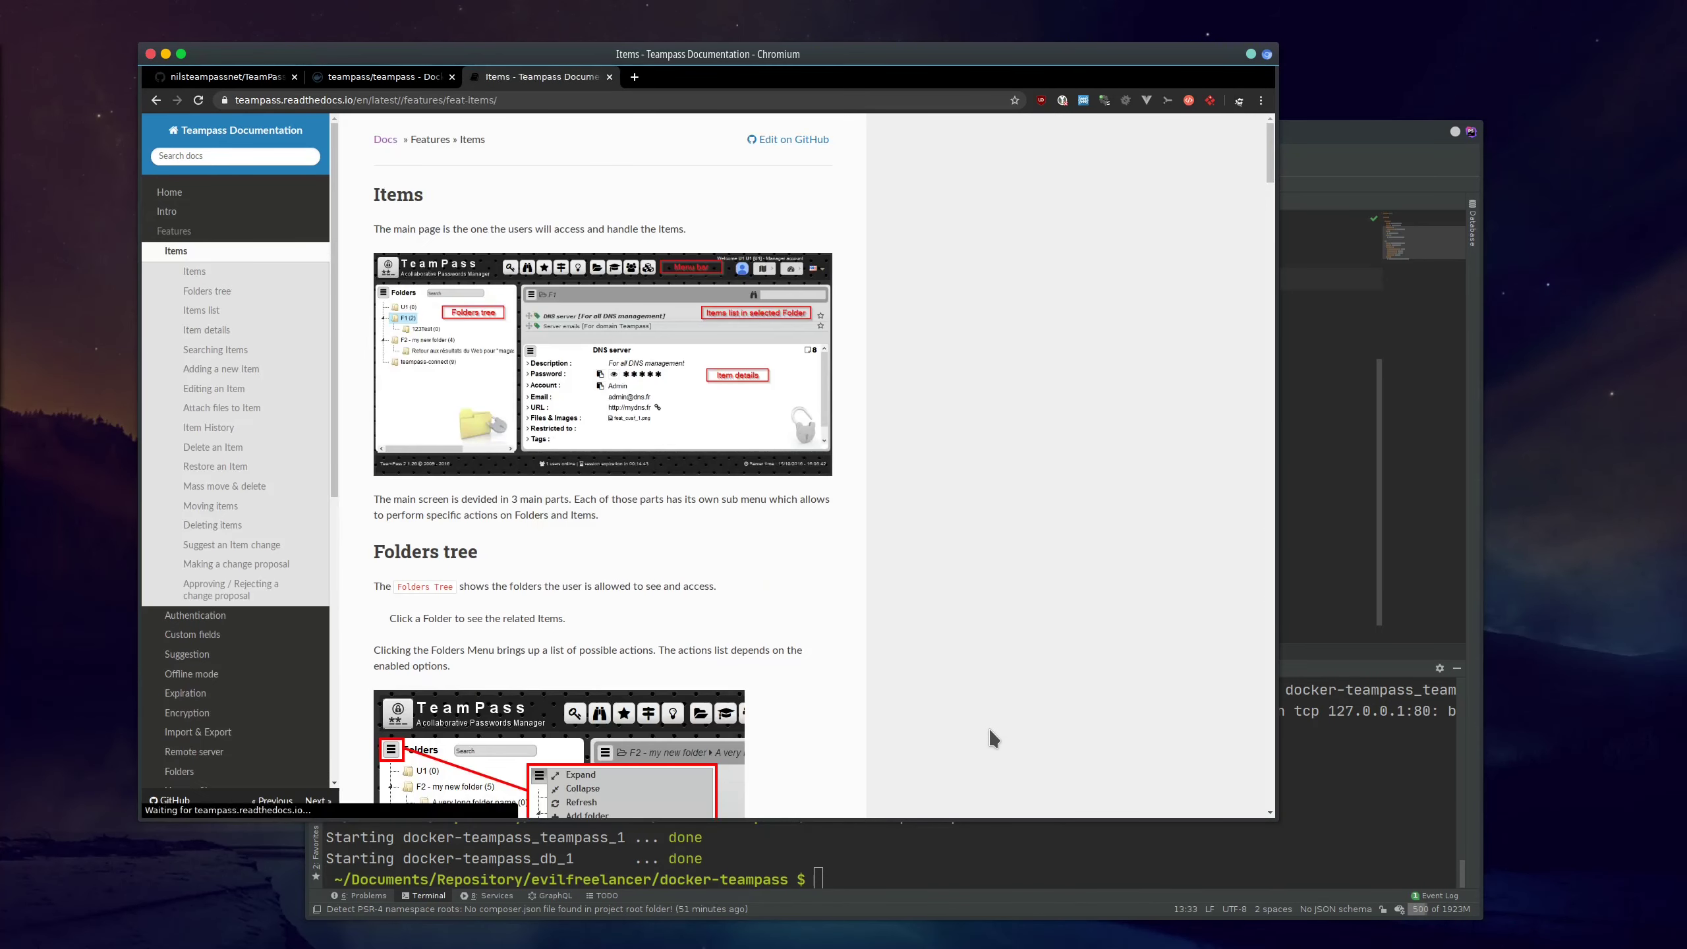
# Read the Items page's three-part main screen and Folders tree sections.
pyautogui.doubleClick(396, 186)
pyautogui.click(854, 207)
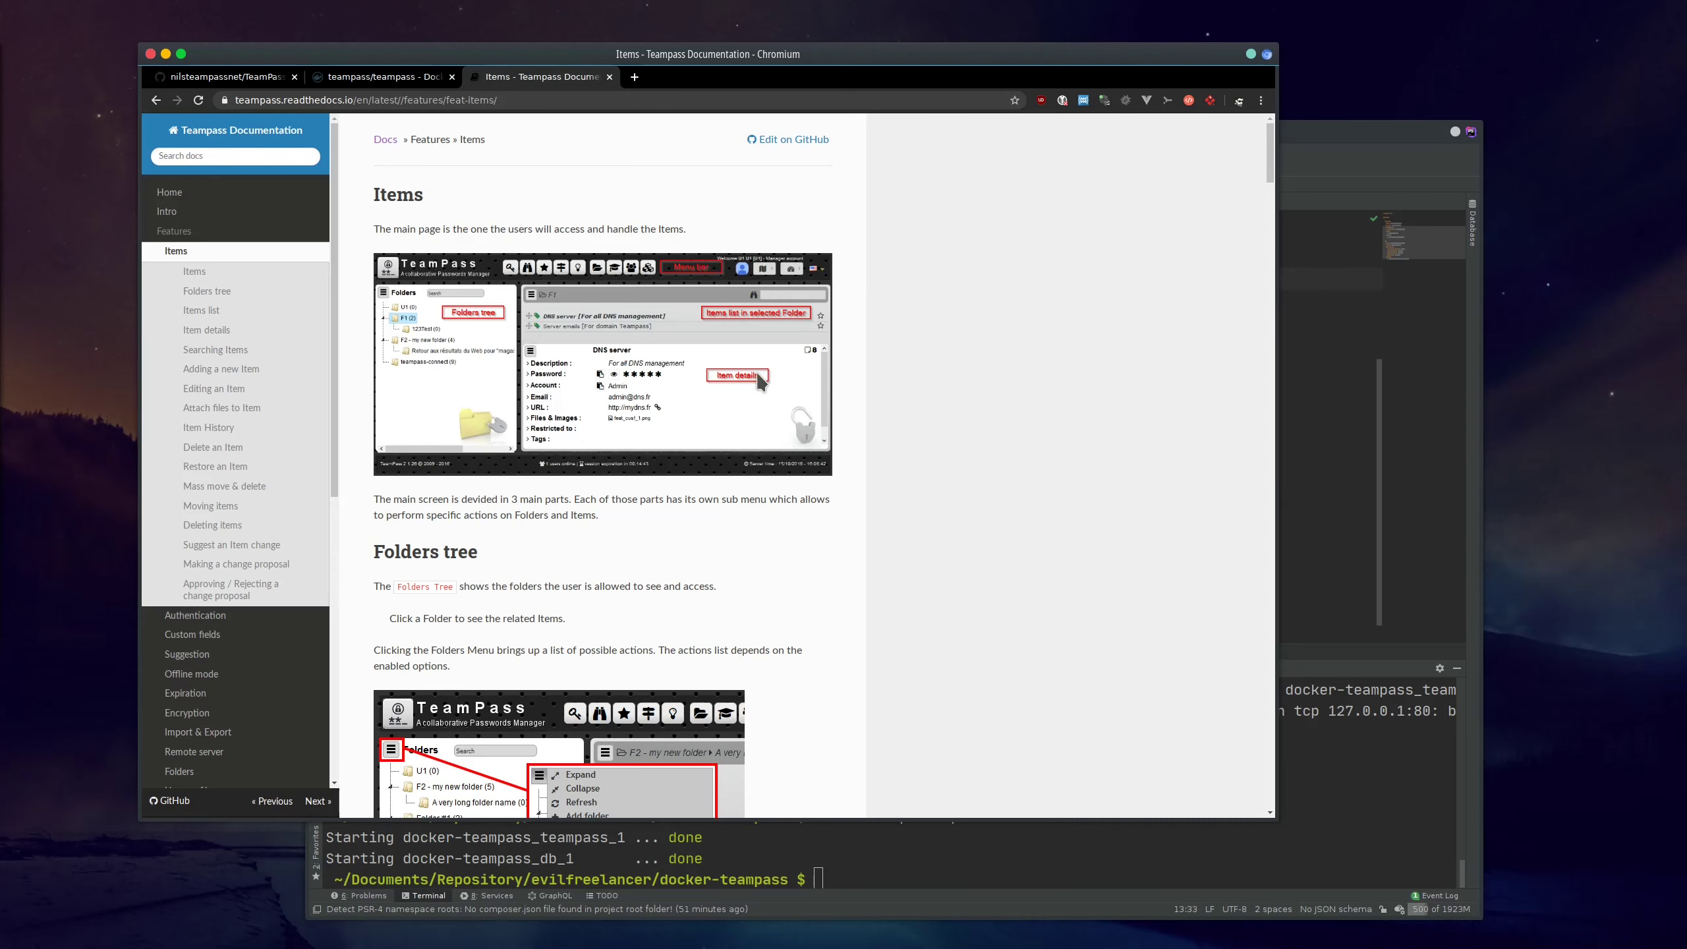
pyautogui.scroll(-2, 852, 351)
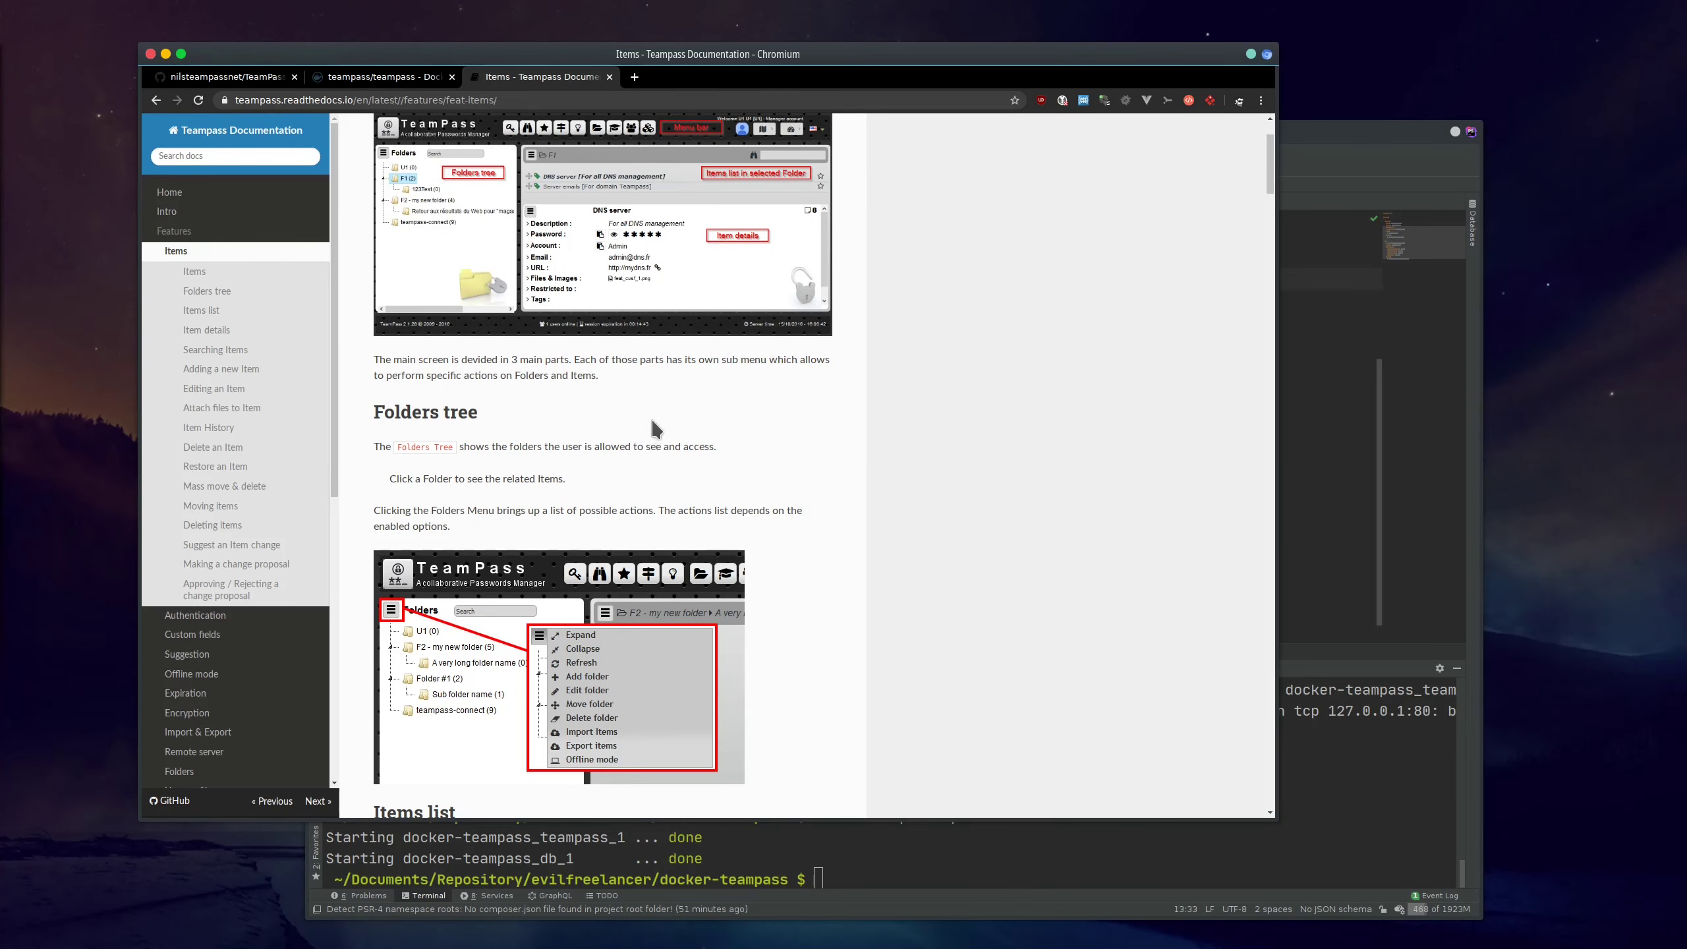
pyautogui.scroll(-2, 558, 373)
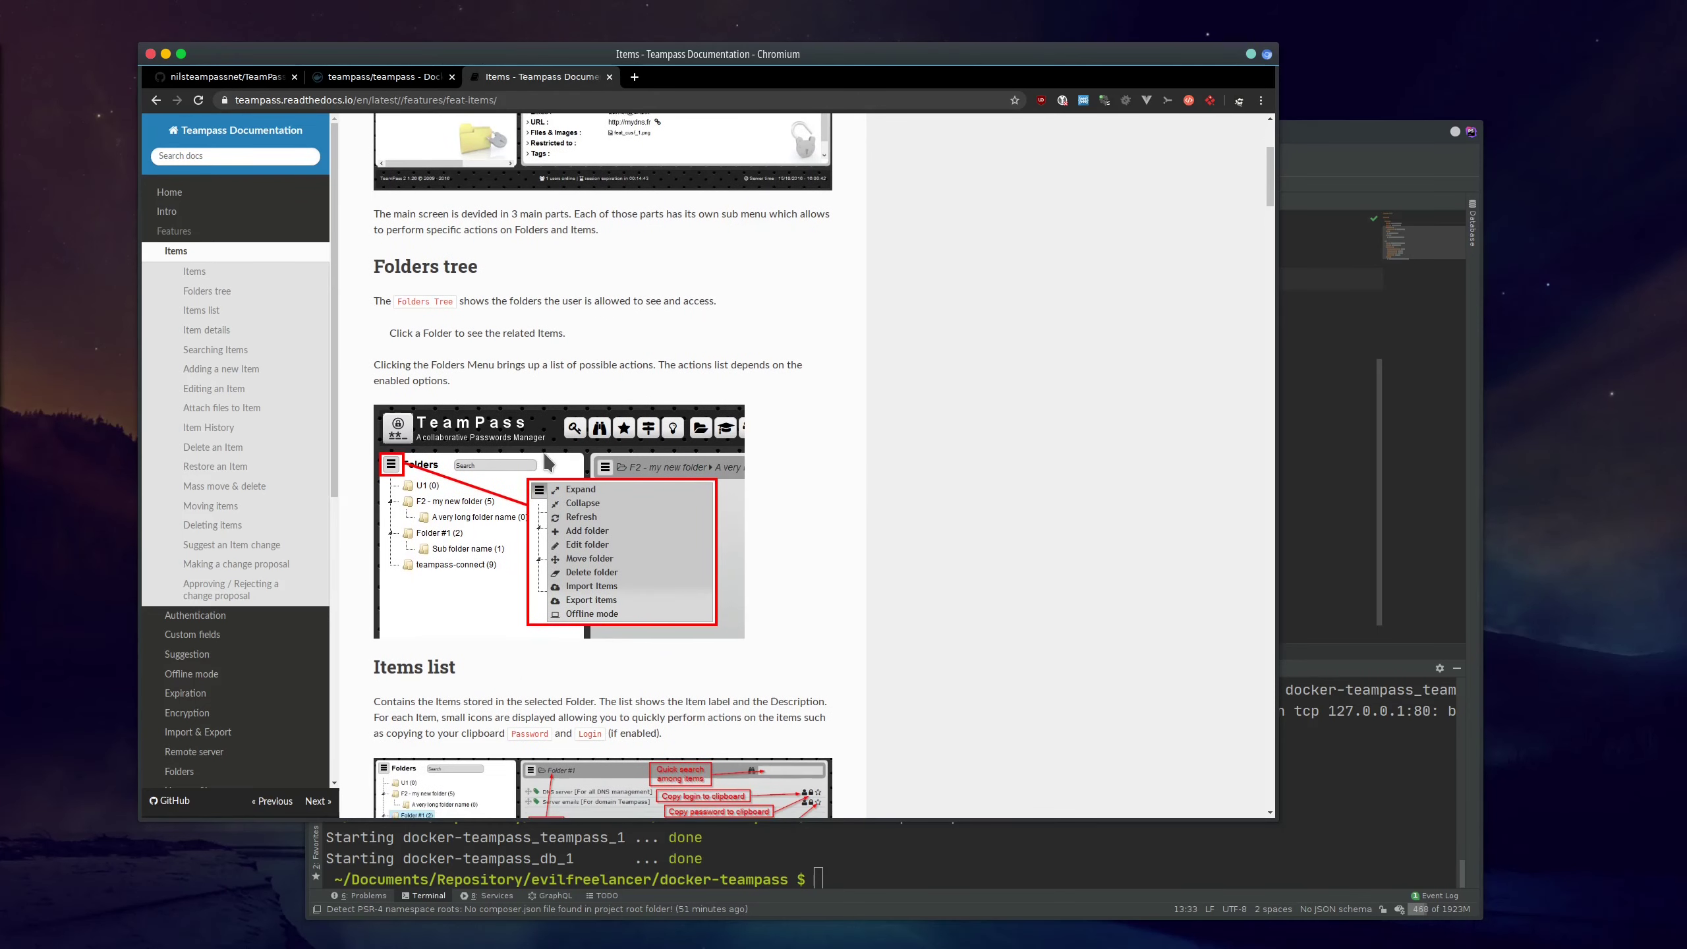
pyautogui.scroll(-2, 549, 463)
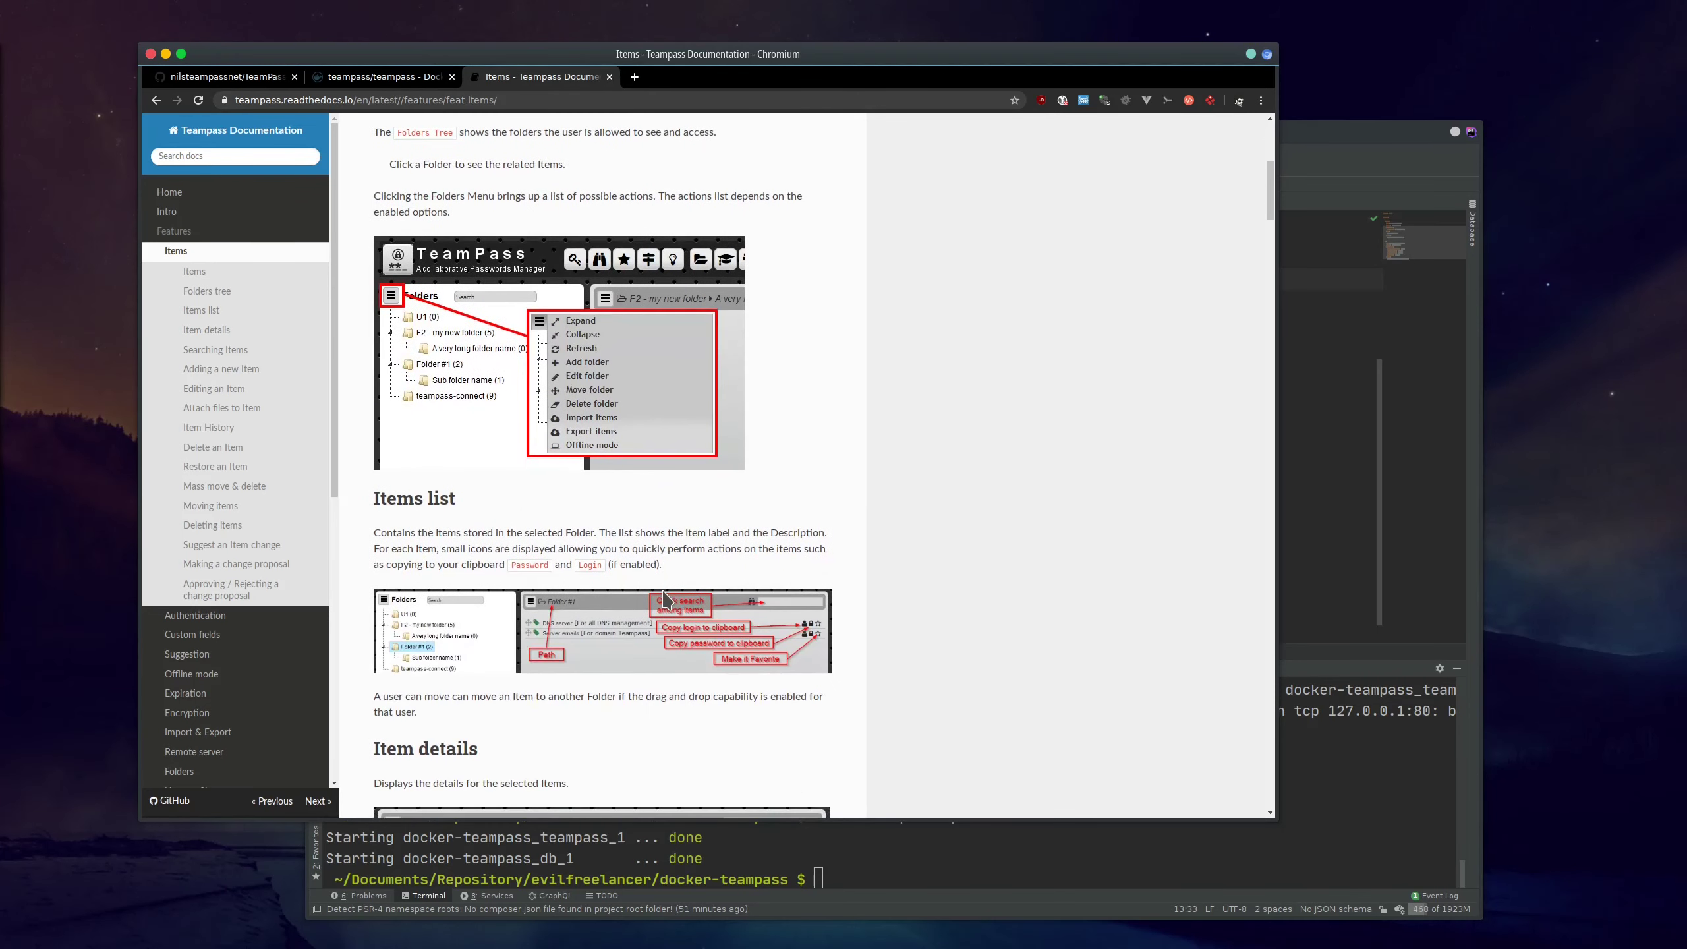
pyautogui.scroll(-3, 670, 591)
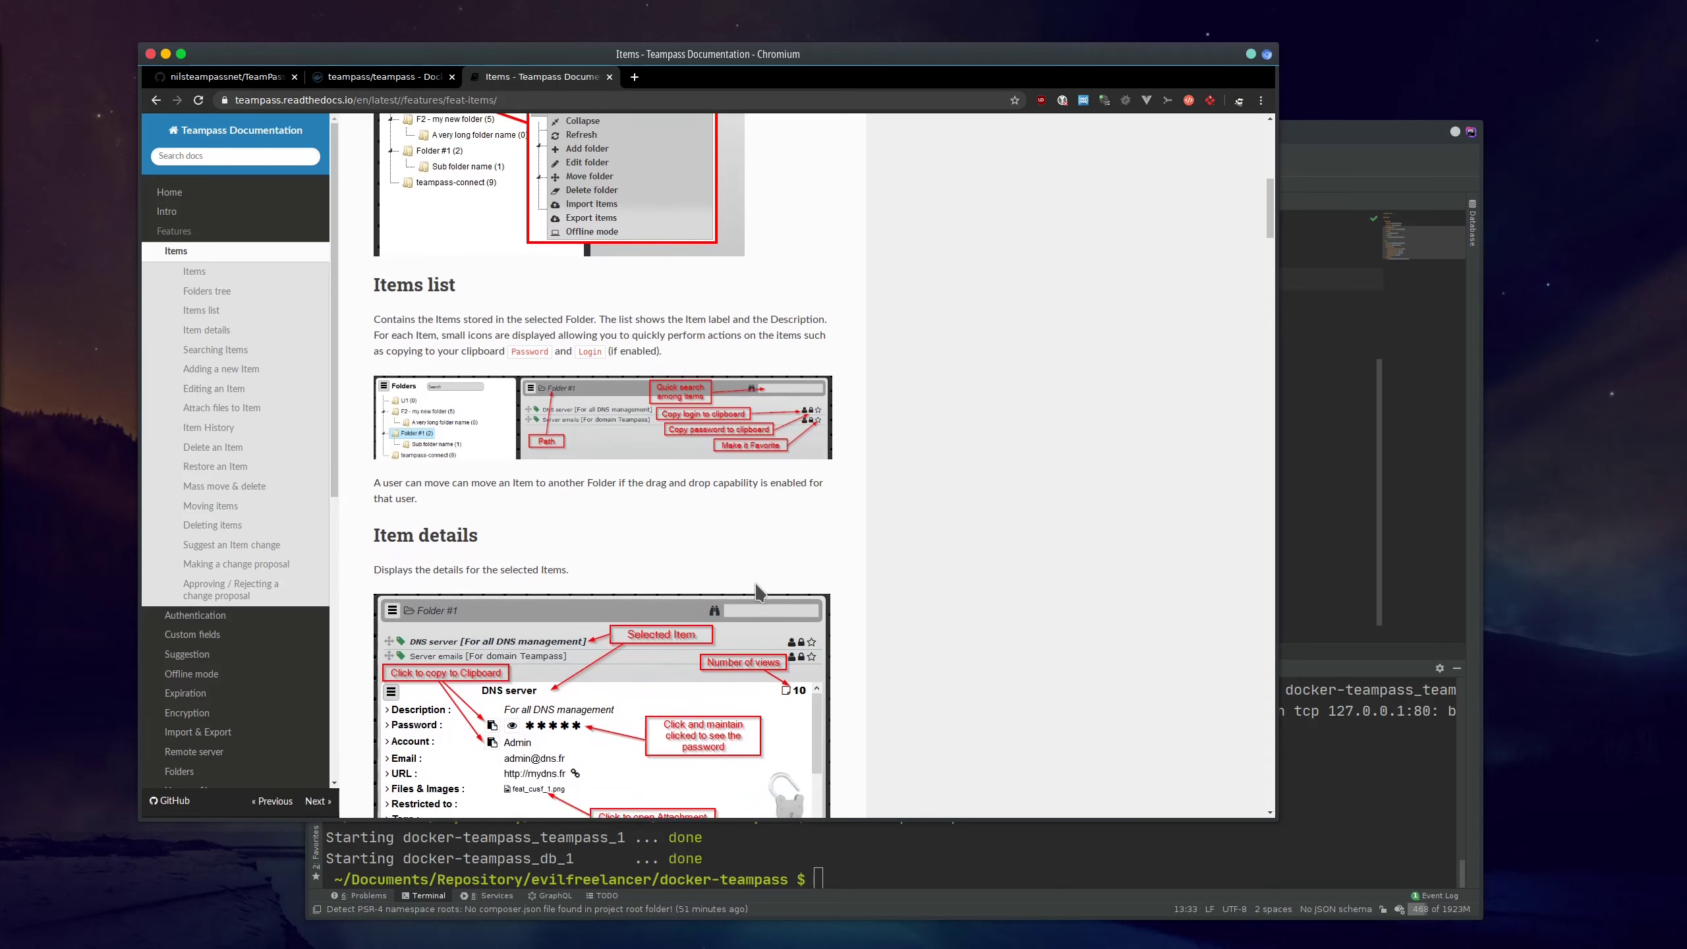
pyautogui.scroll(-2, 757, 590)
pyautogui.scroll(-3, 660, 482)
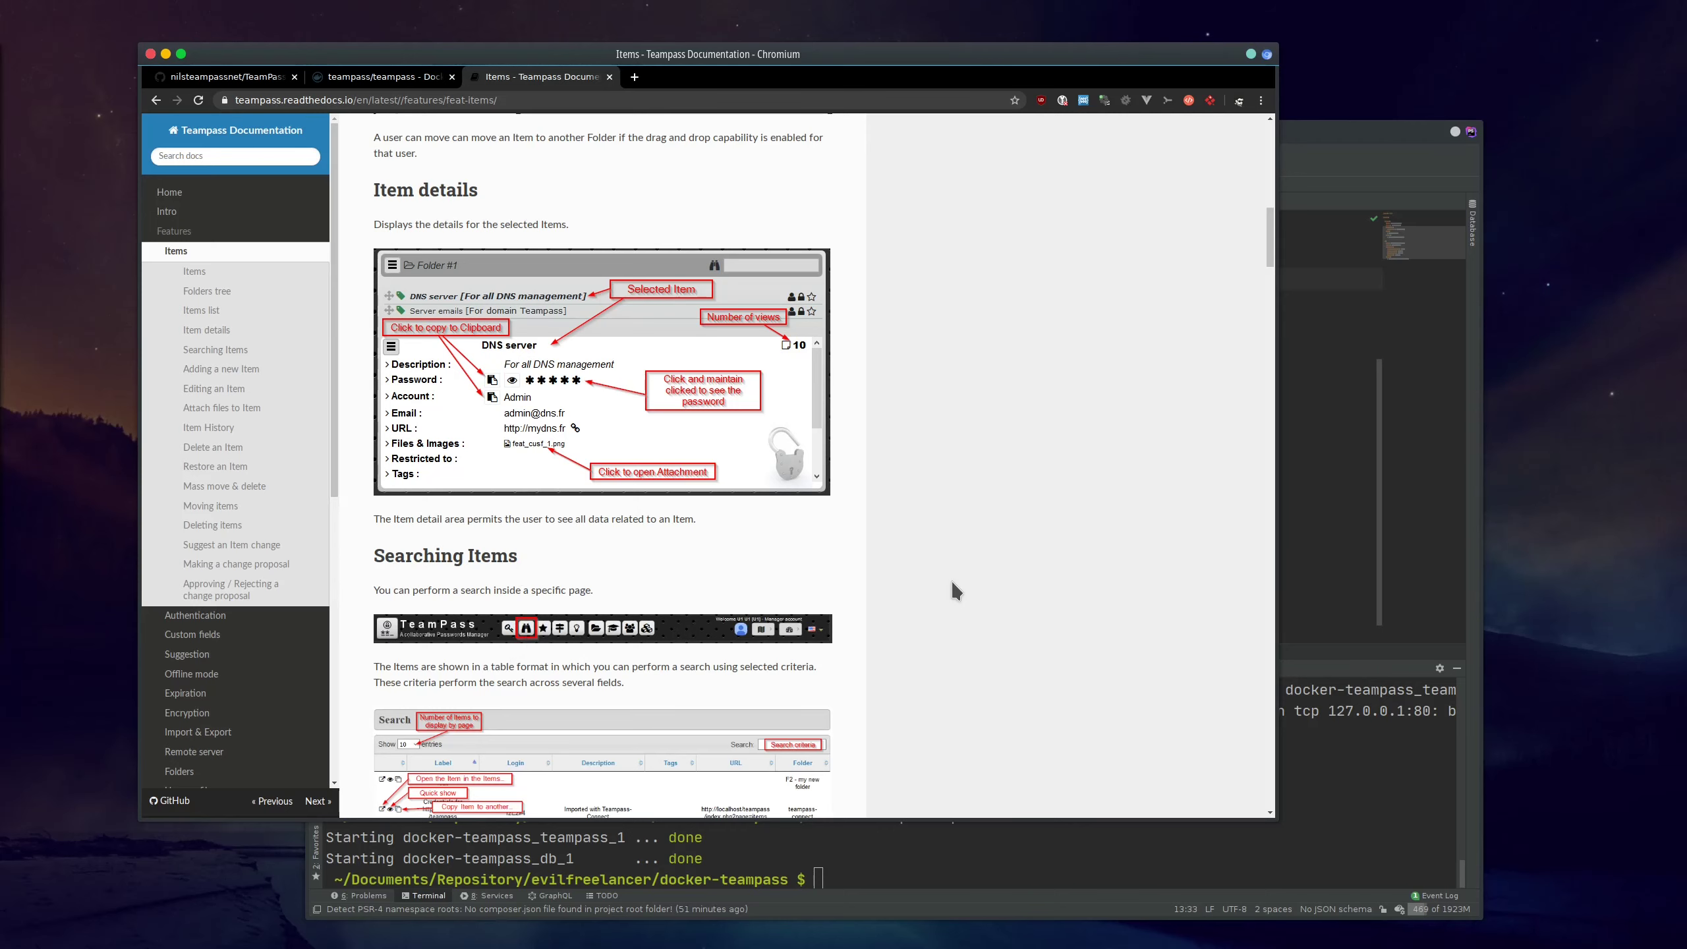
pyautogui.scroll(-2, 951, 580)
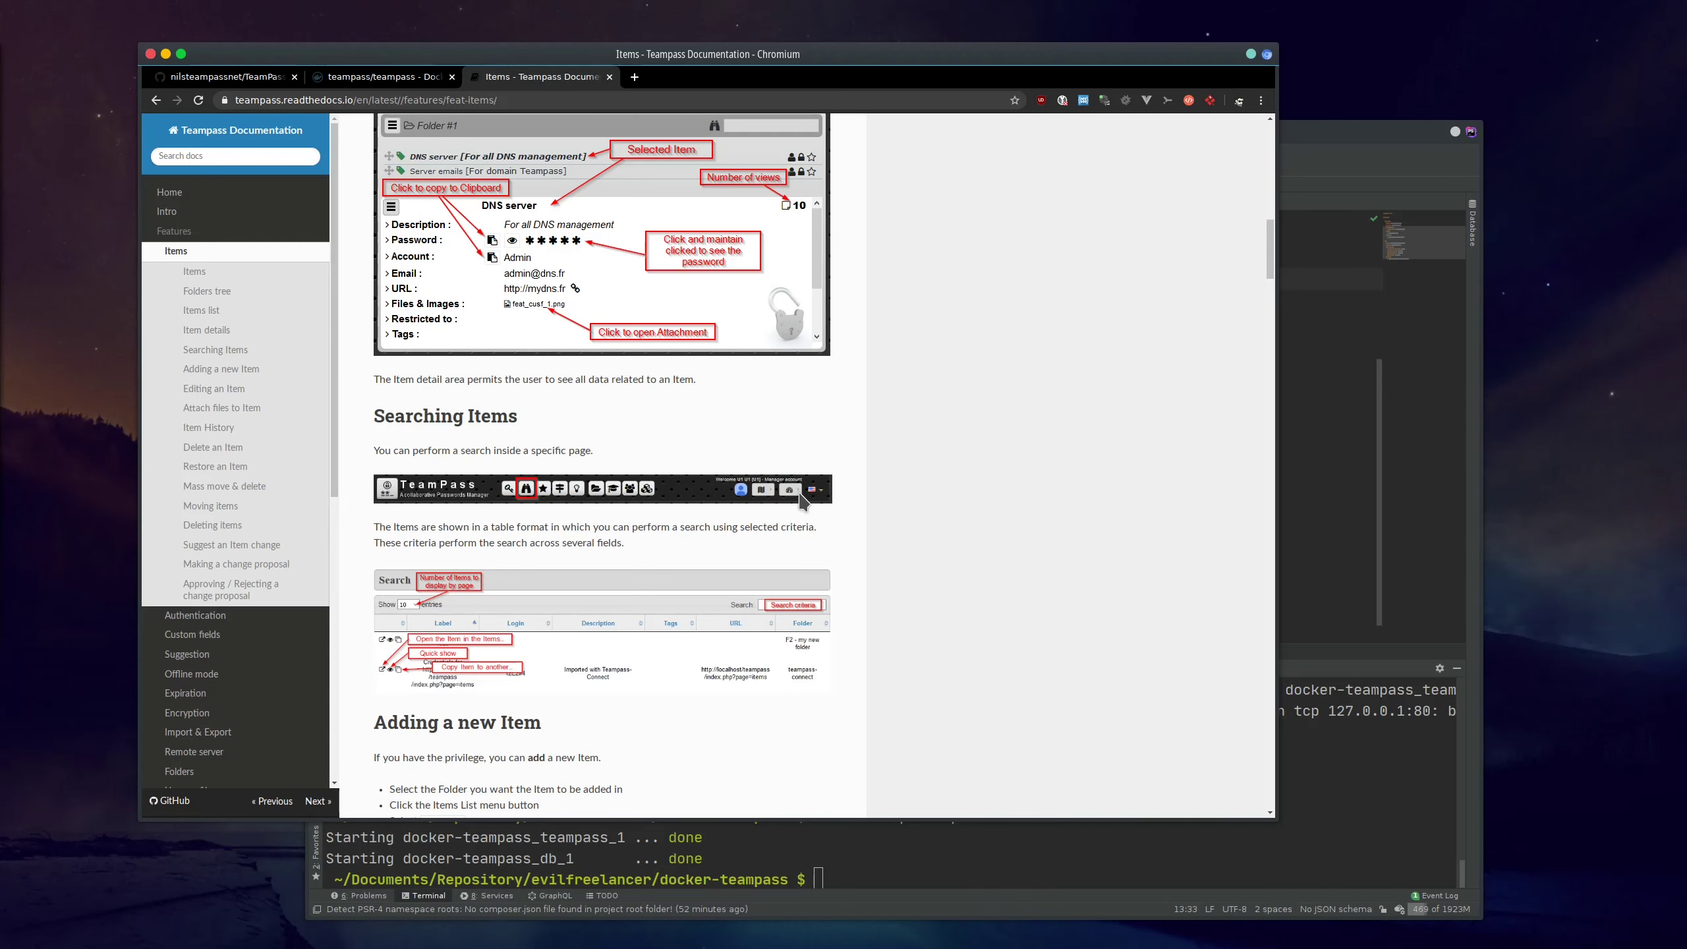
pyautogui.scroll(-4, 800, 498)
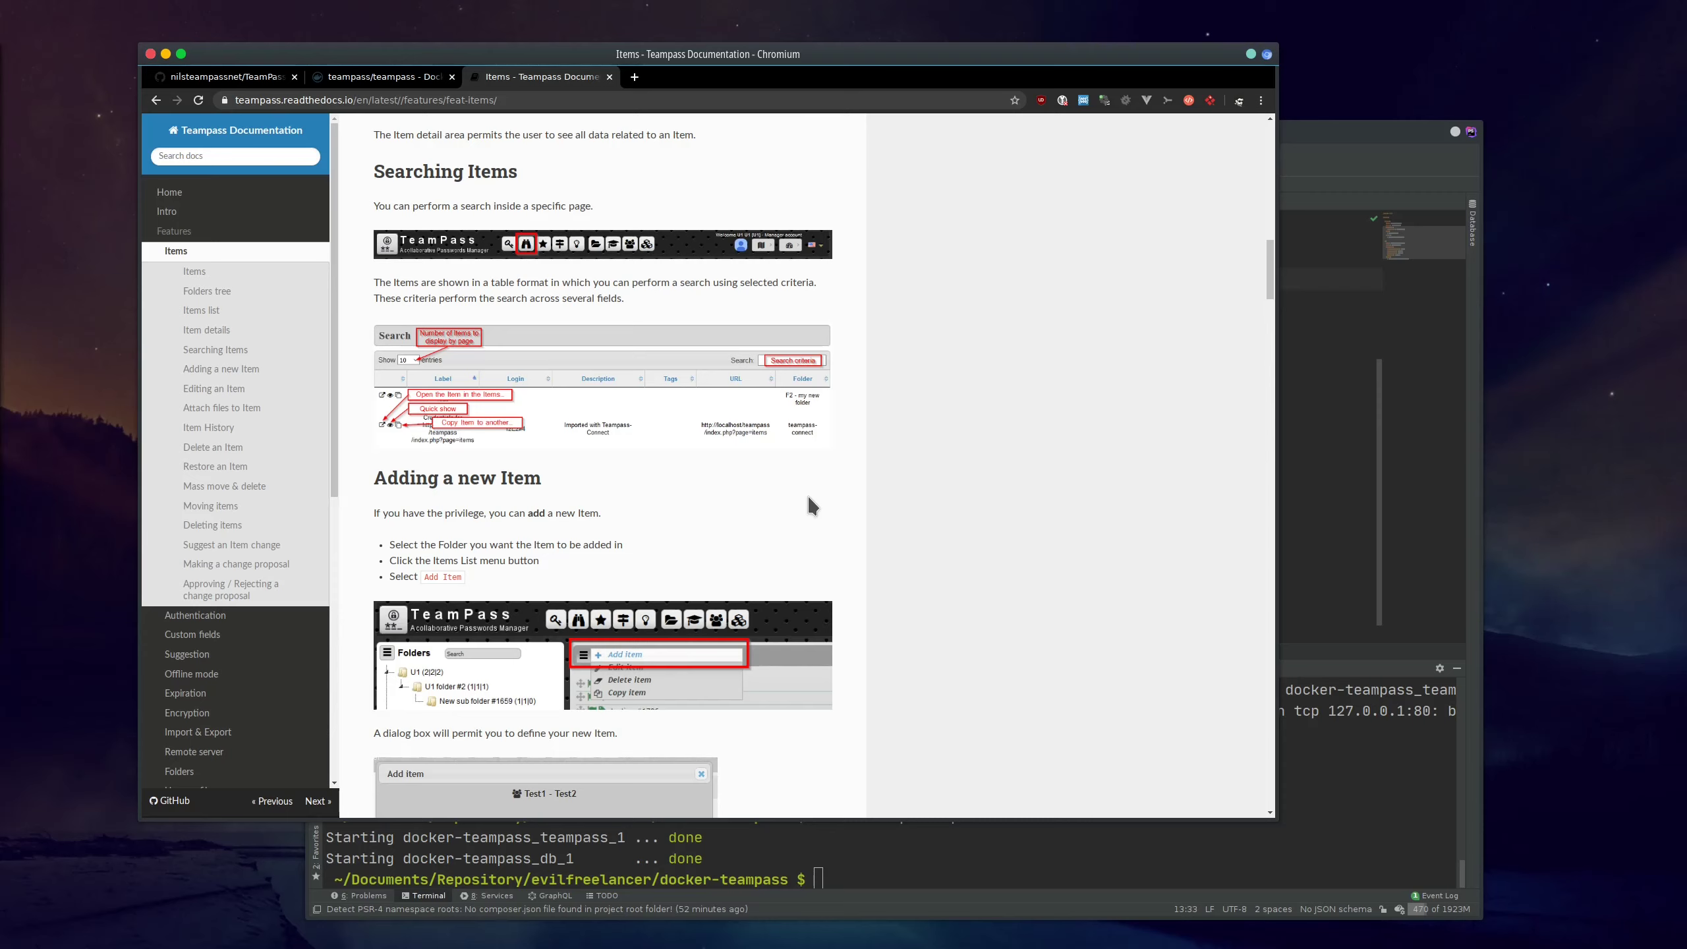
pyautogui.scroll(-1, 808, 498)
# Read the Adding a new Item section and the content after it.
pyautogui.moveTo(375, 405); pyautogui.dragTo(612, 442)
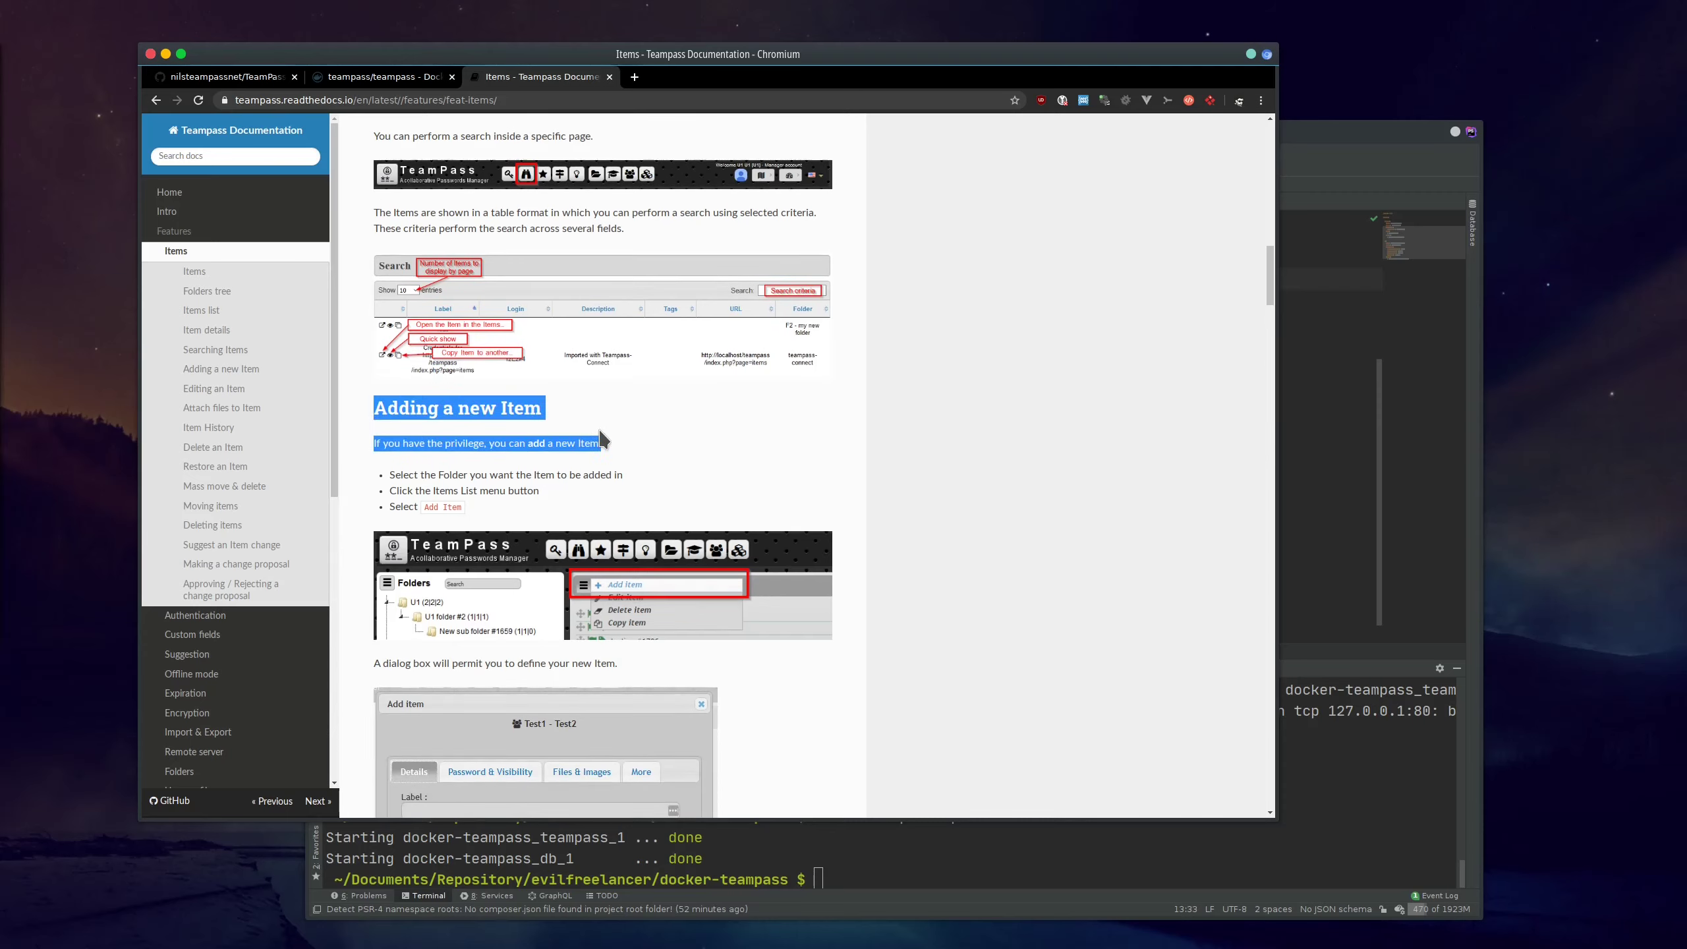
pyautogui.click(627, 436)
pyautogui.scroll(-1, 681, 448)
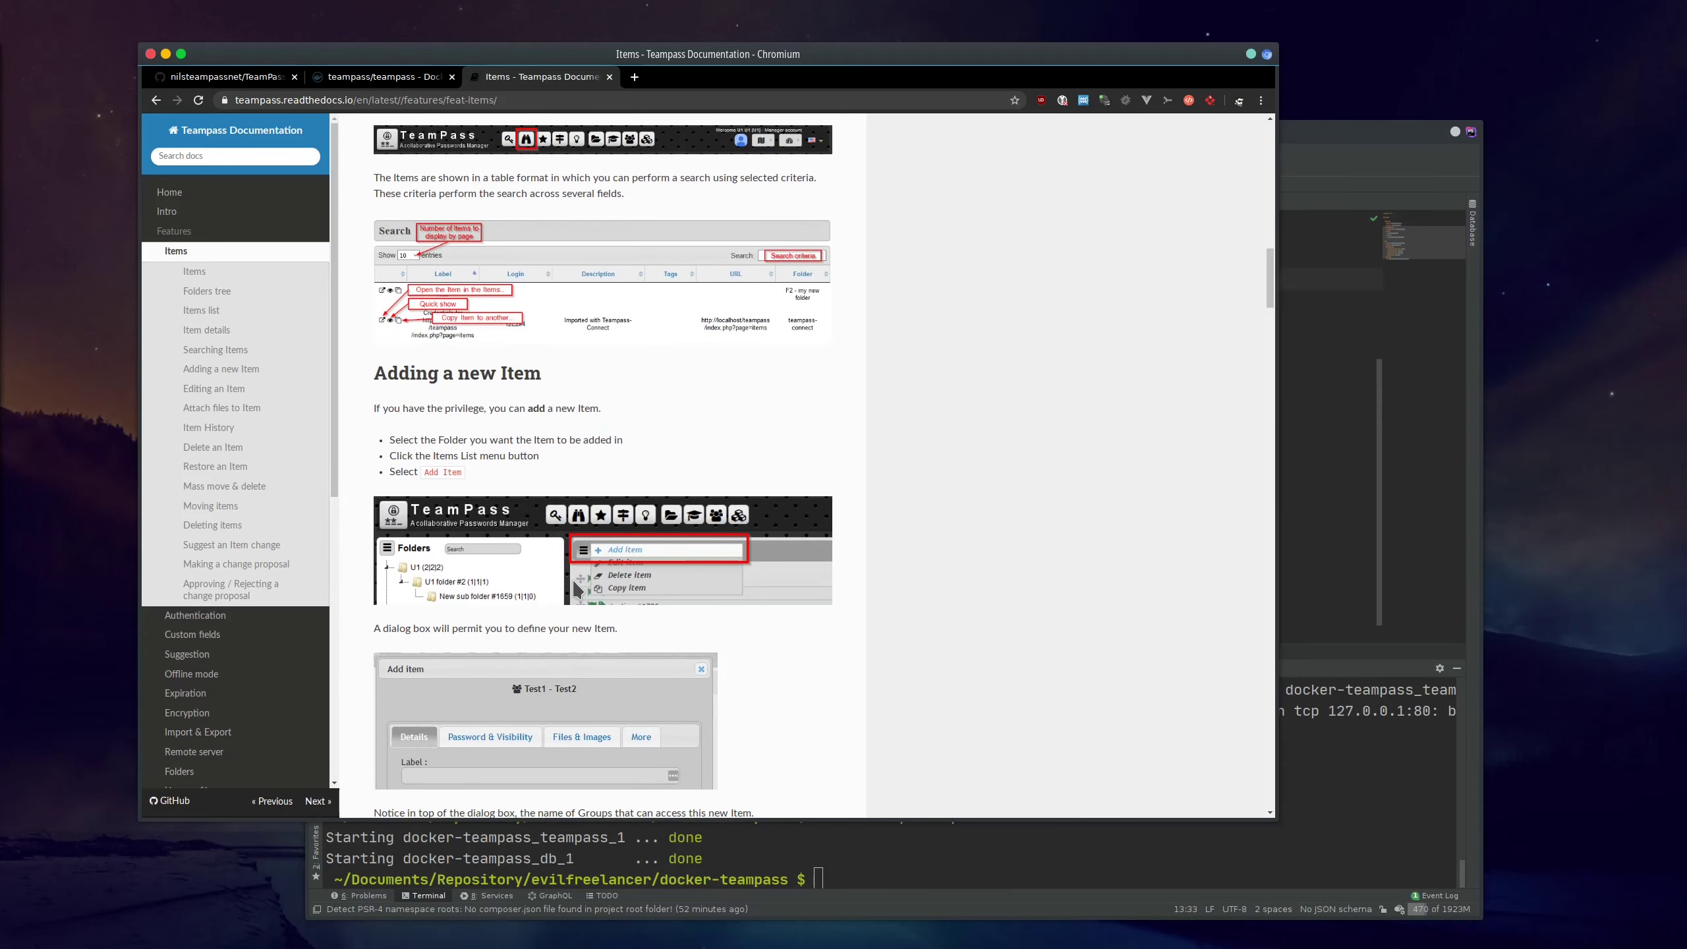
pyautogui.scroll(-3, 565, 436)
pyautogui.scroll(-1, 565, 436)
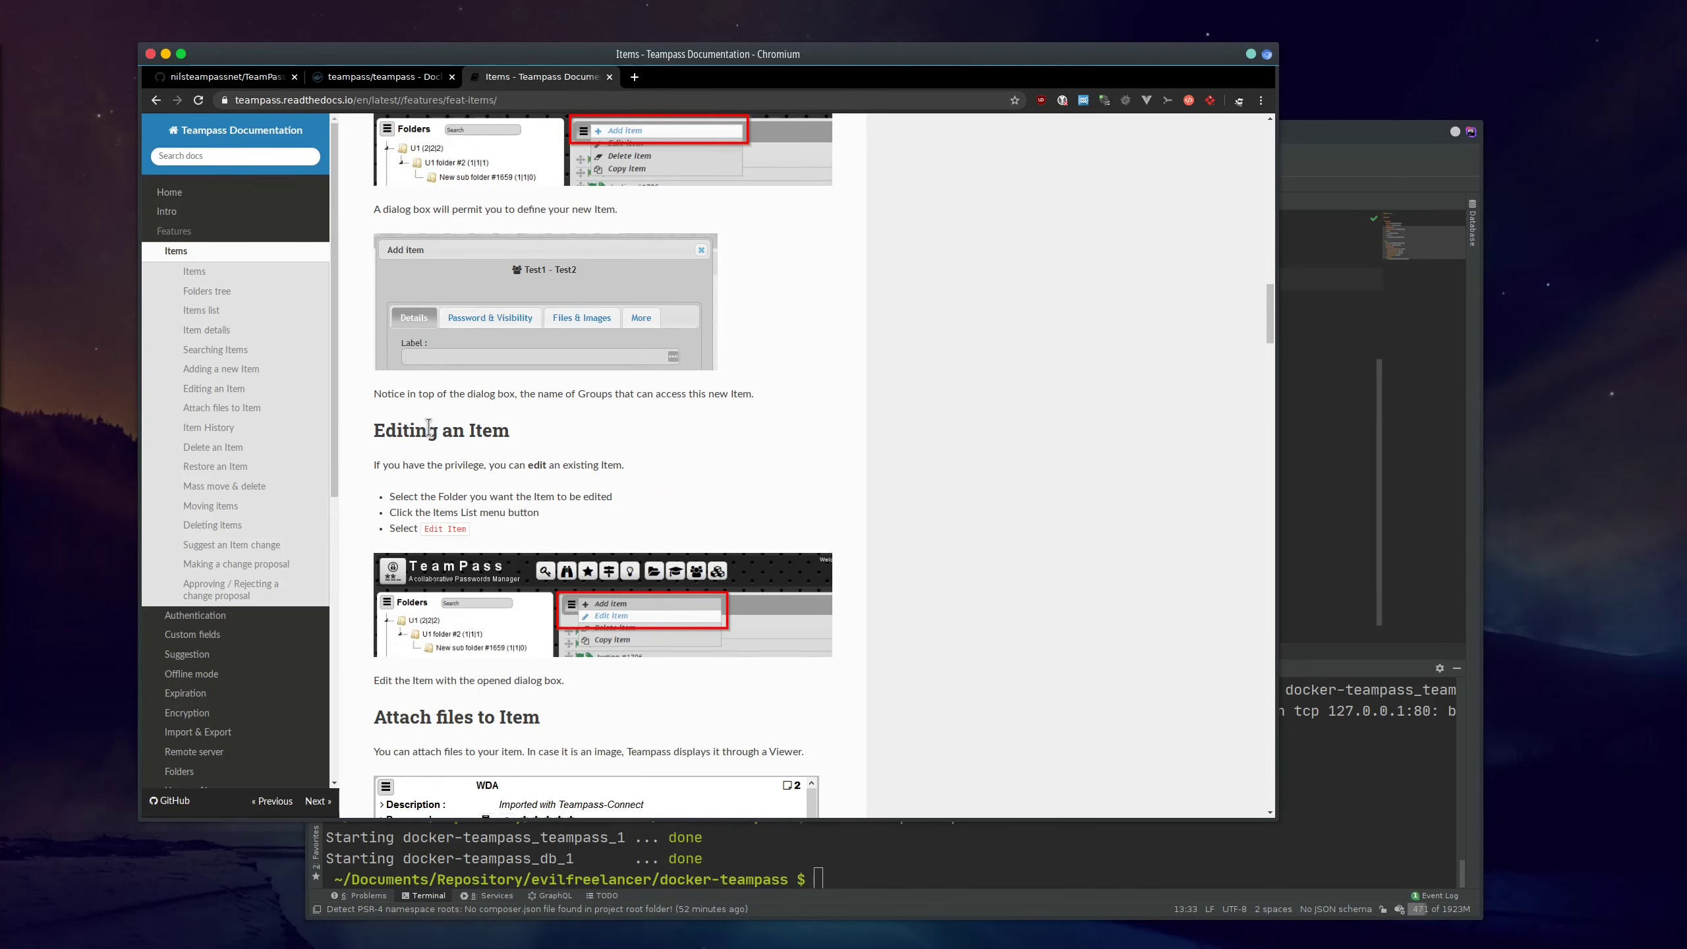
pyautogui.scroll(-3, 706, 491)
pyautogui.scroll(-8, 714, 558)
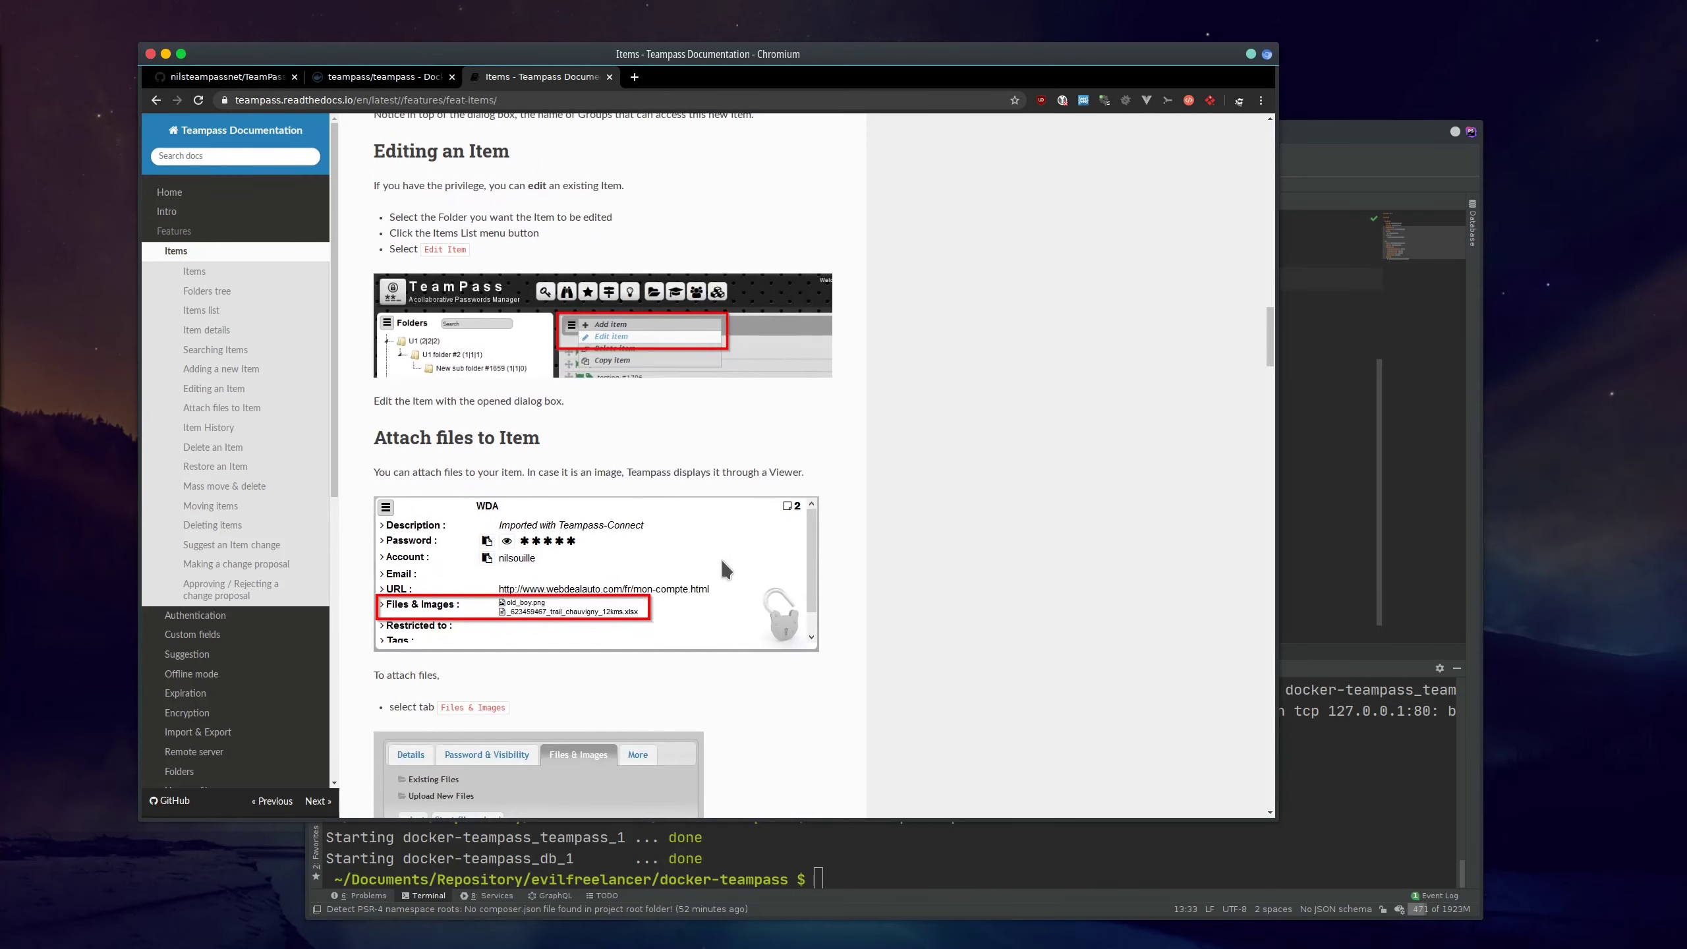
pyautogui.scroll(-6, 737, 505)
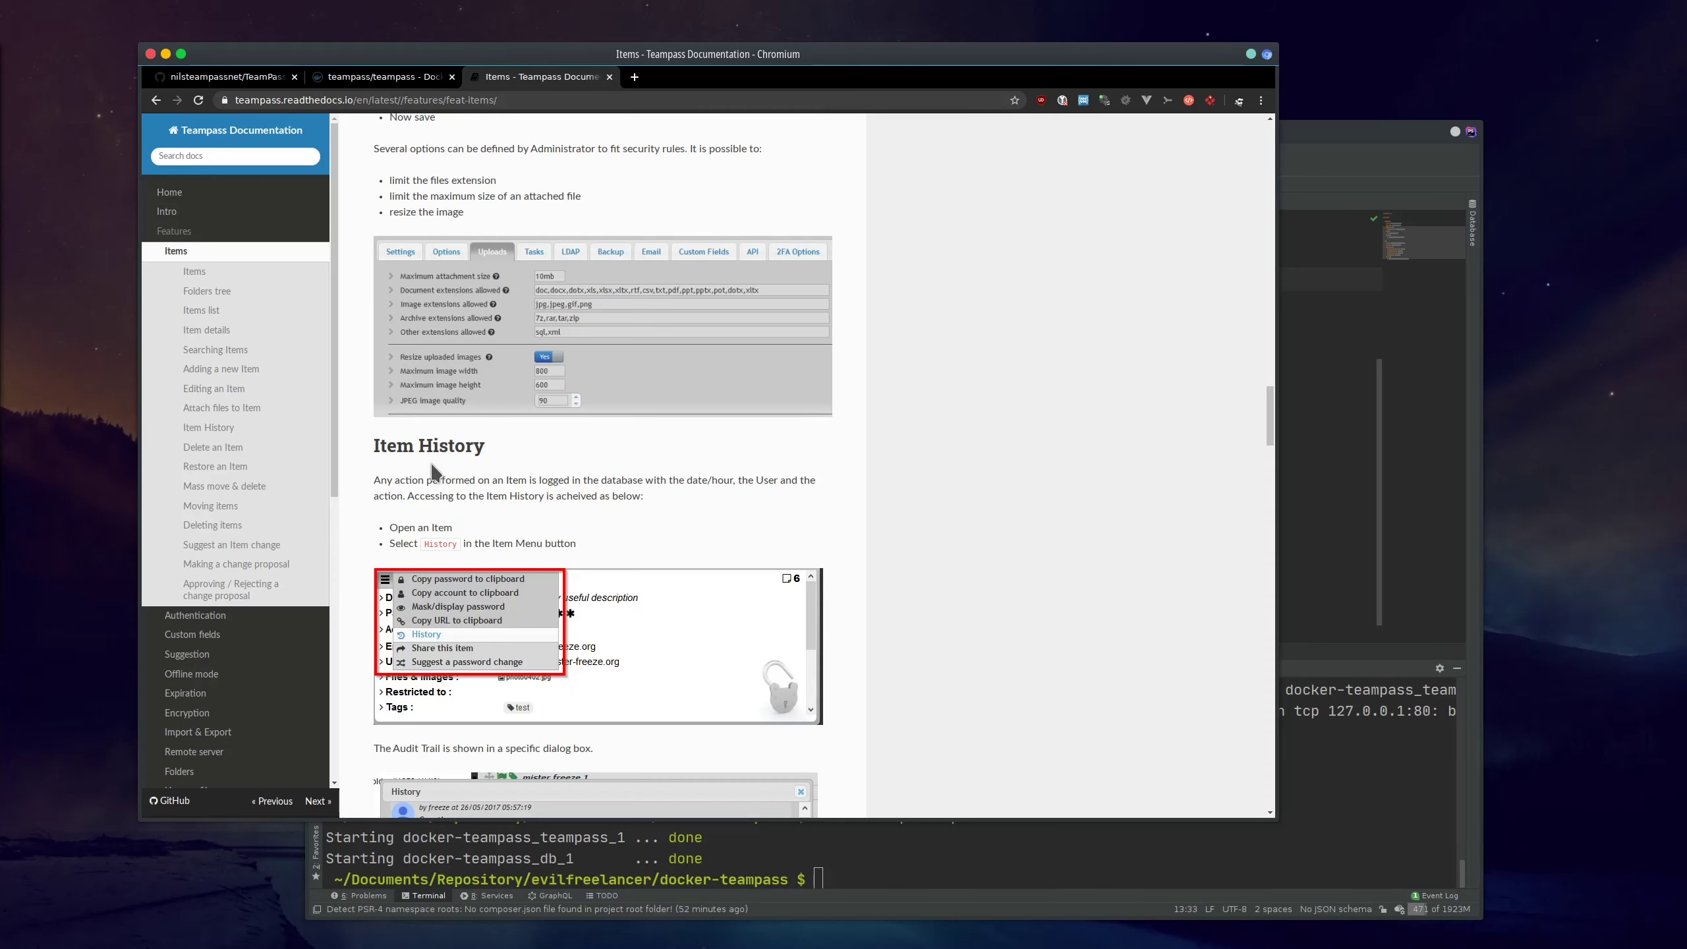
pyautogui.scroll(-2, 764, 506)
pyautogui.scroll(-8, 776, 498)
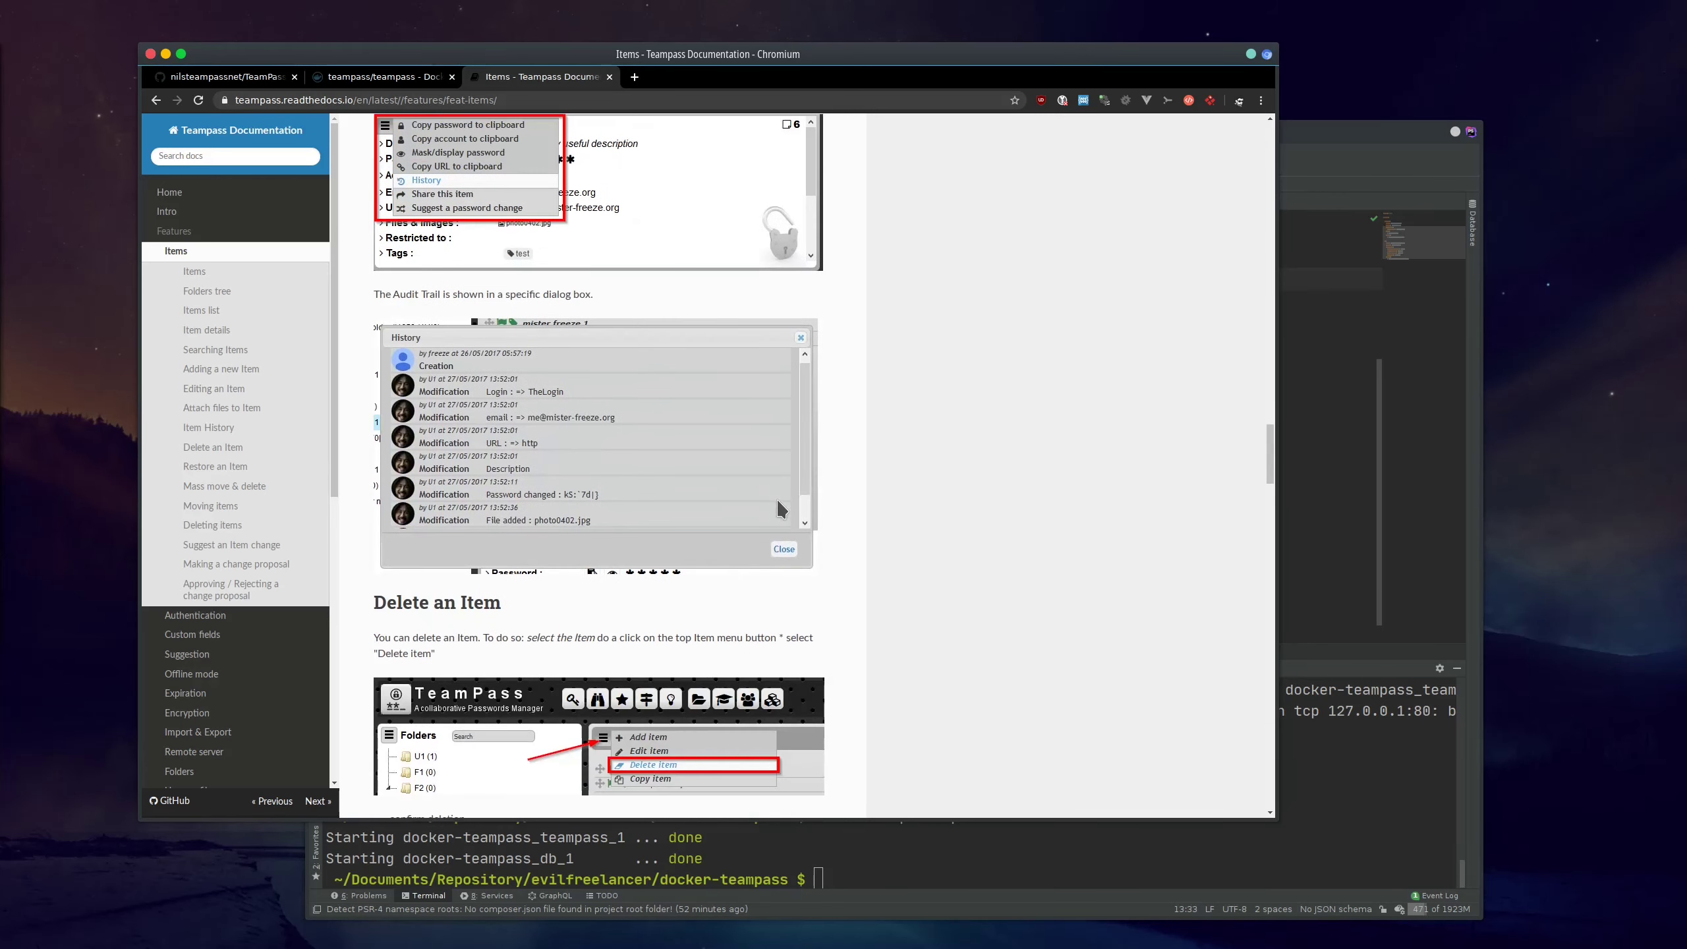
pyautogui.scroll(-8, 531, 572)
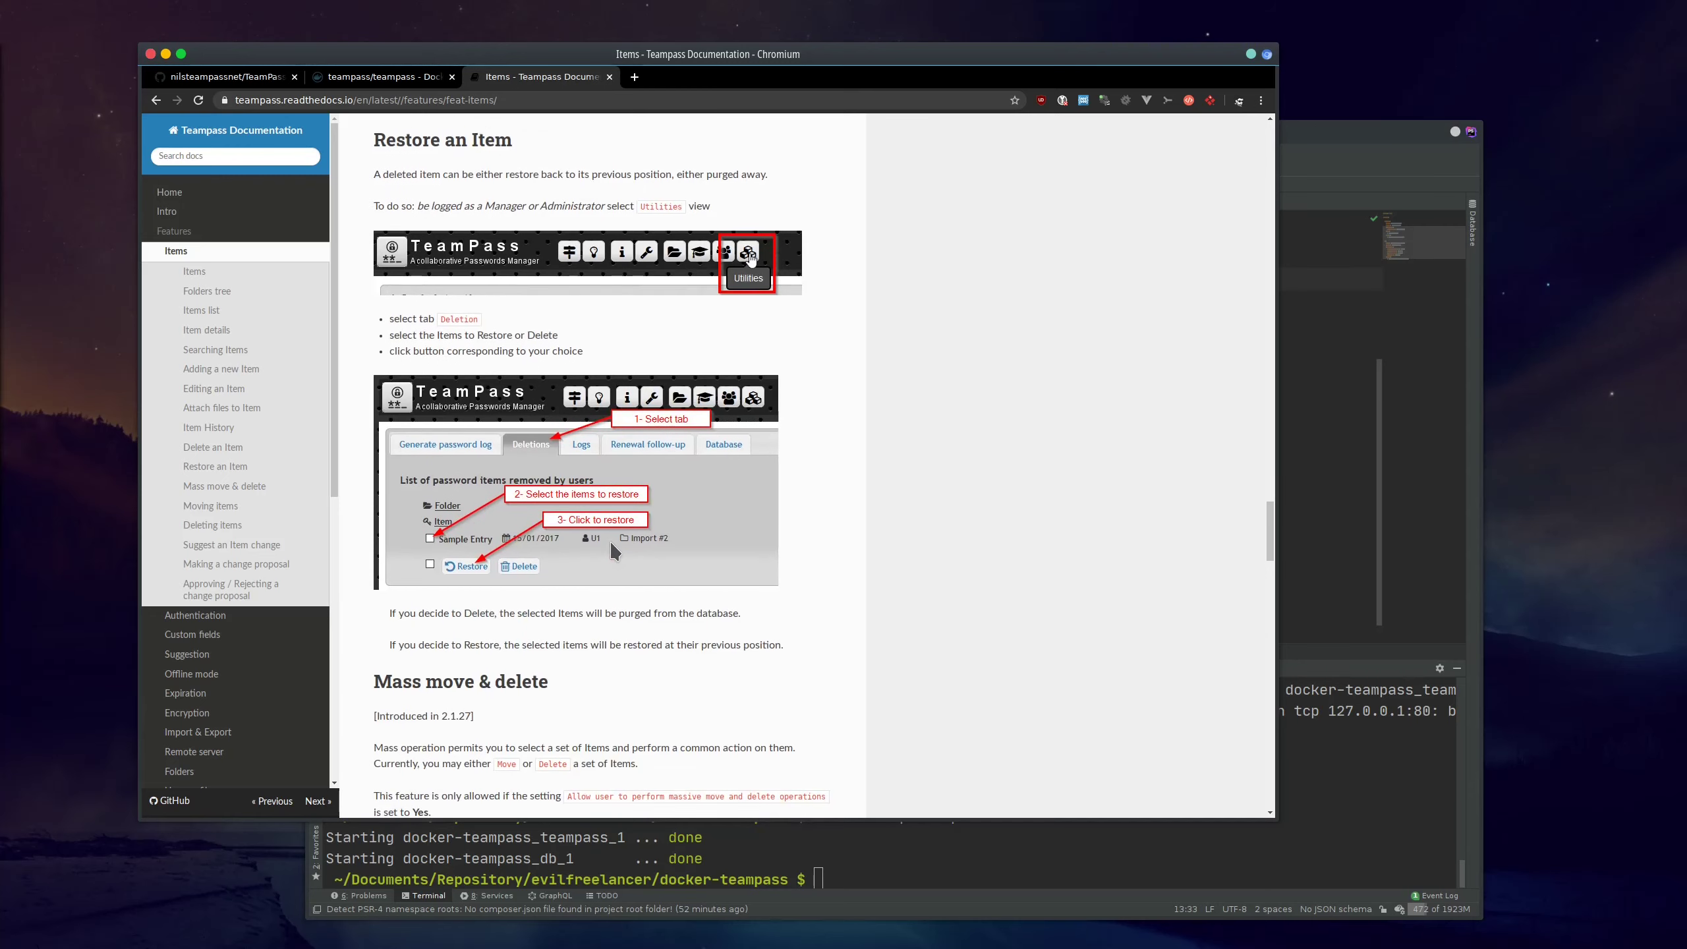
# Read down to approving change proposals, then go to the Authentication page.
pyautogui.scroll(6, 608, 540)
pyautogui.scroll(-5, 610, 589)
pyautogui.scroll(-3, 610, 589)
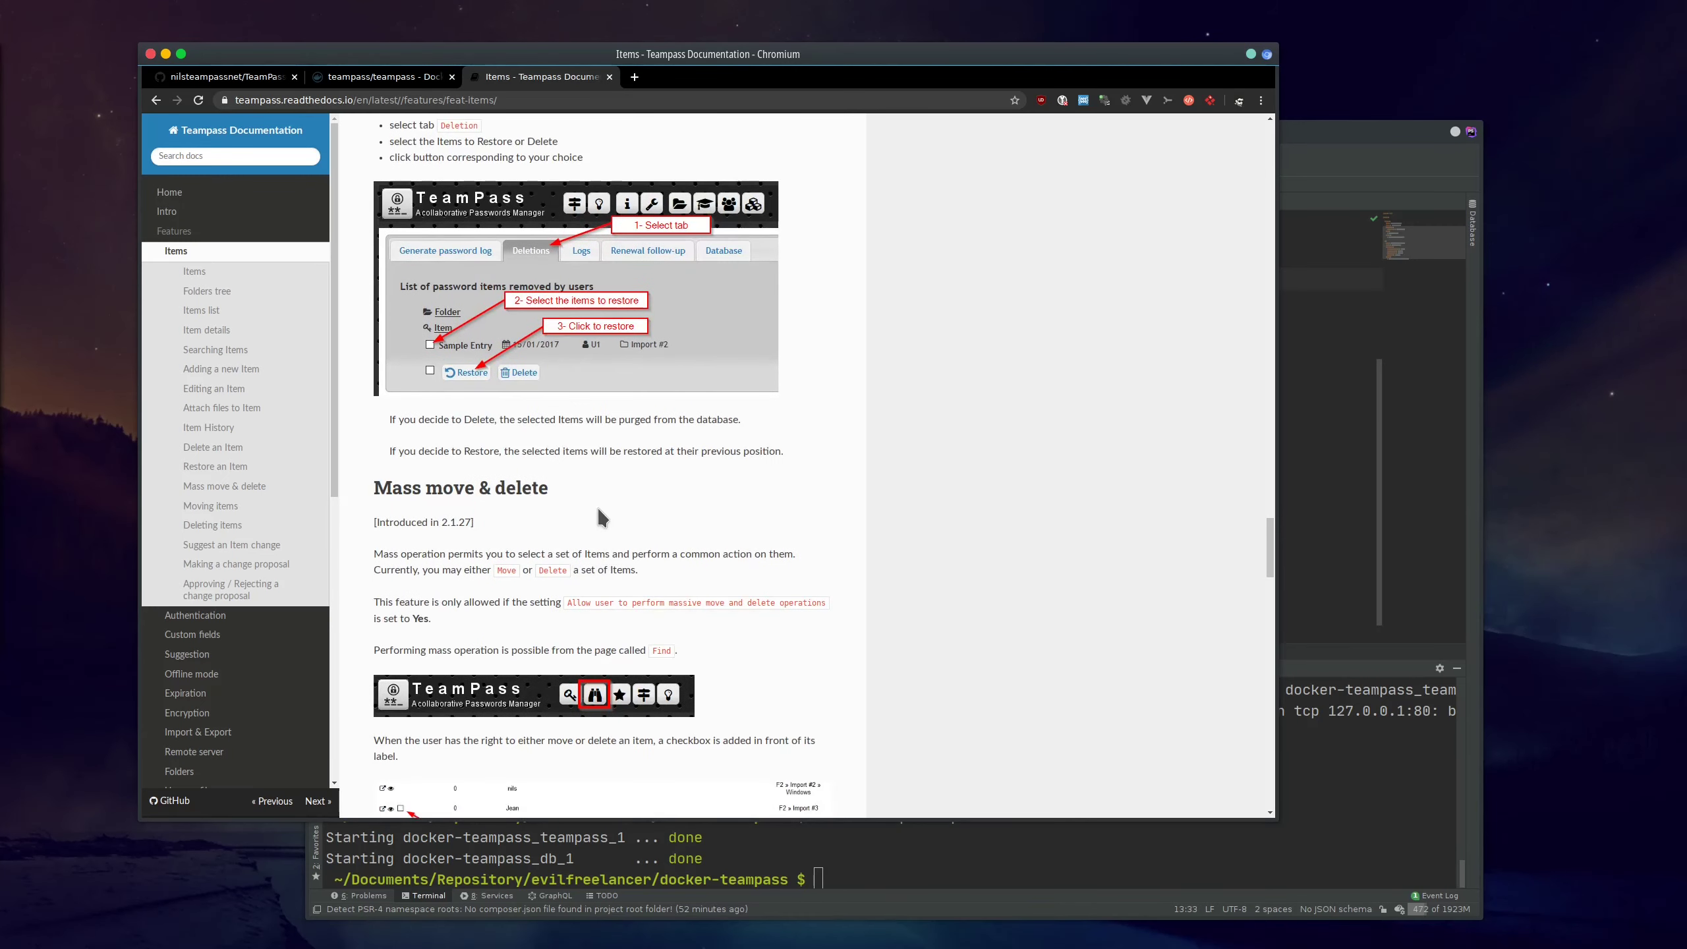
pyautogui.scroll(-3, 596, 506)
pyautogui.scroll(-3, 601, 509)
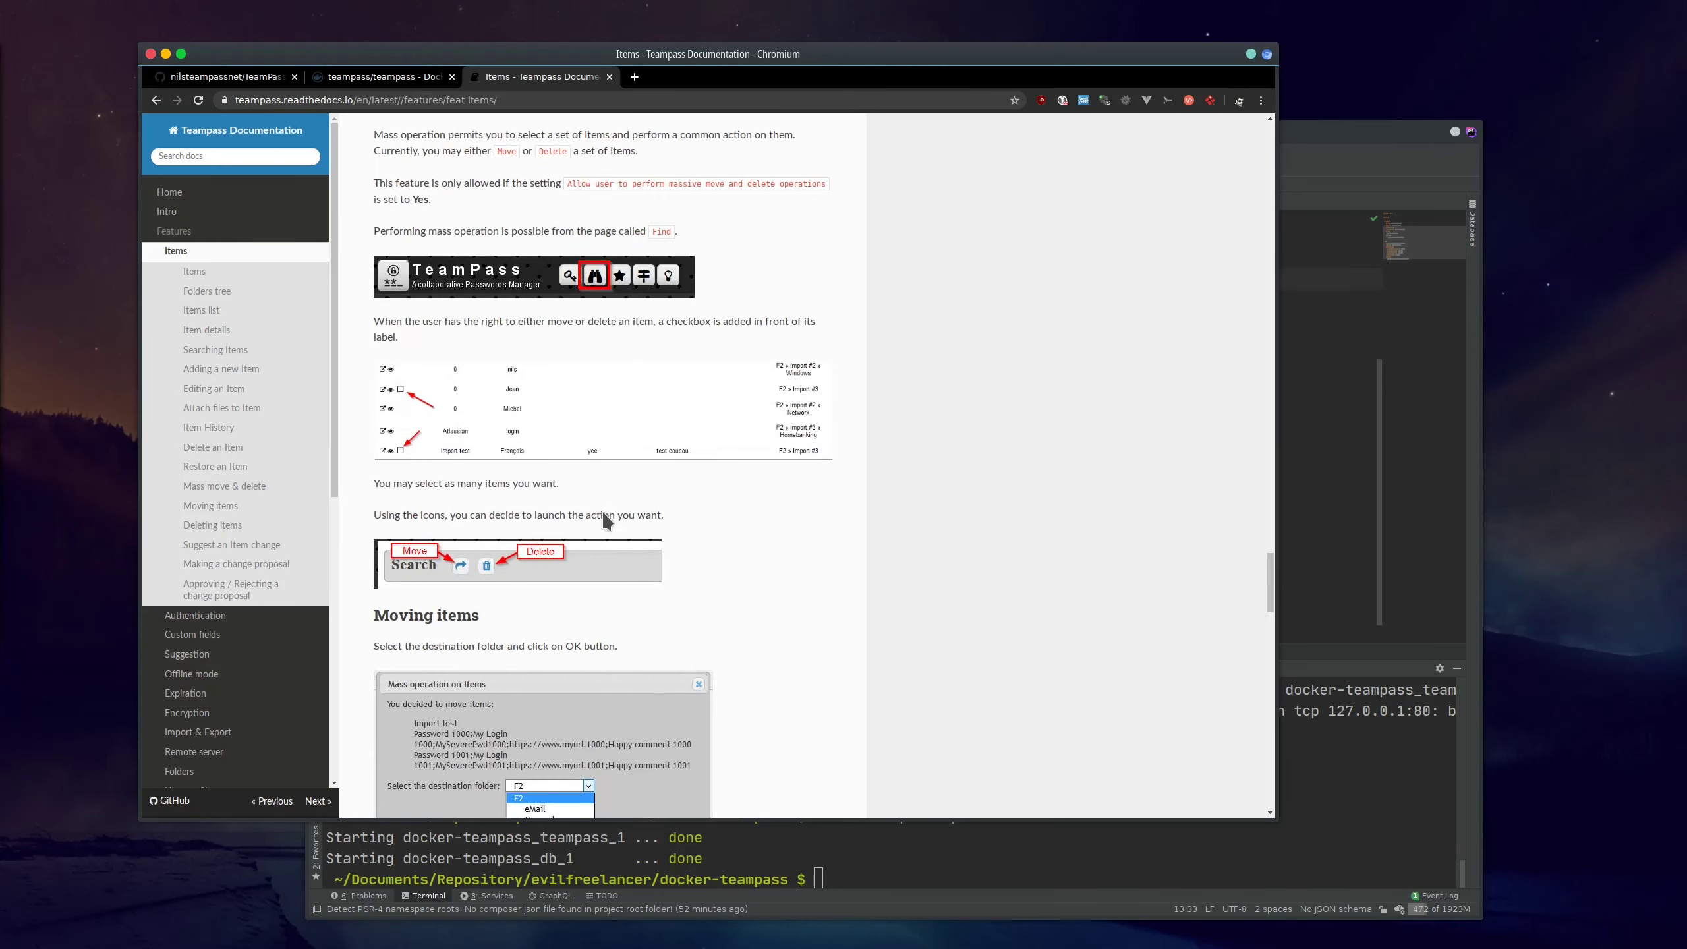
pyautogui.scroll(-5, 604, 513)
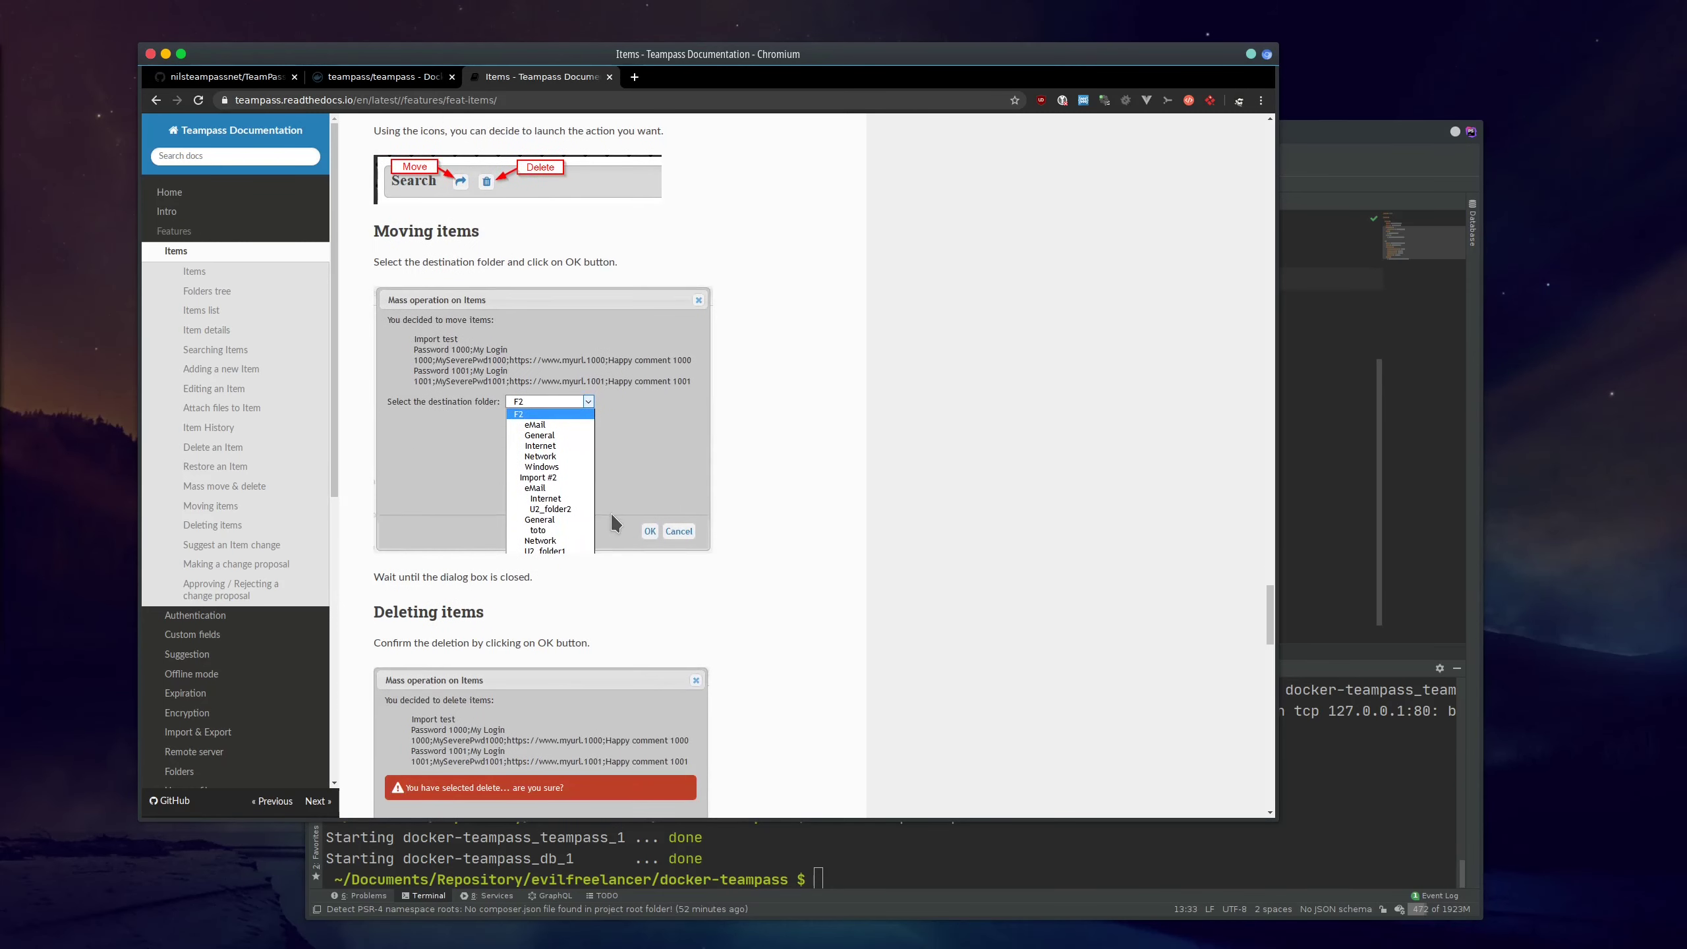
pyautogui.scroll(-7, 649, 525)
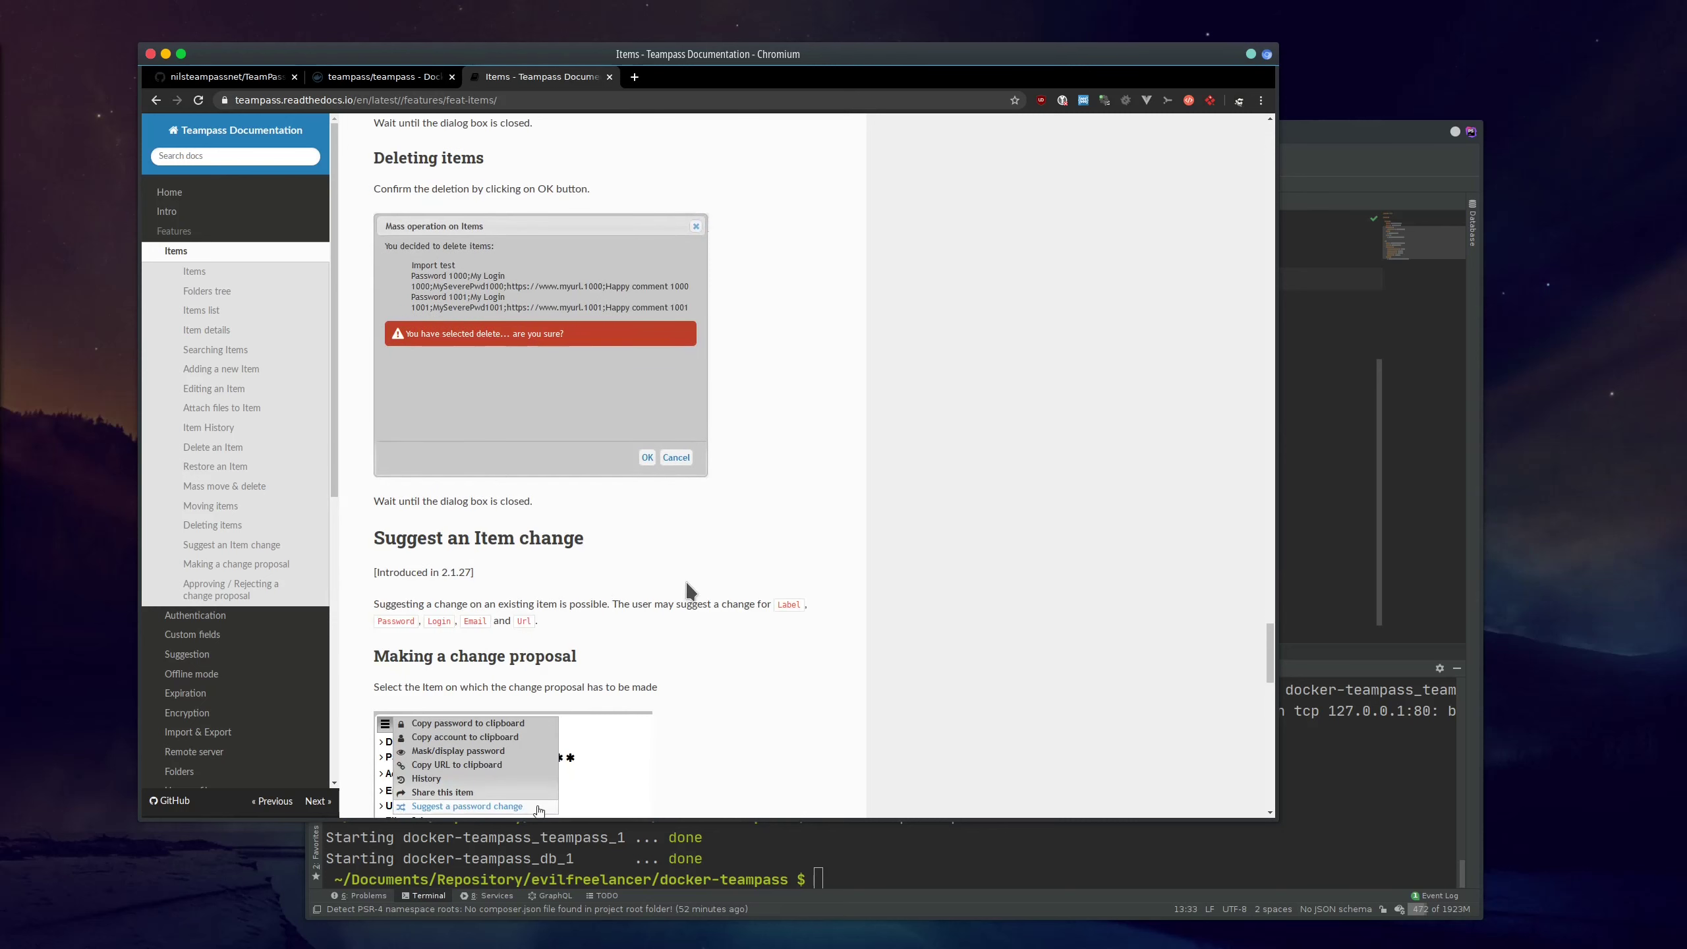
pyautogui.scroll(-3, 685, 580)
pyautogui.scroll(-7, 697, 531)
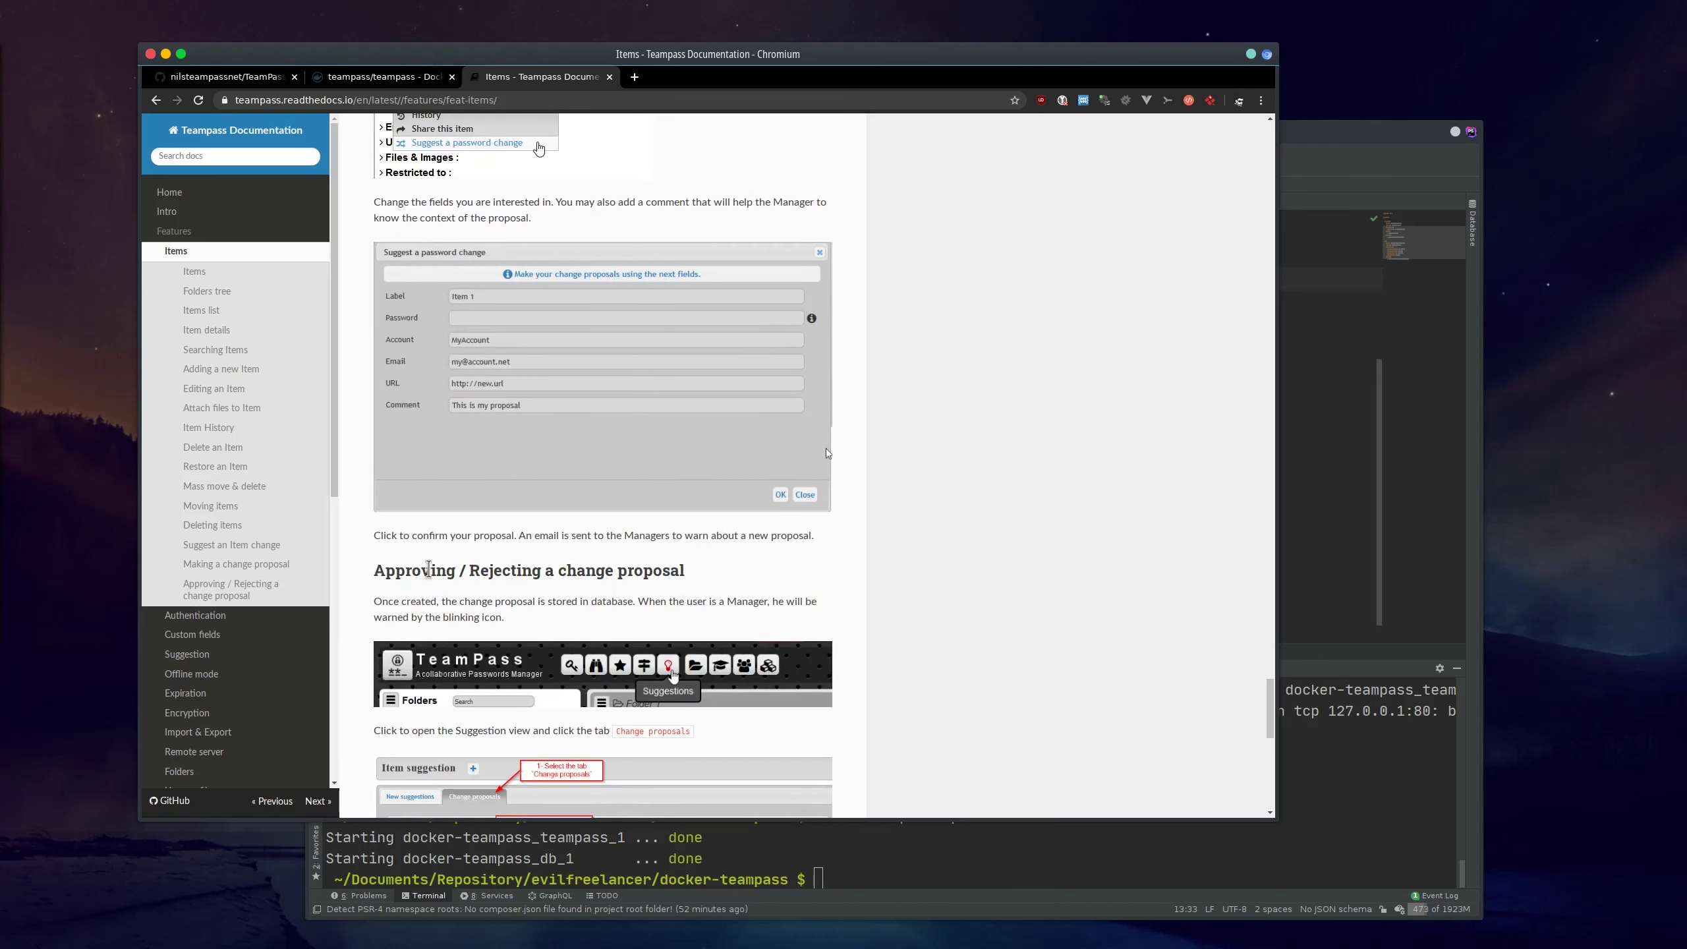
pyautogui.scroll(-2, 855, 565)
pyautogui.scroll(-8, 854, 564)
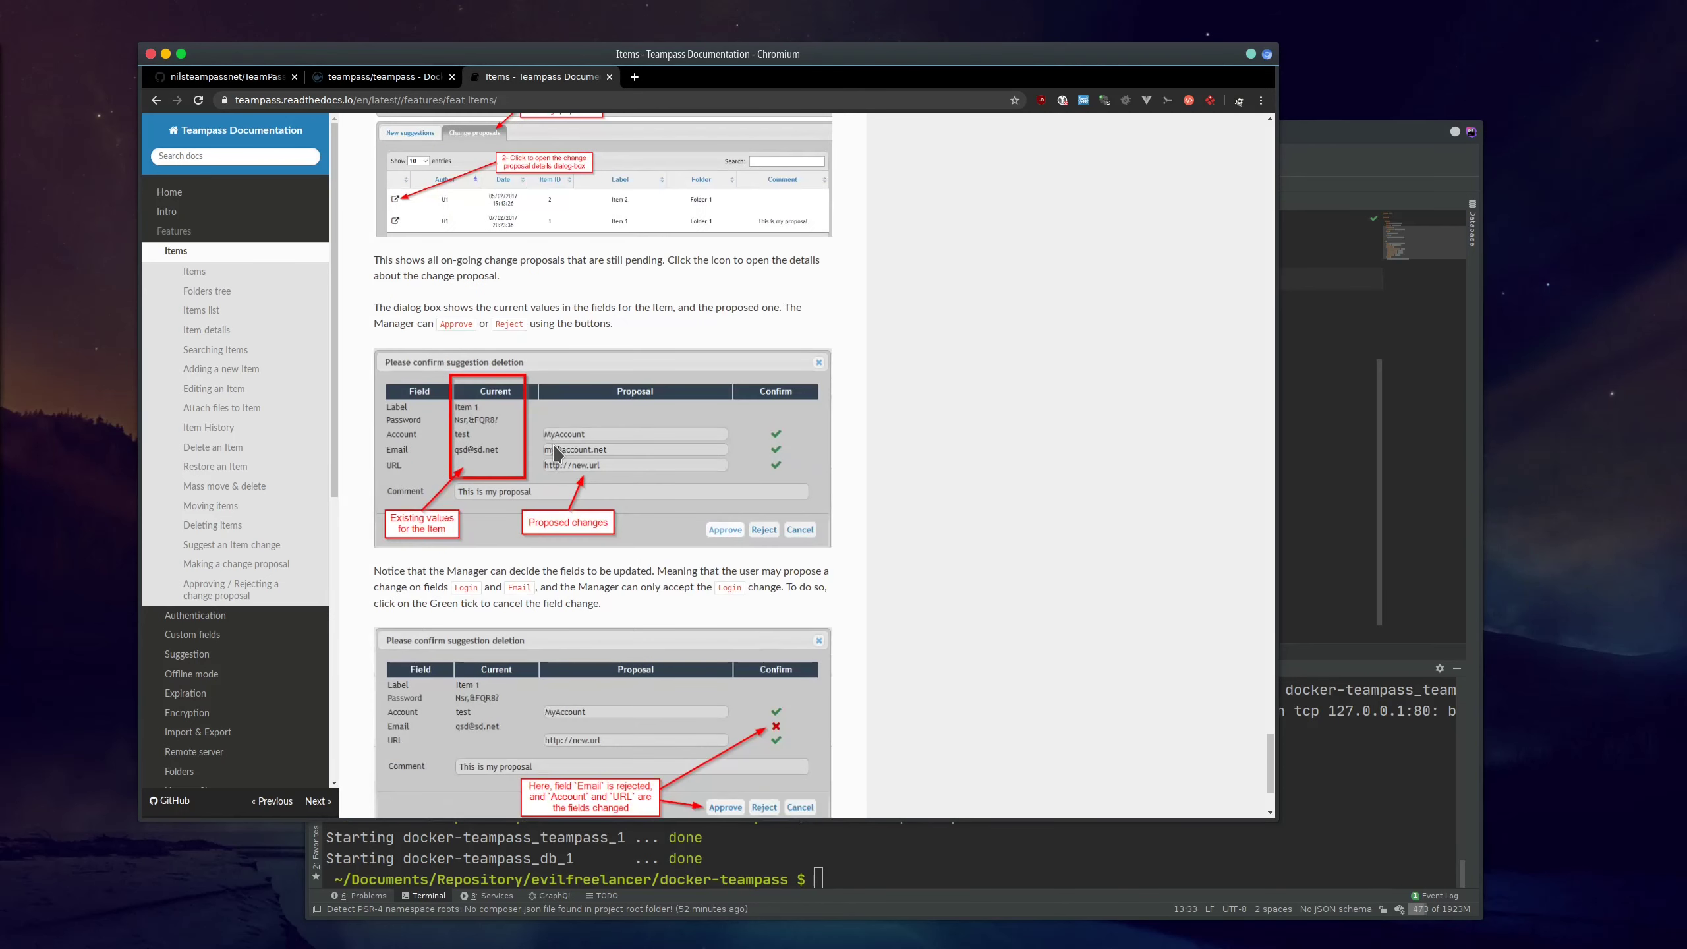
pyautogui.scroll(-3, 600, 461)
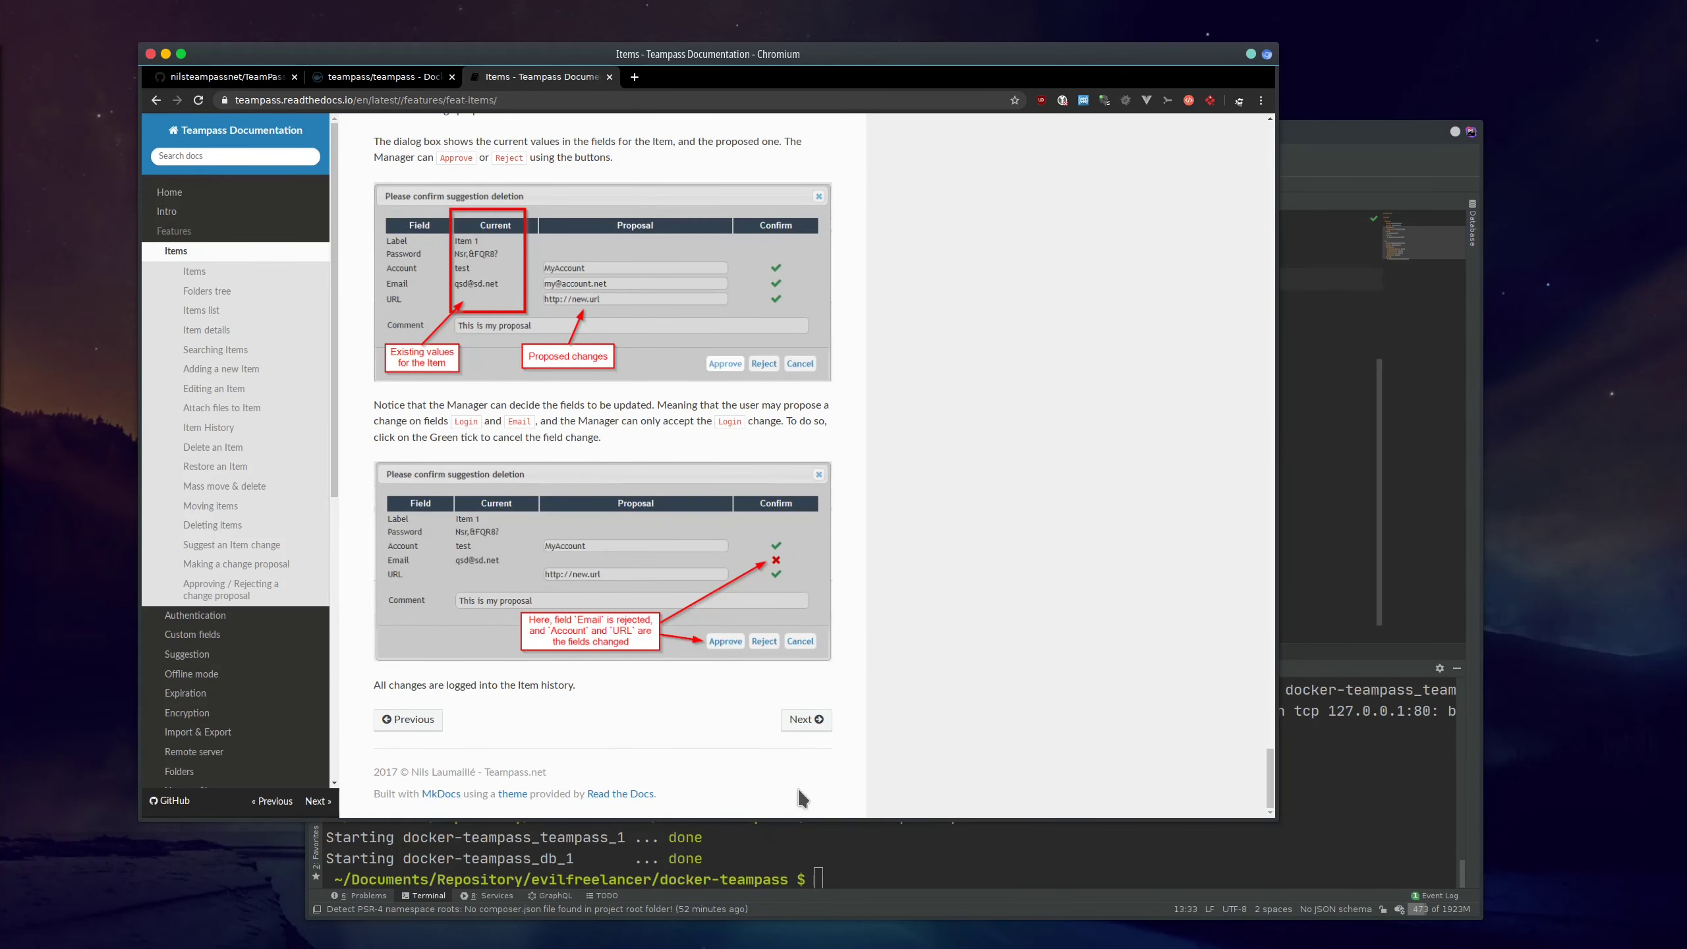
pyautogui.click(806, 719)
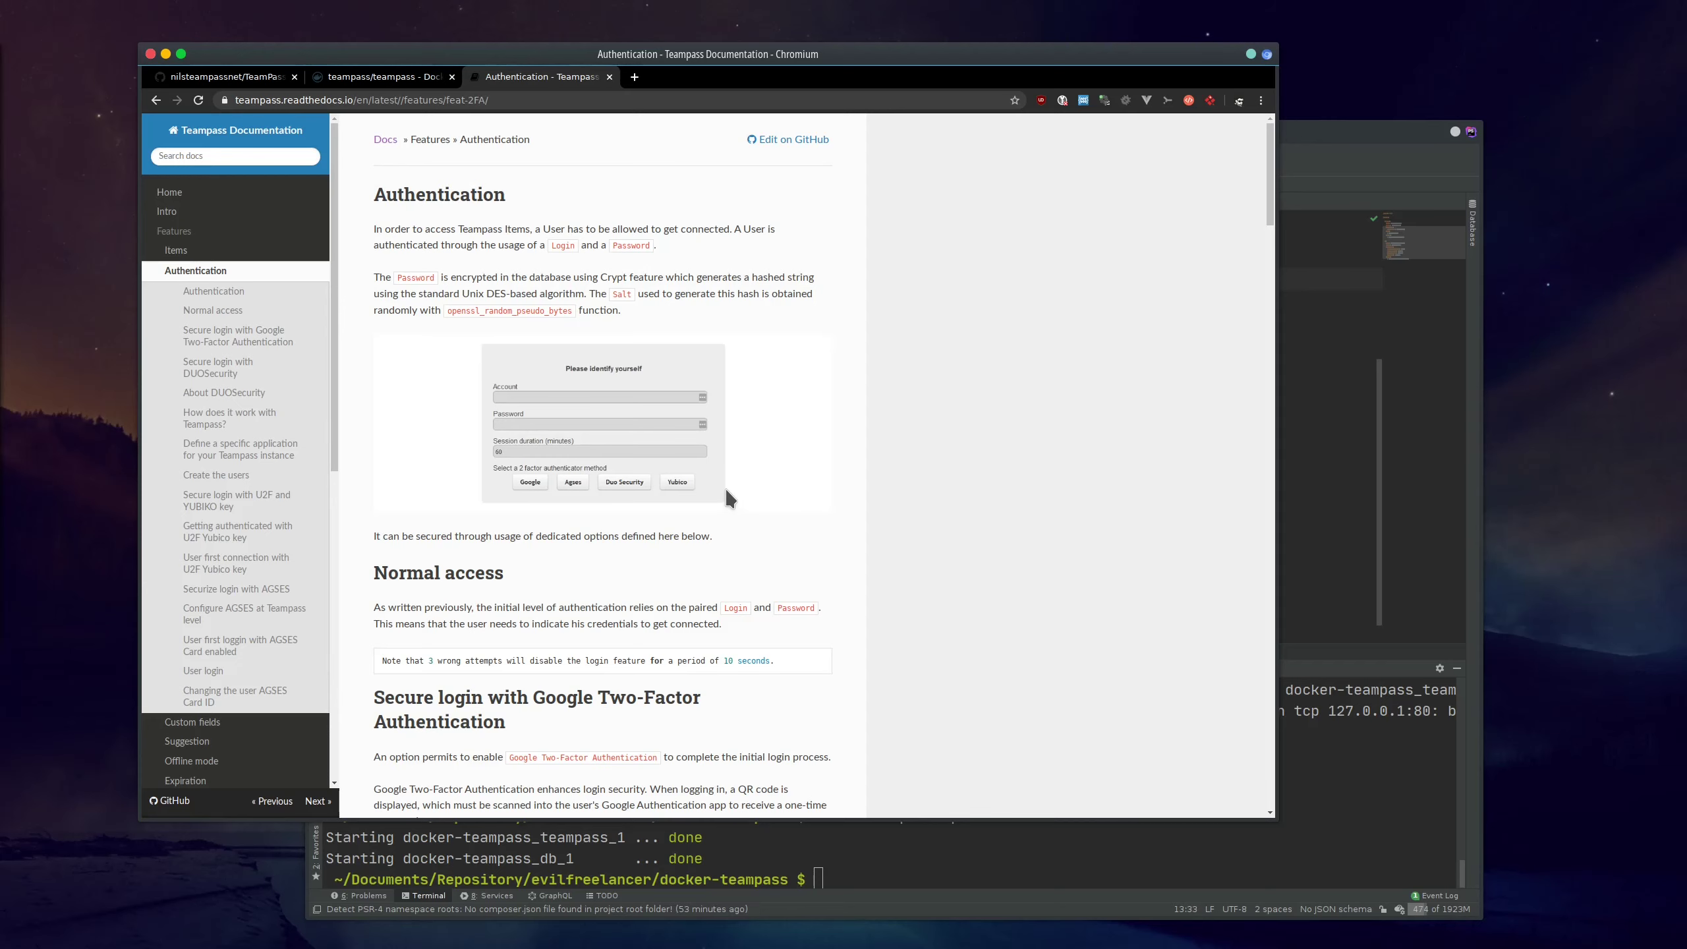
# Read the Normal access and DUOSecurity sections down to the U2F/Yubico heading.
pyautogui.scroll(-4, 674, 520)
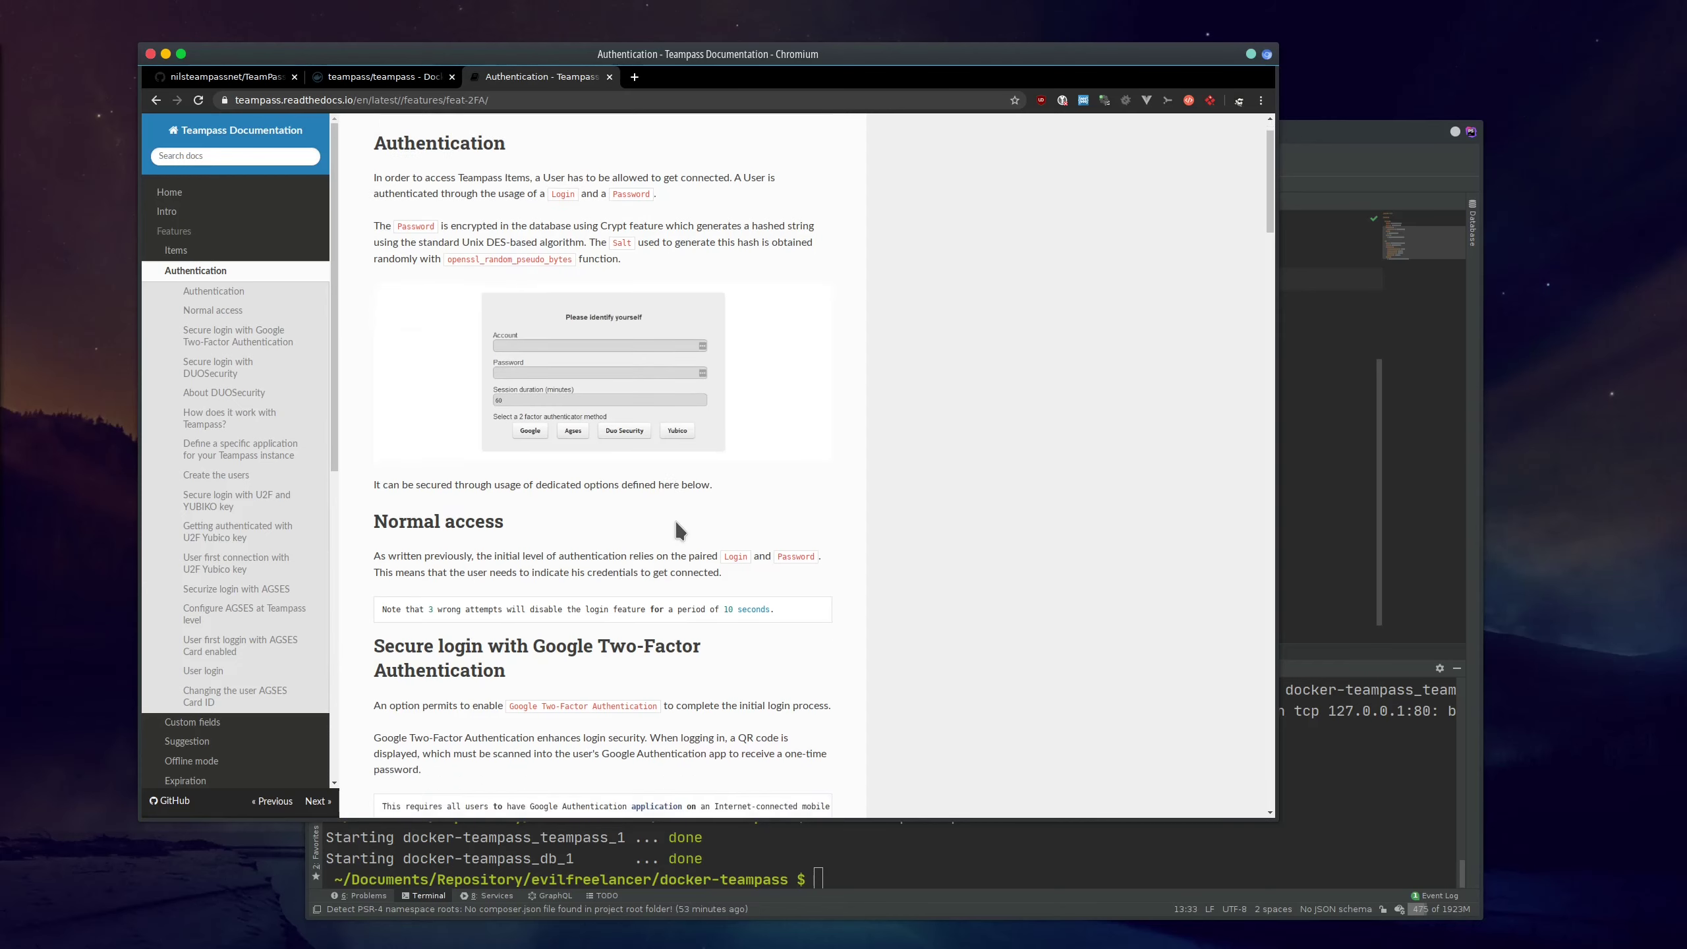
pyautogui.scroll(-2, 862, 495)
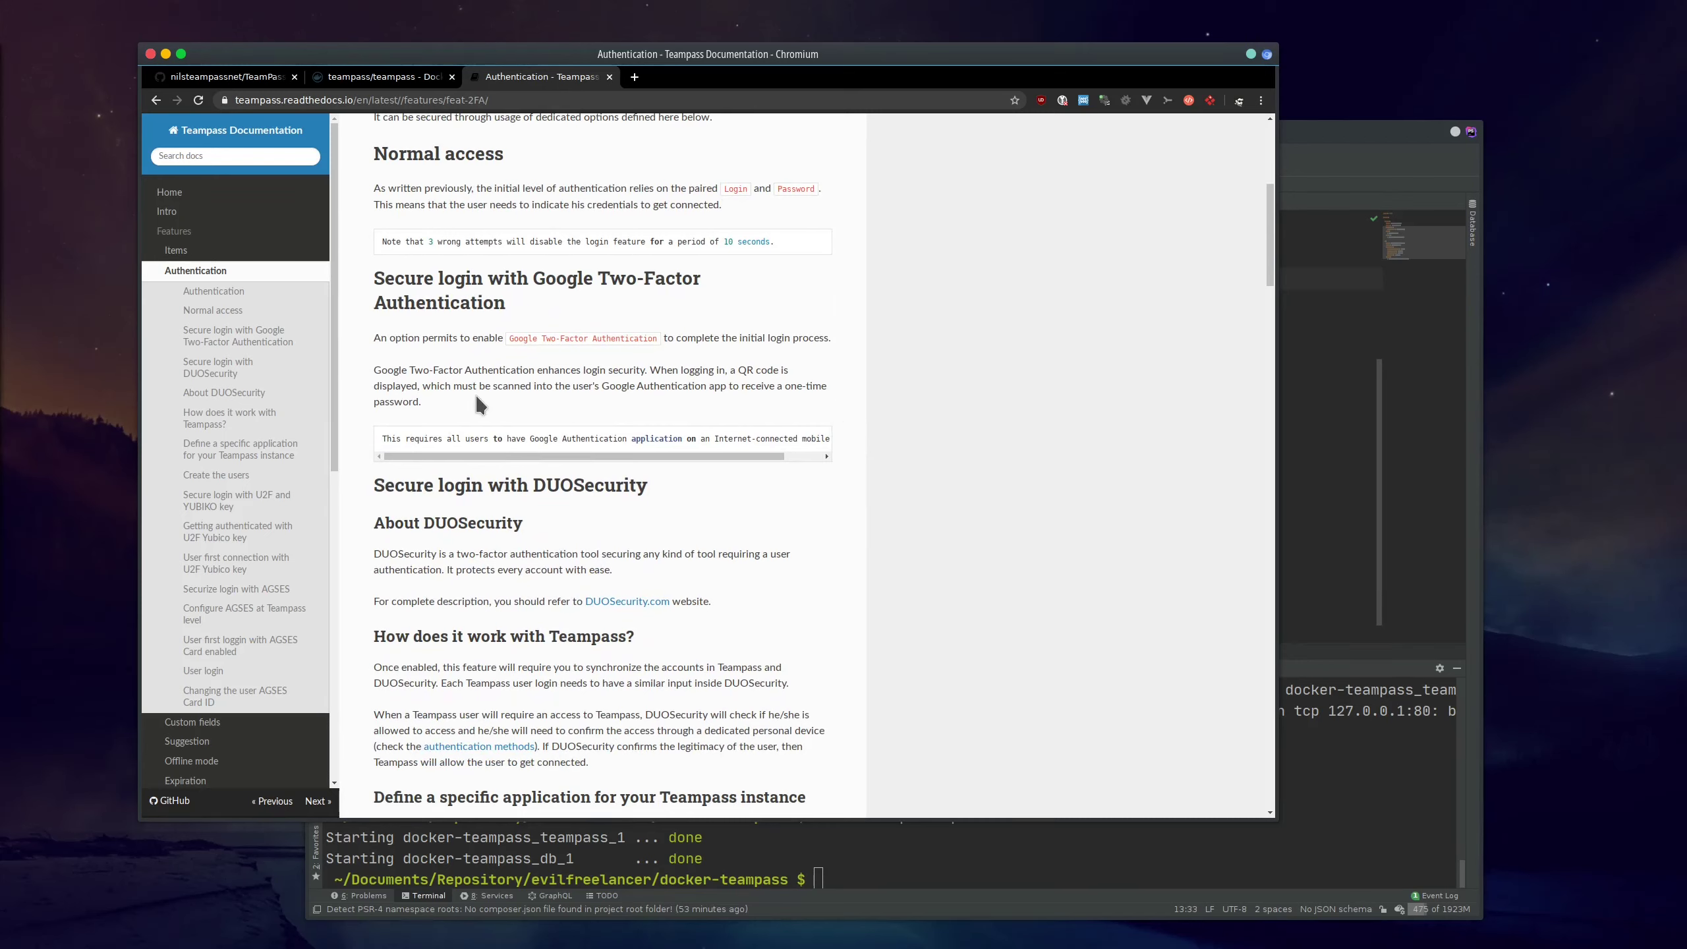
pyautogui.scroll(-10, 956, 382)
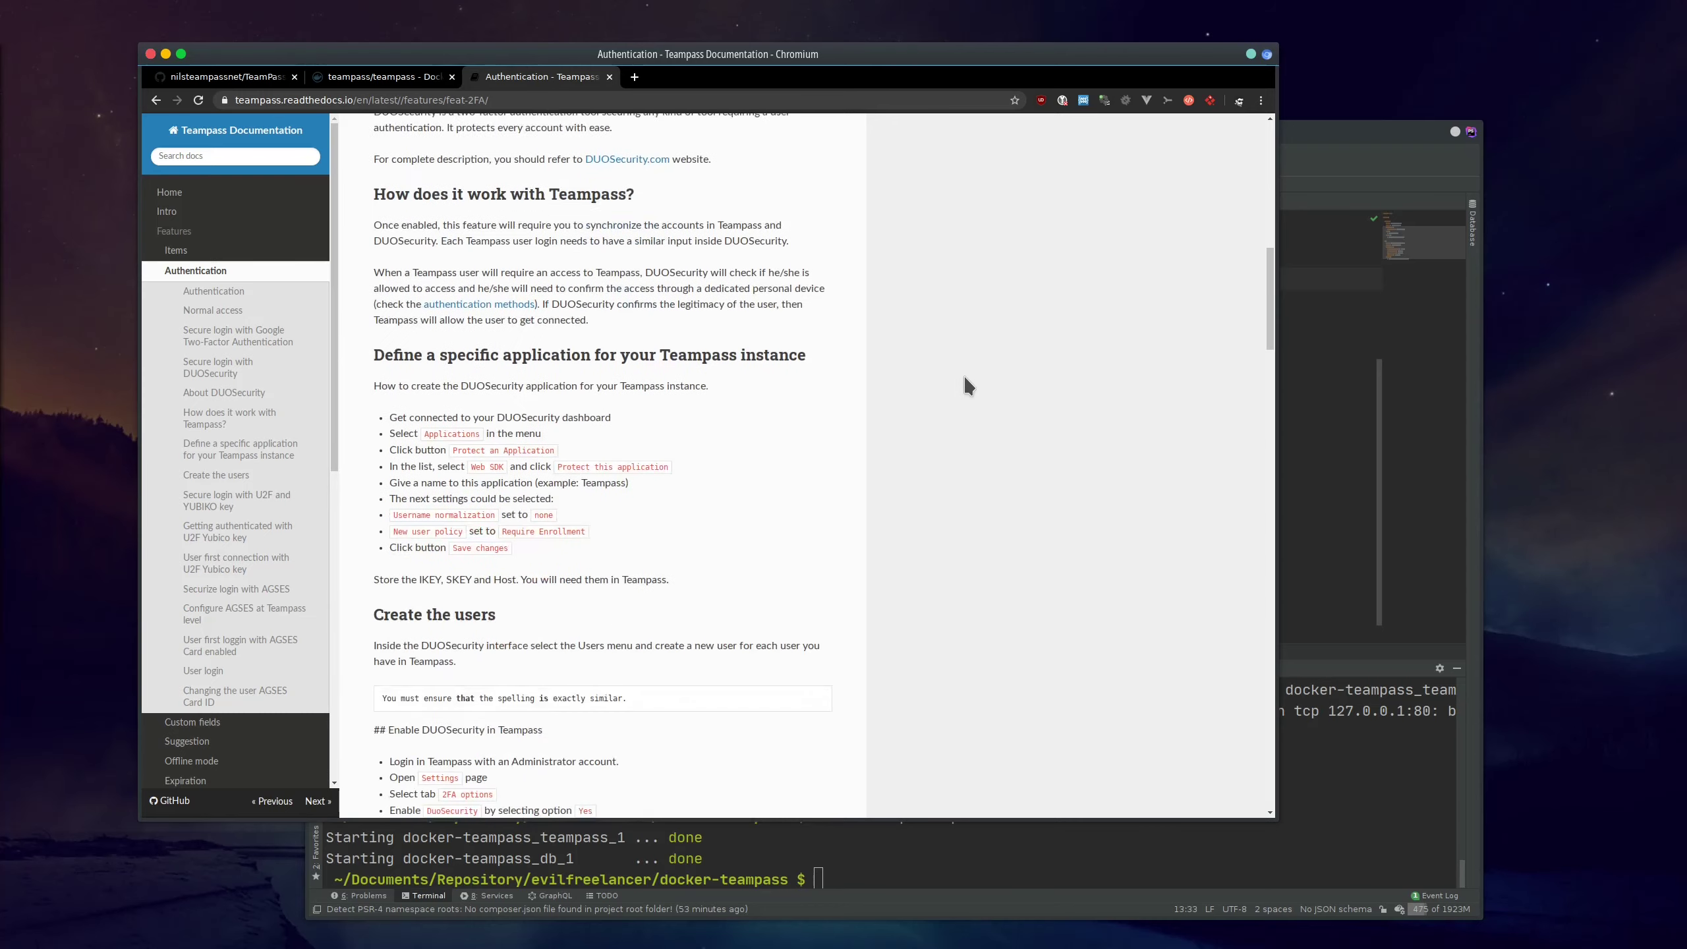
pyautogui.scroll(-2, 996, 371)
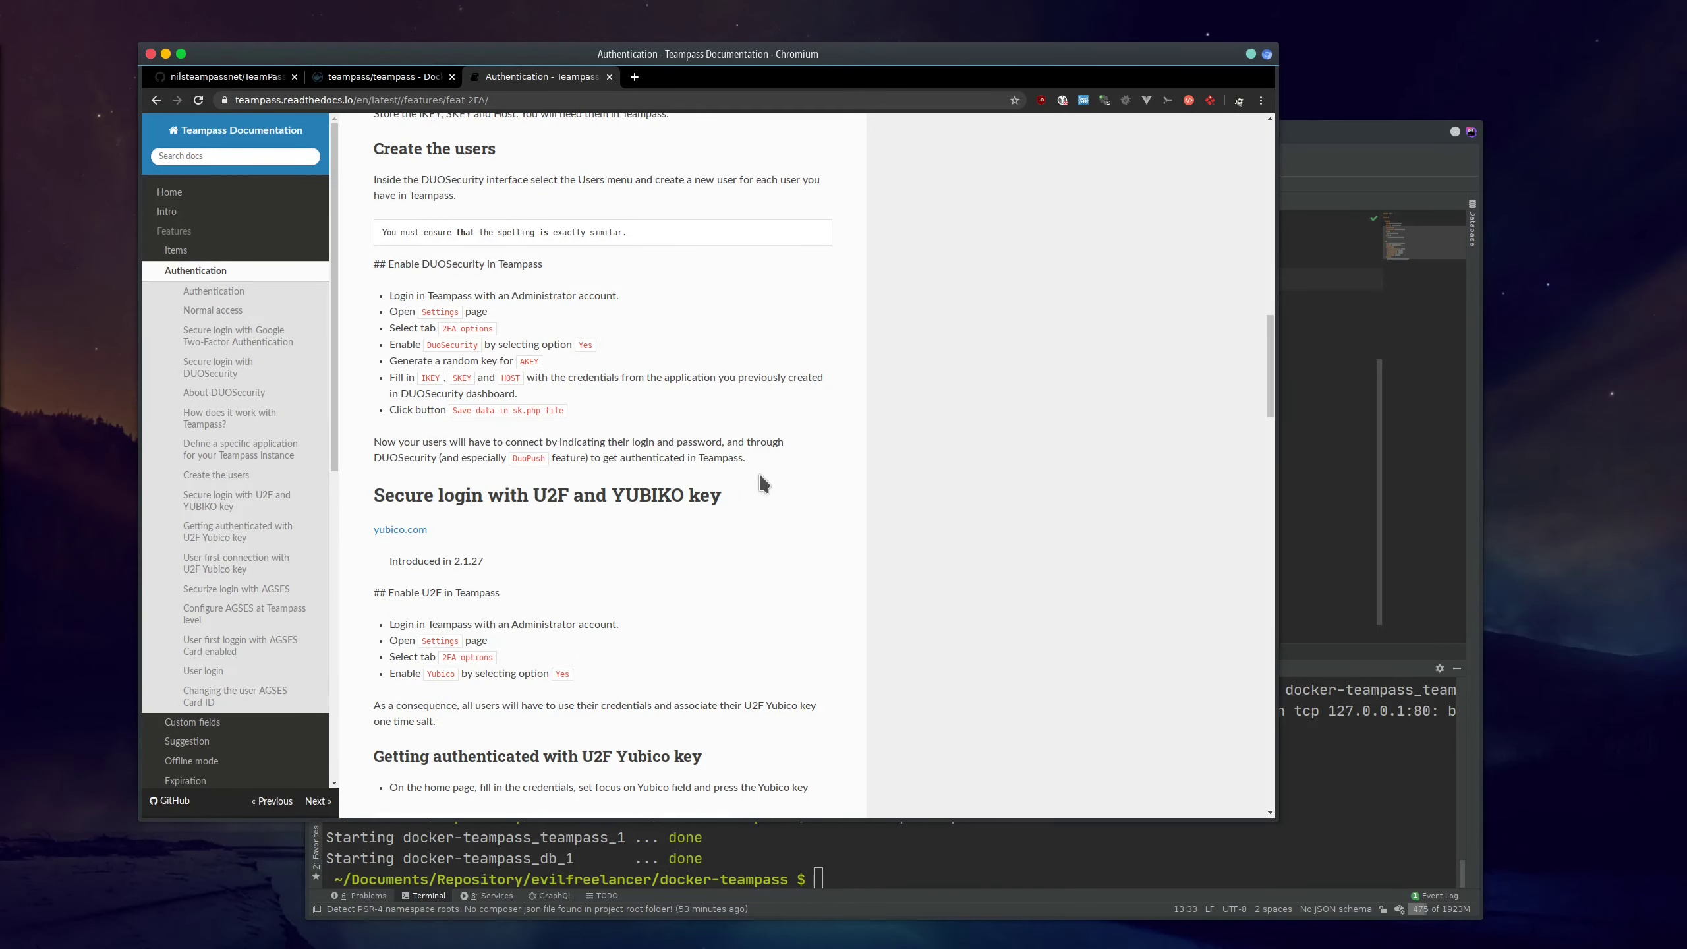
pyautogui.doubleClick(647, 493)
pyautogui.click(846, 474)
# Read the AGSES sections through to Changing the user AGSES Card ID.
pyautogui.scroll(-2, 877, 459)
pyautogui.scroll(-5, 877, 461)
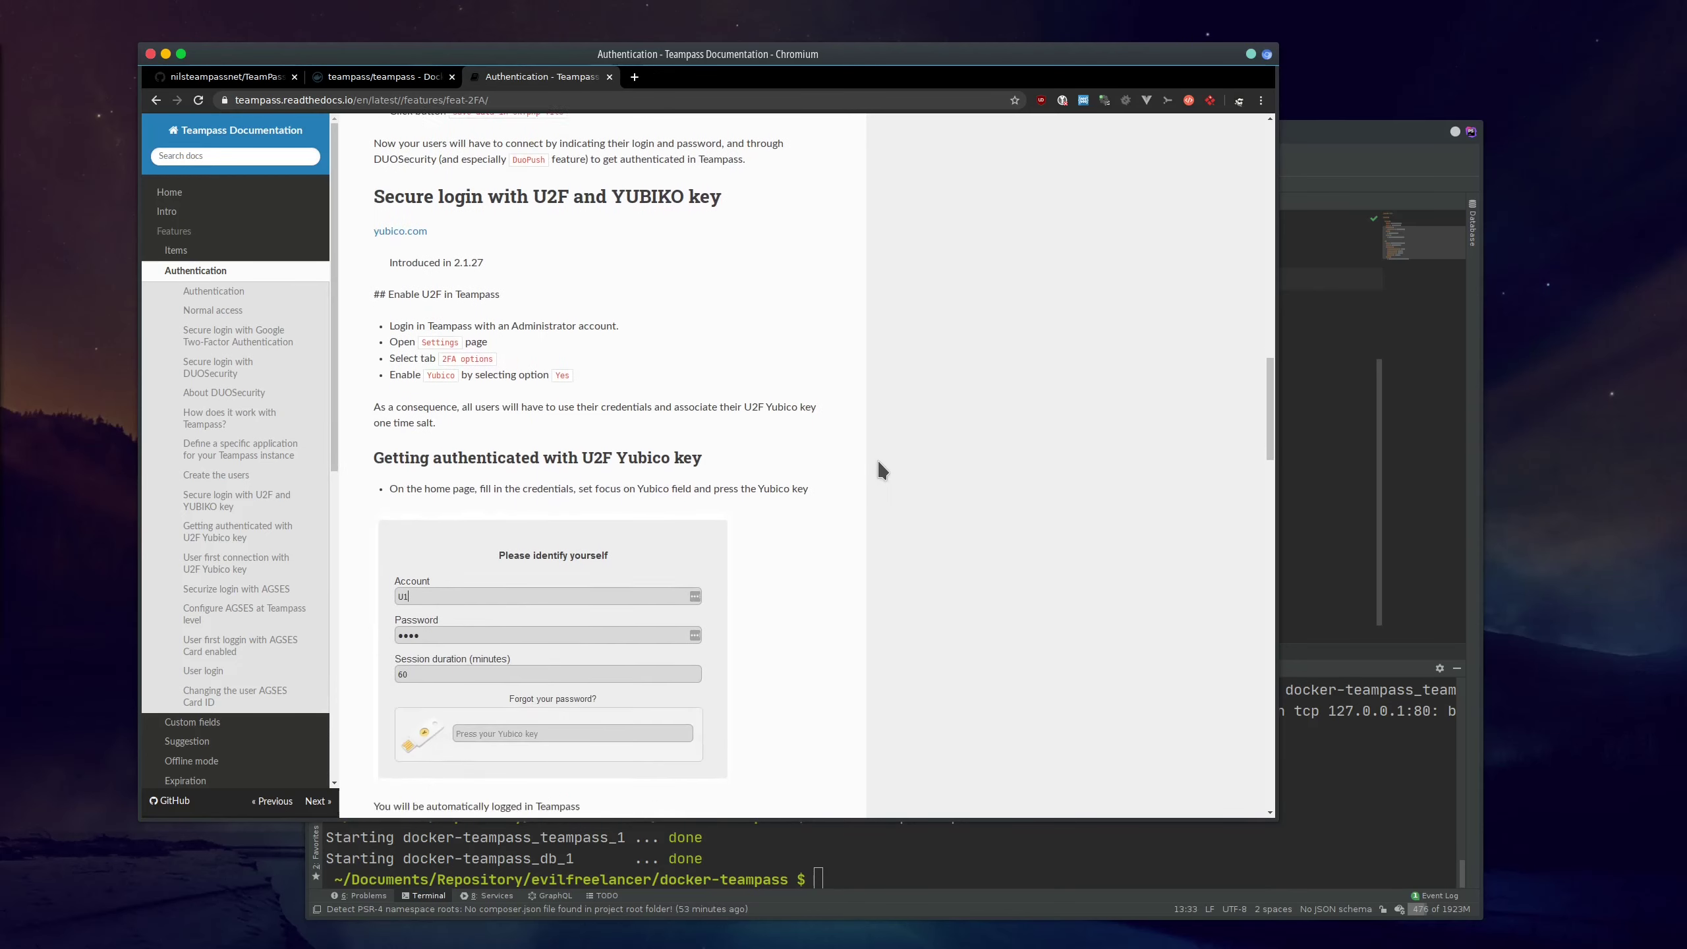
pyautogui.scroll(-6, 878, 461)
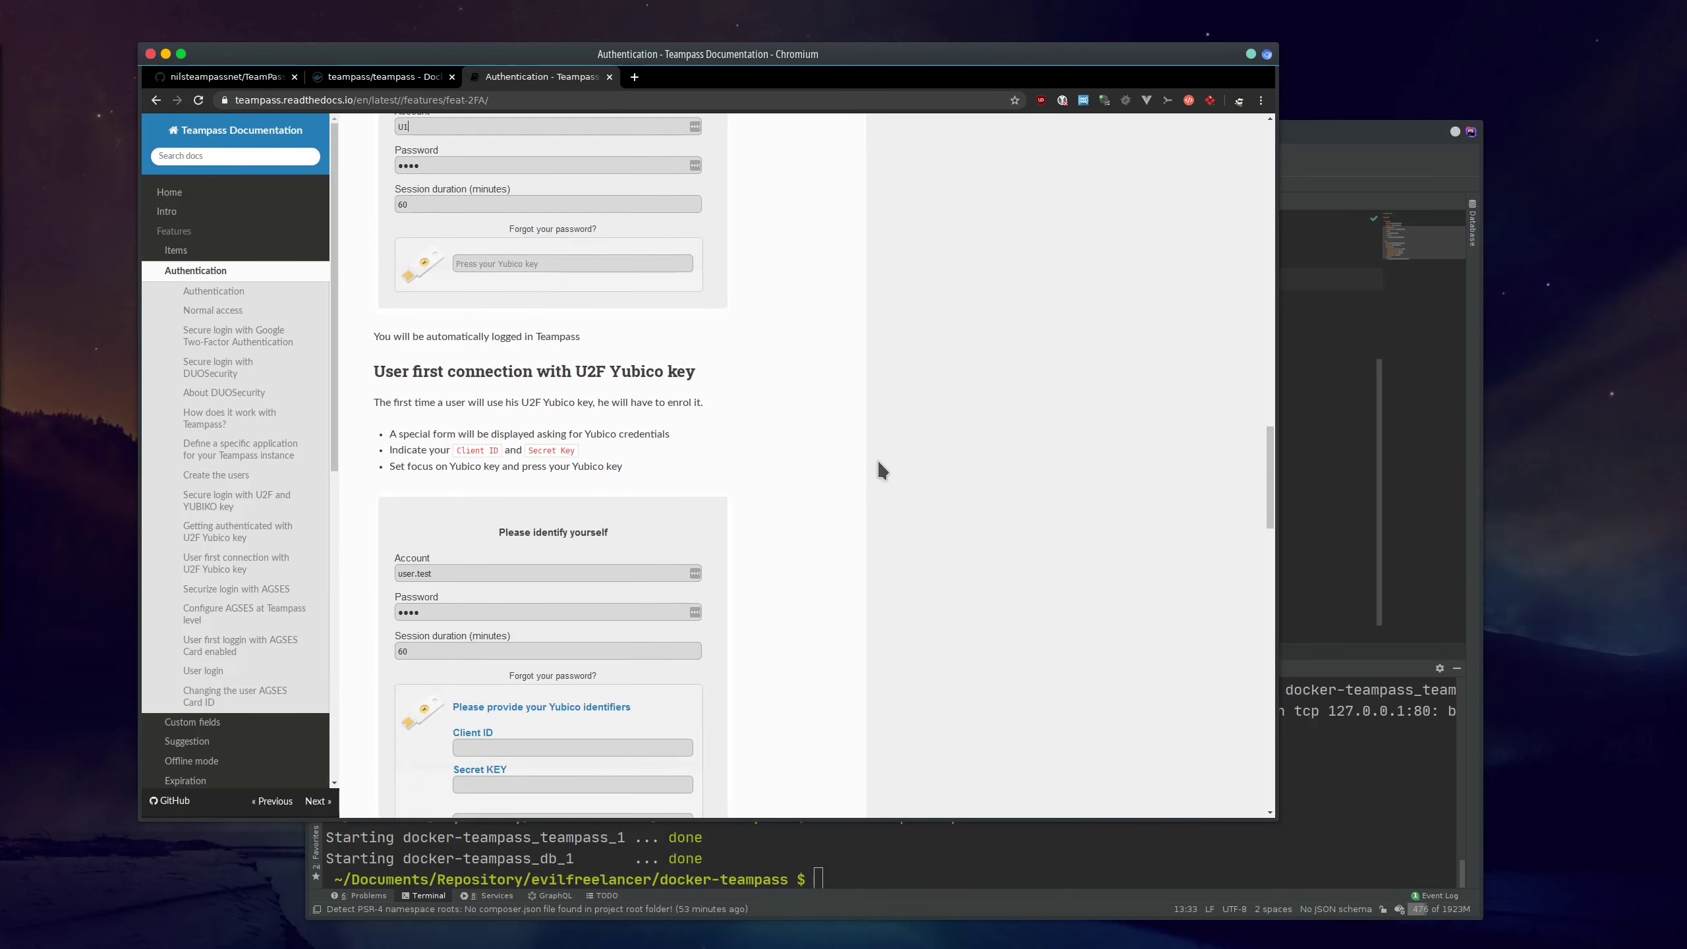
pyautogui.scroll(-3, 878, 461)
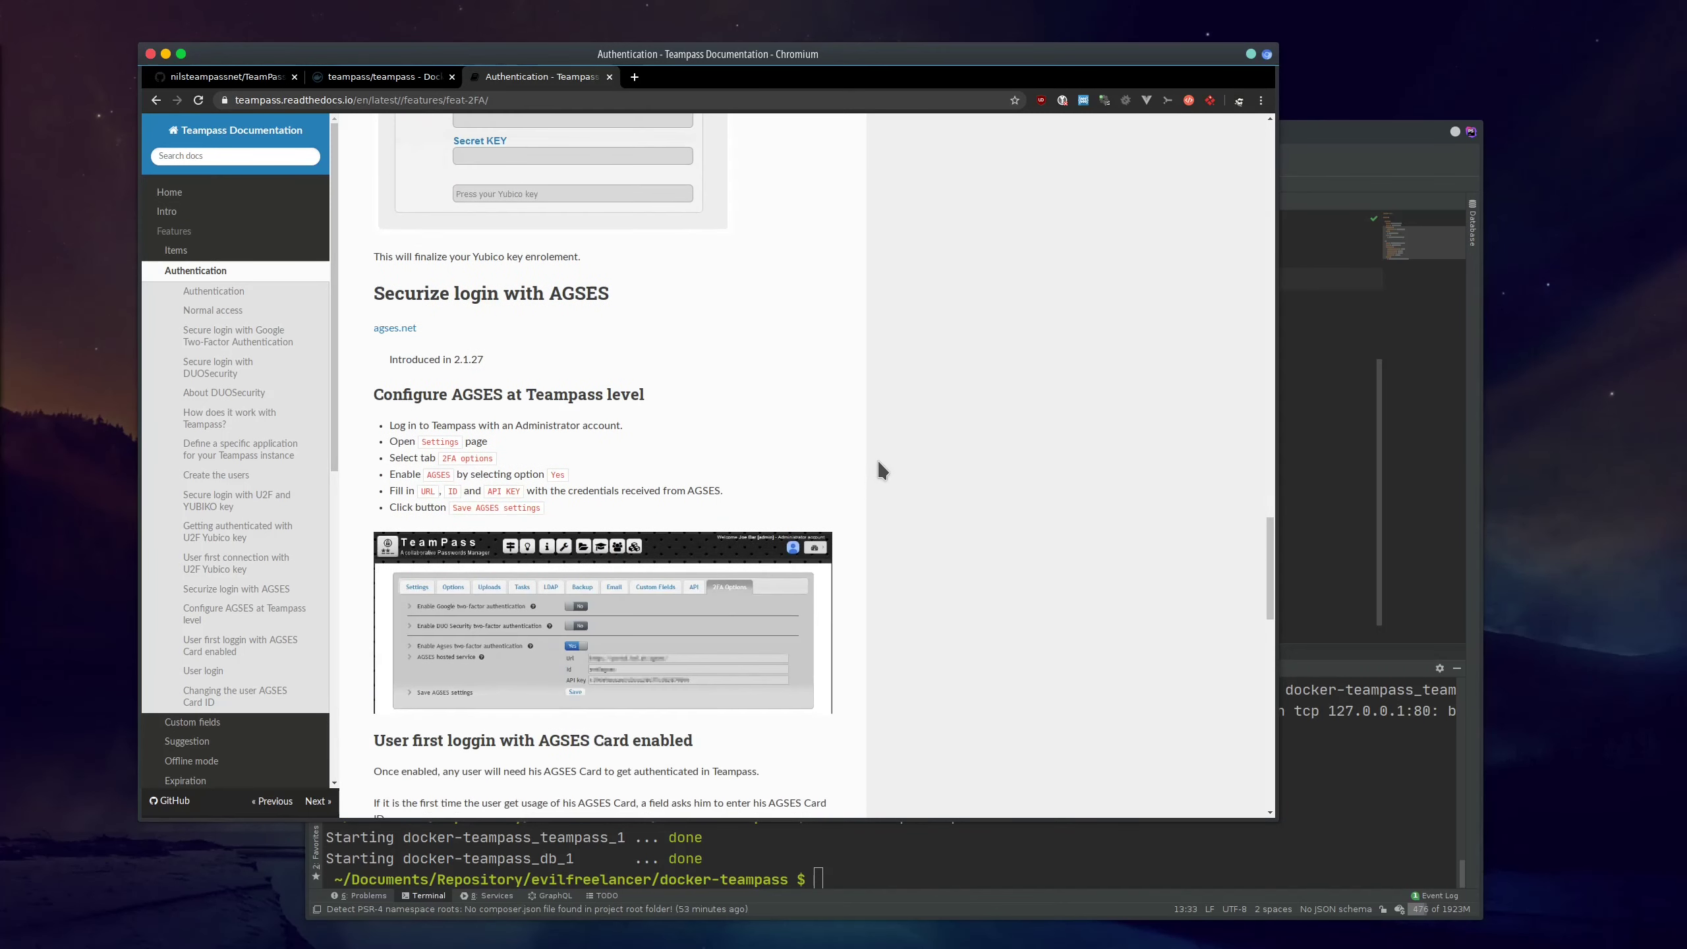
pyautogui.scroll(-3, 877, 460)
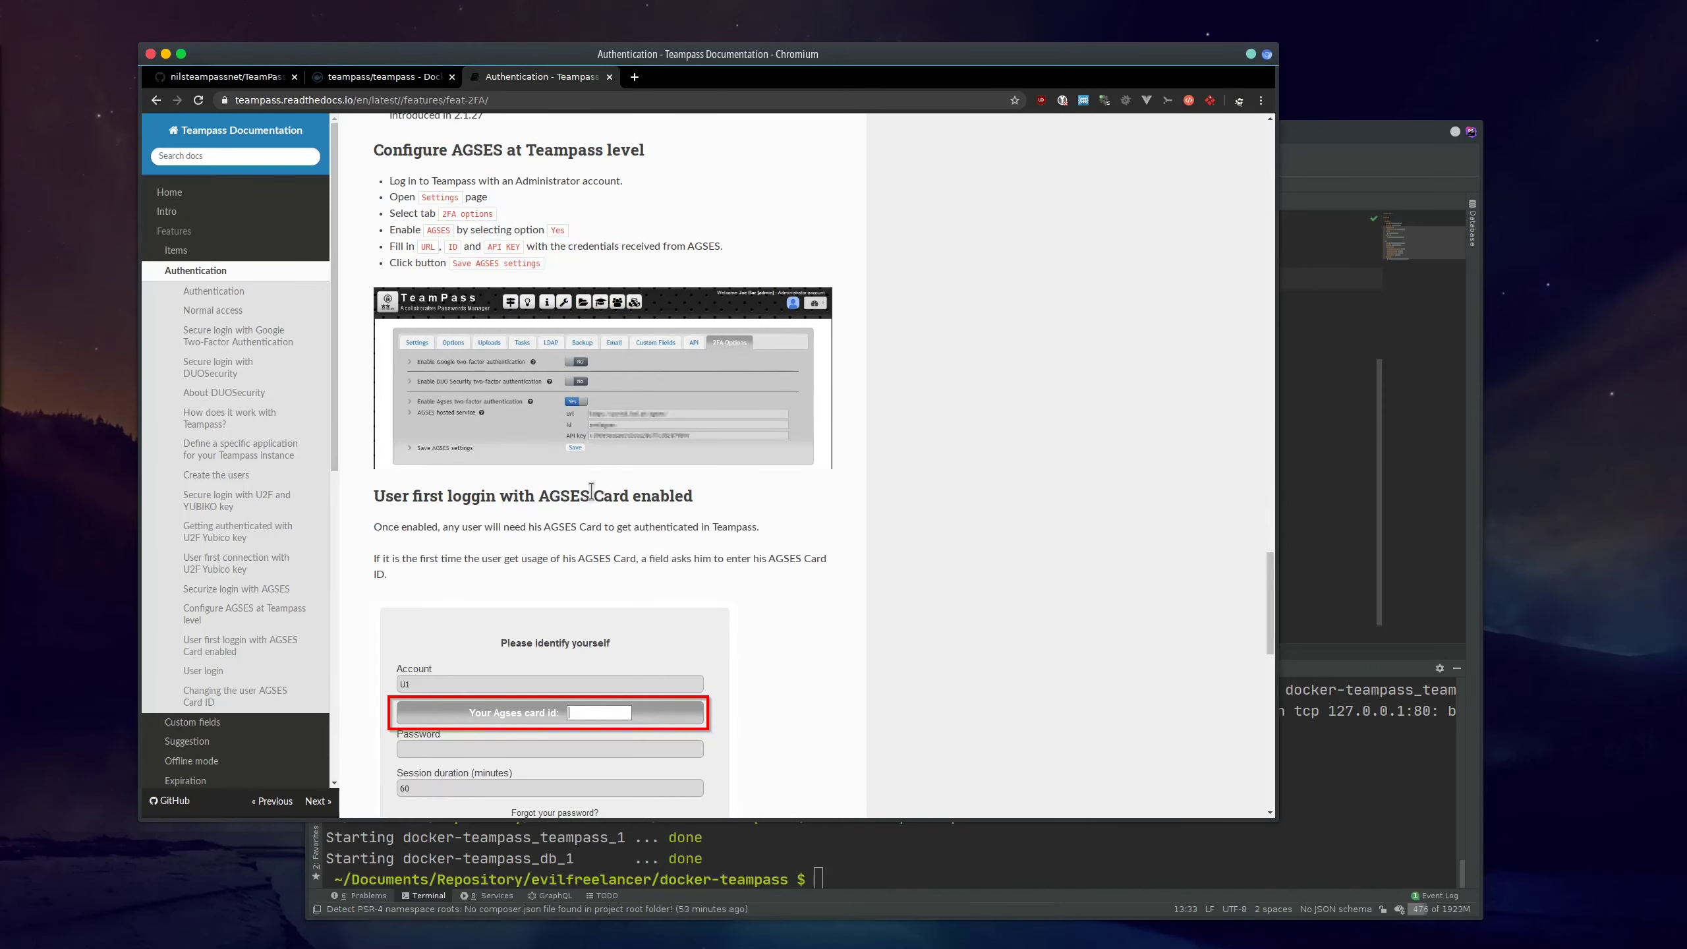
pyautogui.scroll(-3, 785, 503)
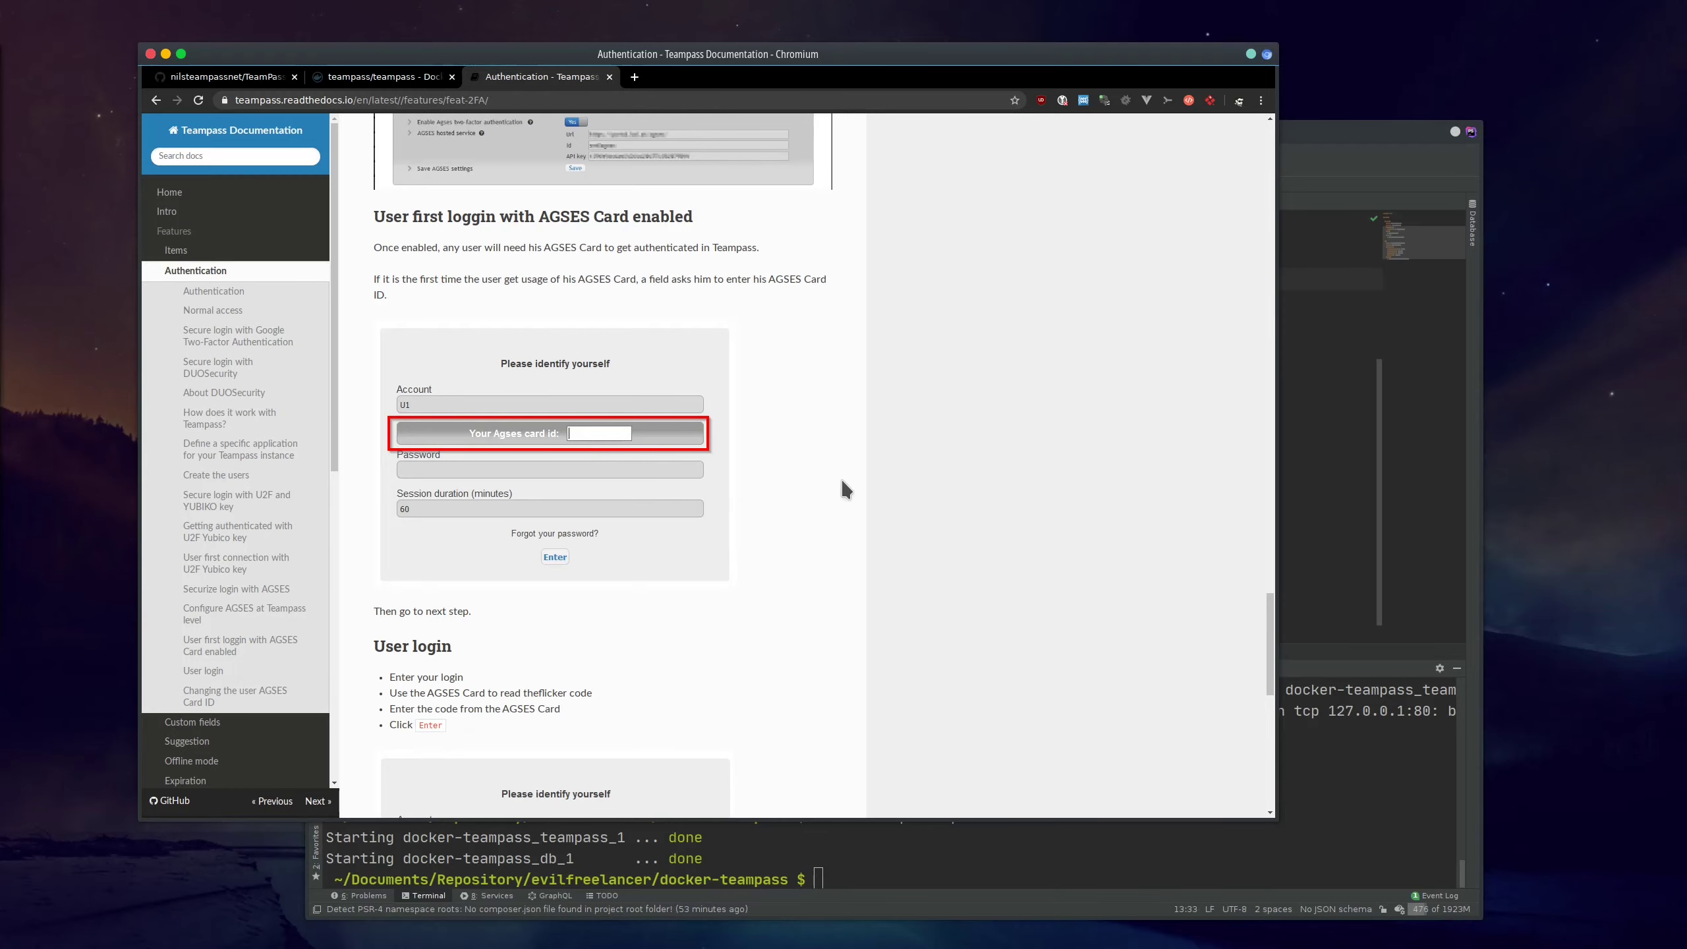
pyautogui.scroll(-3, 842, 481)
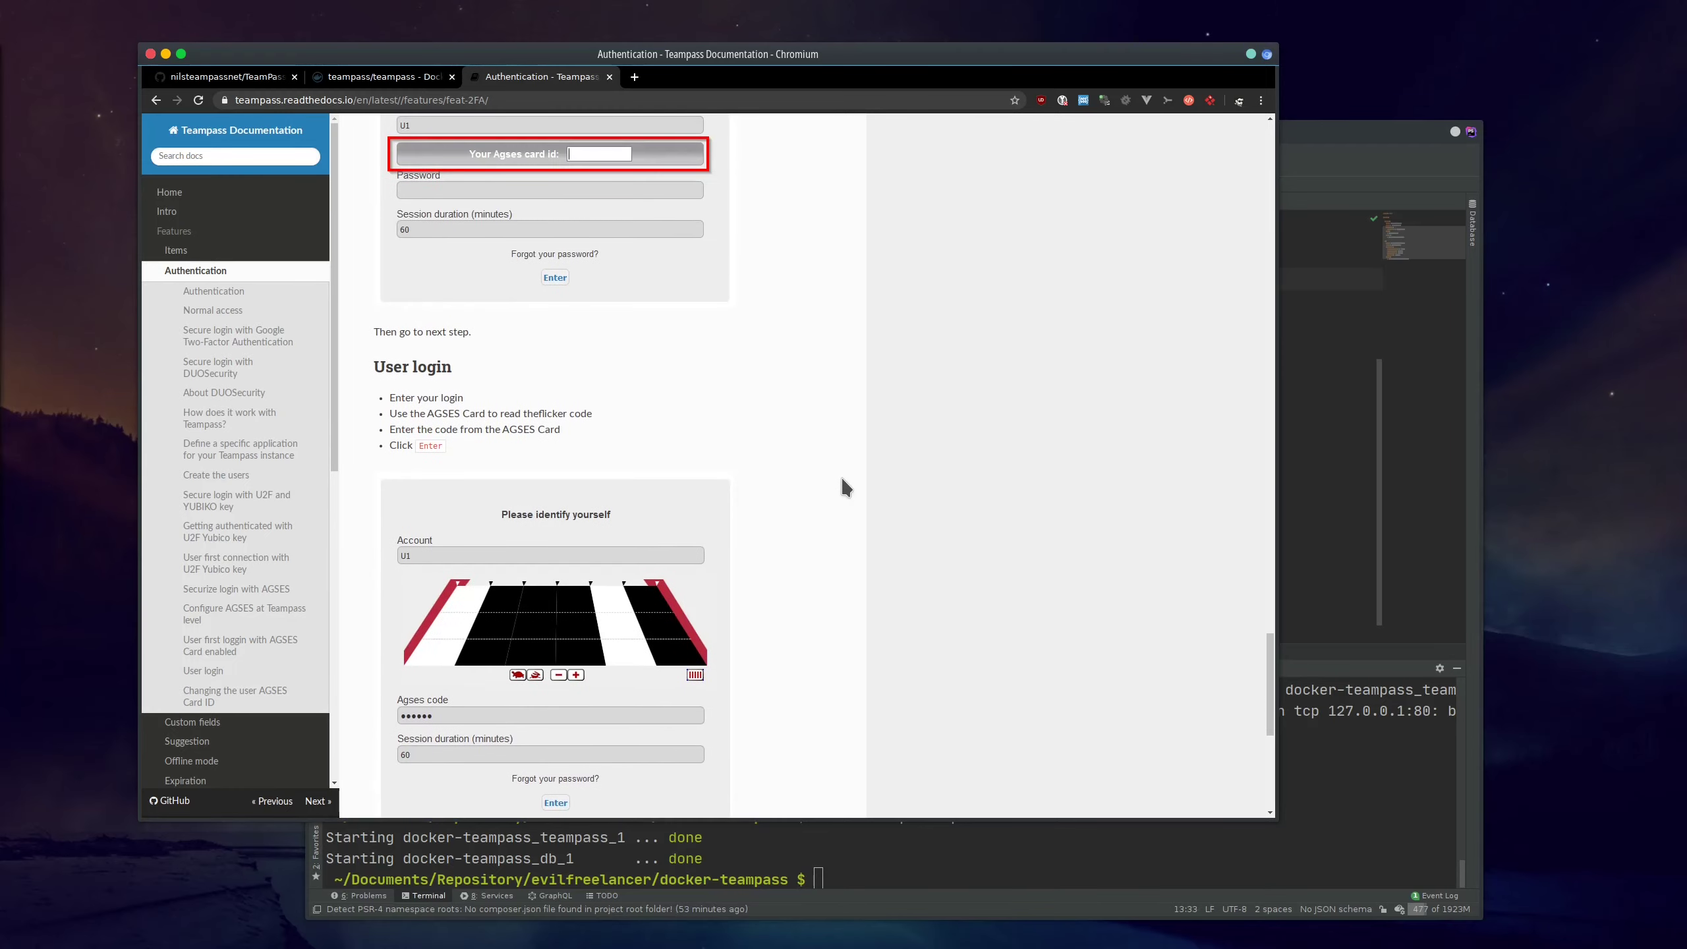
pyautogui.moveTo(1268, 694); pyautogui.dragTo(1181, 759)
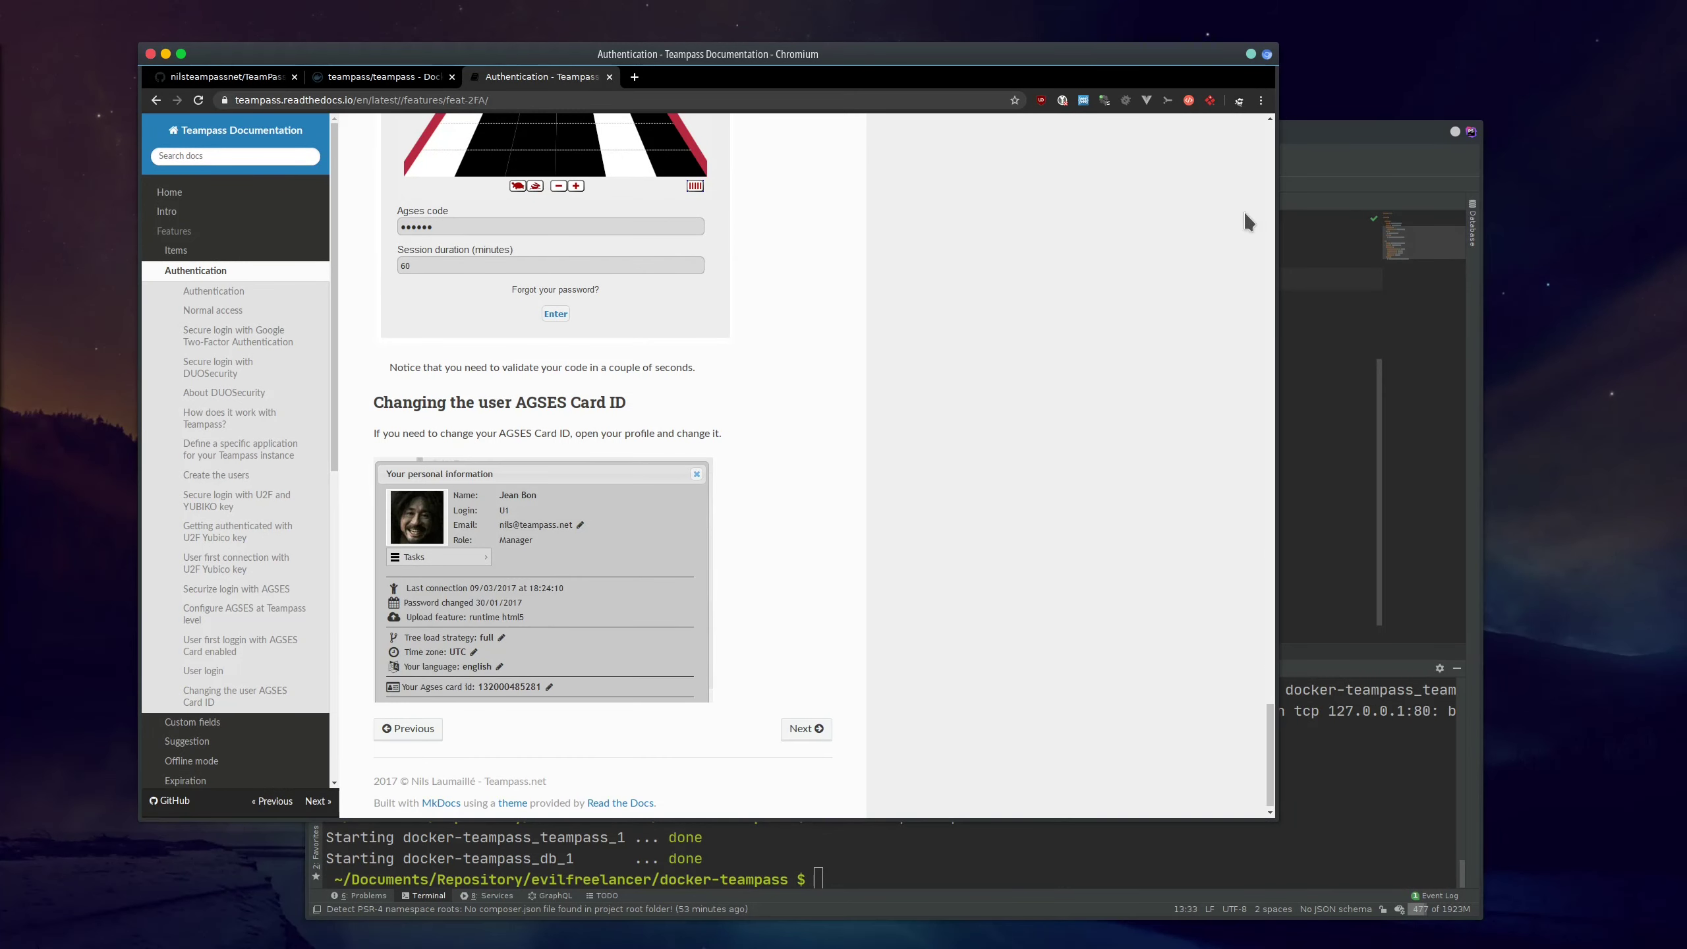
# Read the Custom fields page down to its Field data encryption and Information sections, then continue to Suggestion.
pyautogui.click(824, 726)
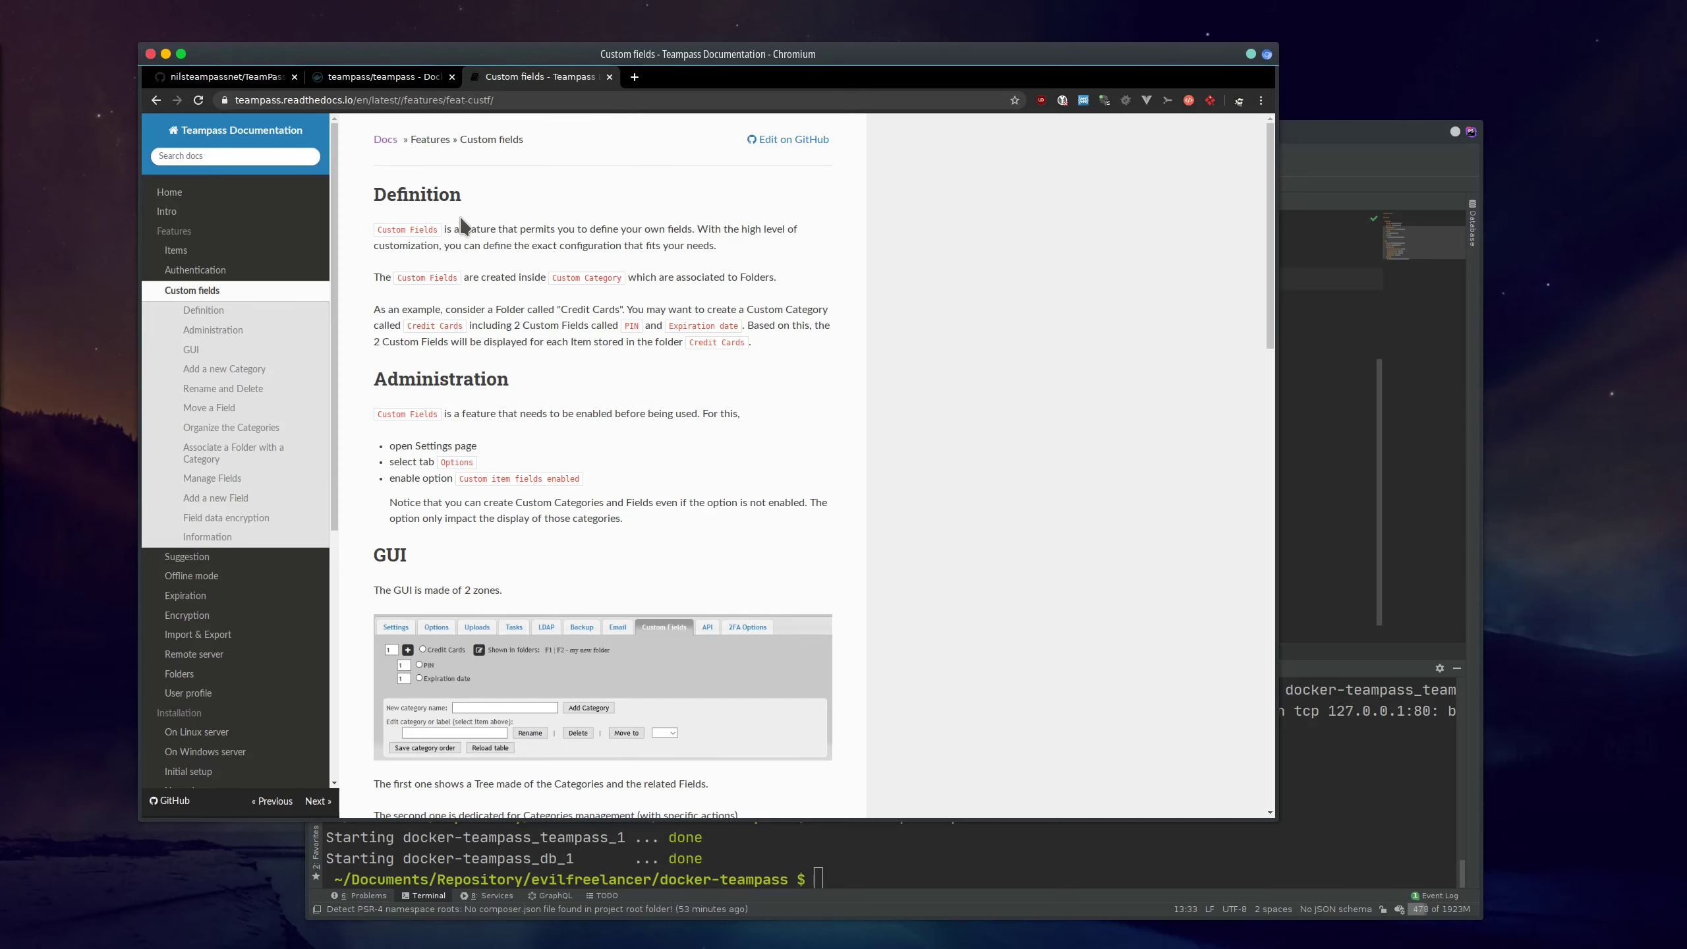
pyautogui.scroll(-5, 742, 344)
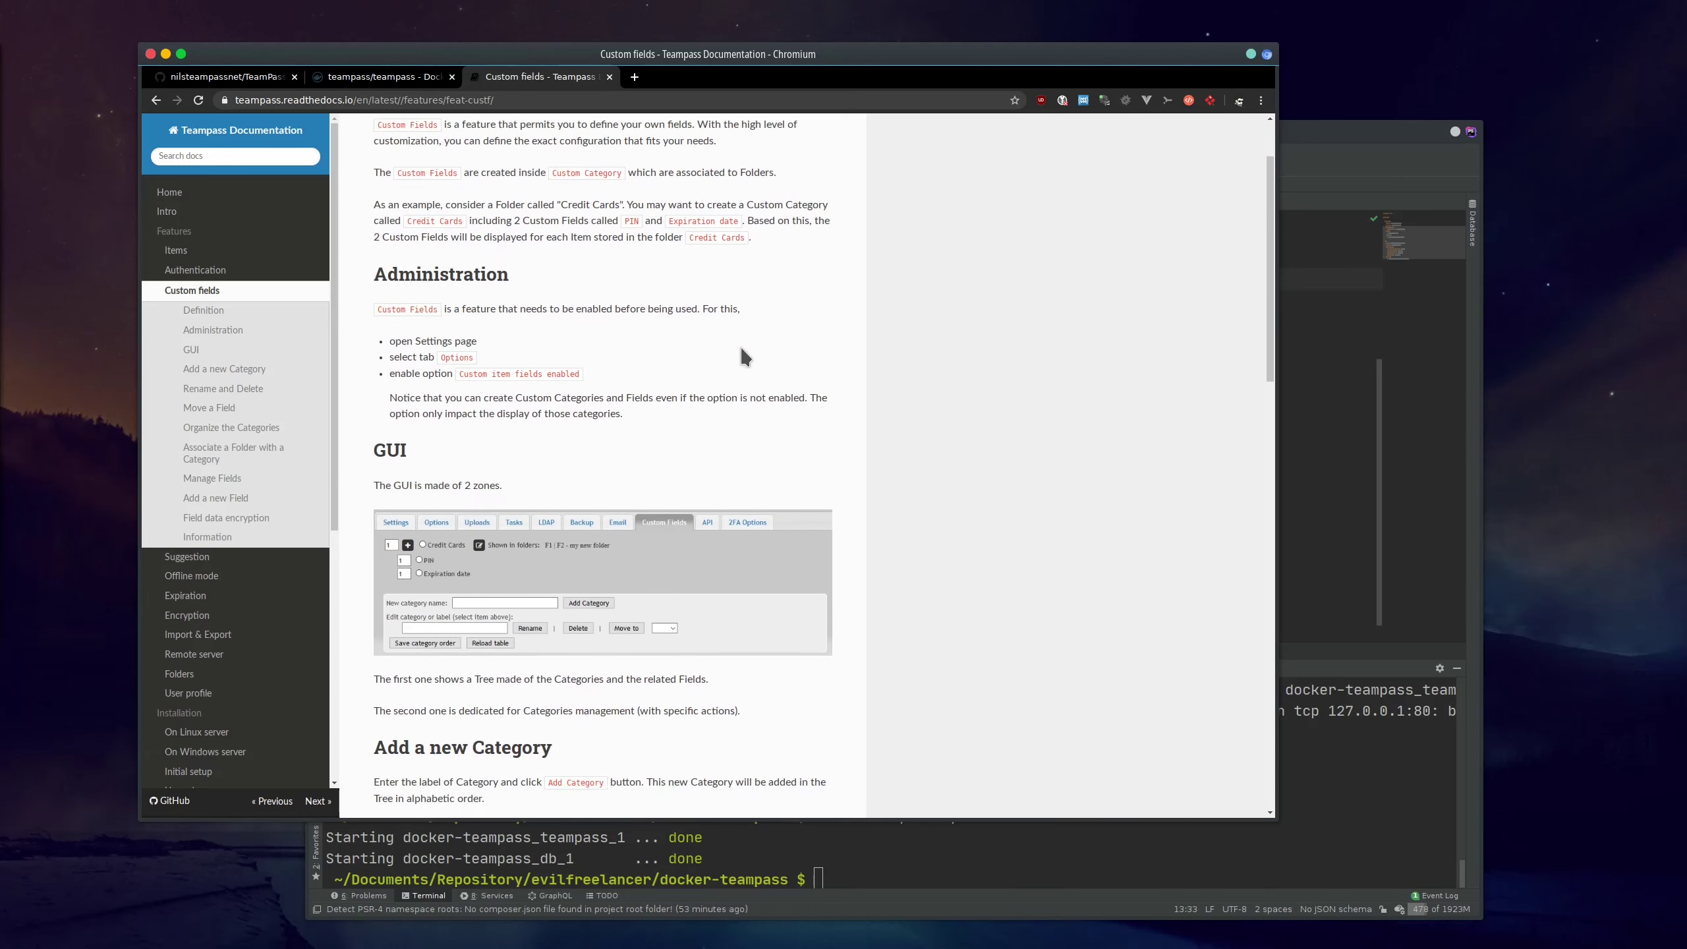
pyautogui.scroll(5, 727, 337)
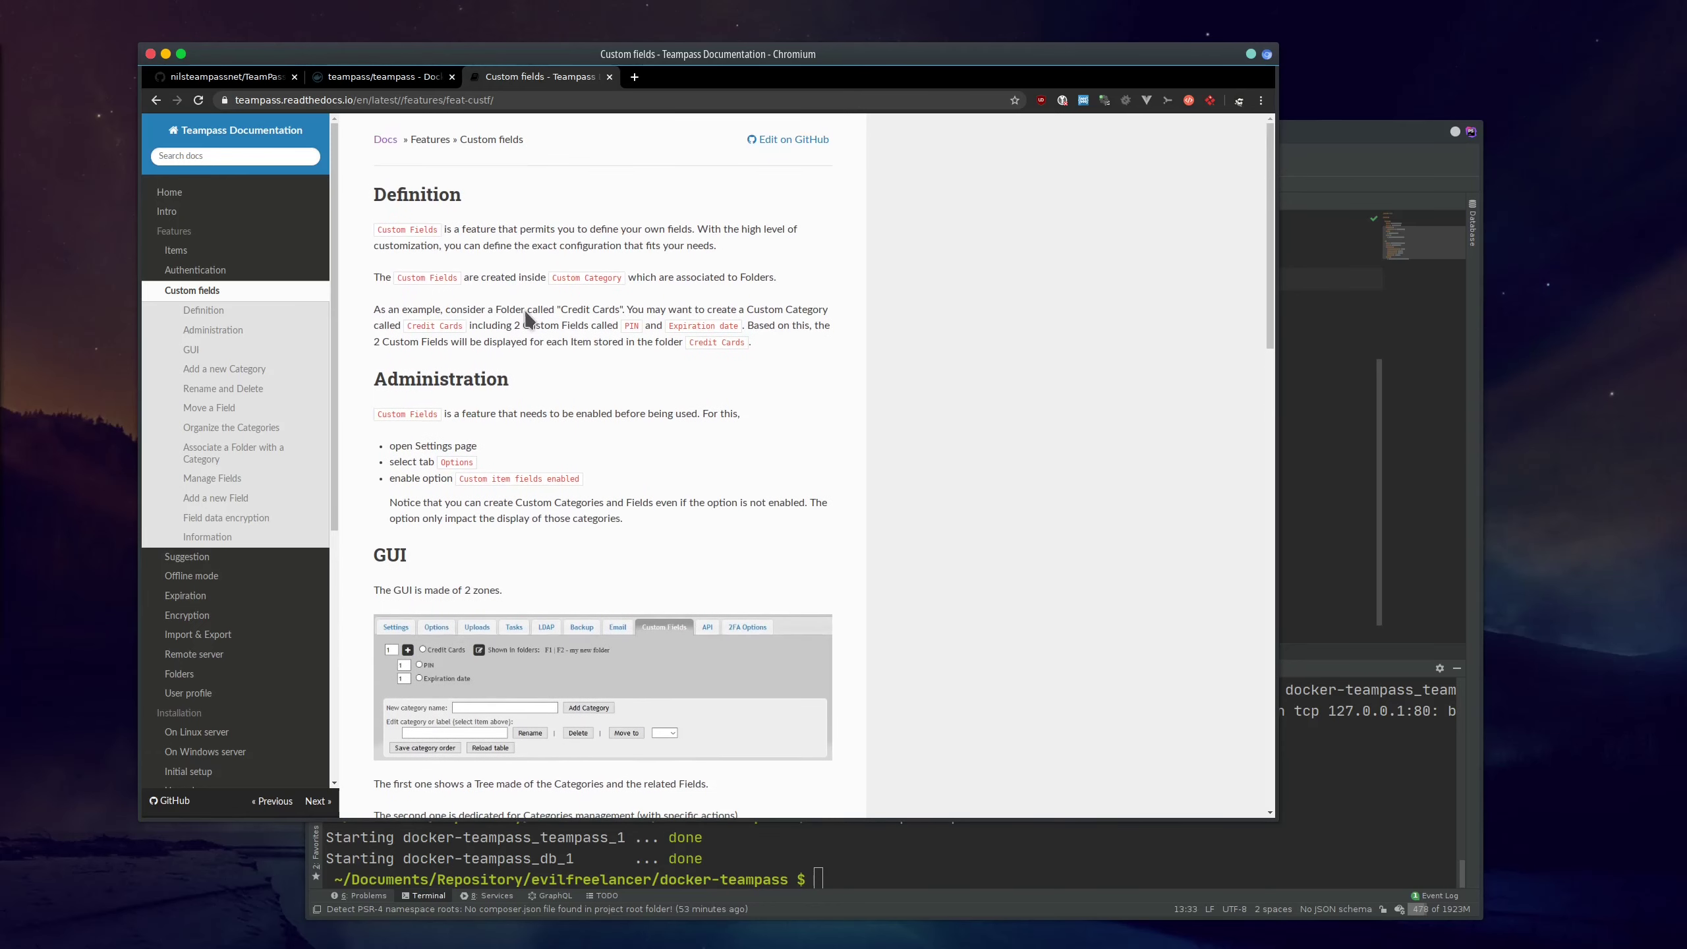
pyautogui.scroll(-5, 796, 452)
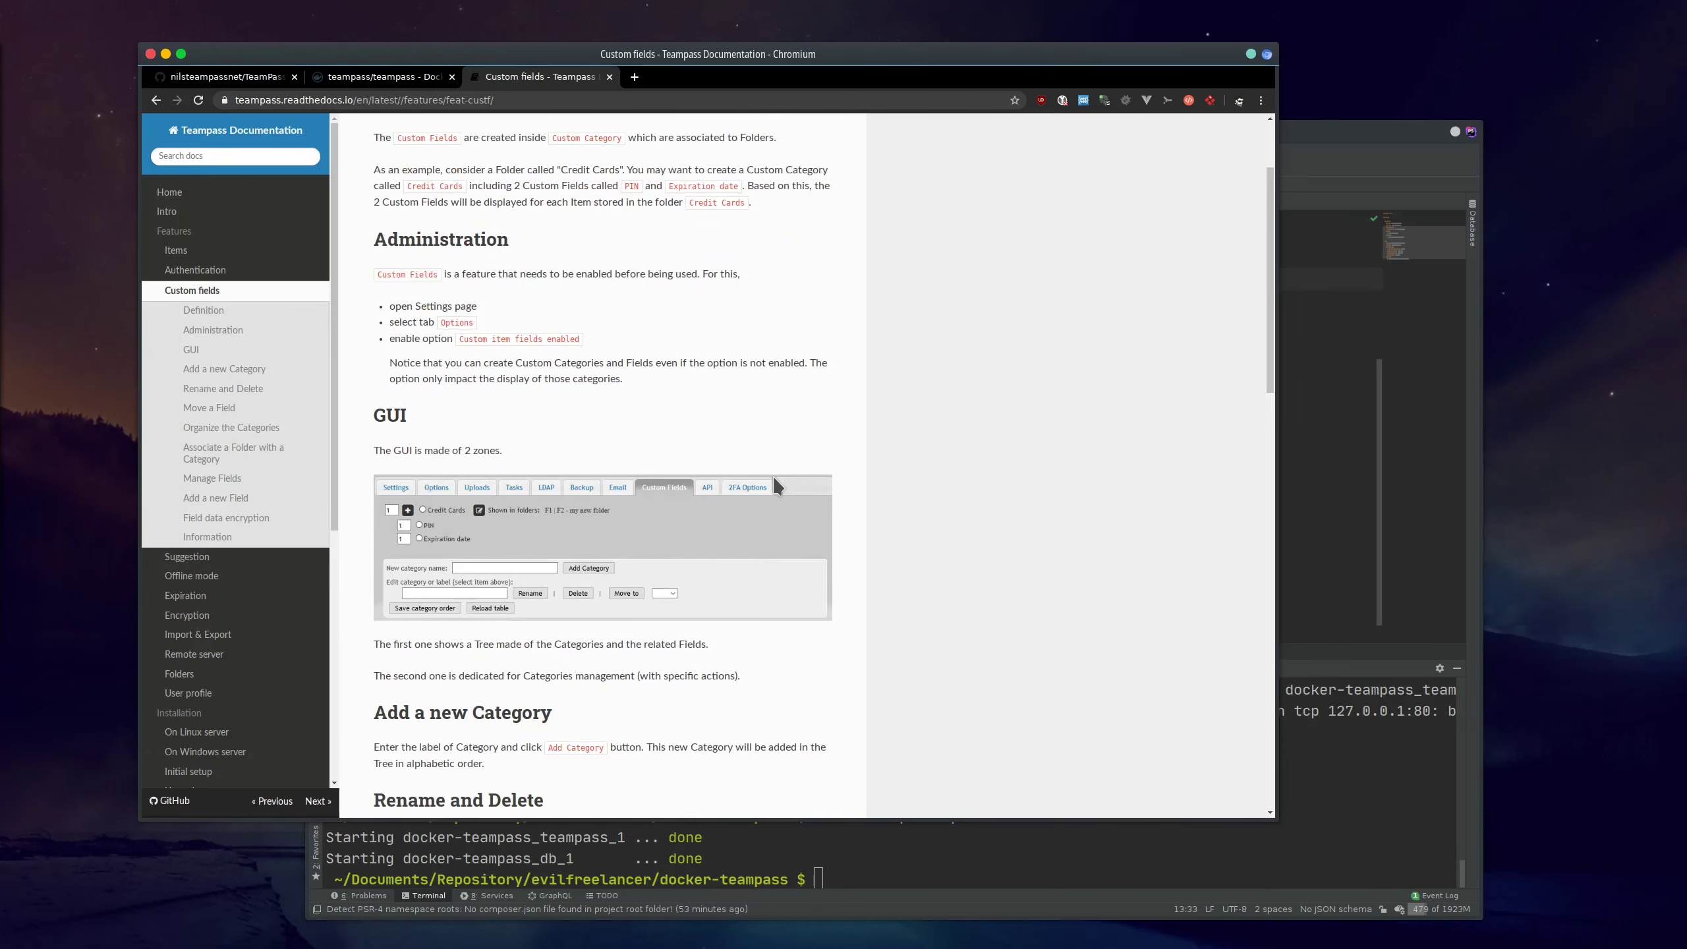
pyautogui.scroll(-12, 724, 546)
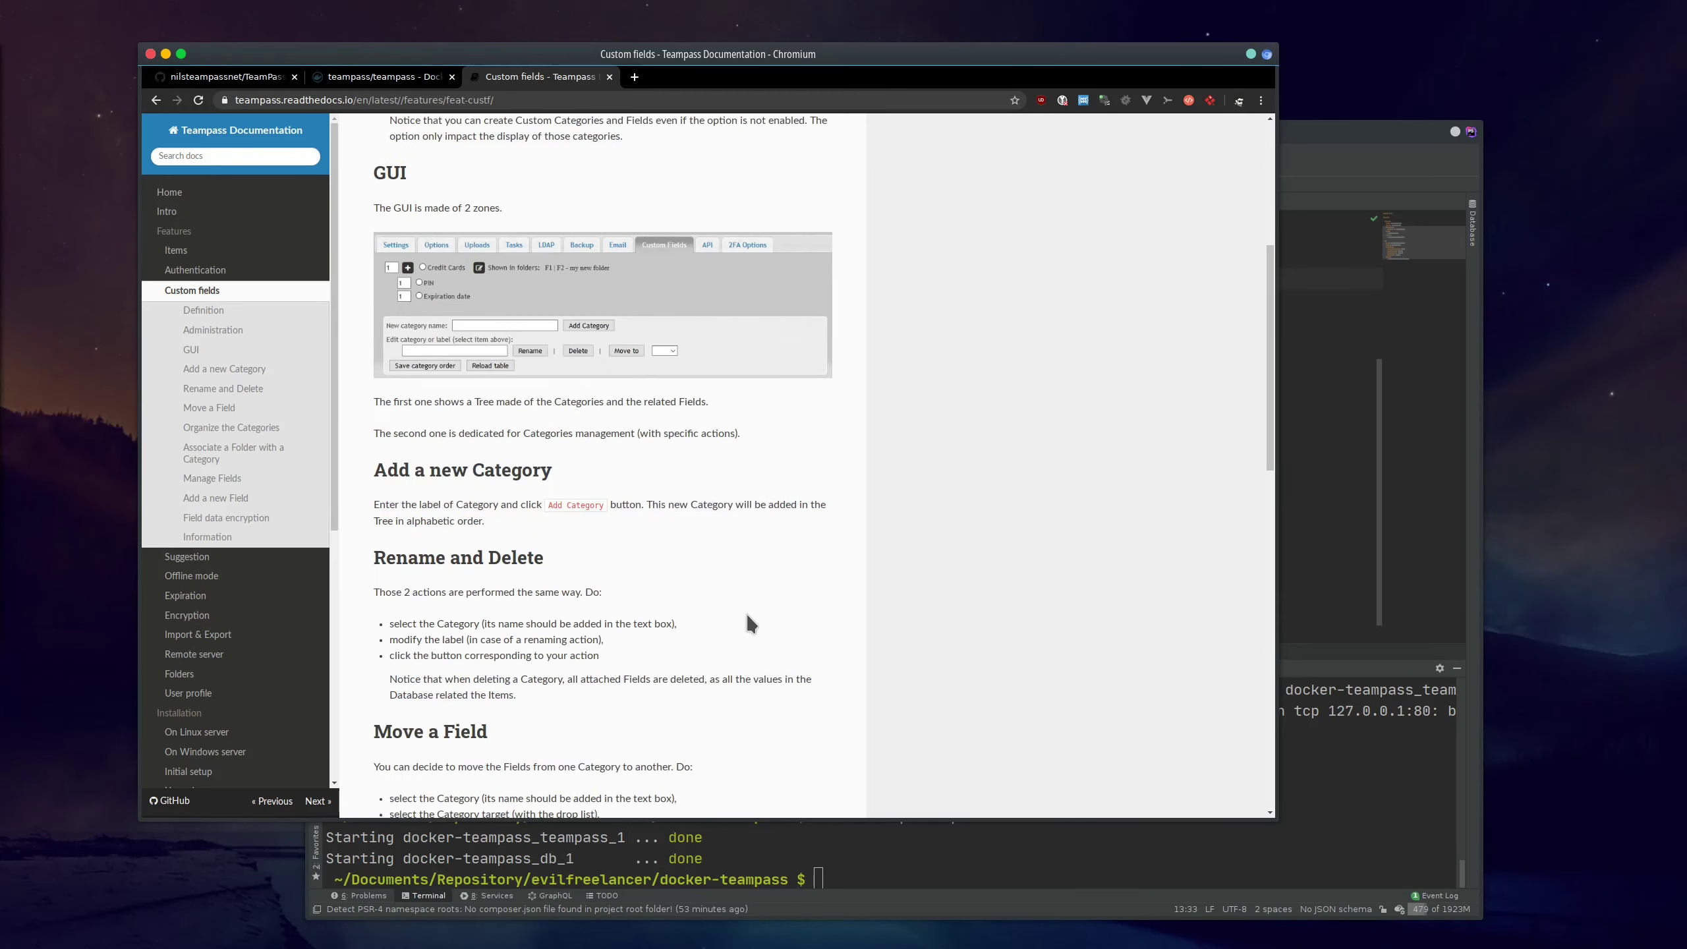
pyautogui.scroll(-20, 627, 561)
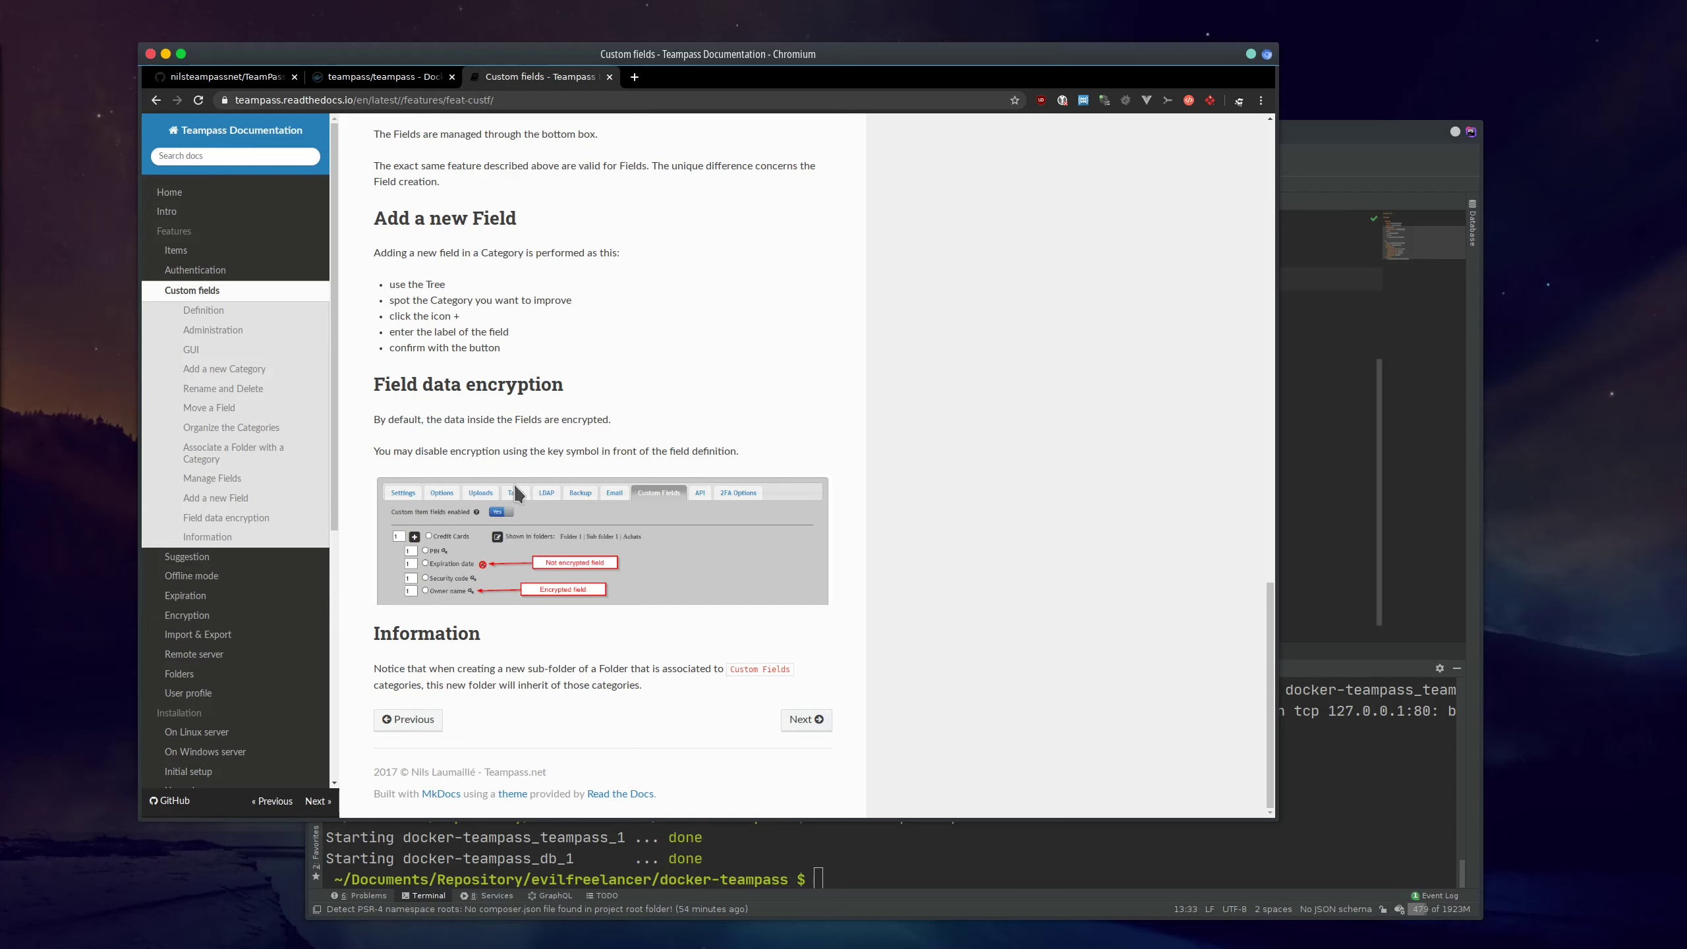
pyautogui.click(807, 717)
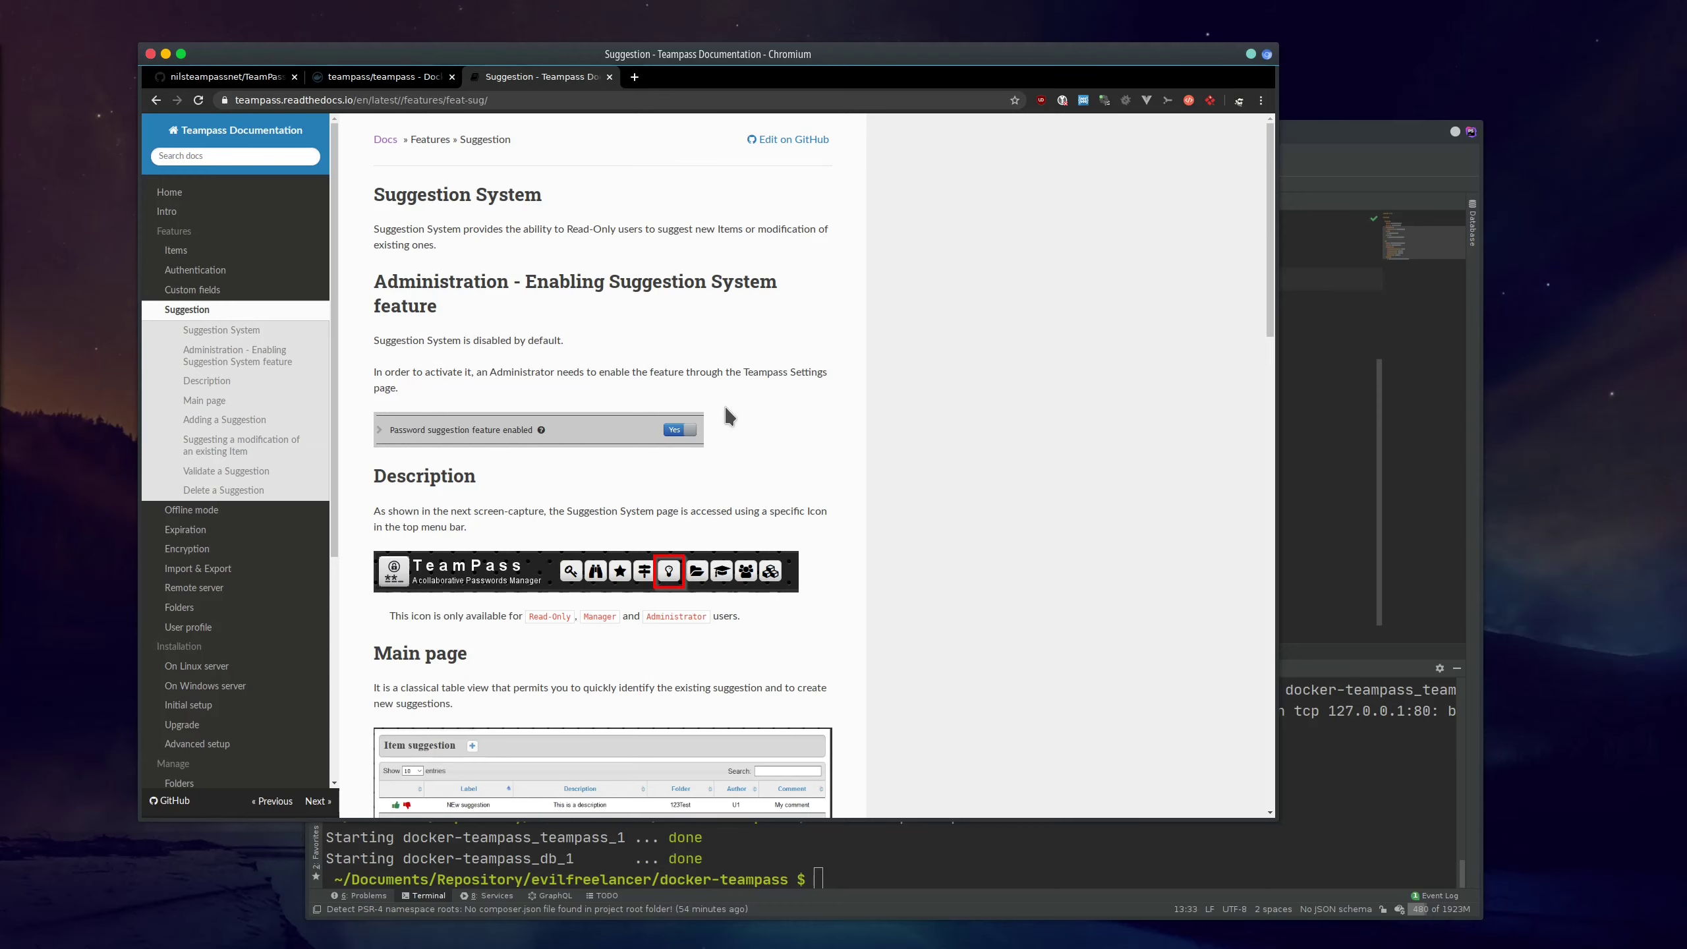
# Read the Suggestion page down to Delete a Suggestion, then continue to Offline mode.
pyautogui.scroll(-3, 726, 402)
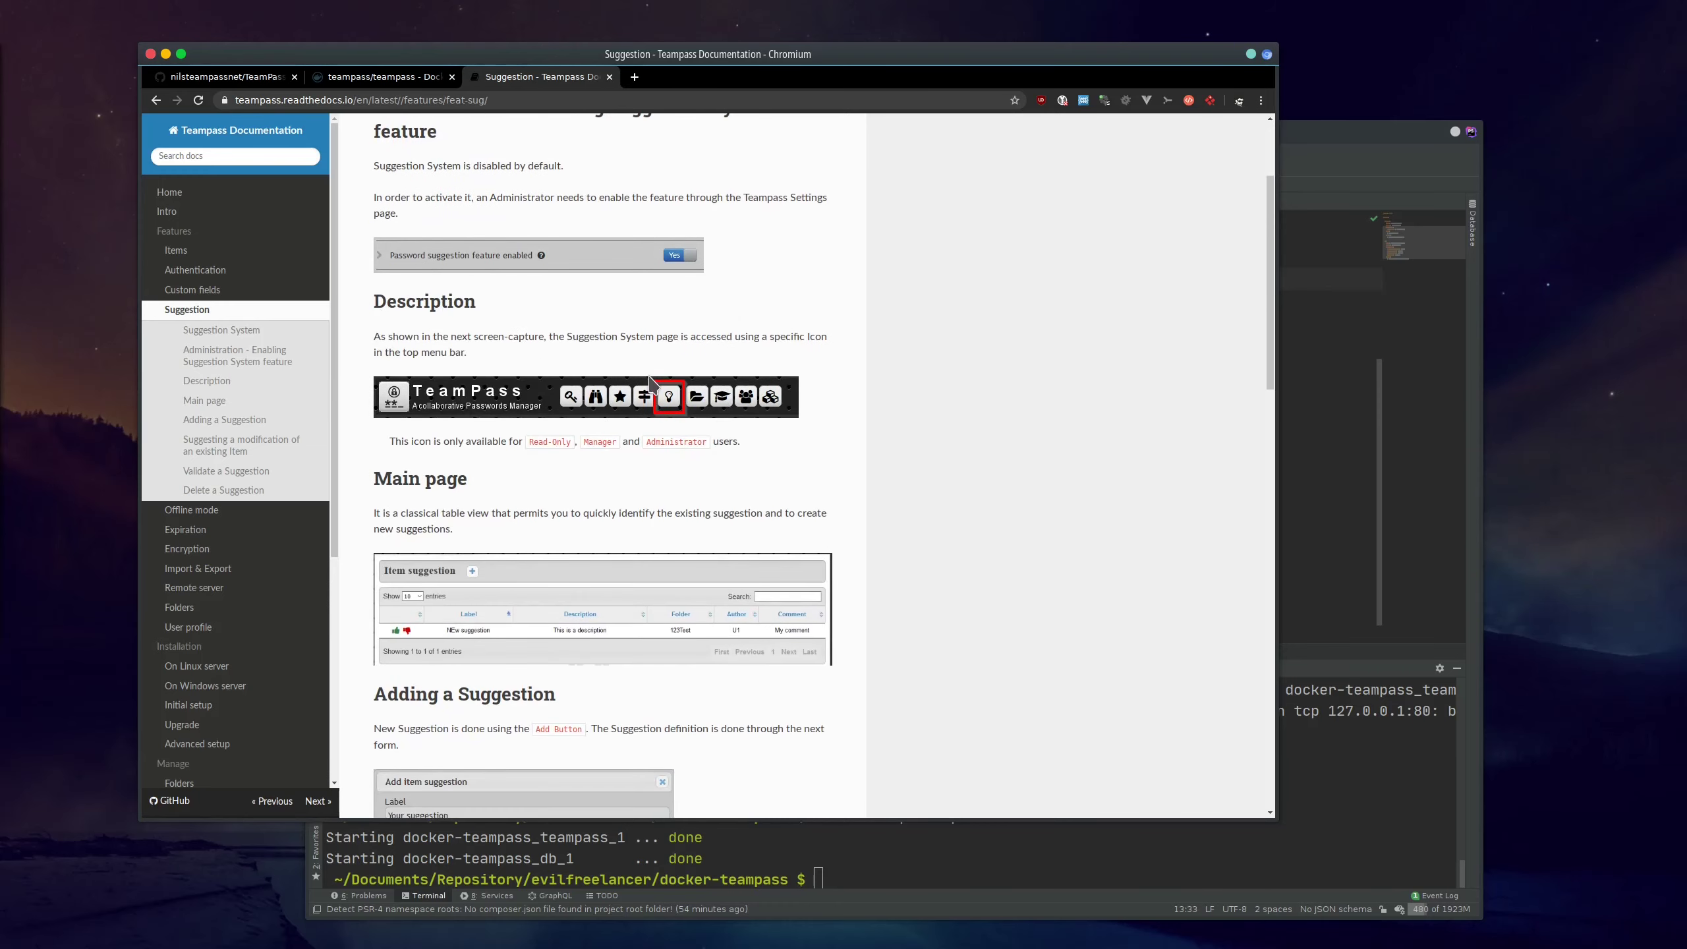
pyautogui.scroll(3, 828, 381)
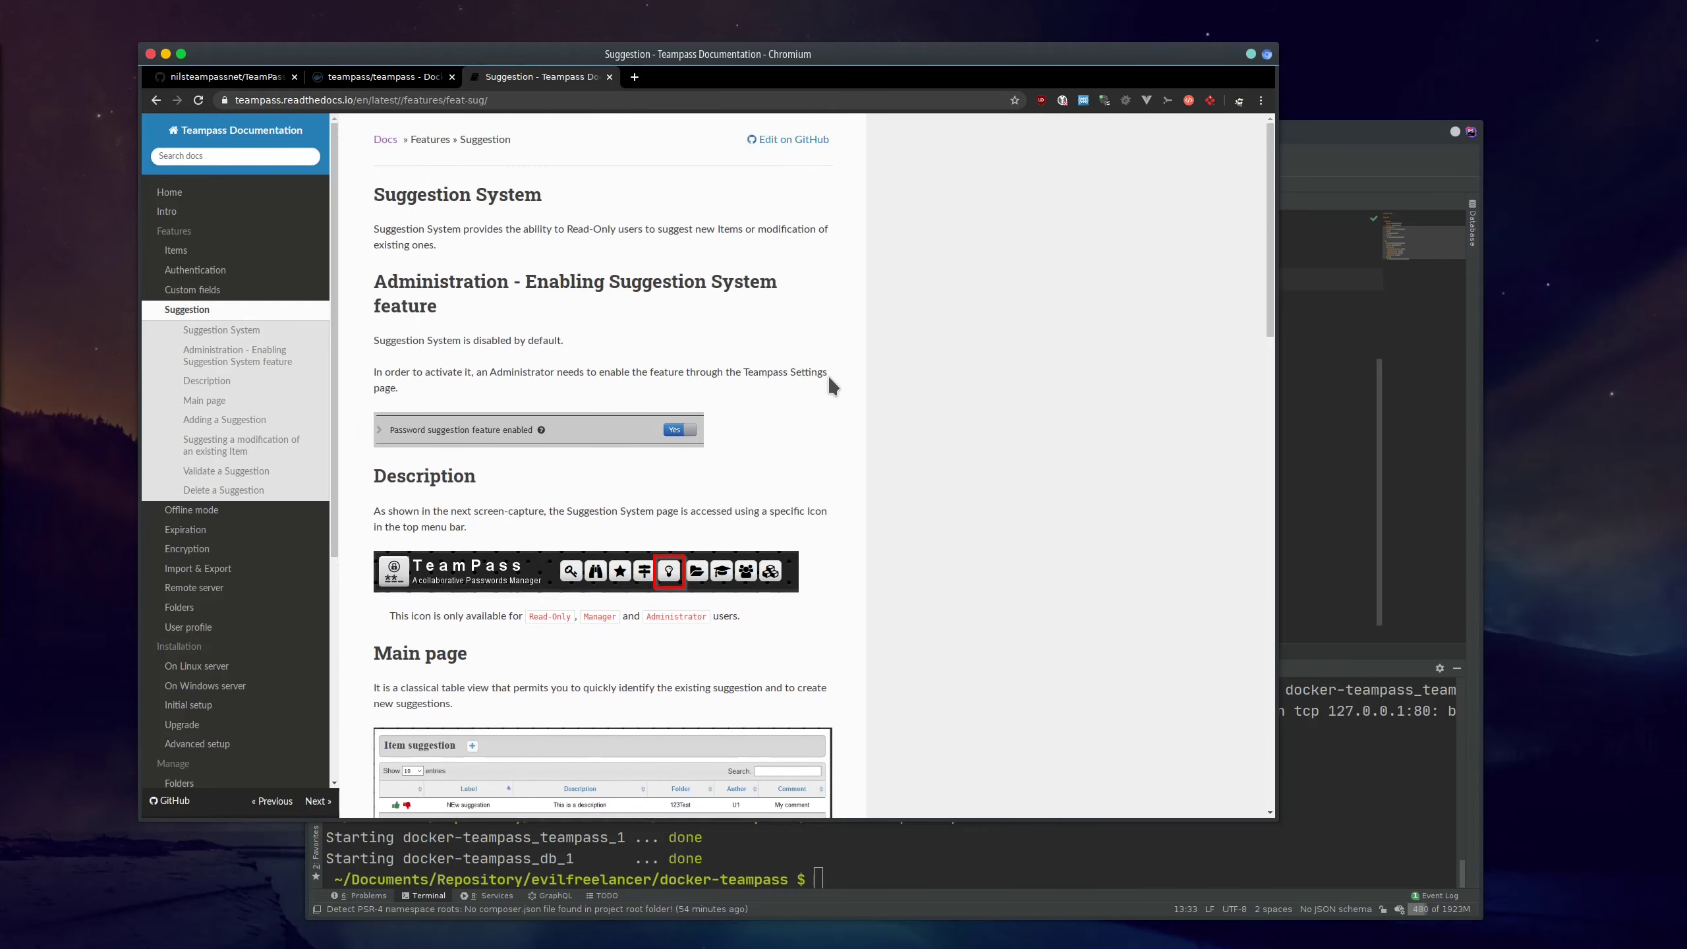
pyautogui.scroll(-6, 828, 382)
pyautogui.scroll(-5, 829, 391)
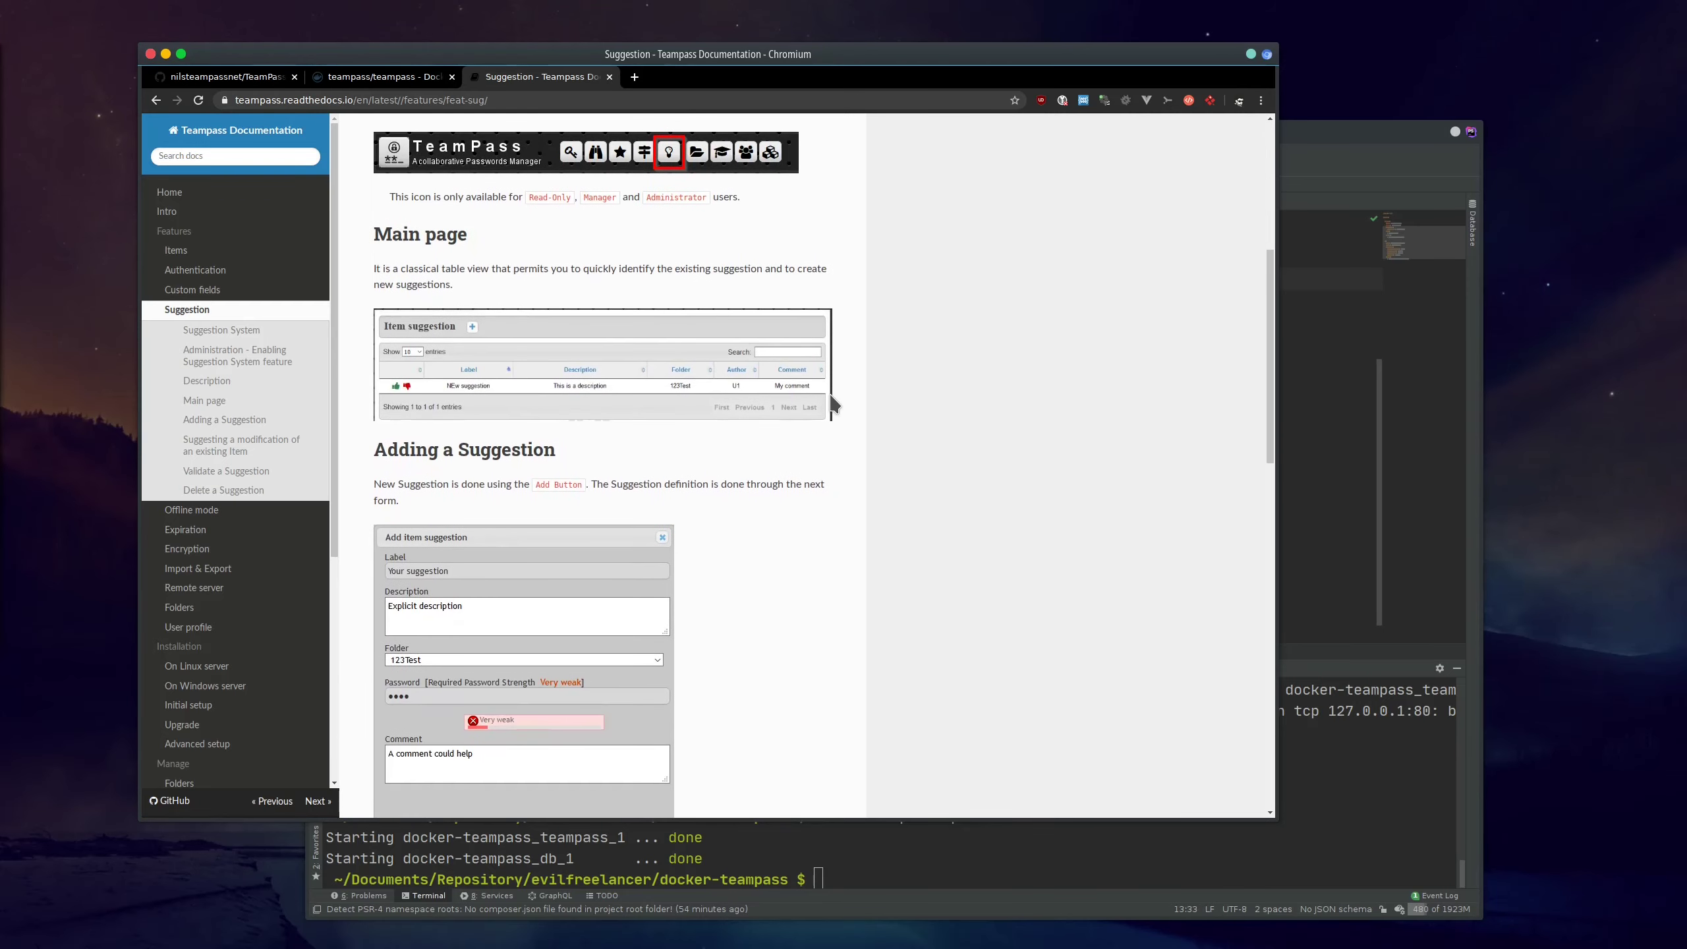
pyautogui.scroll(-9, 829, 392)
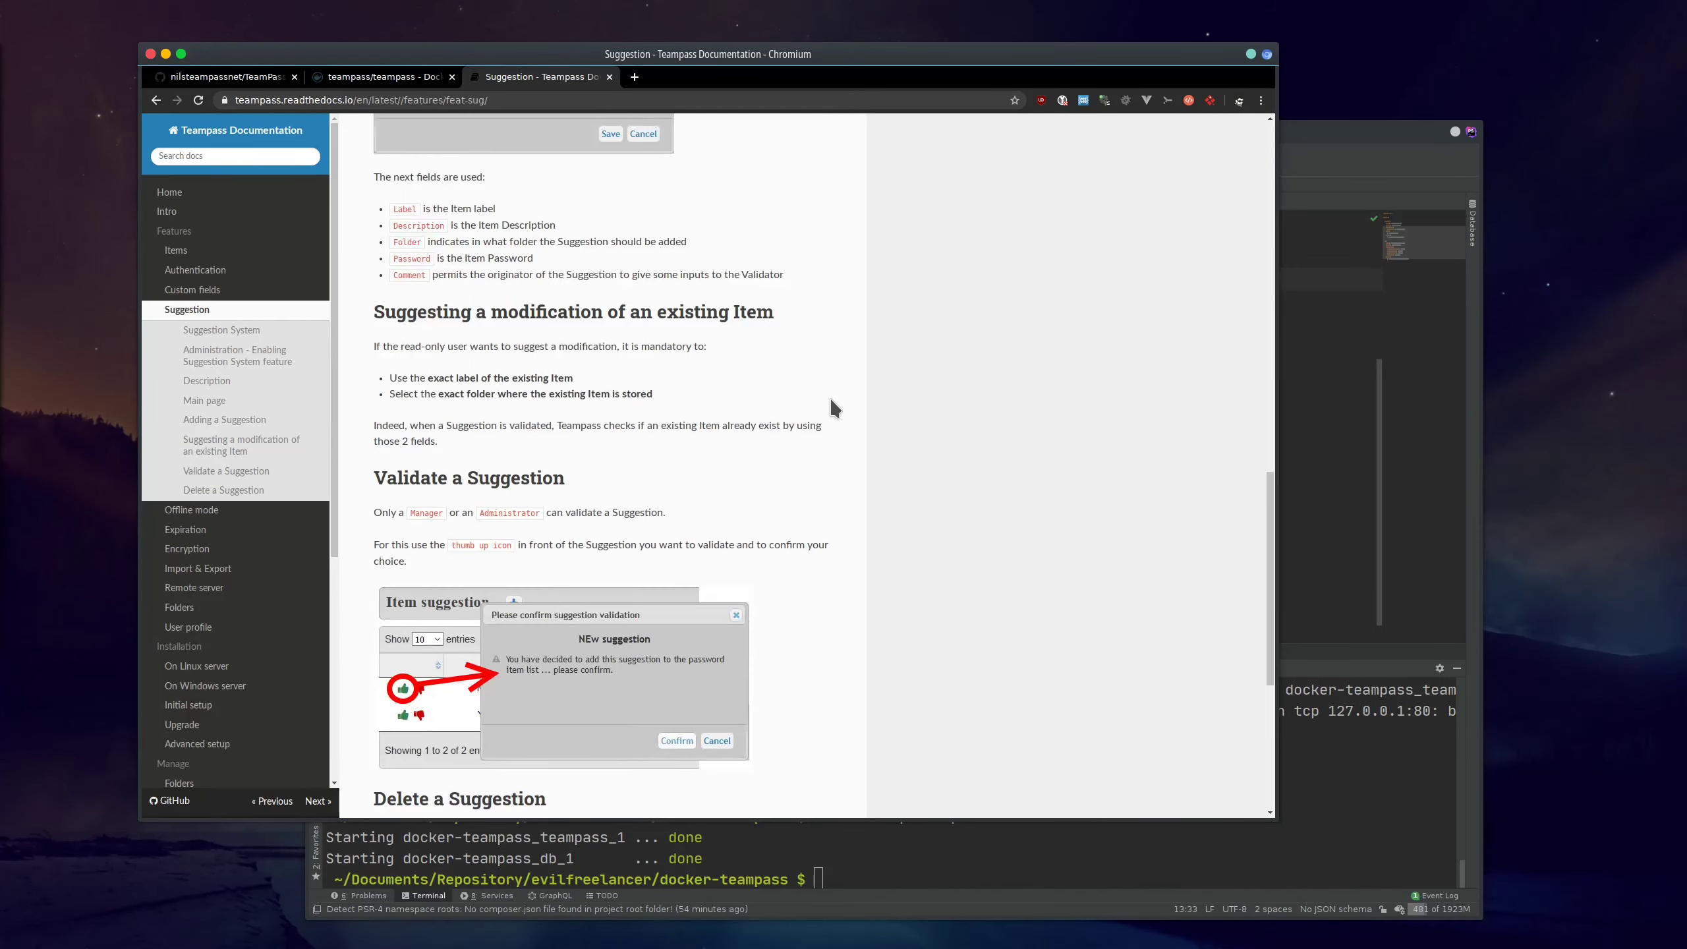
pyautogui.scroll(-7, 372, 488)
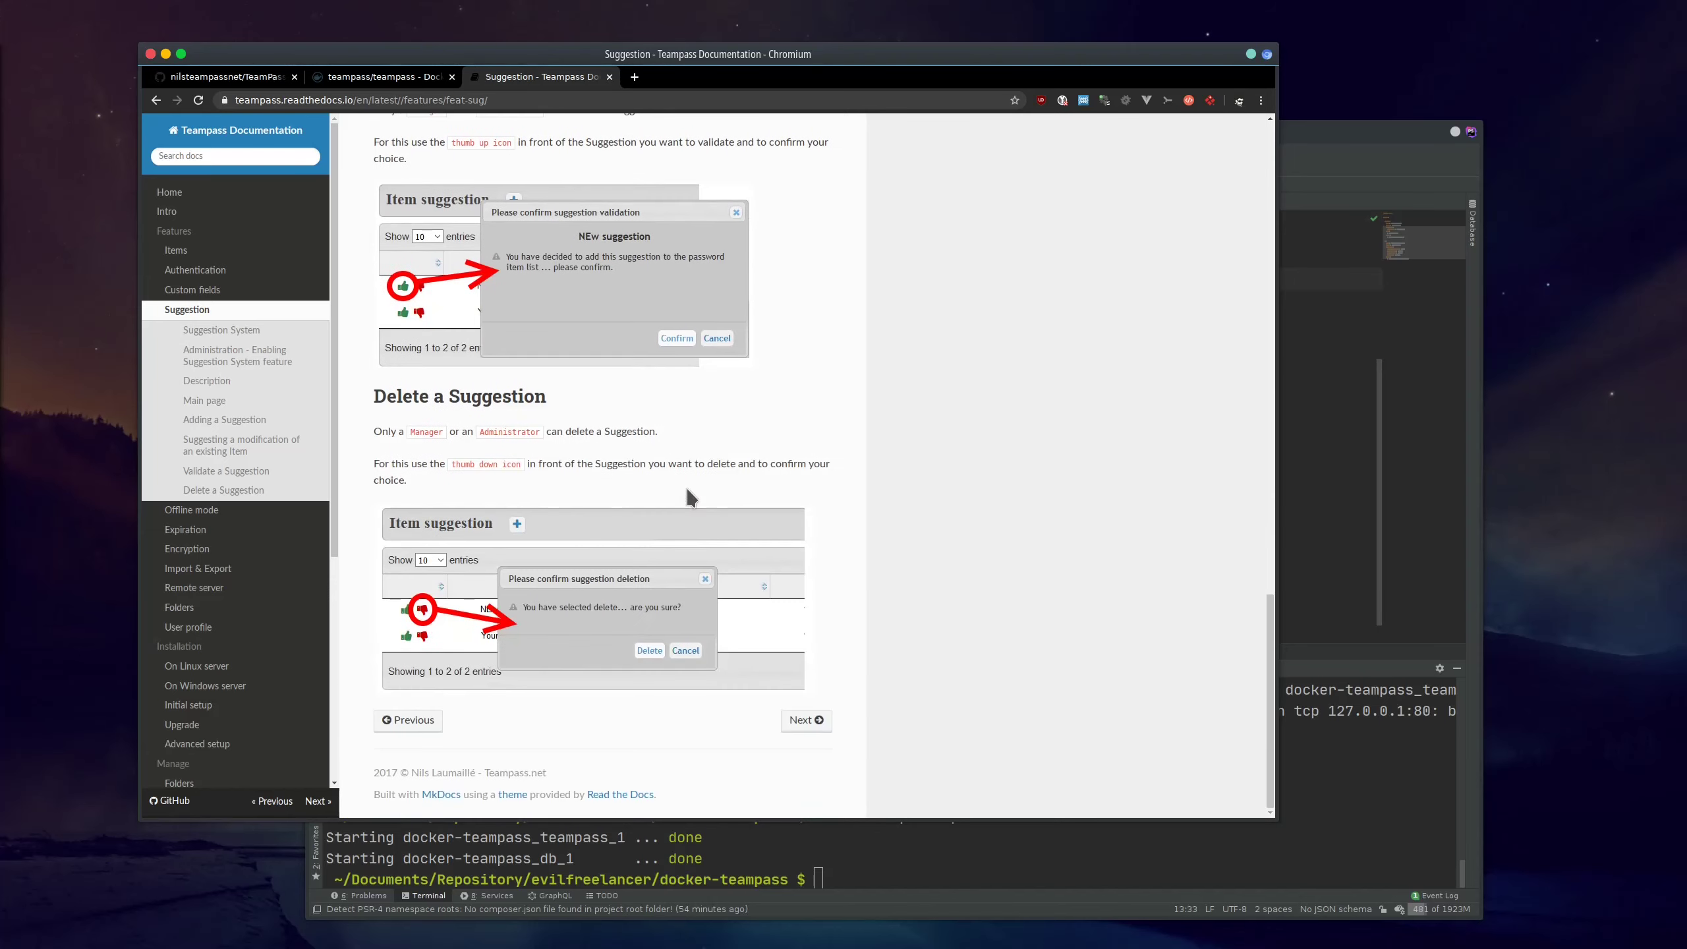
pyautogui.click(810, 719)
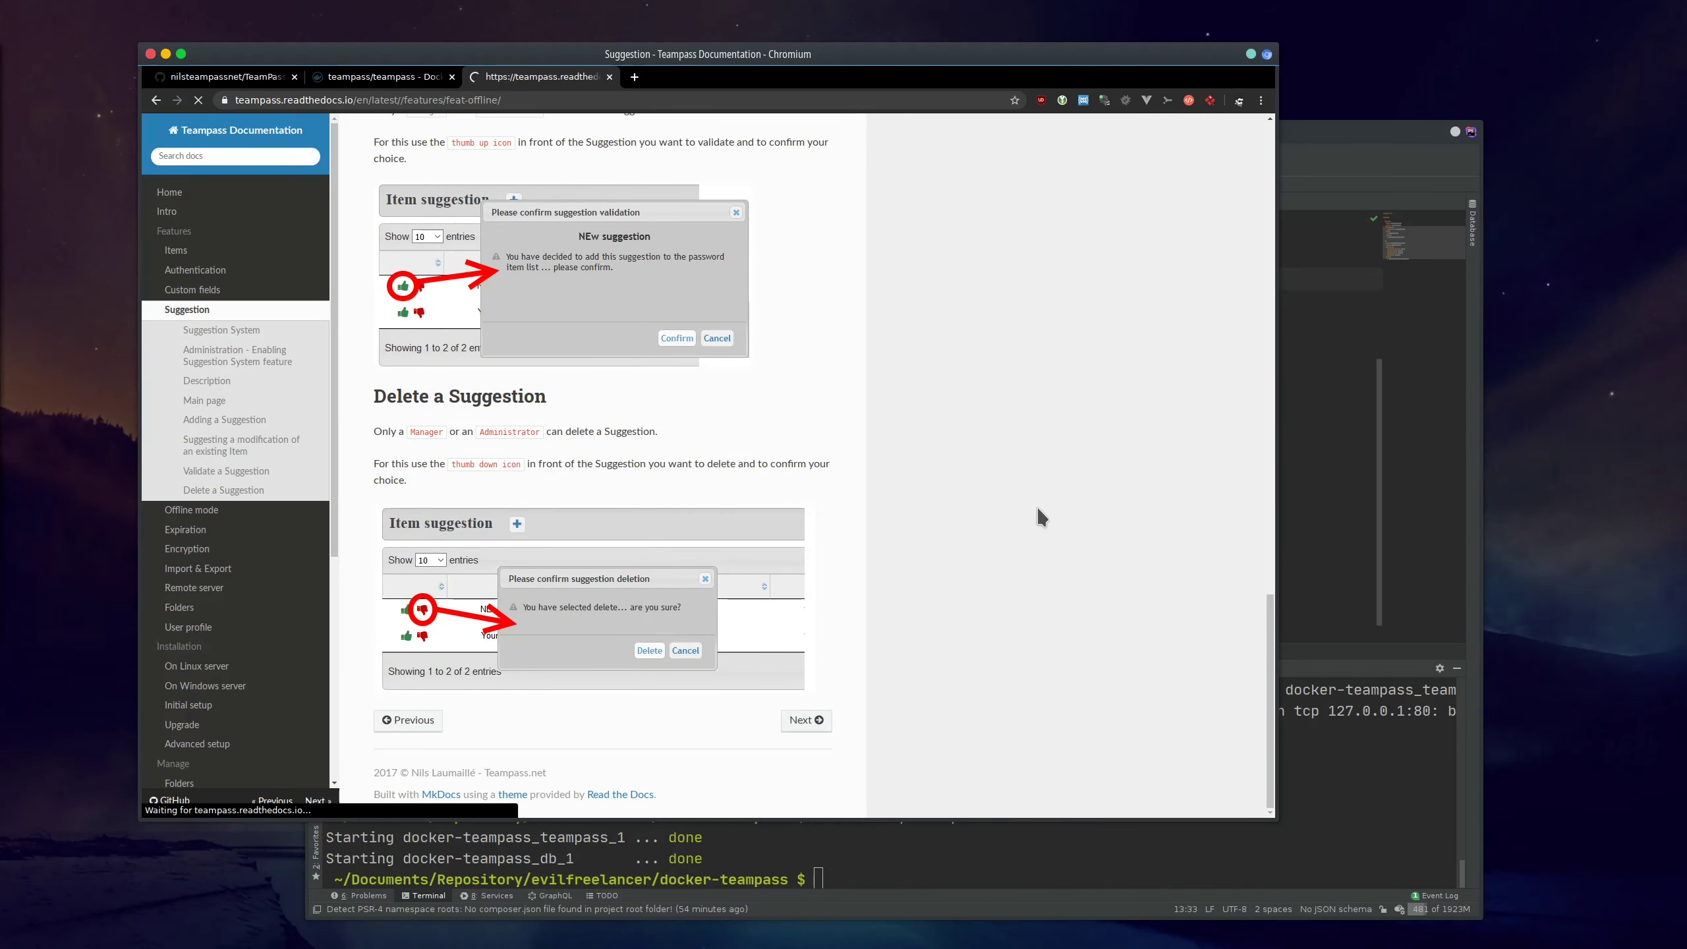
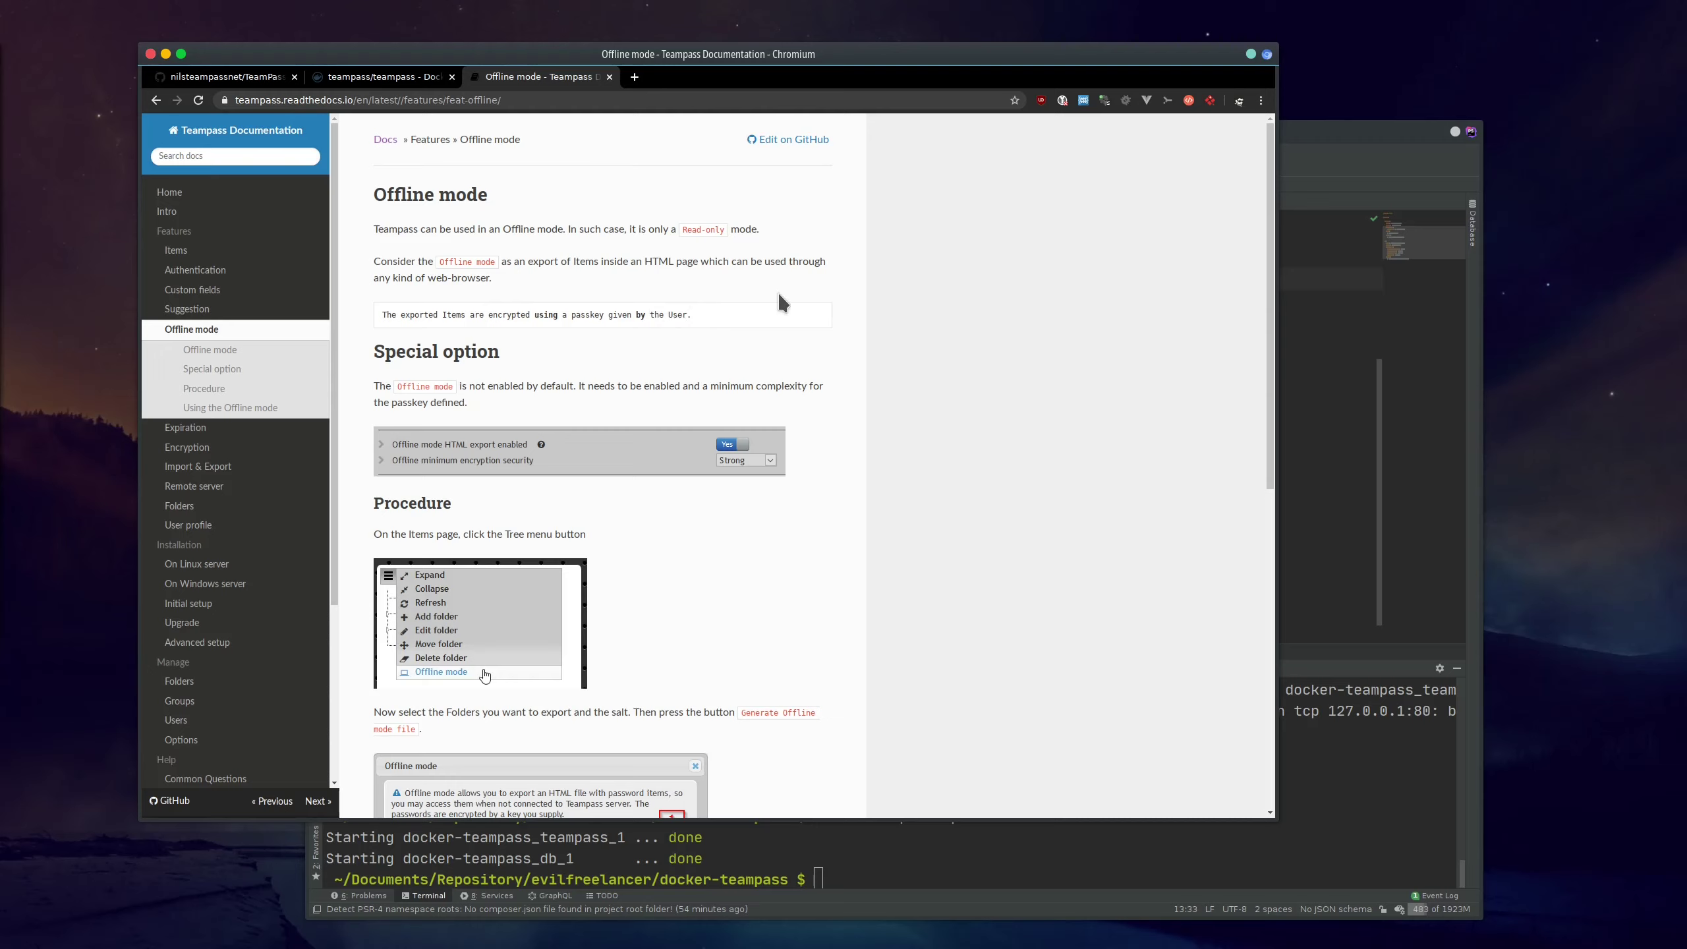
# Read through the Offline mode and Expiration pages to reach the Encryption page.
pyautogui.scroll(-2, 777, 292)
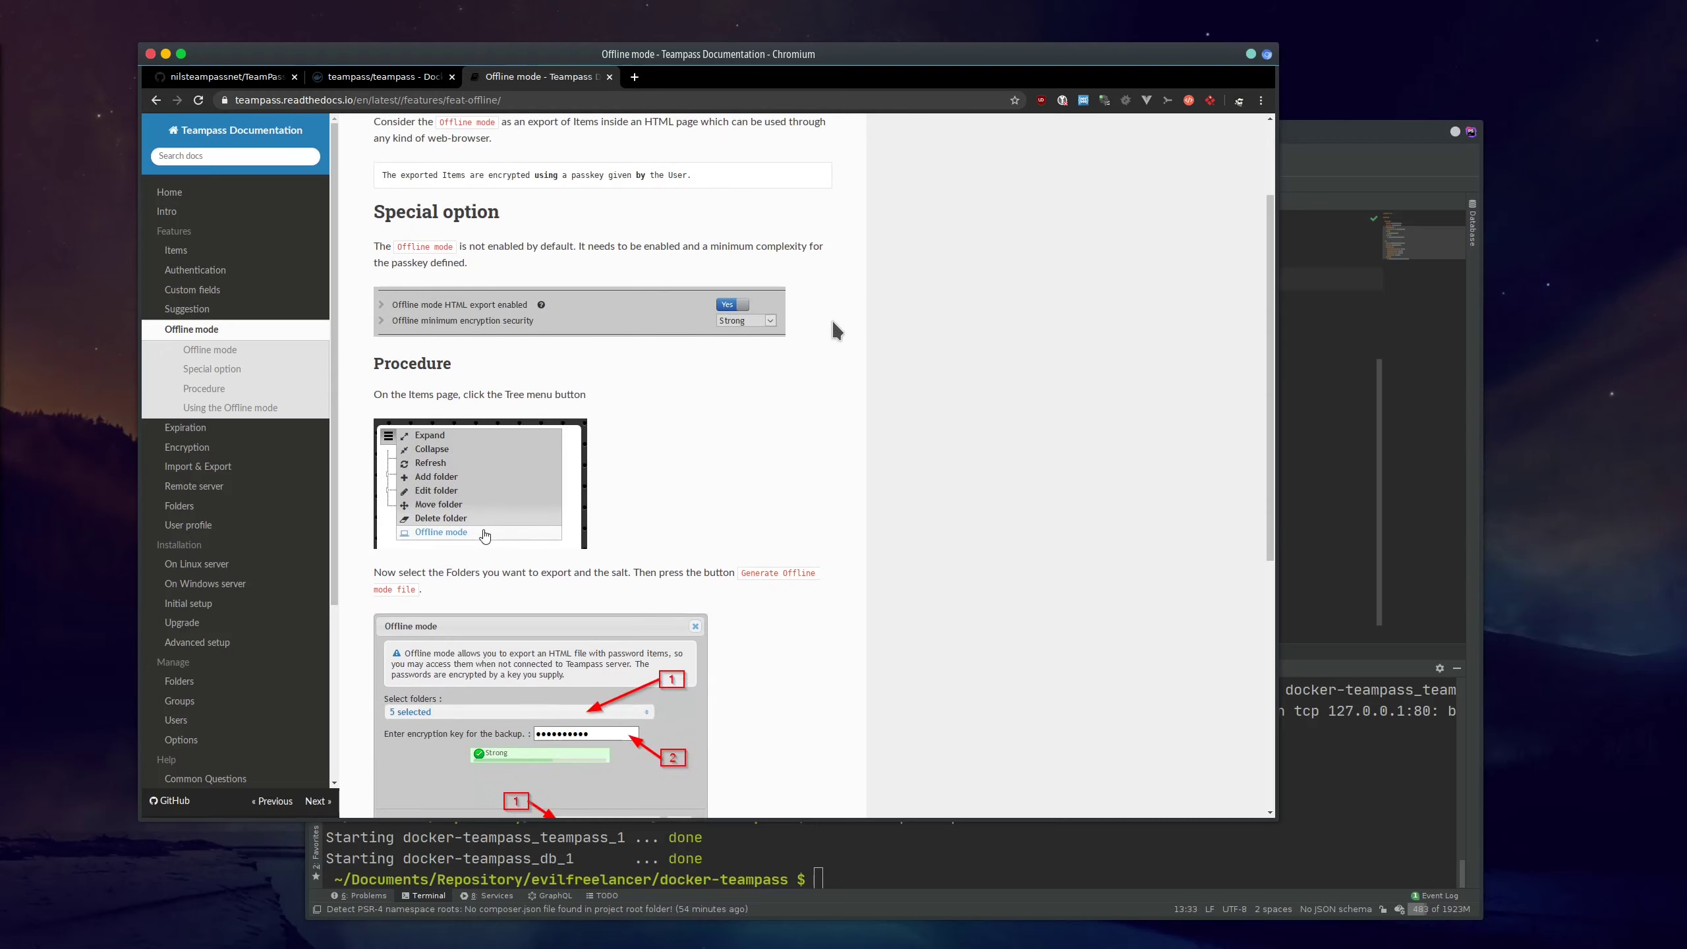
pyautogui.scroll(-1, 823, 359)
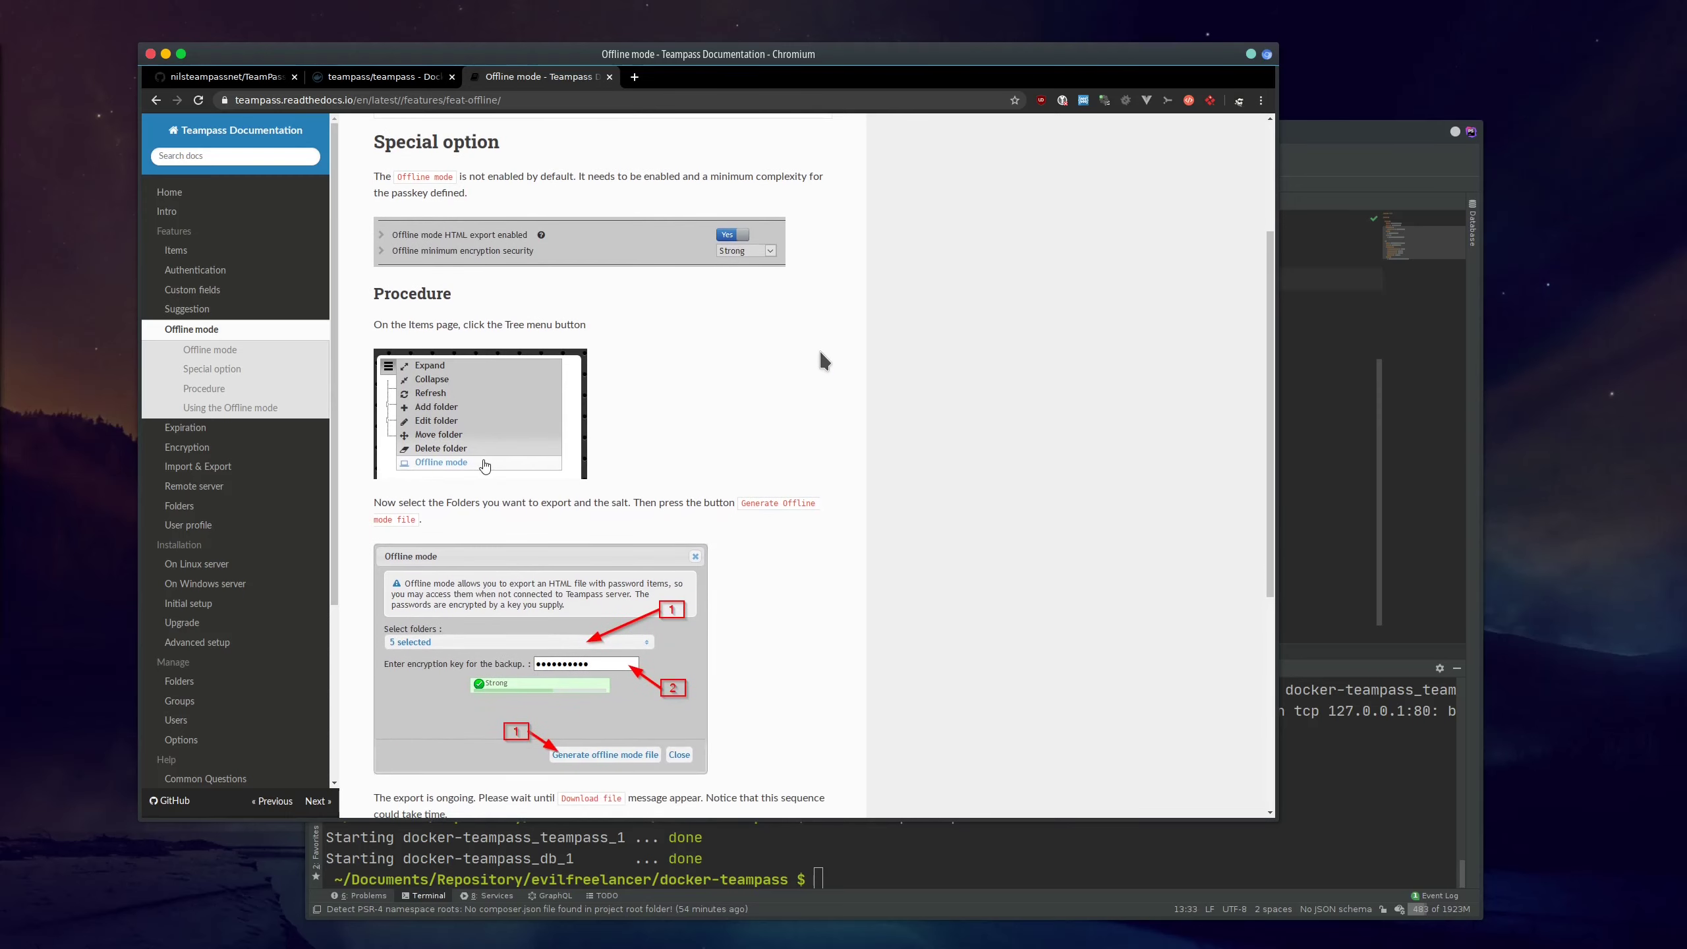
pyautogui.scroll(-2, 824, 359)
pyautogui.scroll(-3, 824, 359)
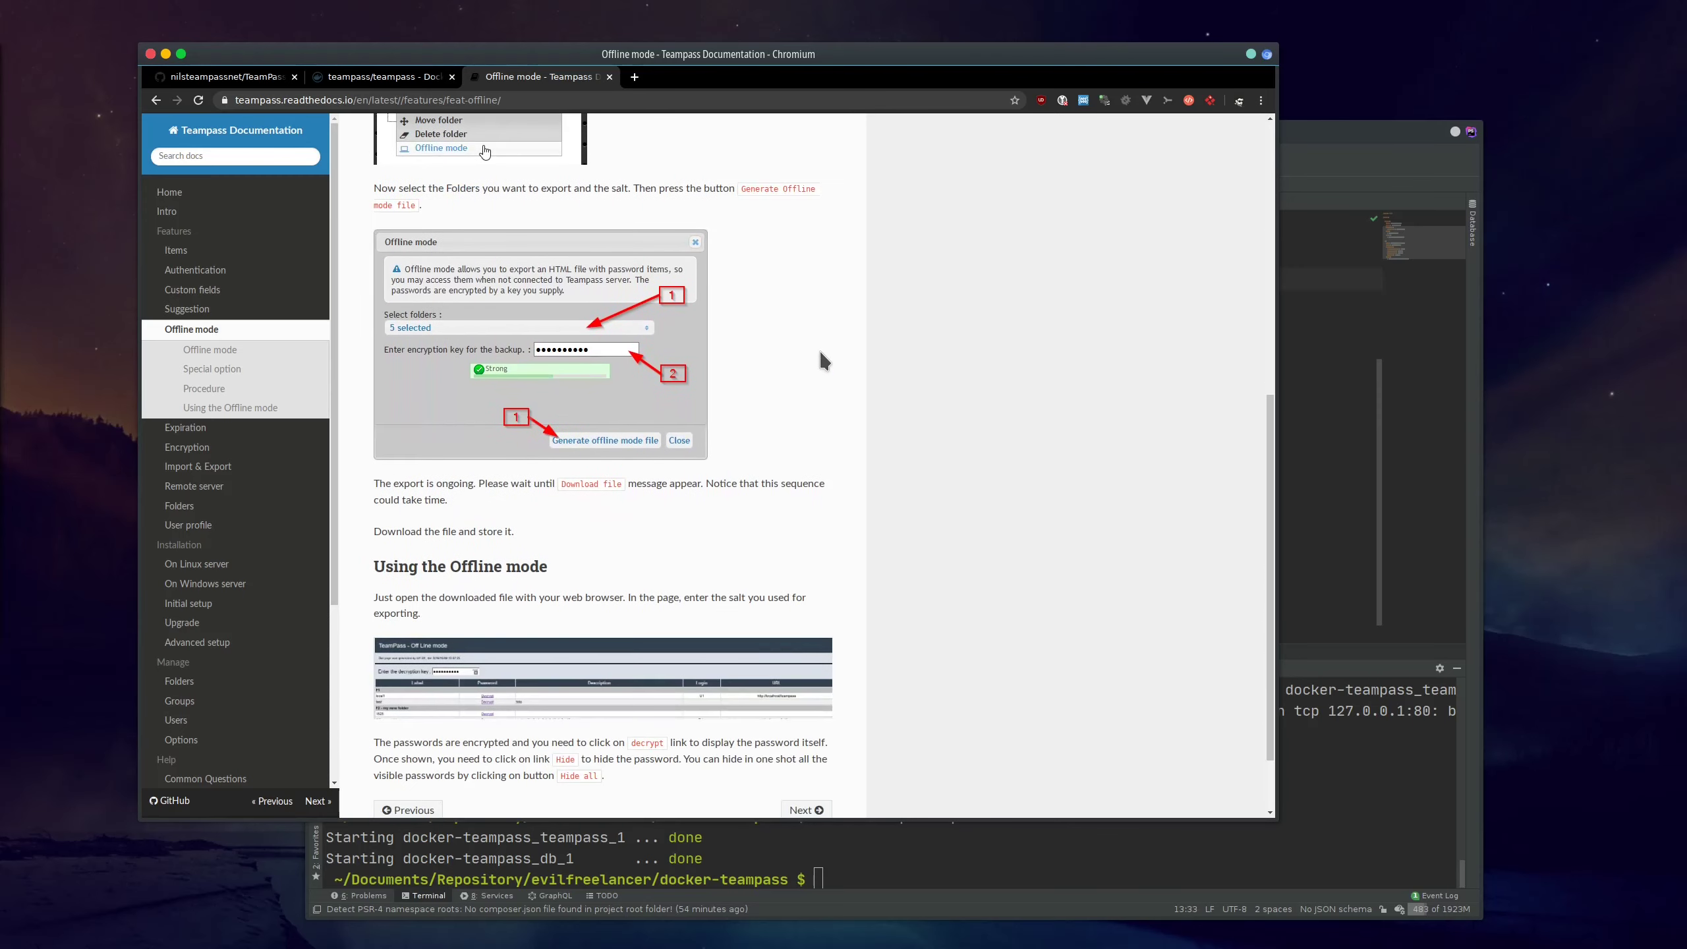
pyautogui.scroll(-1, 824, 362)
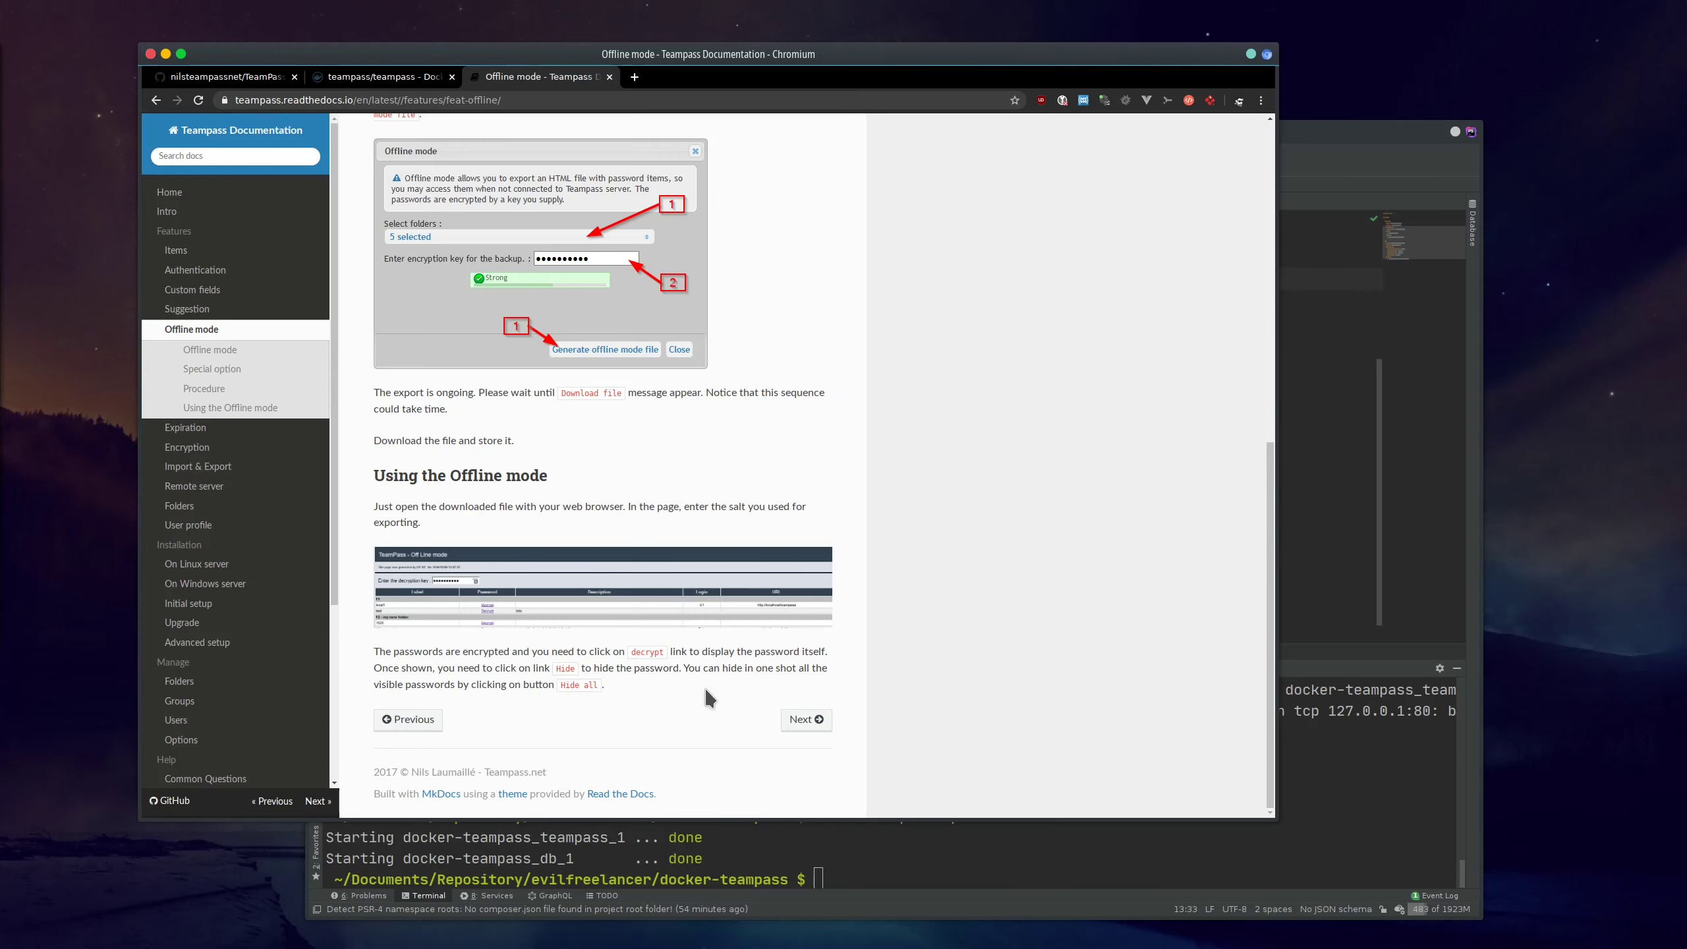
pyautogui.click(814, 724)
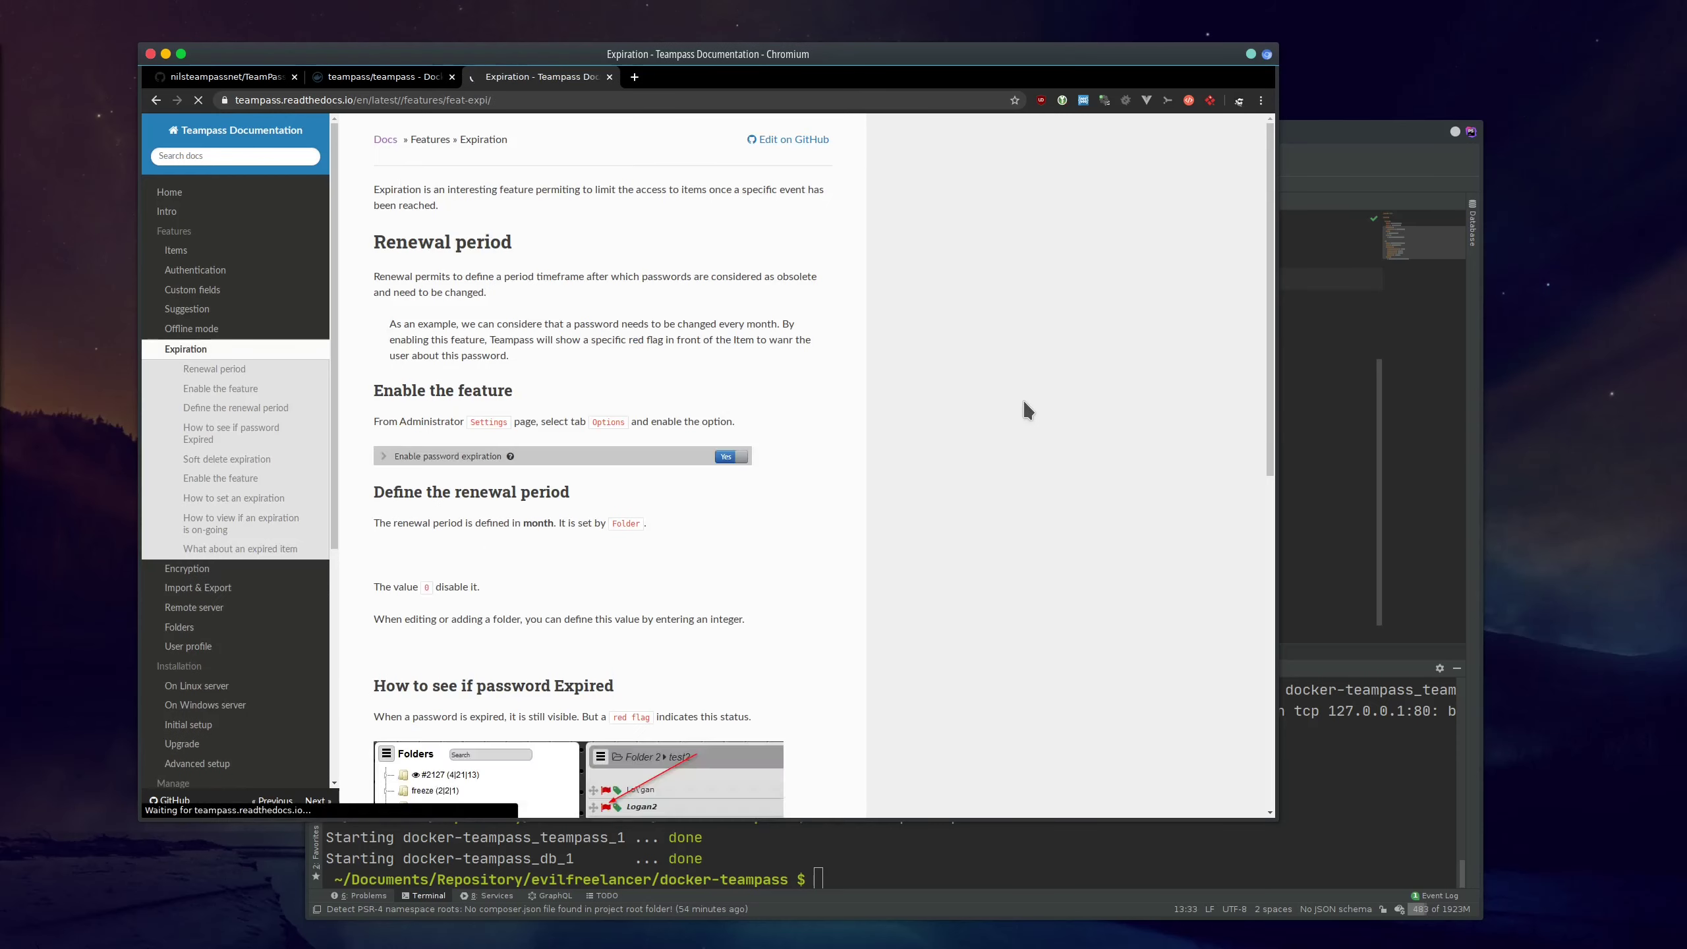
pyautogui.scroll(-10, 790, 359)
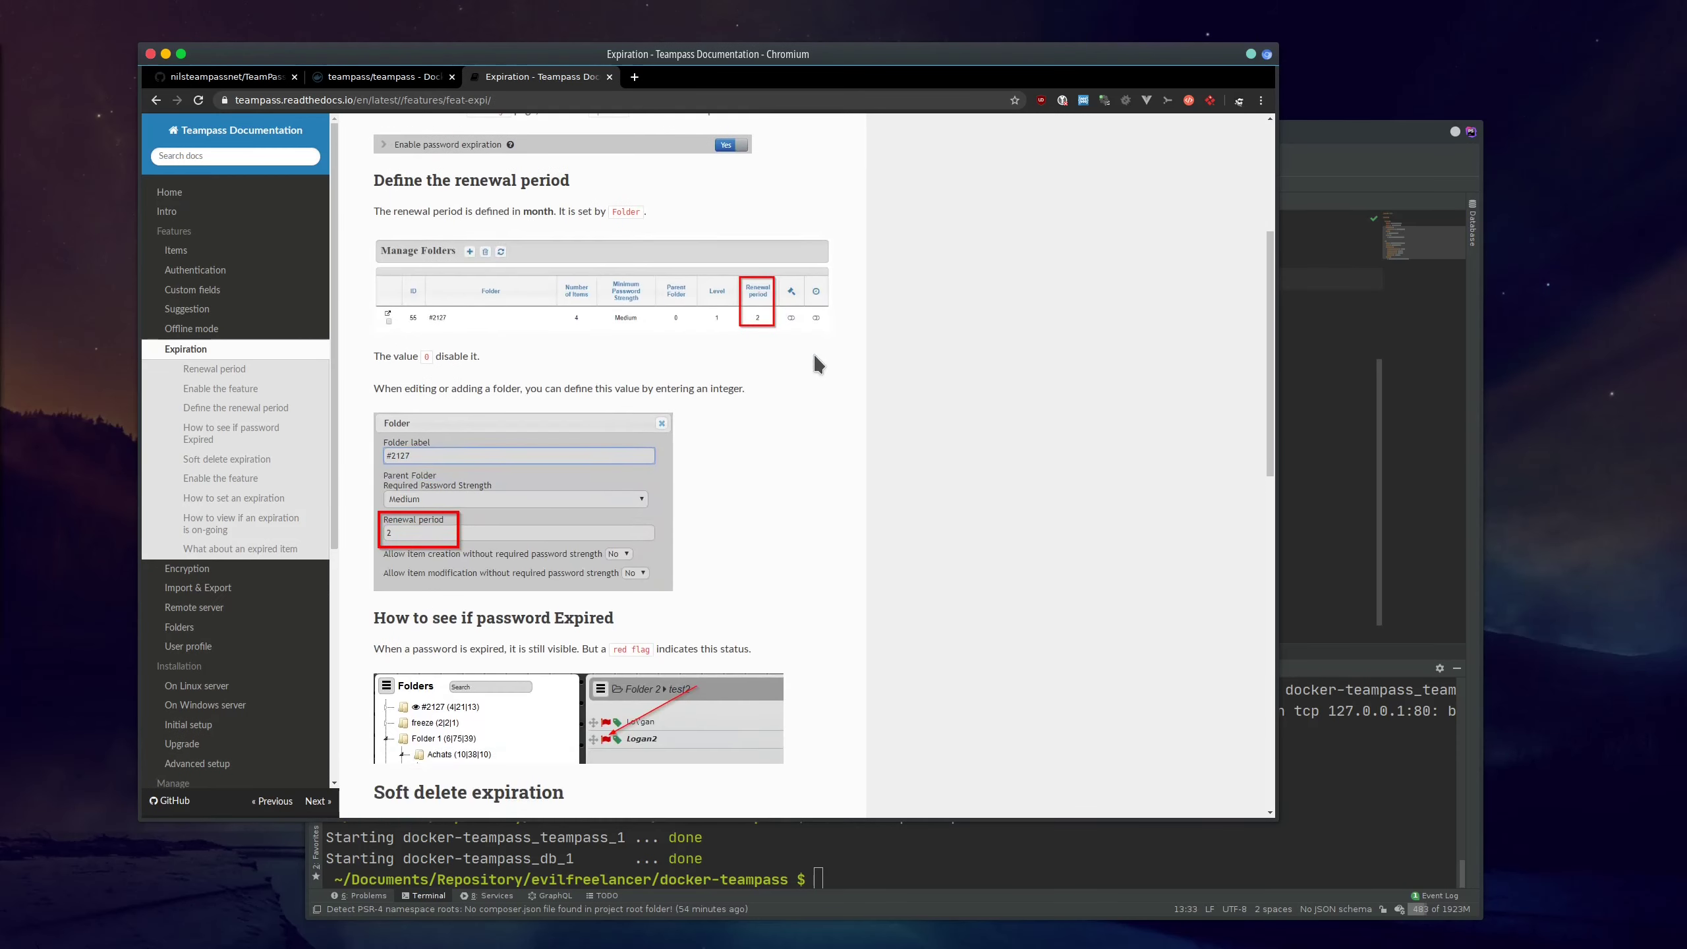
pyautogui.scroll(-8, 813, 362)
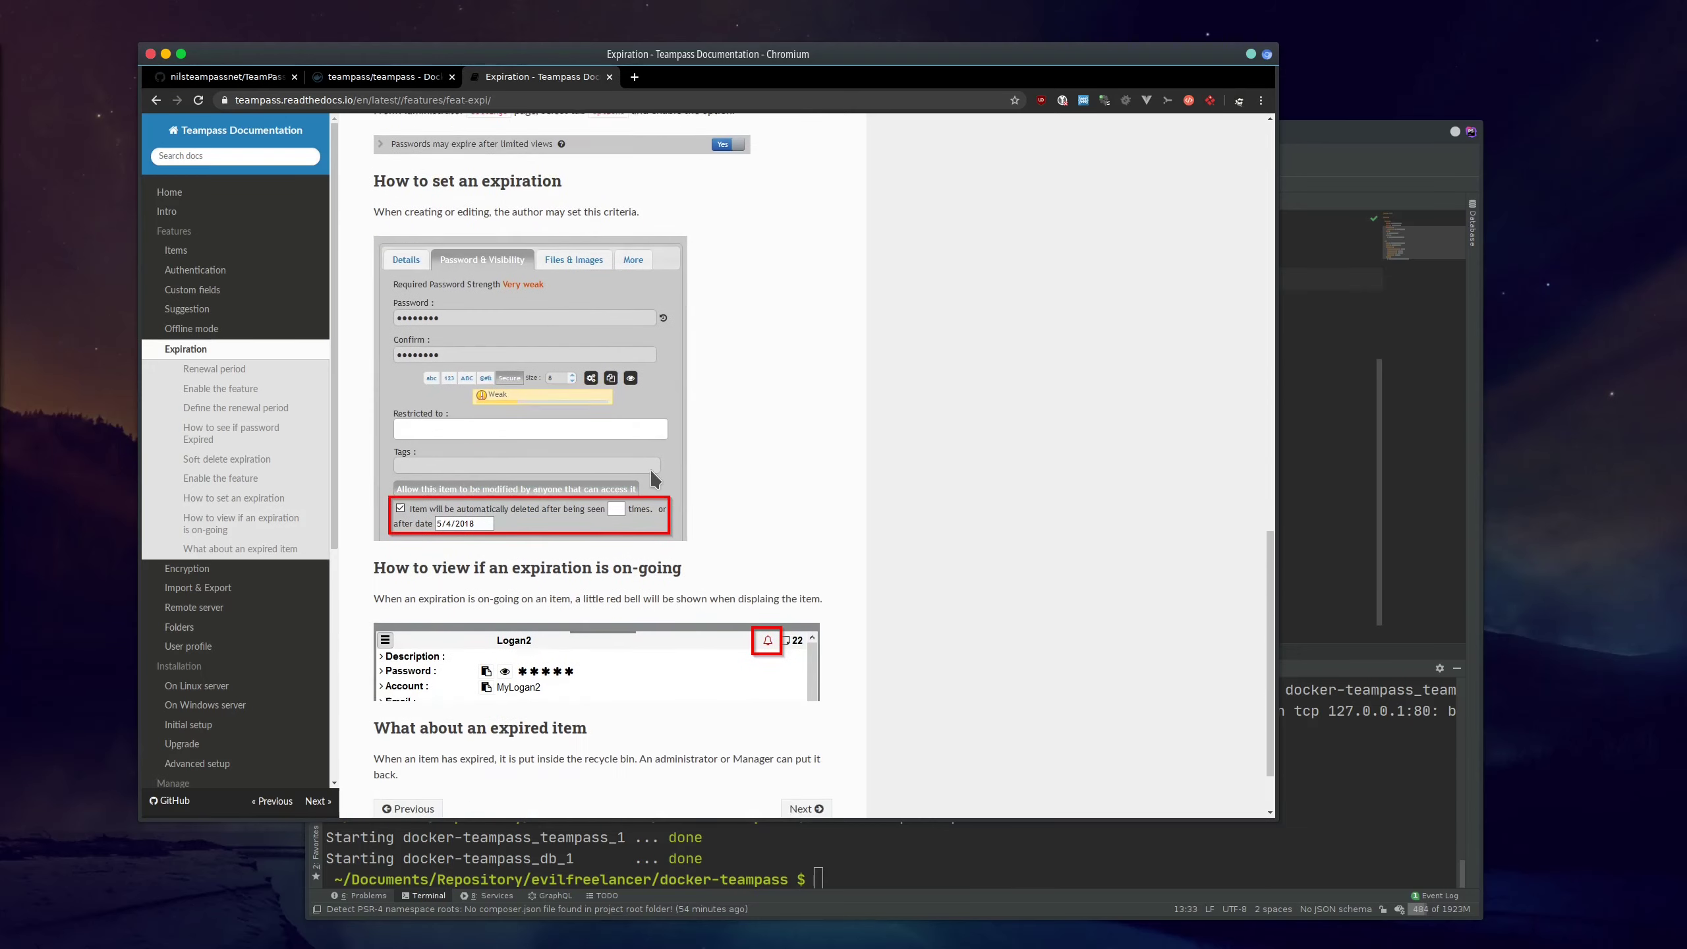
pyautogui.click(809, 719)
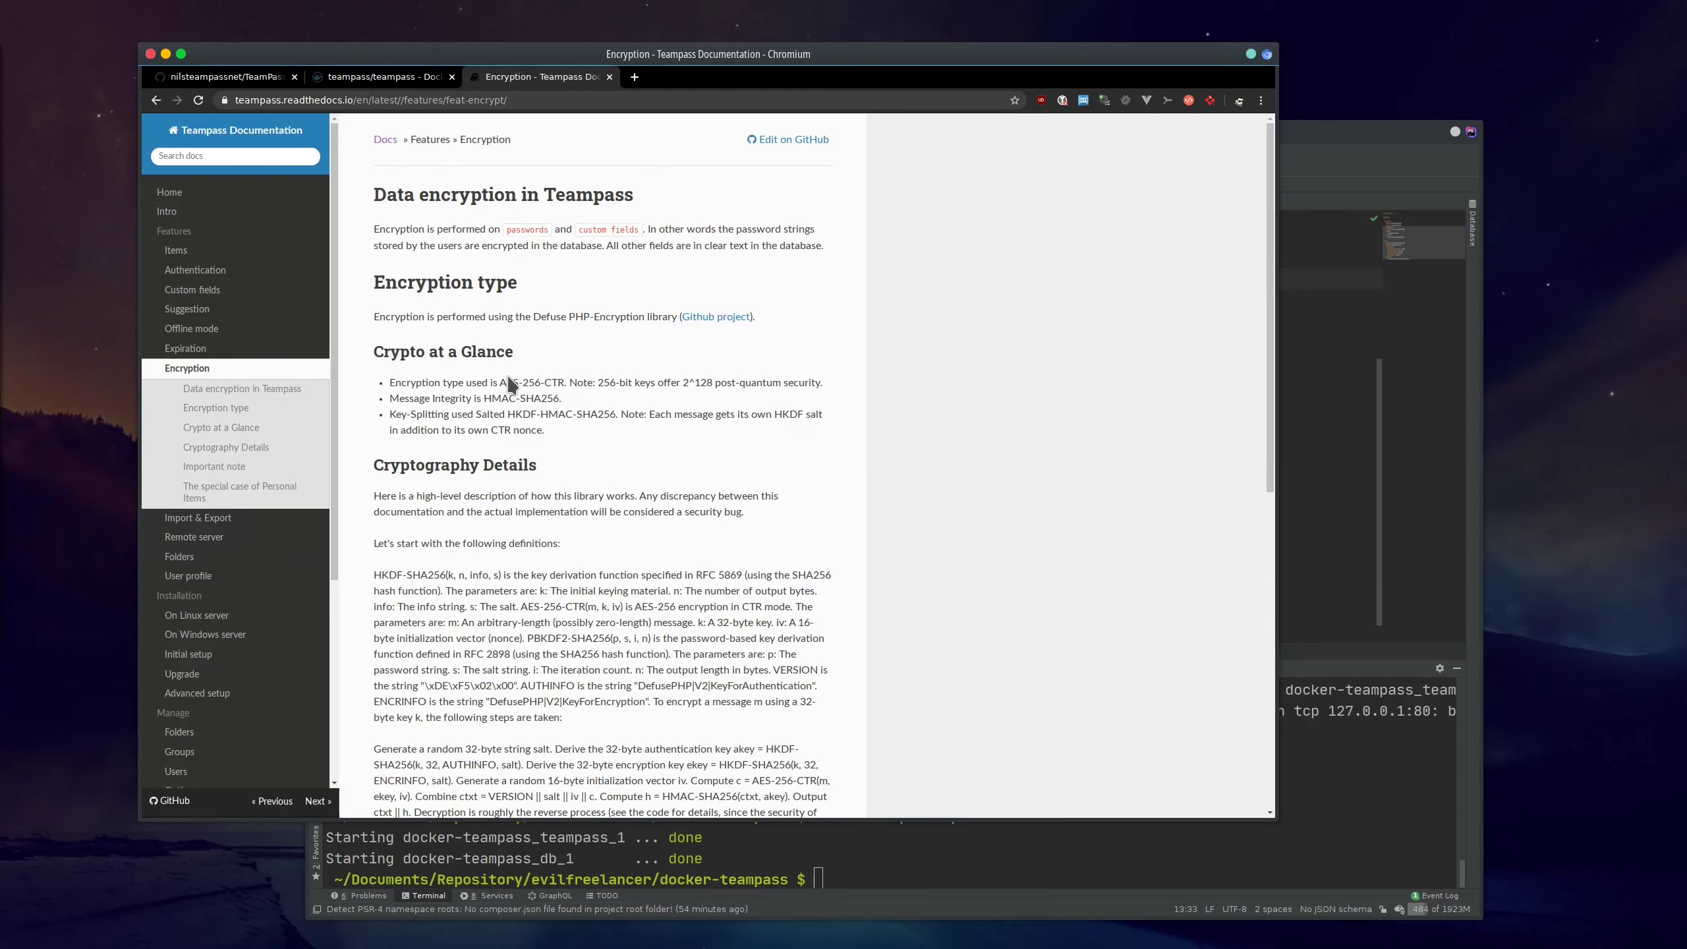
# Read the Encryption page to its end, highlighting the AES-256-CTR and 256-bit key notes.
pyautogui.moveTo(499, 377); pyautogui.dragTo(564, 383)
pyautogui.click(890, 383)
pyautogui.moveTo(486, 397); pyautogui.dragTo(627, 415)
pyautogui.click(594, 406)
pyautogui.click(796, 462)
pyautogui.scroll(-5, 674, 428)
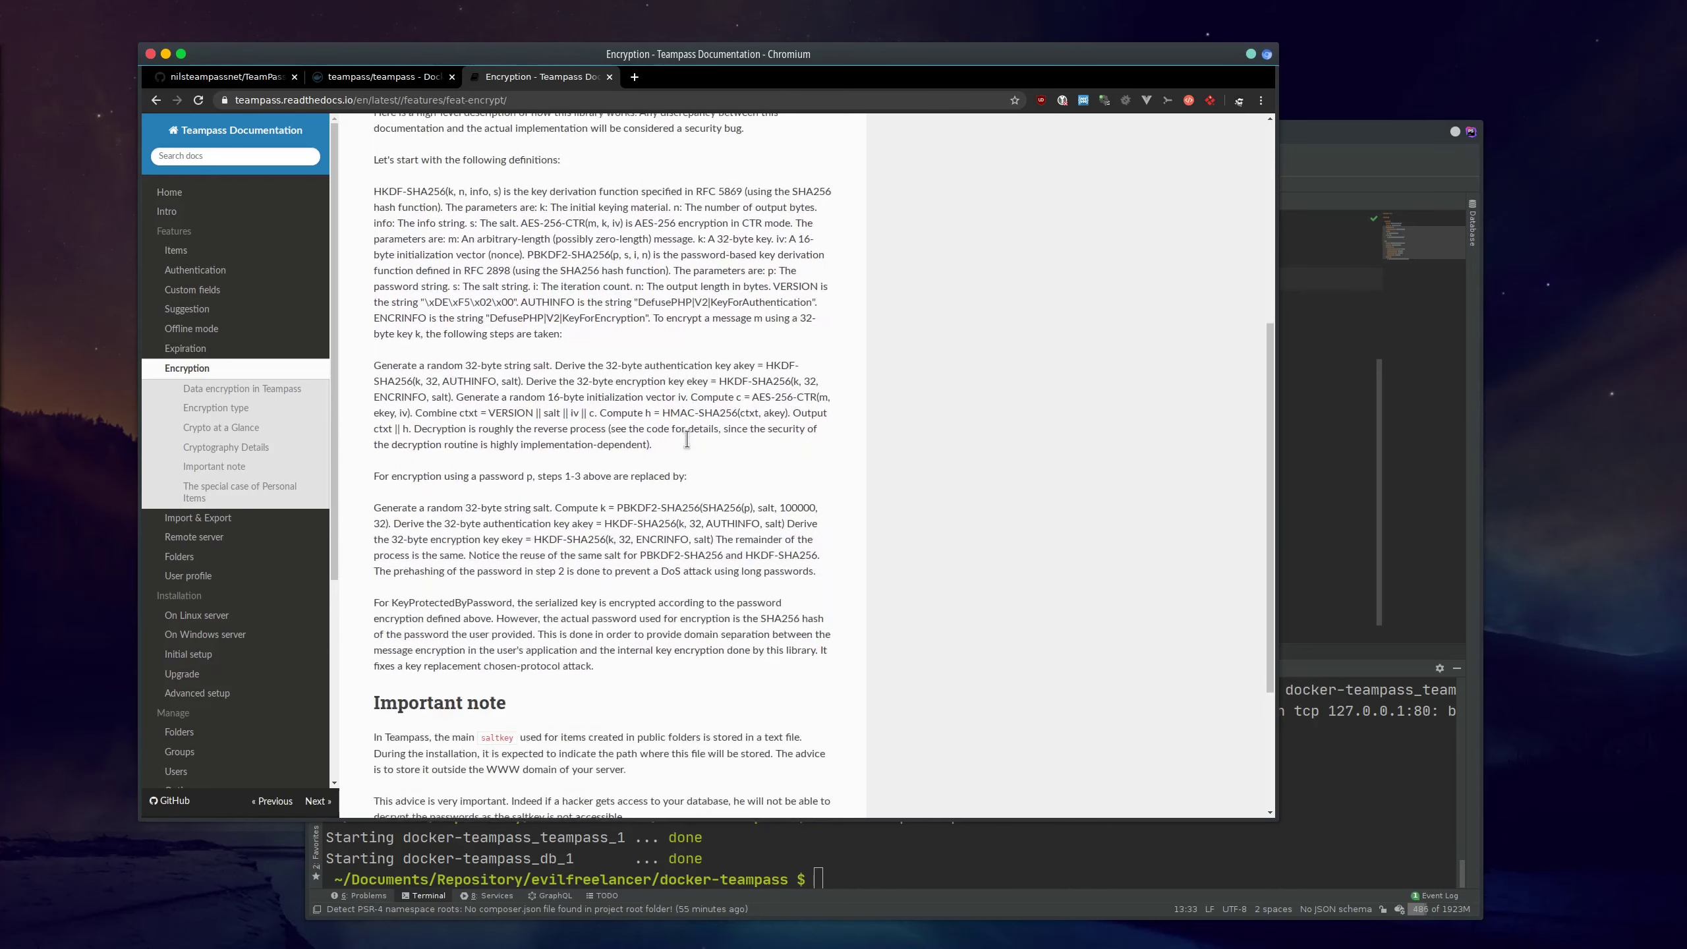
pyautogui.scroll(1, 830, 455)
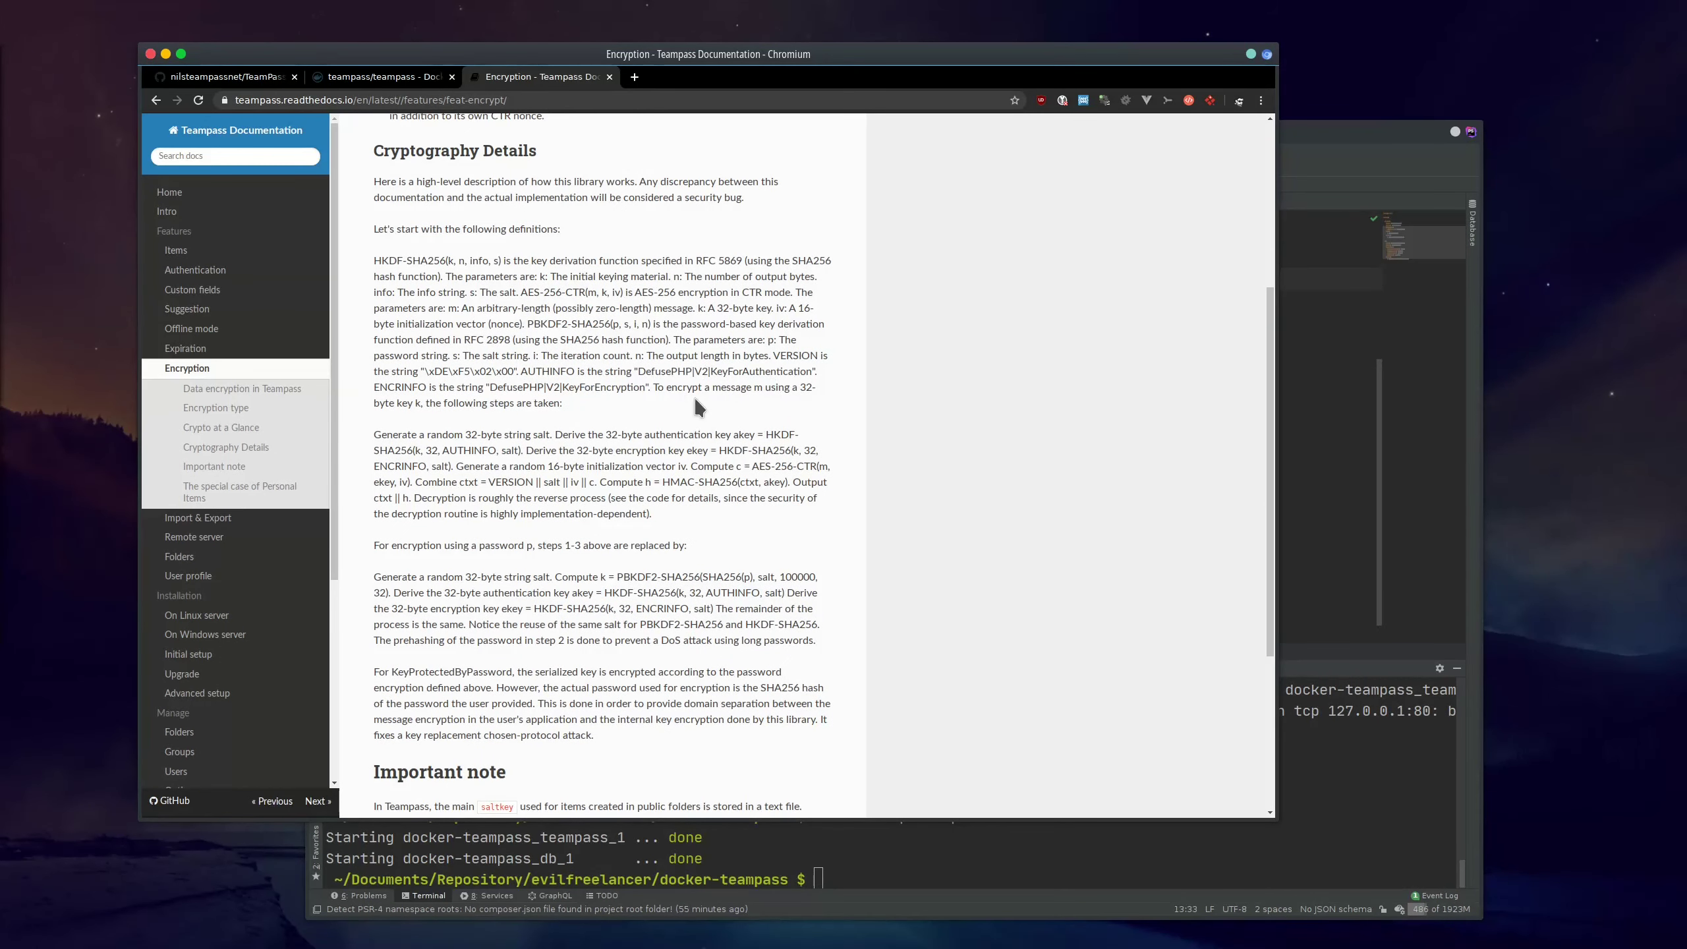
pyautogui.scroll(-1, 578, 431)
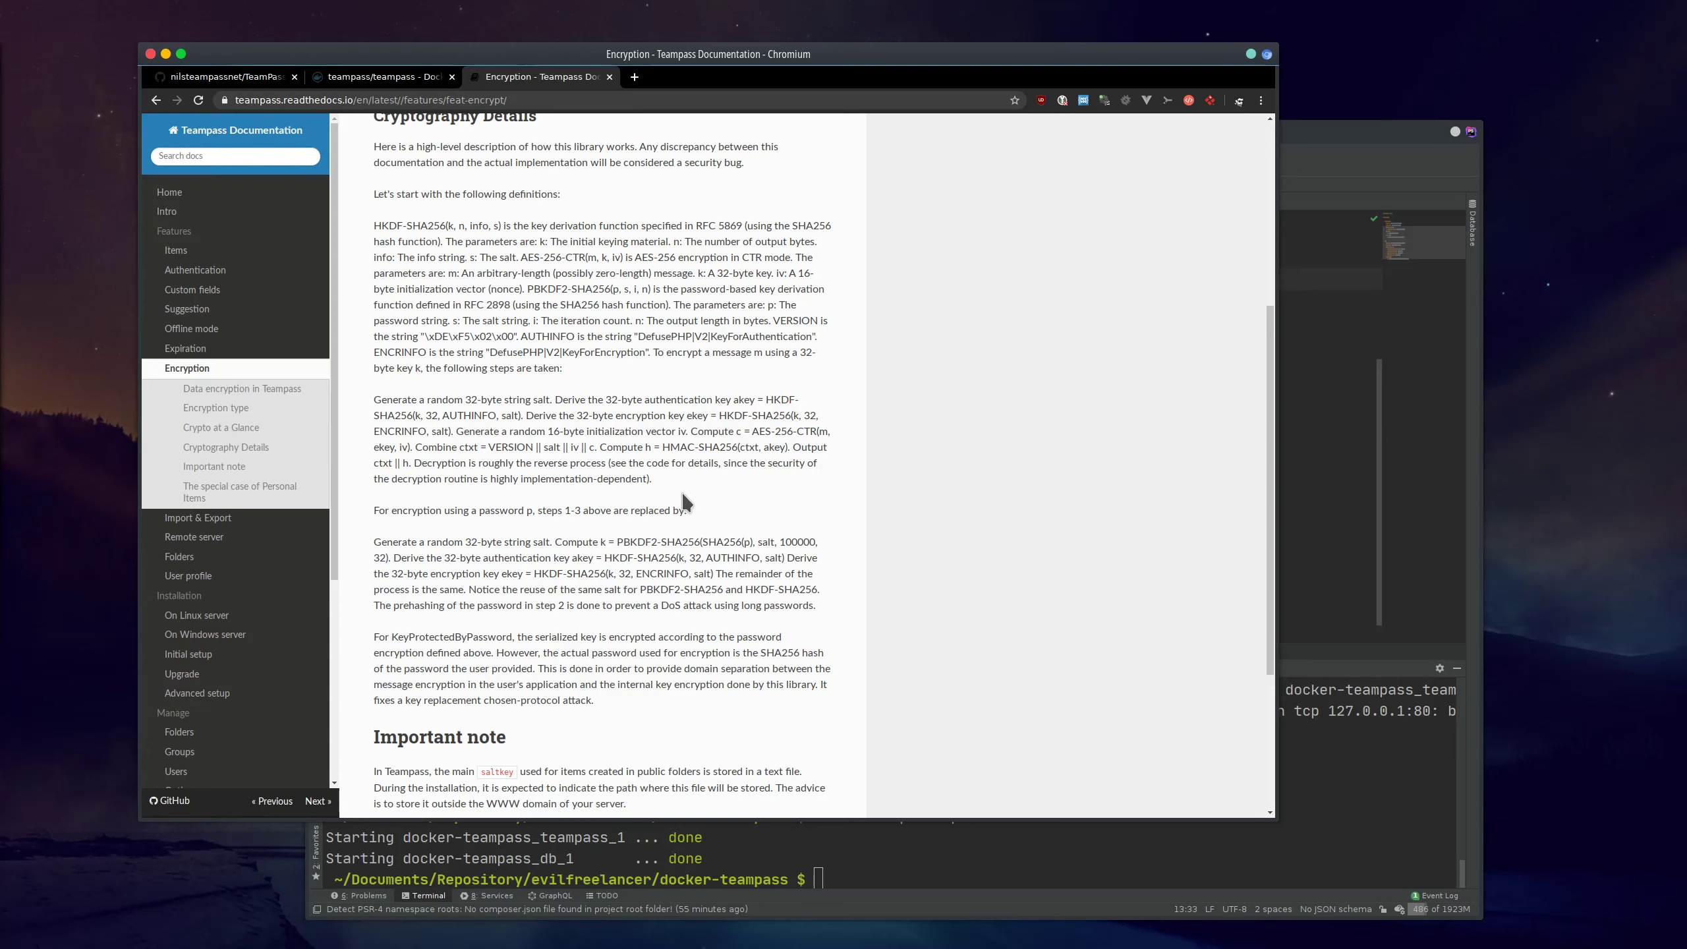
pyautogui.scroll(-5, 694, 502)
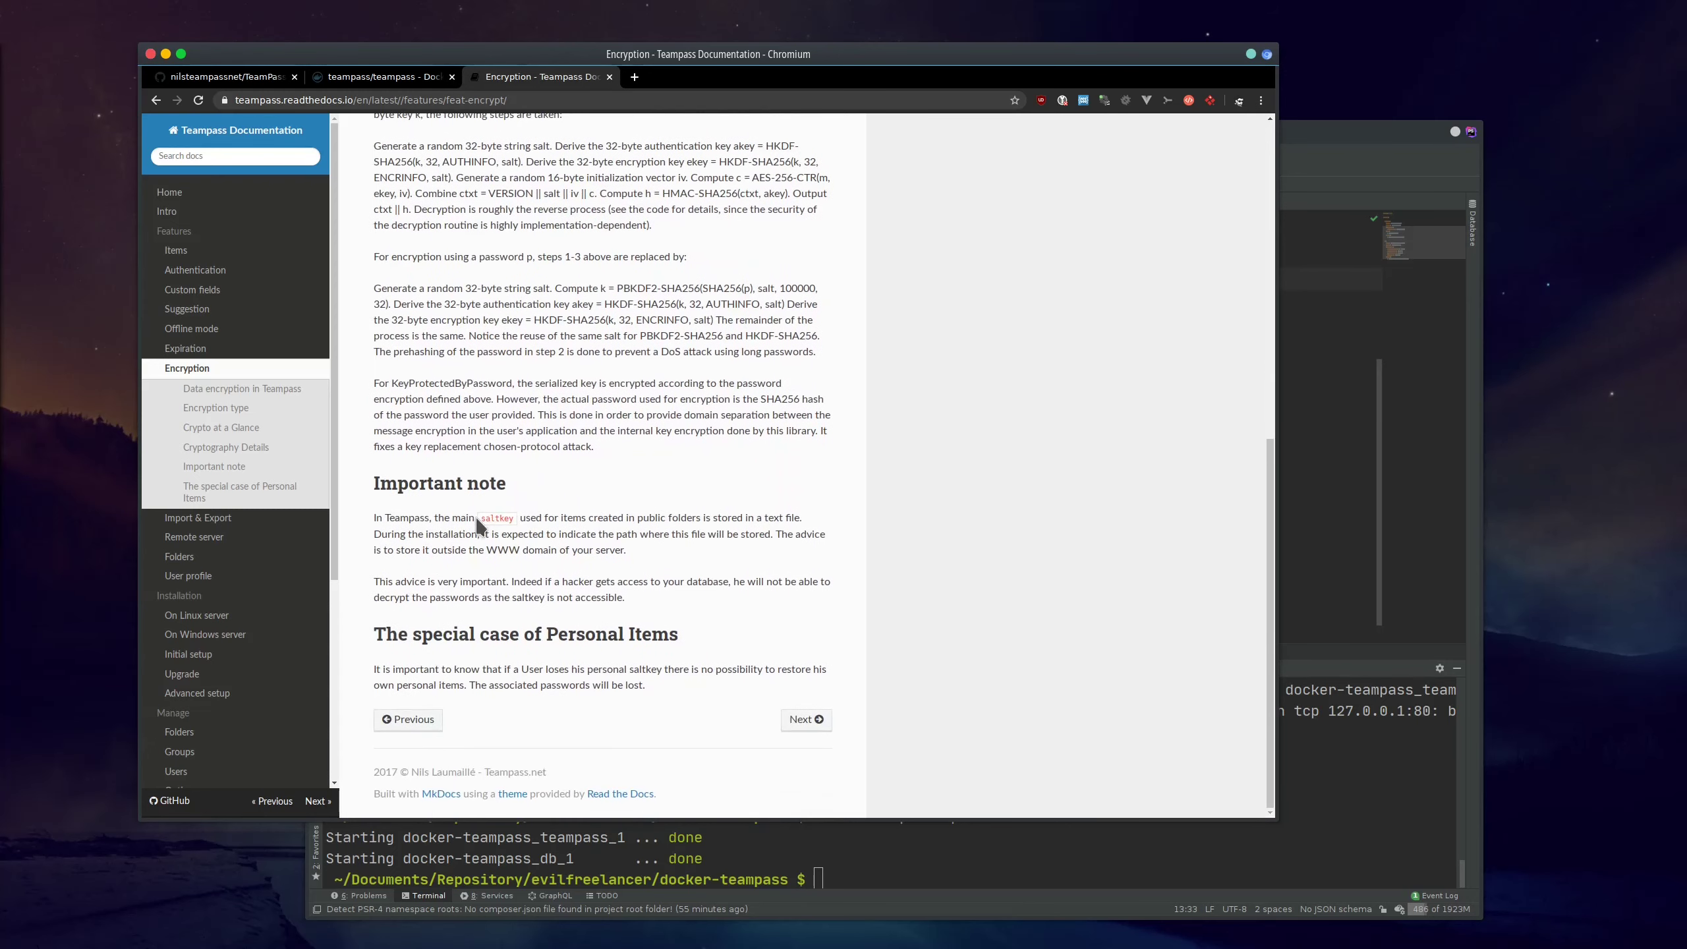
# Open the Import & Export page and highlight the word Keepass.
pyautogui.click(810, 721)
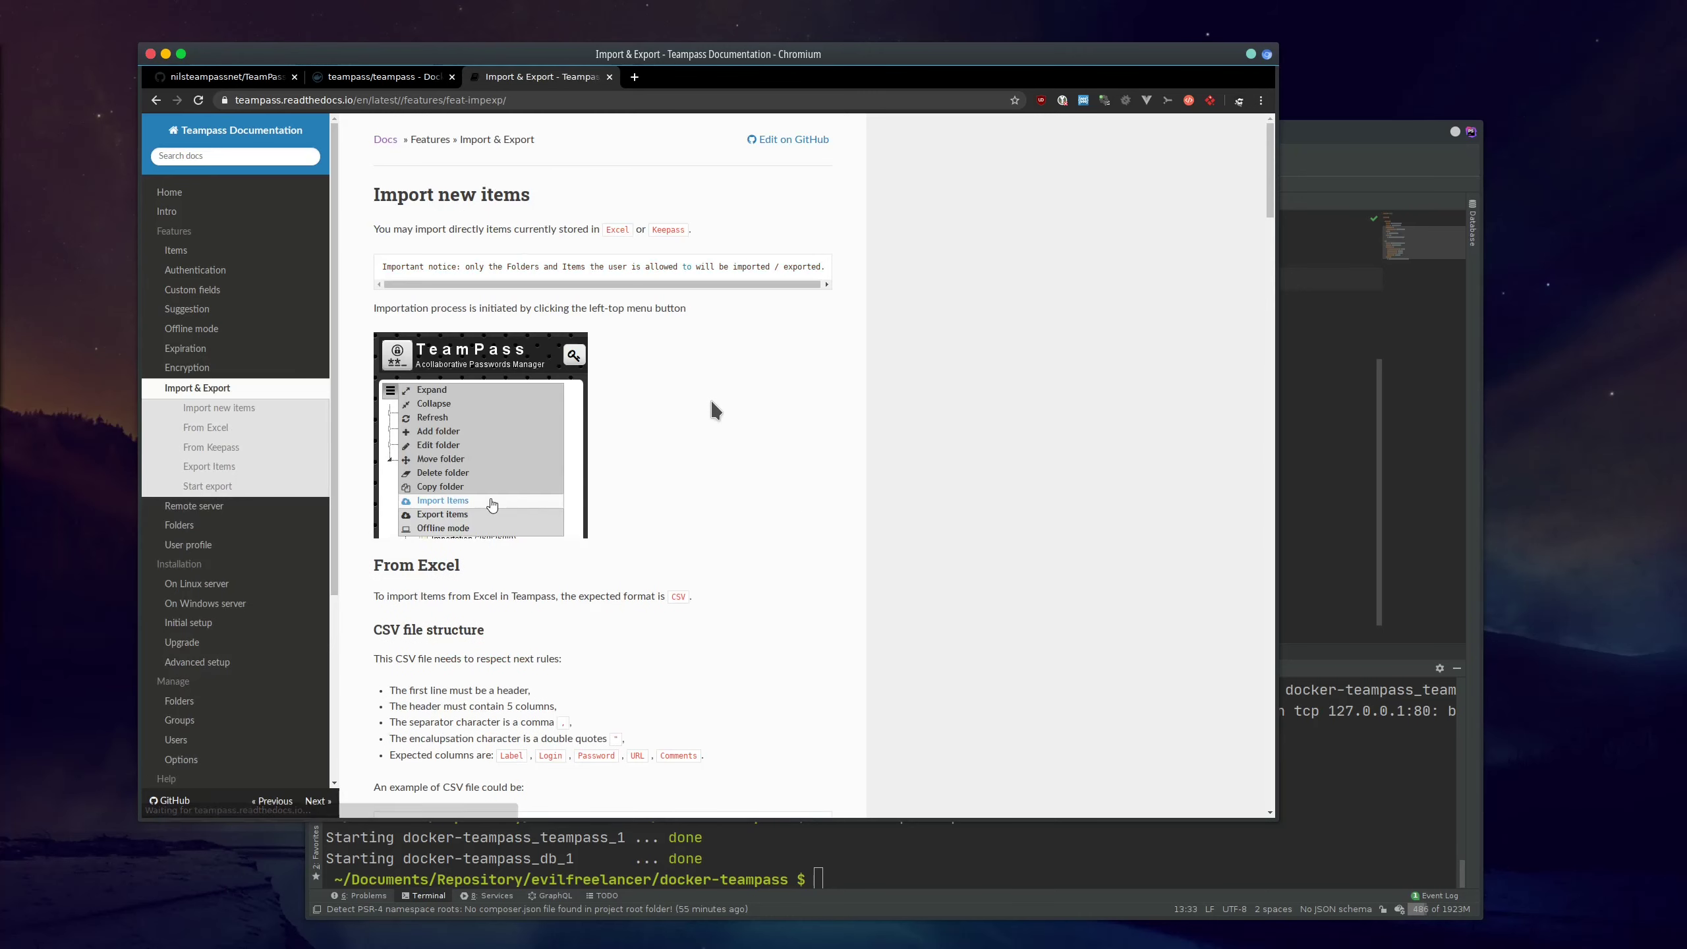
pyautogui.scroll(-3, 761, 393)
pyautogui.scroll(2, 767, 399)
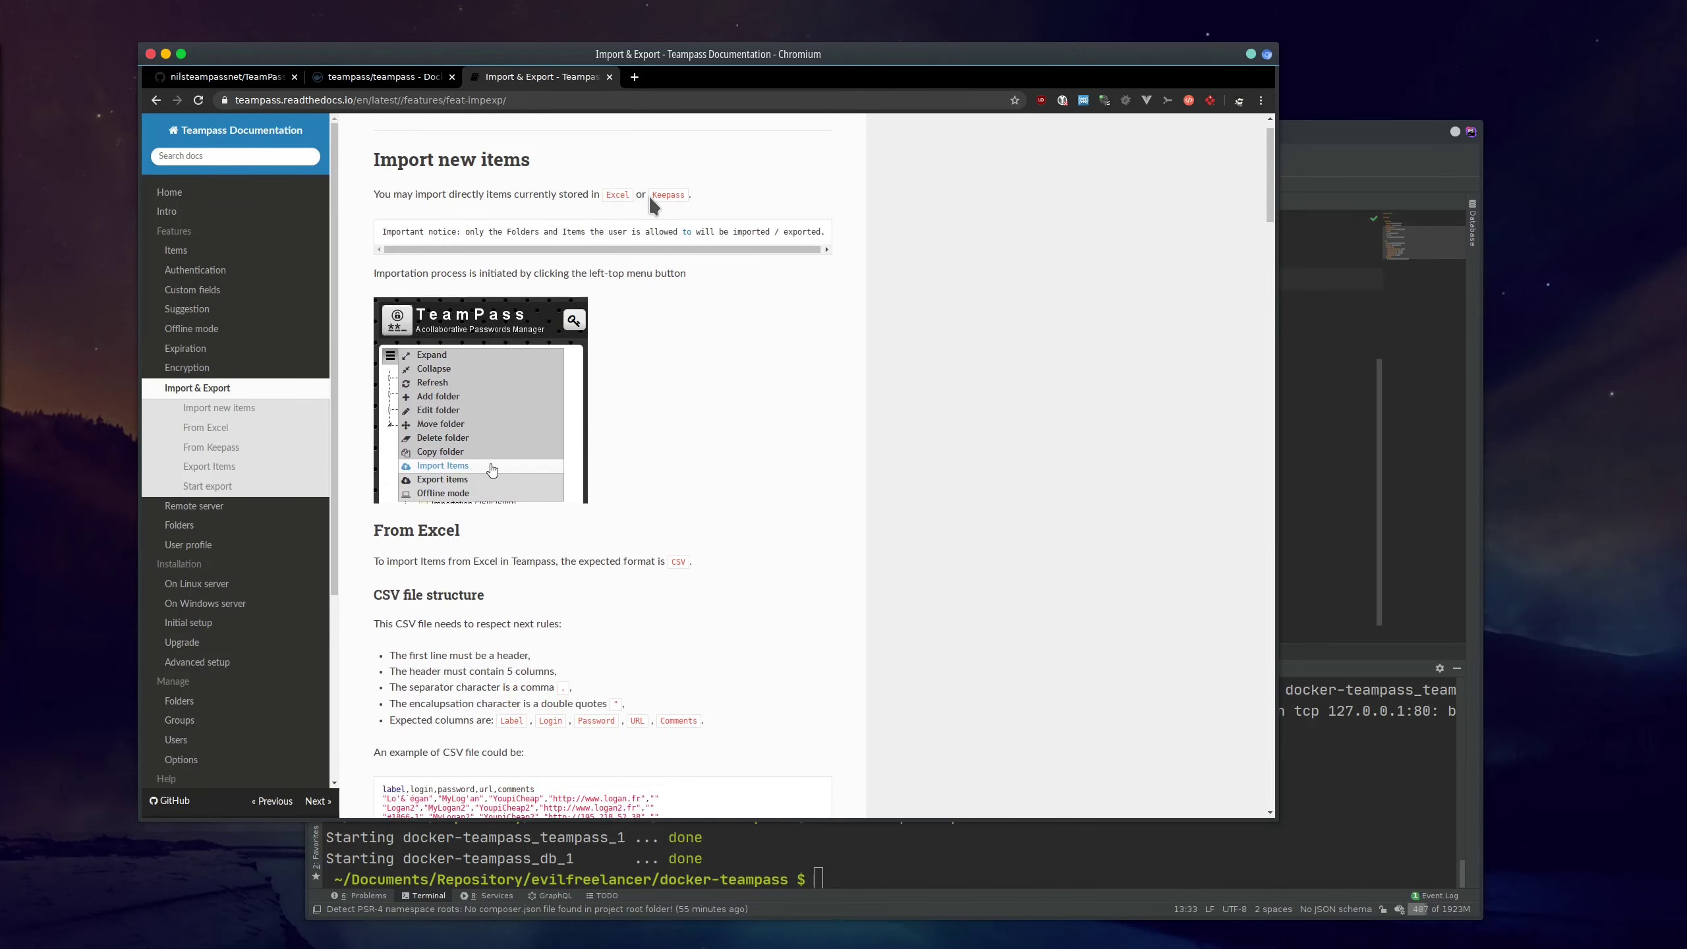
pyautogui.doubleClick(672, 194)
pyautogui.click(672, 218)
# Read down the Import & Export page to the Export Items download steps.
pyautogui.scroll(-5, 787, 329)
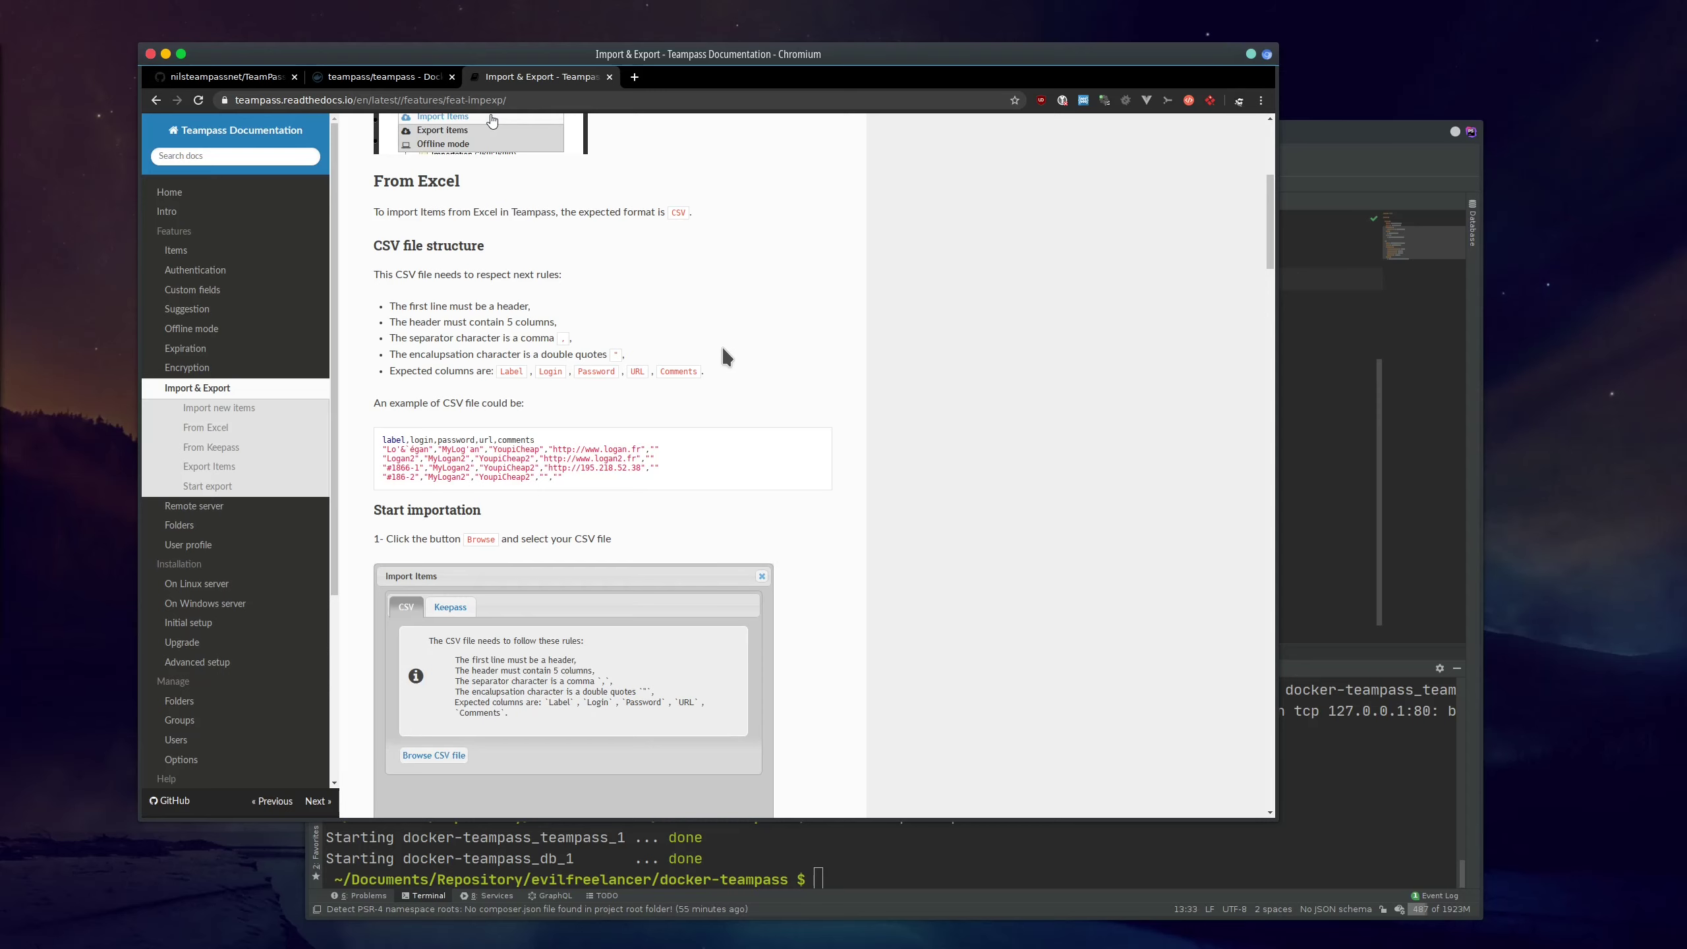
pyautogui.scroll(5, 691, 383)
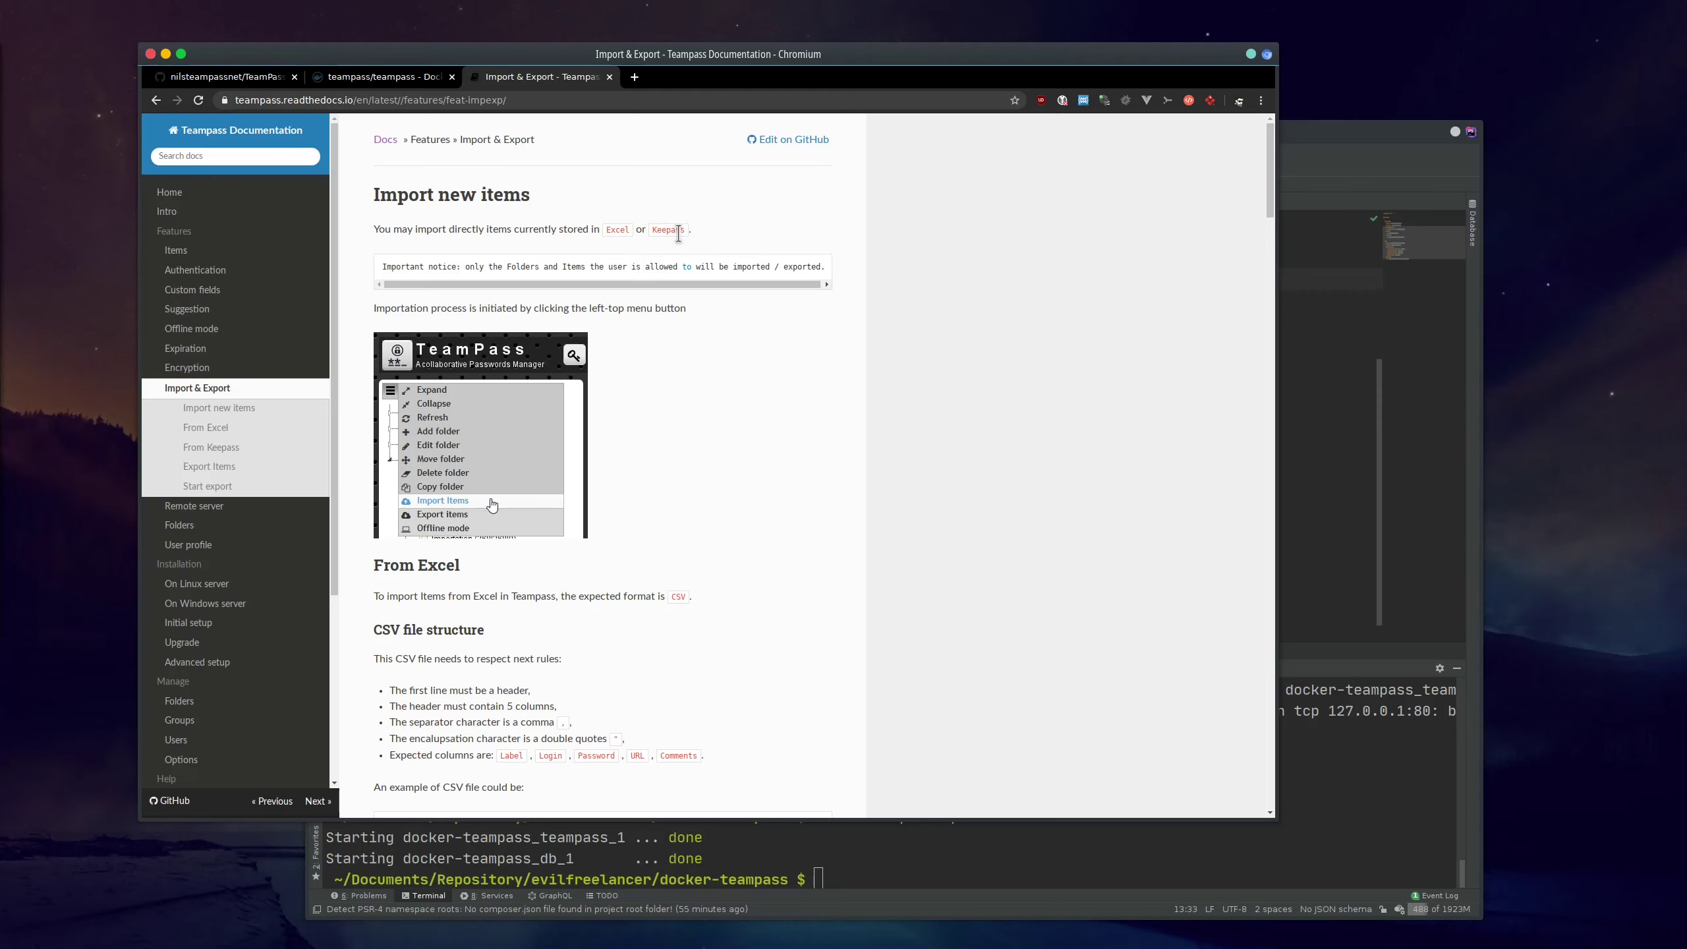
pyautogui.scroll(-10, 695, 257)
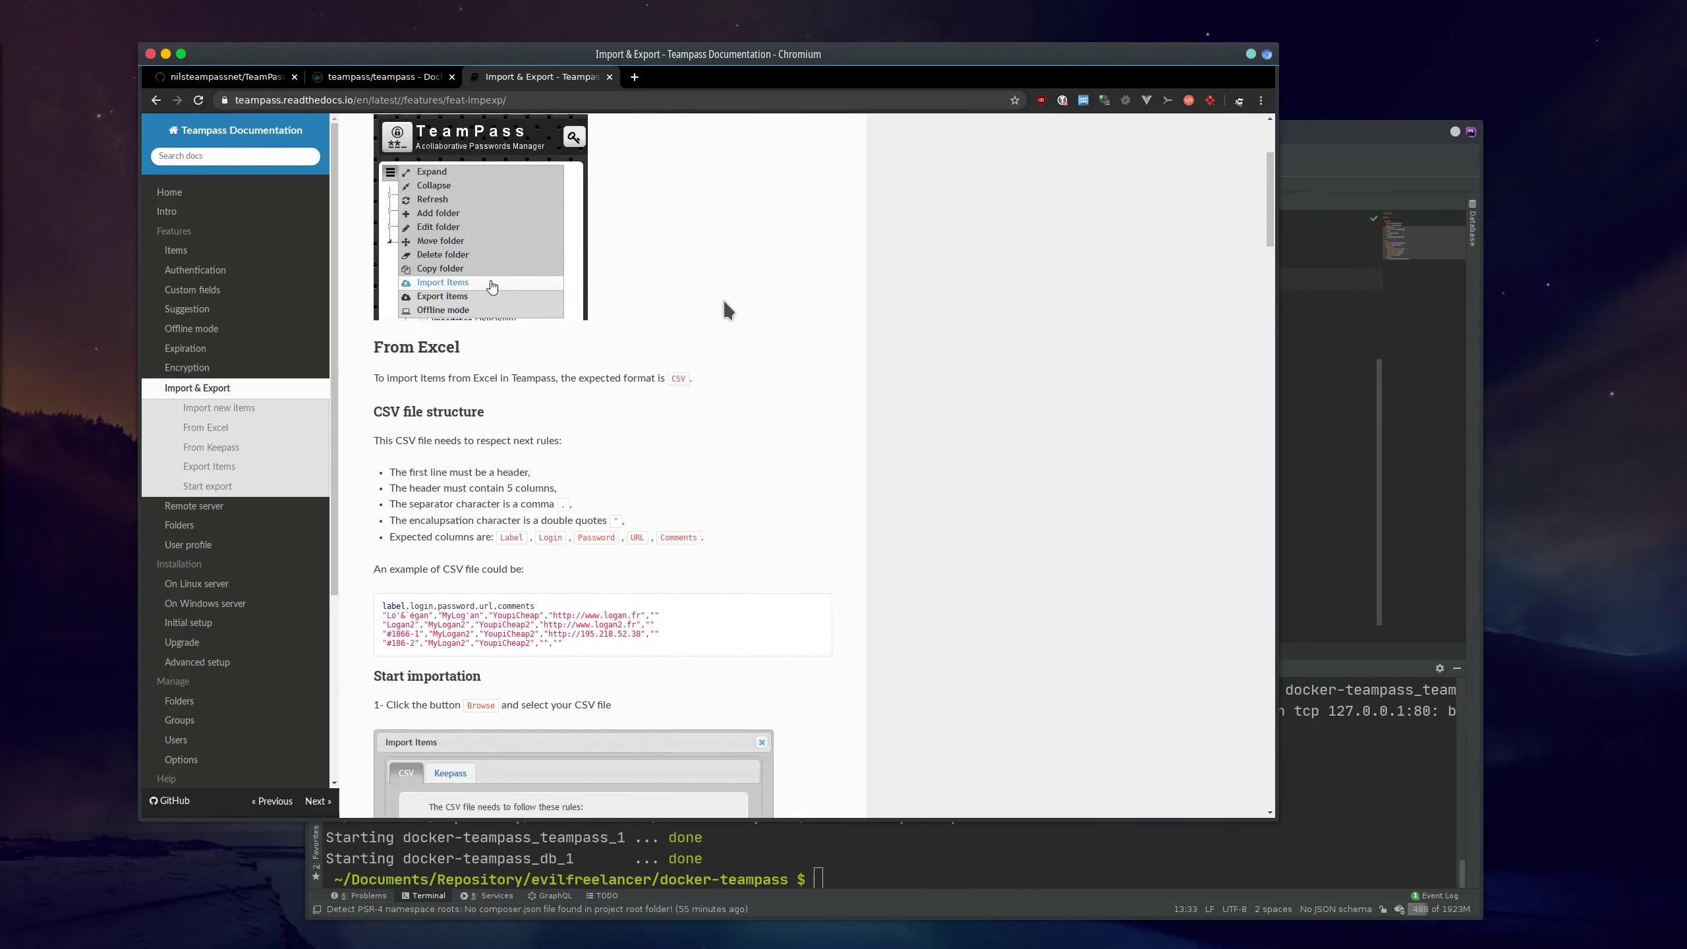
pyautogui.scroll(-10, 724, 298)
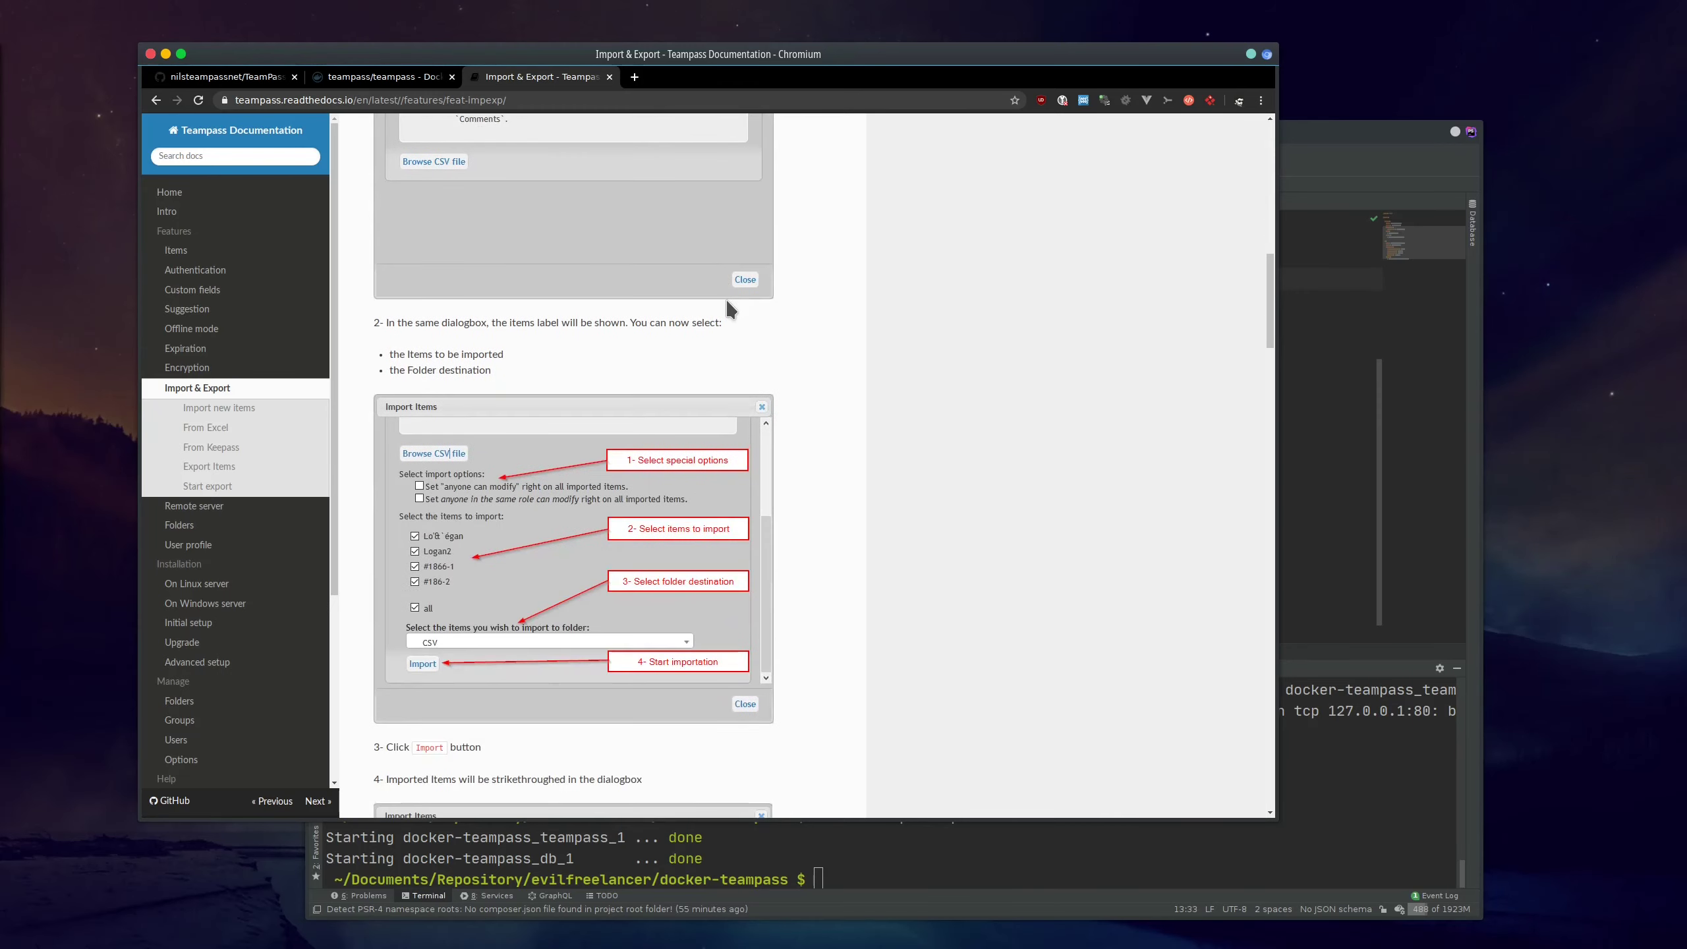
pyautogui.scroll(-8, 728, 306)
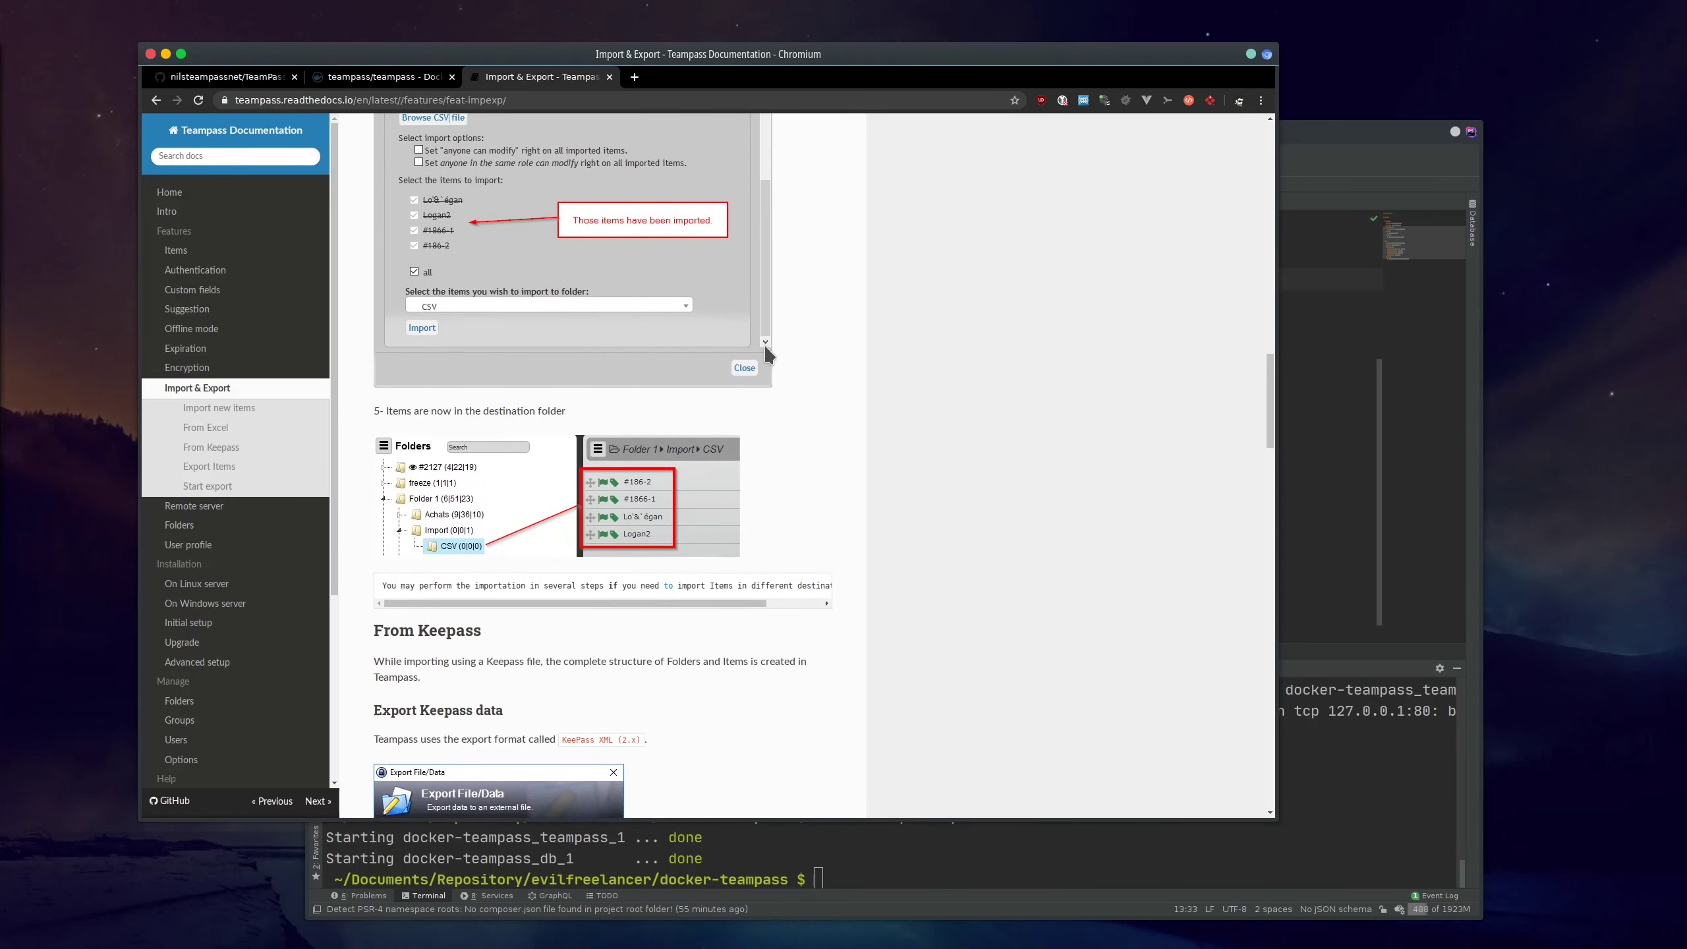
pyautogui.scroll(-3, 676, 446)
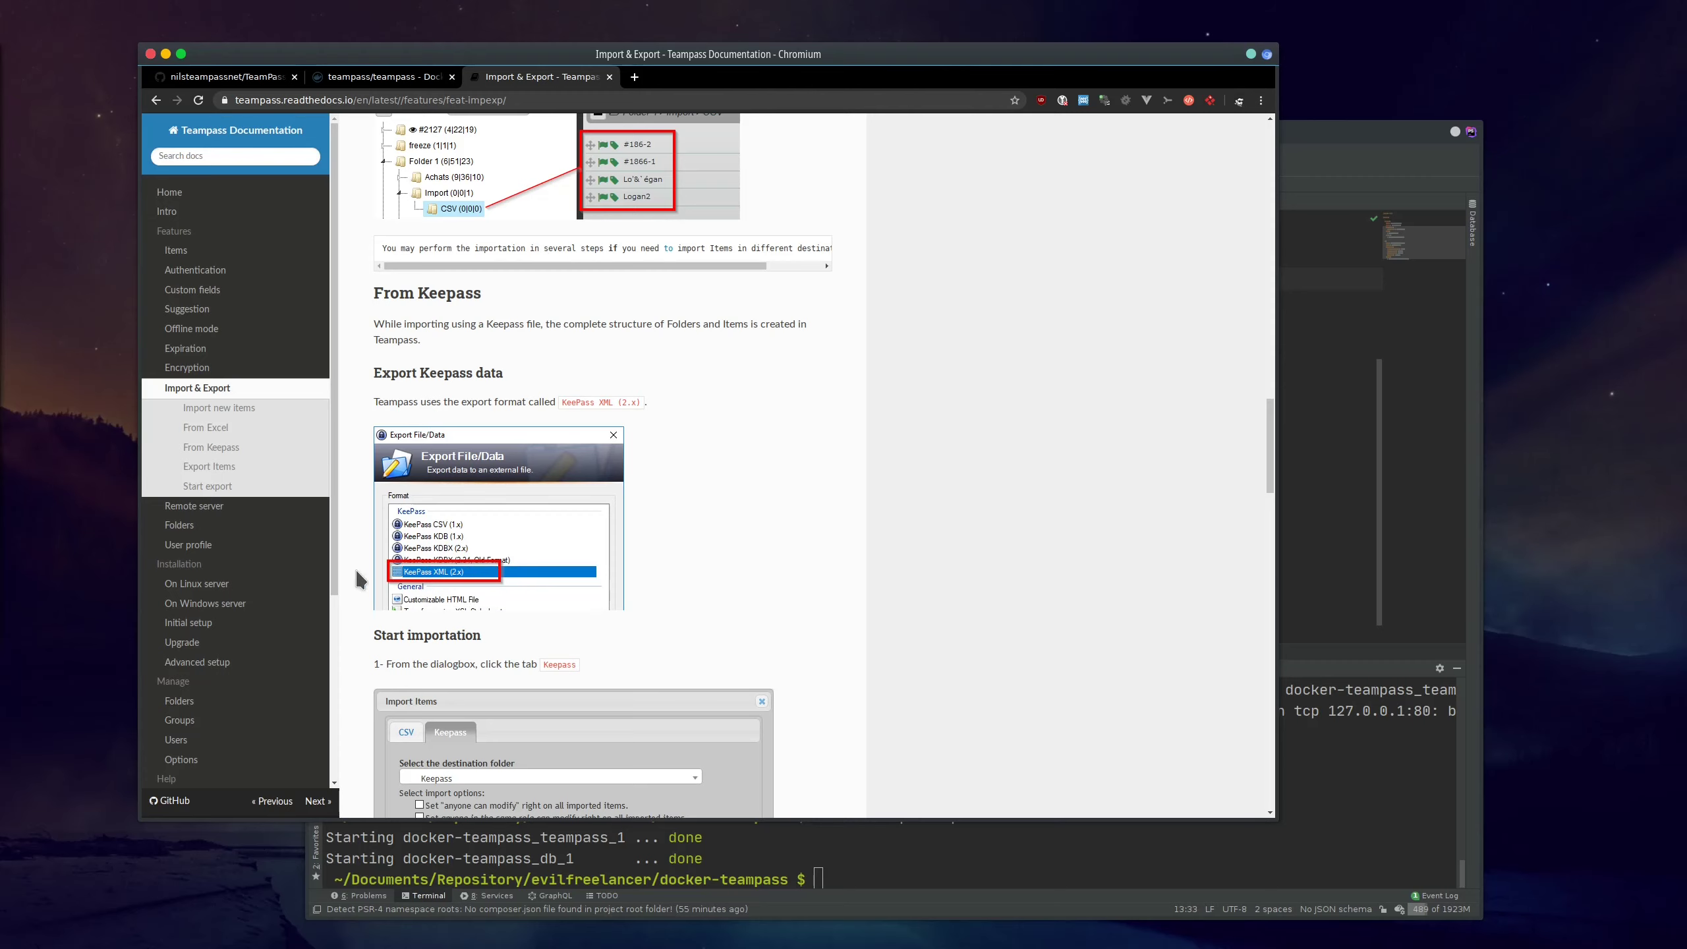
pyautogui.scroll(-6, 625, 492)
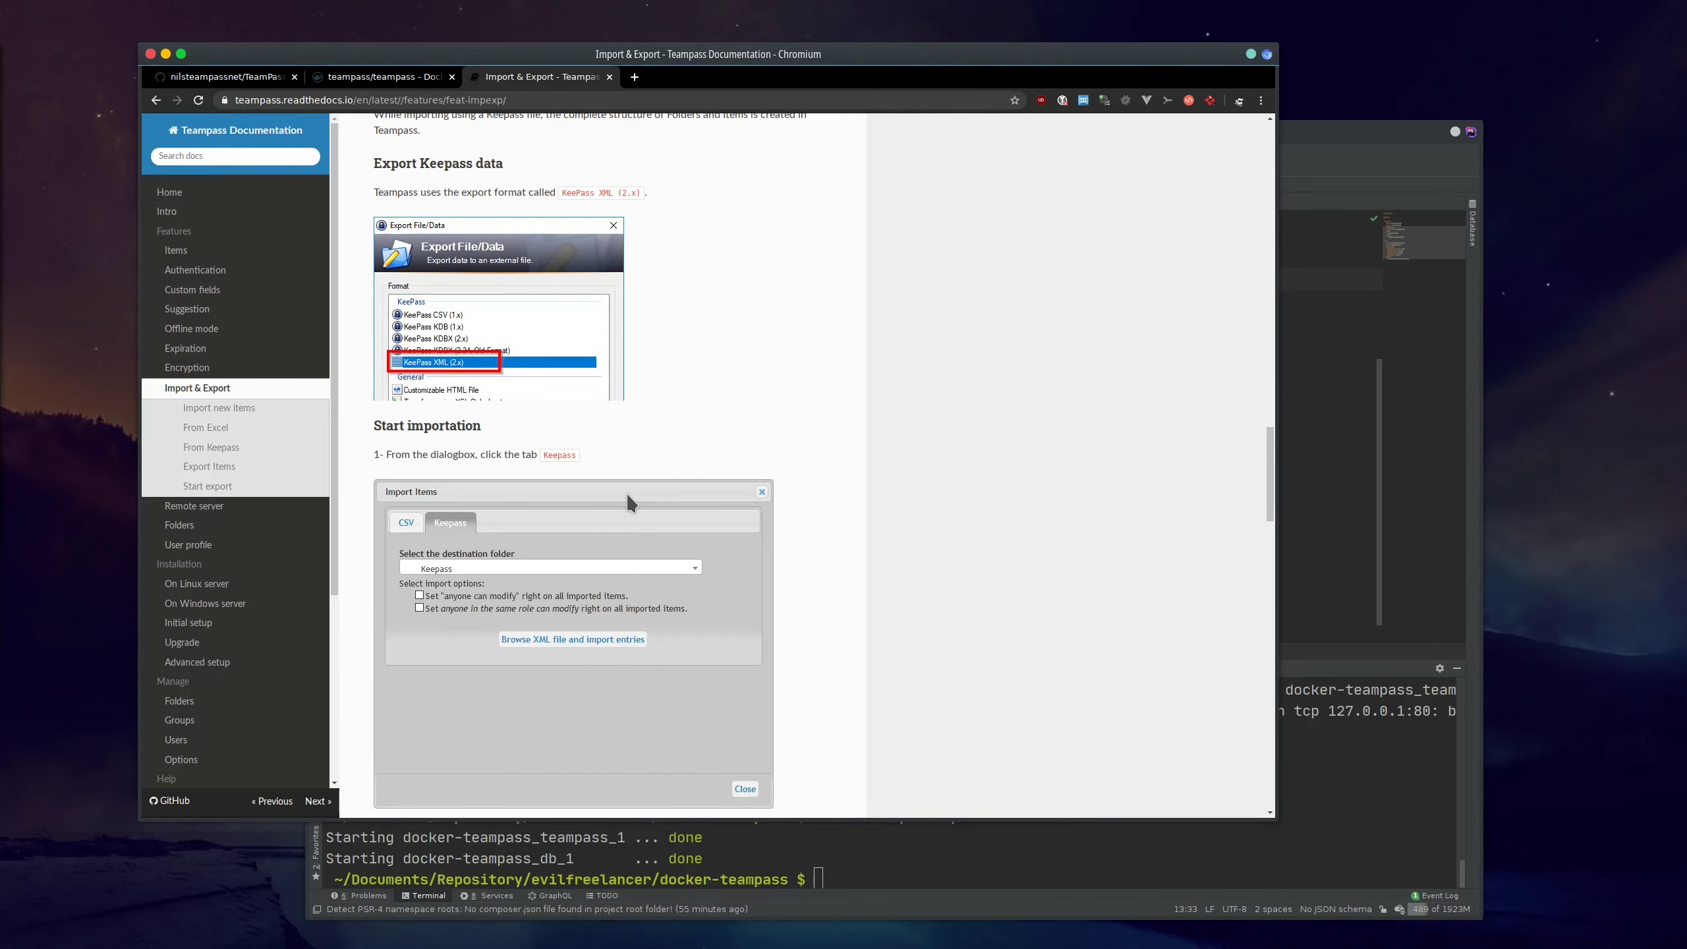
pyautogui.scroll(-7, 684, 486)
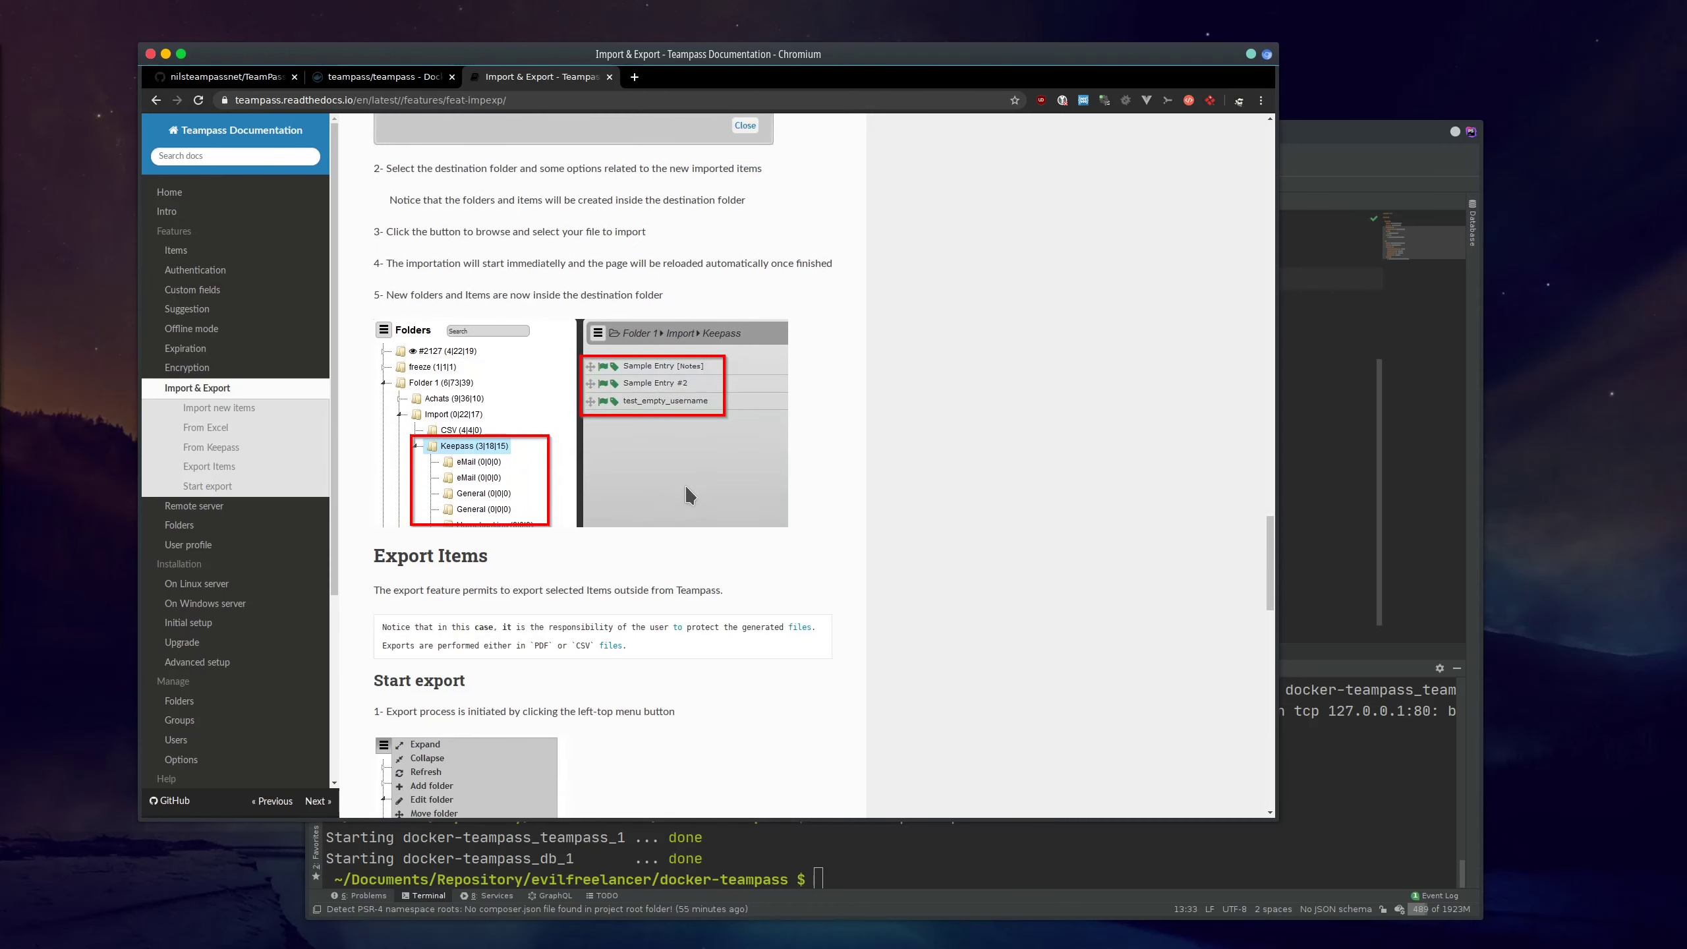
pyautogui.scroll(-3, 770, 475)
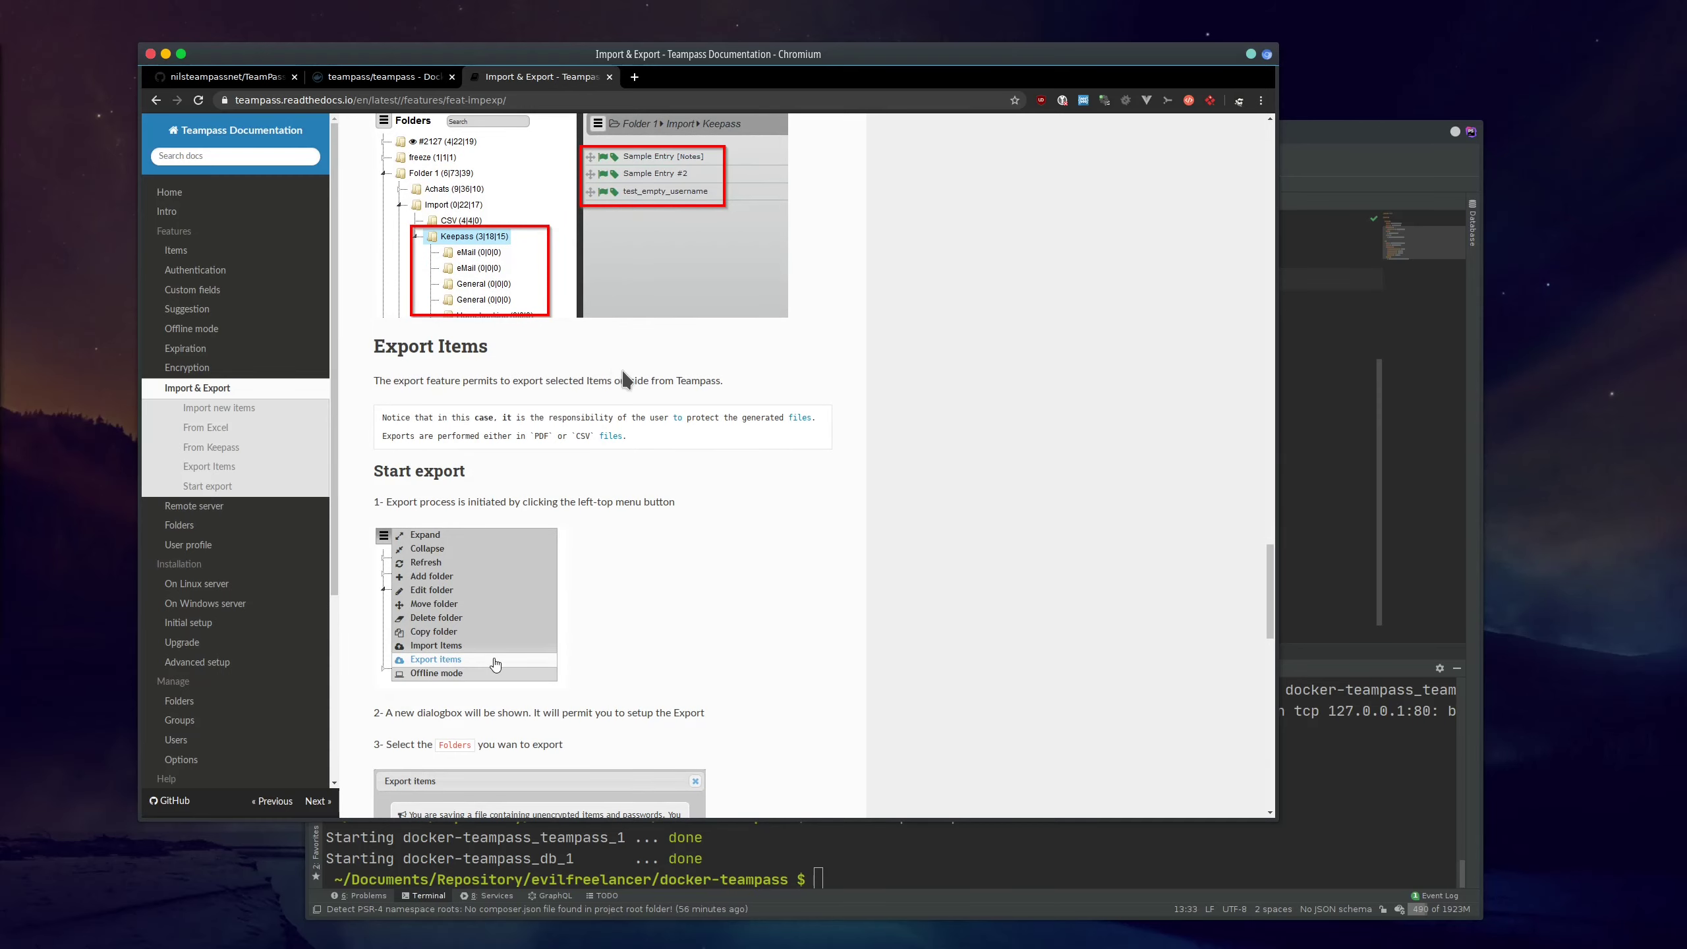
pyautogui.scroll(2, 494, 321)
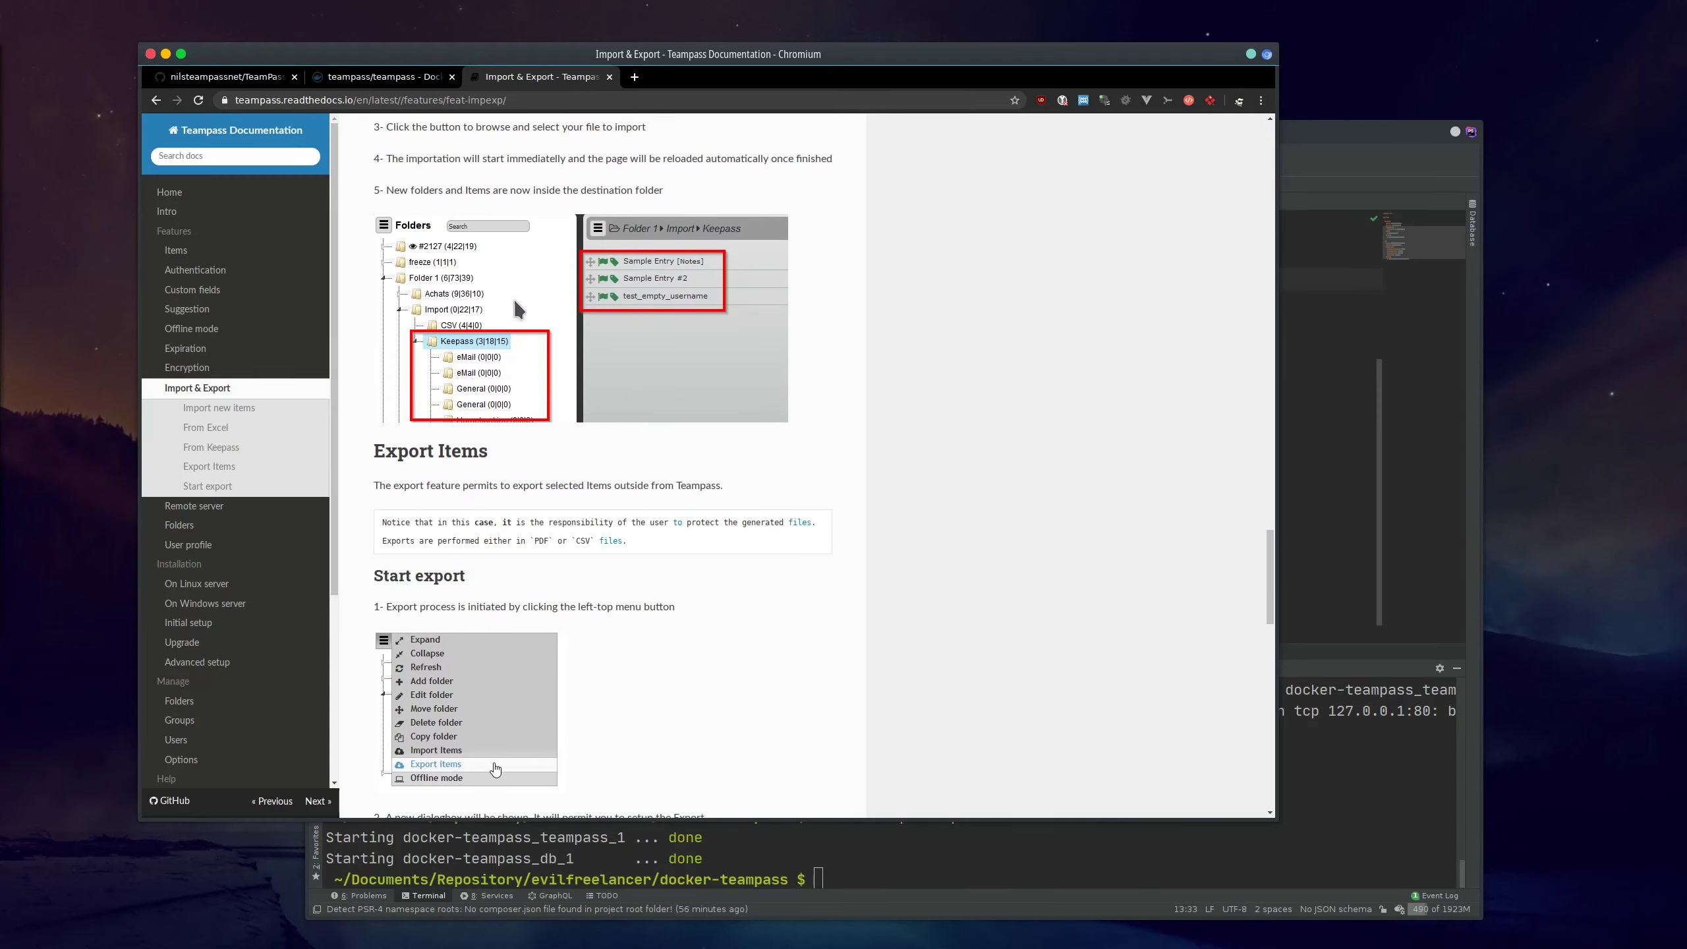
pyautogui.scroll(-20, 833, 566)
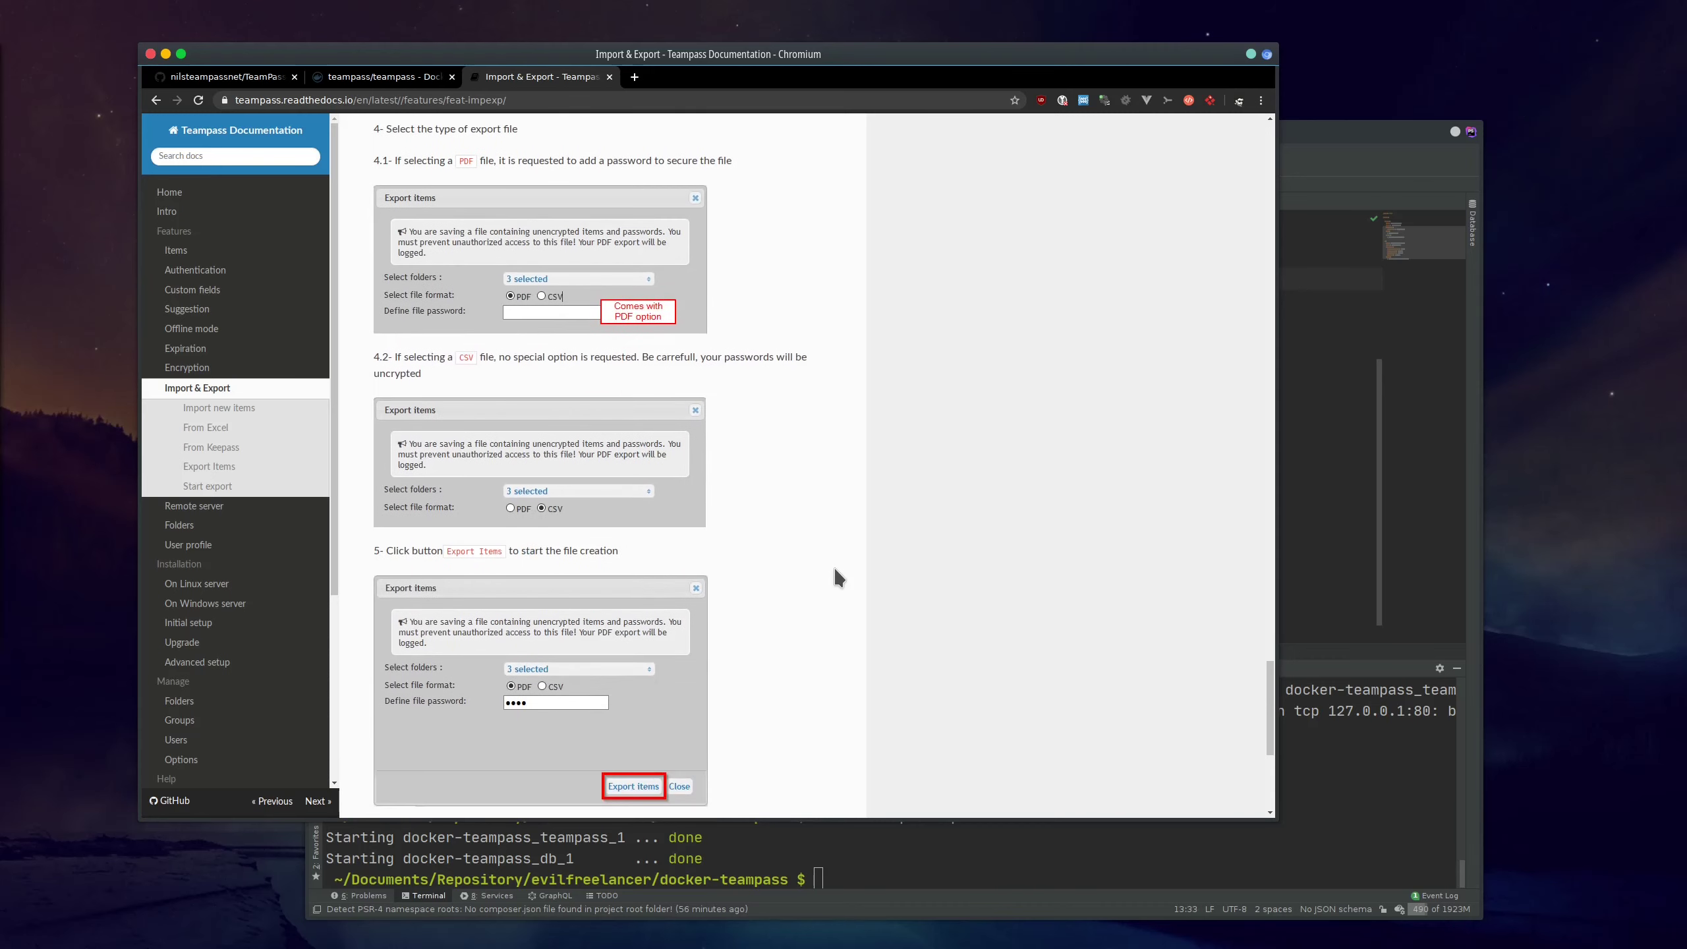
pyautogui.scroll(-6, 832, 566)
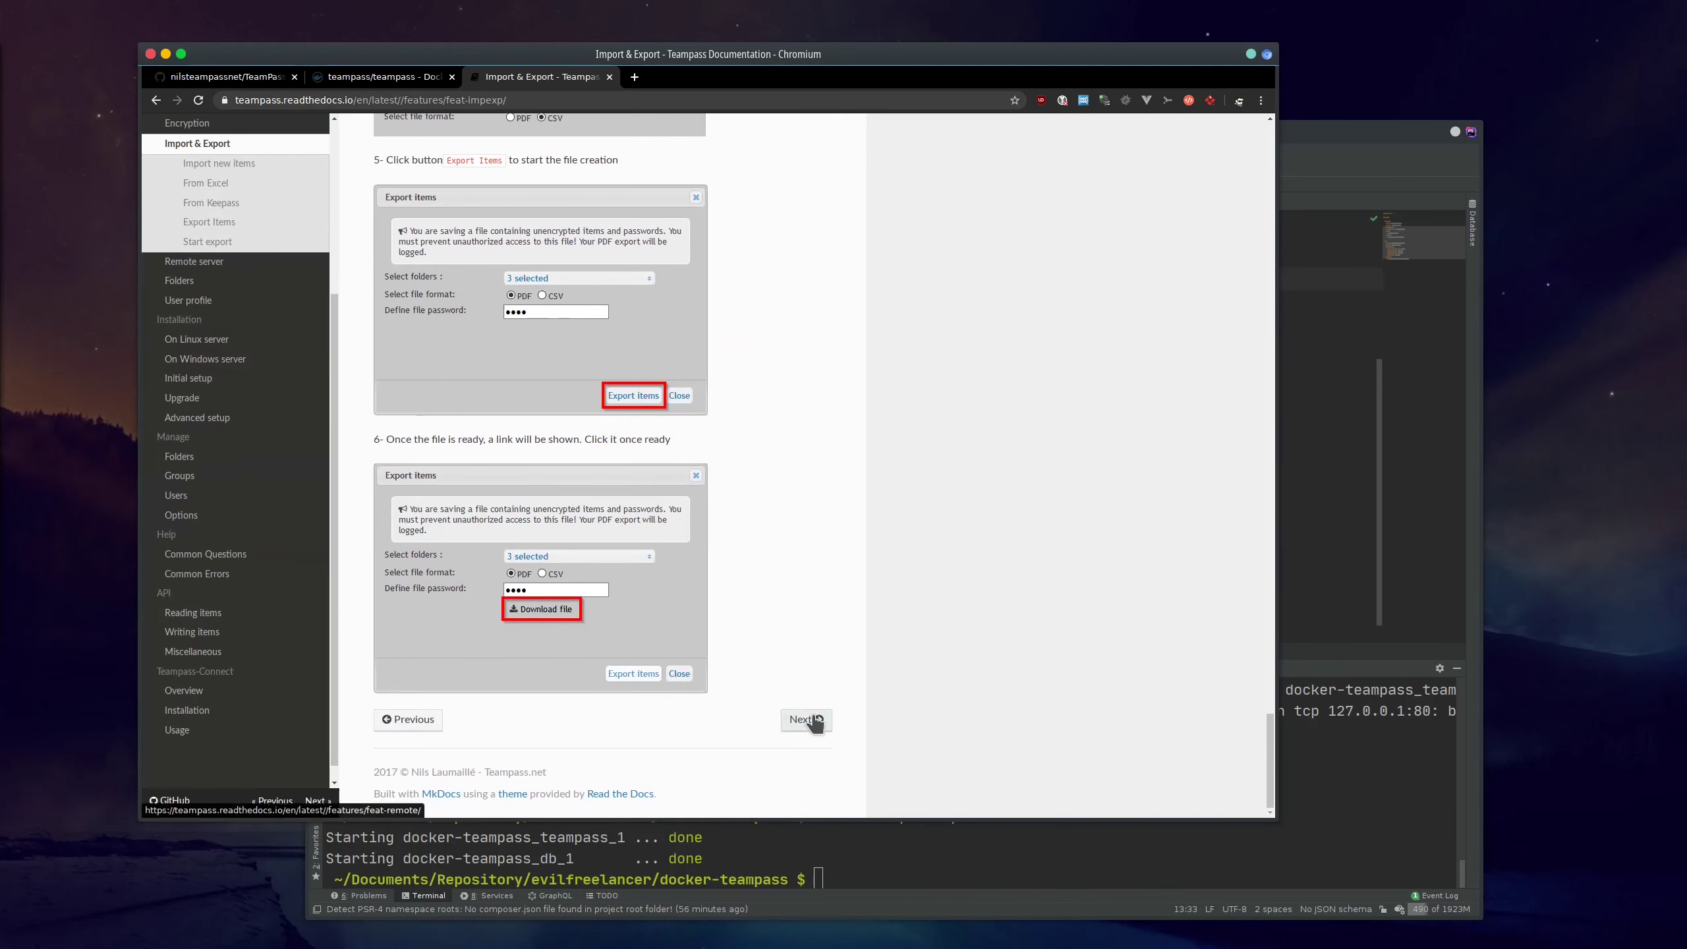
# Page through Remote server and Folders to User profile, reading down to Reset my Personal Saltkey.
pyautogui.click(812, 720)
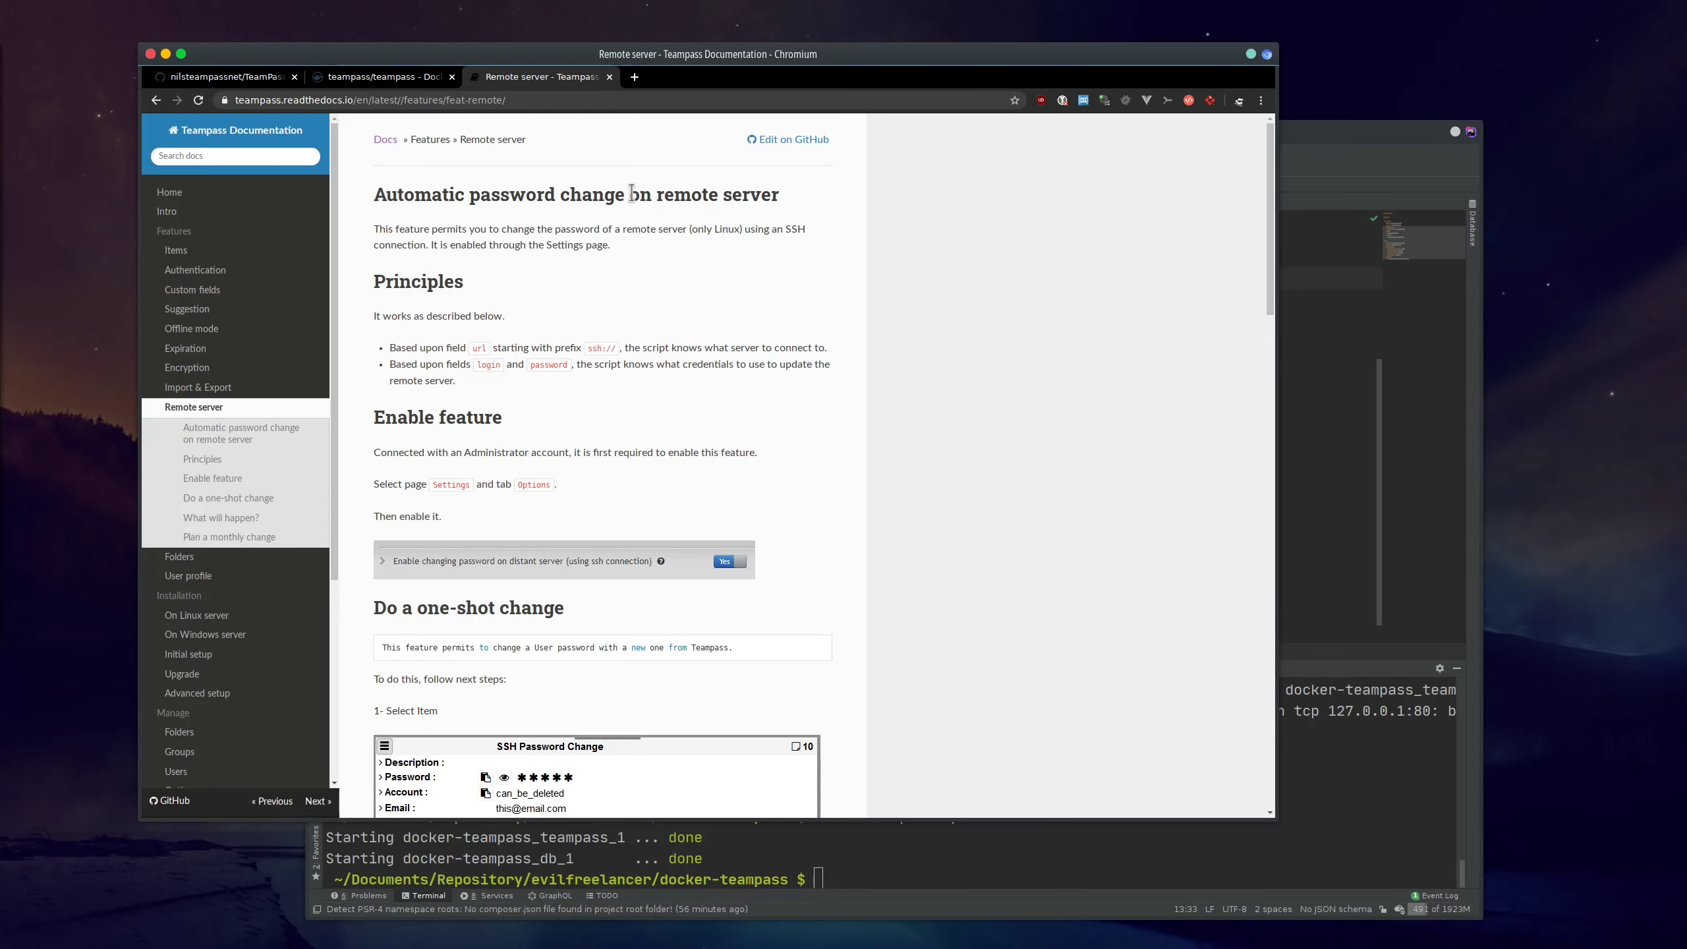
pyautogui.scroll(-12, 806, 224)
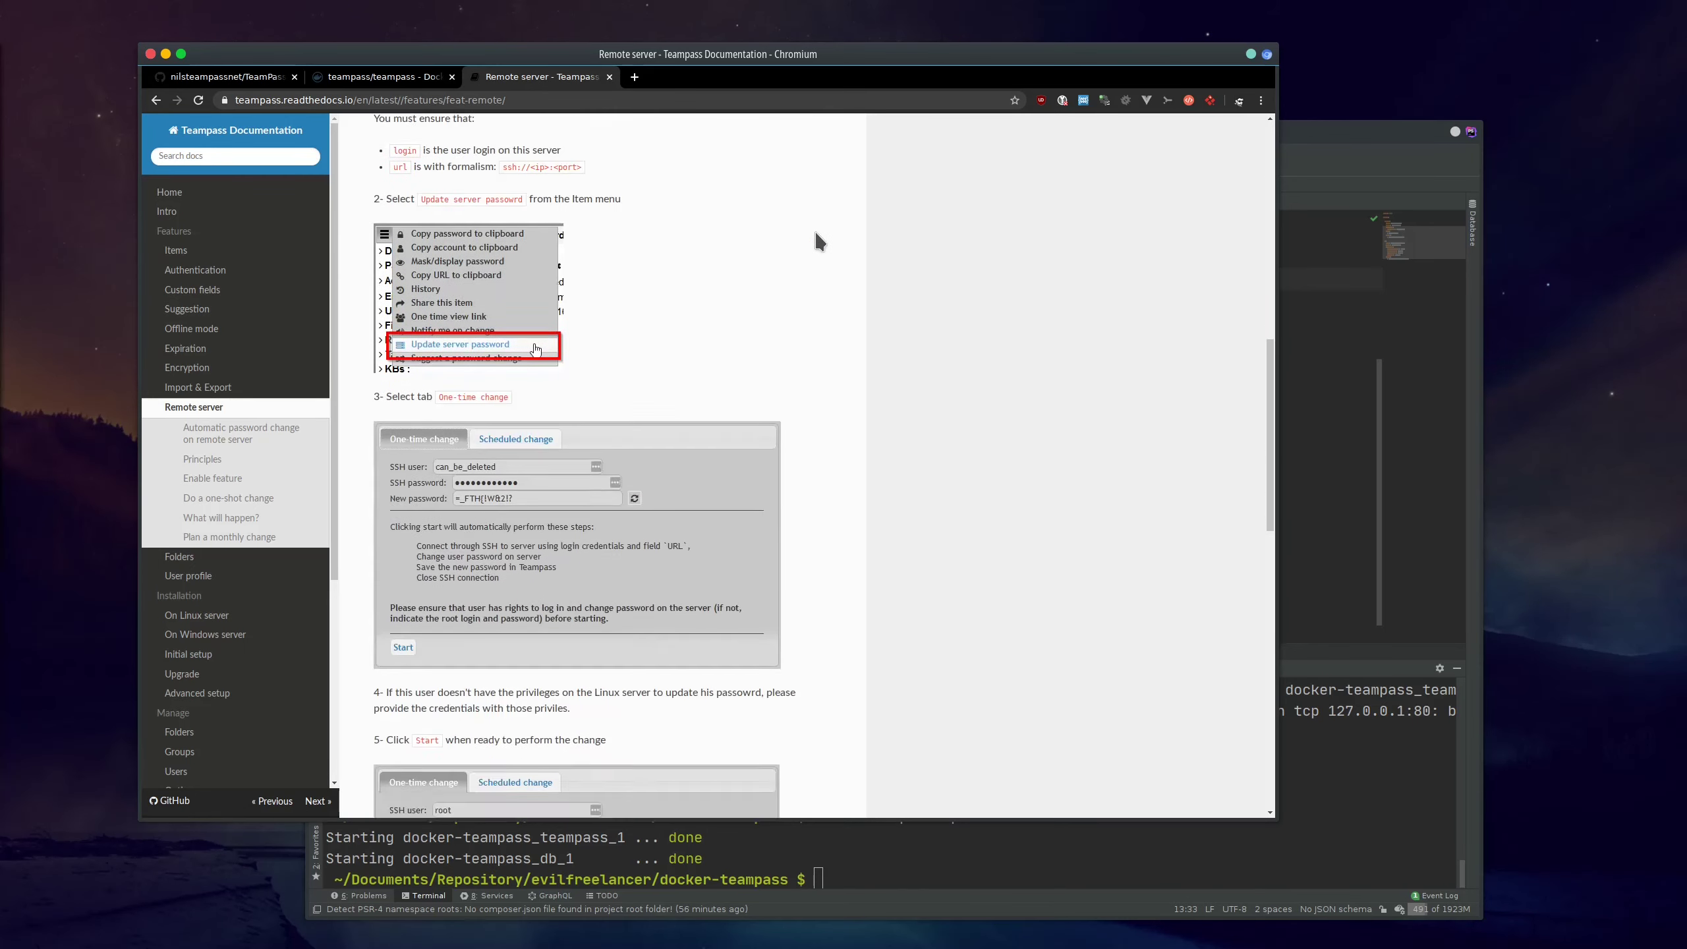
pyautogui.scroll(-15, 814, 230)
pyautogui.click(817, 723)
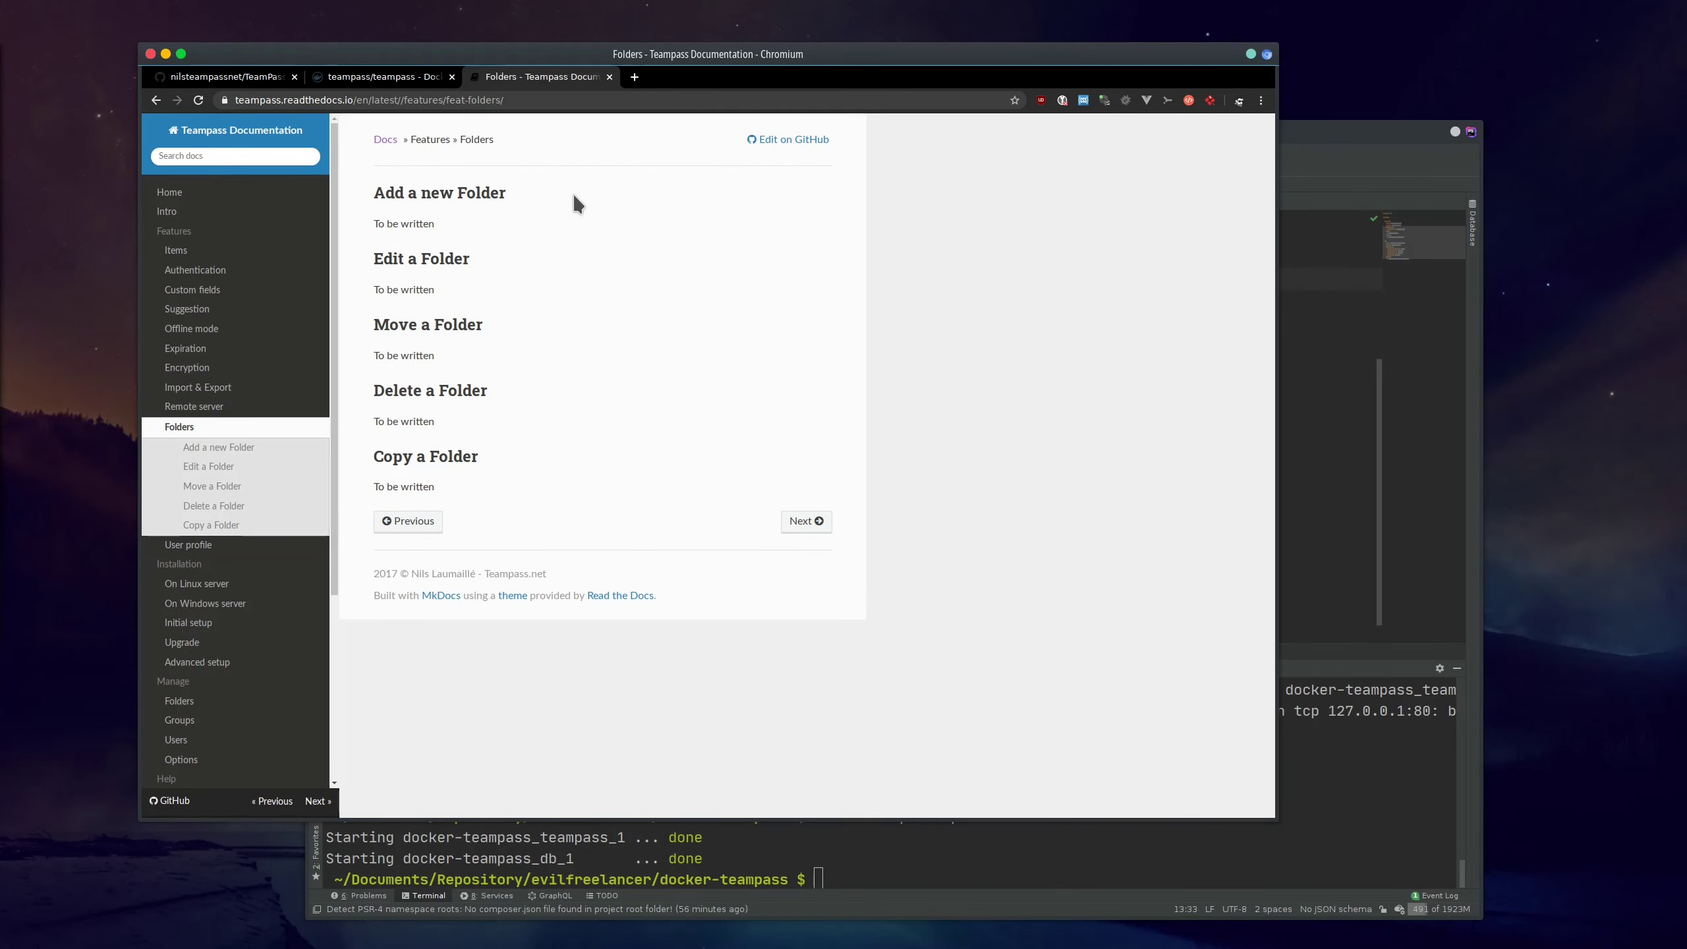
pyautogui.click(817, 525)
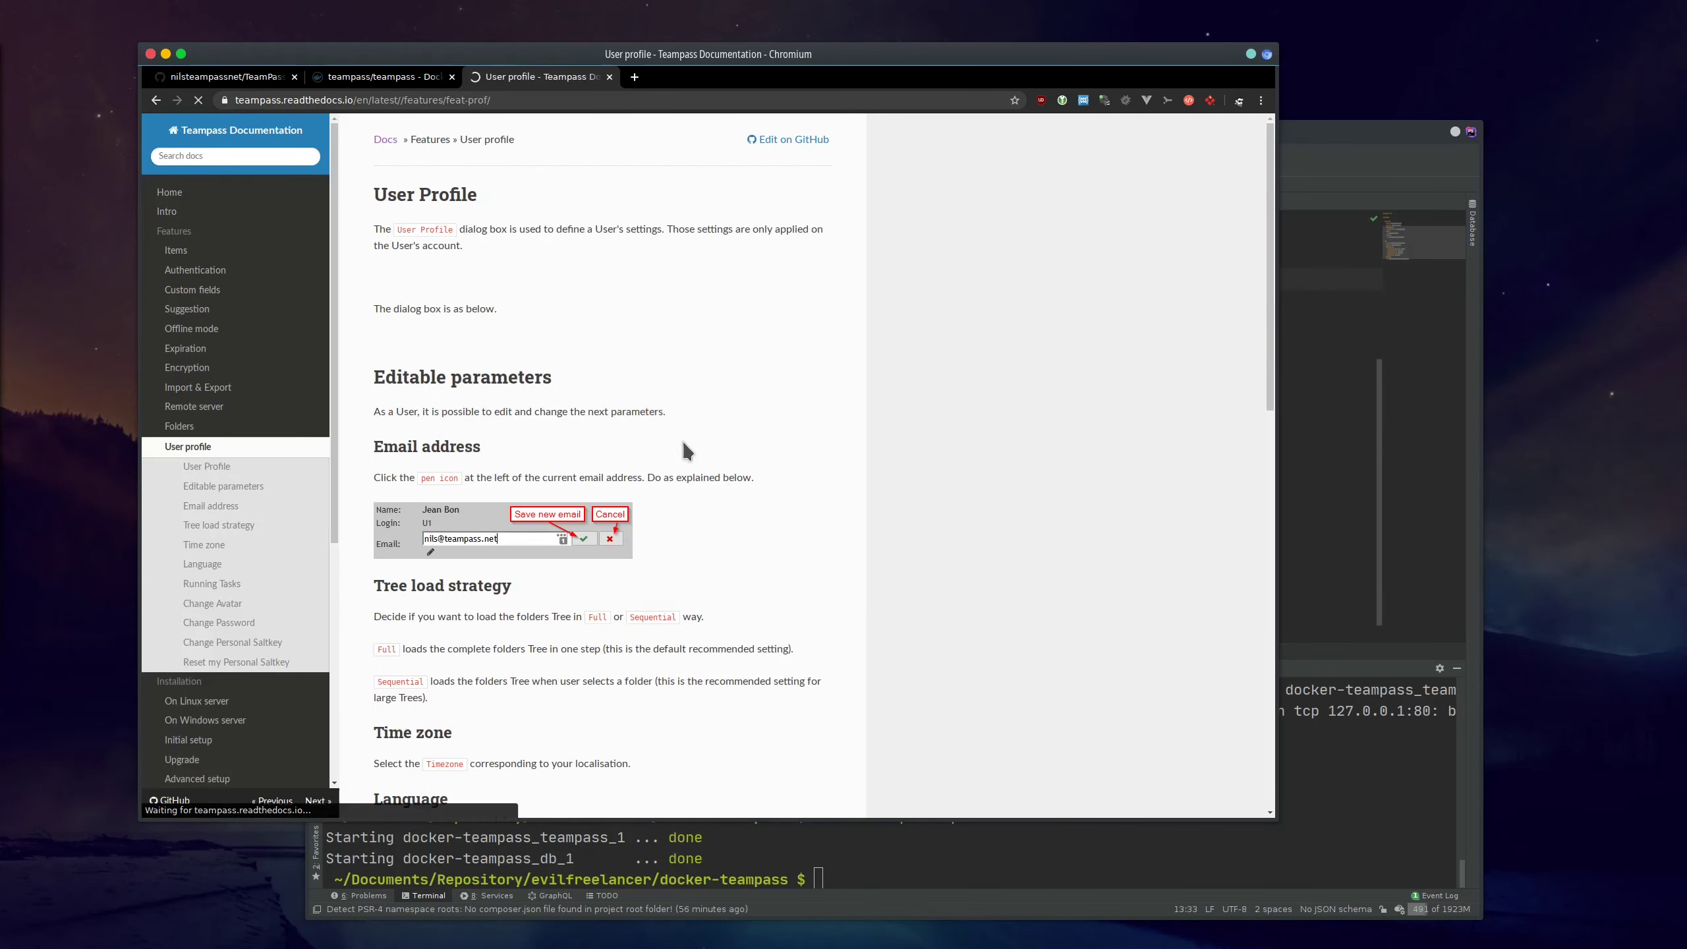
pyautogui.scroll(-5, 753, 363)
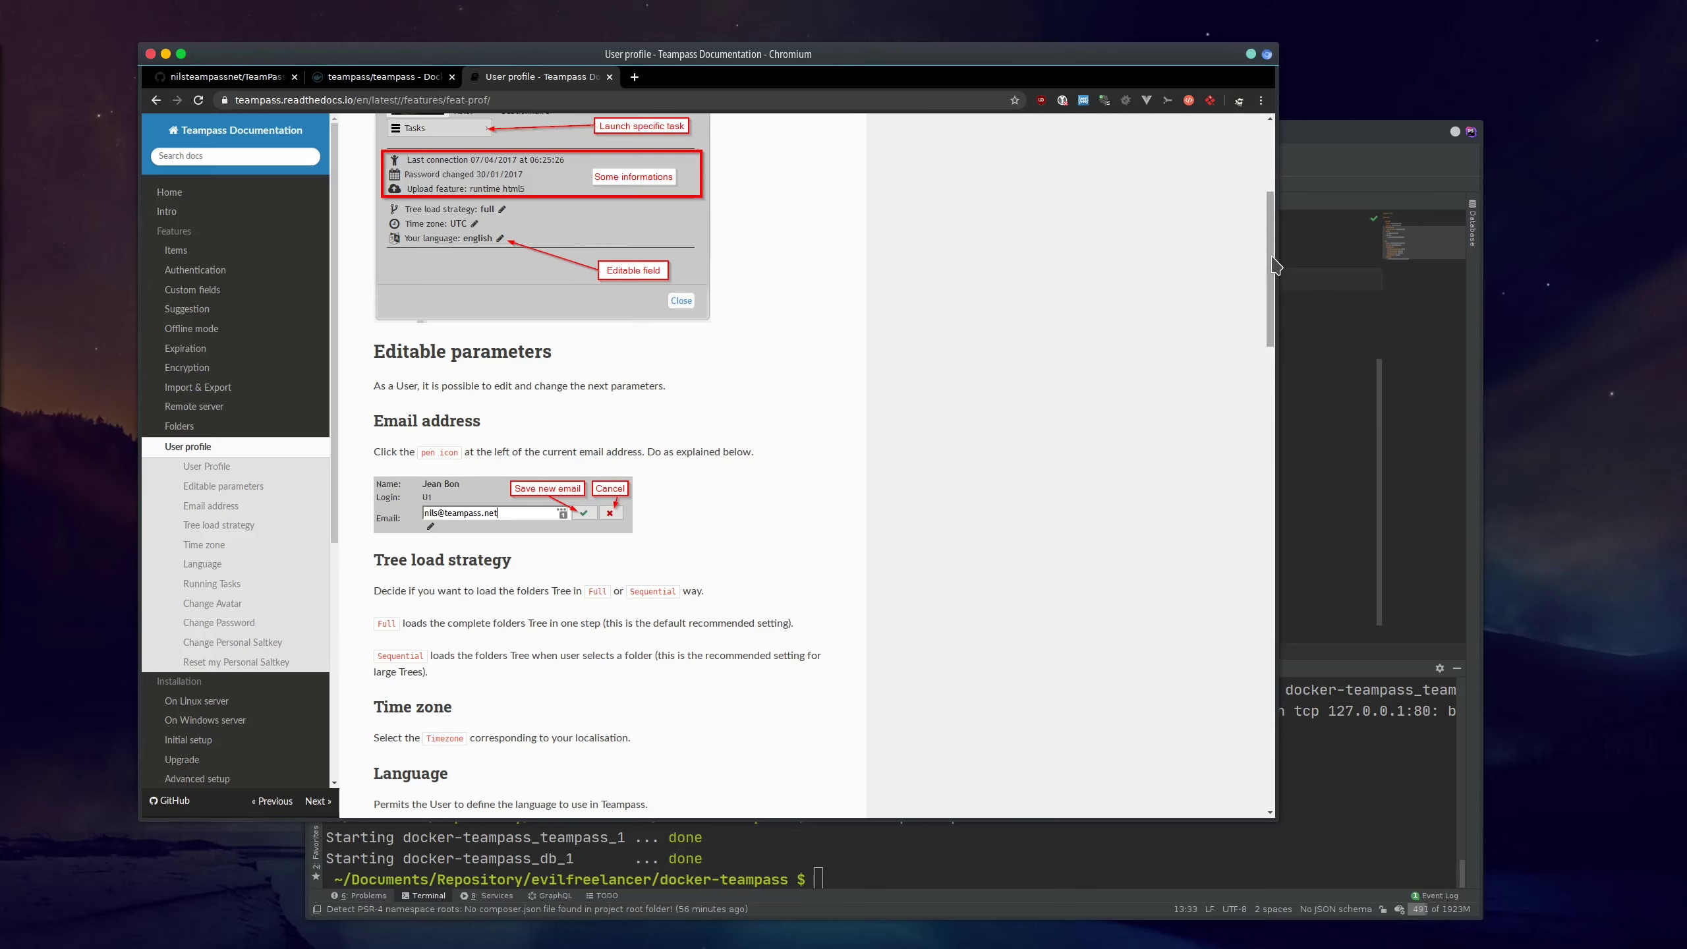
pyautogui.scroll(-20, 1231, 632)
pyautogui.scroll(-3, 202, 583)
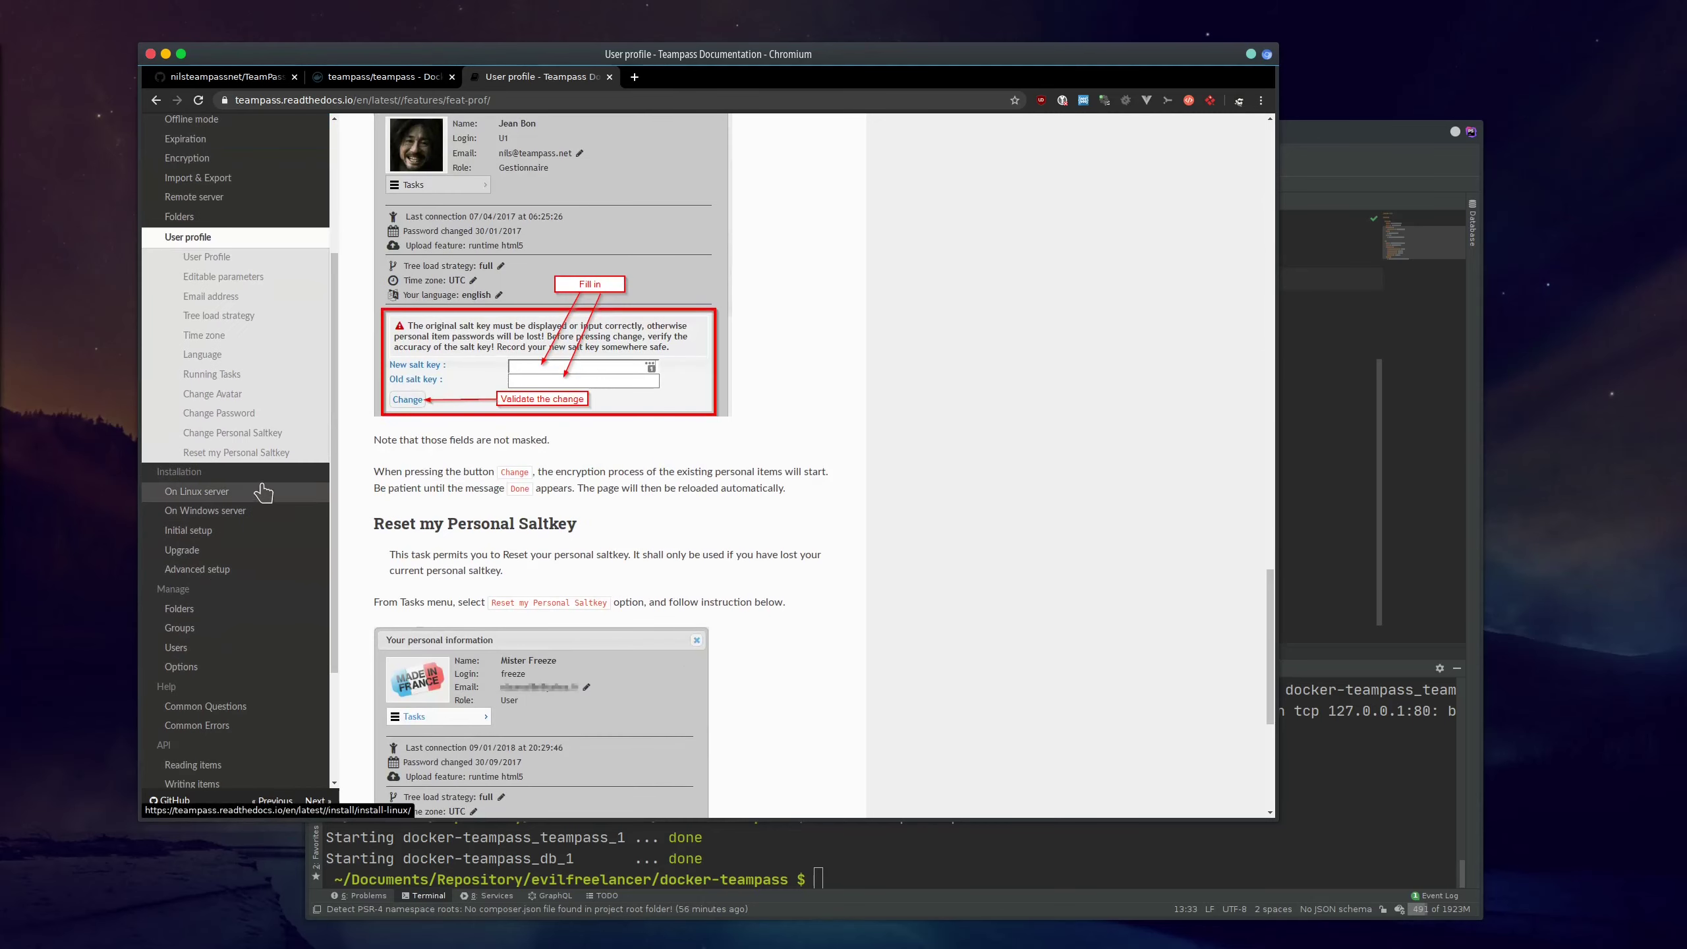
pyautogui.scroll(-3, 241, 532)
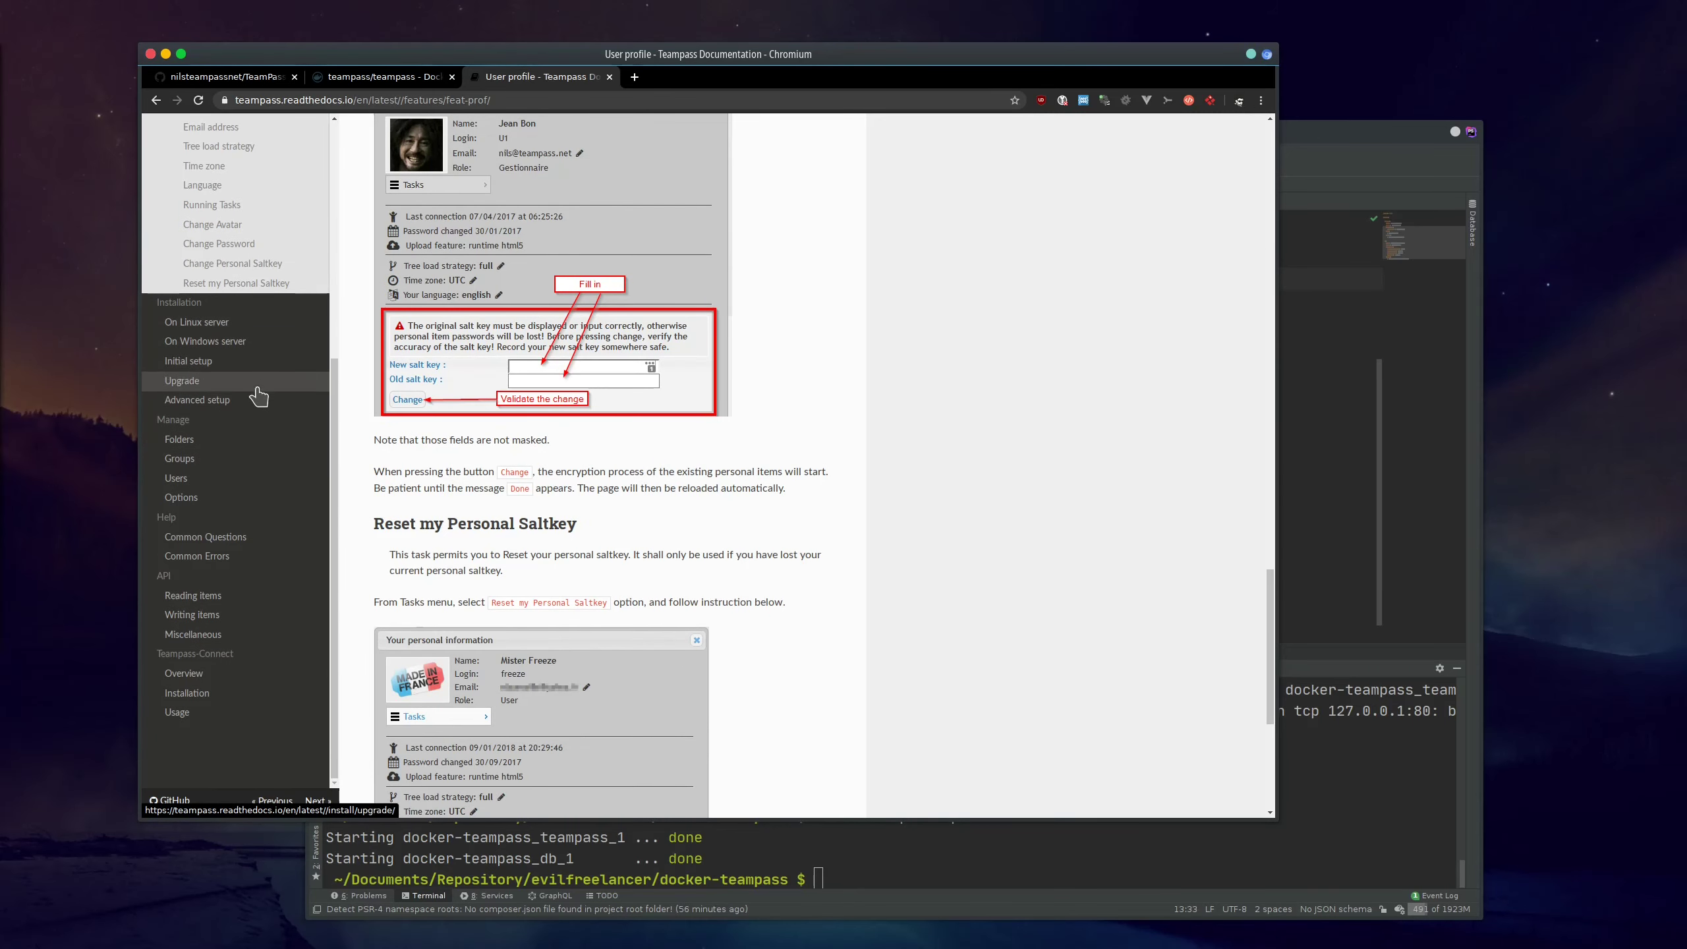
# Open API Reading items and select the user's items and userfolders example URLs.
pyautogui.click(228, 597)
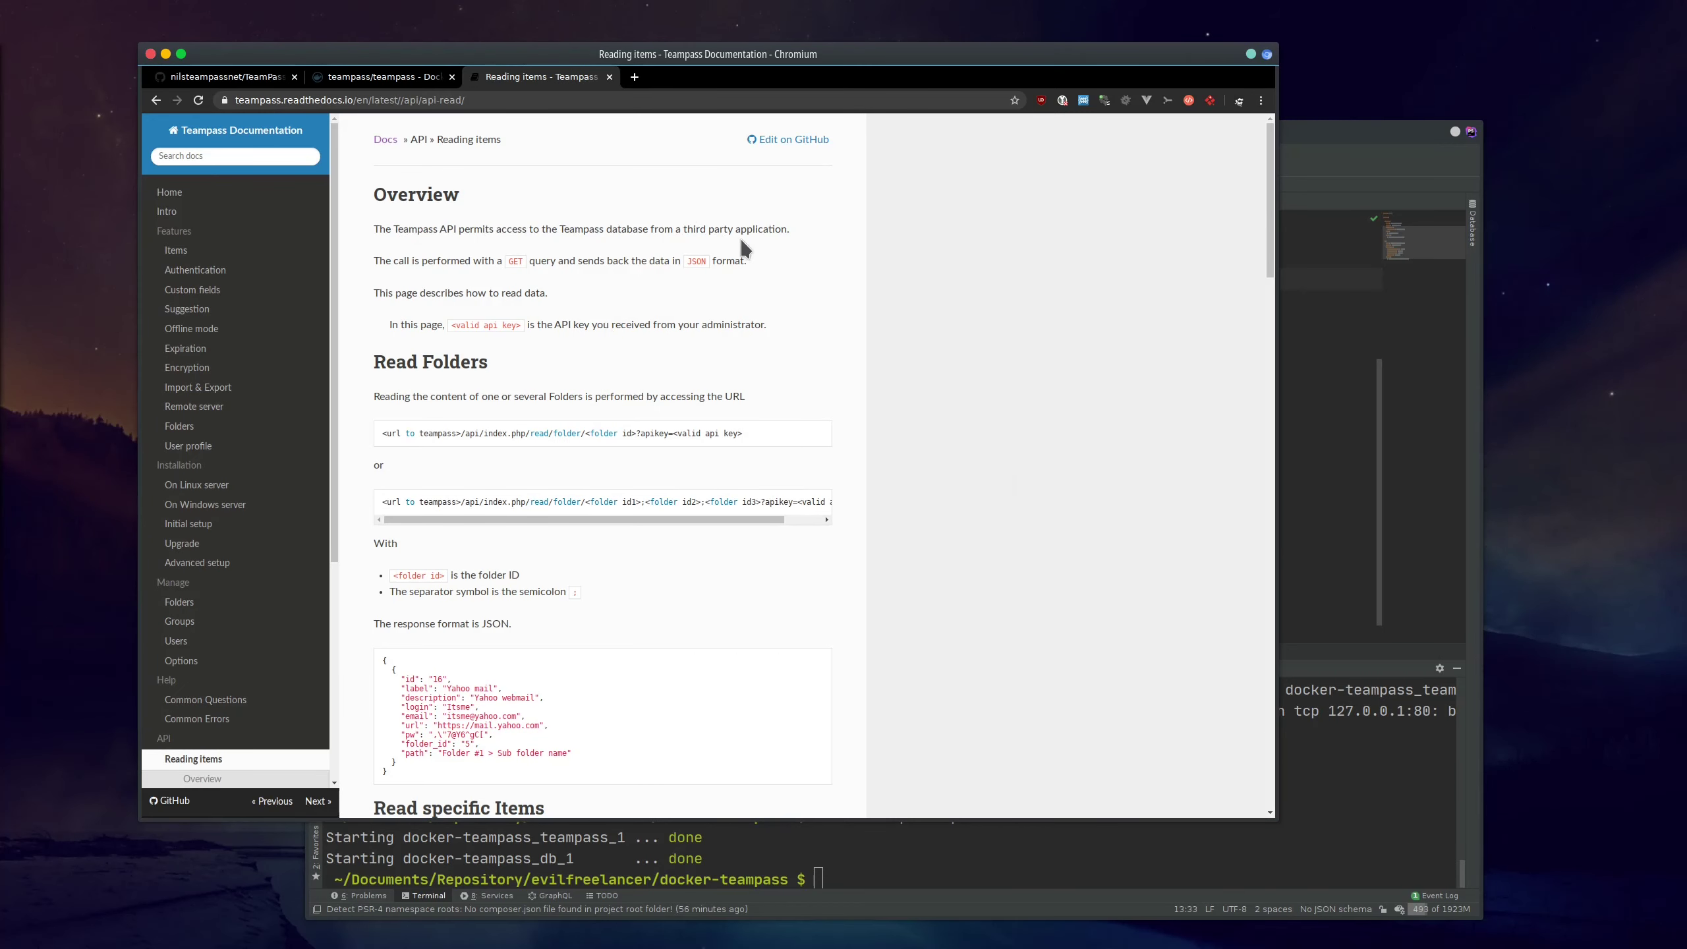
pyautogui.scroll(-3, 972, 400)
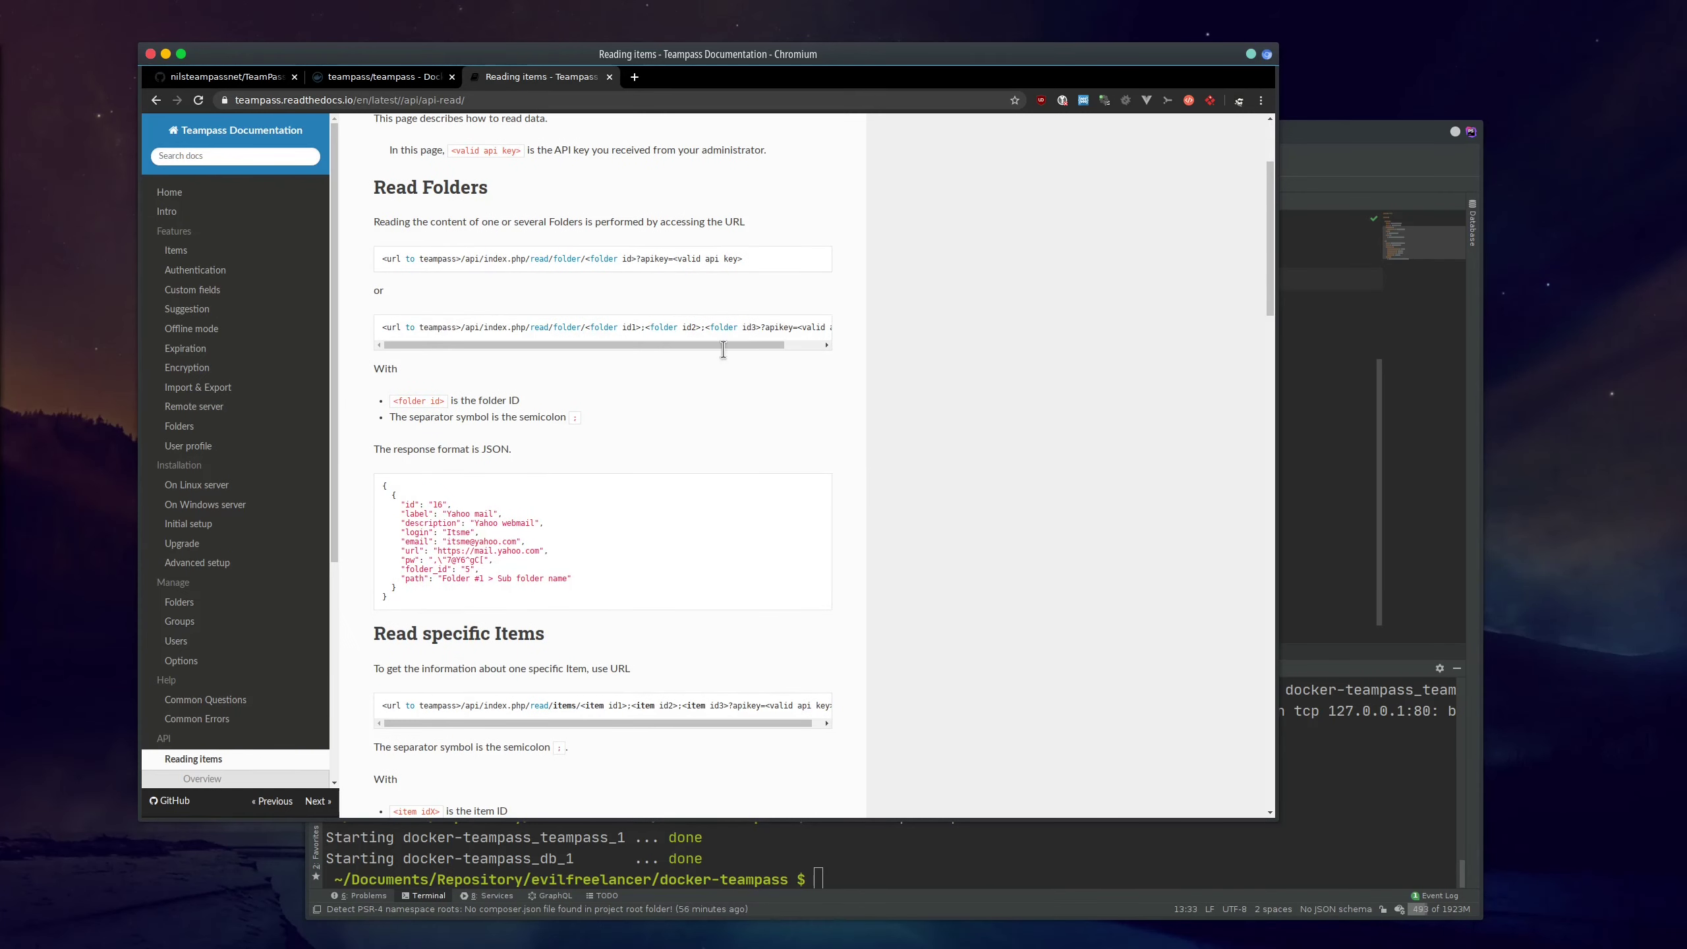
pyautogui.scroll(-2, 690, 539)
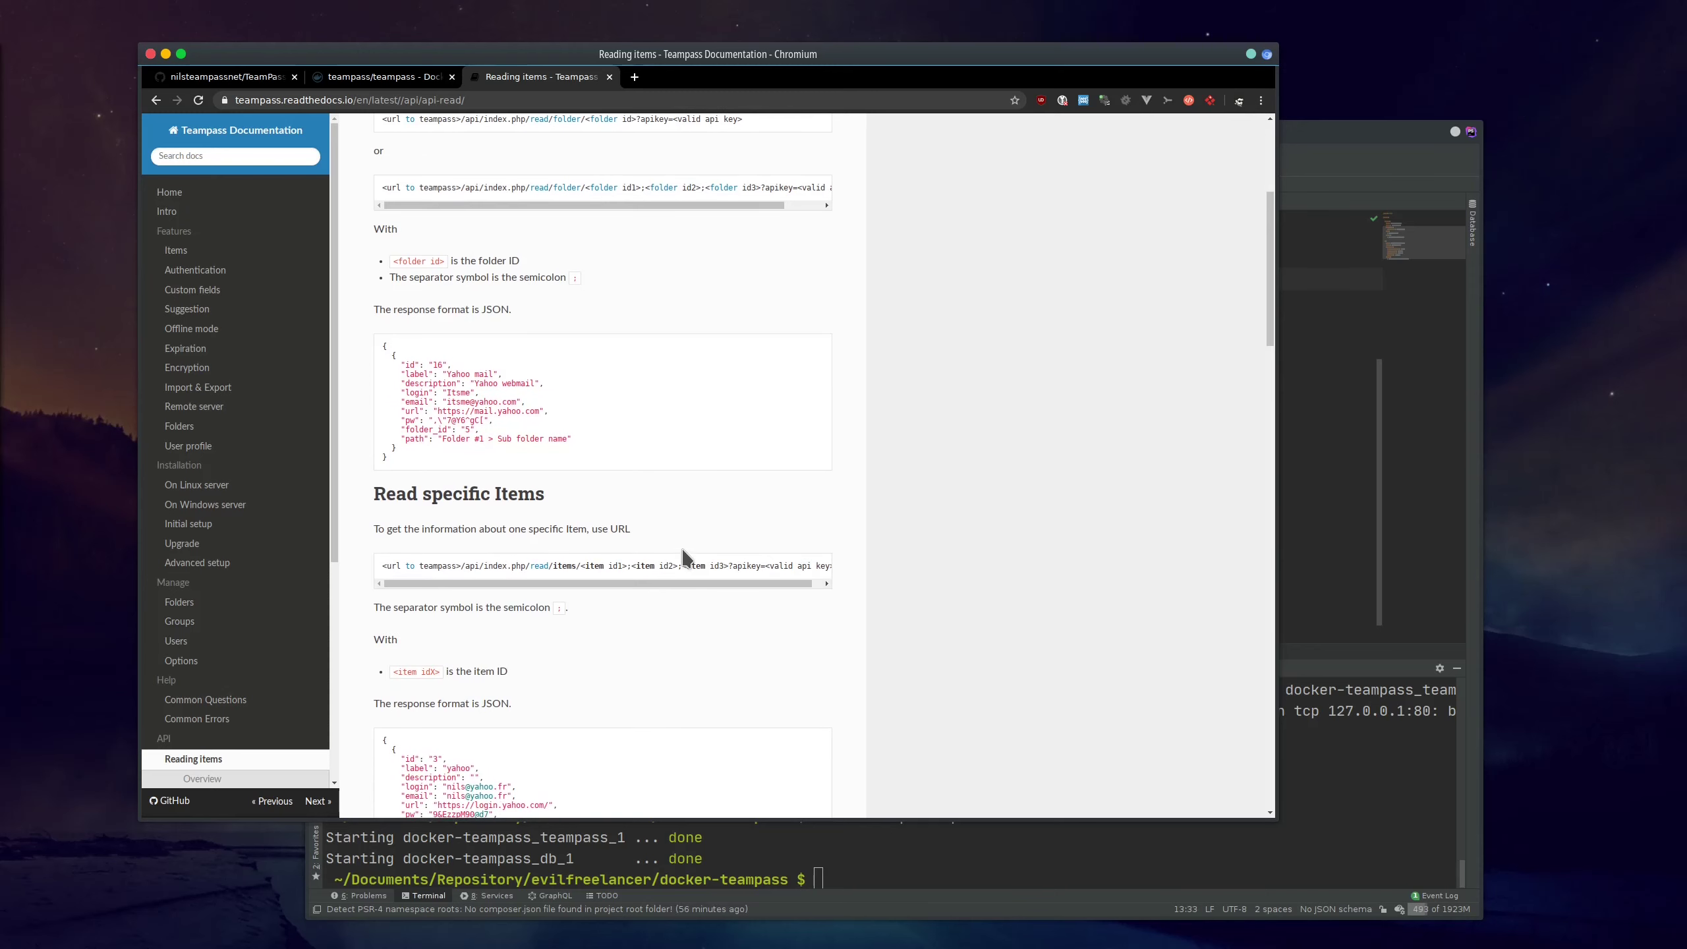
pyautogui.scroll(-4, 856, 587)
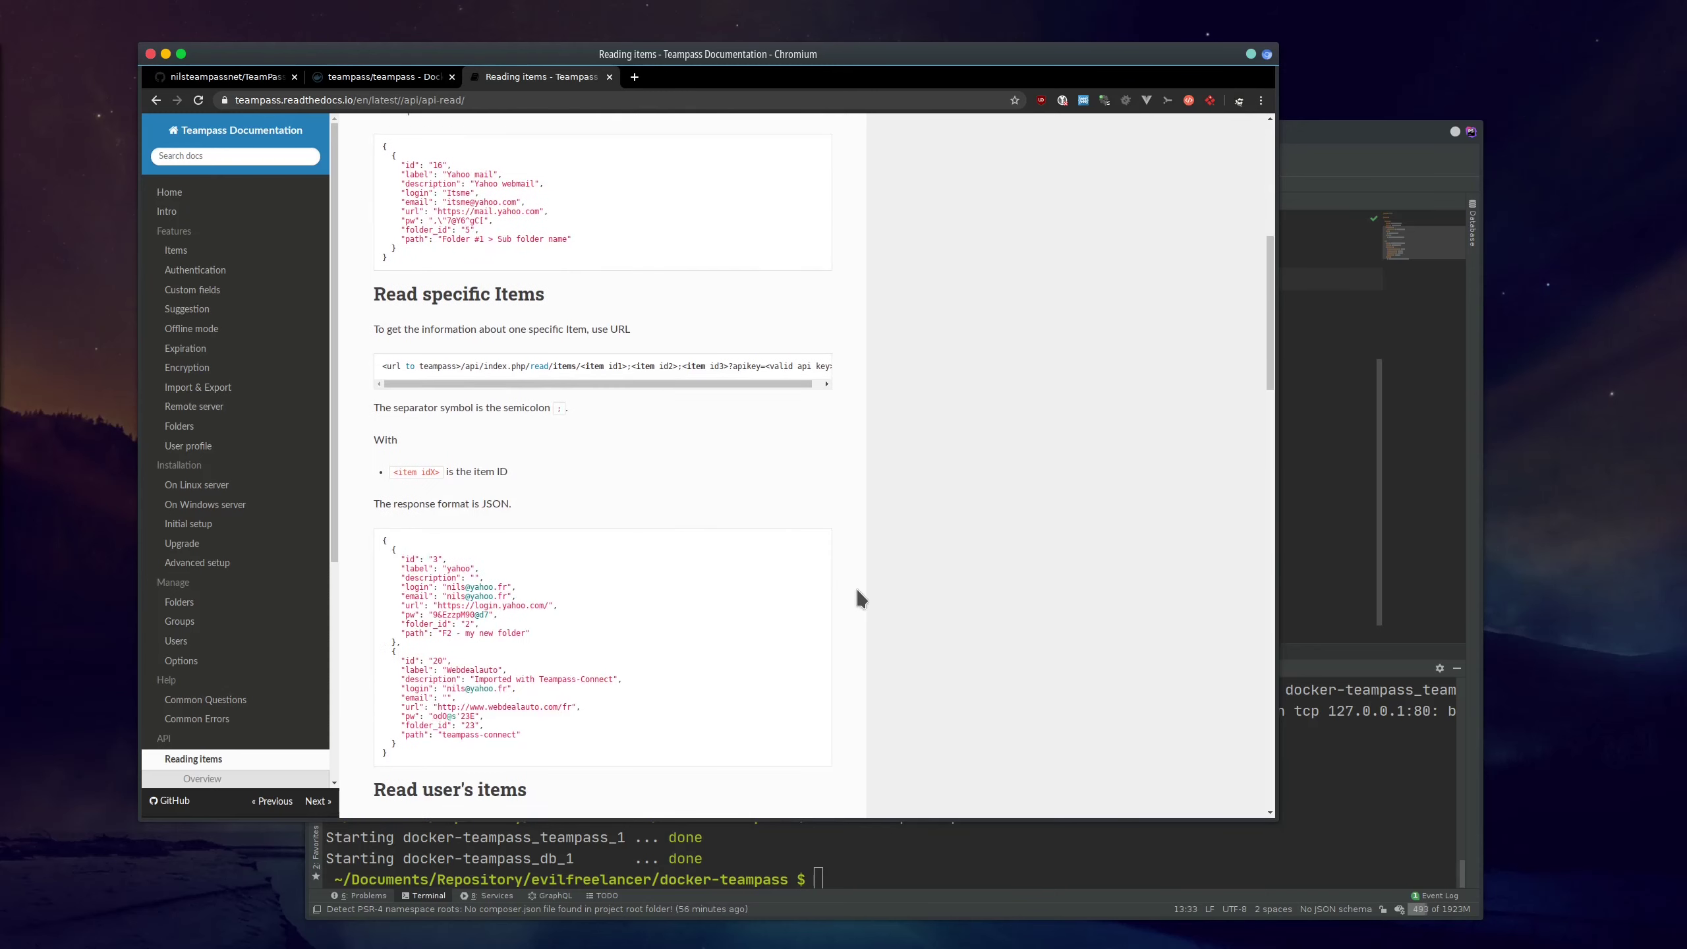
pyautogui.scroll(-4, 856, 590)
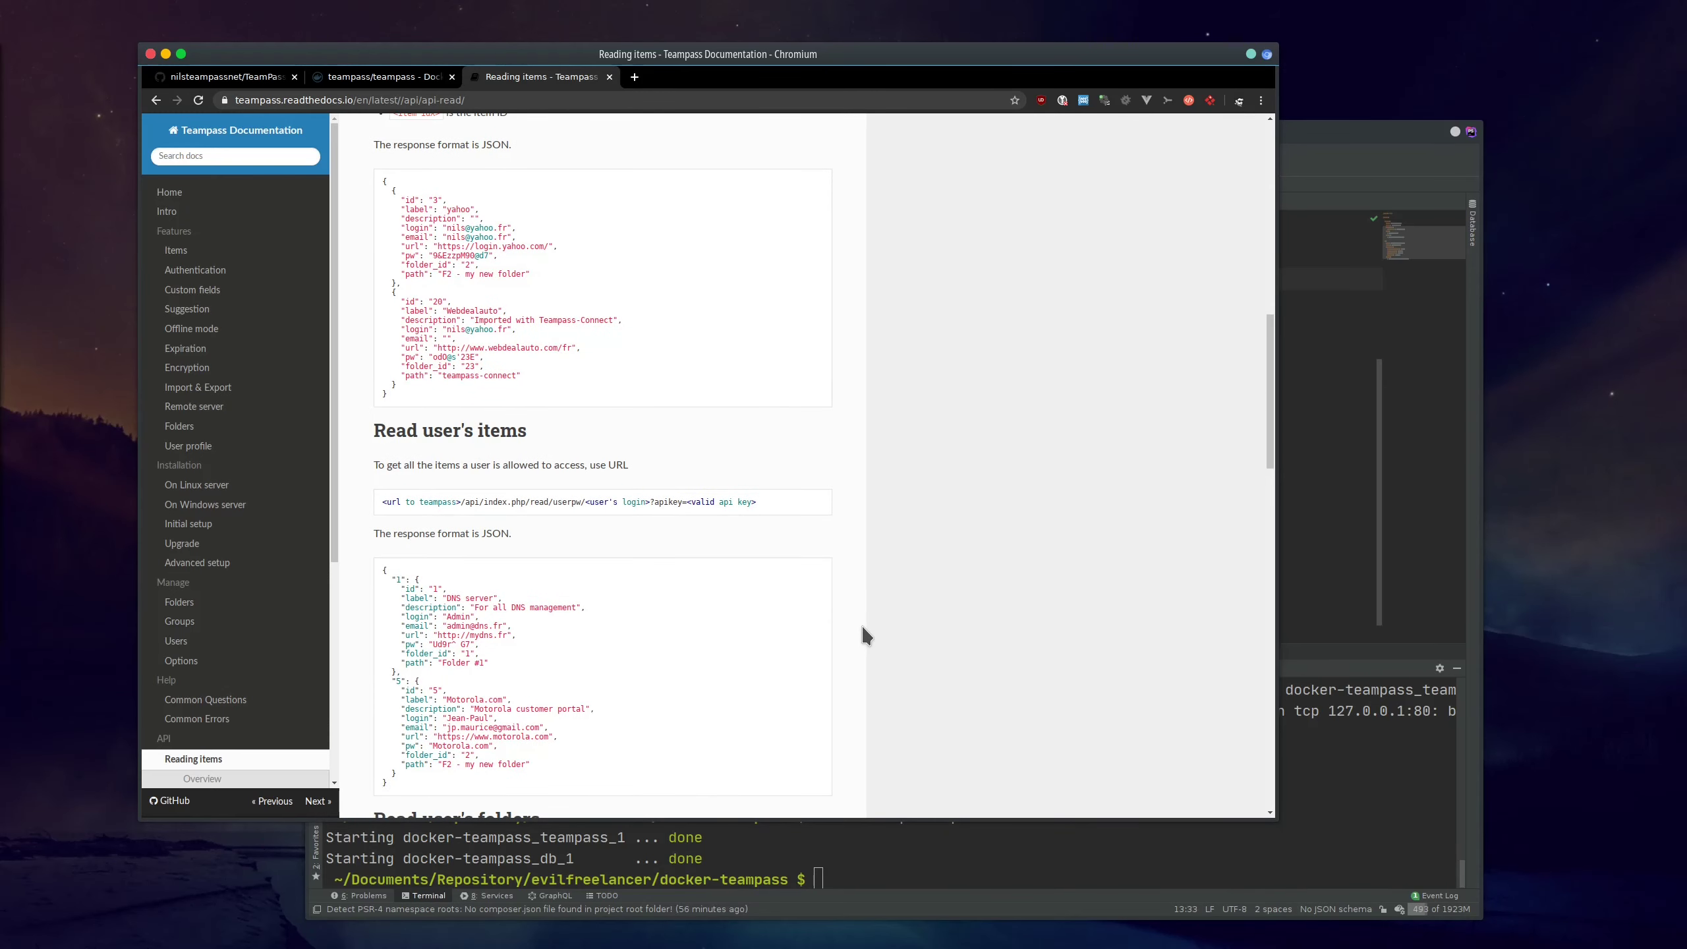
pyautogui.moveTo(806, 498); pyautogui.dragTo(382, 503)
pyautogui.click(795, 480)
pyautogui.scroll(-7, 799, 481)
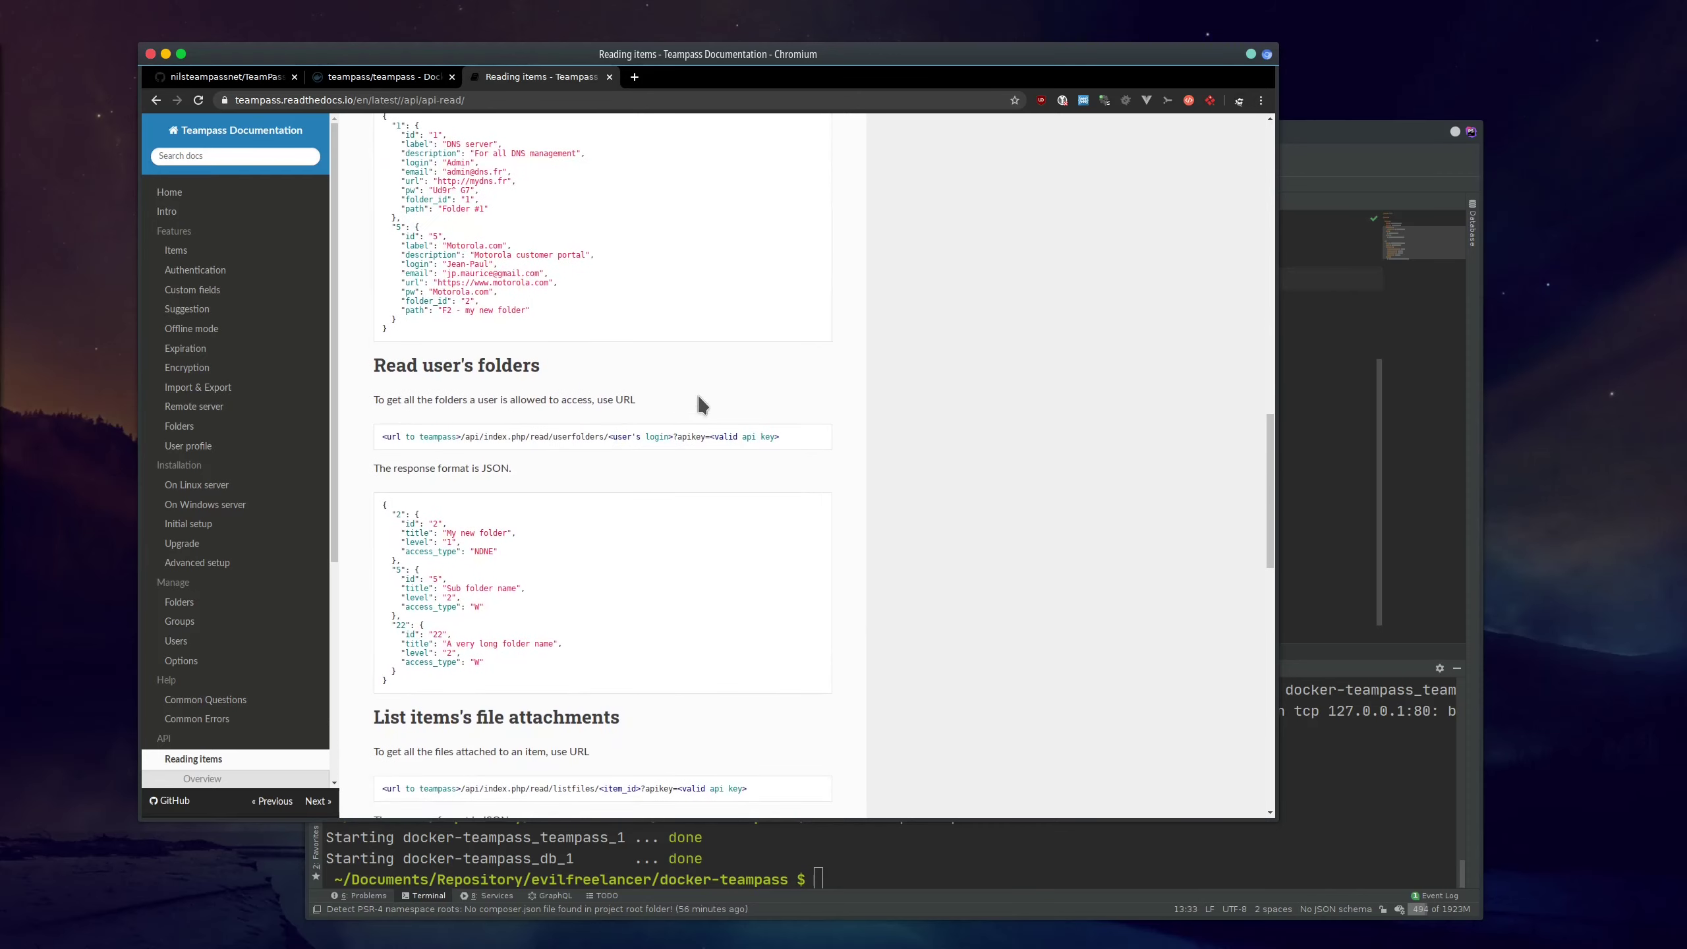
pyautogui.moveTo(805, 446); pyautogui.dragTo(401, 444)
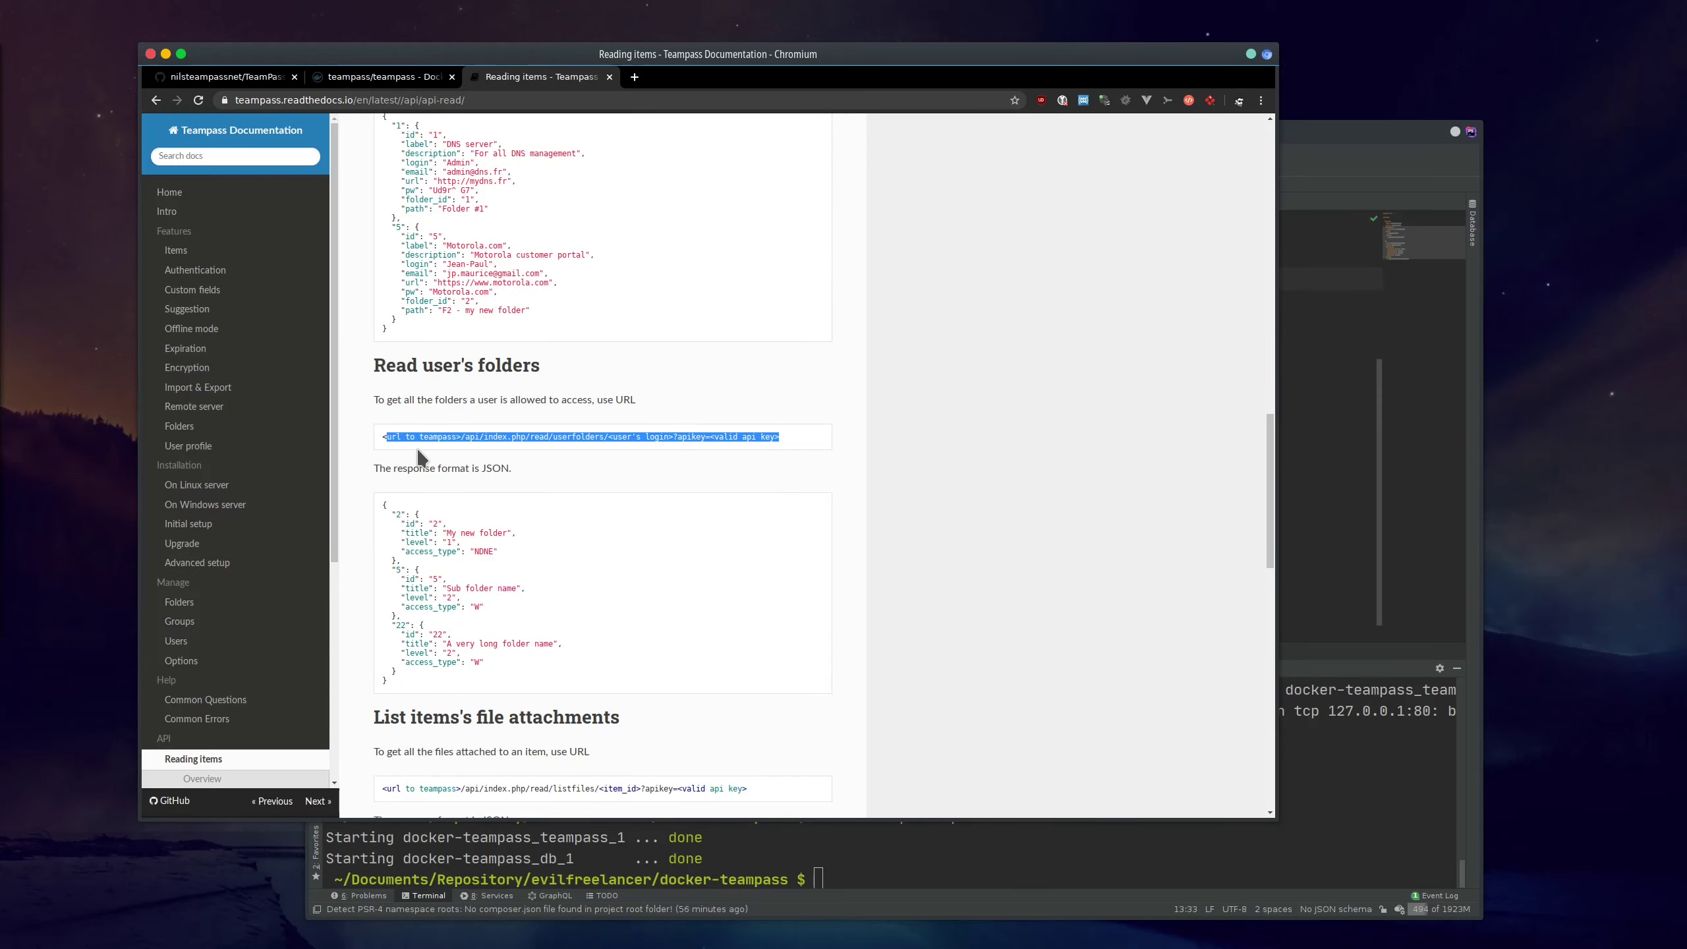
pyautogui.click(809, 495)
# Highlight the "2" key in the folders JSON, then read on to Find items.
pyautogui.scroll(-7, 809, 496)
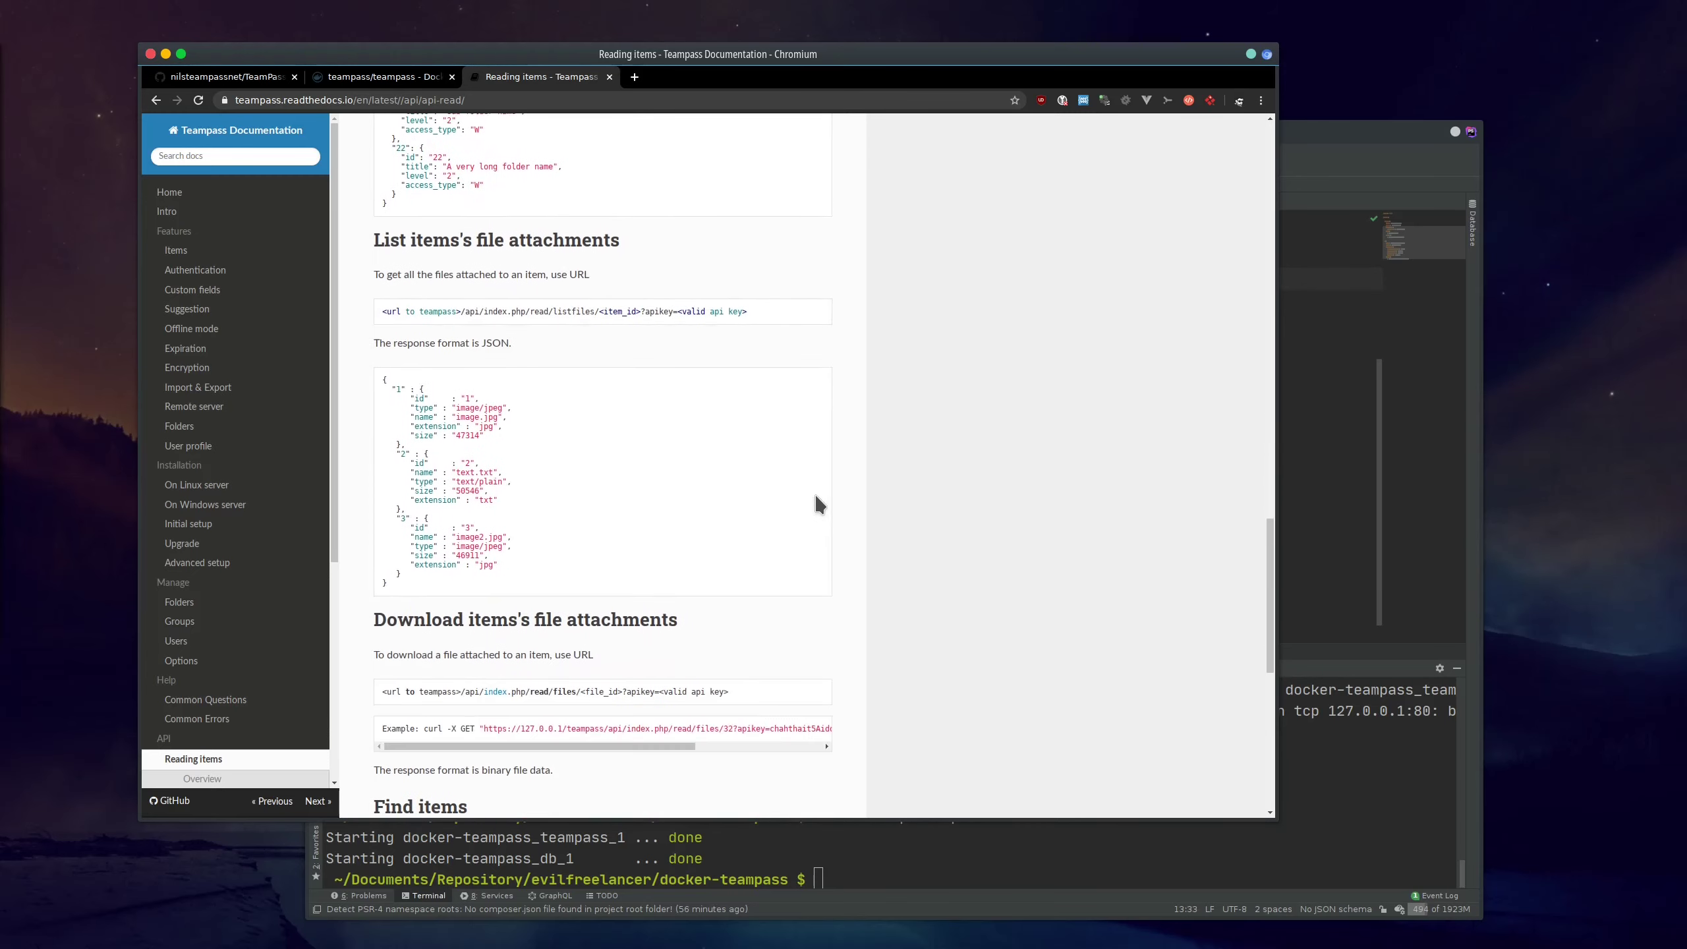
pyautogui.scroll(2, 814, 493)
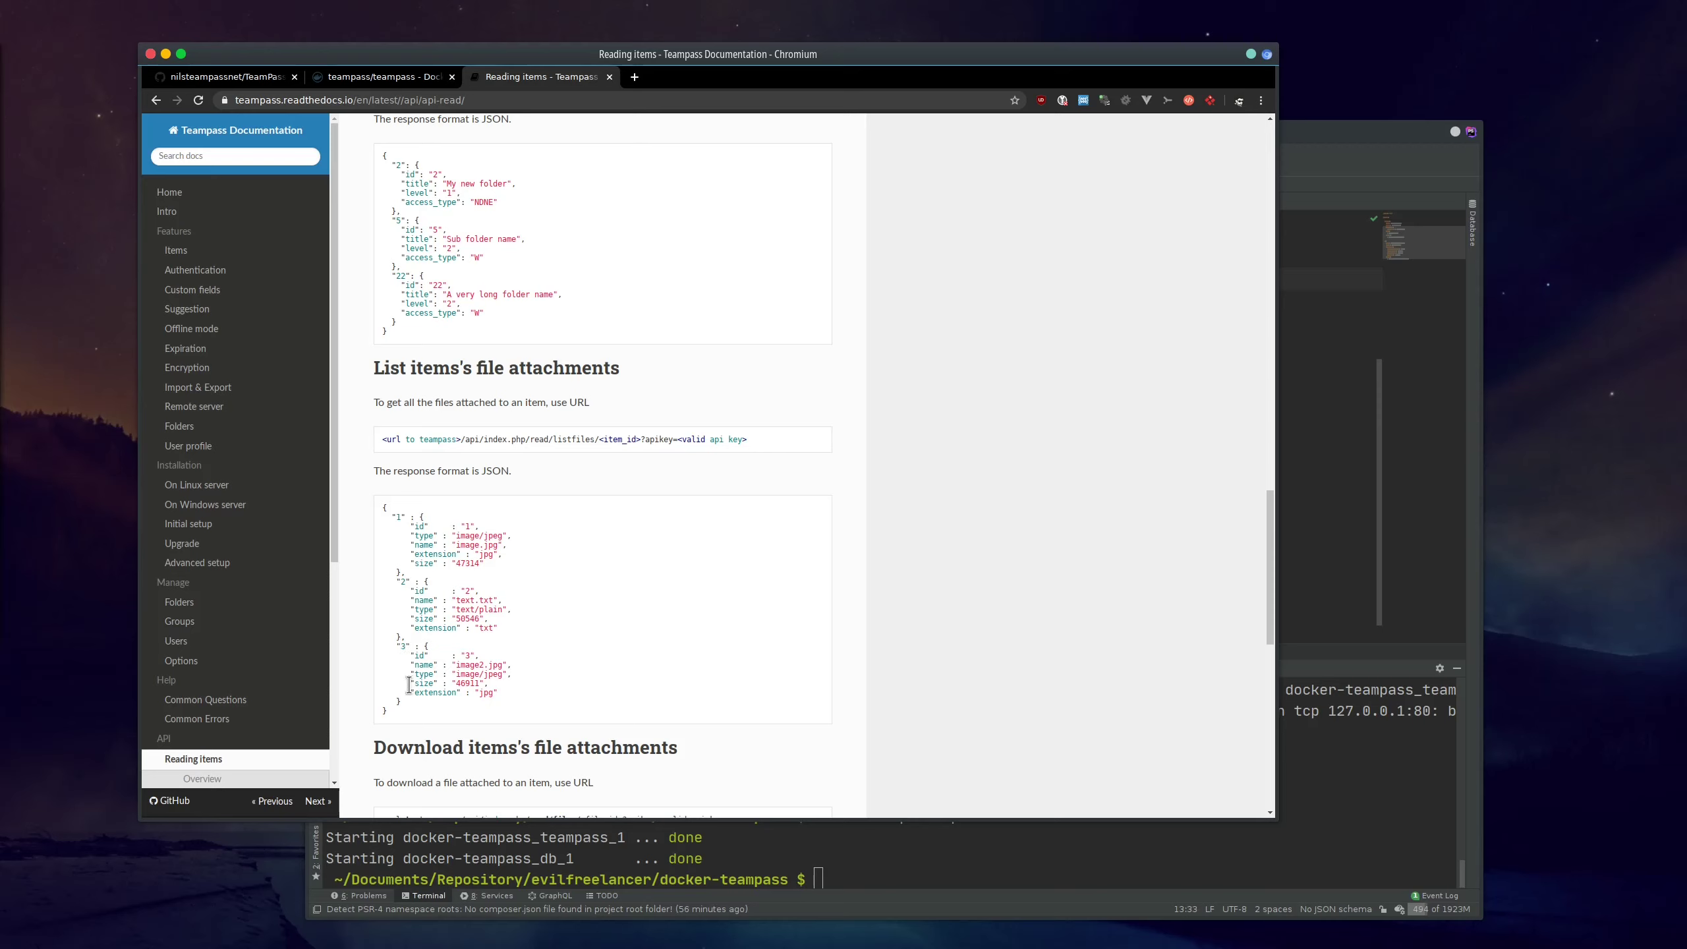
pyautogui.scroll(3, 471, 401)
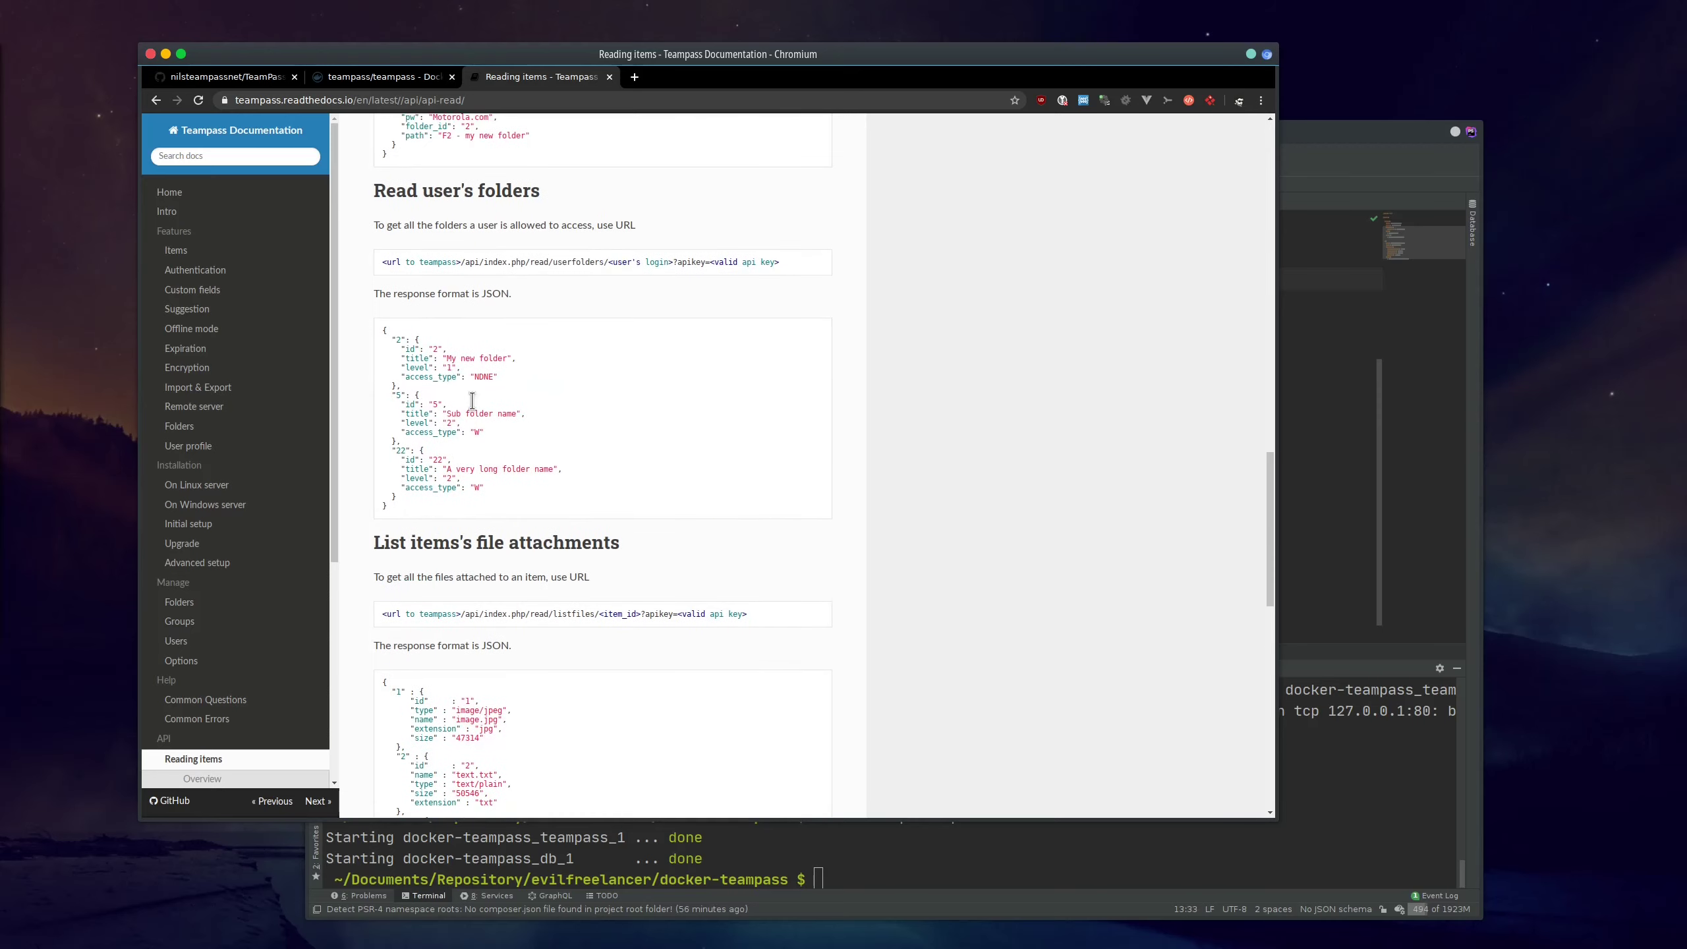
pyautogui.moveTo(392, 340); pyautogui.dragTo(405, 340)
pyautogui.click(392, 391)
pyautogui.moveTo(393, 338); pyautogui.dragTo(408, 339)
pyautogui.click(406, 353)
pyautogui.moveTo(391, 339); pyautogui.dragTo(414, 339)
pyautogui.scroll(-9, 411, 355)
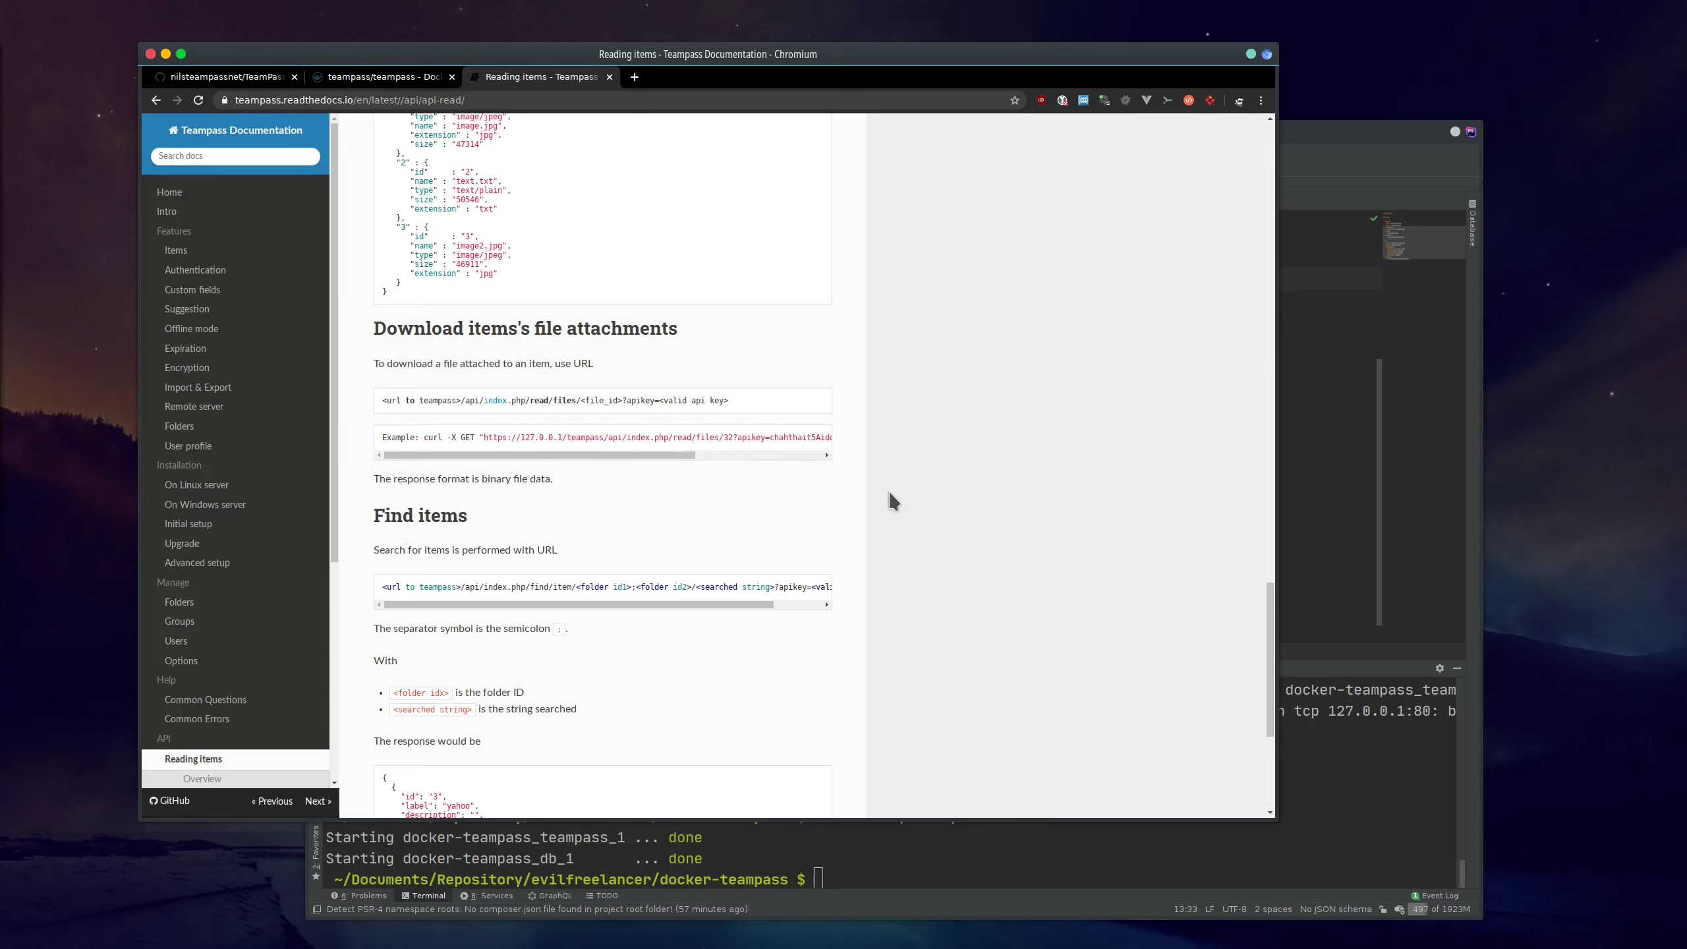
pyautogui.scroll(-5, 891, 491)
# Skim the Writing items page, then open Miscellaneous and the Teampass-Connect Overview page.
pyautogui.click(806, 718)
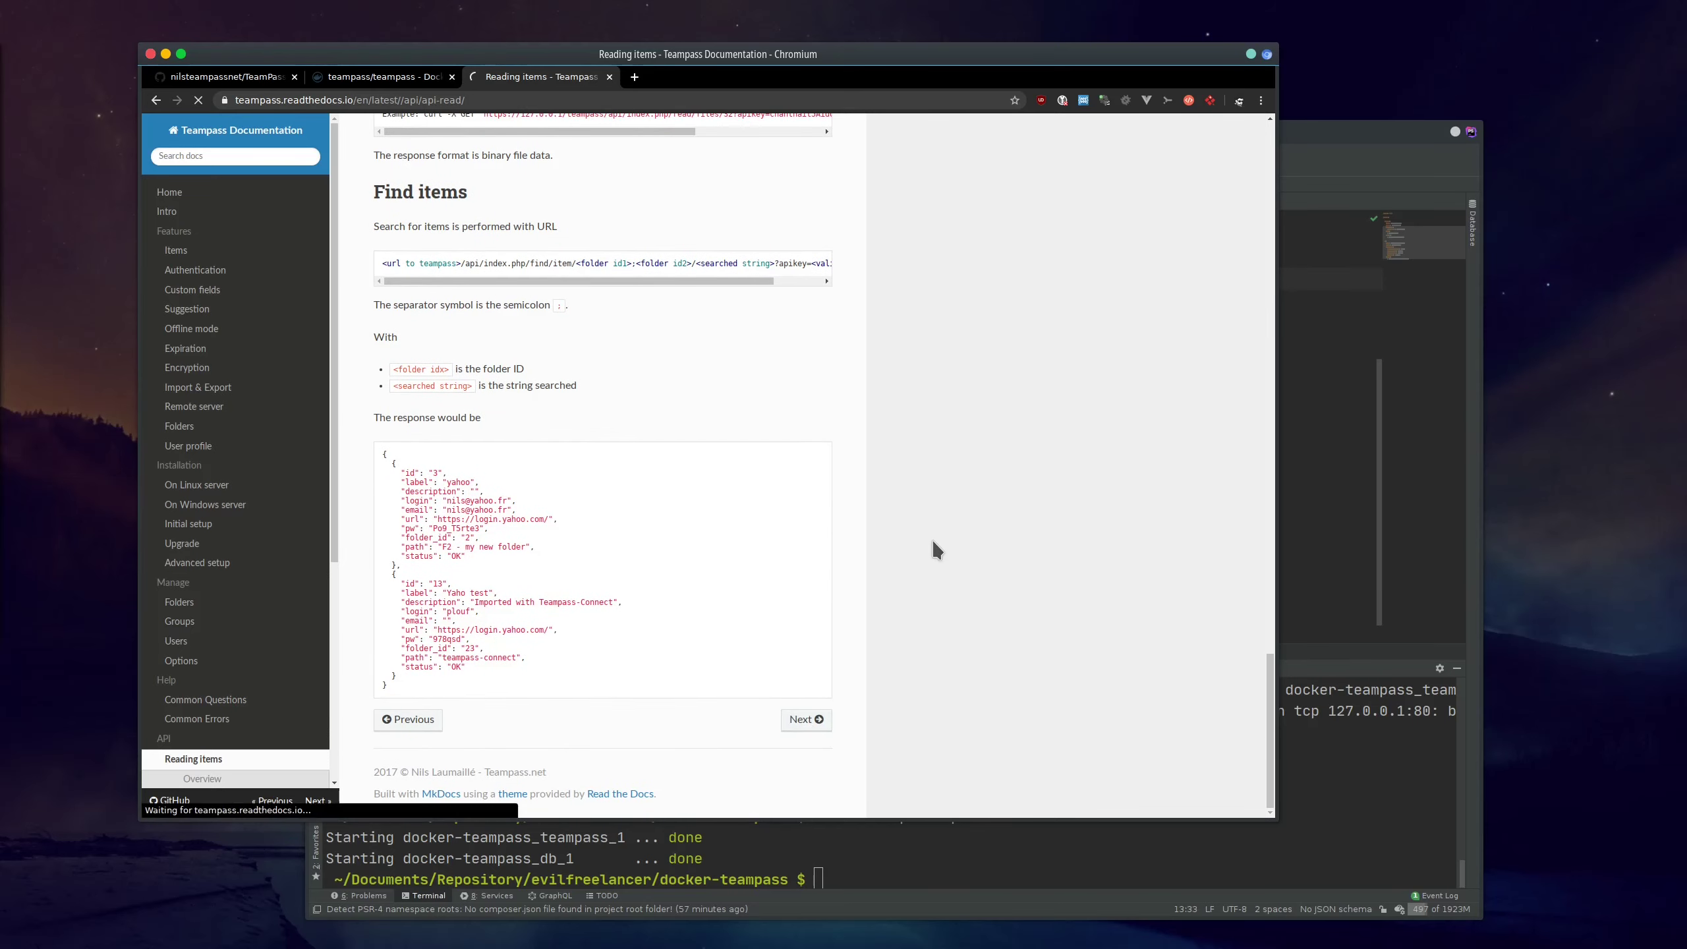
pyautogui.scroll(-5, 569, 577)
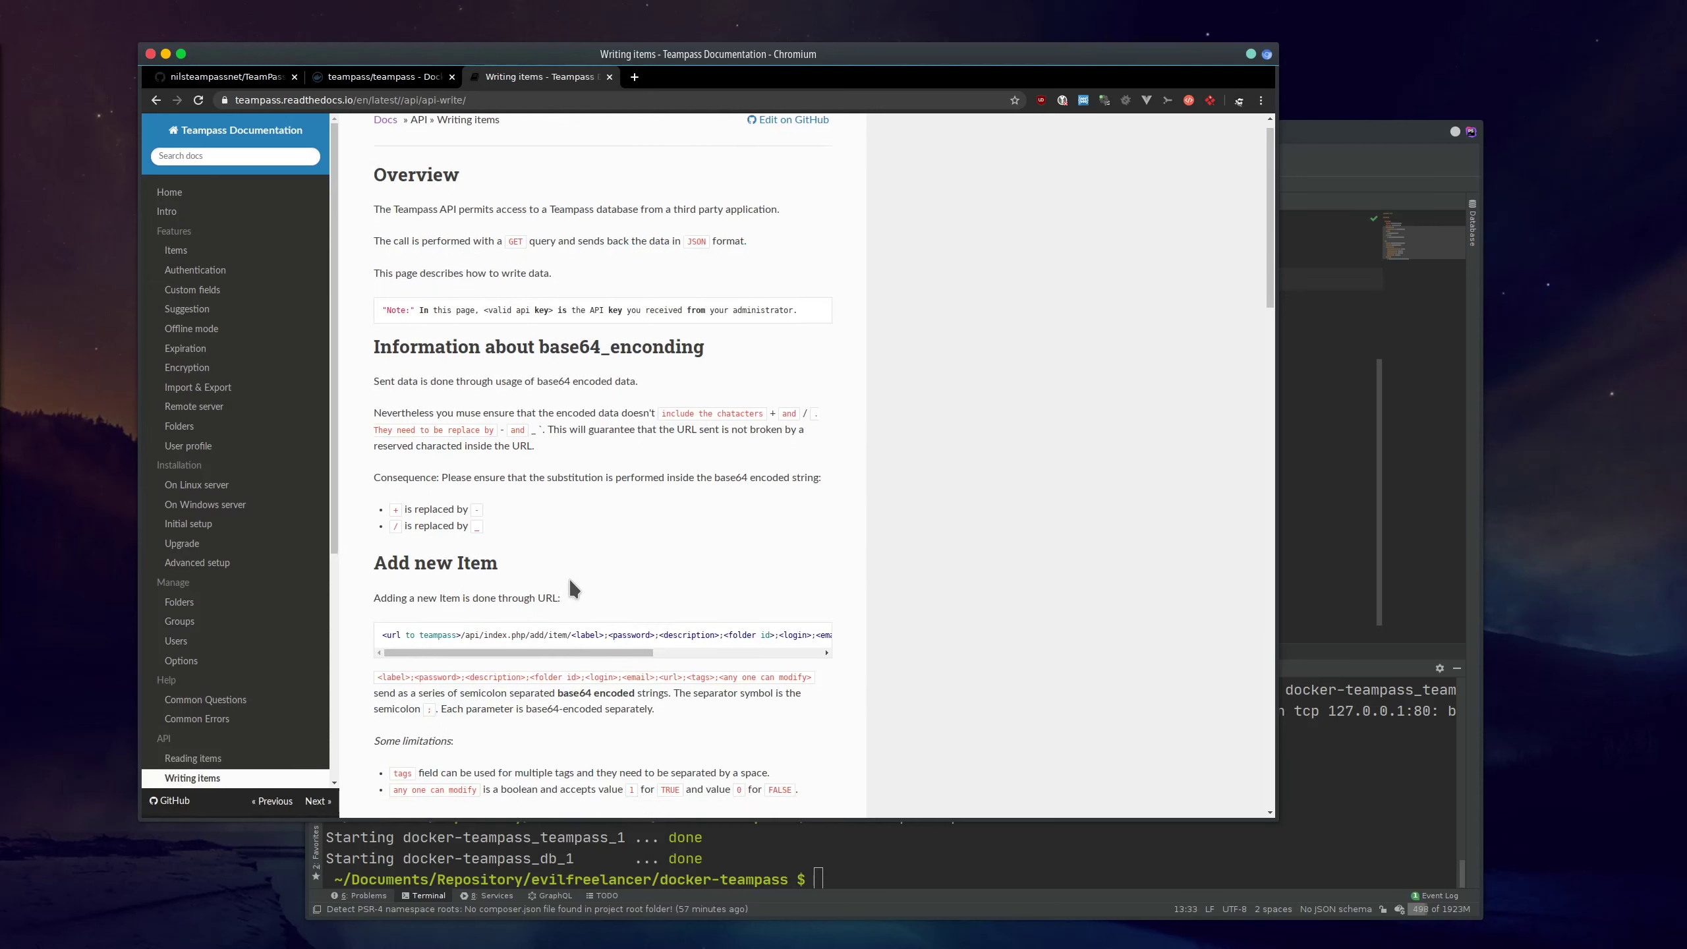
pyautogui.scroll(5, 784, 550)
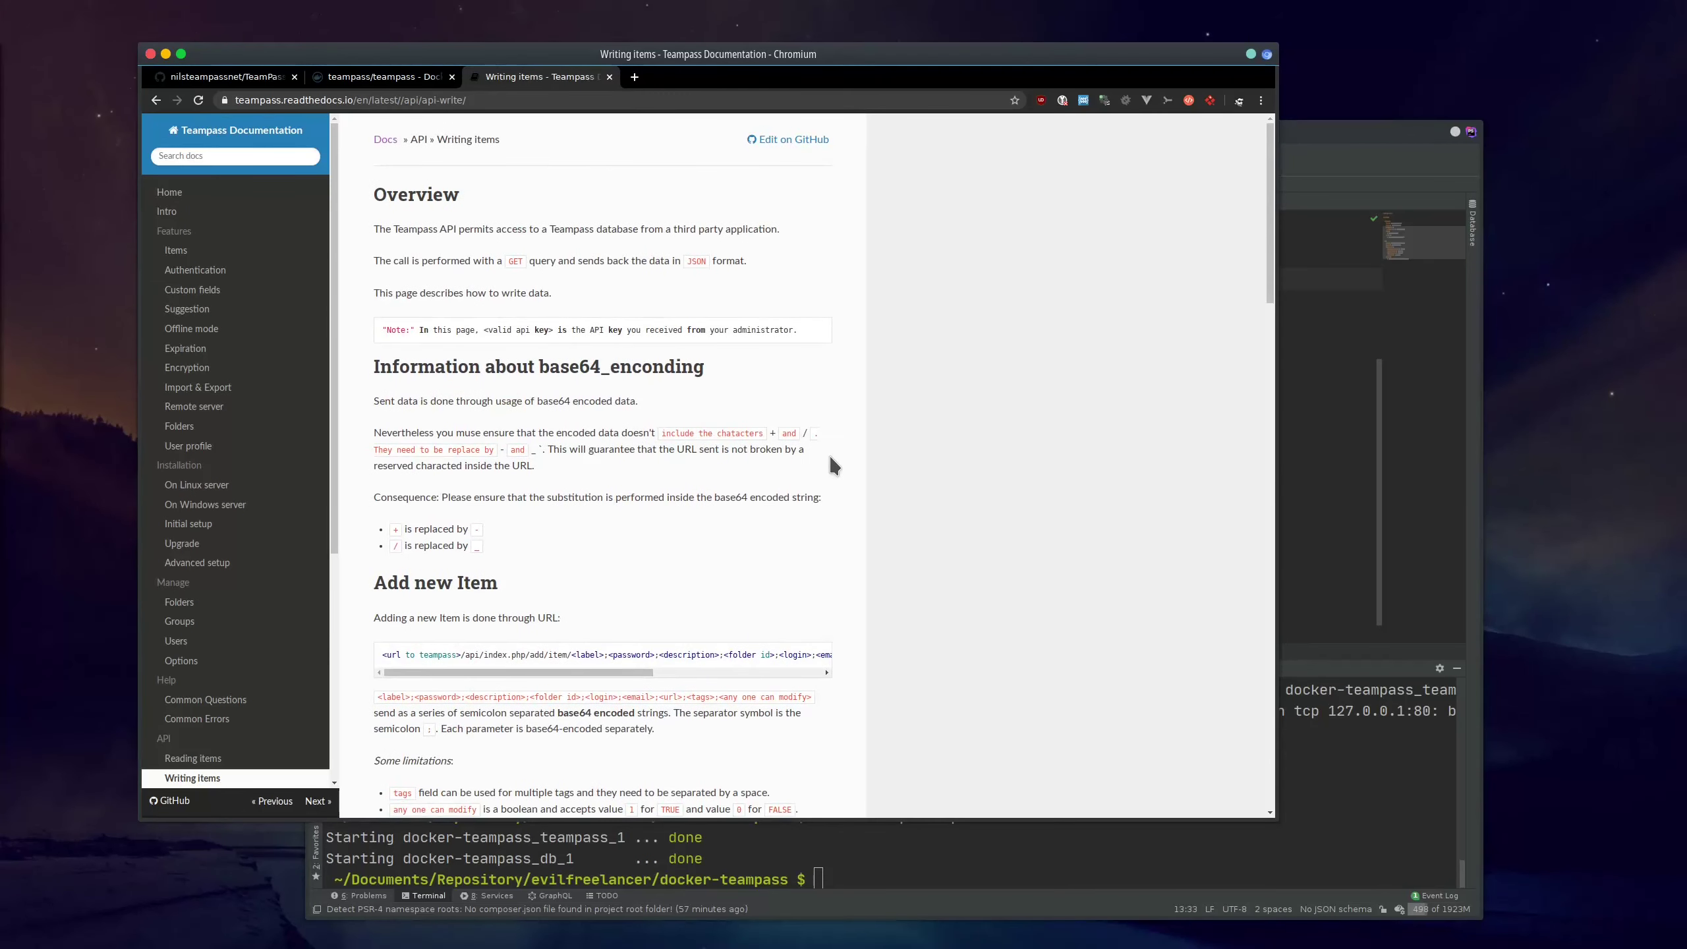
pyautogui.scroll(-4, 654, 414)
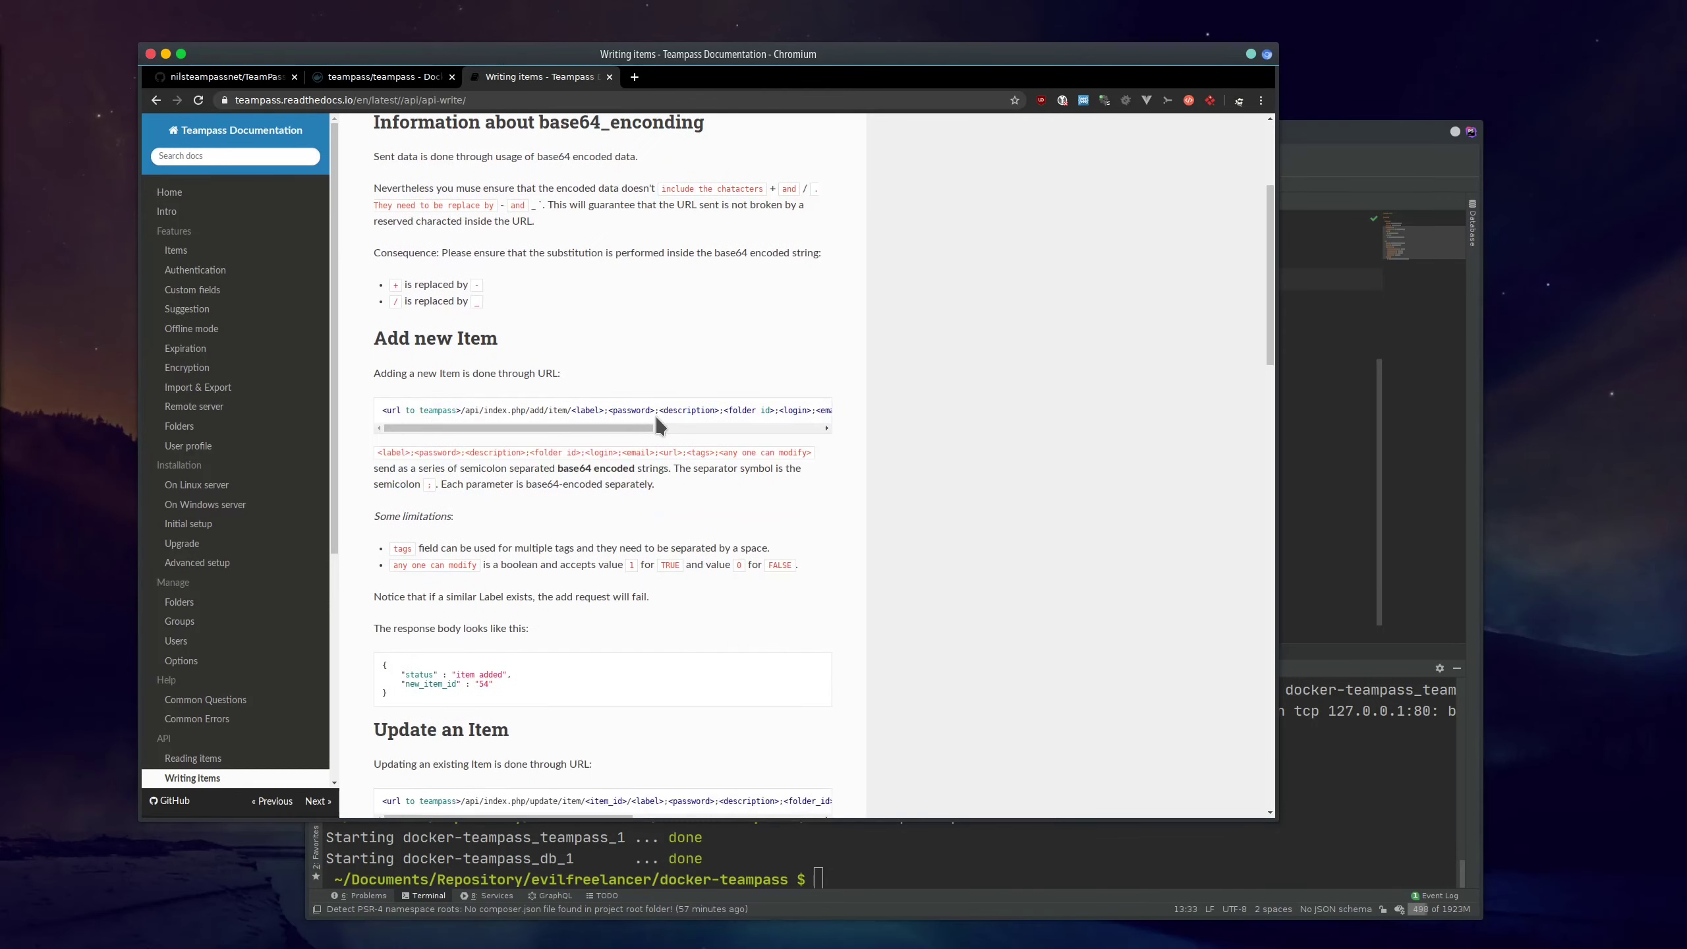
pyautogui.scroll(-8, 655, 414)
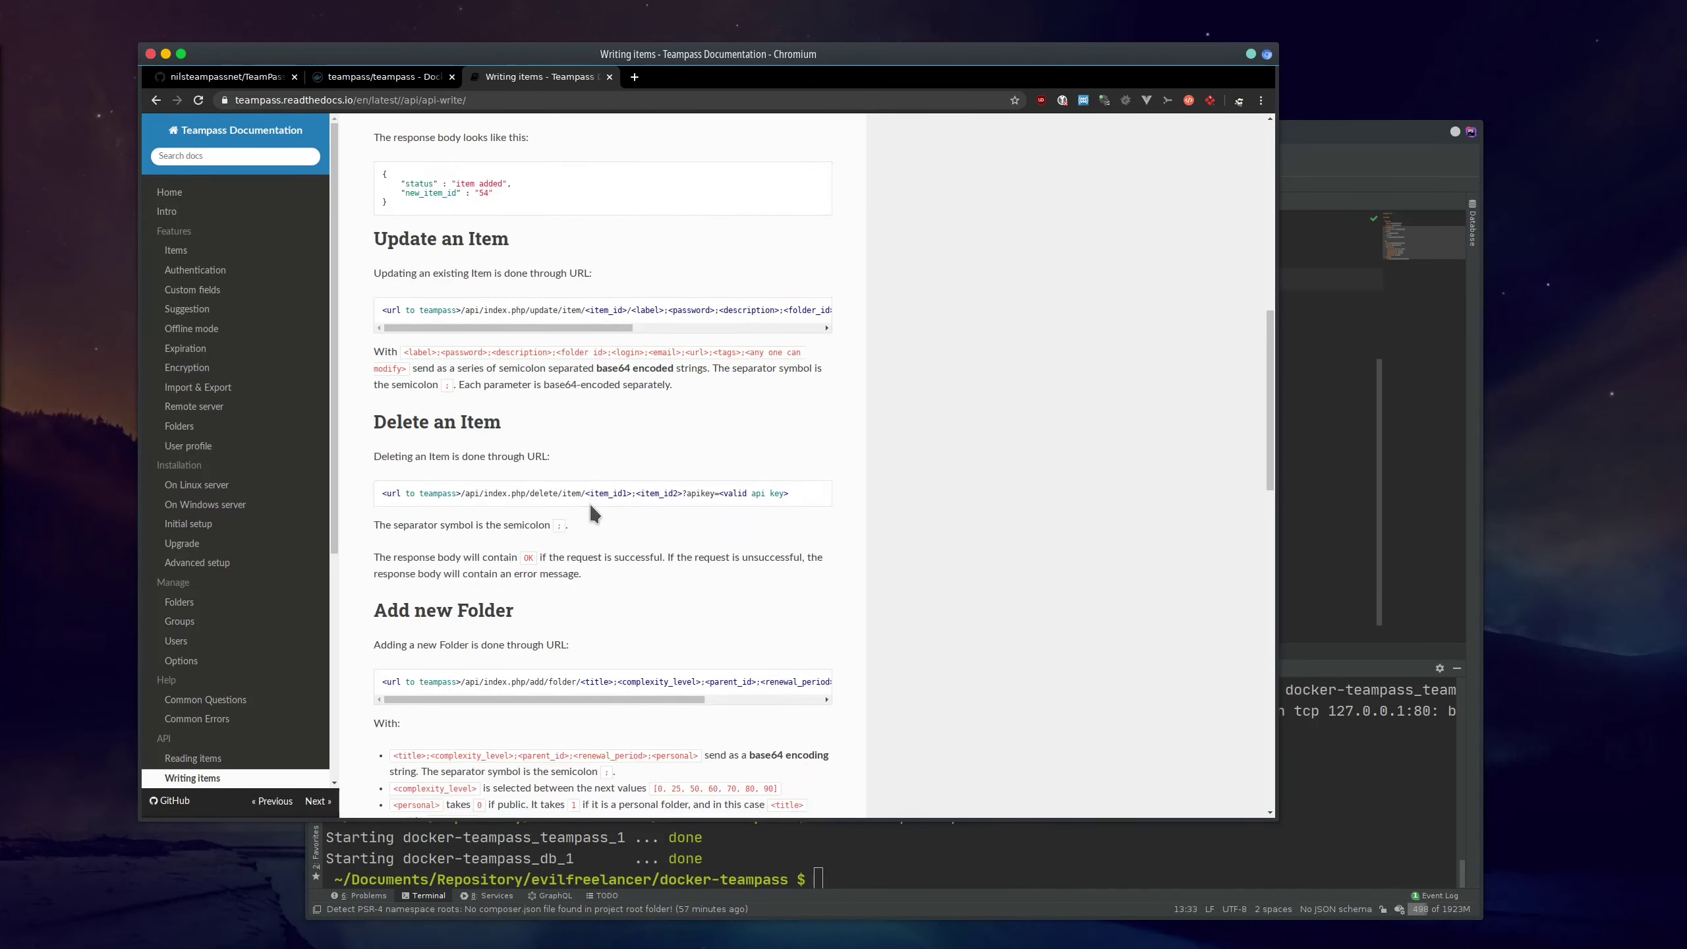
pyautogui.scroll(-20, 589, 502)
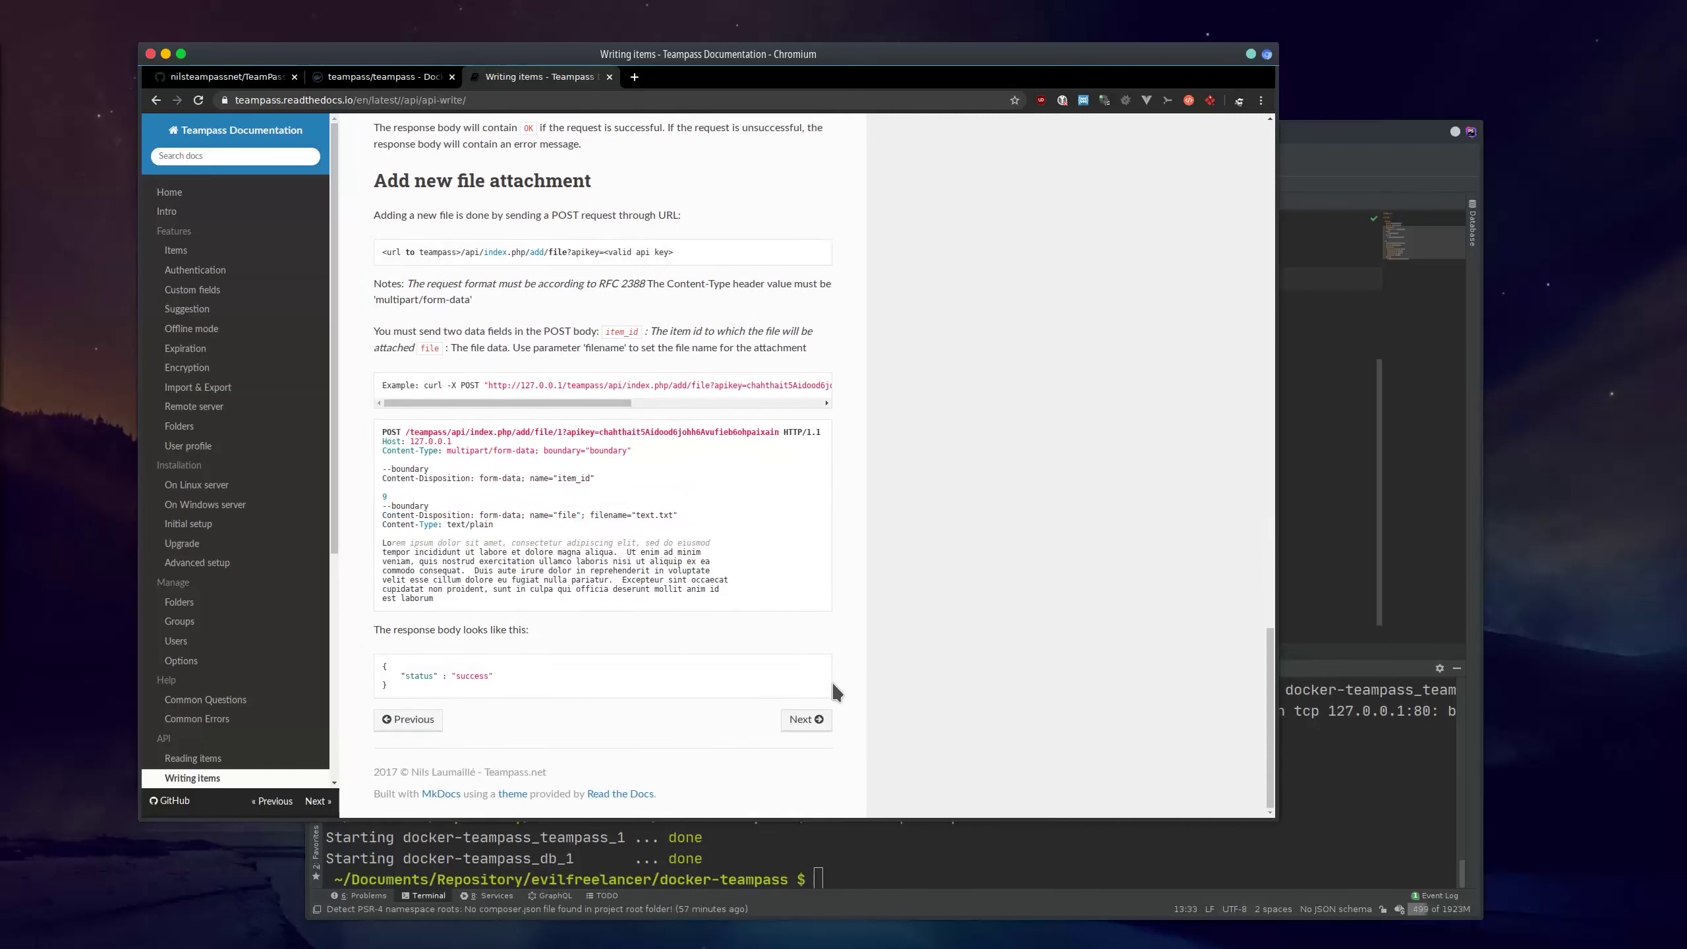
pyautogui.scroll(-3, 288, 649)
pyautogui.click(289, 648)
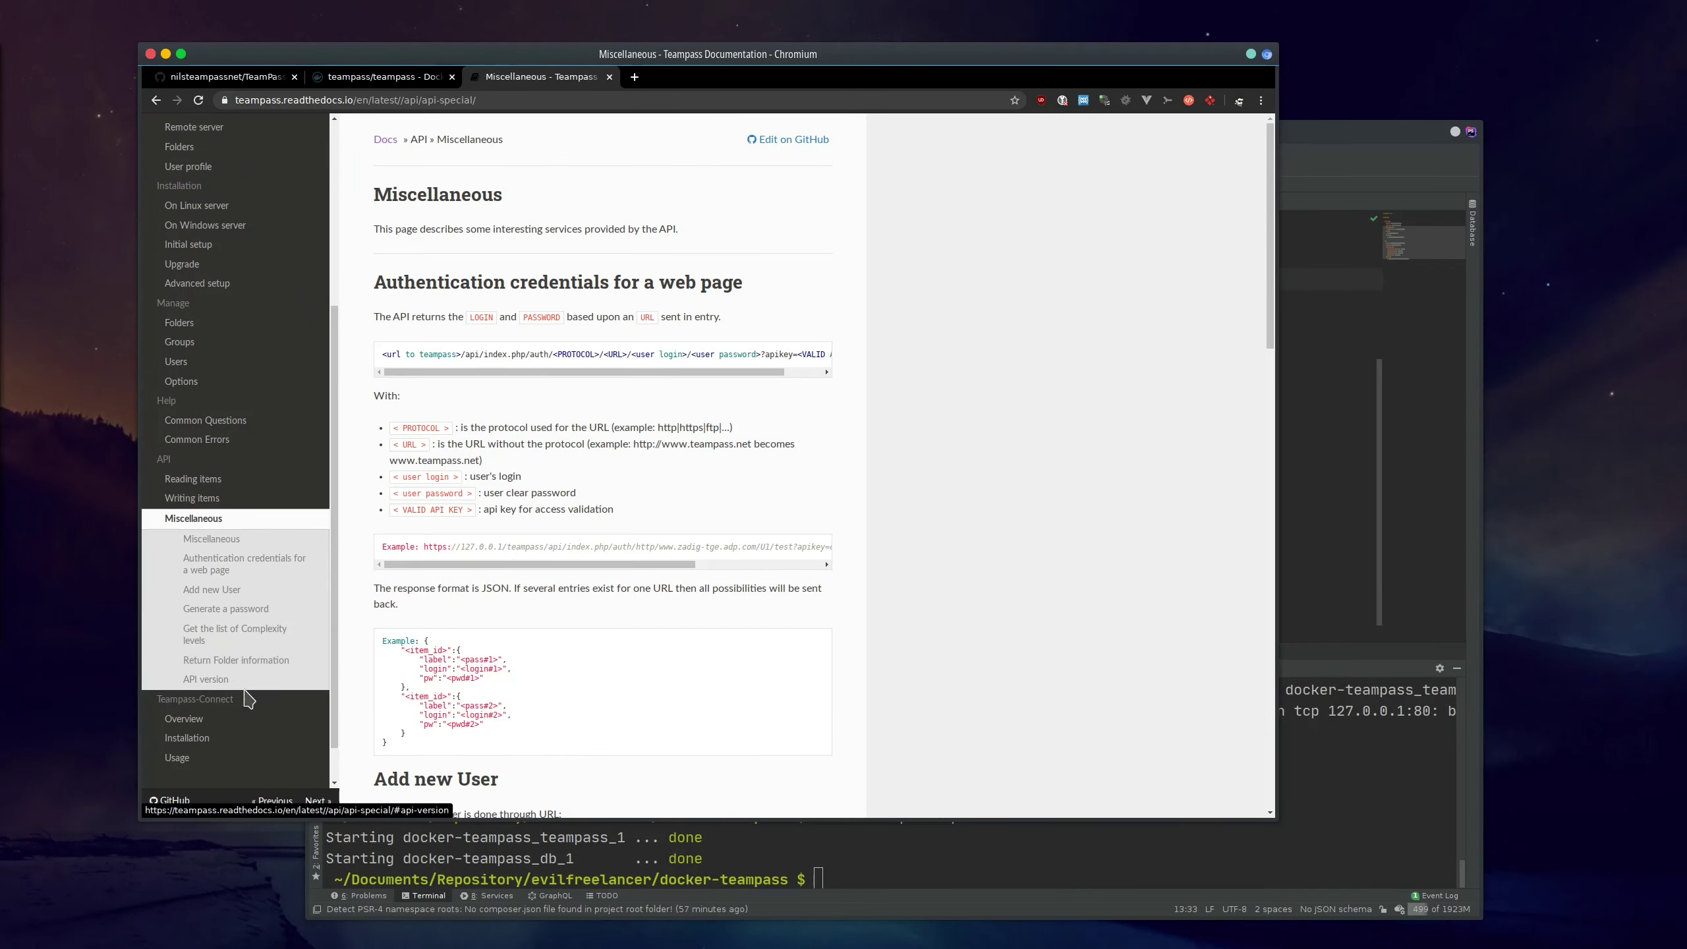
pyautogui.click(226, 682)
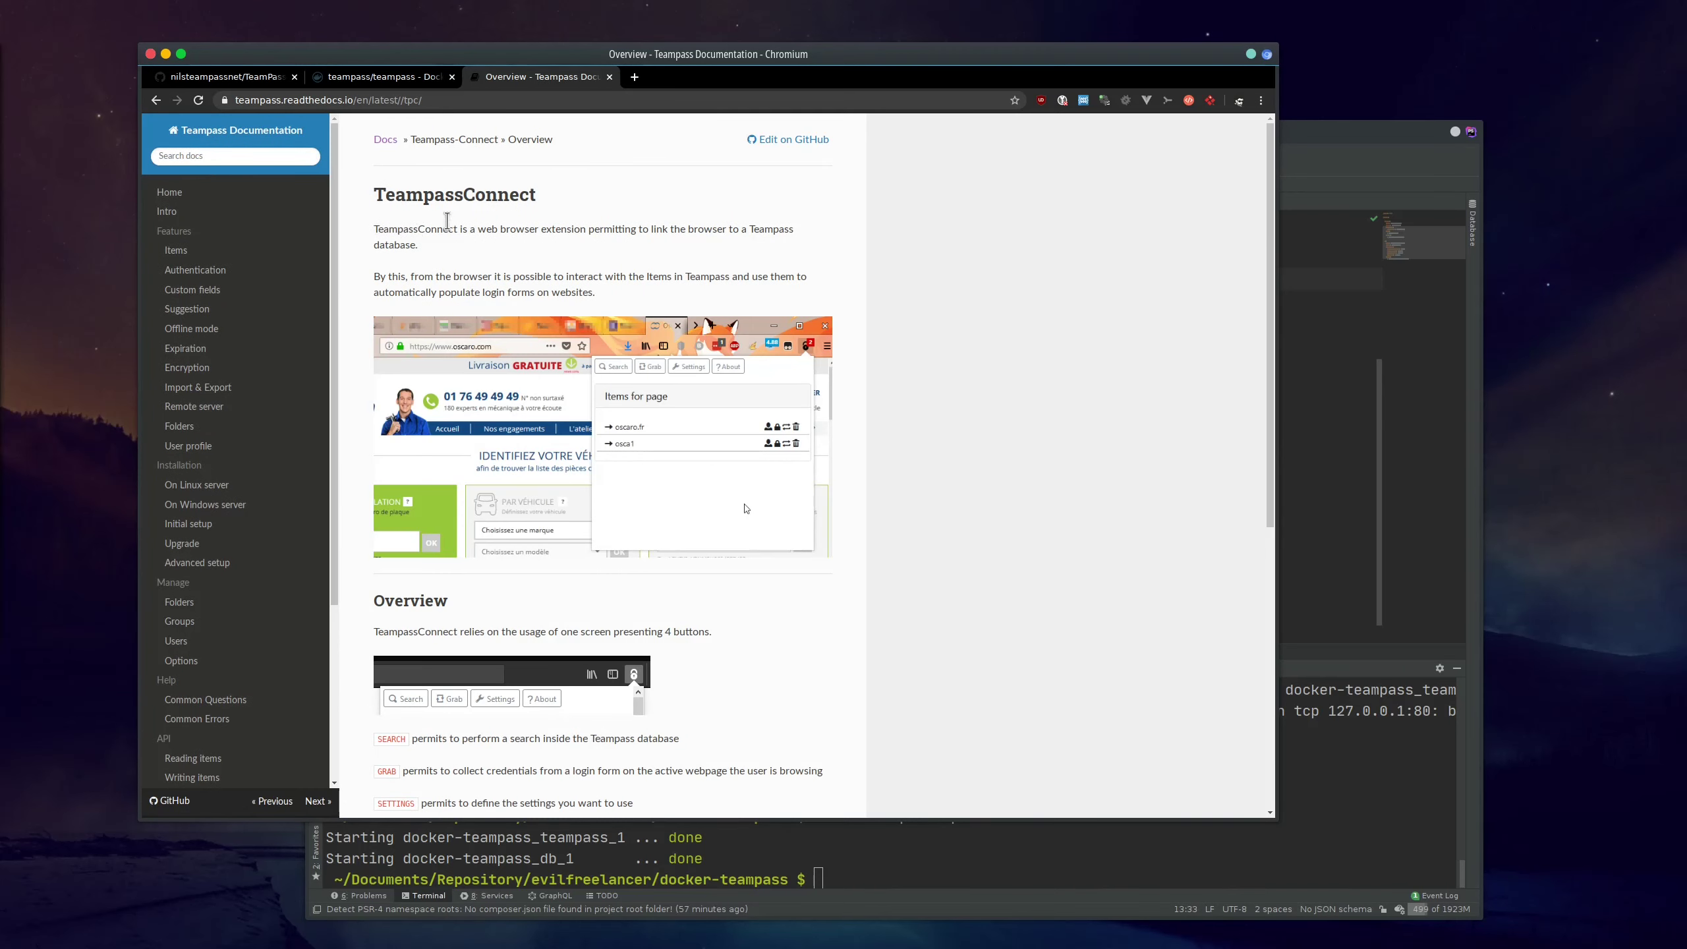
pyautogui.moveTo(735, 257); pyautogui.dragTo(435, 195)
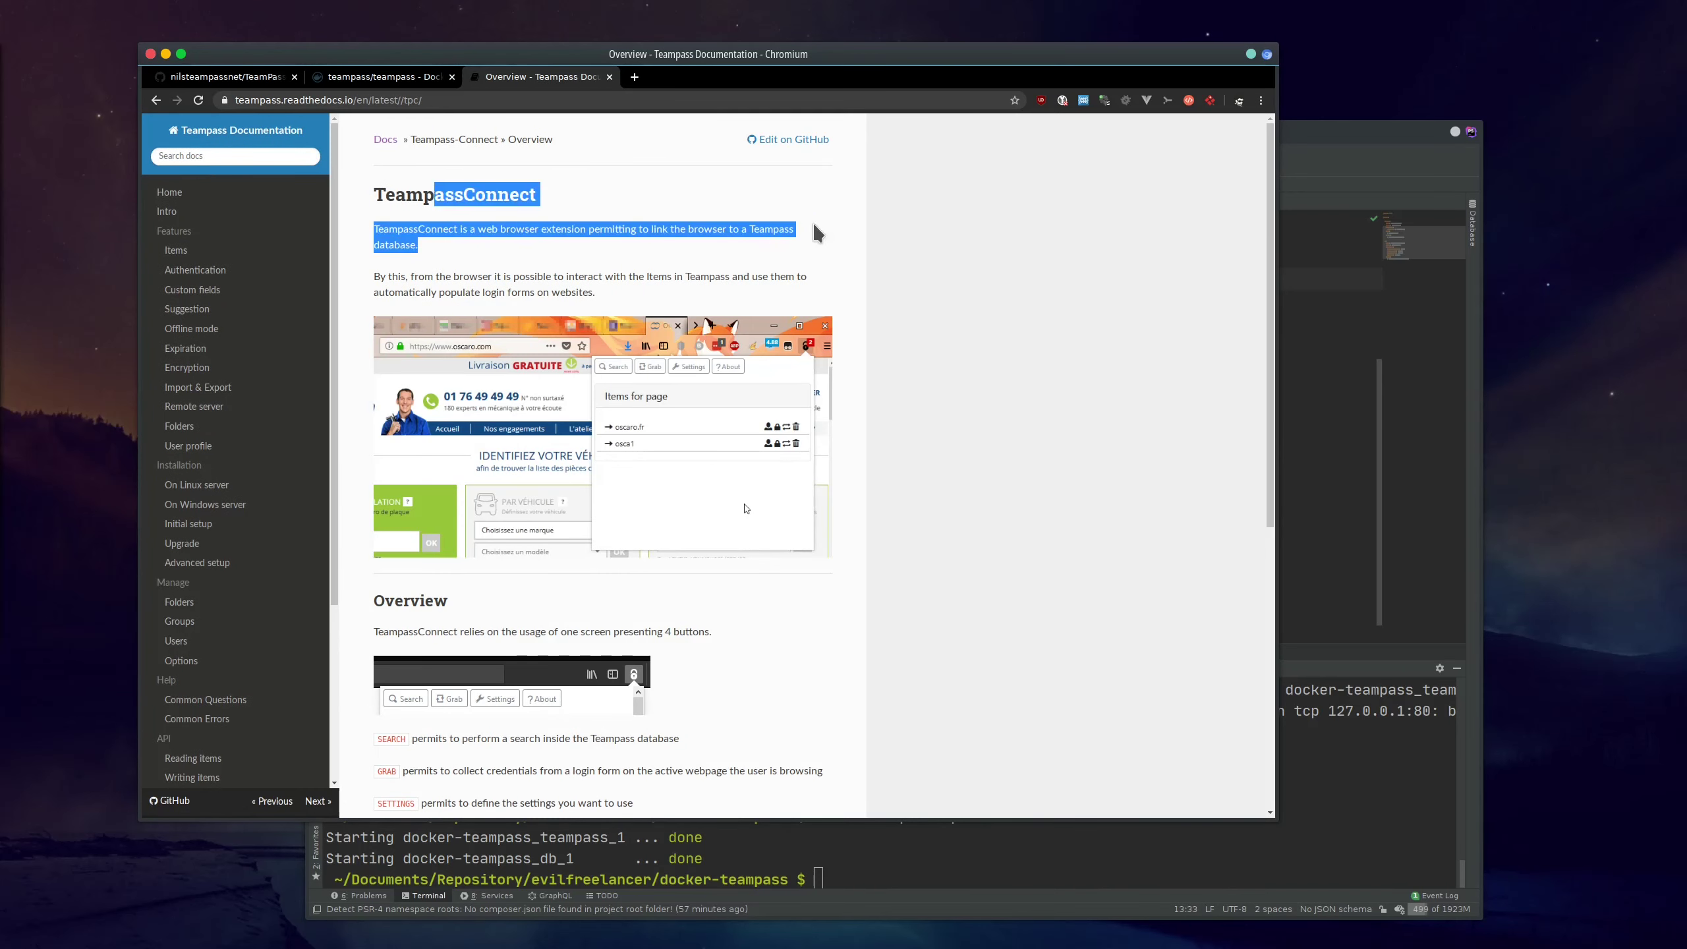
pyautogui.click(813, 224)
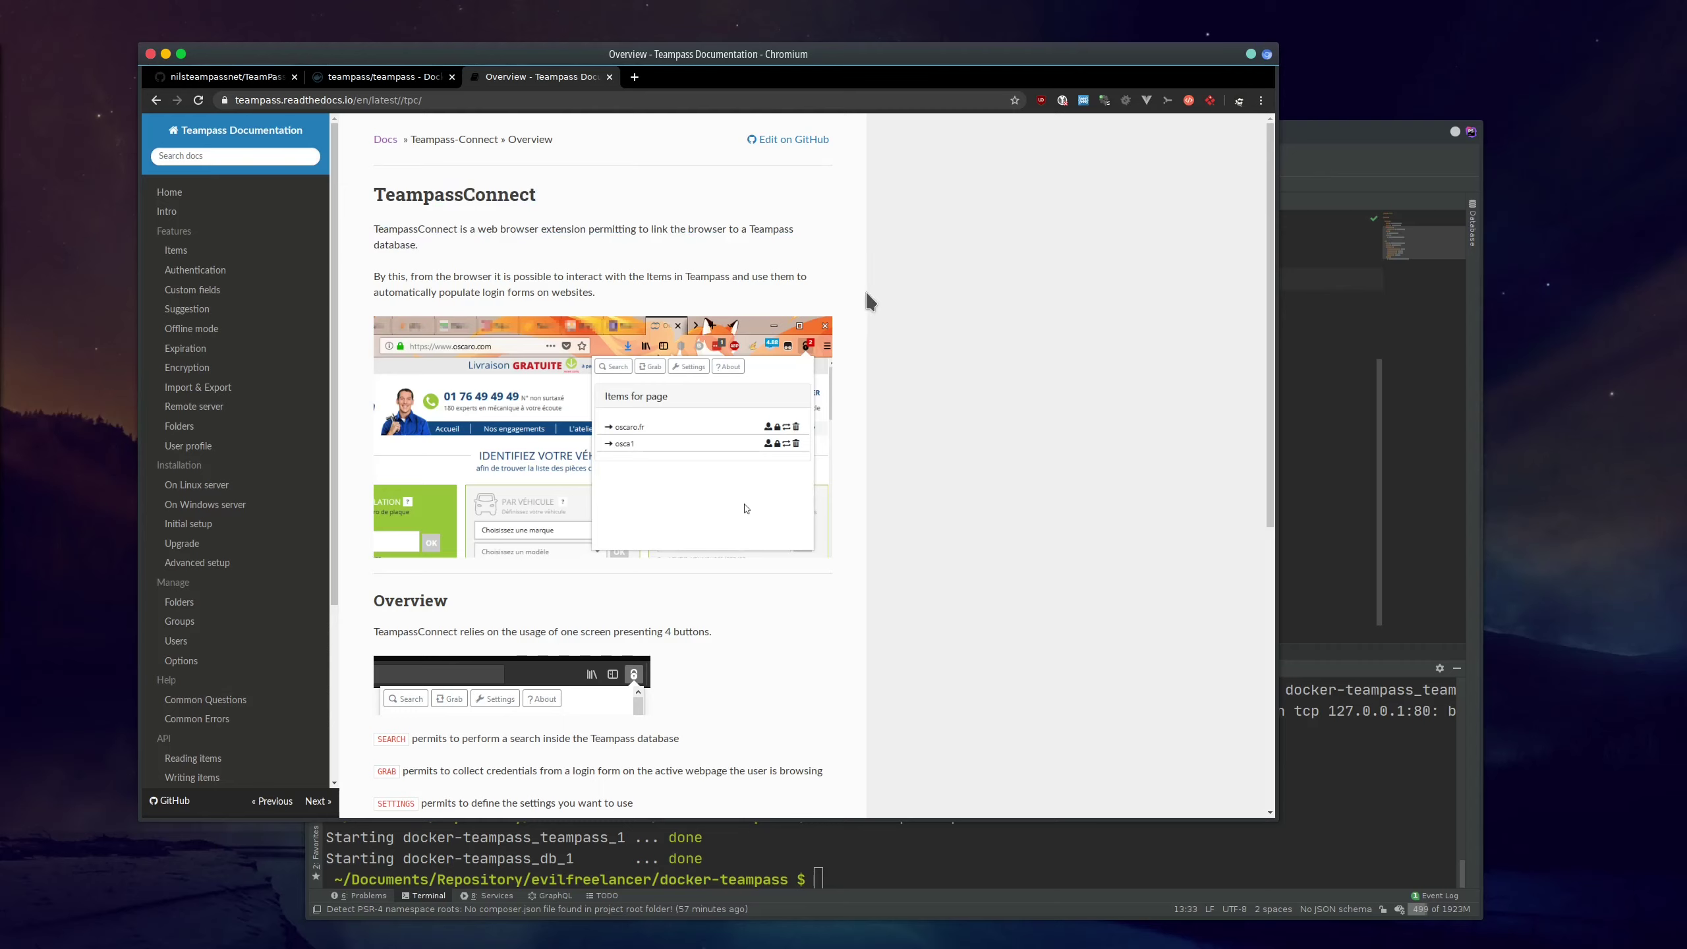
pyautogui.scroll(-3, 597, 458)
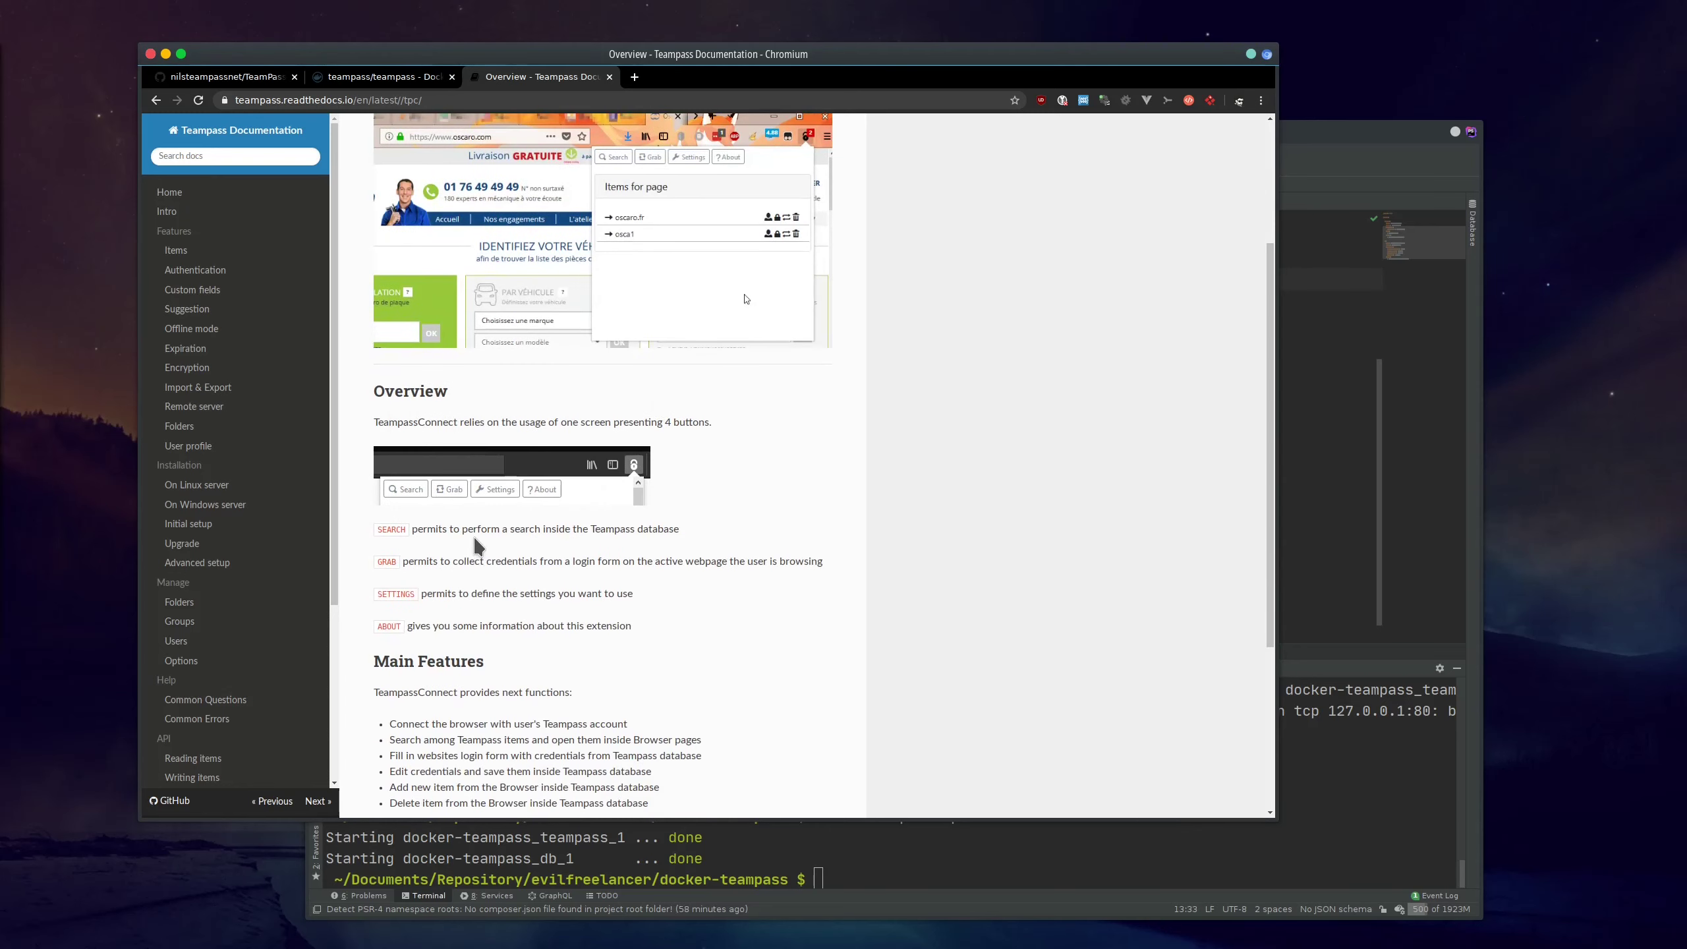
pyautogui.scroll(-3, 571, 584)
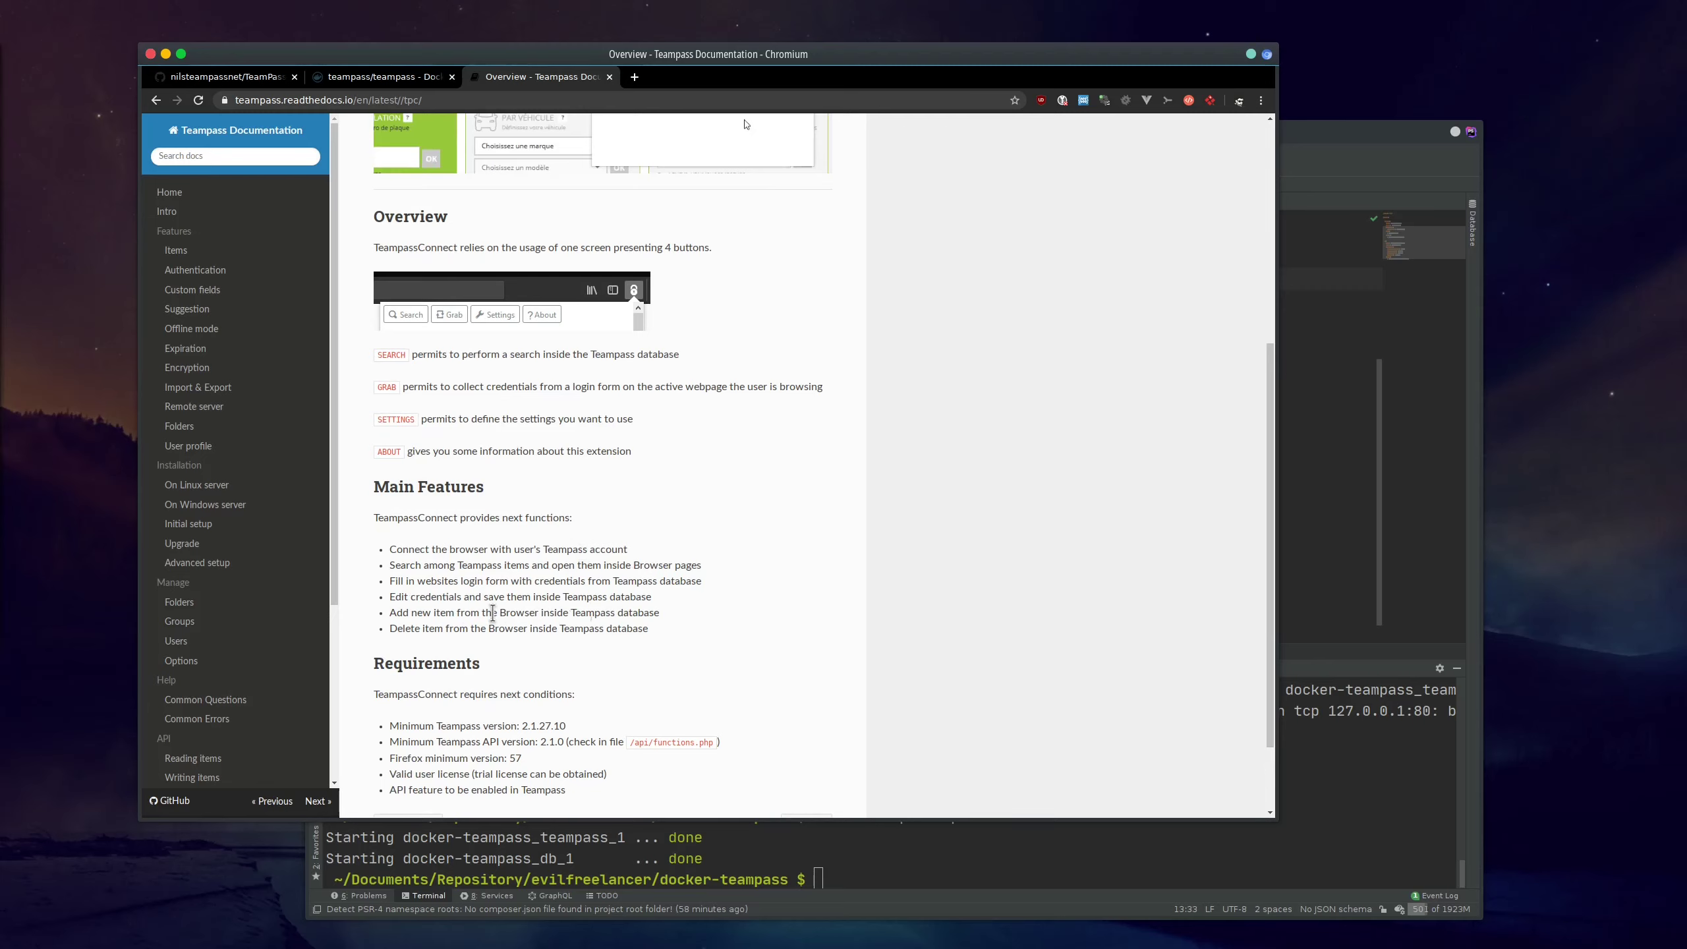
pyautogui.scroll(-3, 561, 608)
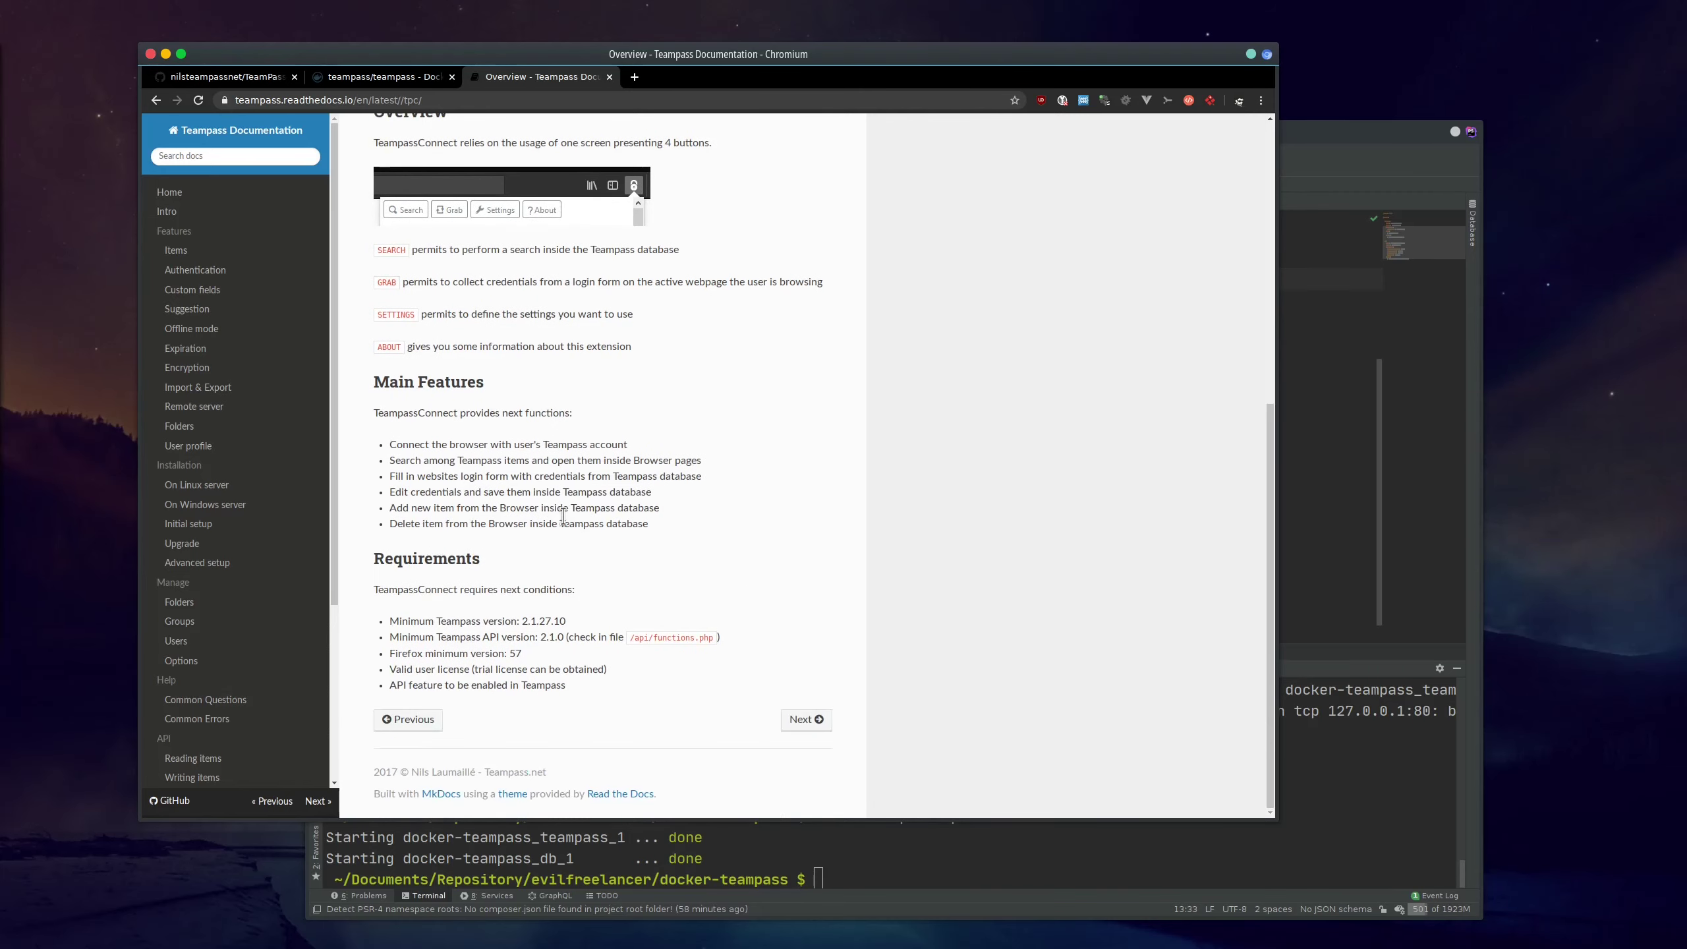
pyautogui.moveTo(391, 620); pyautogui.dragTo(624, 620)
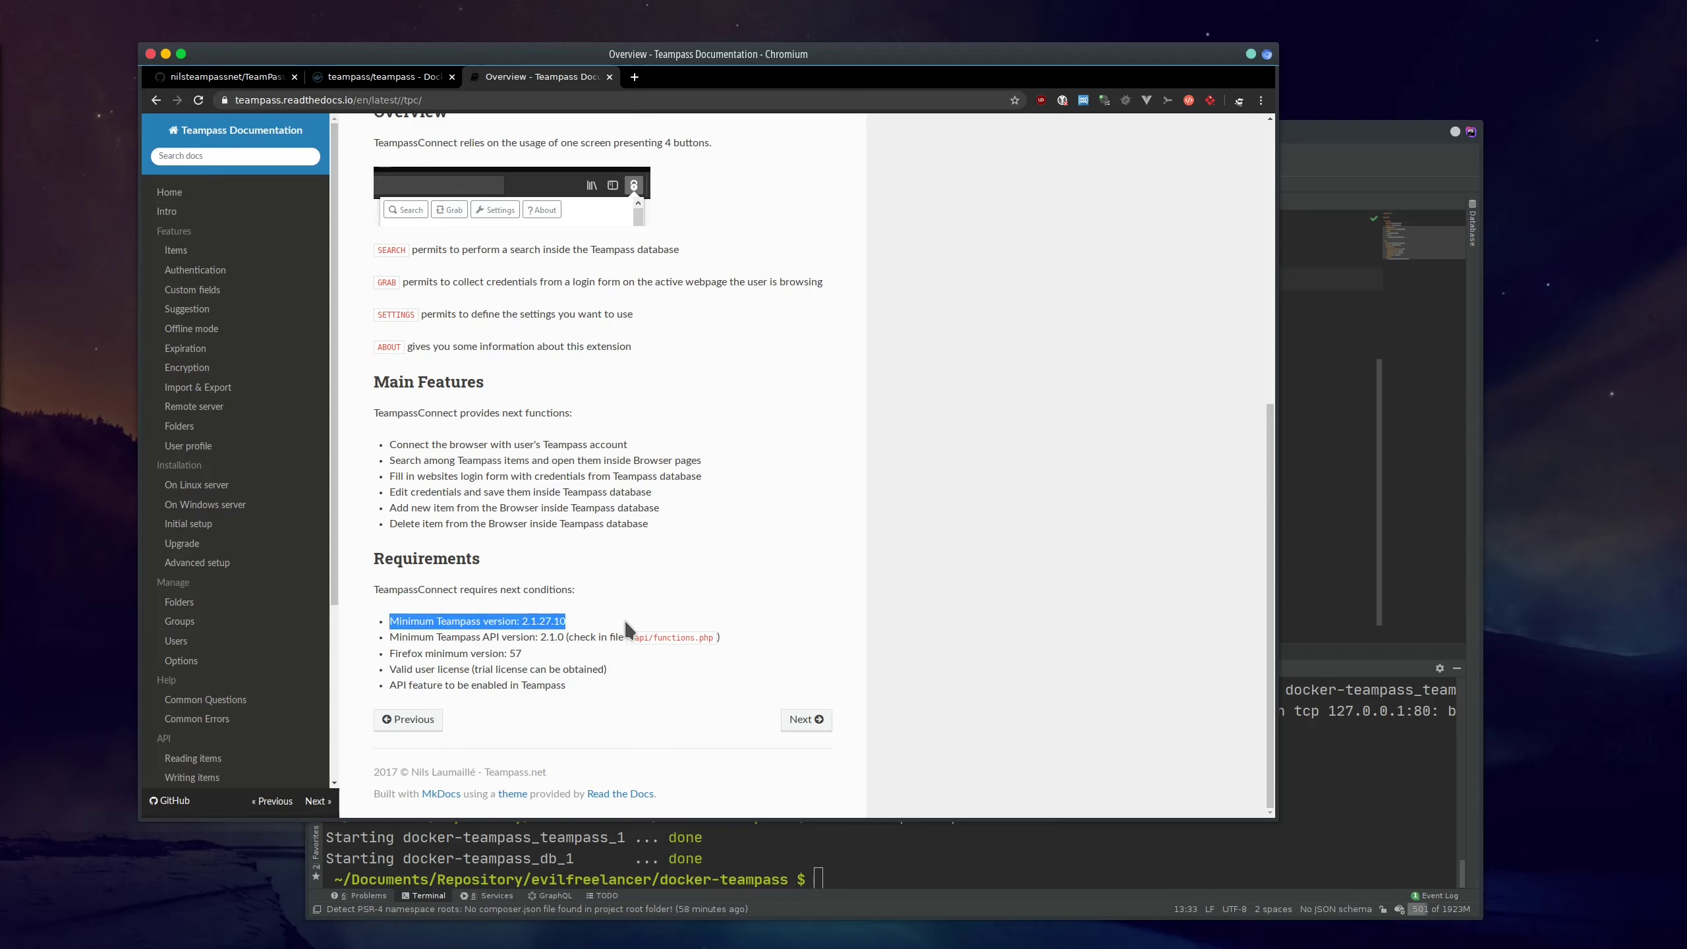
pyautogui.click(628, 620)
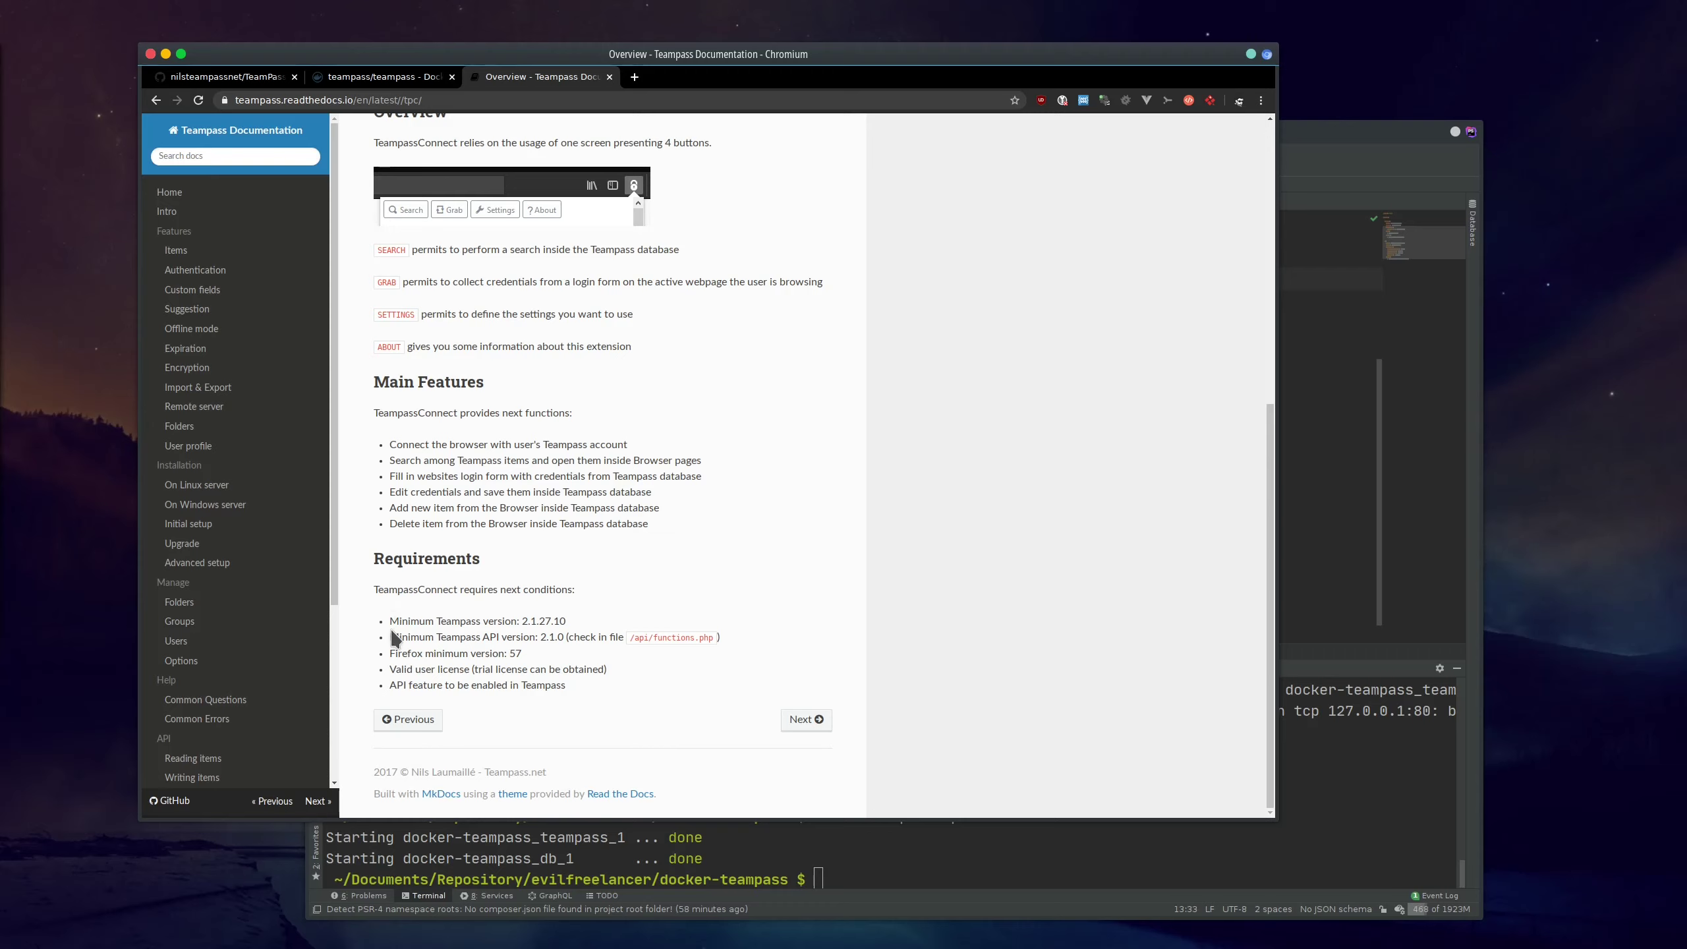
pyautogui.moveTo(391, 636); pyautogui.dragTo(824, 641)
pyautogui.click(824, 641)
pyautogui.moveTo(391, 654); pyautogui.dragTo(614, 653)
pyautogui.click(614, 652)
pyautogui.doubleClick(405, 649)
pyautogui.scroll(7, 617, 678)
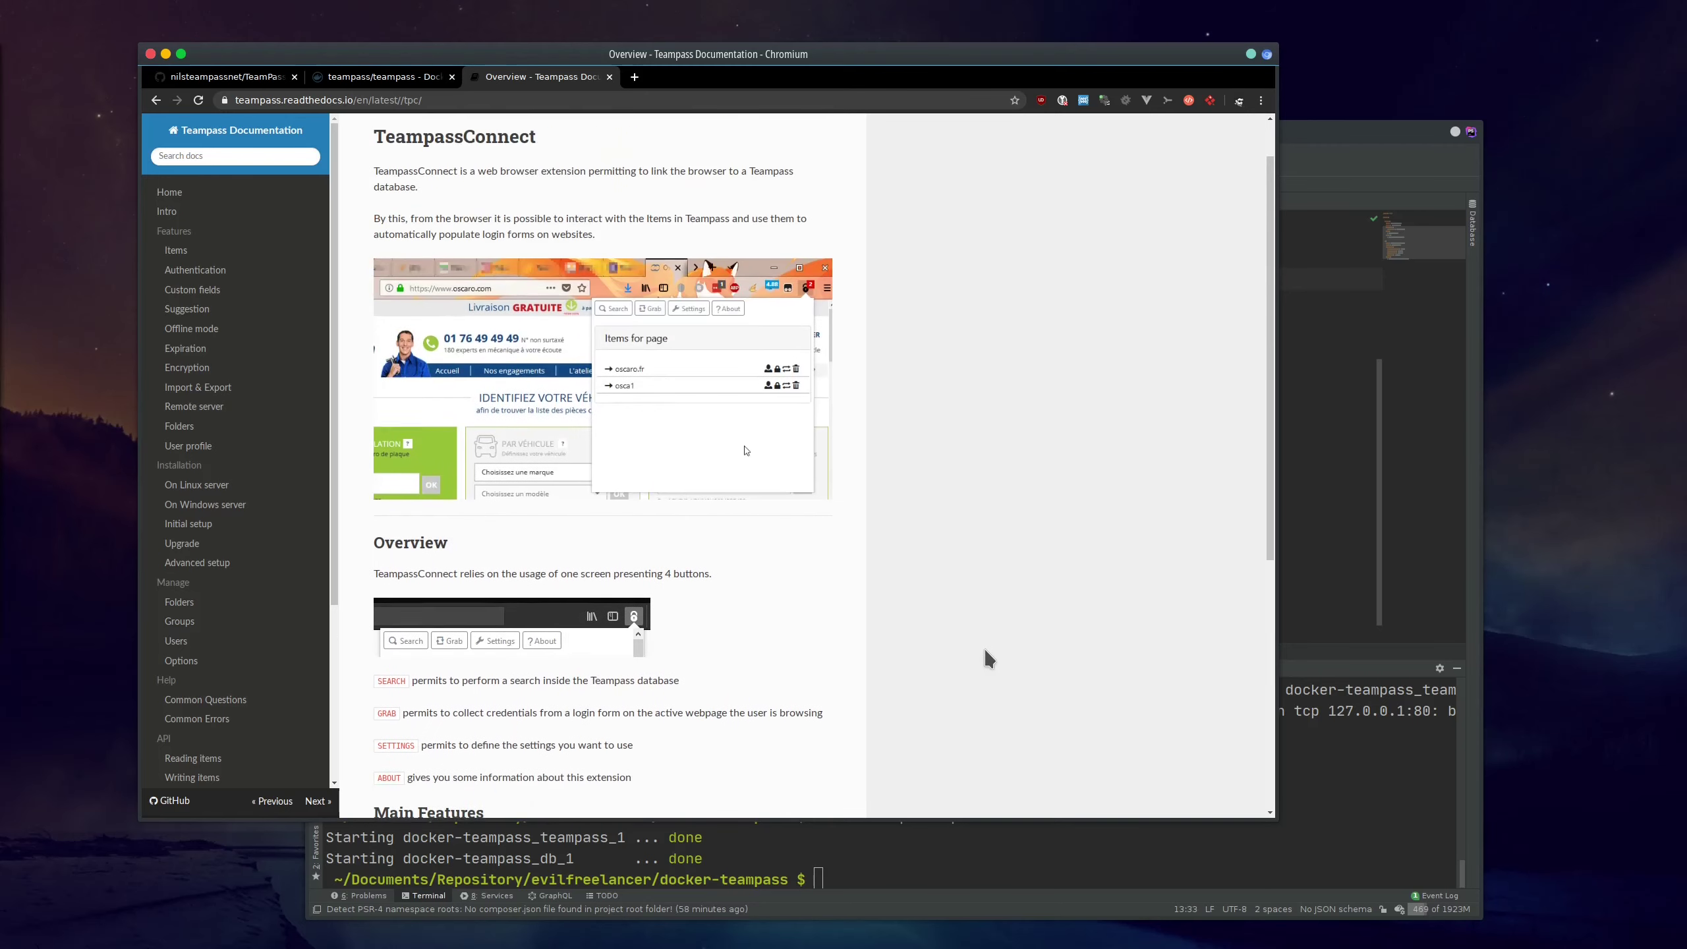
pyautogui.scroll(-4, 1003, 647)
pyautogui.scroll(4, 1012, 639)
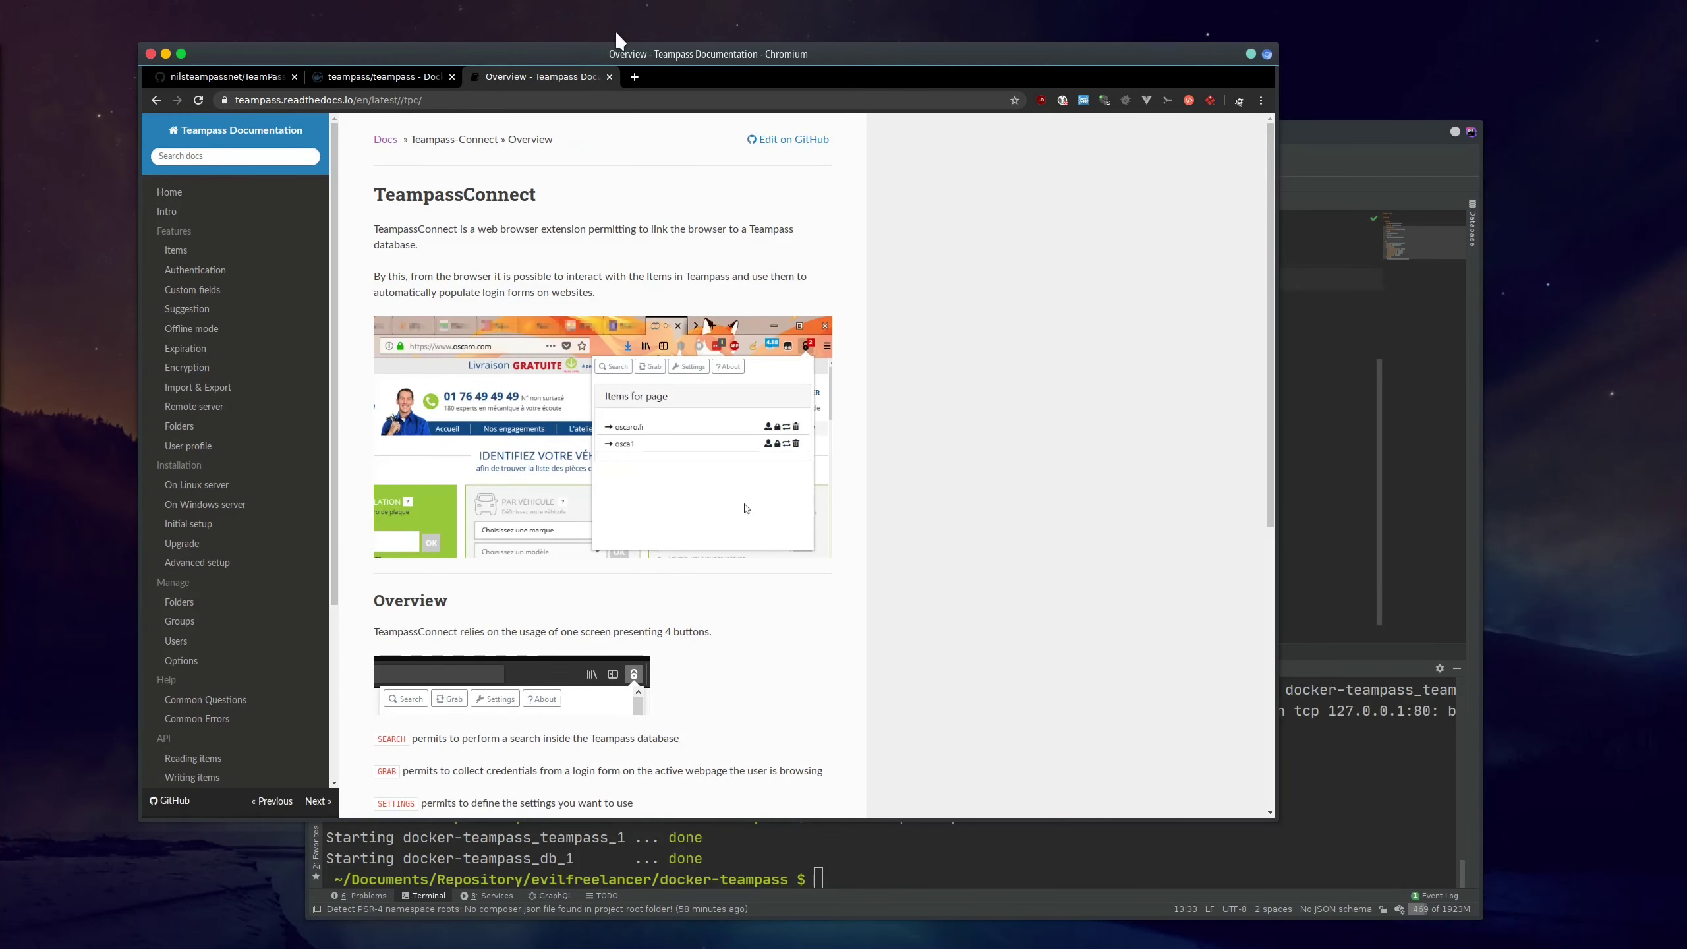
# In a new google.com tab, search for 'TeampassConnect firefox' using the copied heading word.
pyautogui.click(634, 77)
pyautogui.write('google.com')
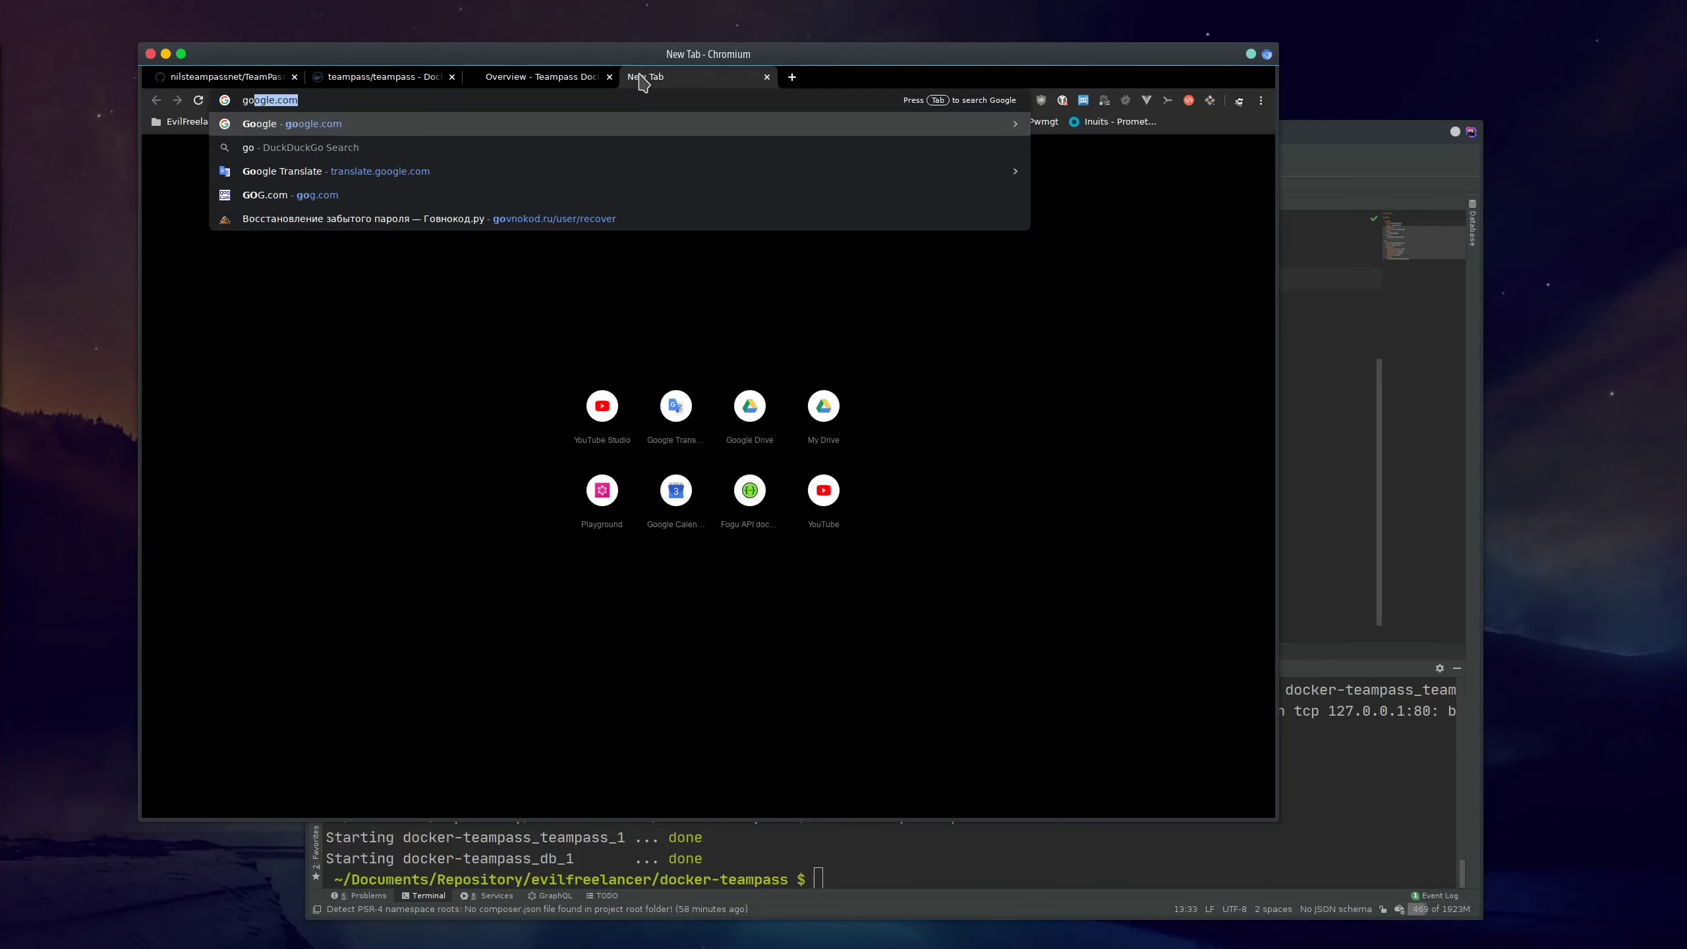
pyautogui.press('Return')
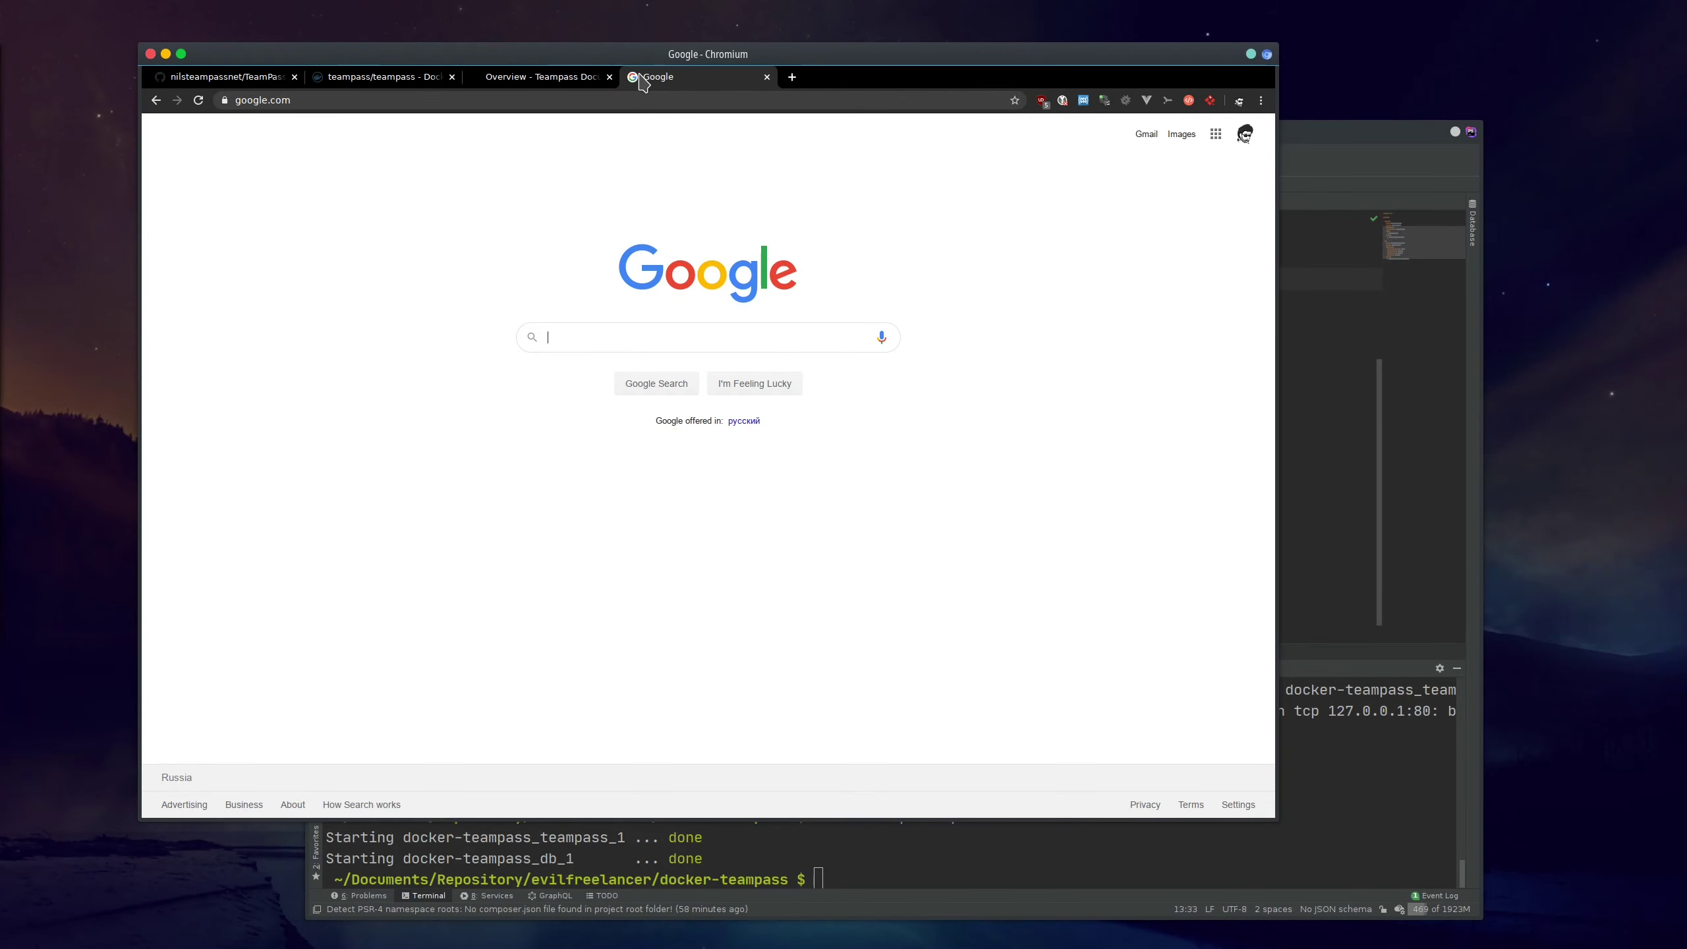
pyautogui.click(524, 77)
pyautogui.scroll(-6, 757, 447)
pyautogui.scroll(7, 674, 487)
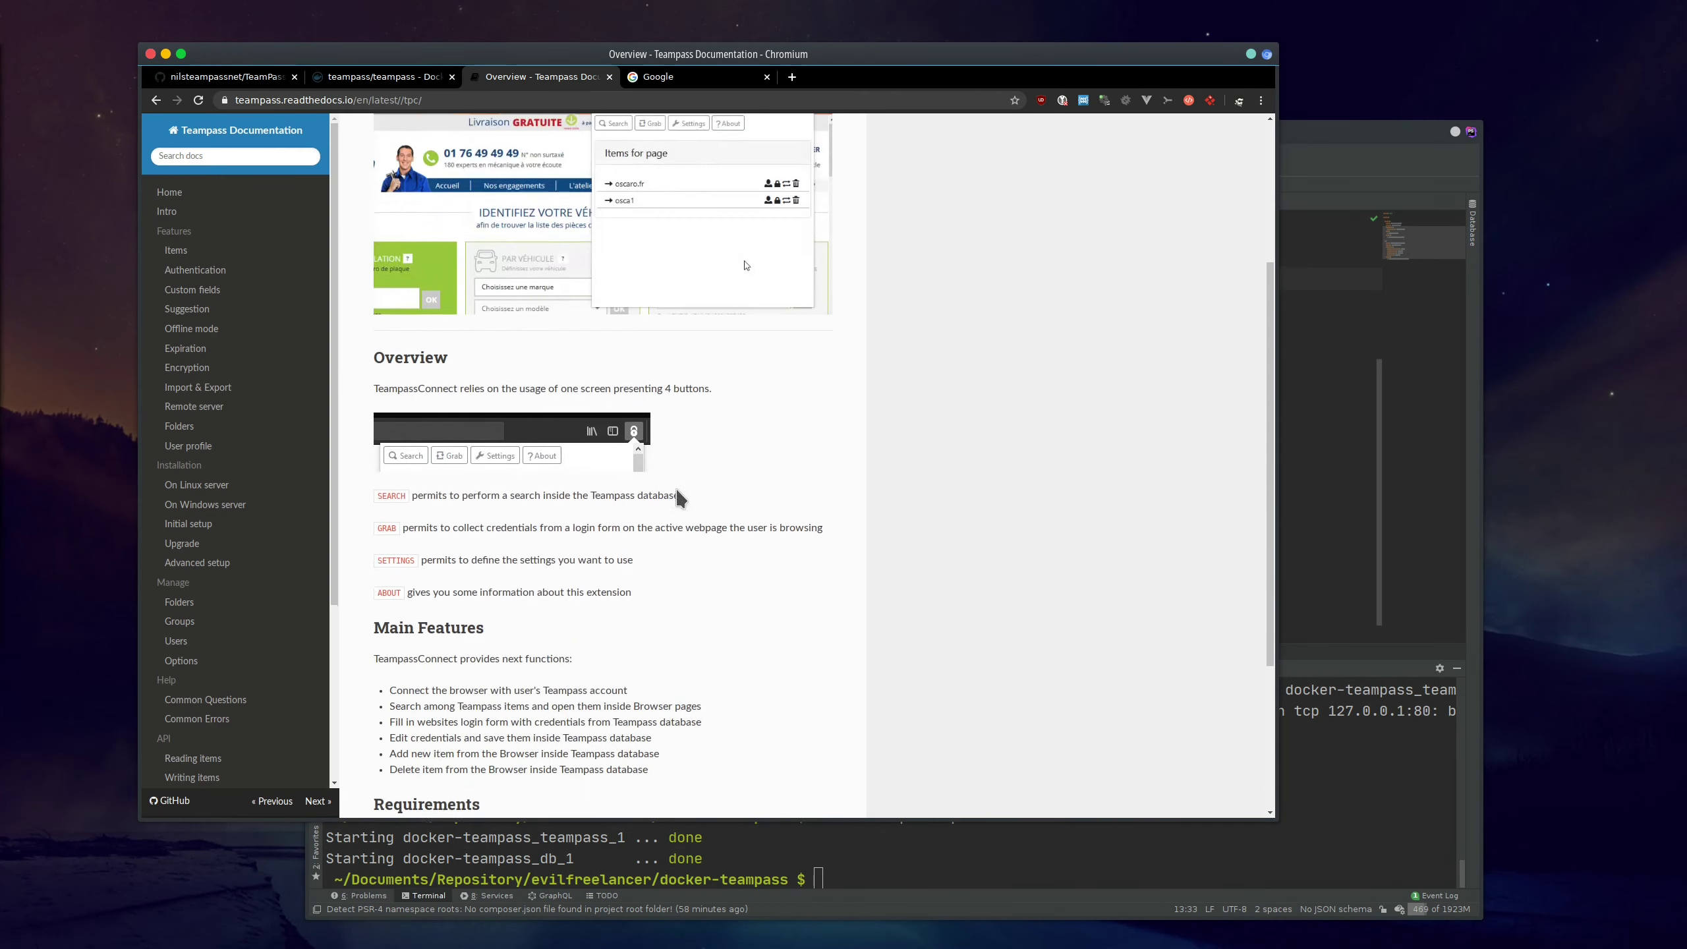
pyautogui.doubleClick(465, 193)
pyautogui.hotkey('ctrl', 'c')
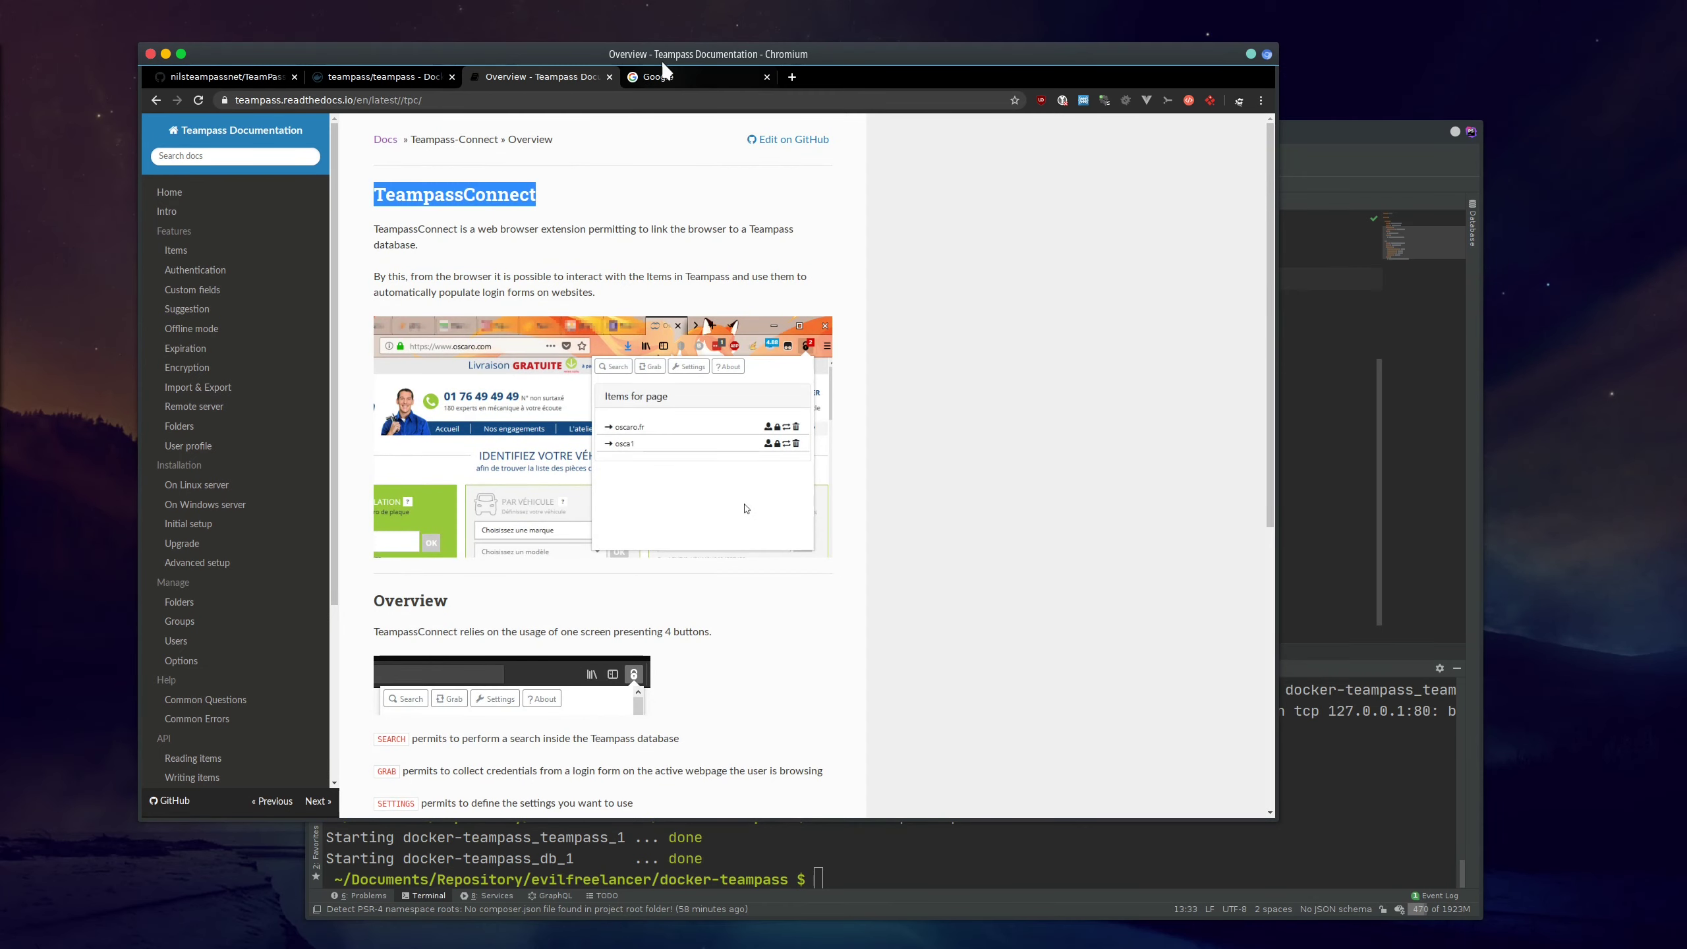
pyautogui.click(665, 77)
pyautogui.hotkey('ctrl', 'v')
pyautogui.write('firefox')
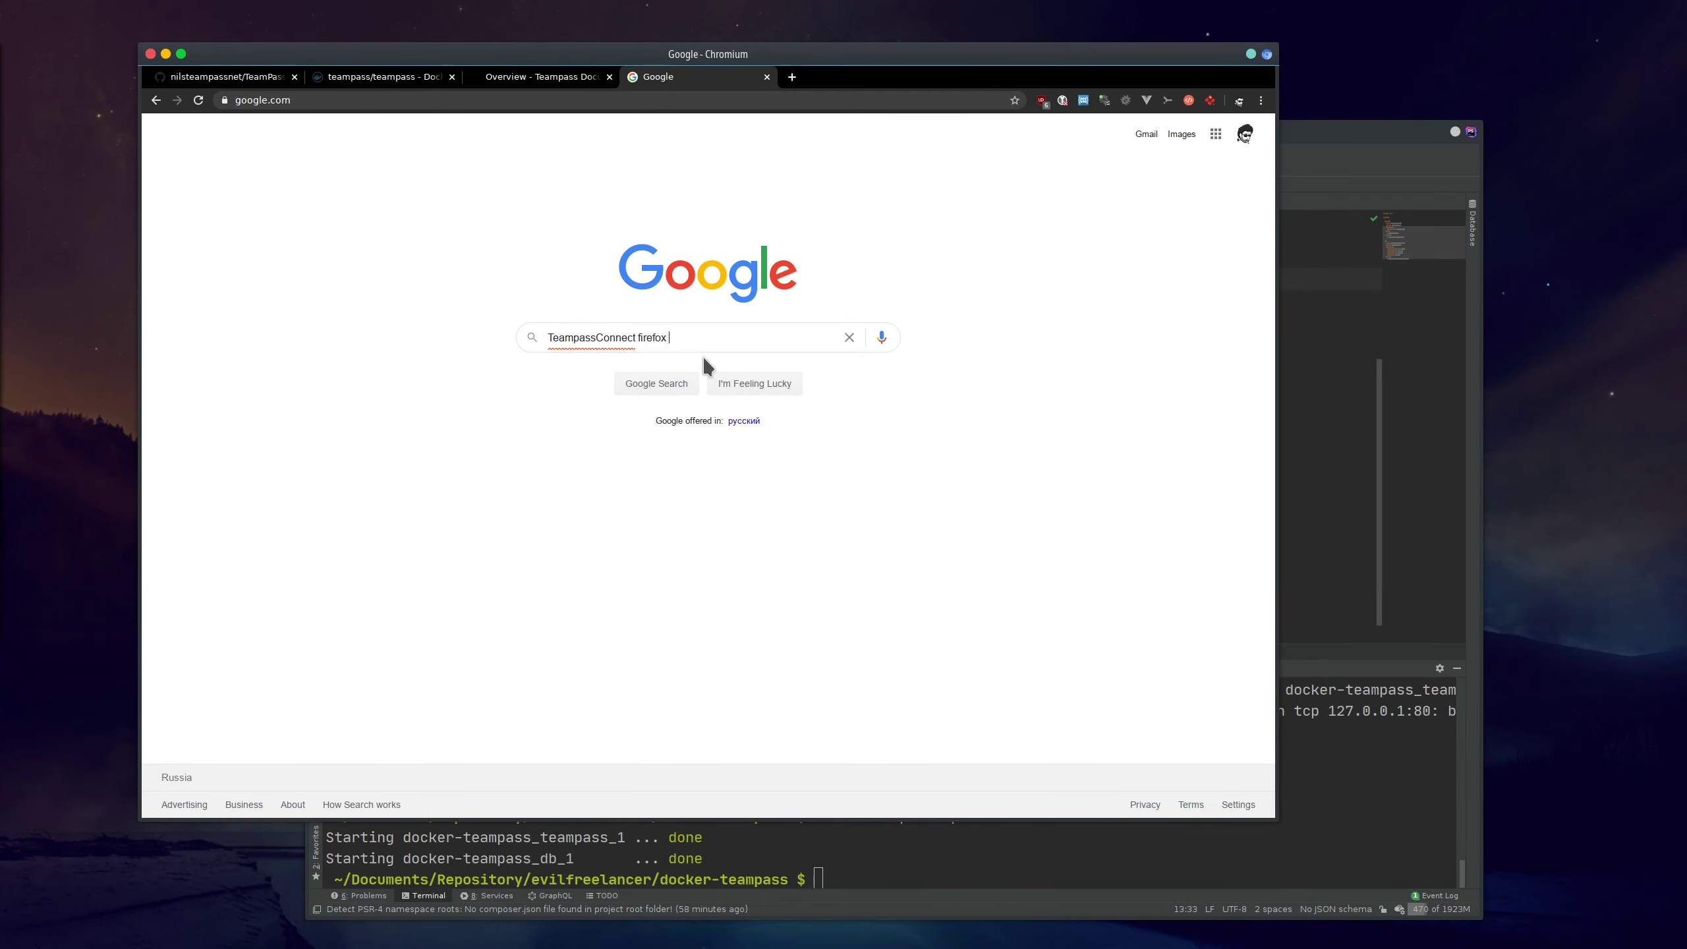
pyautogui.press('Return')
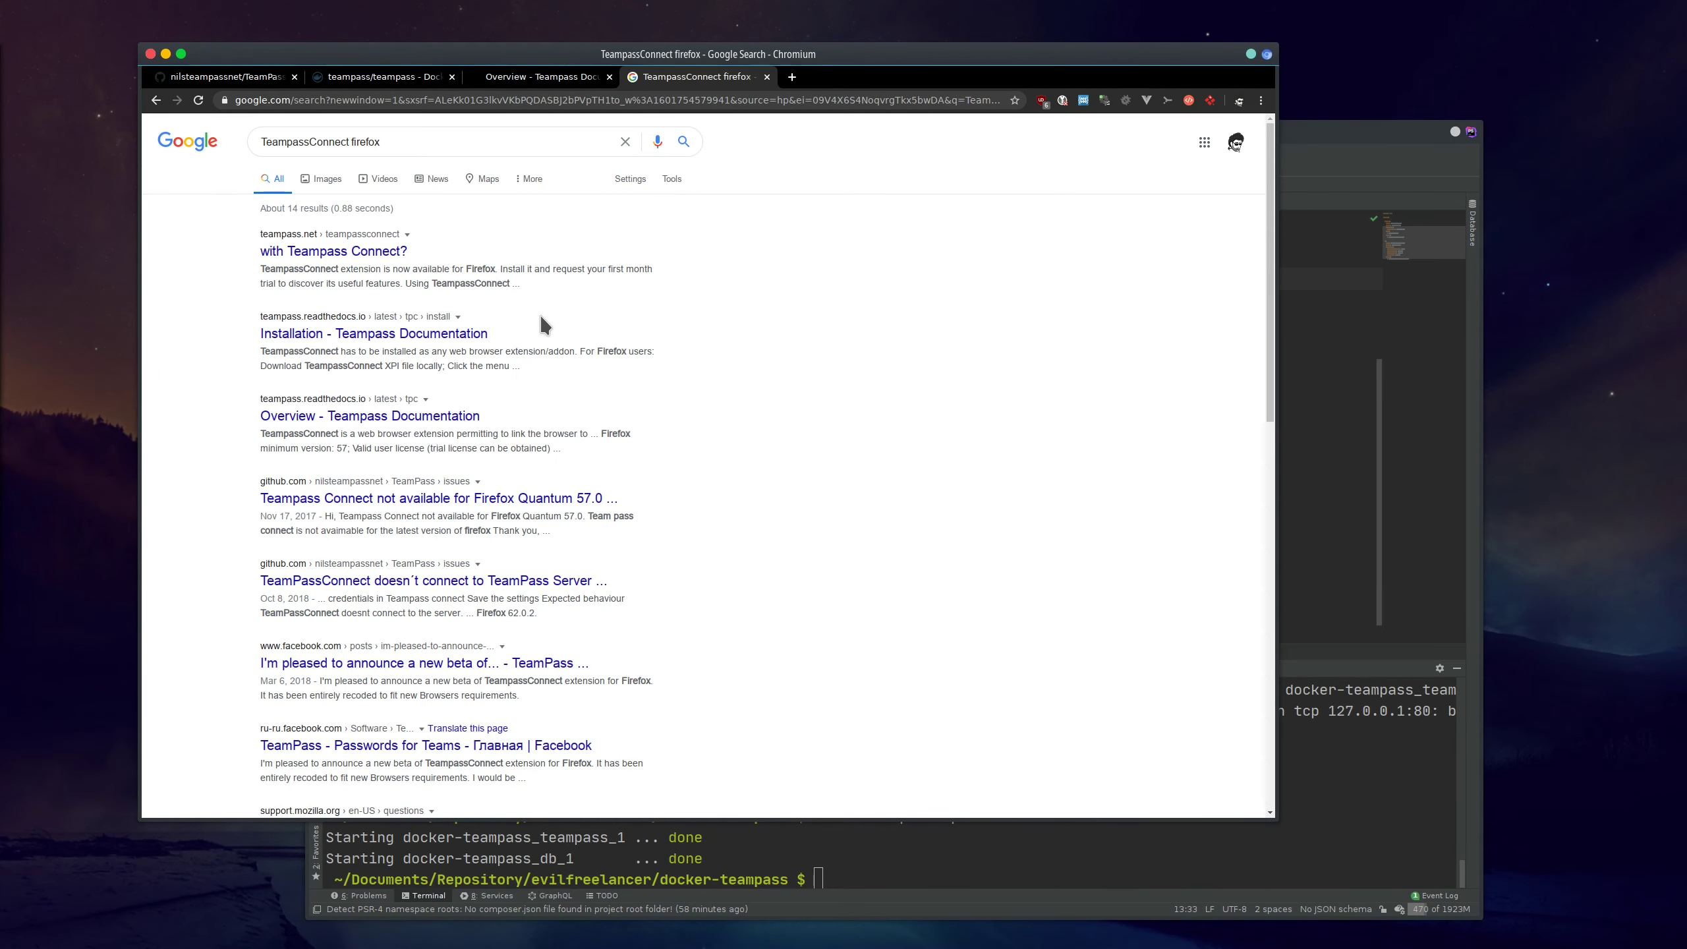
# Refine the query to 'teampassconnect firefox extension' and run it.
pyautogui.scroll(-5, 540, 322)
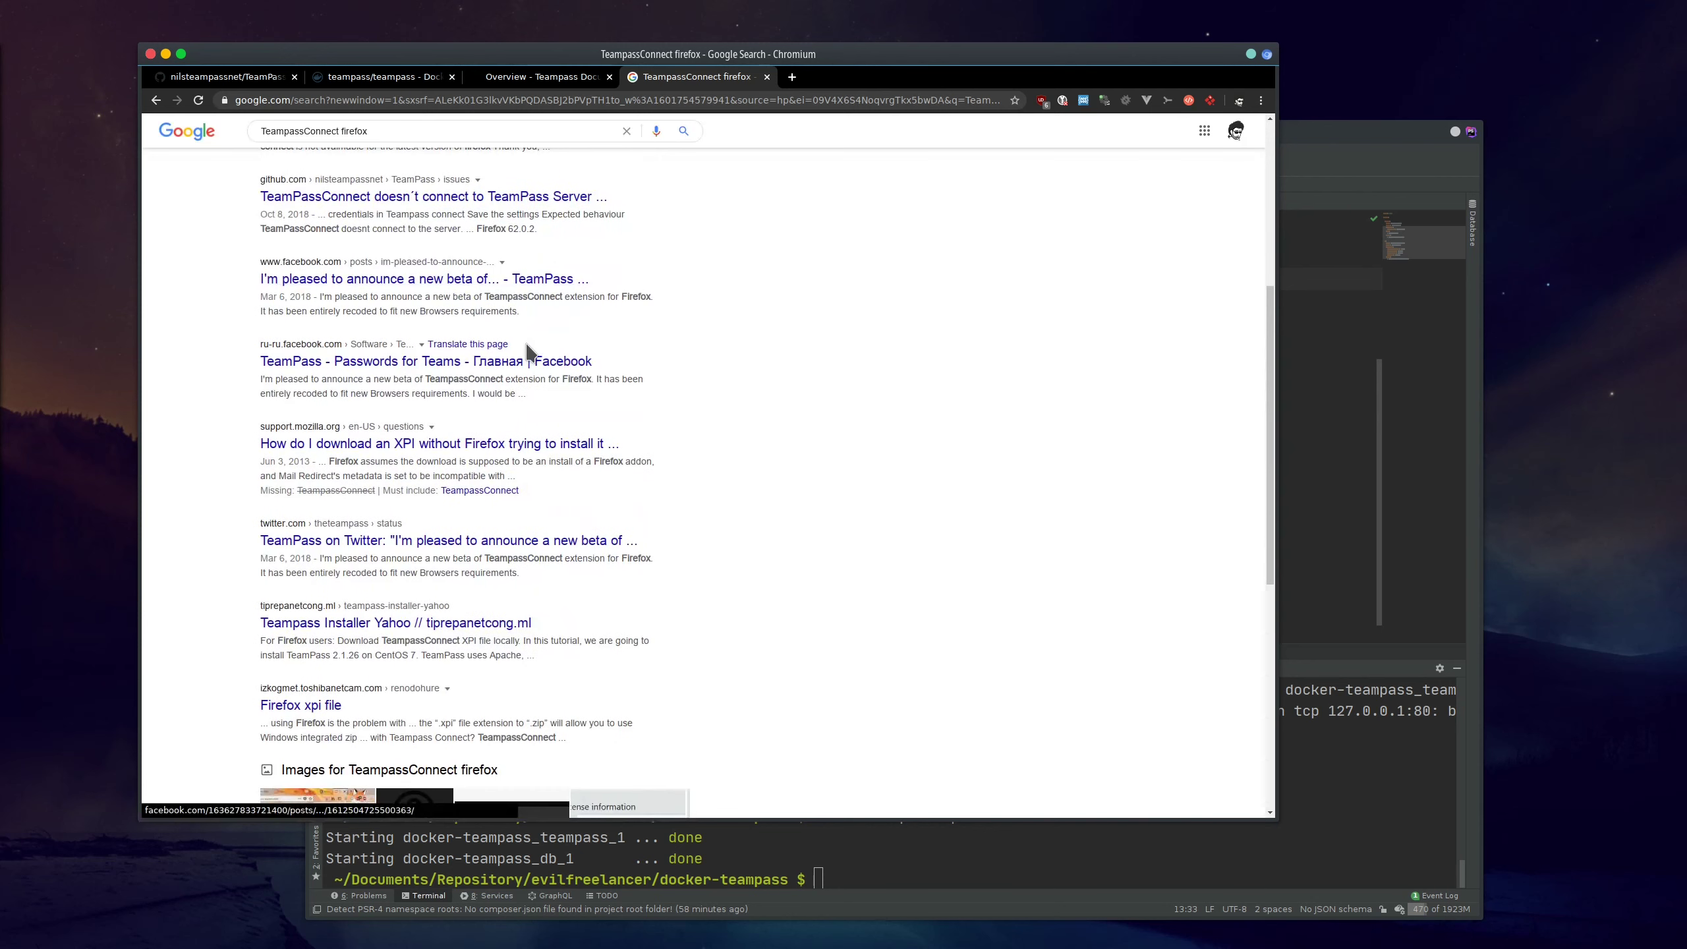
pyautogui.scroll(-2, 642, 320)
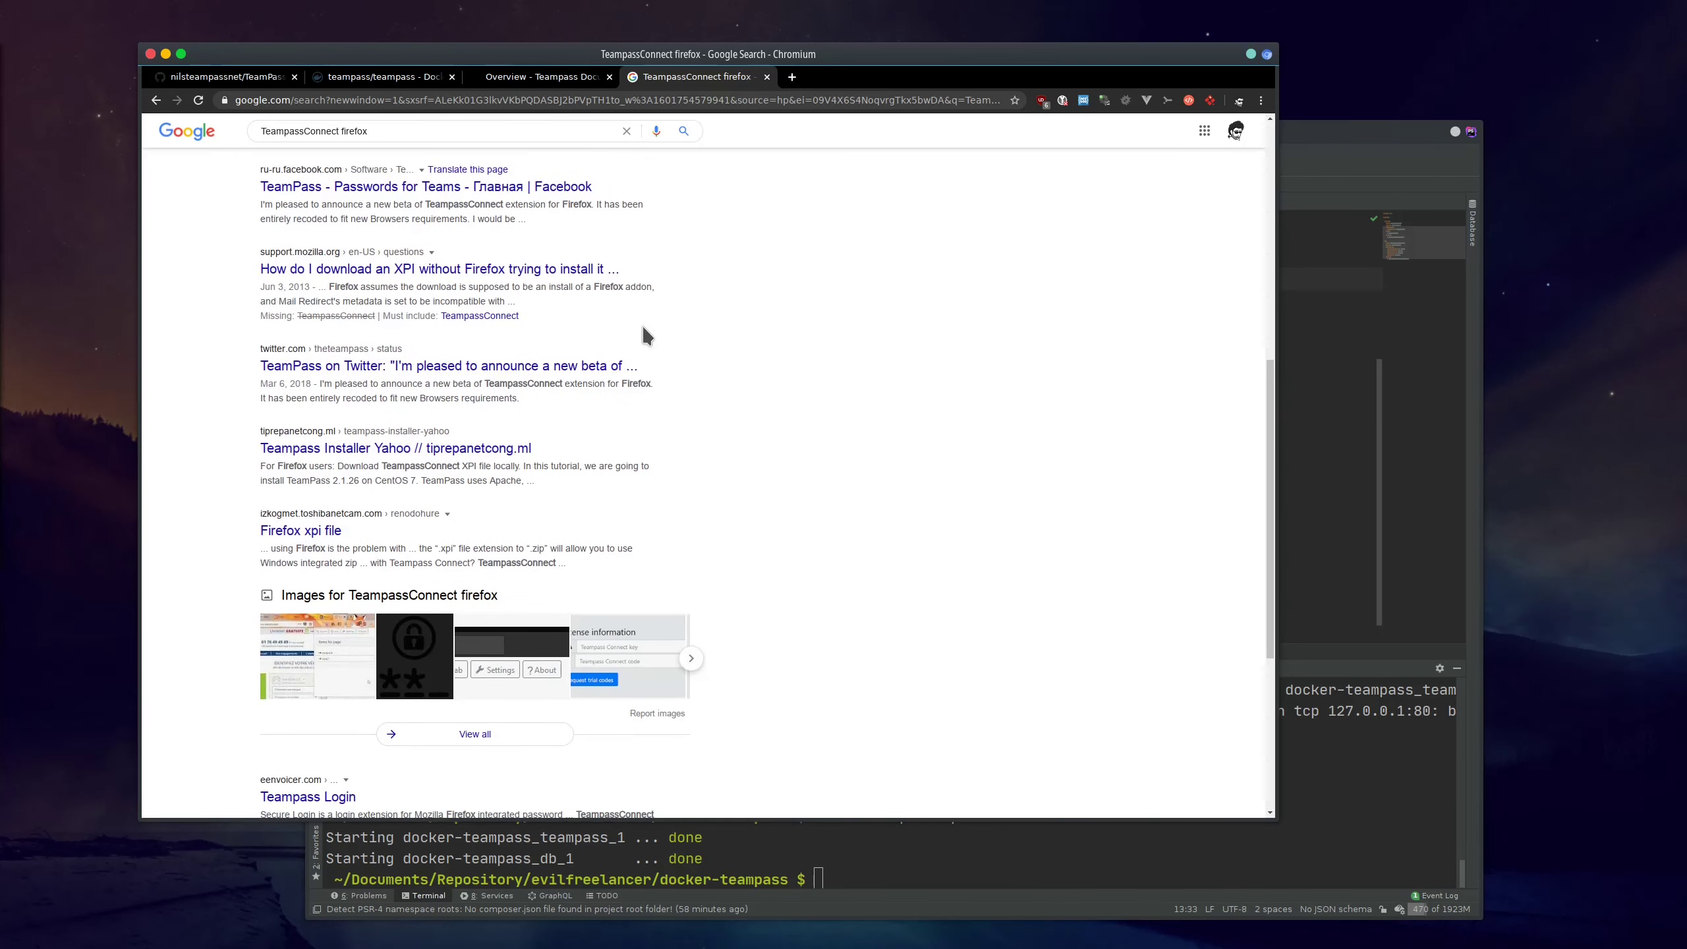
pyautogui.scroll(-2, 644, 334)
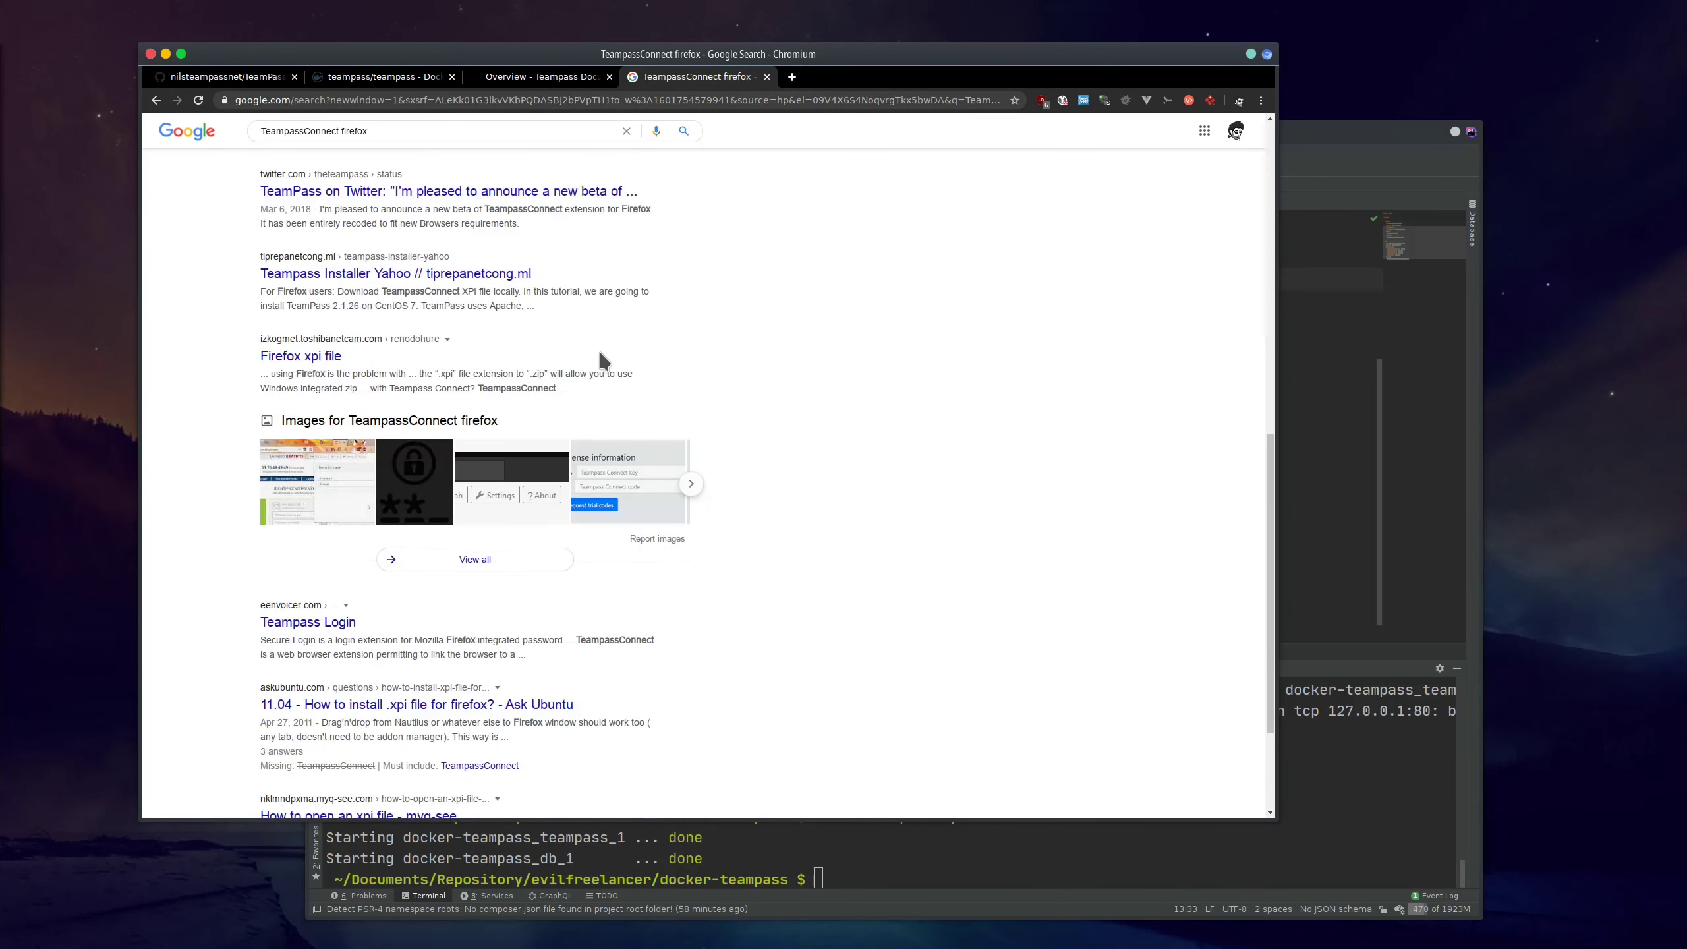
pyautogui.scroll(11, 713, 377)
pyautogui.scroll(1, 351, 166)
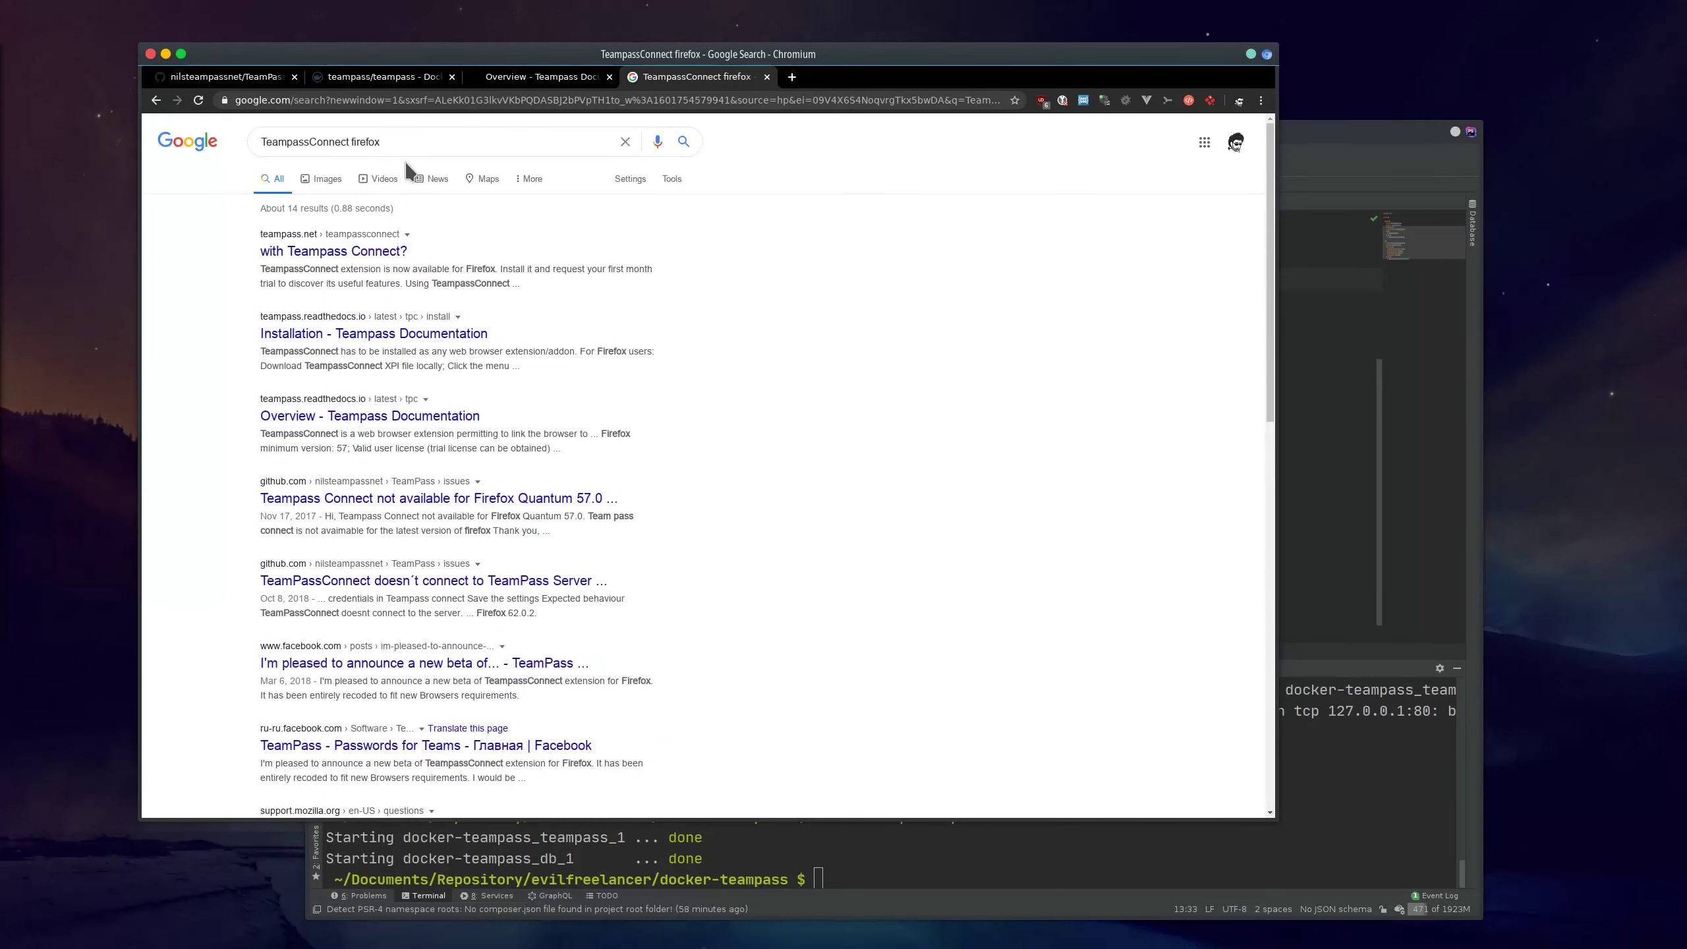
pyautogui.click(426, 142)
pyautogui.write('exten')
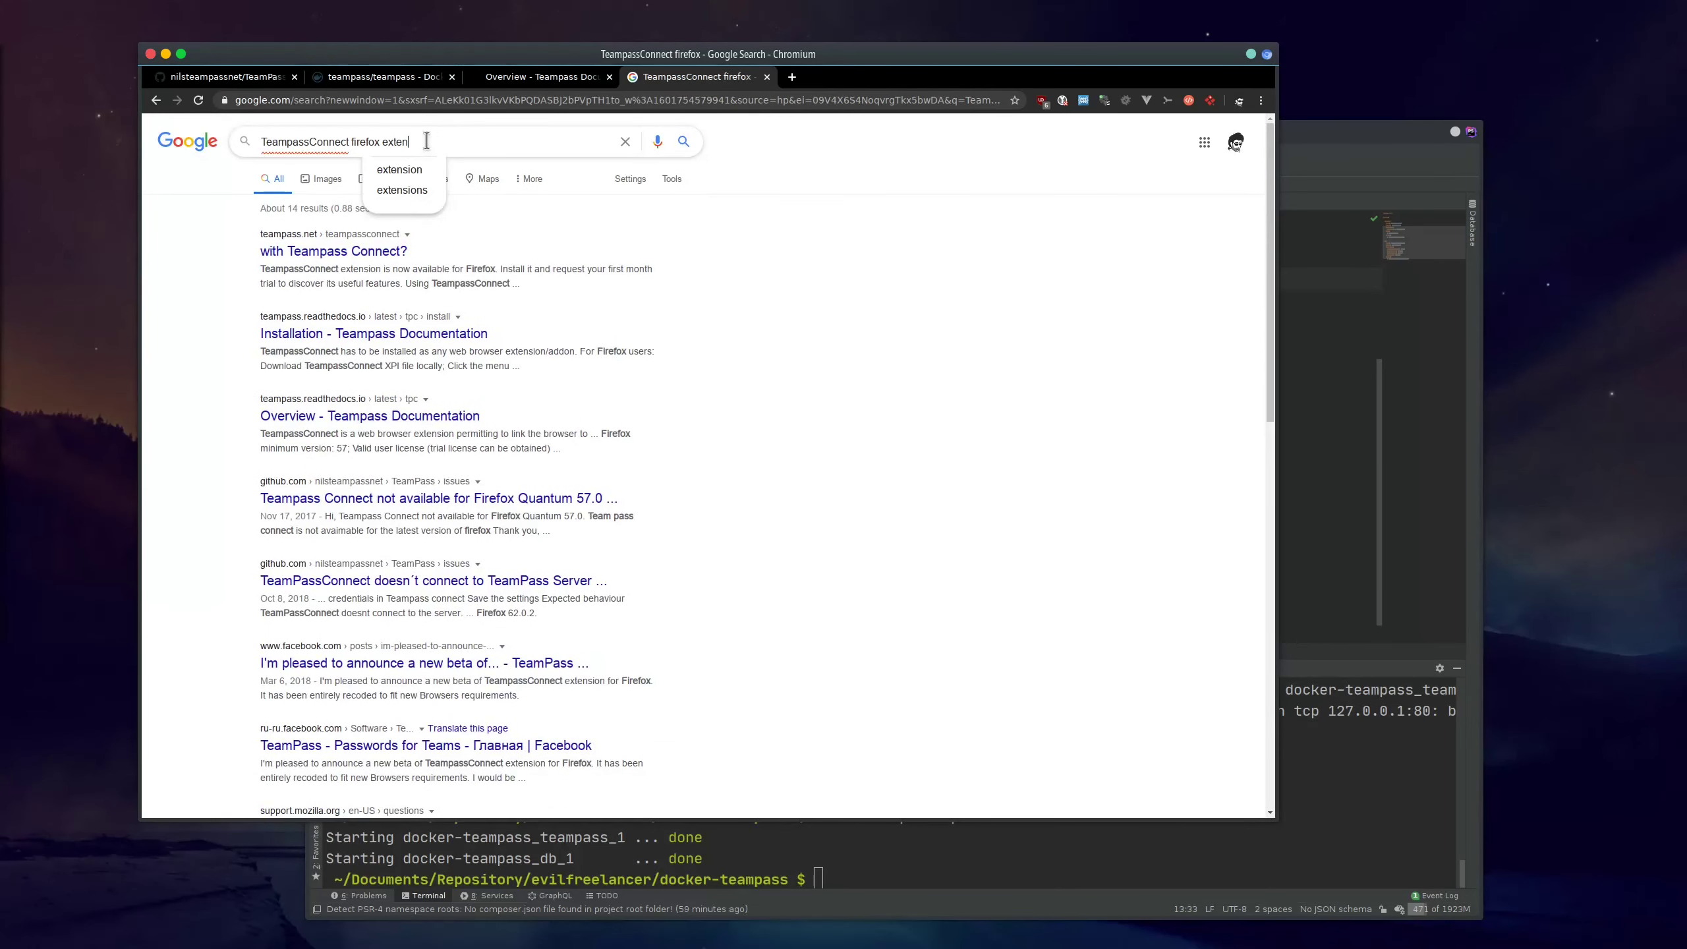
pyautogui.press('Down')
pyautogui.press('Return')
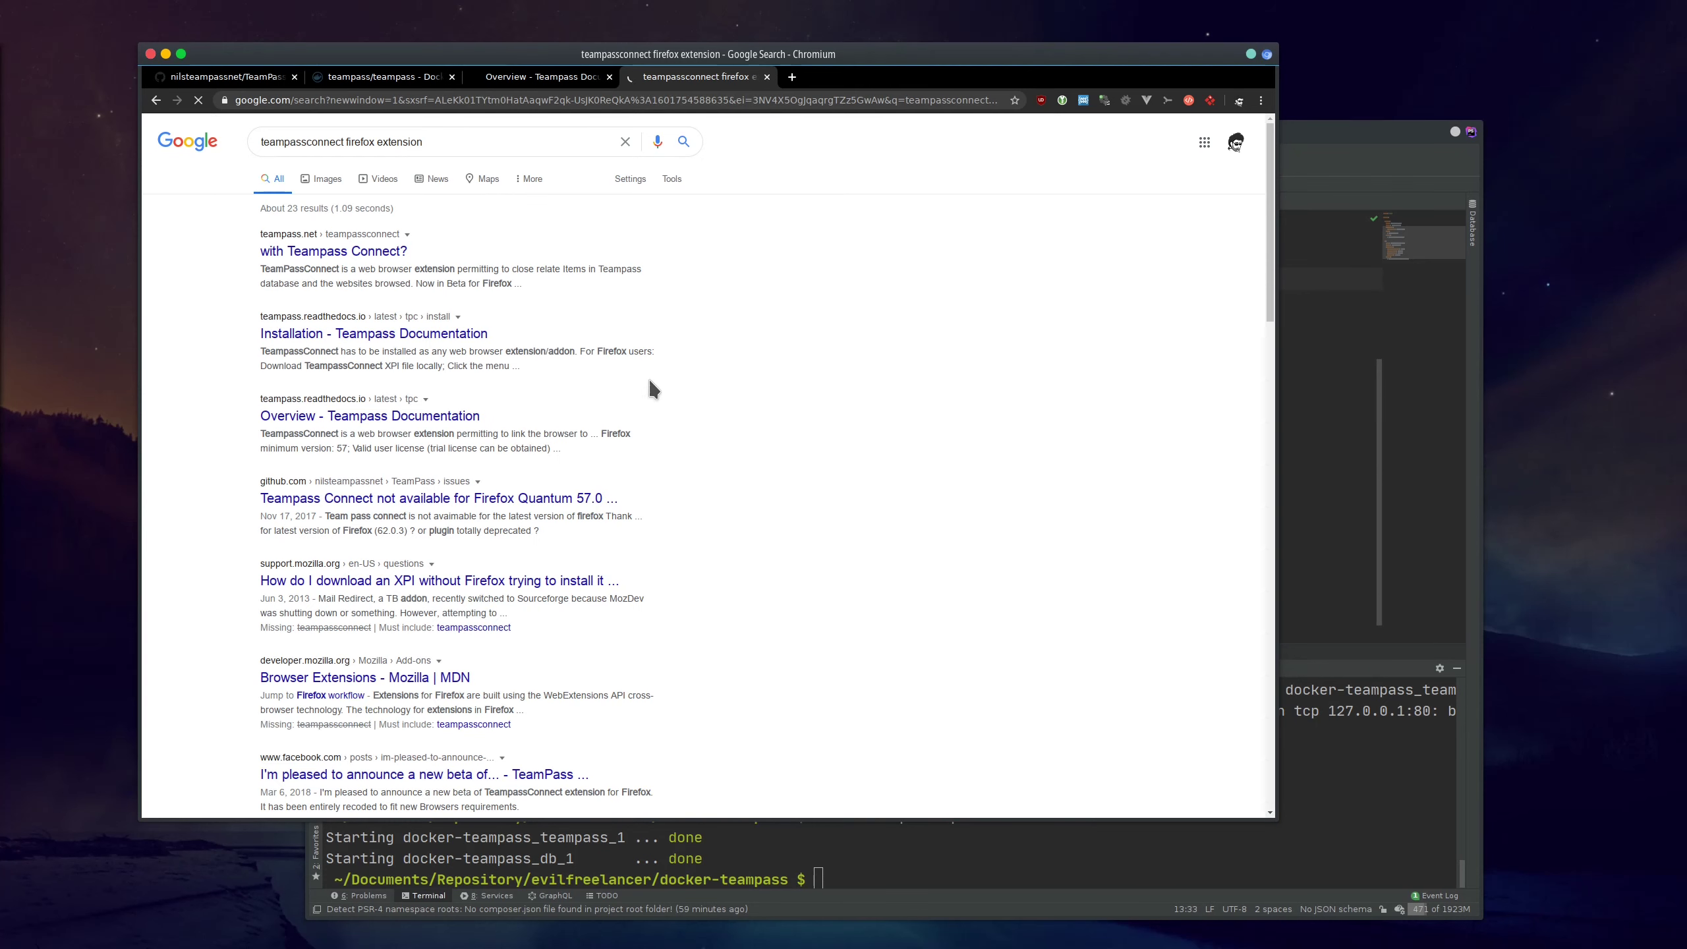
# Check the teampass.net TeampassConnect result, close it, and open the GitHub Firefox Quantum issue.
pyautogui.middleClick(385, 251)
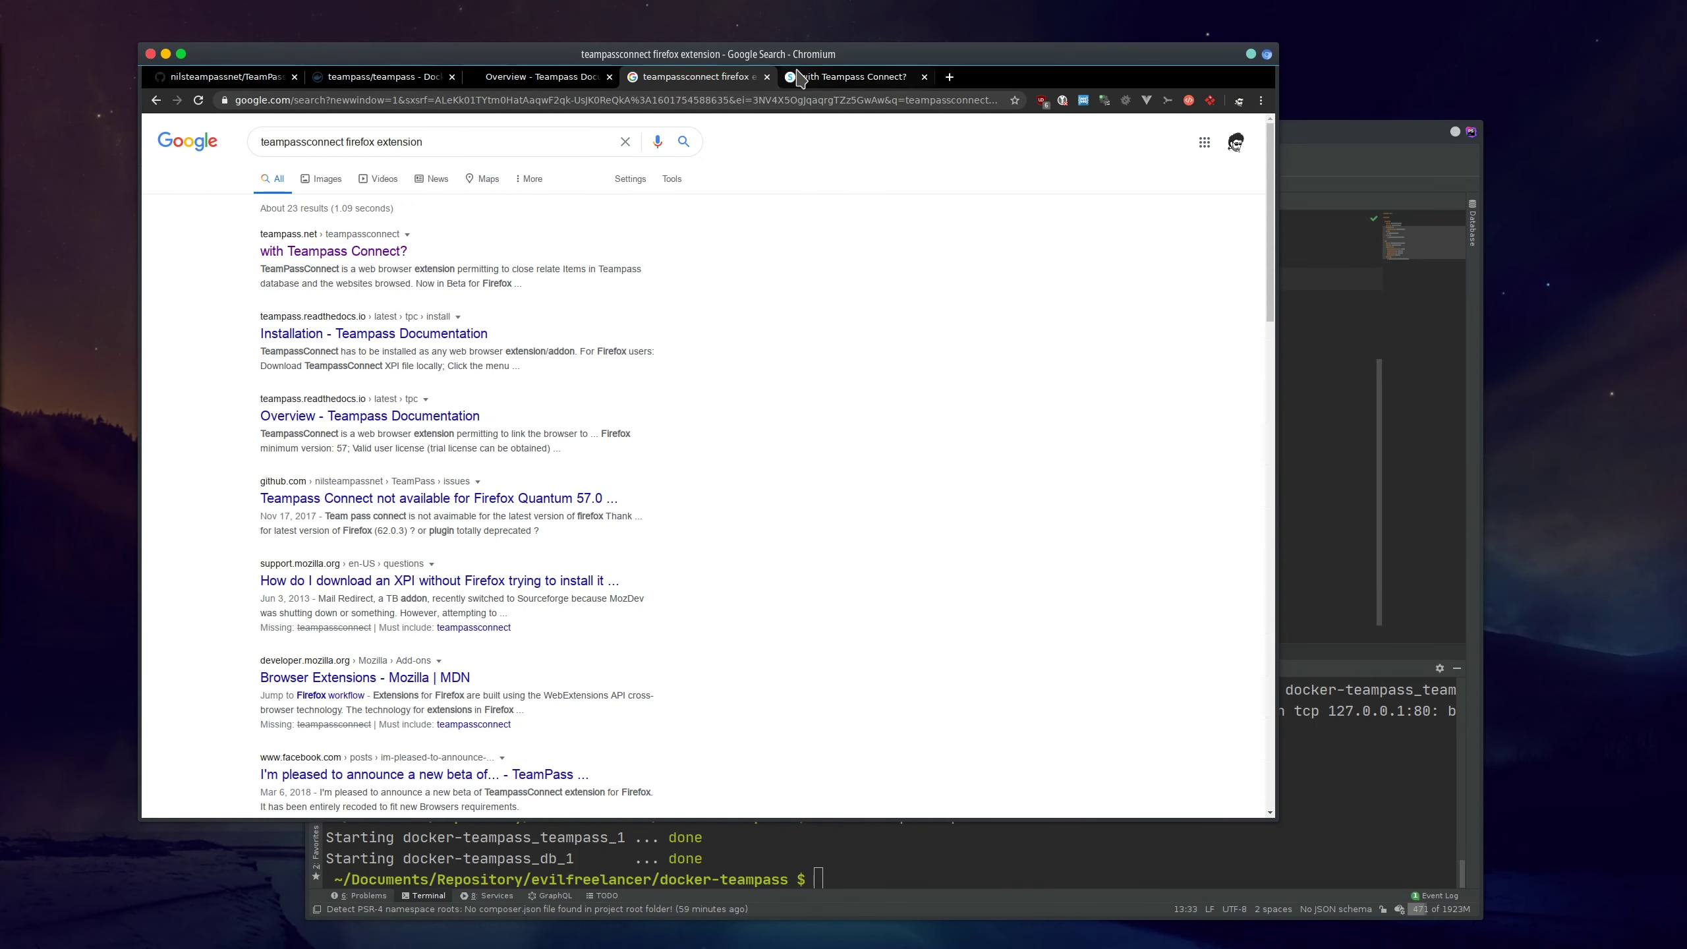
pyautogui.click(804, 76)
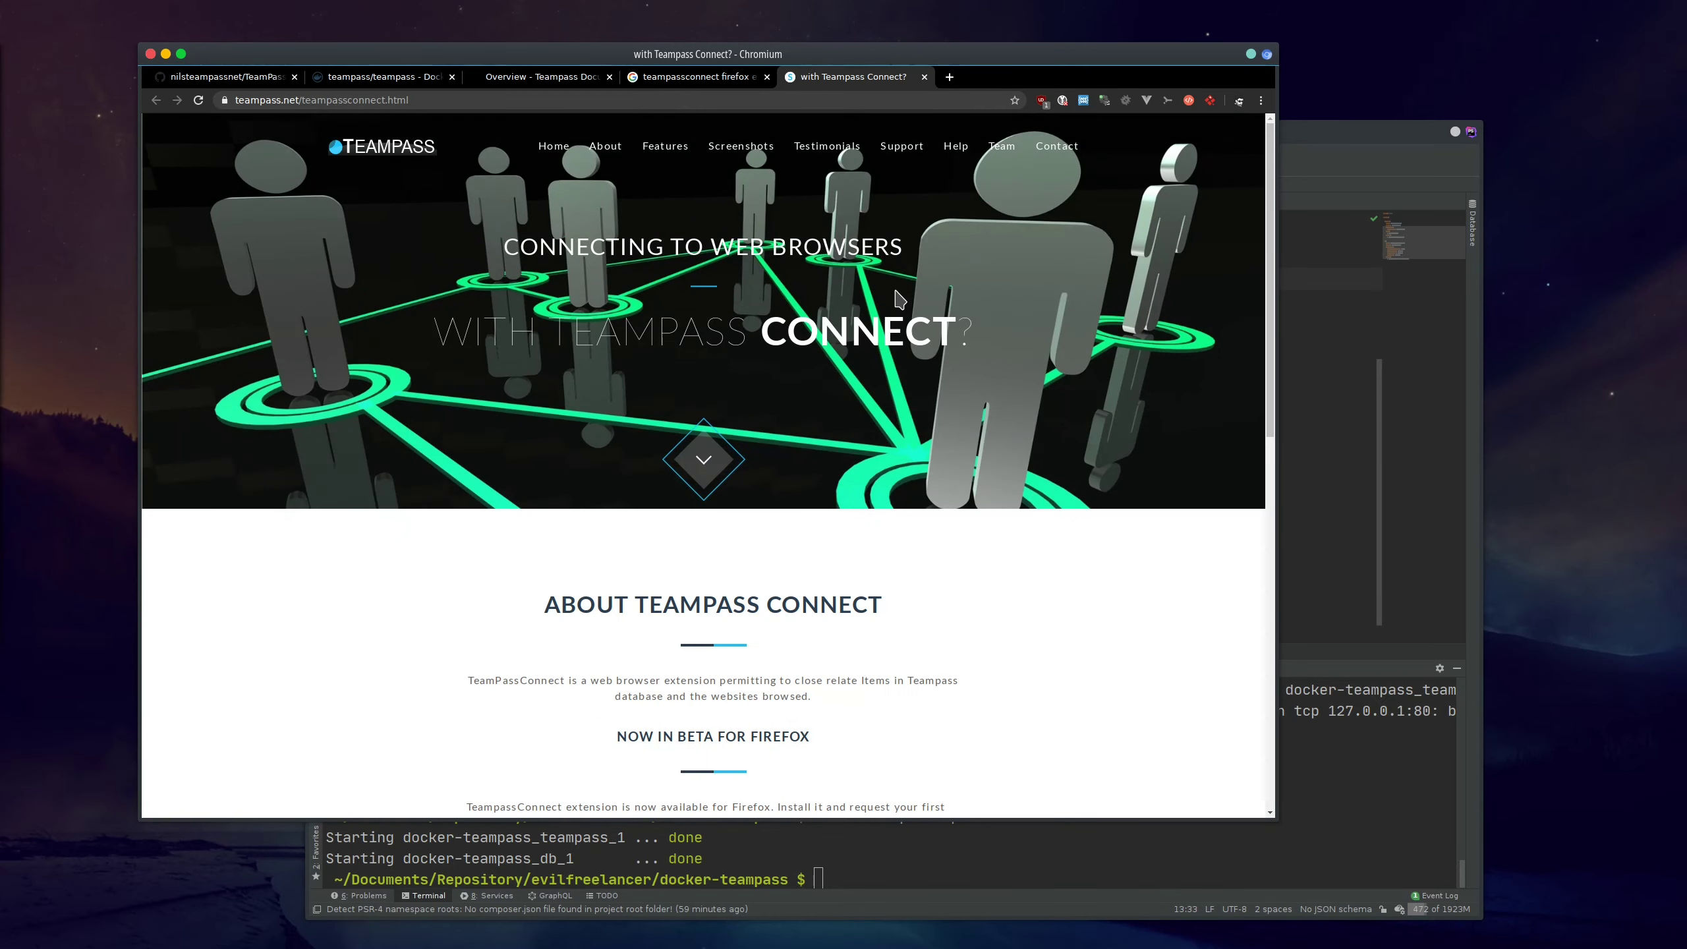
pyautogui.scroll(-3, 898, 299)
pyautogui.scroll(5, 898, 299)
pyautogui.scroll(-15, 898, 299)
pyautogui.hotkey('ctrl', 'w')
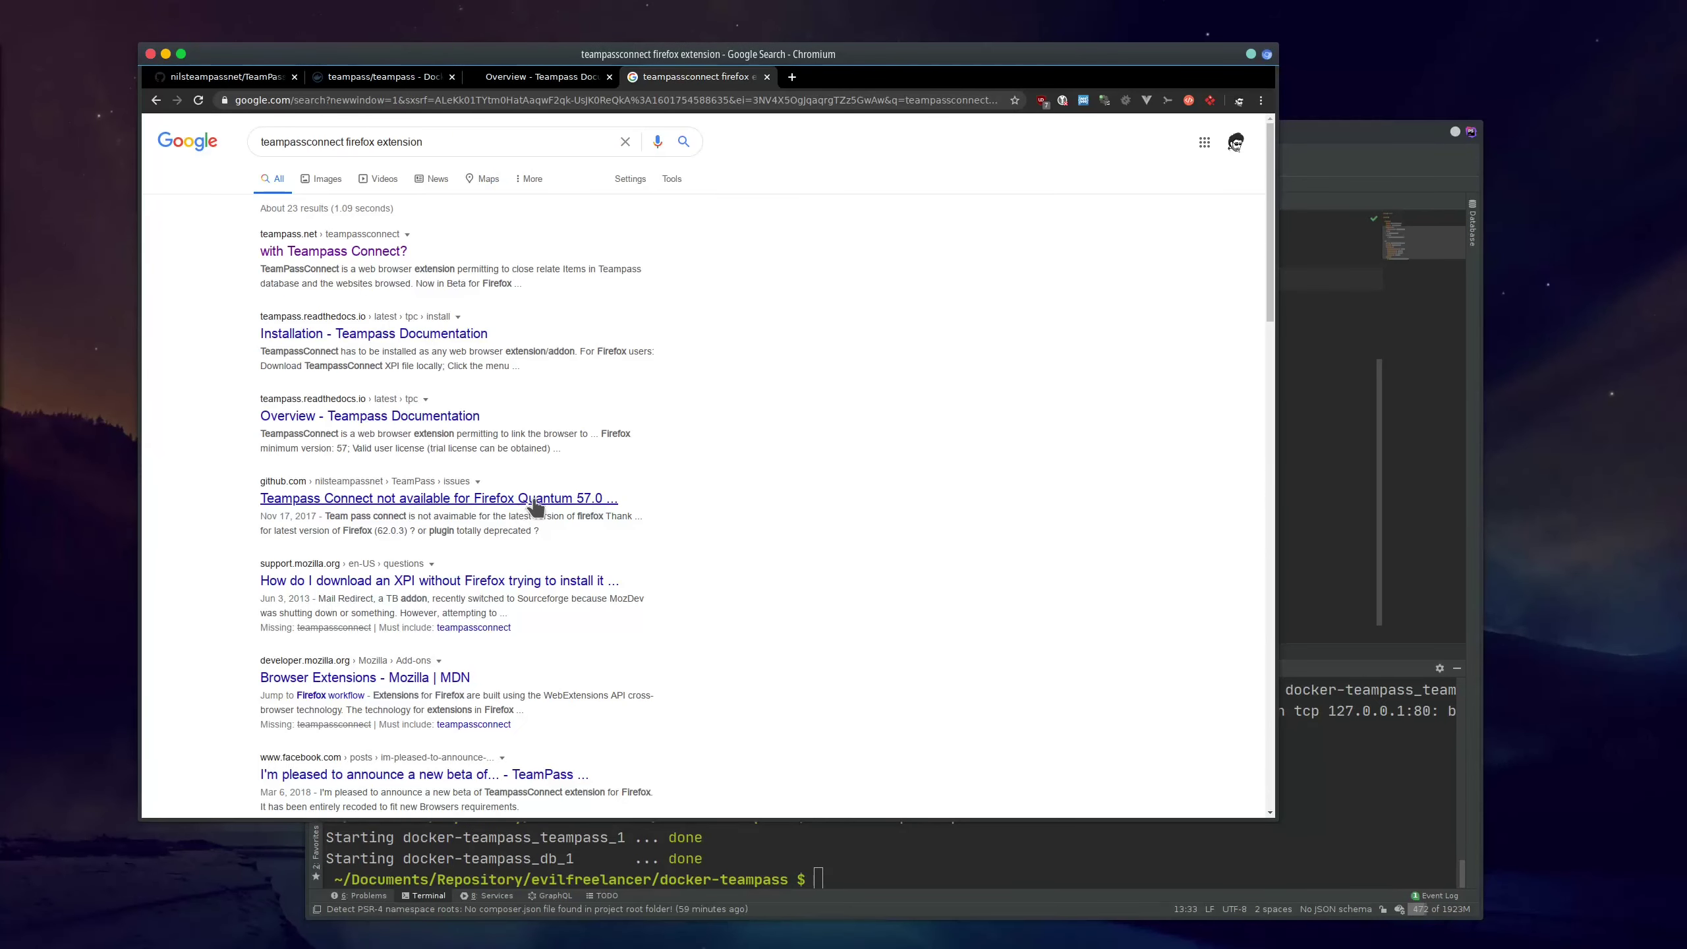
pyautogui.middleClick(491, 498)
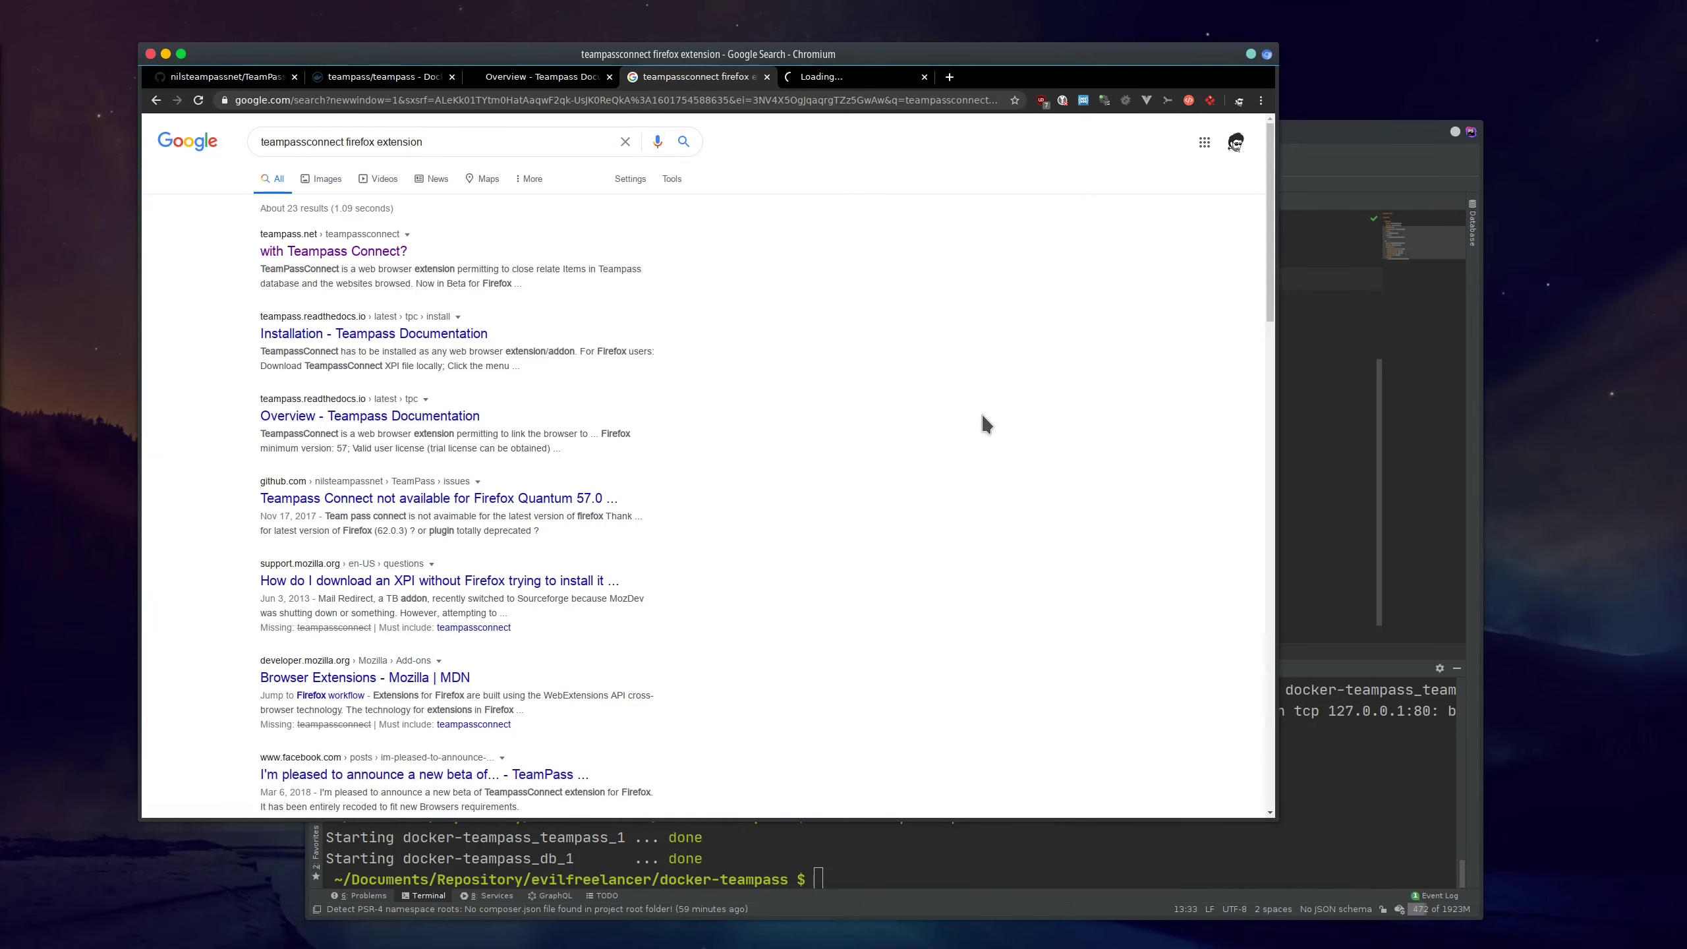
# On GitHub issue #2022, follow the owner's teampass.net/teampassconnect.html link.
pyautogui.click(827, 79)
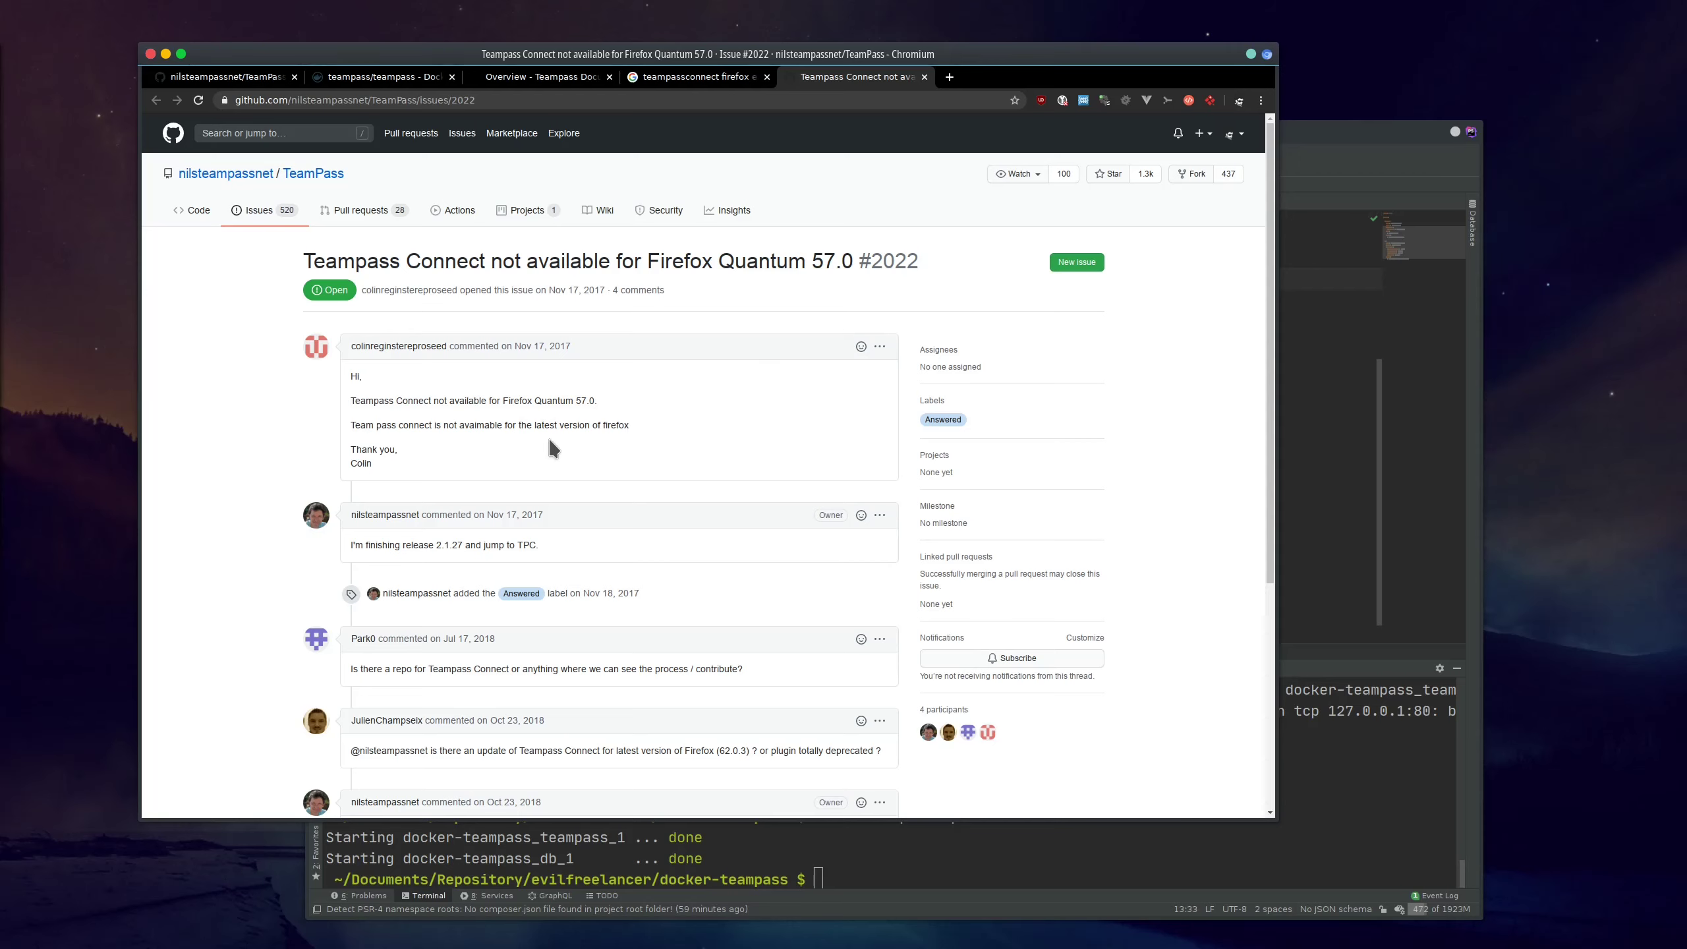
pyautogui.scroll(-3, 649, 424)
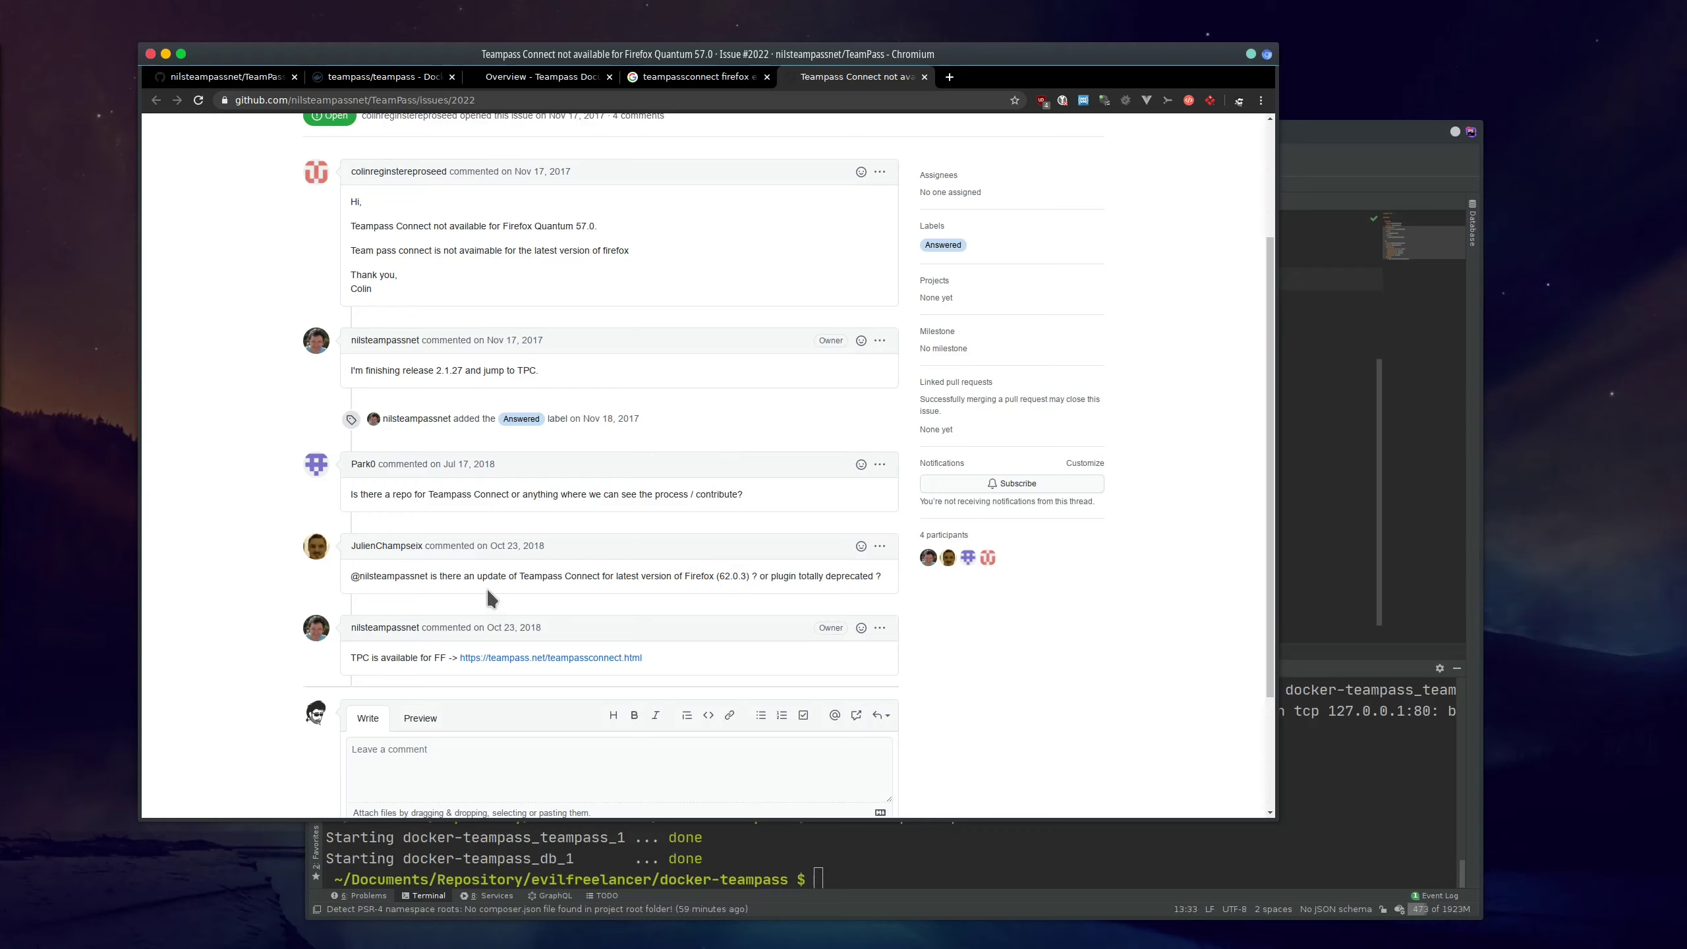
pyautogui.click(603, 658)
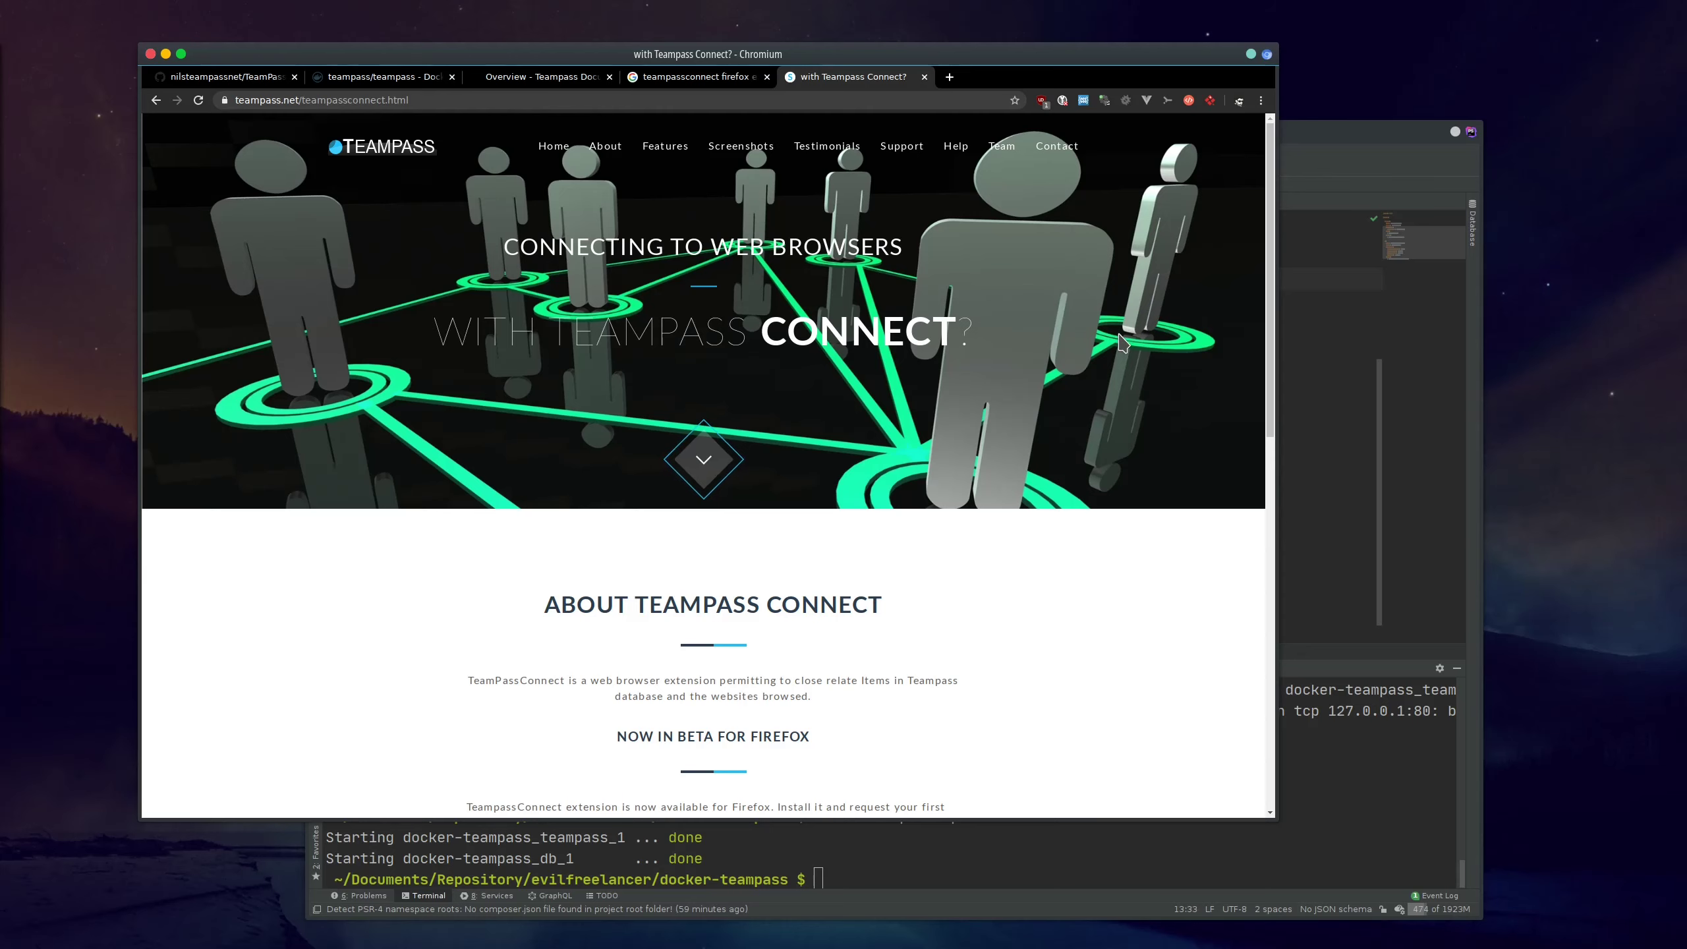
# Find 'connect' on the page and download the Firefox XPI file version 0.1.9.
pyautogui.hotkey('ctrl', 'f')
pyautogui.write('tera')
pyautogui.hotkey('ctrl', 'a')
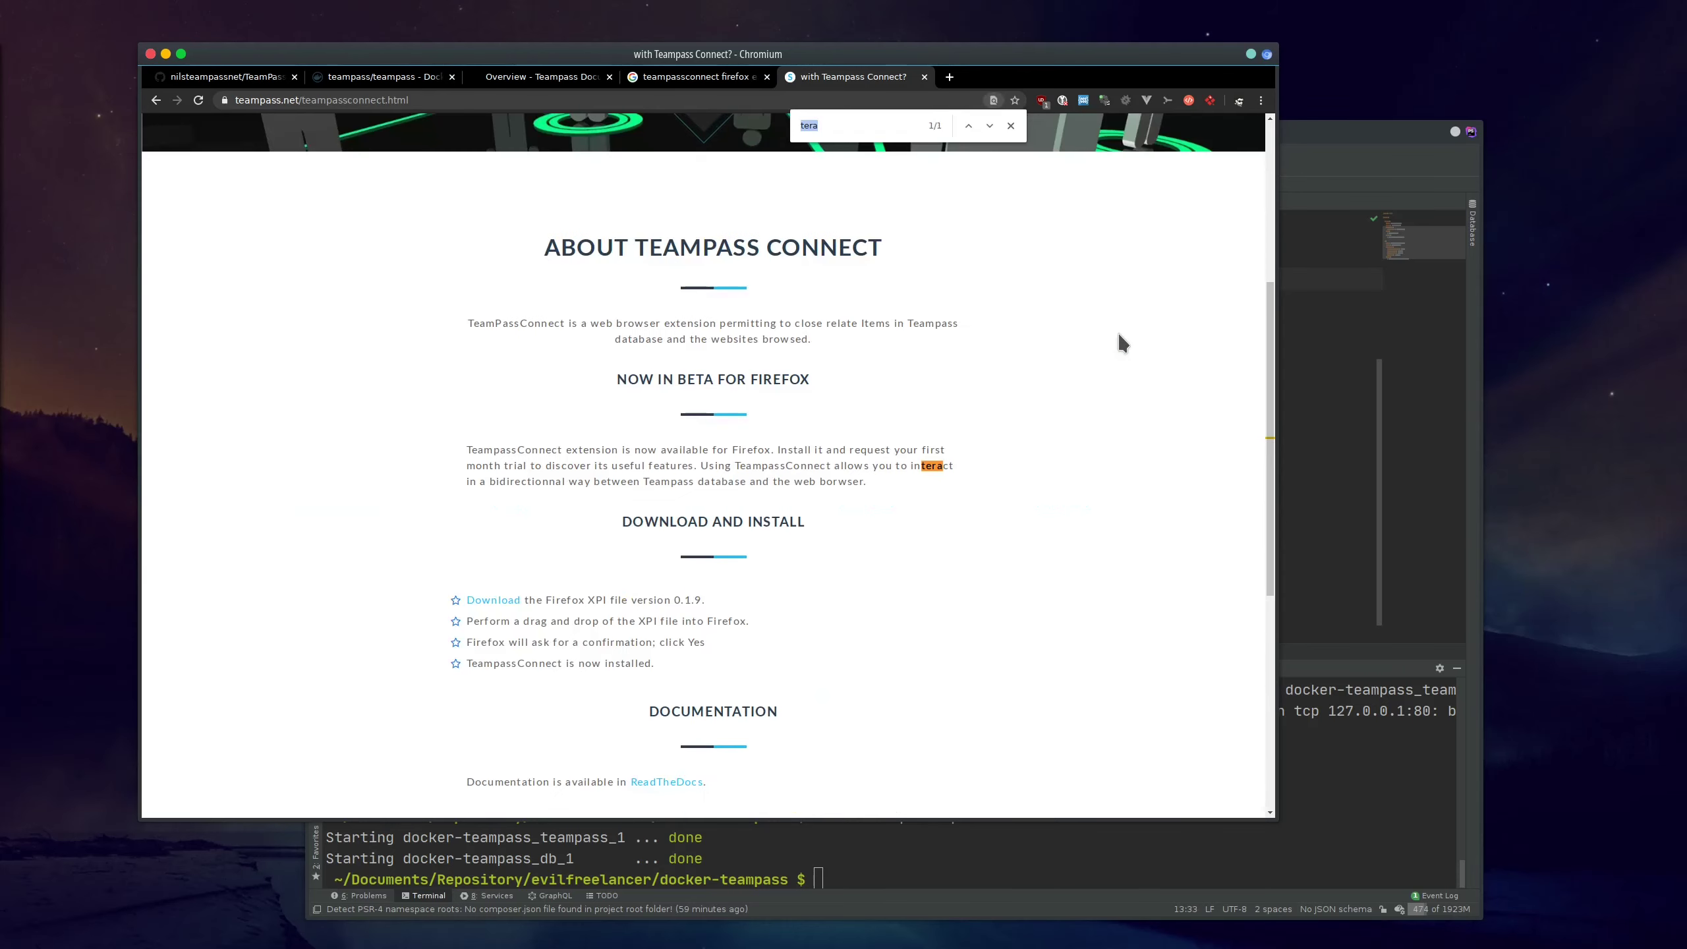
pyautogui.write('connect')
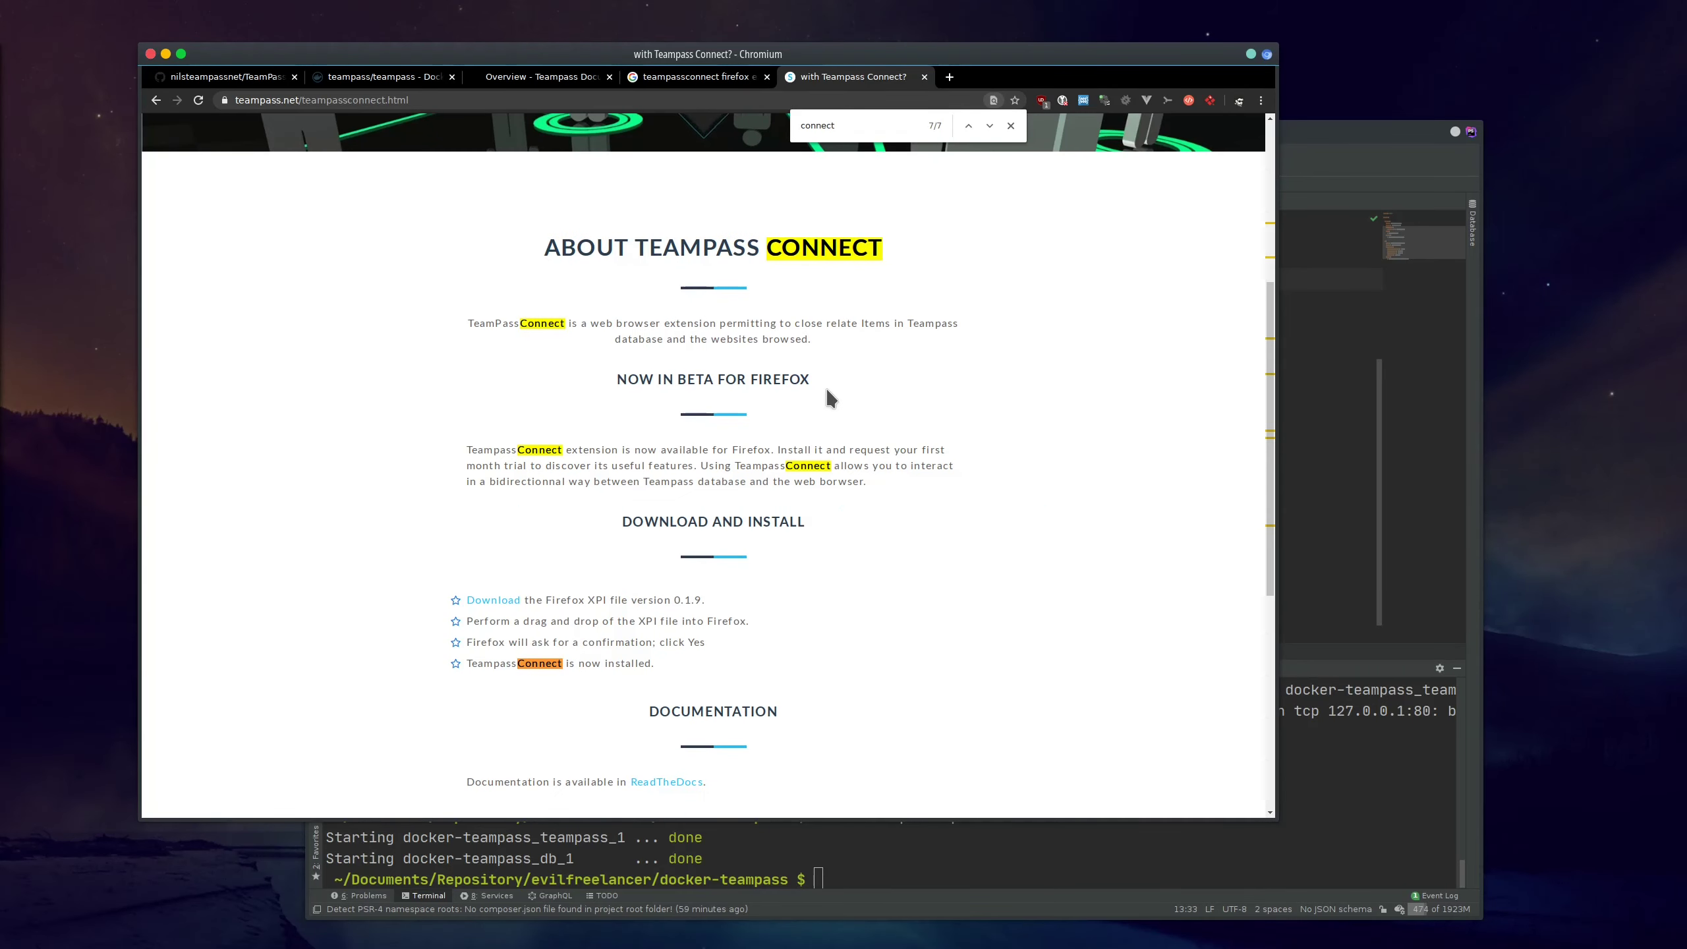
pyautogui.click(496, 600)
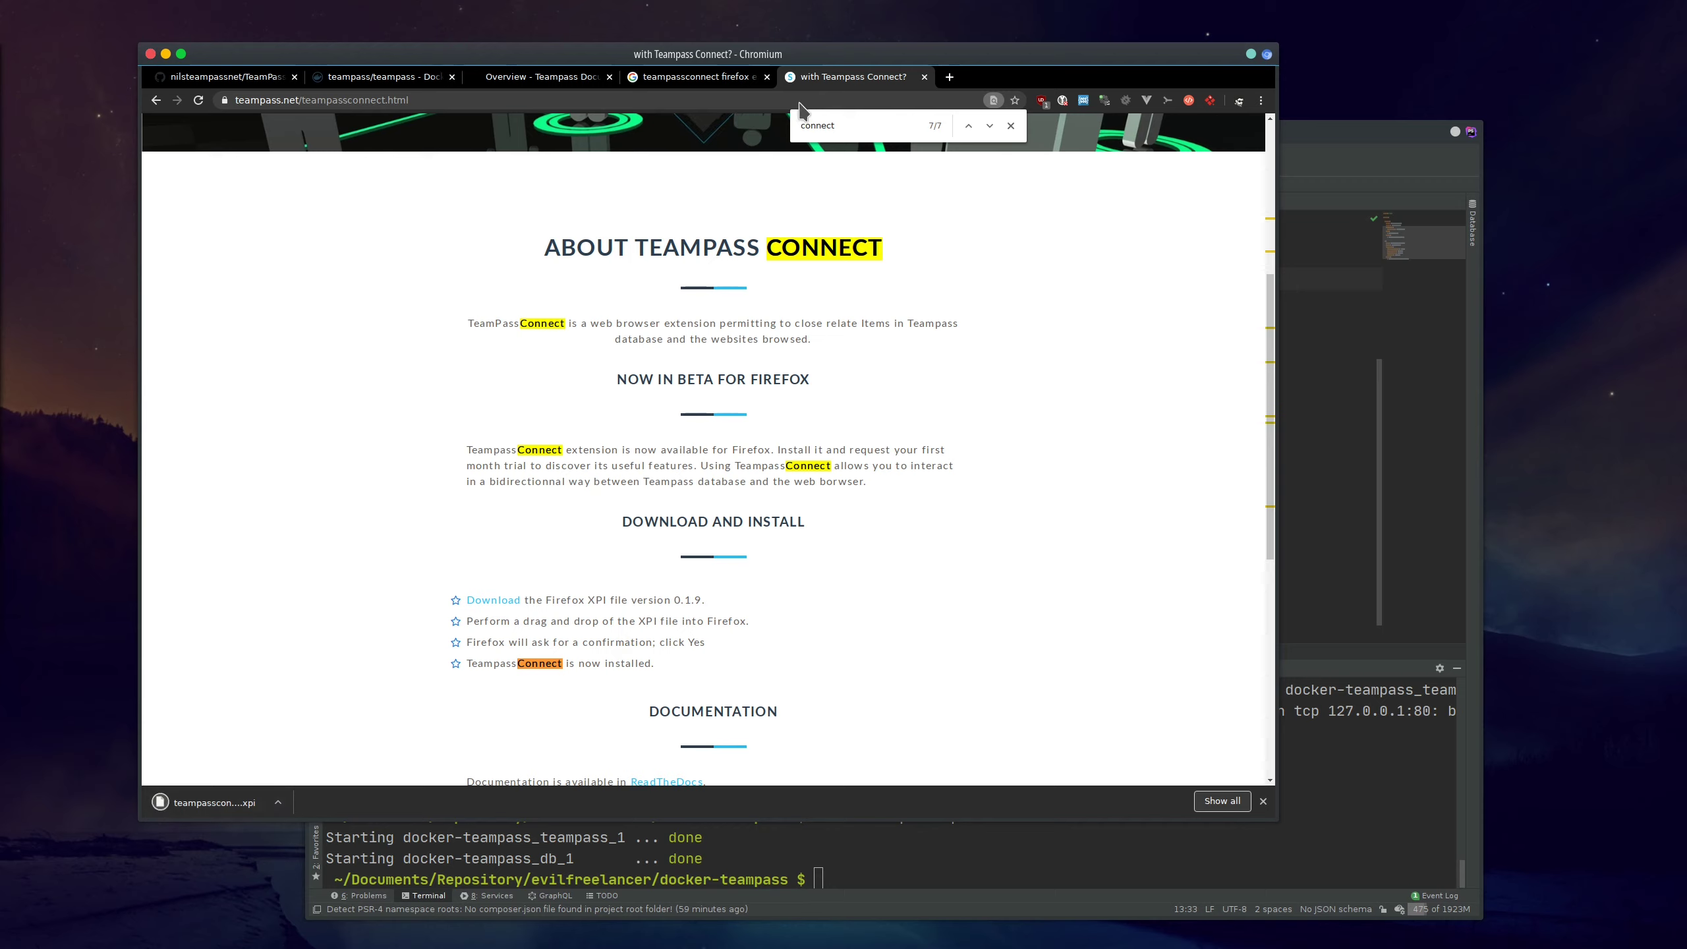
# Close the search results, Teampass Connect and TeampassConnect documentation tabs.
pyautogui.middleClick(685, 87)
pyautogui.middleClick(686, 86)
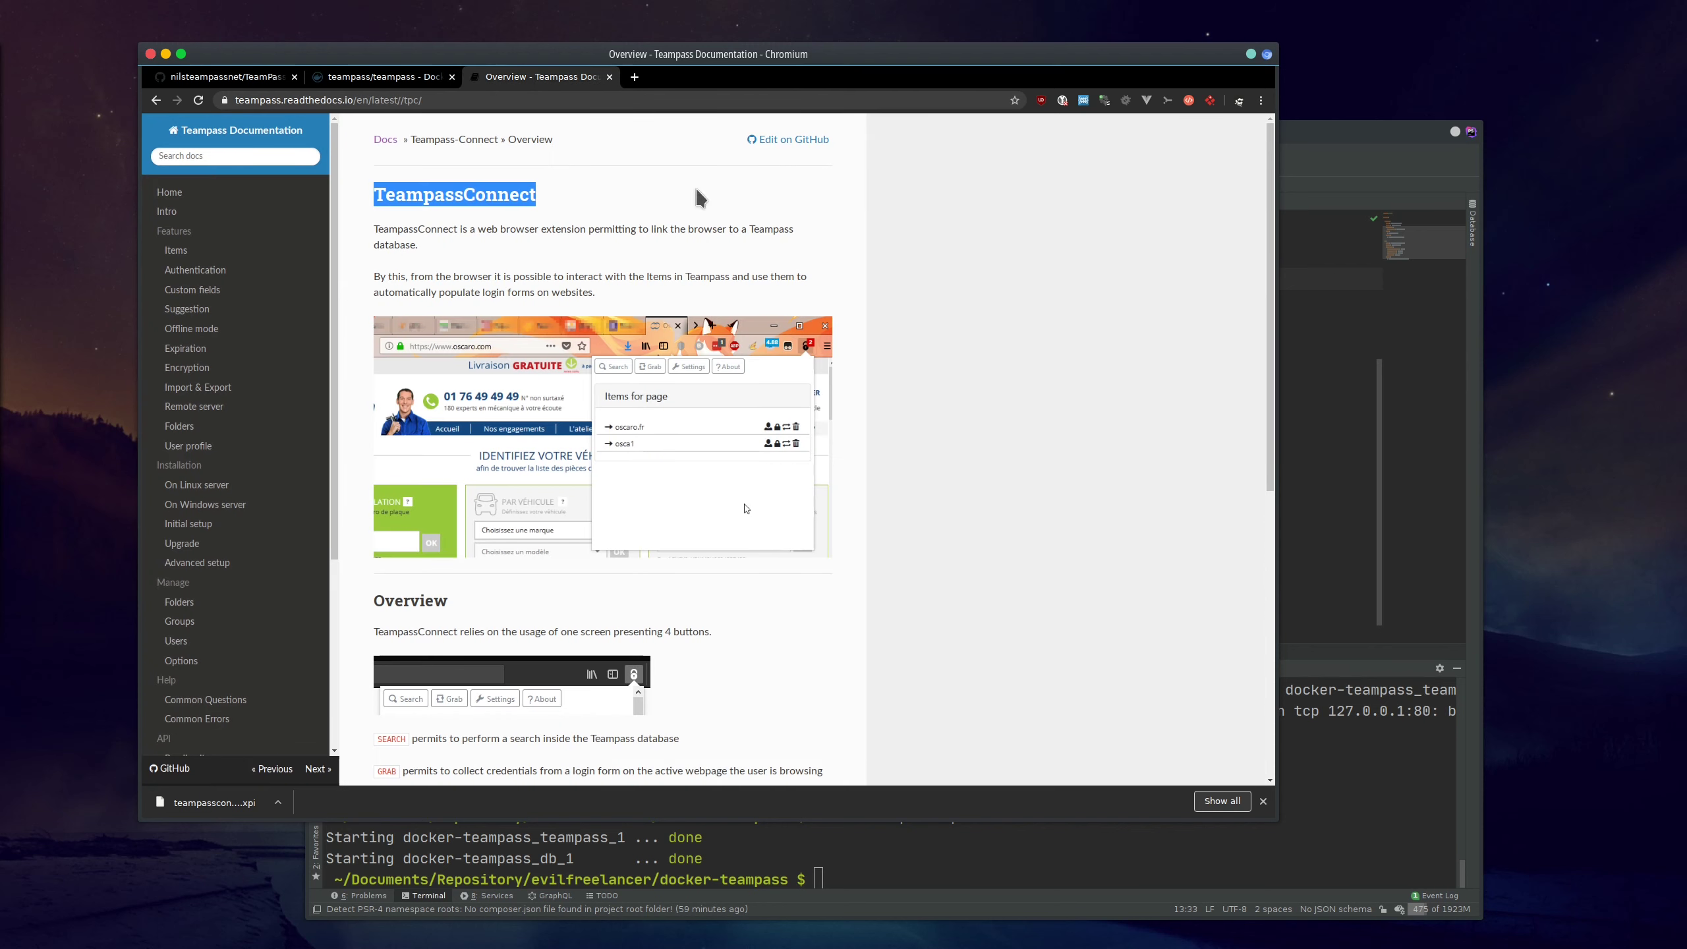
pyautogui.scroll(-3, 996, 429)
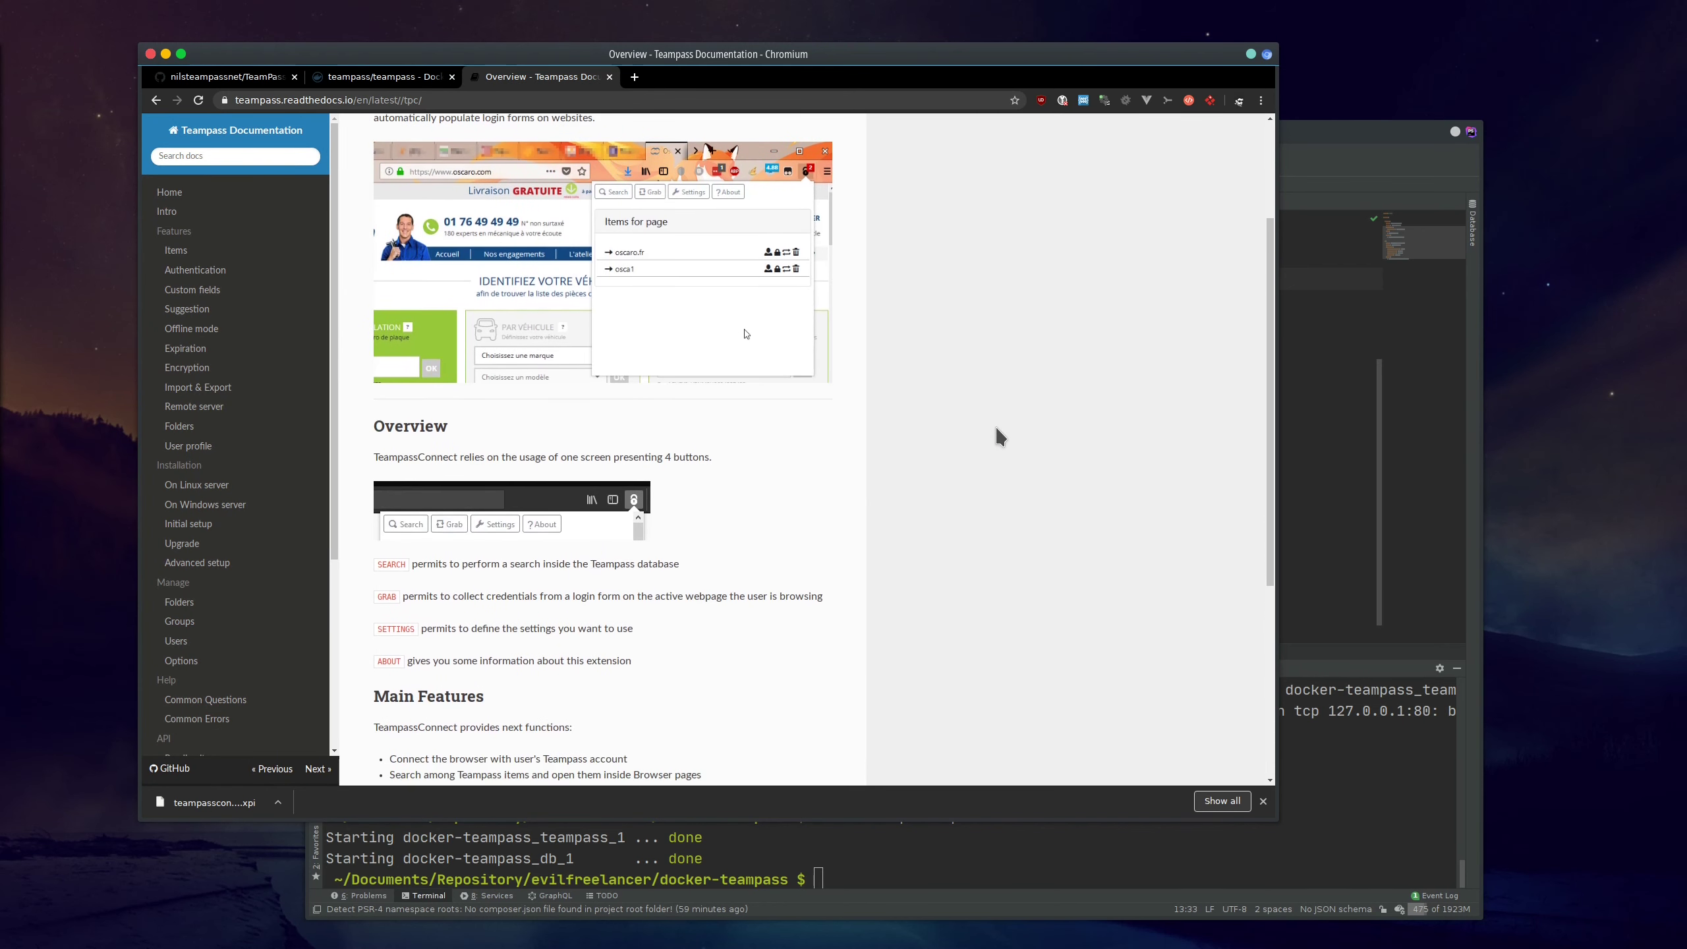
pyautogui.scroll(3, 996, 428)
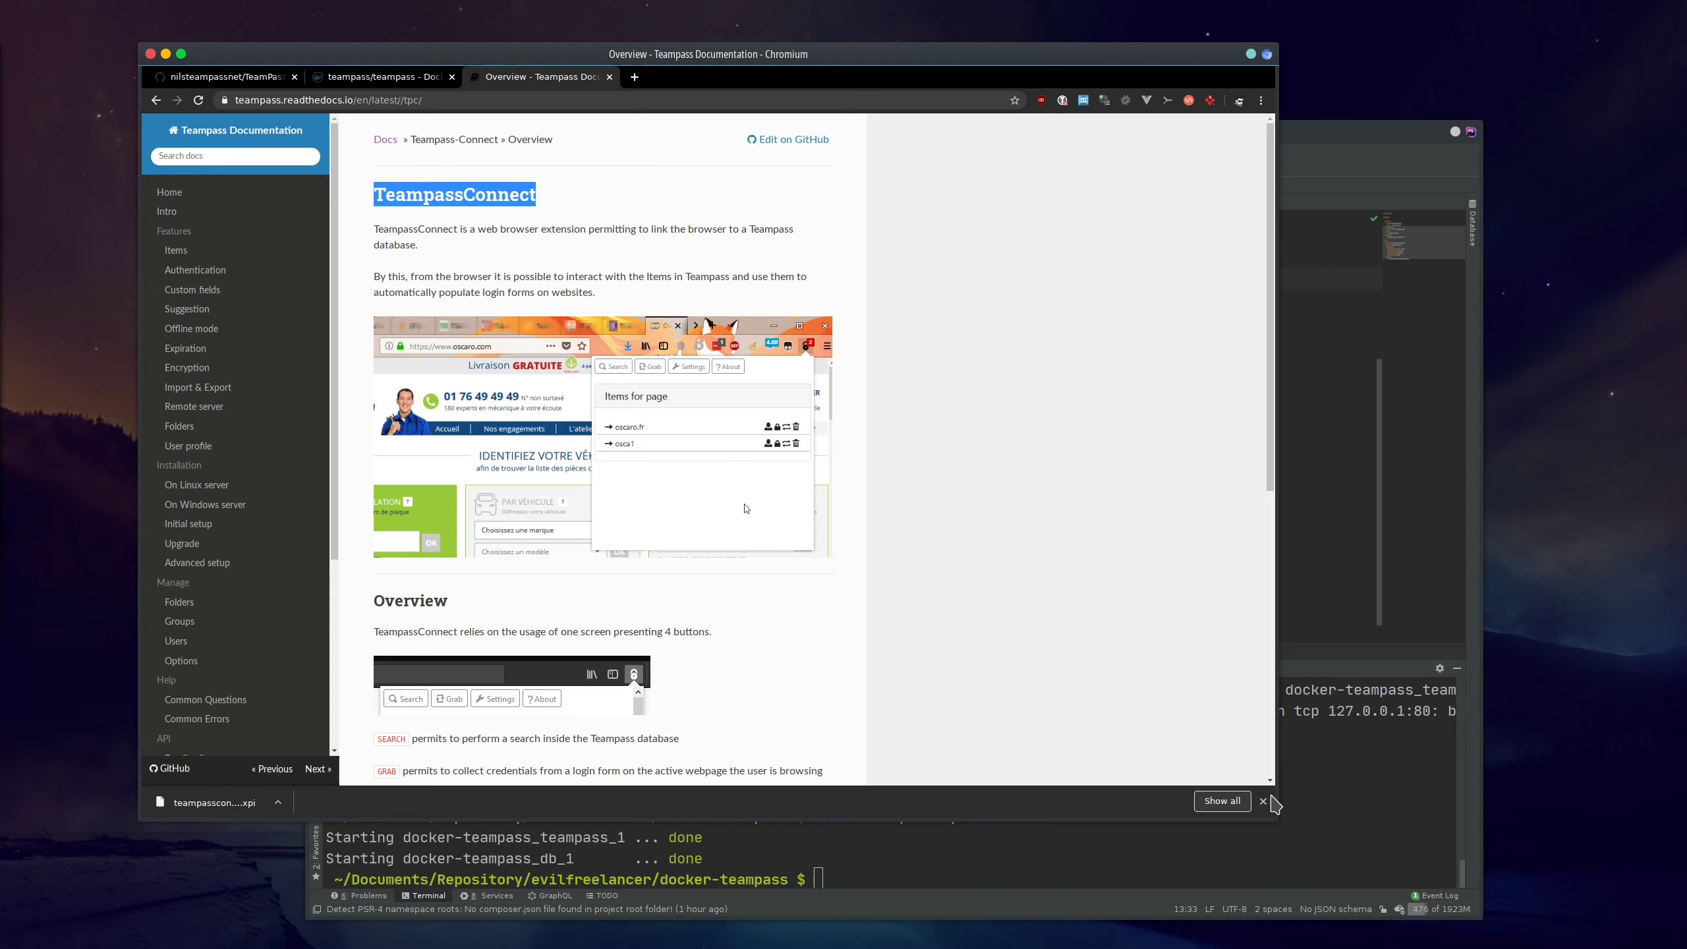
pyautogui.click(1080, 398)
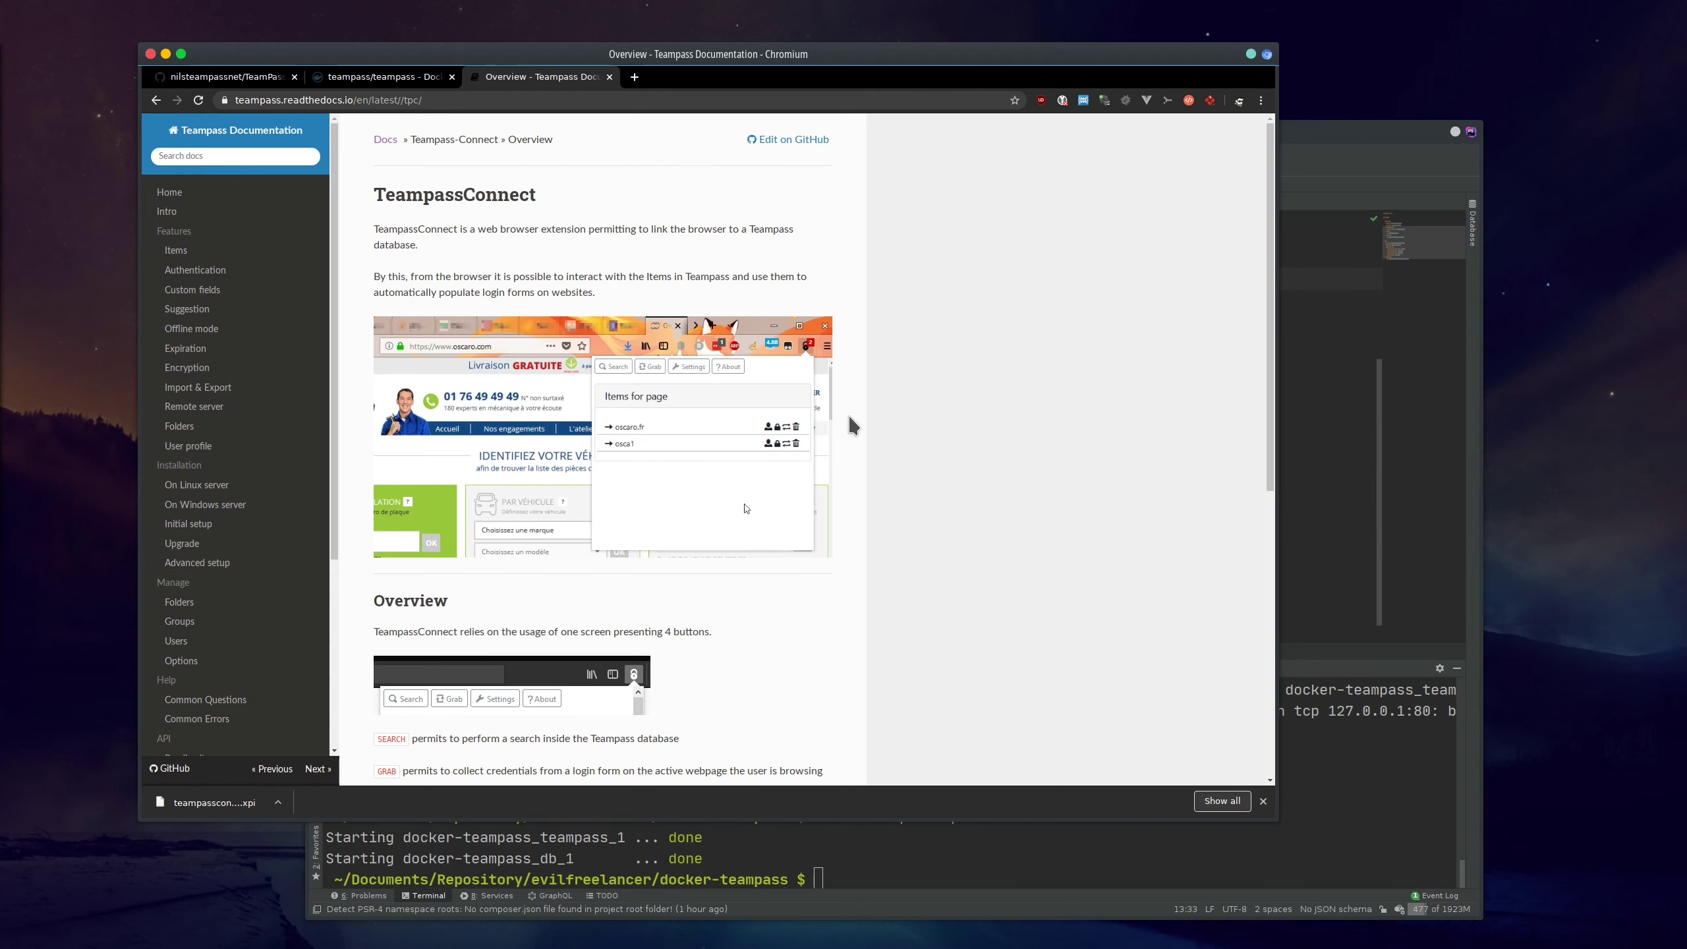
pyautogui.middleClick(574, 75)
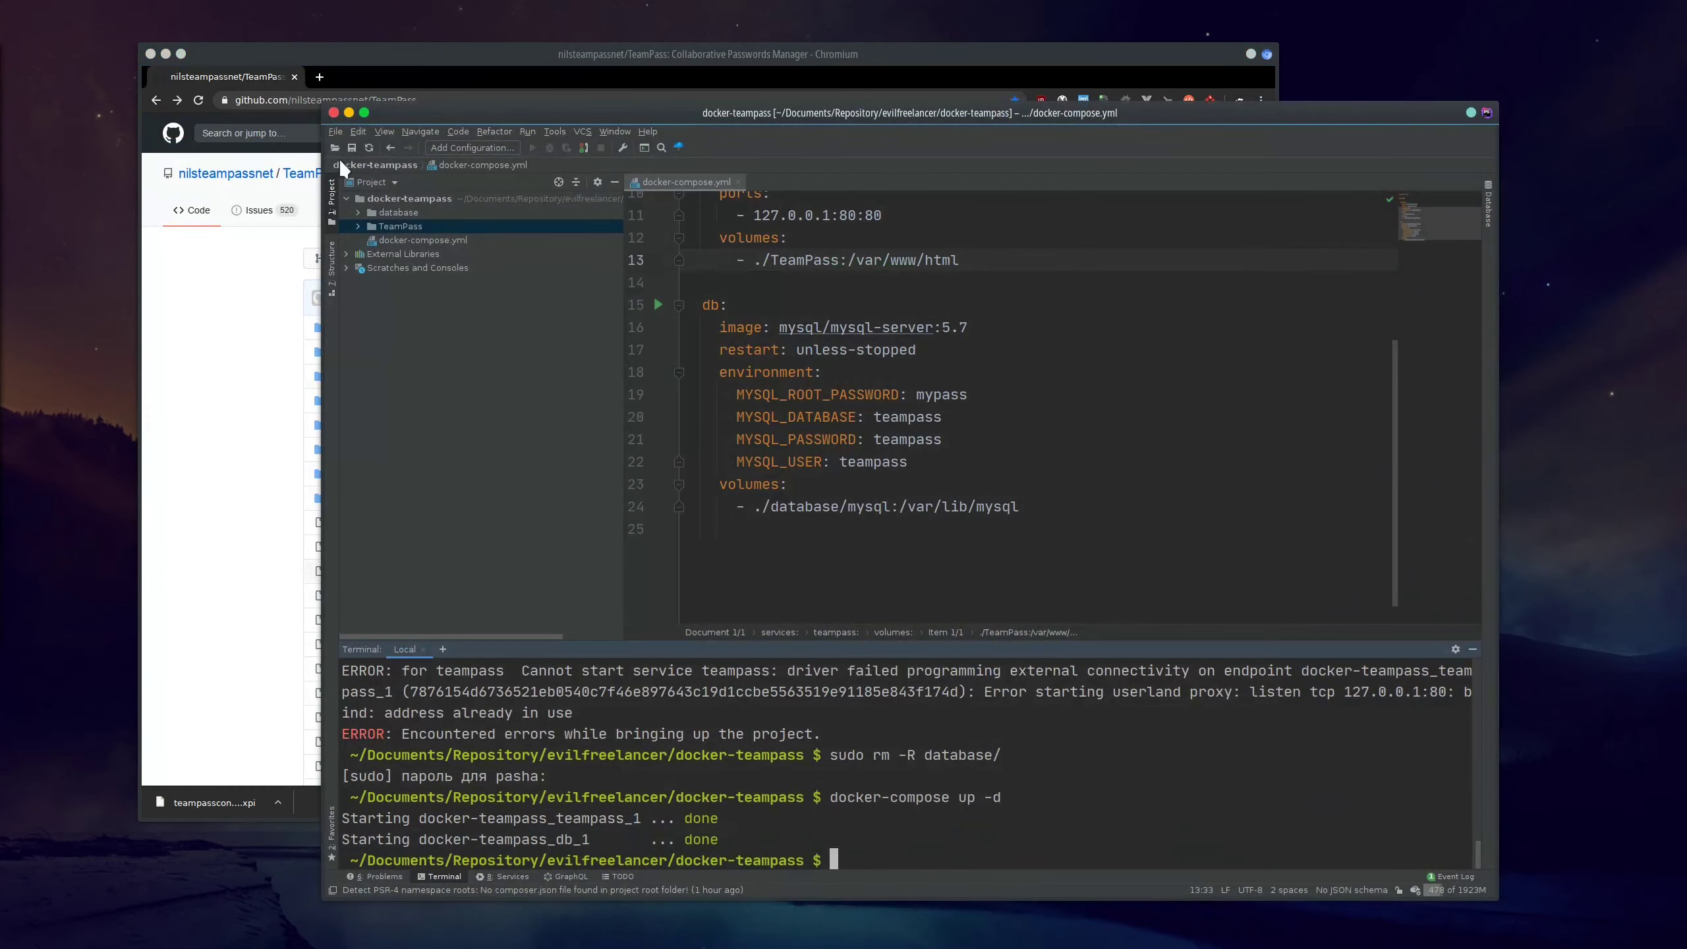
# Inspect the database folder and the db service's MYSQL_ROOT_PASSWORD environment settings.
pyautogui.click(358, 212)
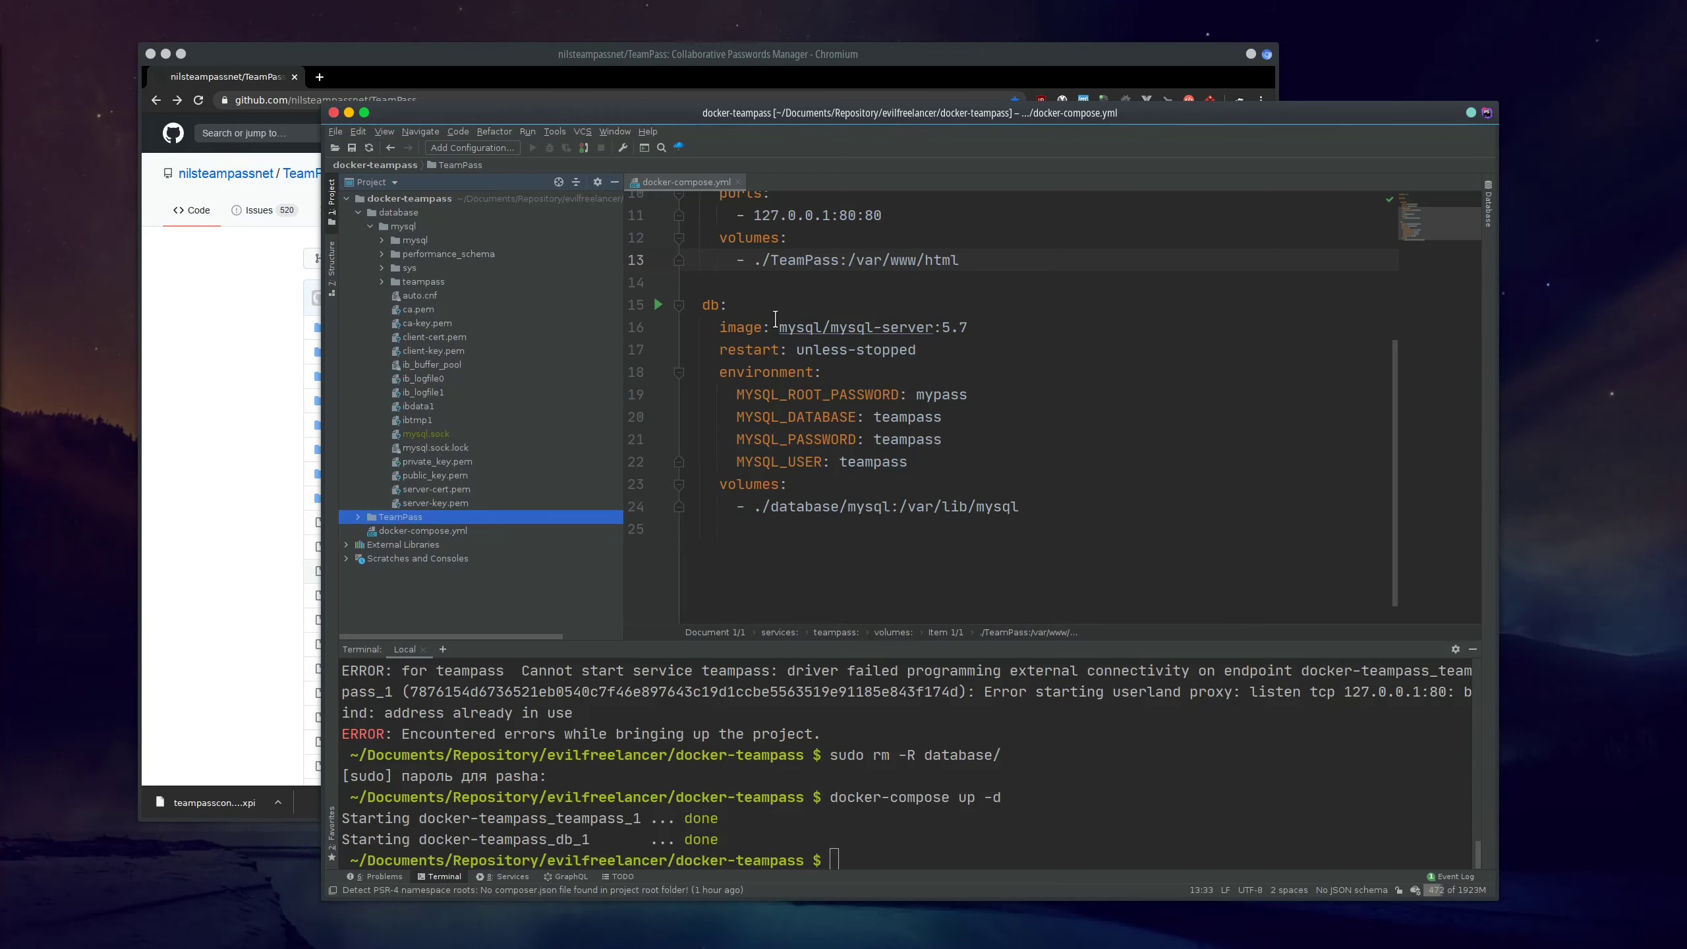
pyautogui.click(937, 439)
pyautogui.moveTo(942, 442)
pyautogui.mouseDown()
pyautogui.moveTo(863, 399)
pyautogui.moveTo(942, 442)
pyautogui.mouseUp()
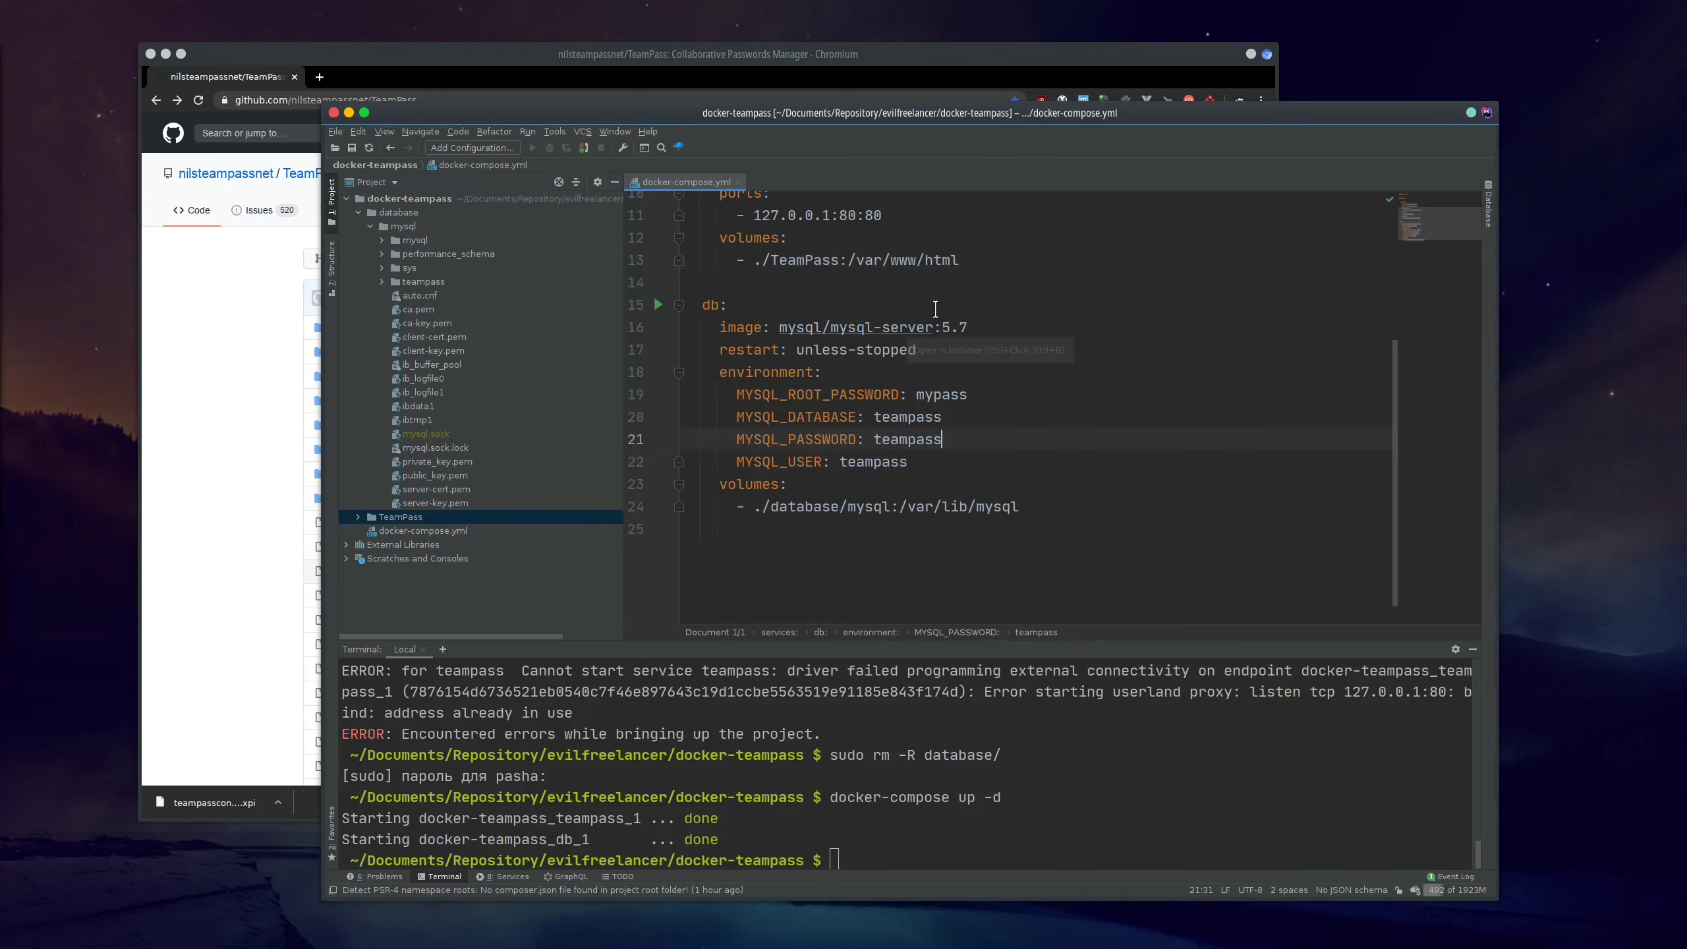
pyautogui.doubleClick(844, 397)
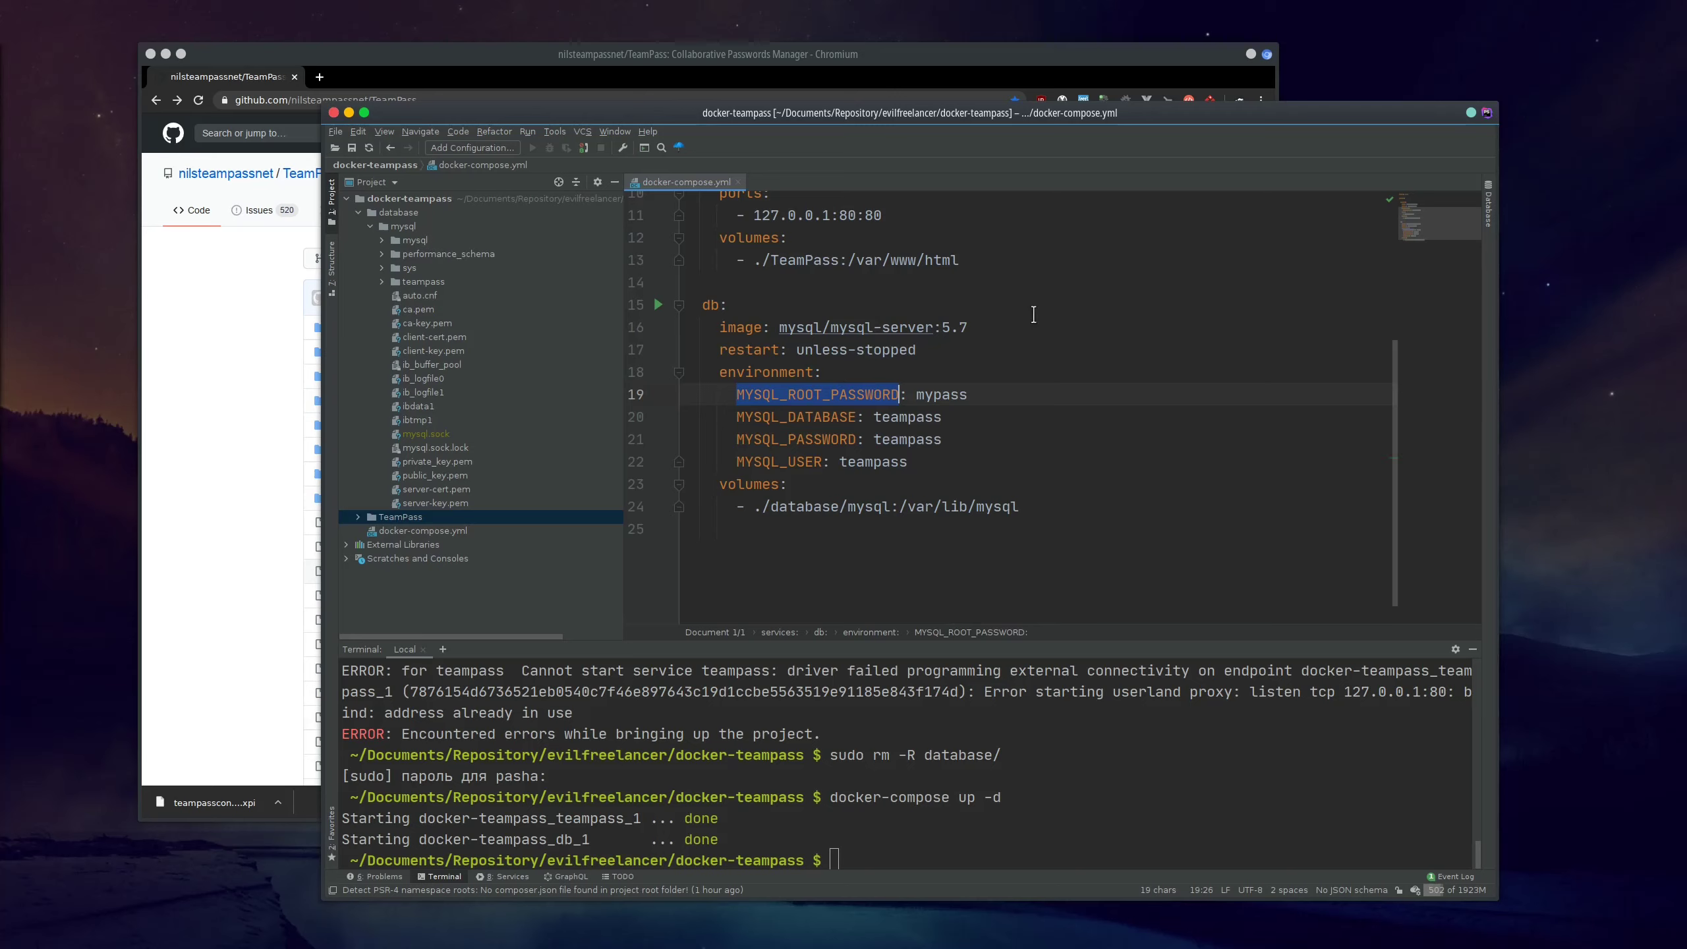
pyautogui.click(1106, 310)
pyautogui.click(978, 376)
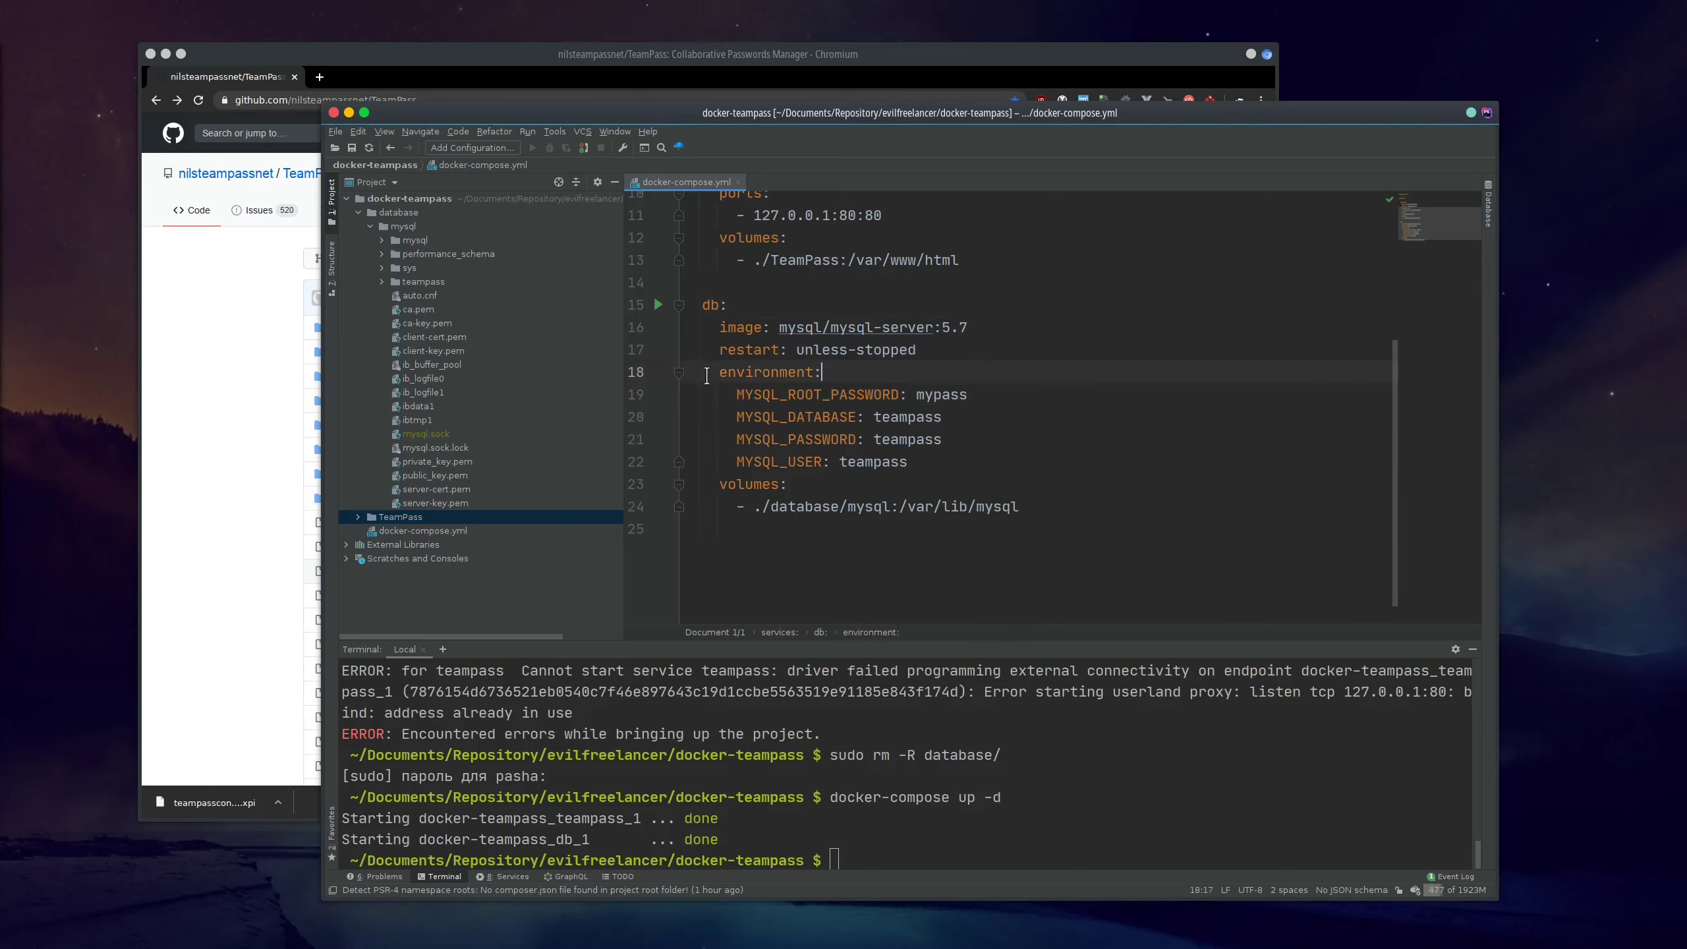
pyautogui.doubleClick(942, 397)
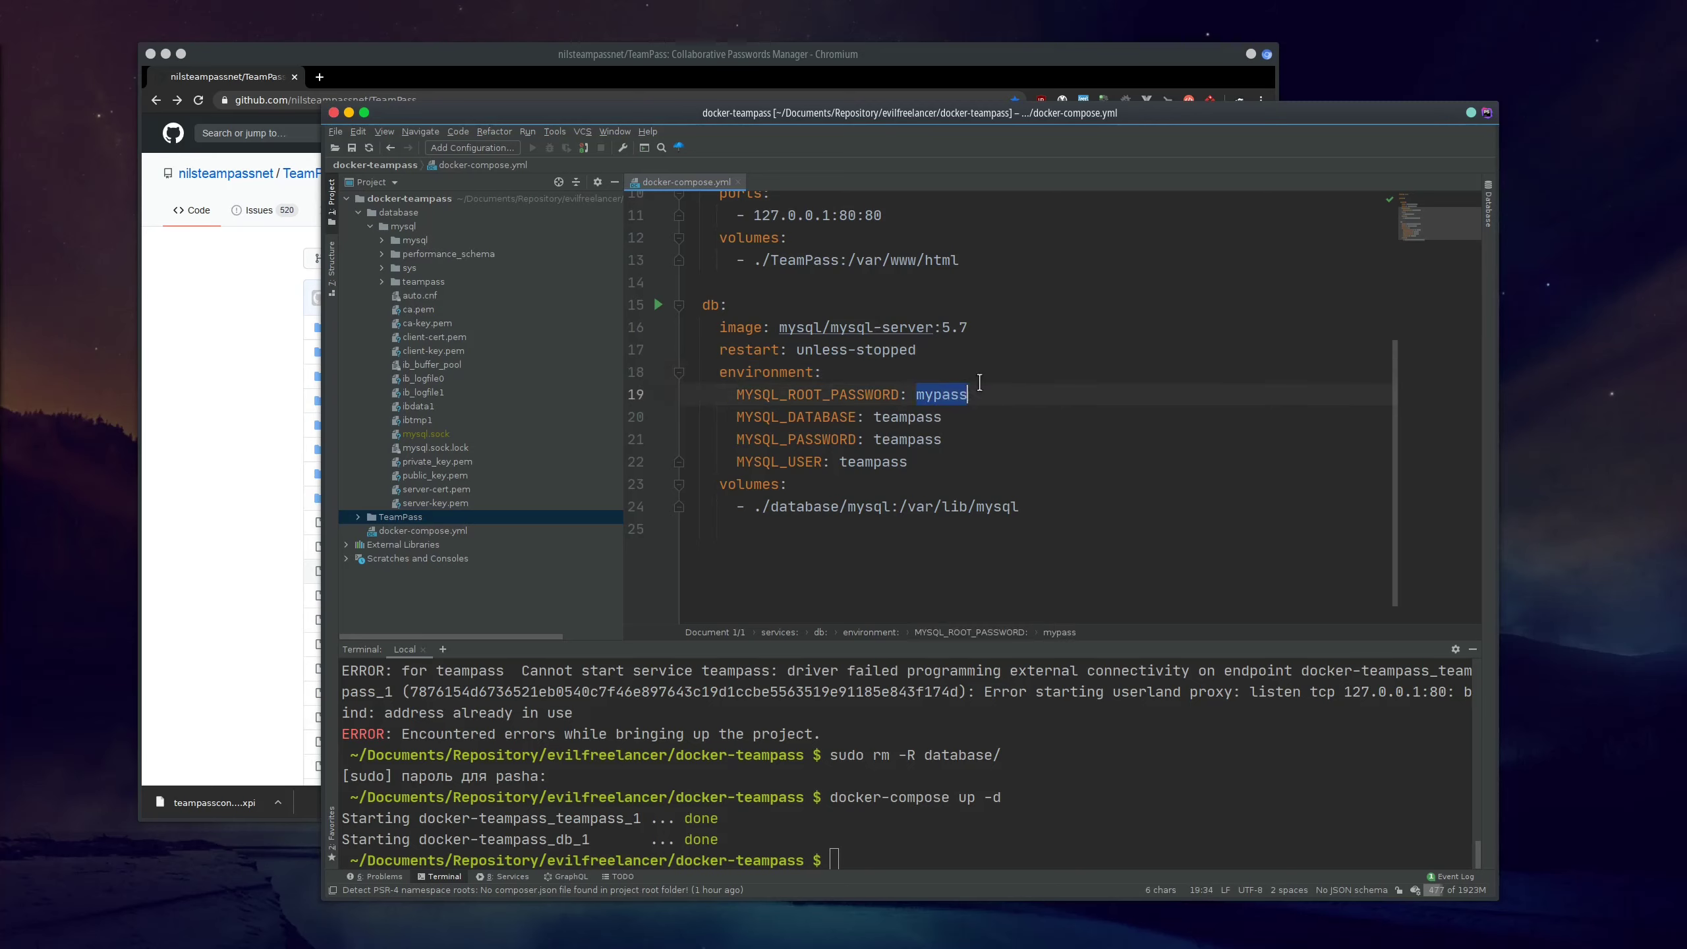
pyautogui.click(939, 381)
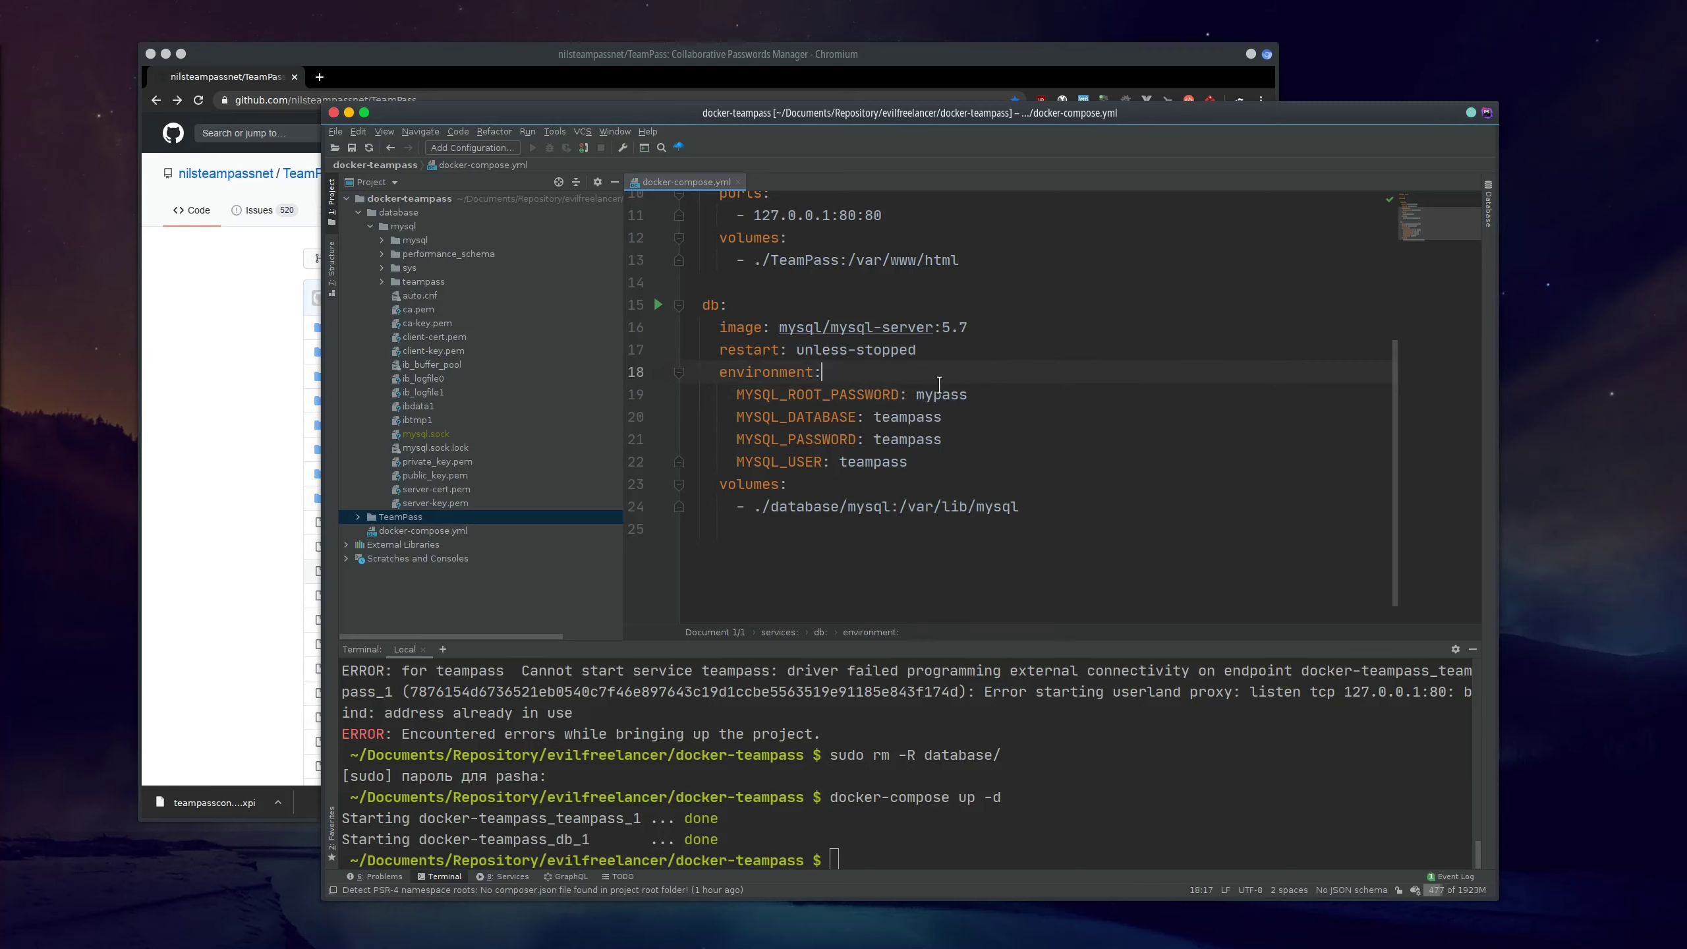
# Copy the teampass ports block and paste it into the db service above volumes.
pyautogui.click(909, 790)
pyautogui.scroll(3, 1008, 421)
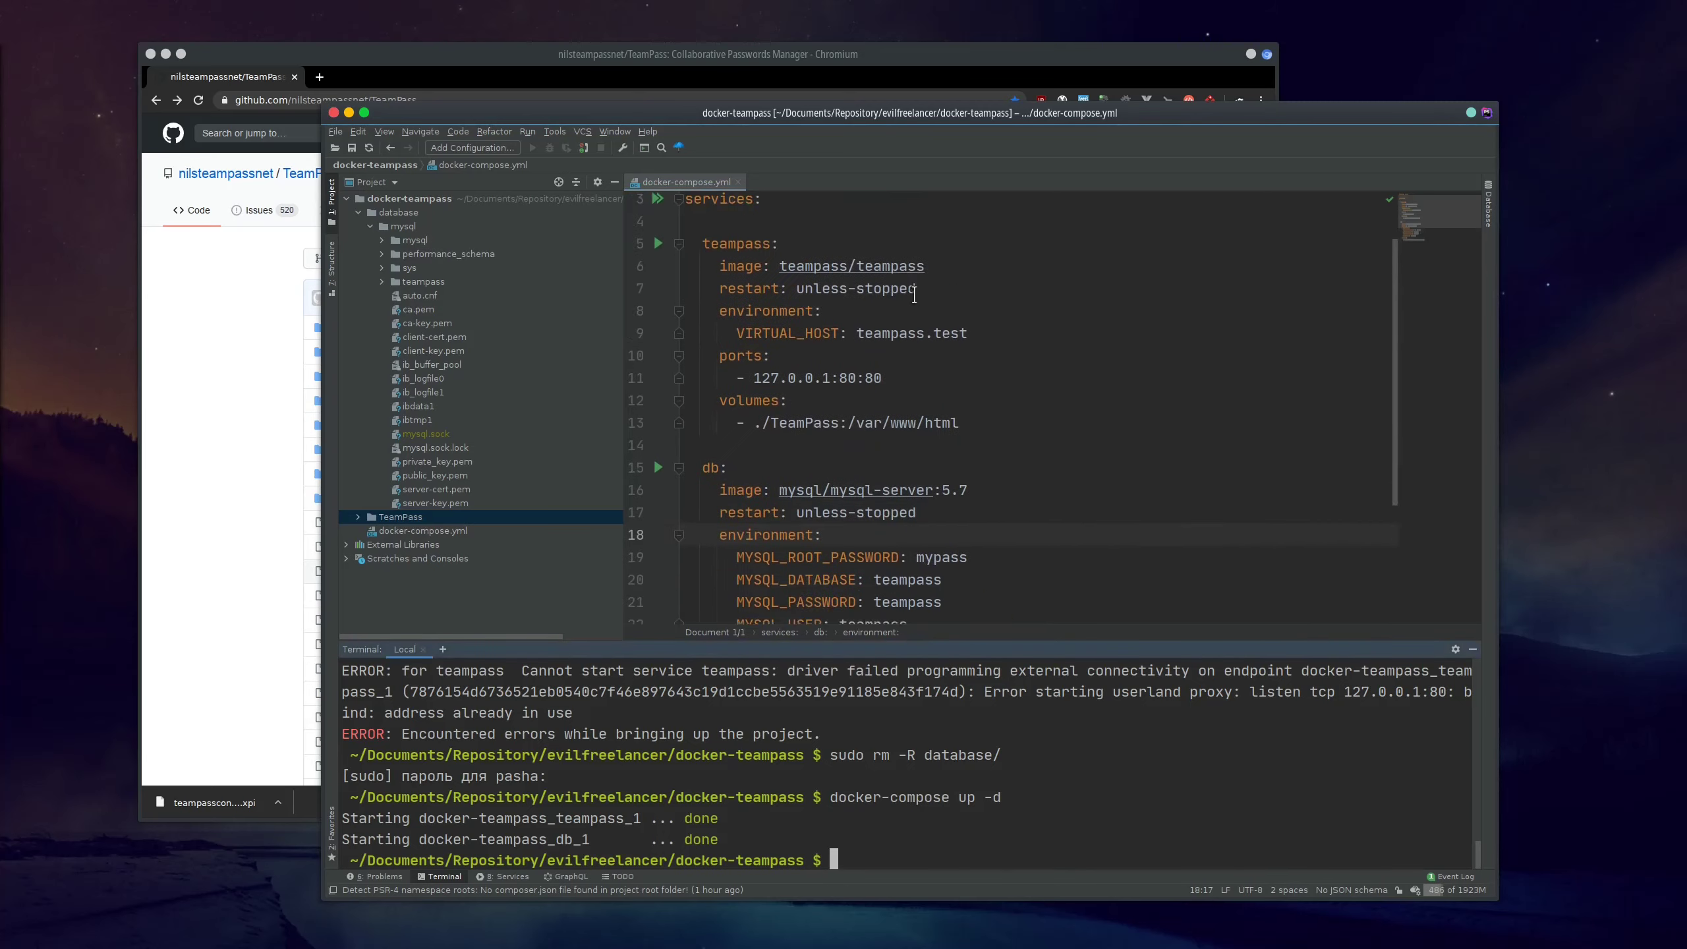
pyautogui.moveTo(883, 416); pyautogui.dragTo(518, 393)
pyautogui.hotkey('ctrl', 'c')
pyautogui.scroll(-1, 999, 423)
pyautogui.scroll(-2, 996, 411)
pyautogui.click(987, 335)
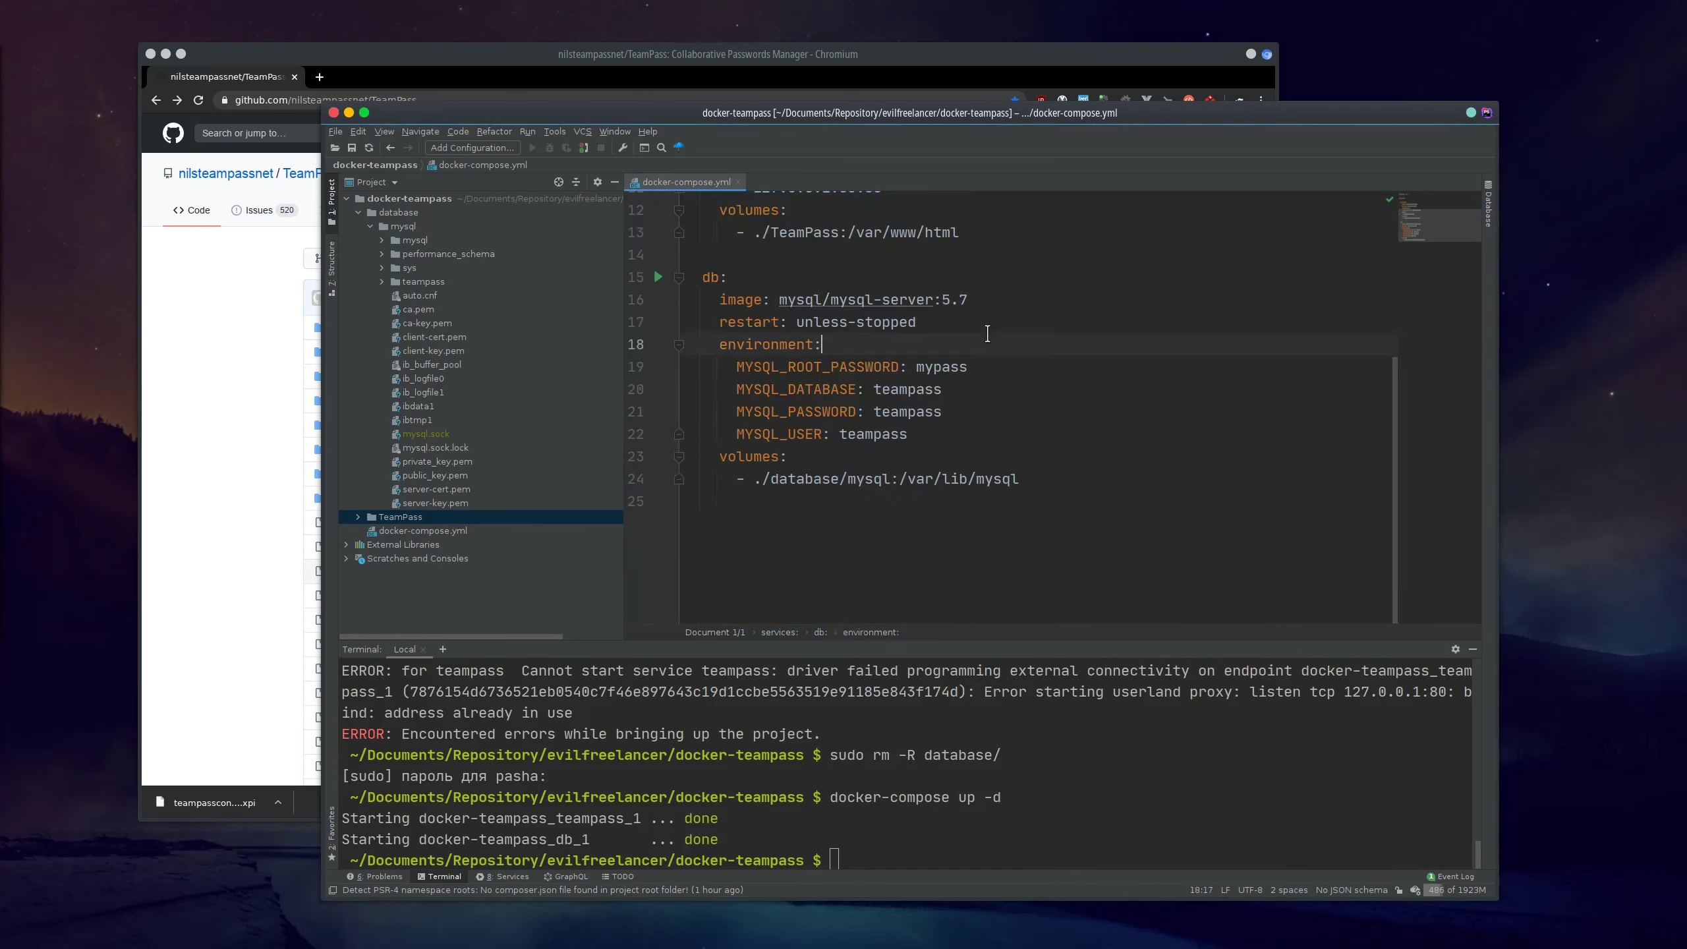
pyautogui.press('Down')
pyautogui.press('Down')
pyautogui.press('Down')
pyautogui.press('Down')
pyautogui.press('Down')
pyautogui.press('Down')
pyautogui.hotkey('ctrl', 'v')
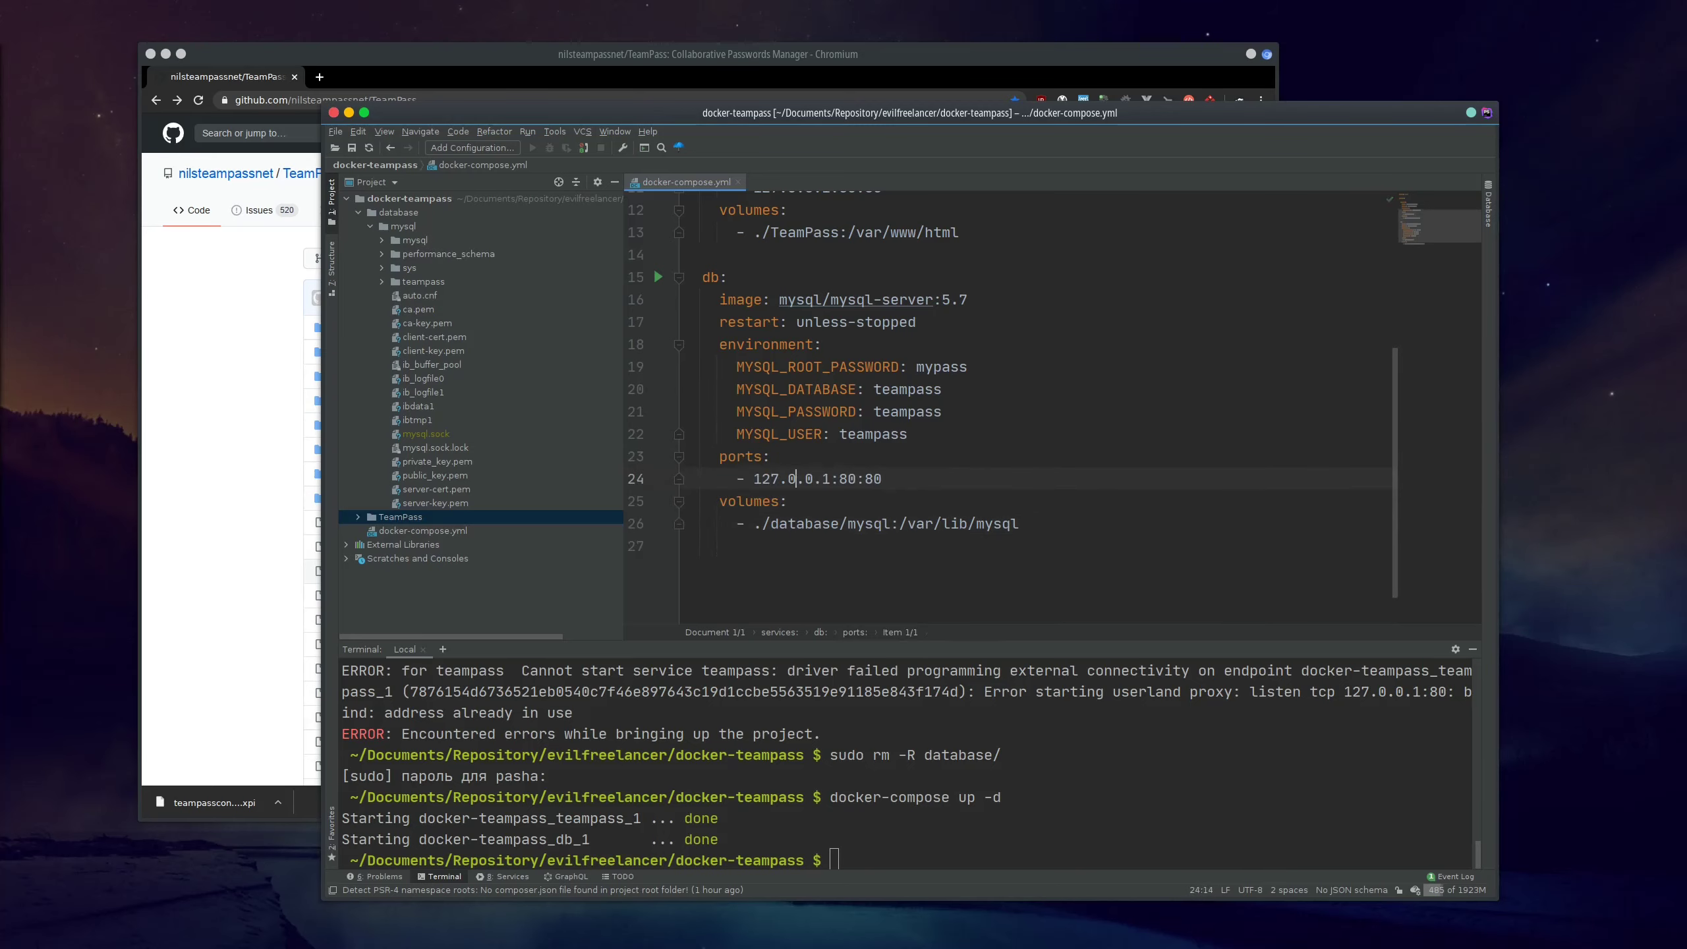
# Change the mapping to 127.0.0.1:3306:3306 and rerun docker-compose up -d.
pyautogui.hotkey('ctrl', 'shift', 'Right')
pyautogui.write('3306')
pyautogui.press('End')
pyautogui.hotkey('ctrl', 'shift', 'Left')
pyautogui.write('3306')
pyautogui.click(950, 764)
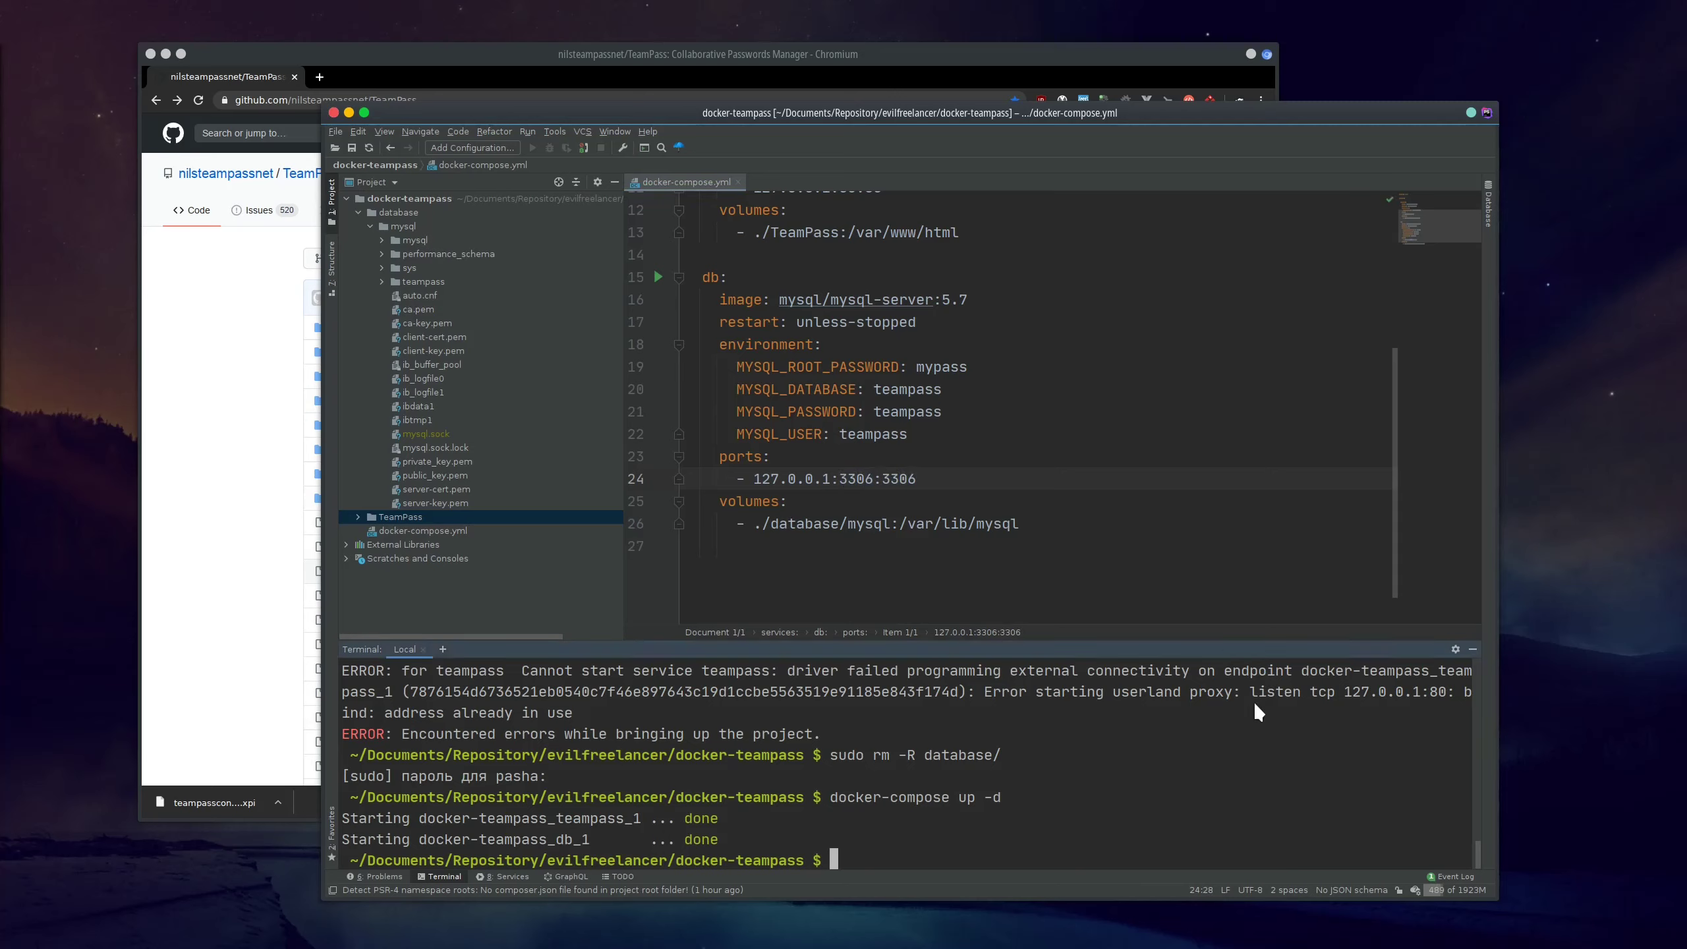
pyautogui.press('Up')
pyautogui.press('Return')
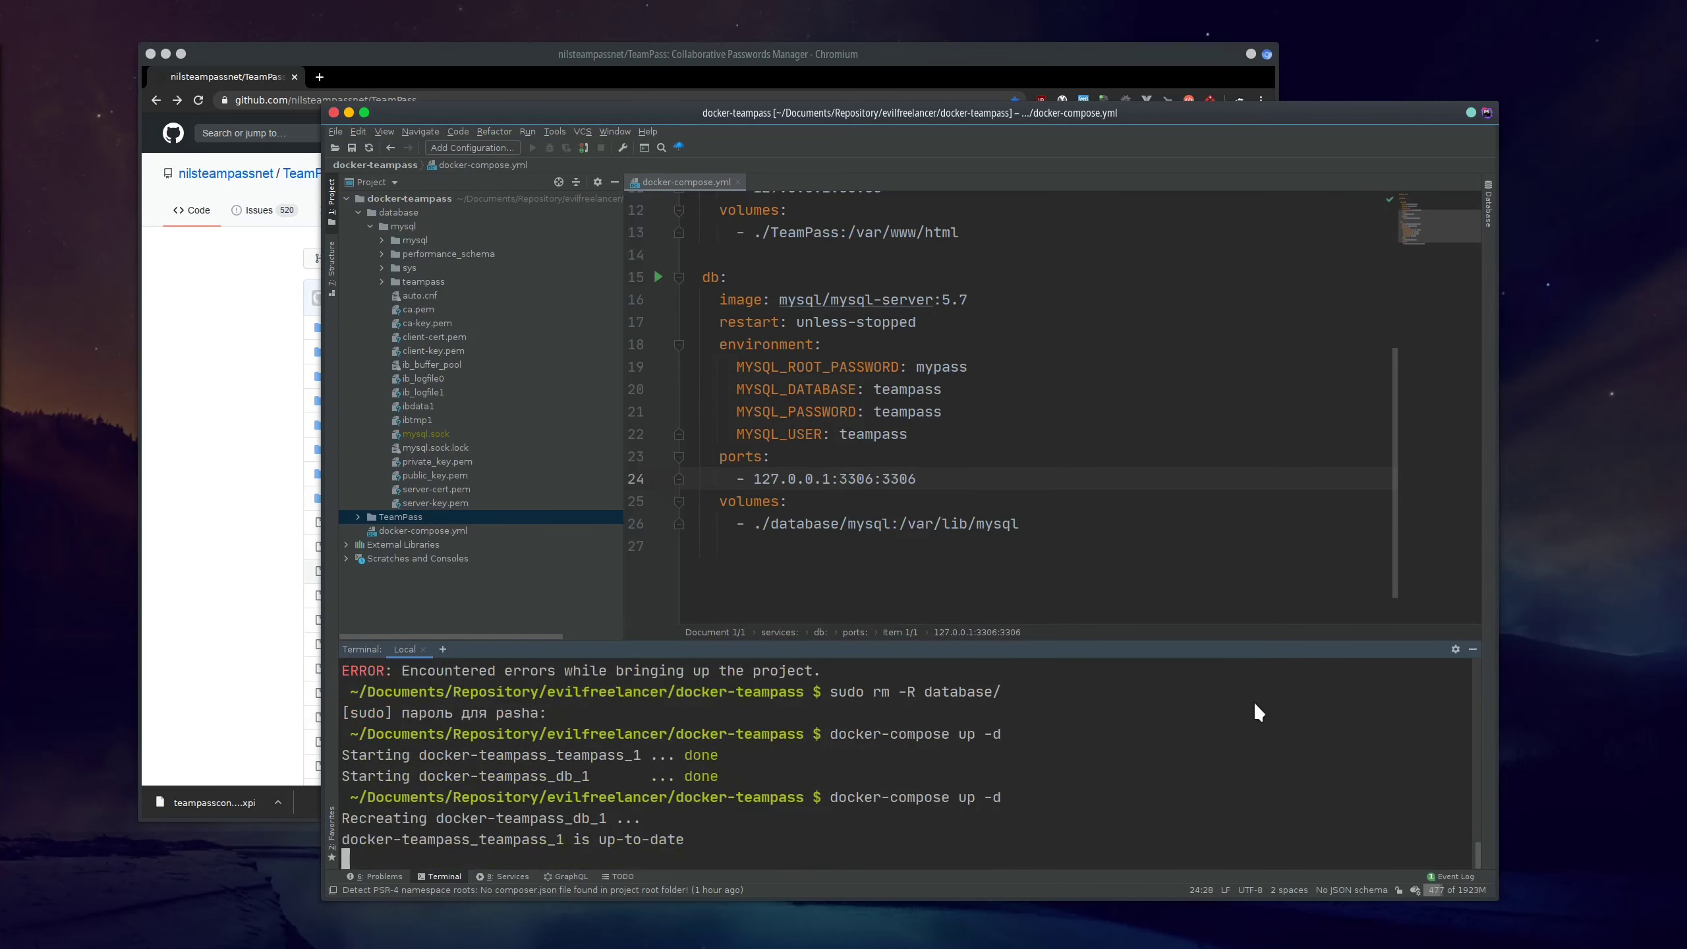
# Attempt mysql -u root -h 127.0.0.1 -p with the root password, which fails with ERROR 1045 access denied.
pyautogui.doubleClick(919, 369)
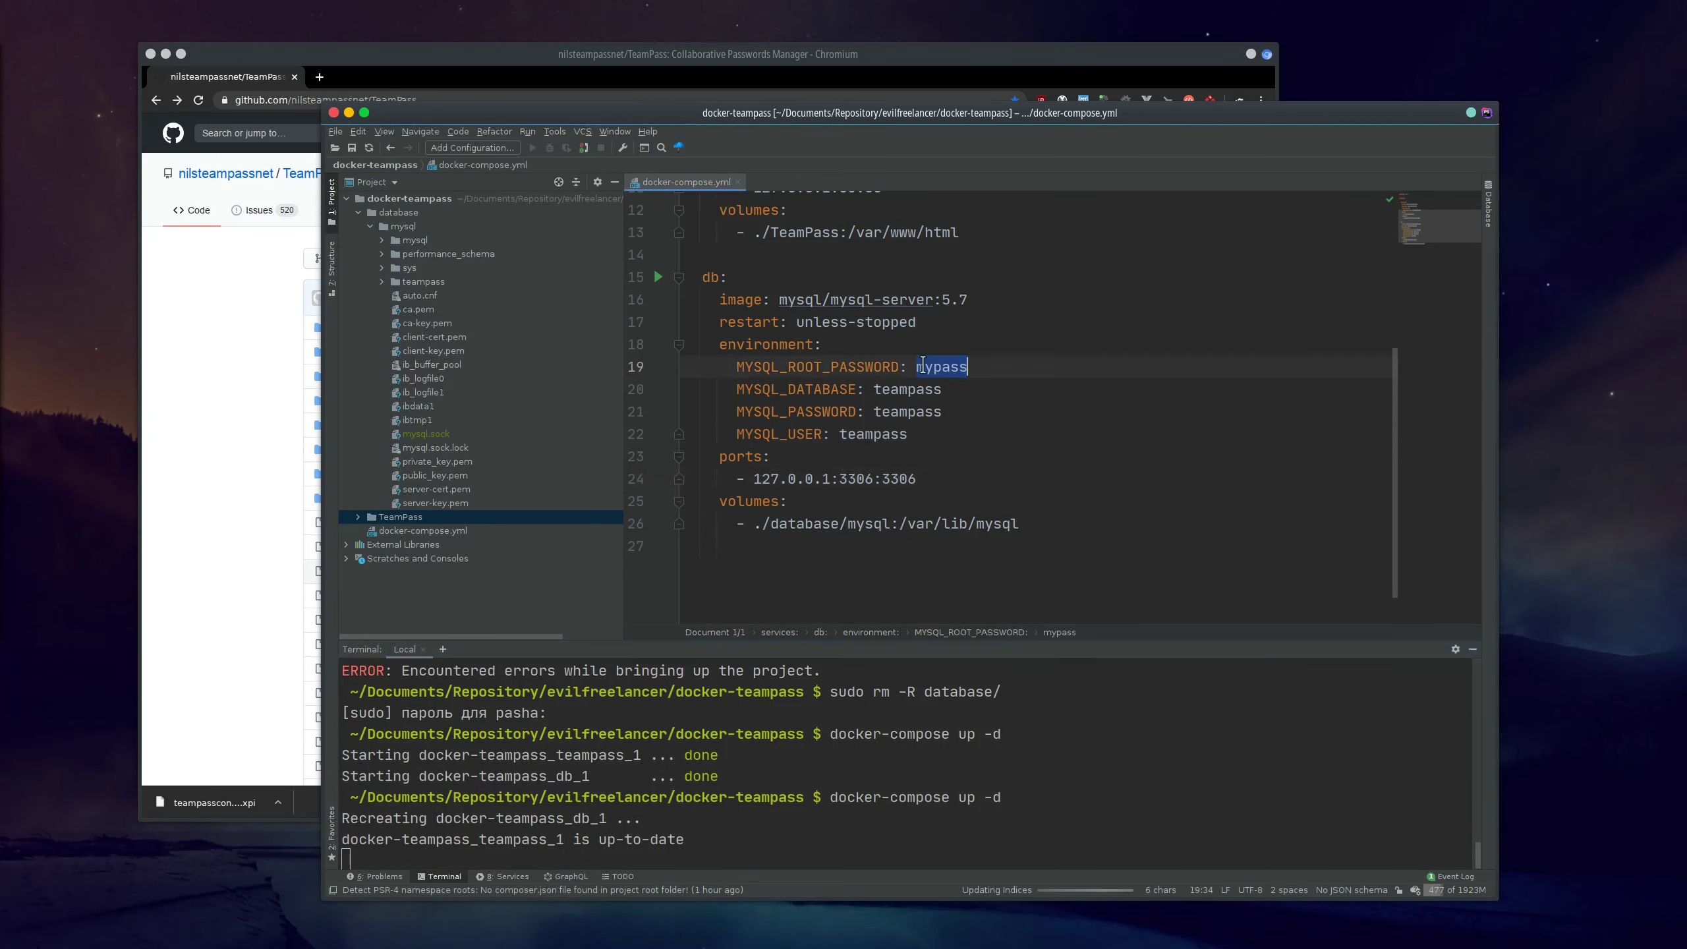
pyautogui.click(935, 340)
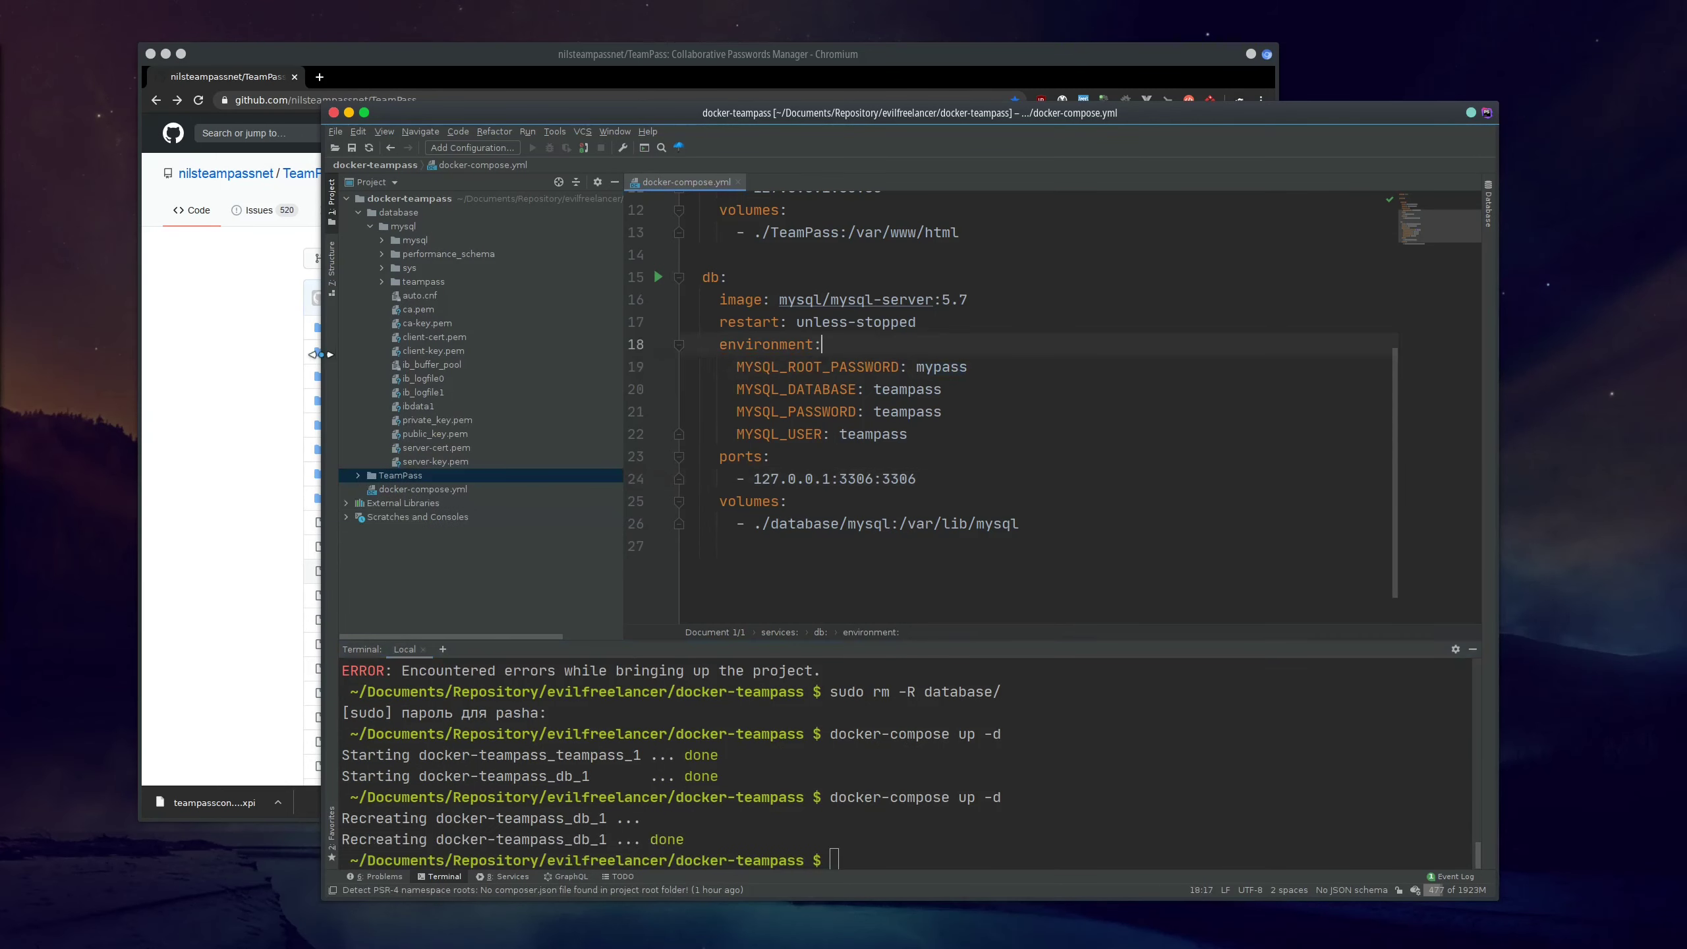
pyautogui.write('mysq')
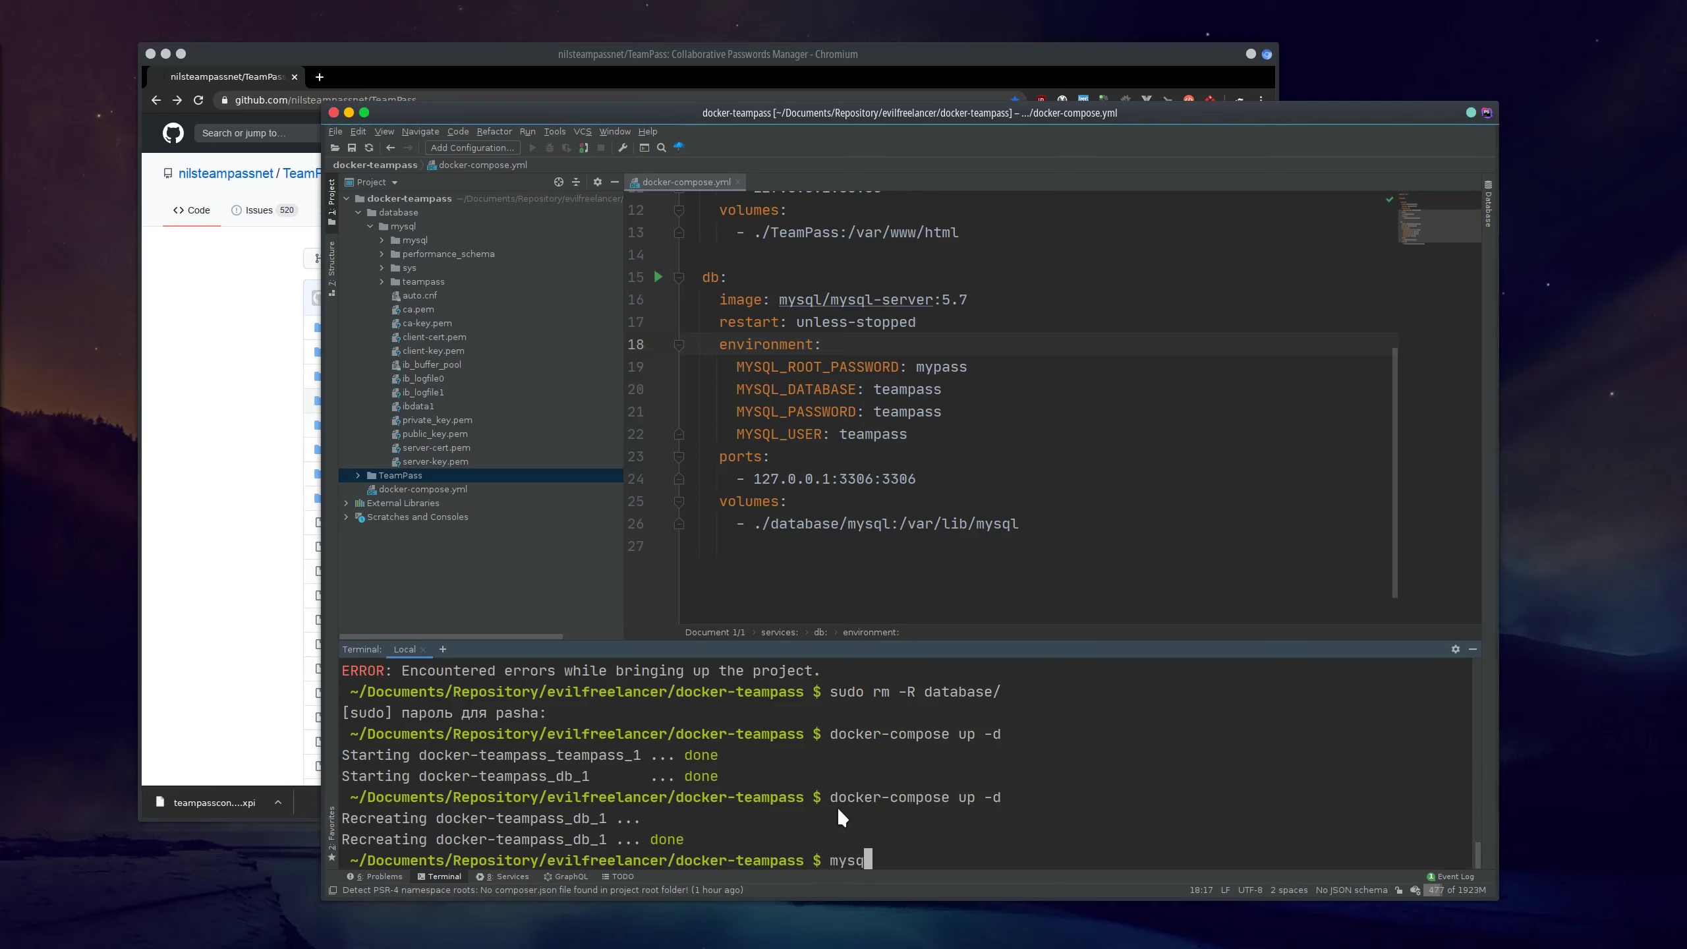
pyautogui.write('l -u root -h 127.0.0.1 -p')
pyautogui.press('Return')
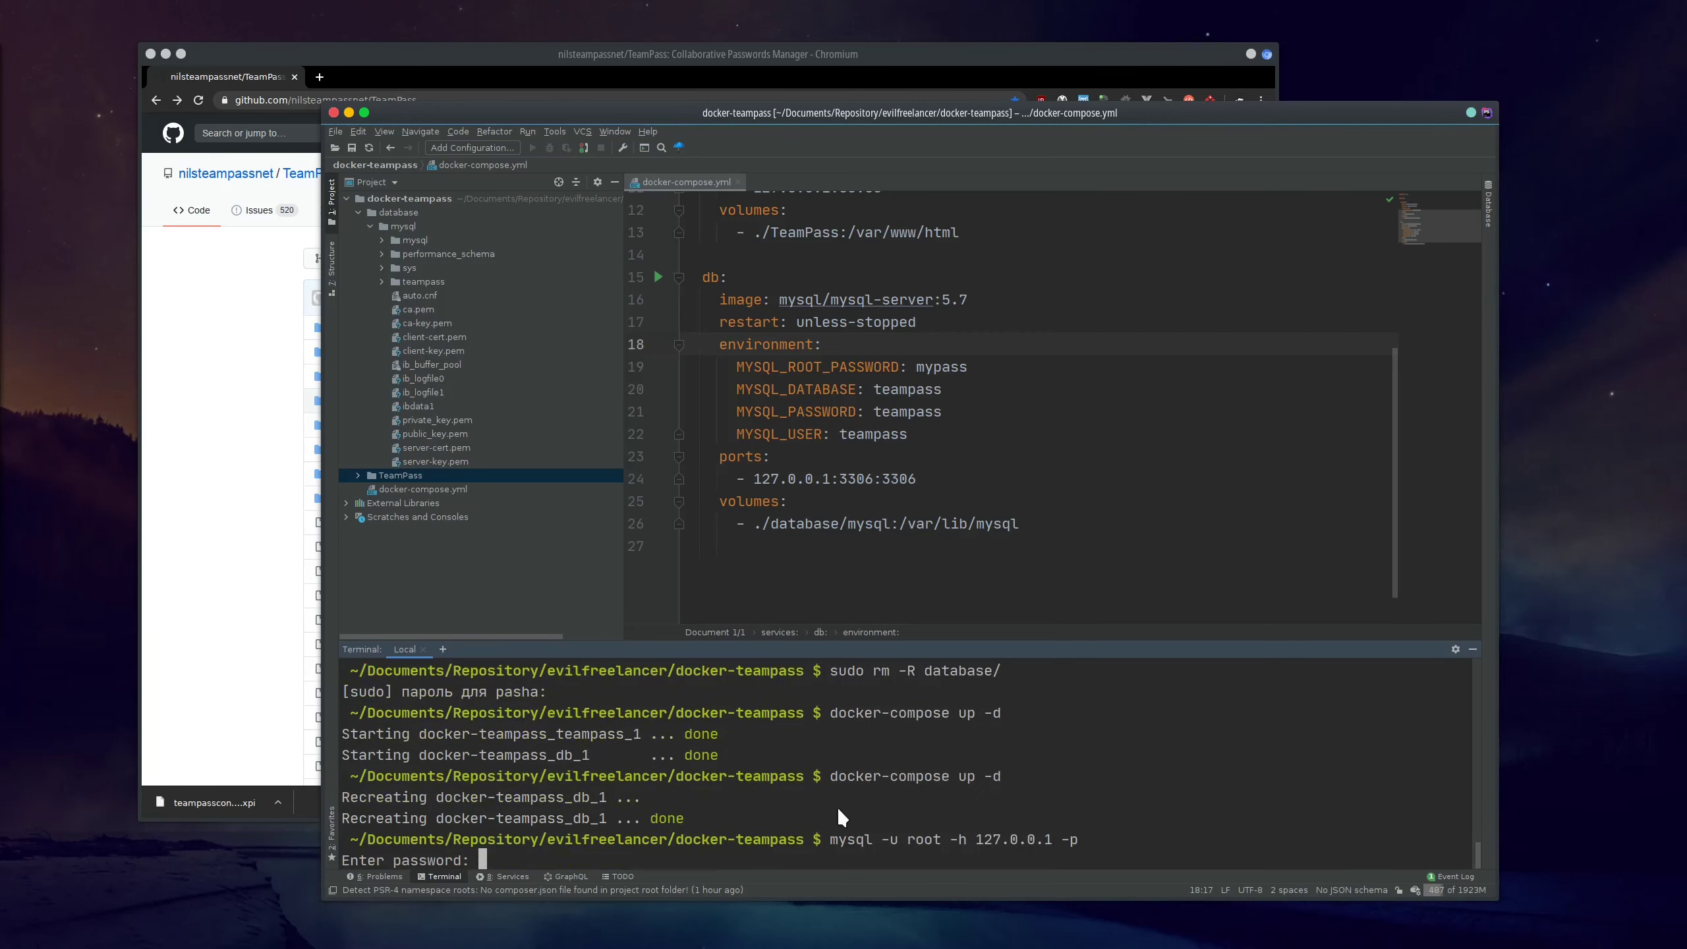
pyautogui.press('Return')
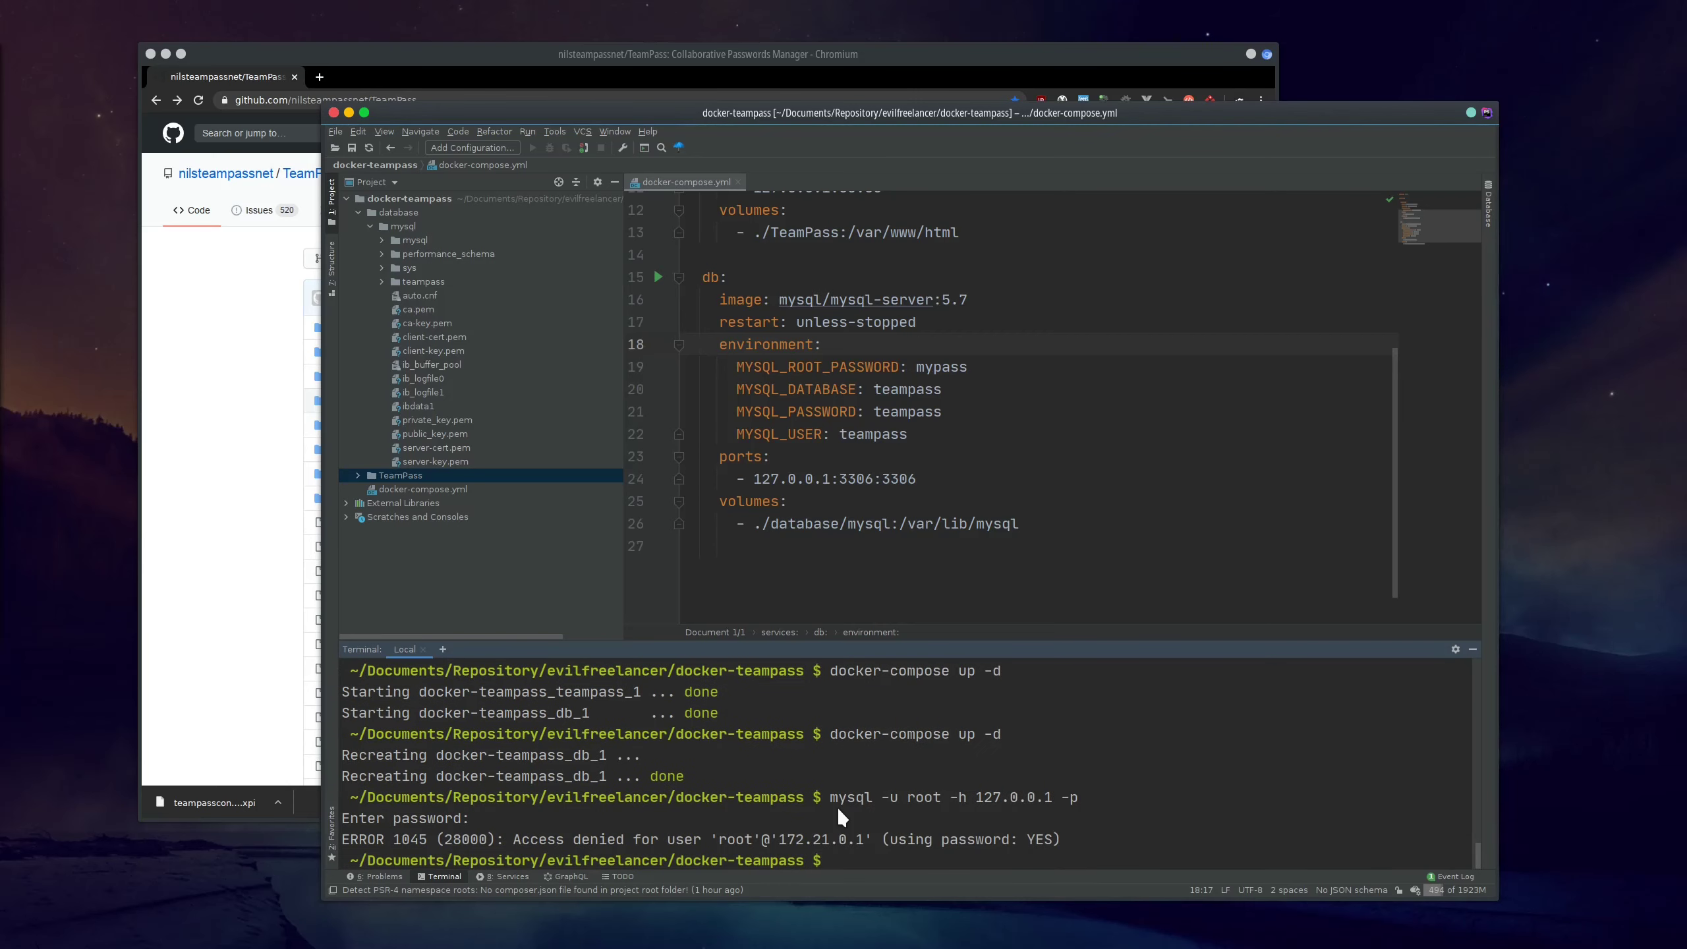
pyautogui.click(872, 389)
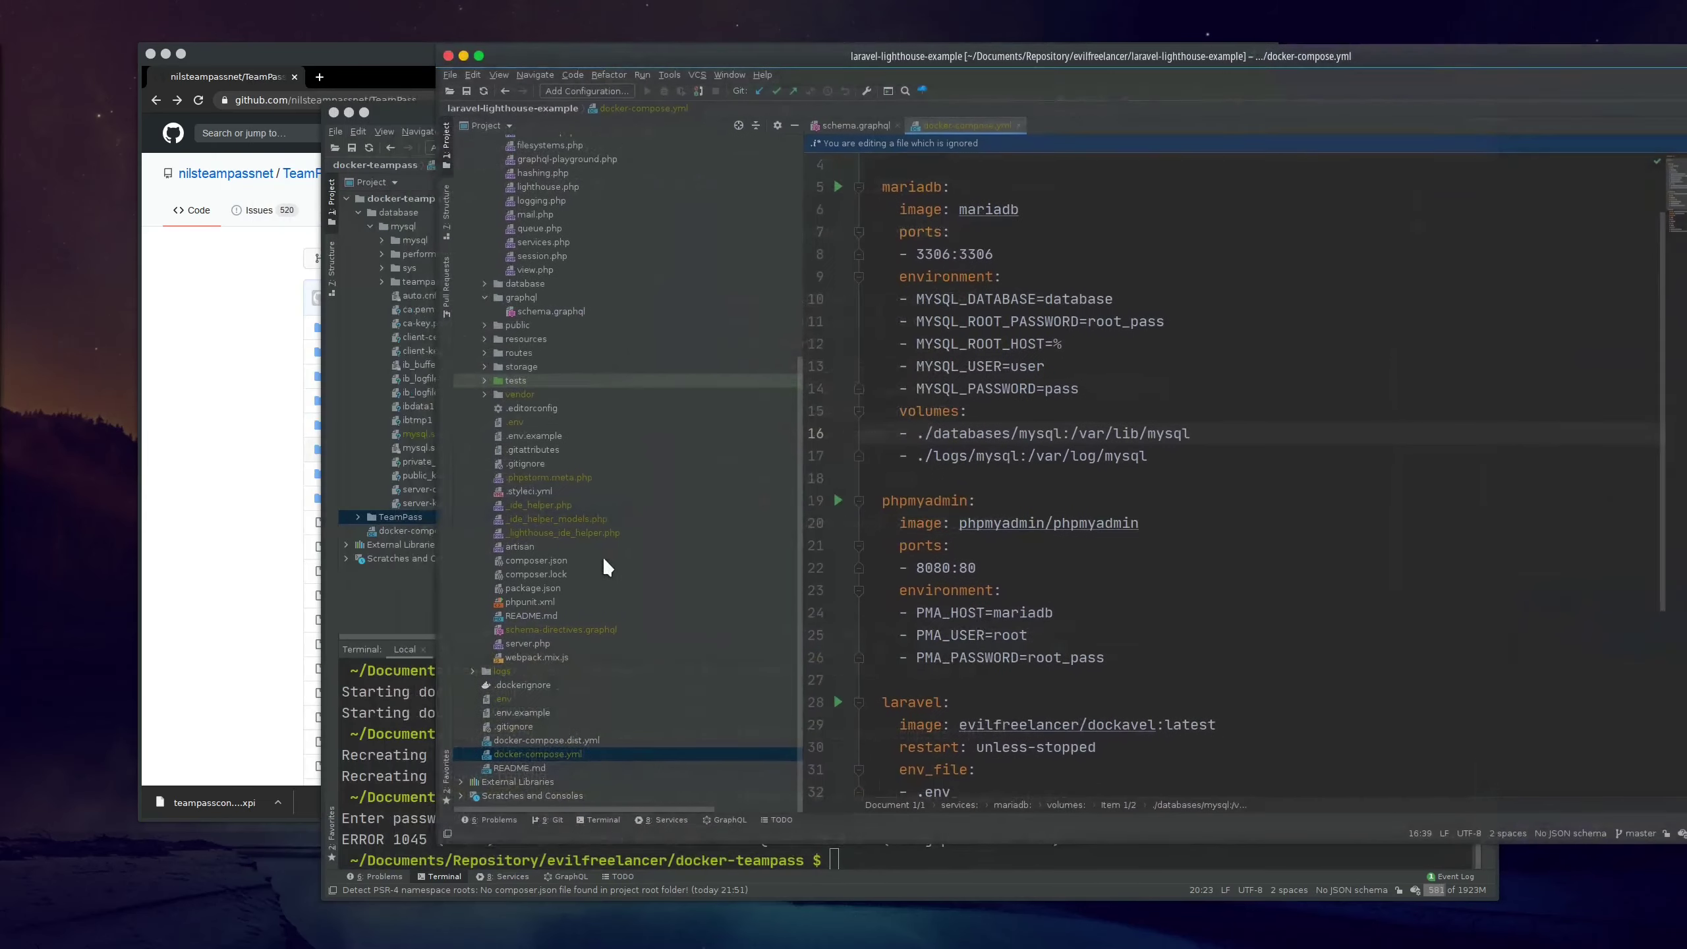
# Select the MYSQL_ROOT_HOST=% line from the mariadb service in laravel-lighthouse-example's docker-compose.yml.
pyautogui.moveTo(285, 532); pyautogui.dragTo(281, 545)
pyautogui.moveTo(1339, 477); pyautogui.dragTo(1287, 456)
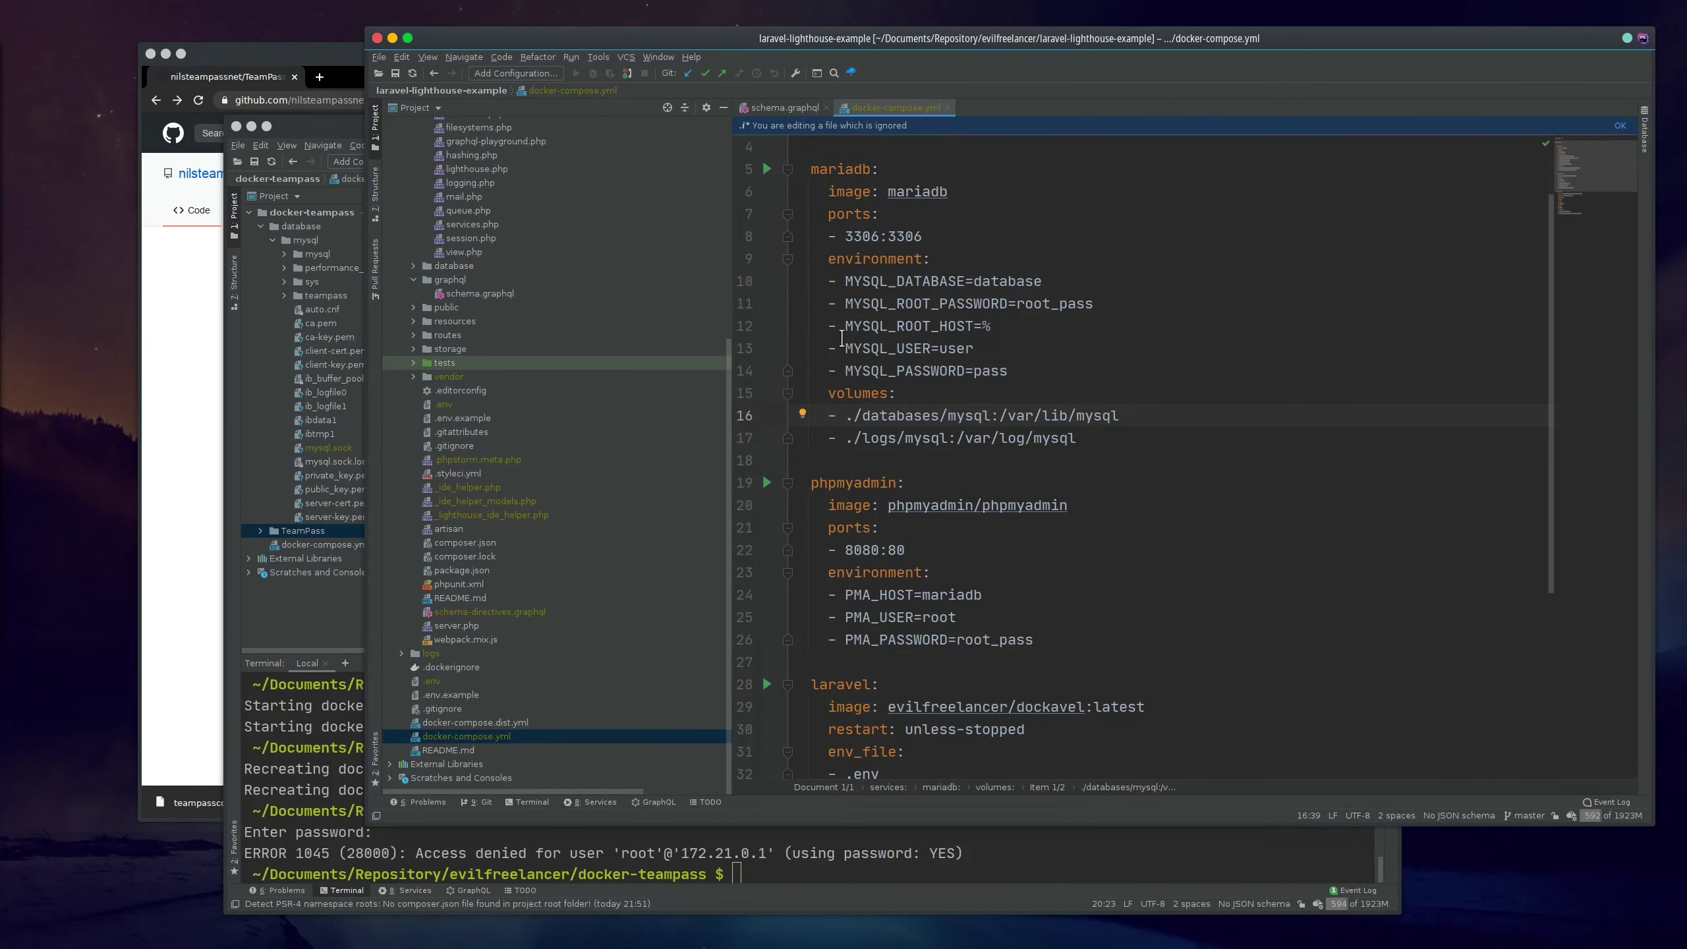
pyautogui.scroll(1, 1049, 326)
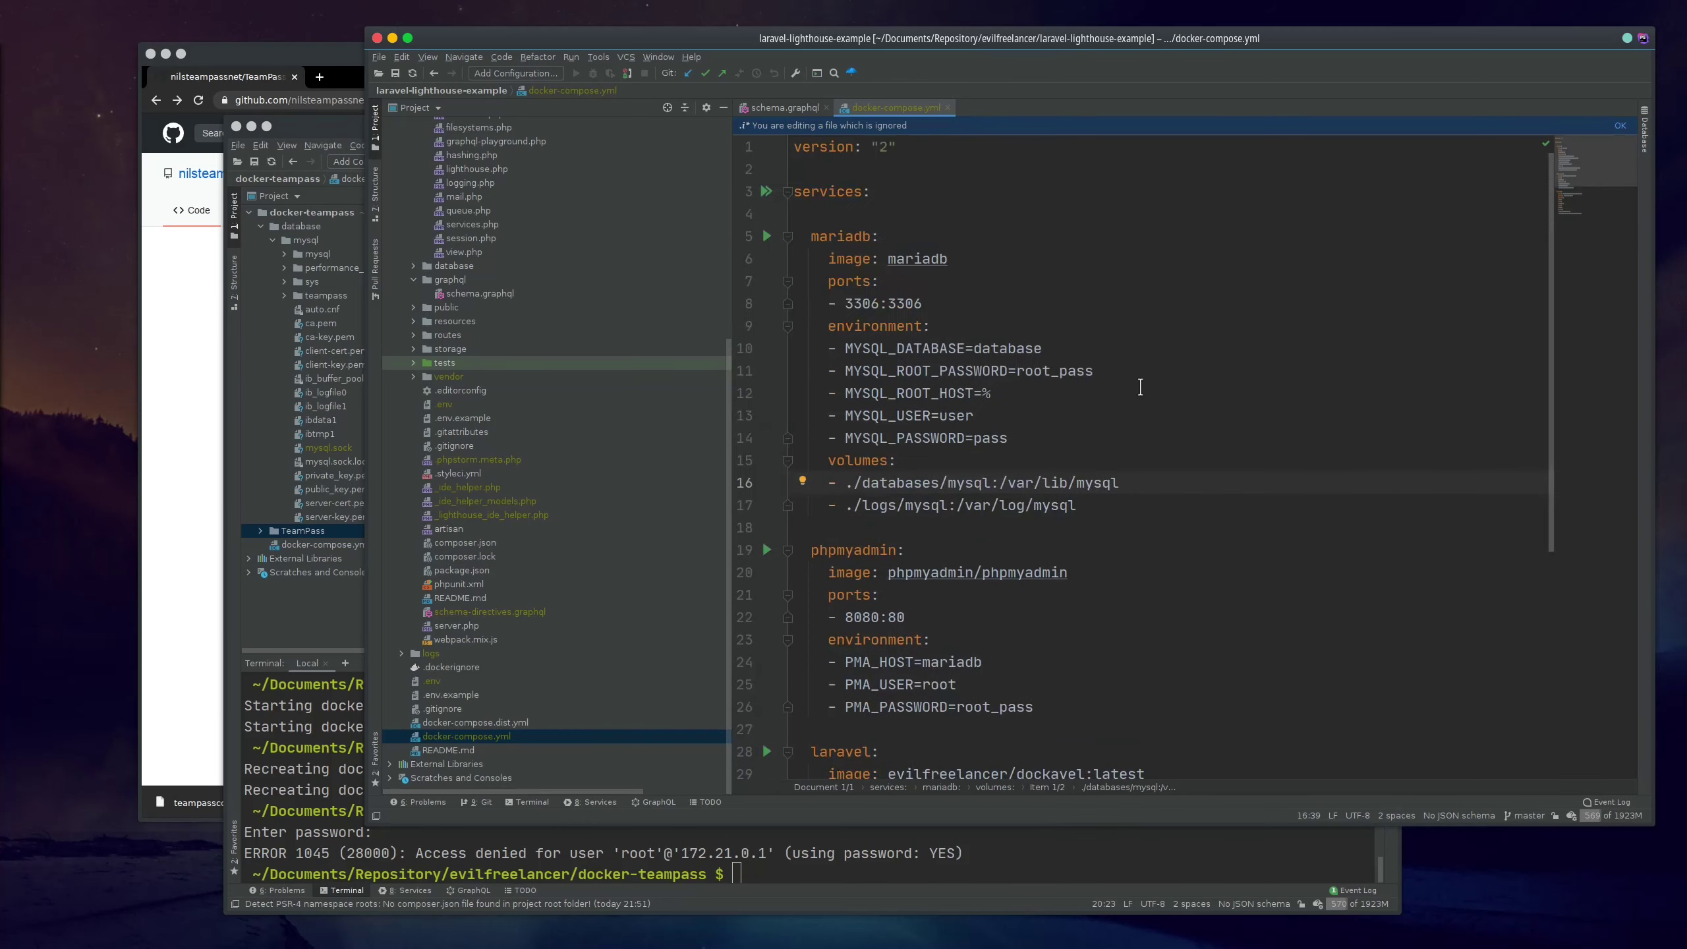
pyautogui.moveTo(991, 393); pyautogui.dragTo(845, 394)
pyautogui.hotkey('ctrl', 'c')
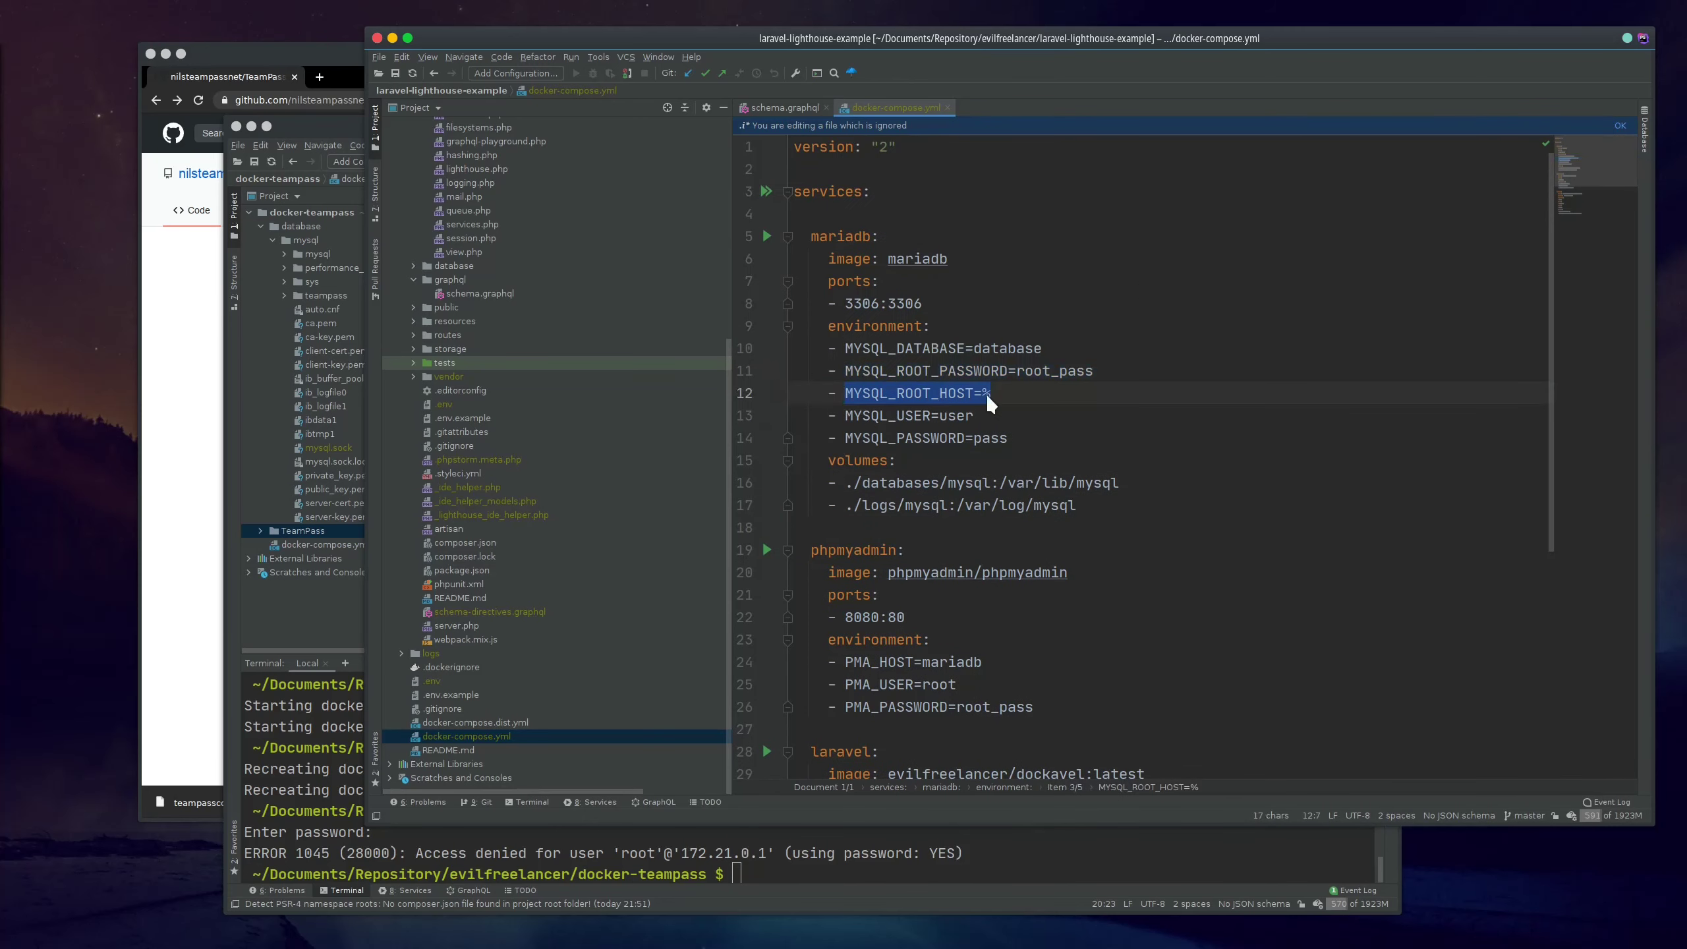
pyautogui.doubleClick(874, 392)
pyautogui.moveTo(1069, 392); pyautogui.dragTo(845, 394)
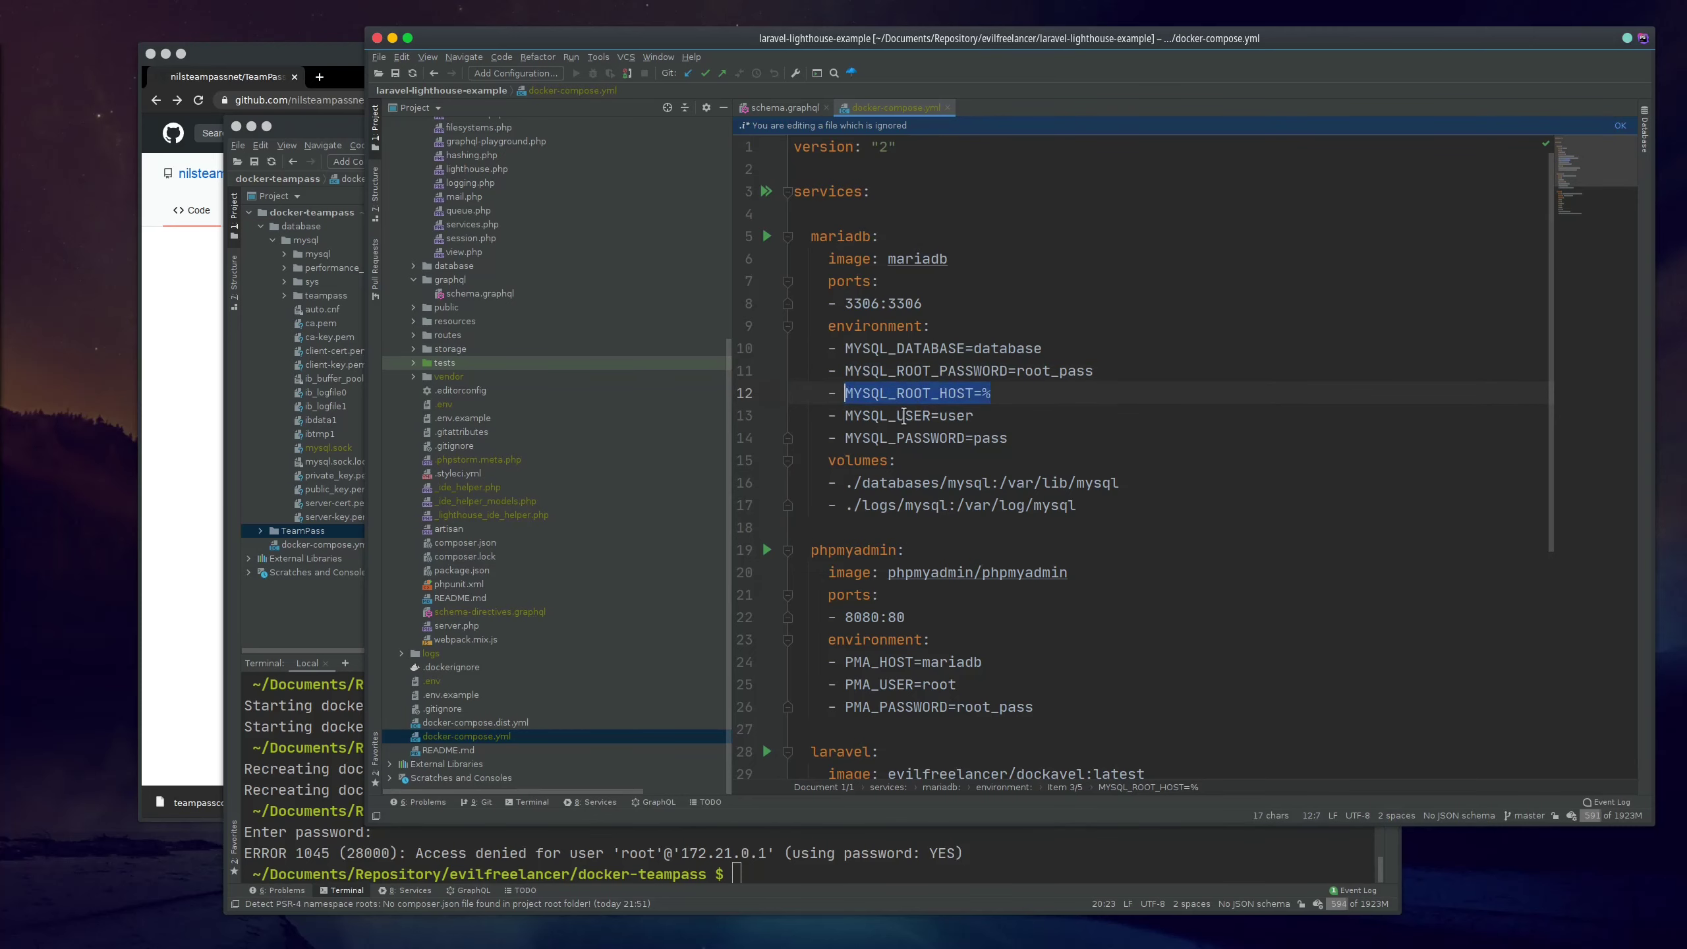
# Paste MYSQL_ROOT_HOST: % as a new line under the db service's environment block.
pyautogui.click(904, 838)
pyautogui.click(932, 444)
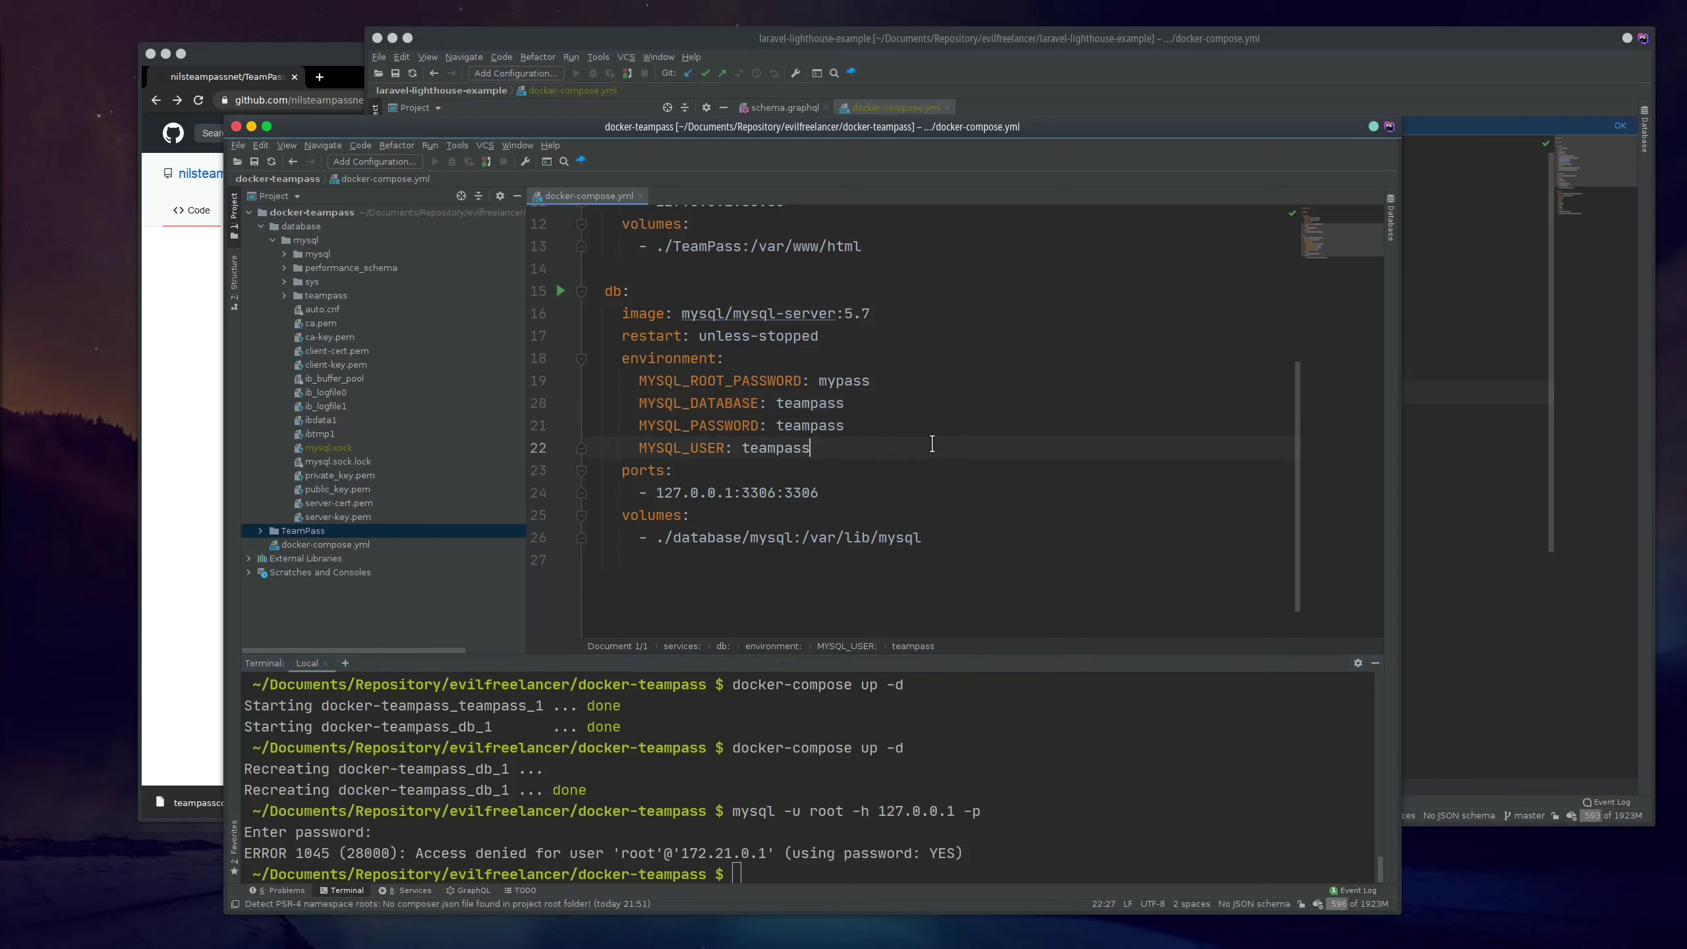
pyautogui.click(901, 359)
pyautogui.press('Return')
pyautogui.hotkey('ctrl', 'v')
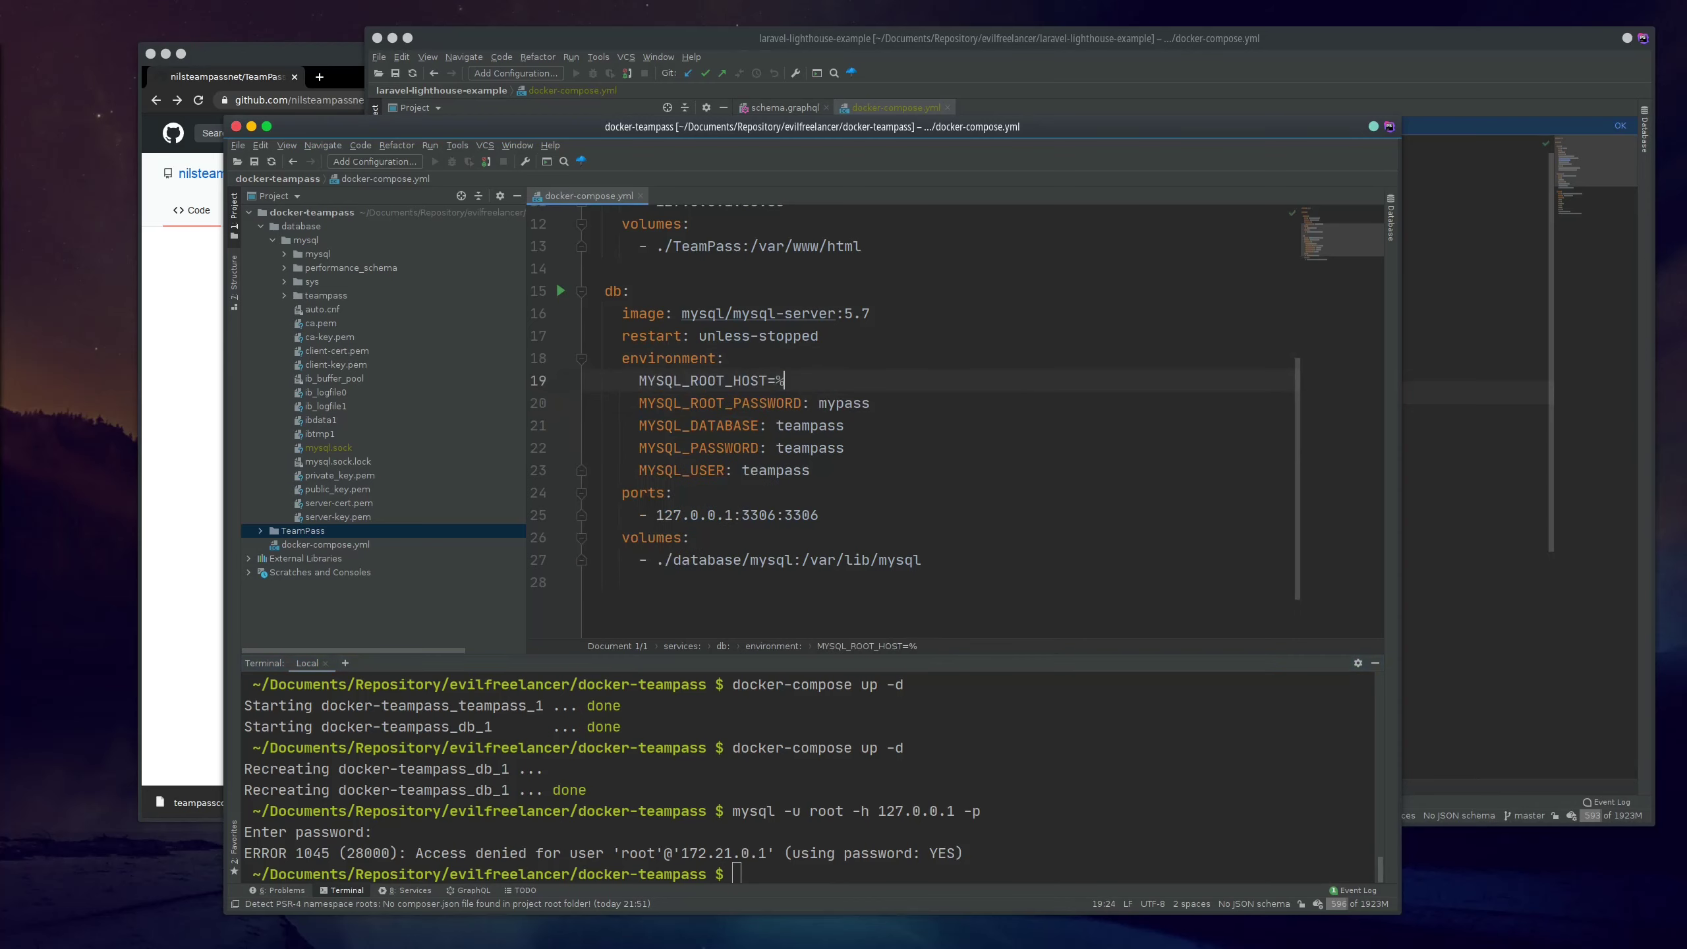
pyautogui.press('Left')
pyautogui.press('Left')
pyautogui.press('BackSpace')
pyautogui.write('T: %')
# Stop the running containers with docker-compose stop.
pyautogui.click(506, 712)
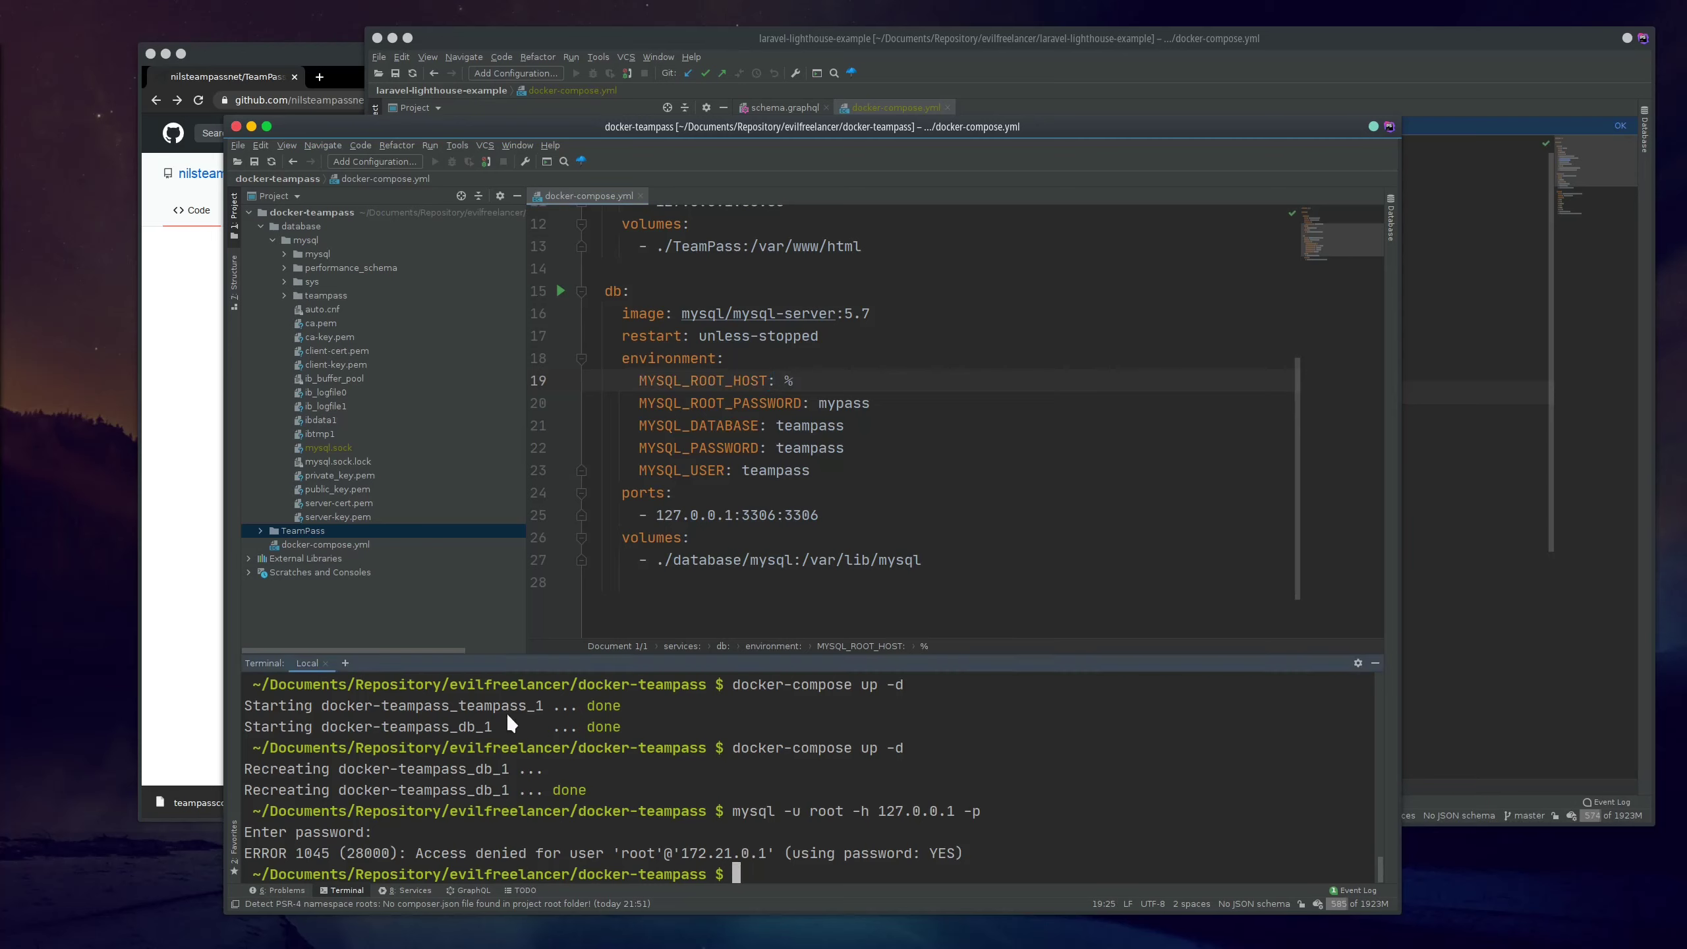
pyautogui.write('docker-compose stop')
pyautogui.press('Return')
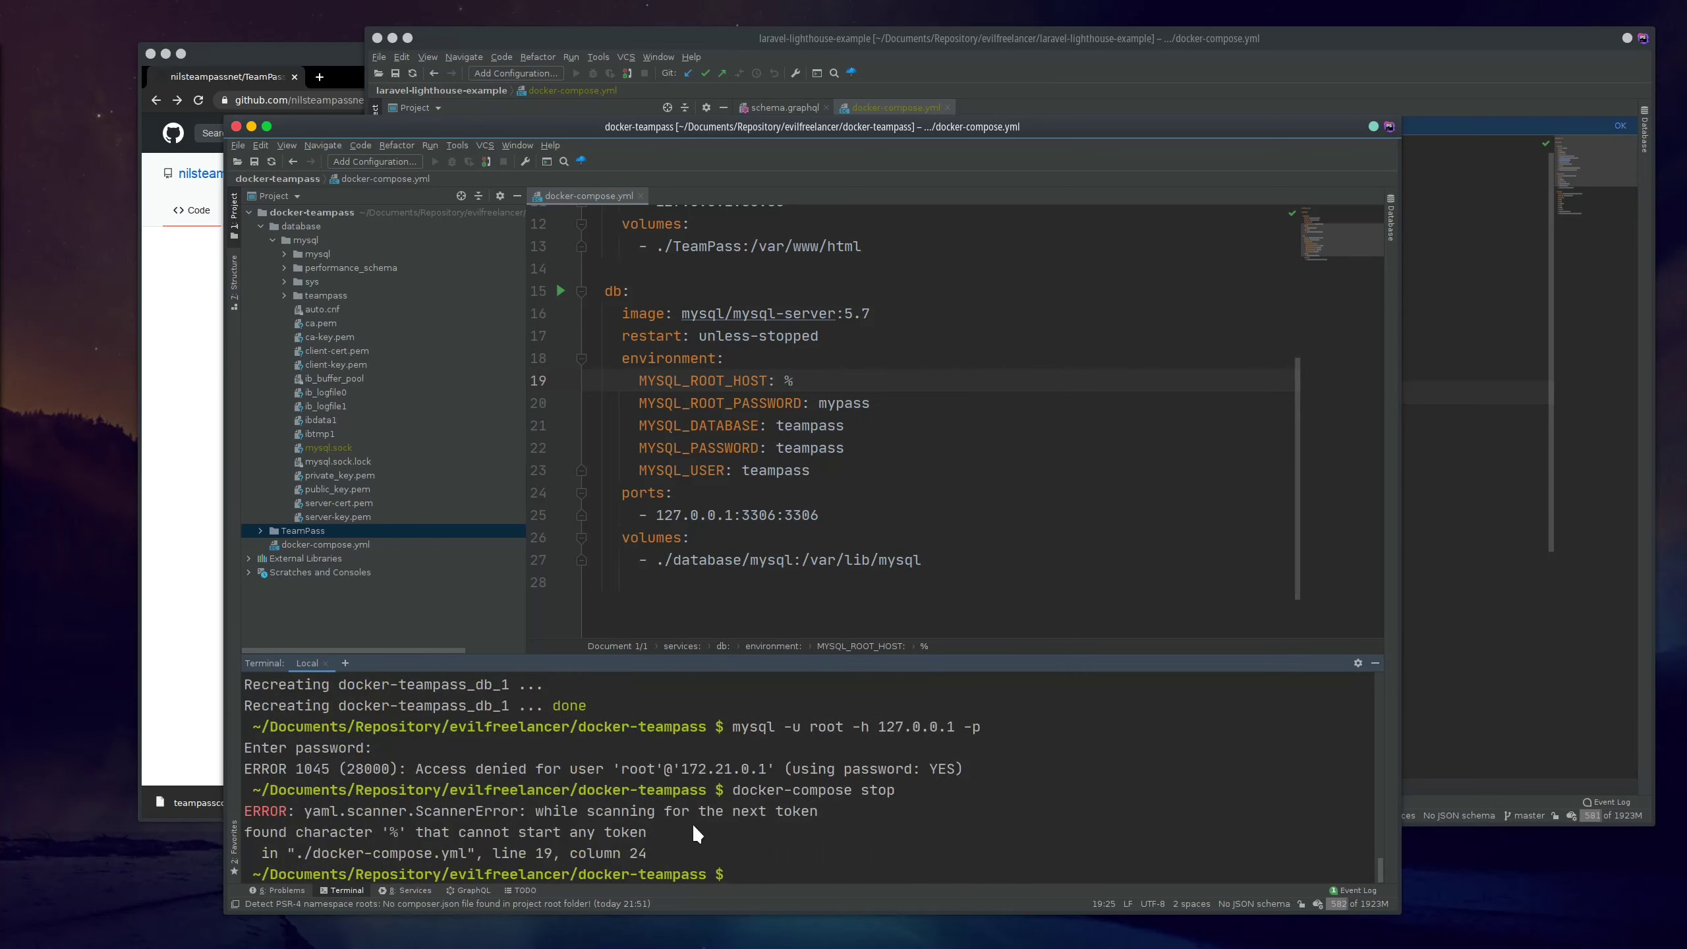
# Quote the value so the line reads MYSQL_ROOT_HOST: "%".
pyautogui.click(927, 458)
pyautogui.click(787, 381)
pyautogui.write('"%"')
# Stop the containers again, delete database/ with sudo rm -R, and run docker-compose up -d.
pyautogui.click(788, 867)
pyautogui.press('Up')
pyautogui.press('Return')
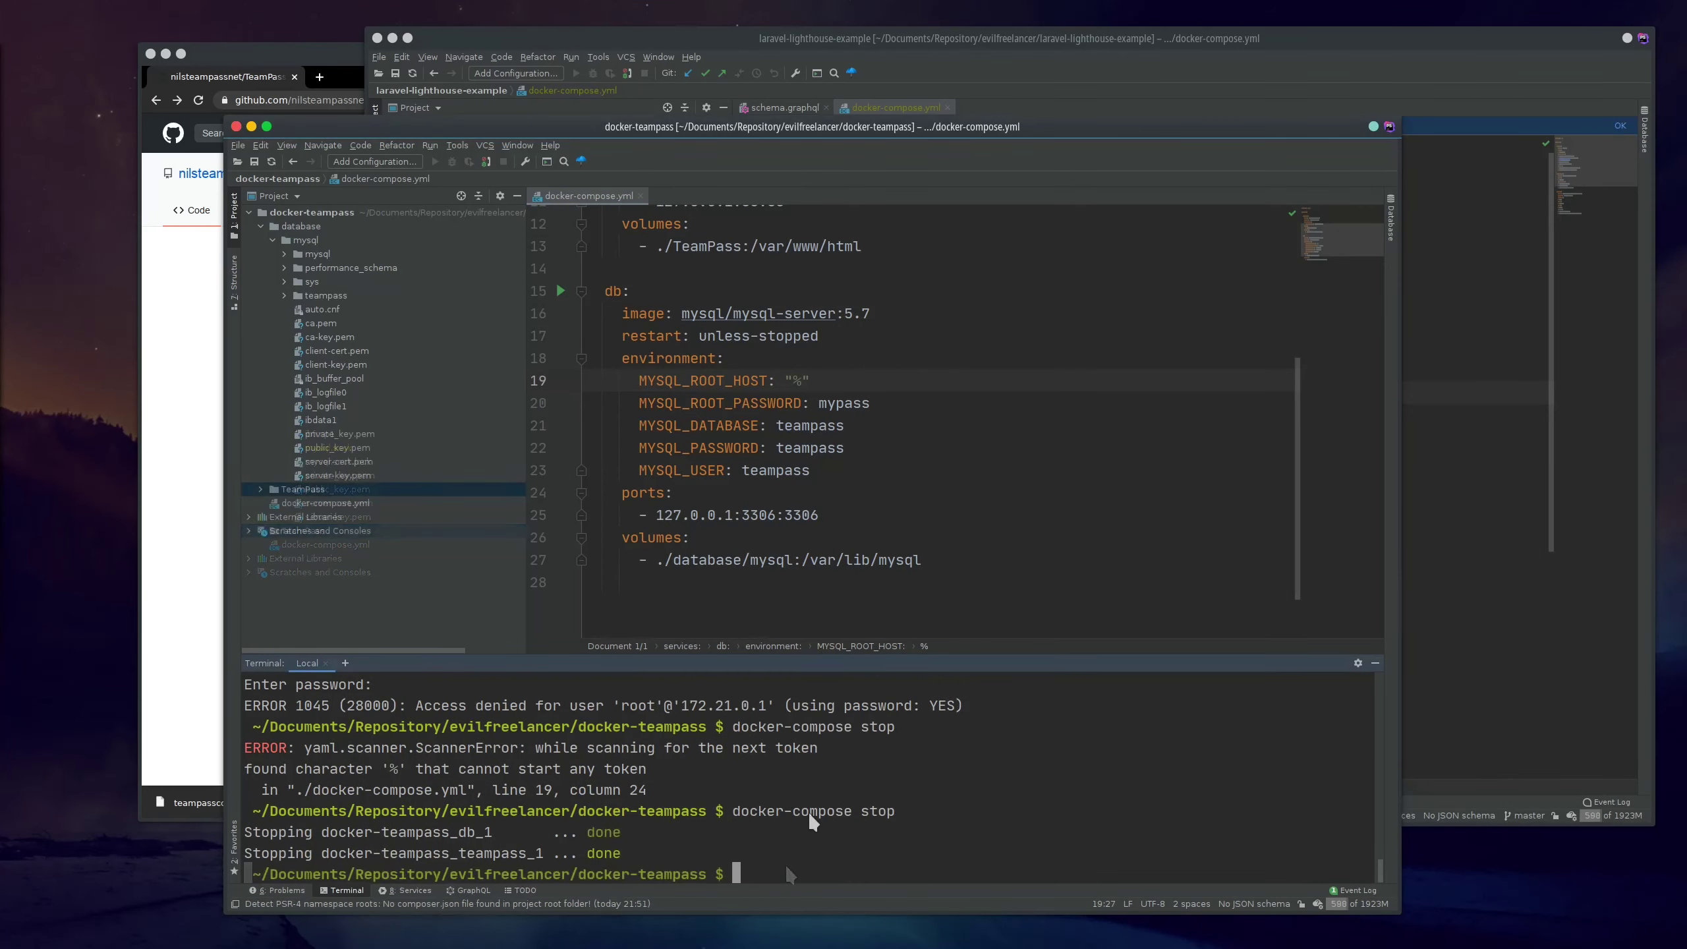
pyautogui.write('sudo rm -')
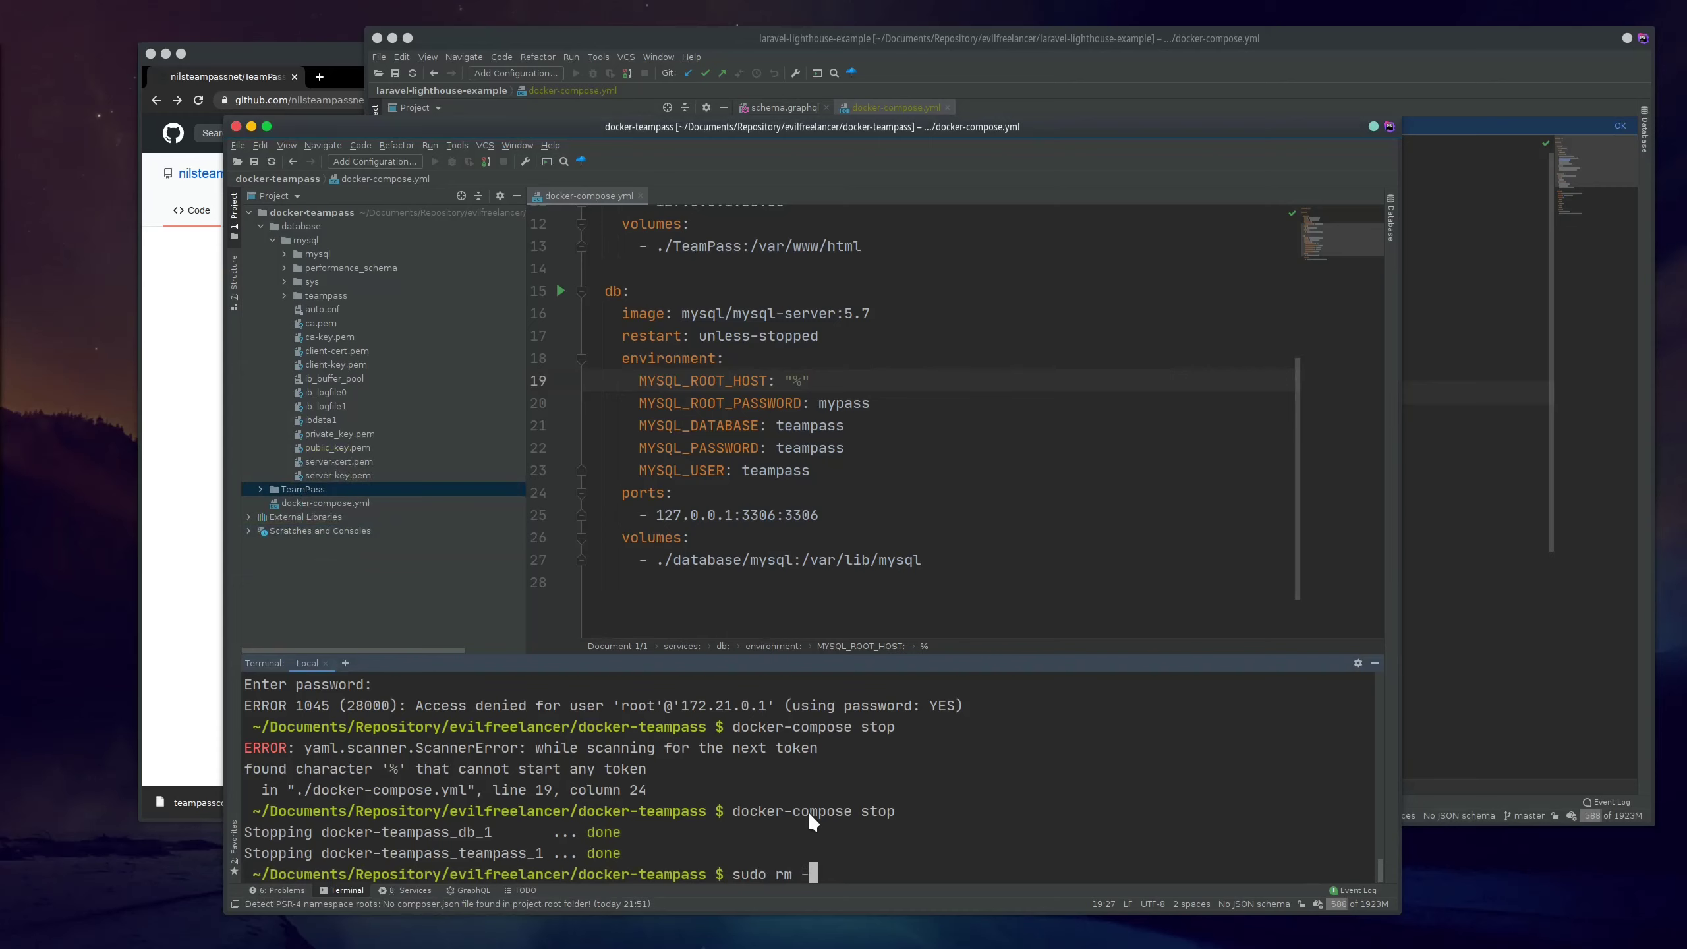
pyautogui.write('R de')
pyautogui.press('Tab')
pyautogui.press('Return')
pyautogui.write('docker-compose up -d')
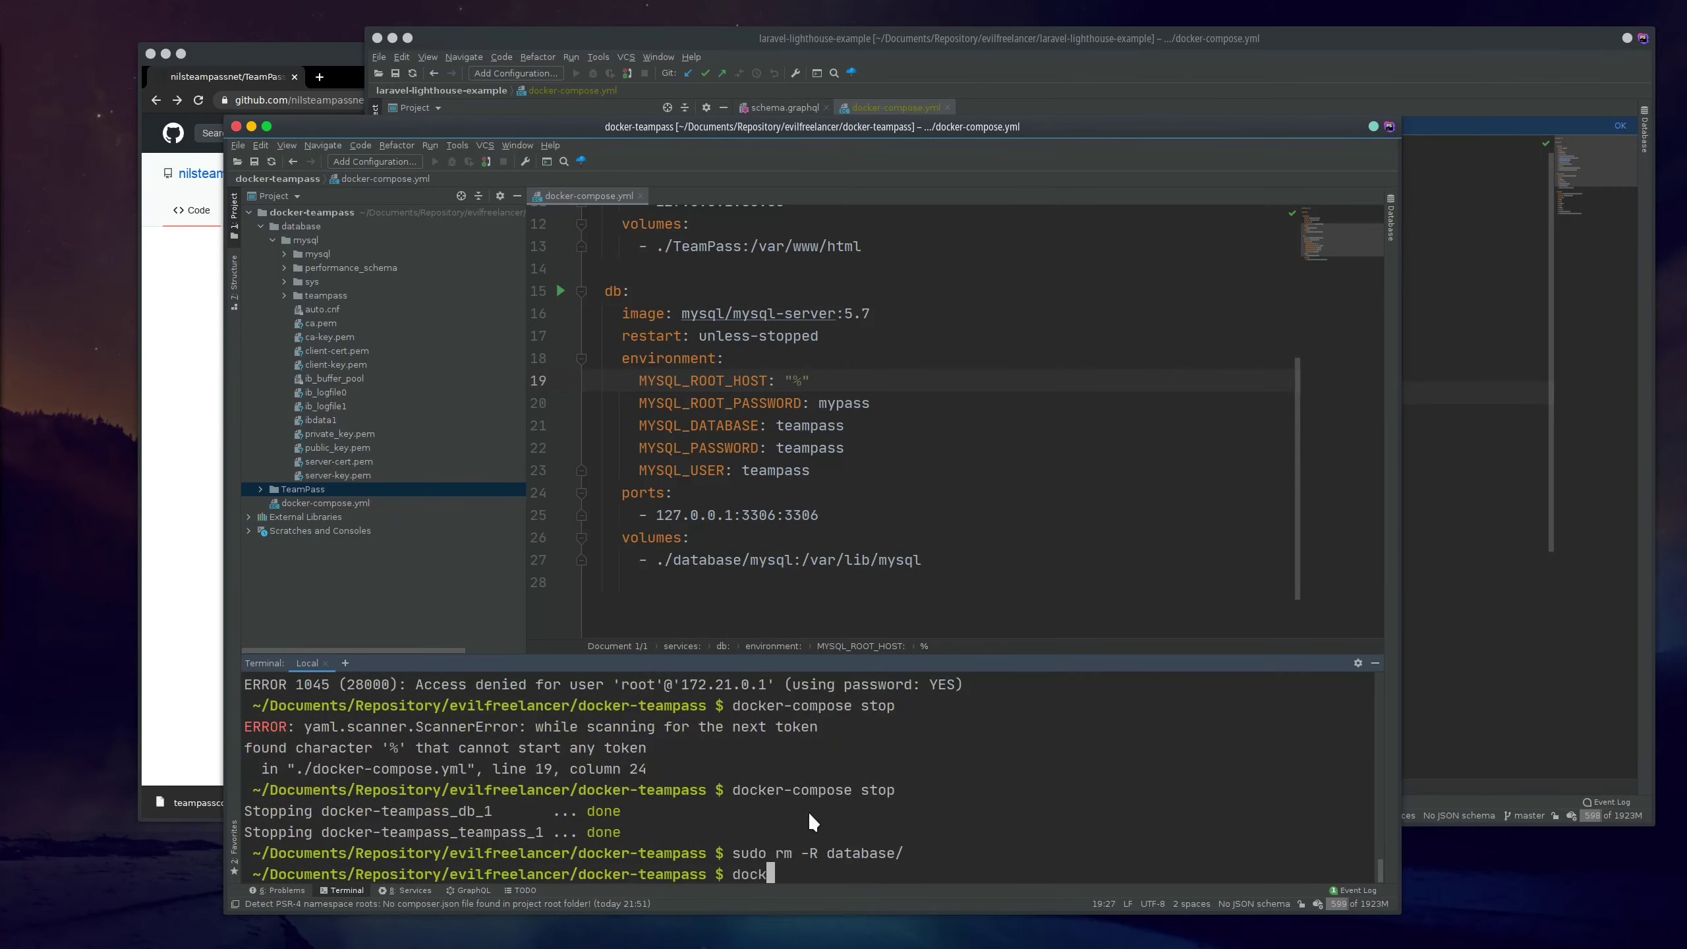
pyautogui.press('Return')
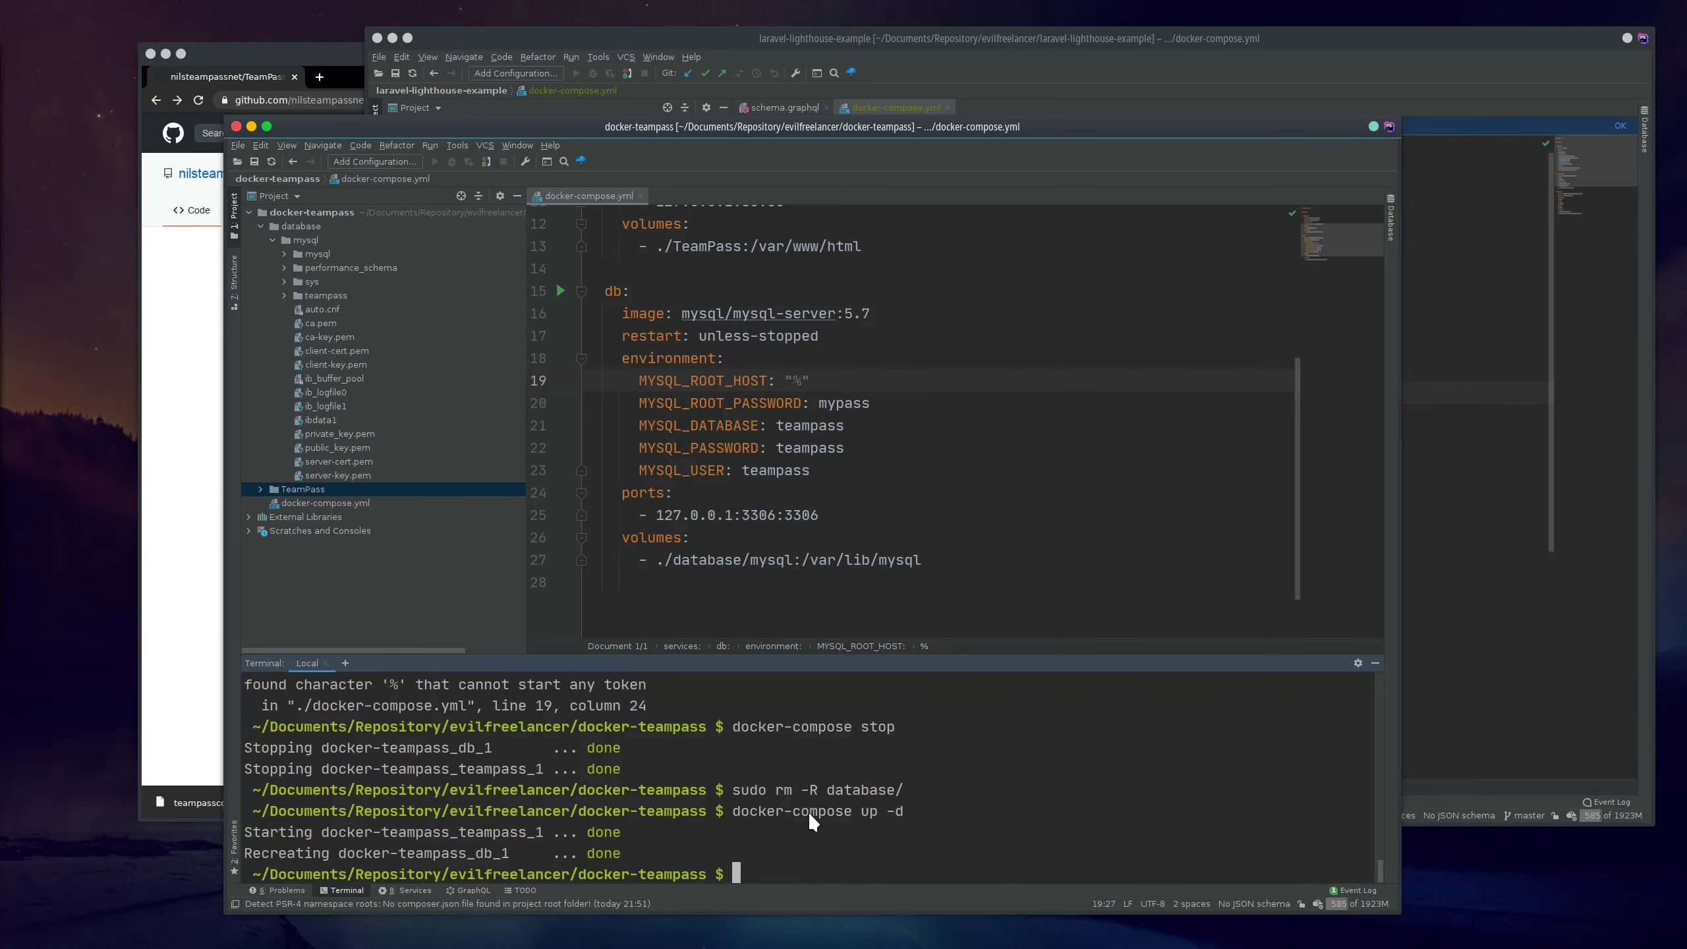
# Inspect the regenerated database/mysql folder's performance_schema, sys and teampass subfolders, then recall terminal history.
pyautogui.click(160, 546)
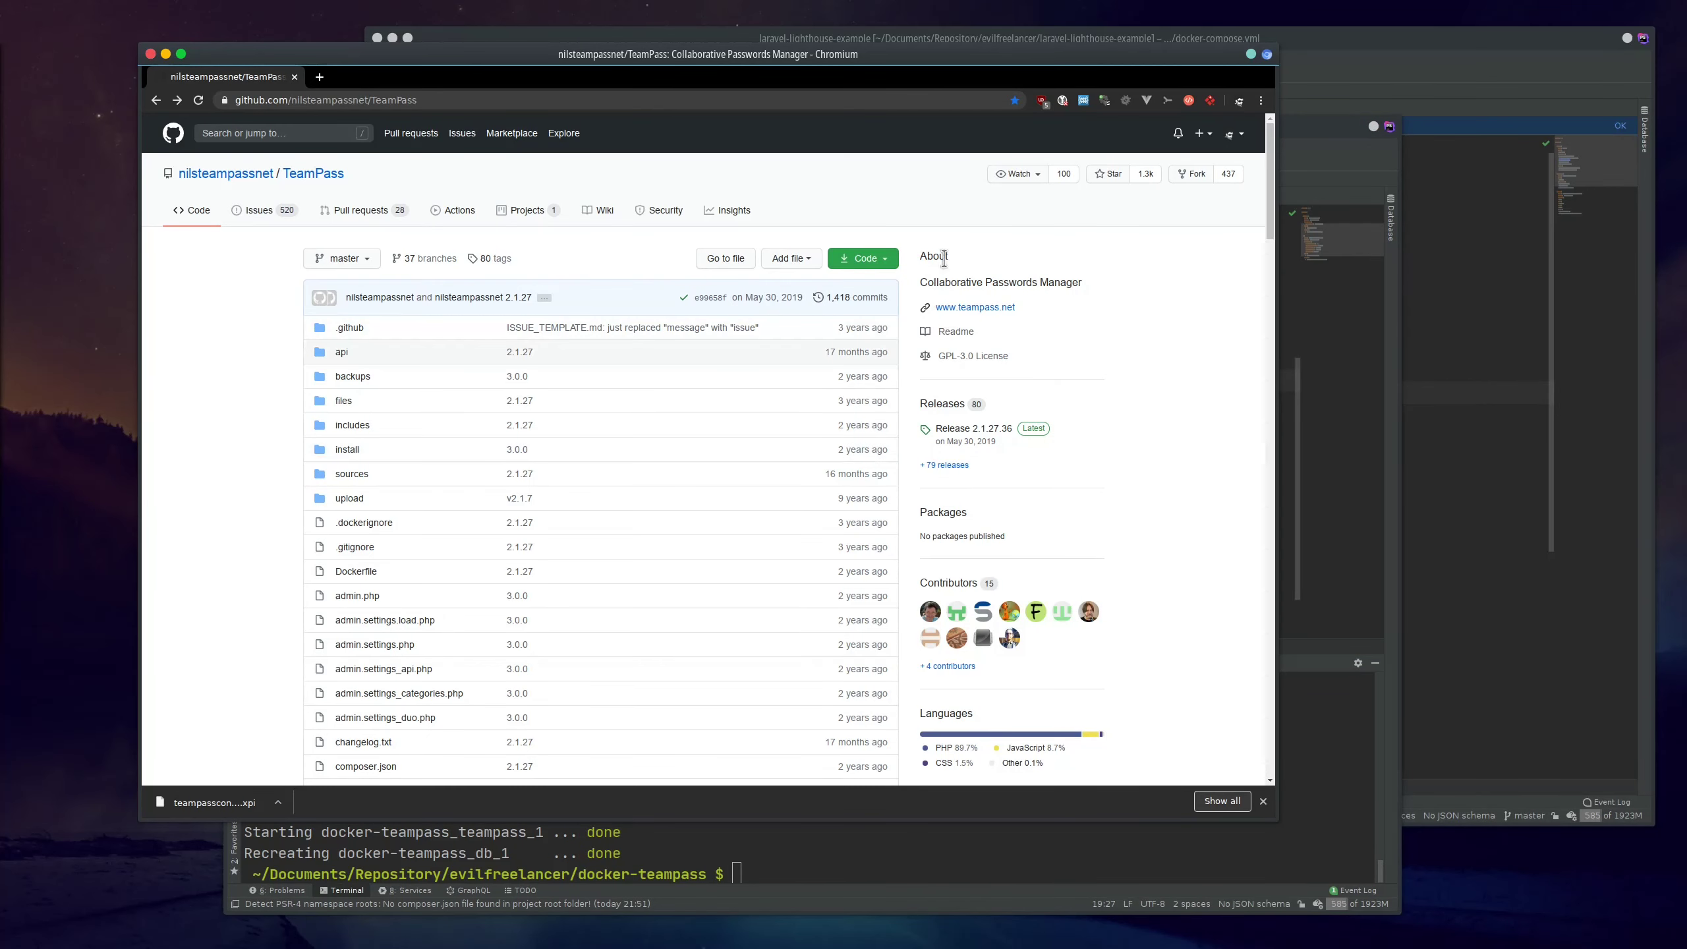
pyautogui.hotkey('alt', 'Tab')
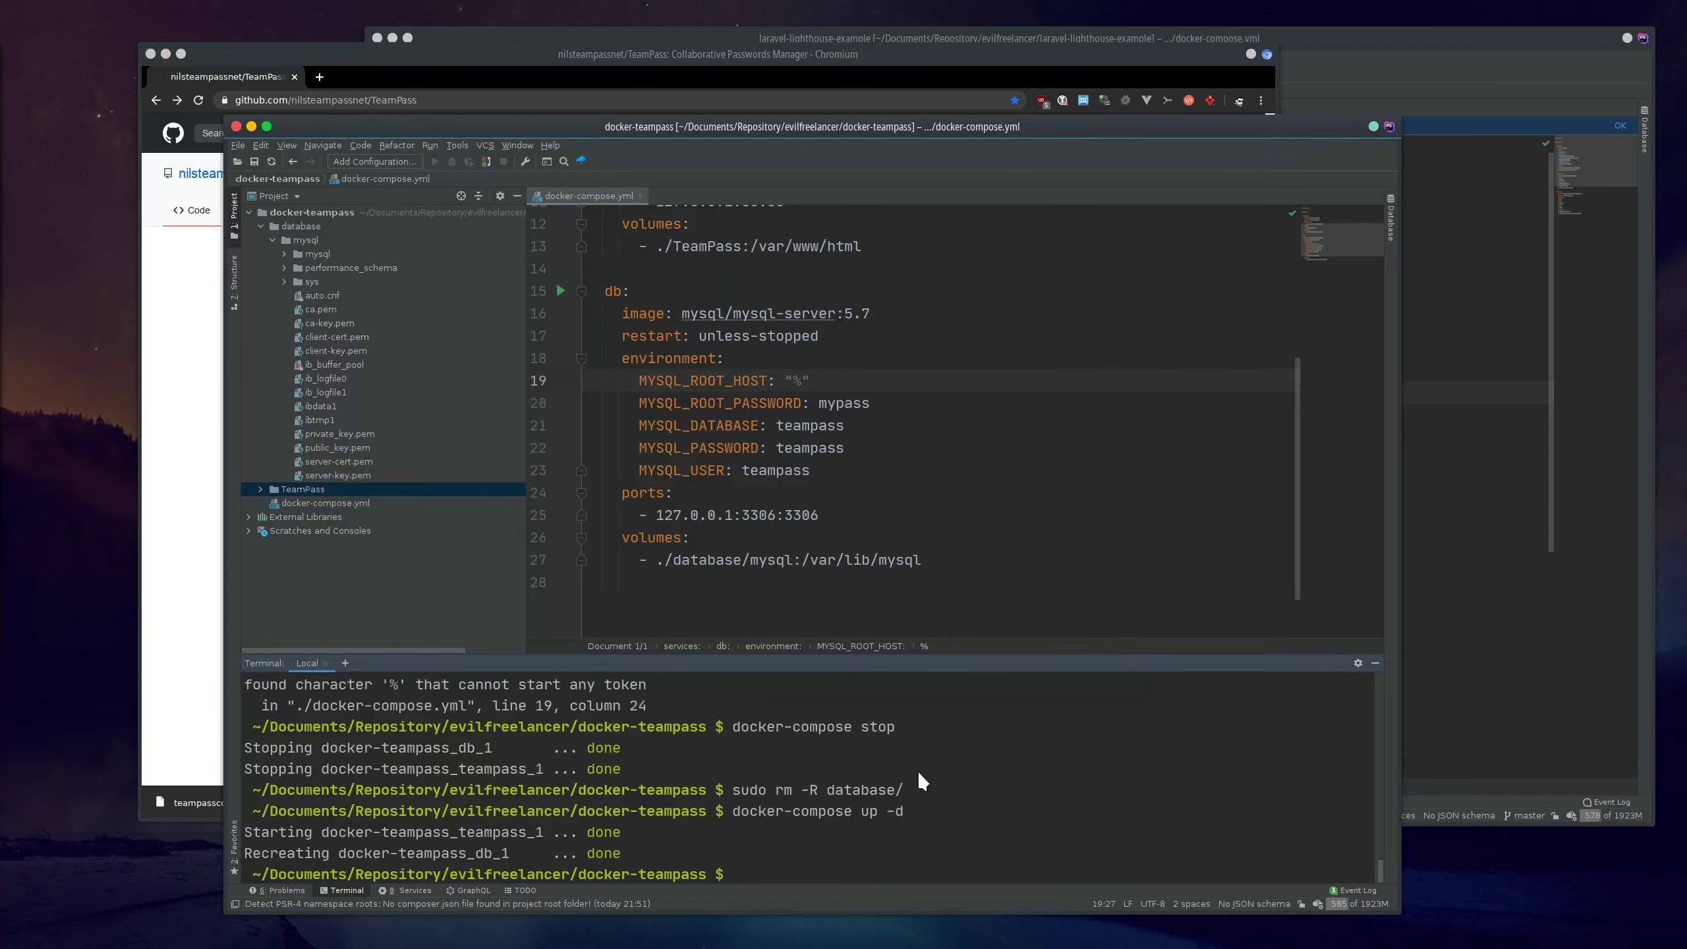
pyautogui.click(399, 419)
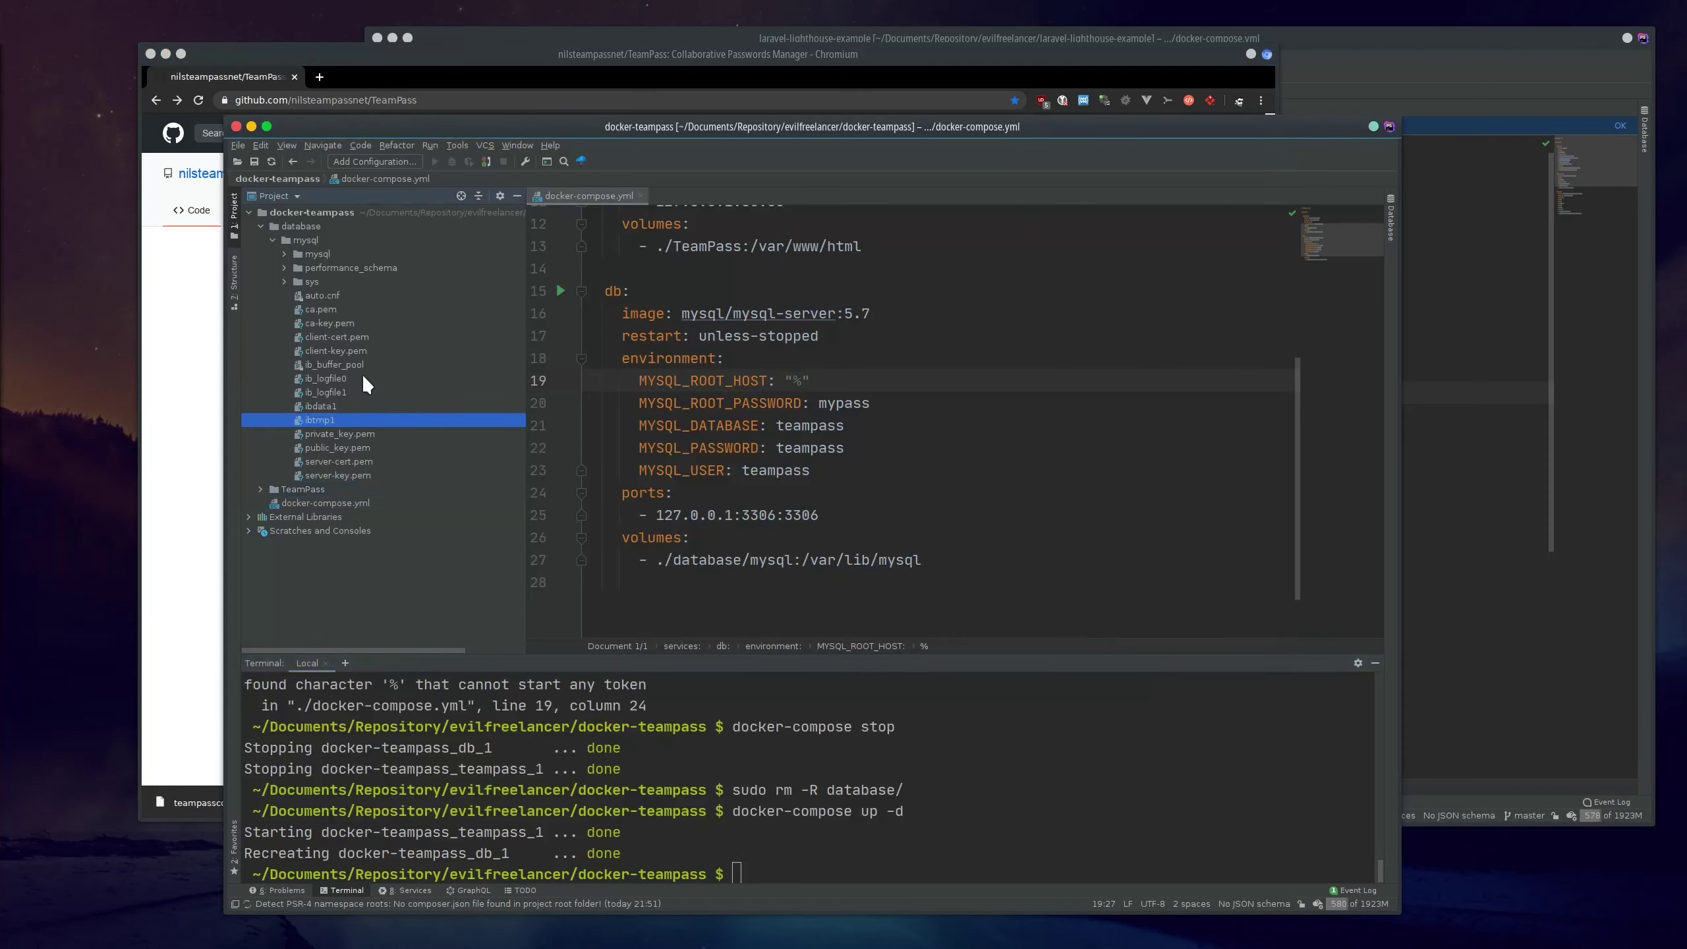
pyautogui.click(312, 268)
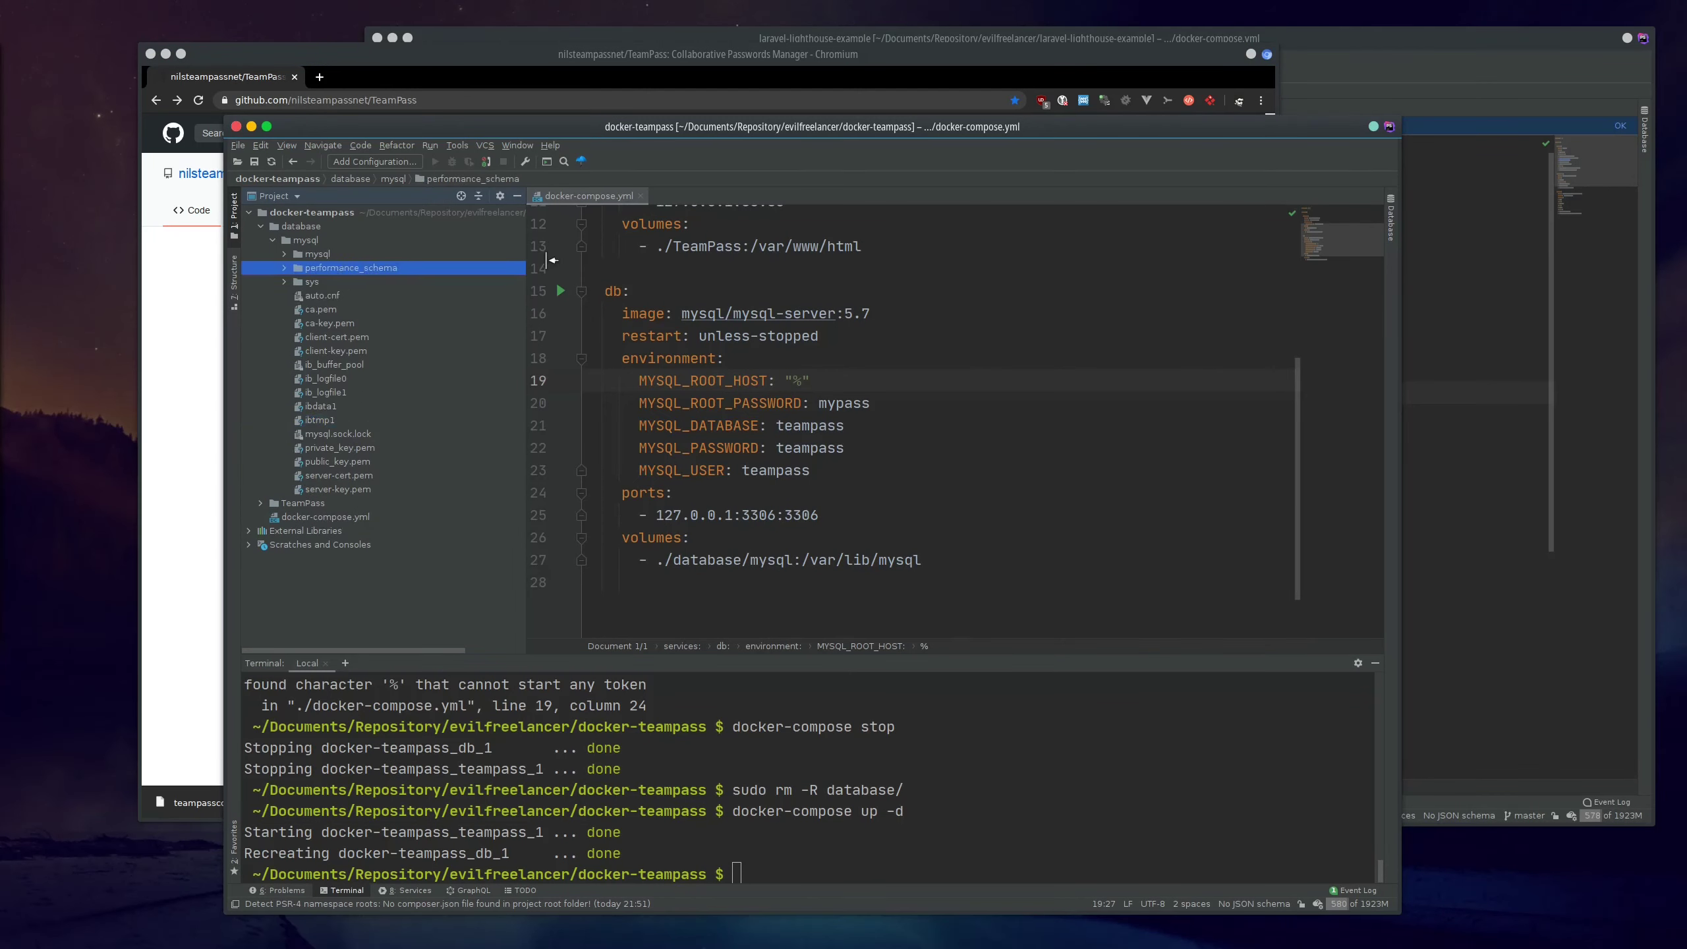
pyautogui.click(930, 448)
pyautogui.click(284, 279)
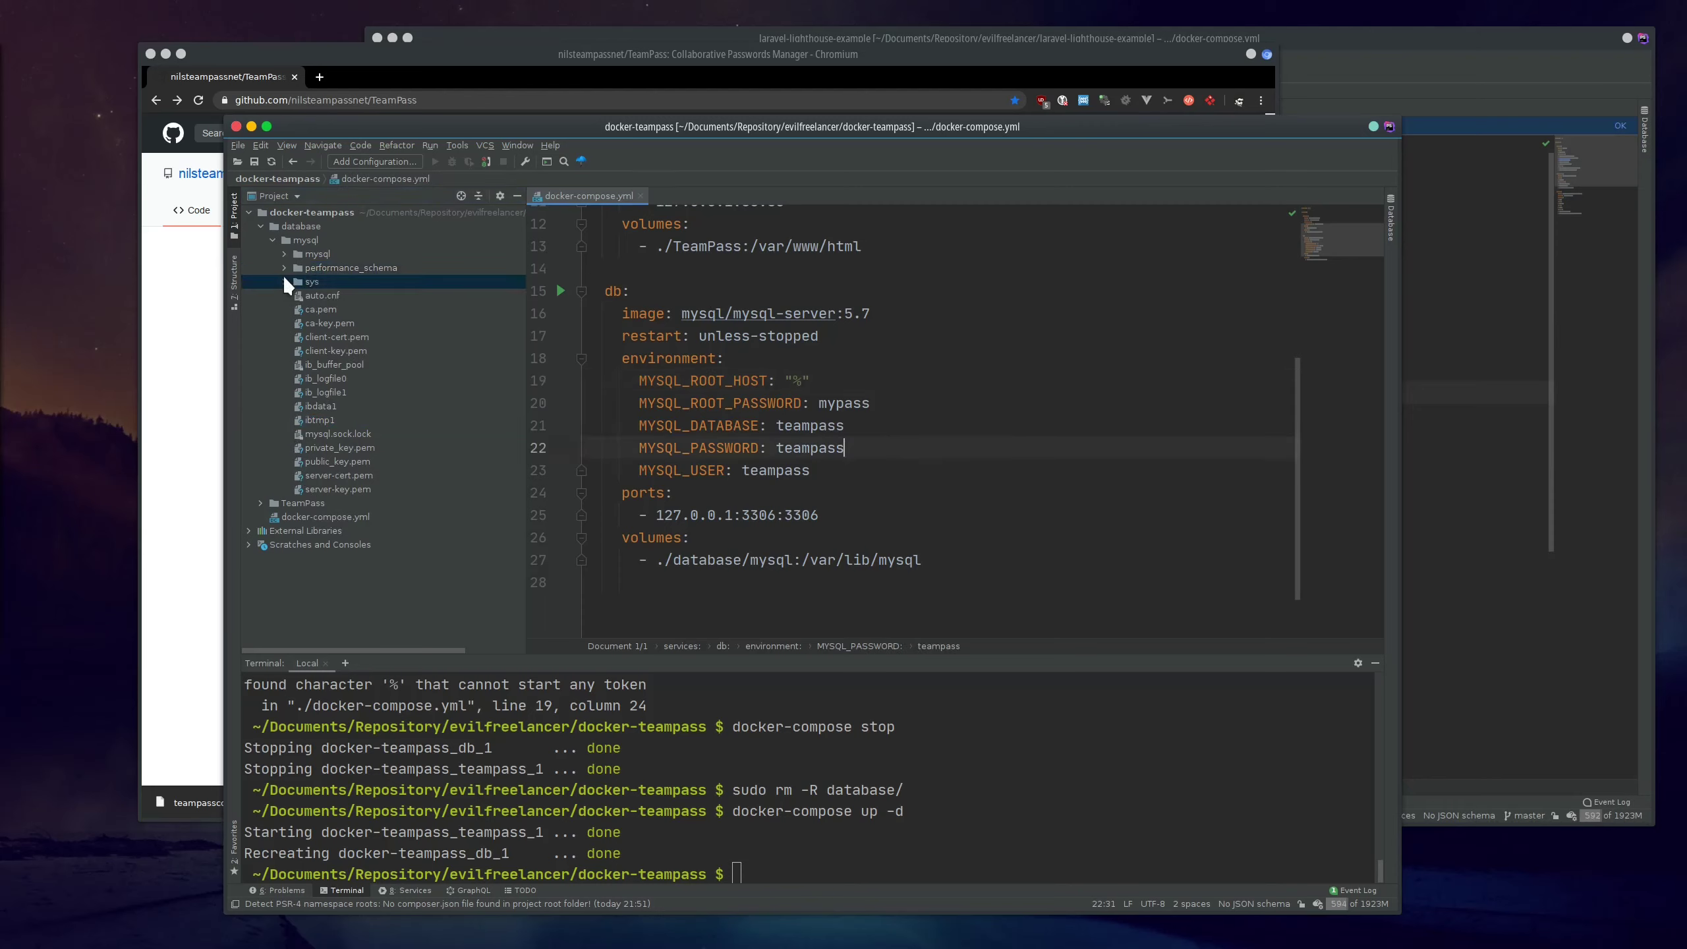
pyautogui.click(271, 158)
pyautogui.click(338, 296)
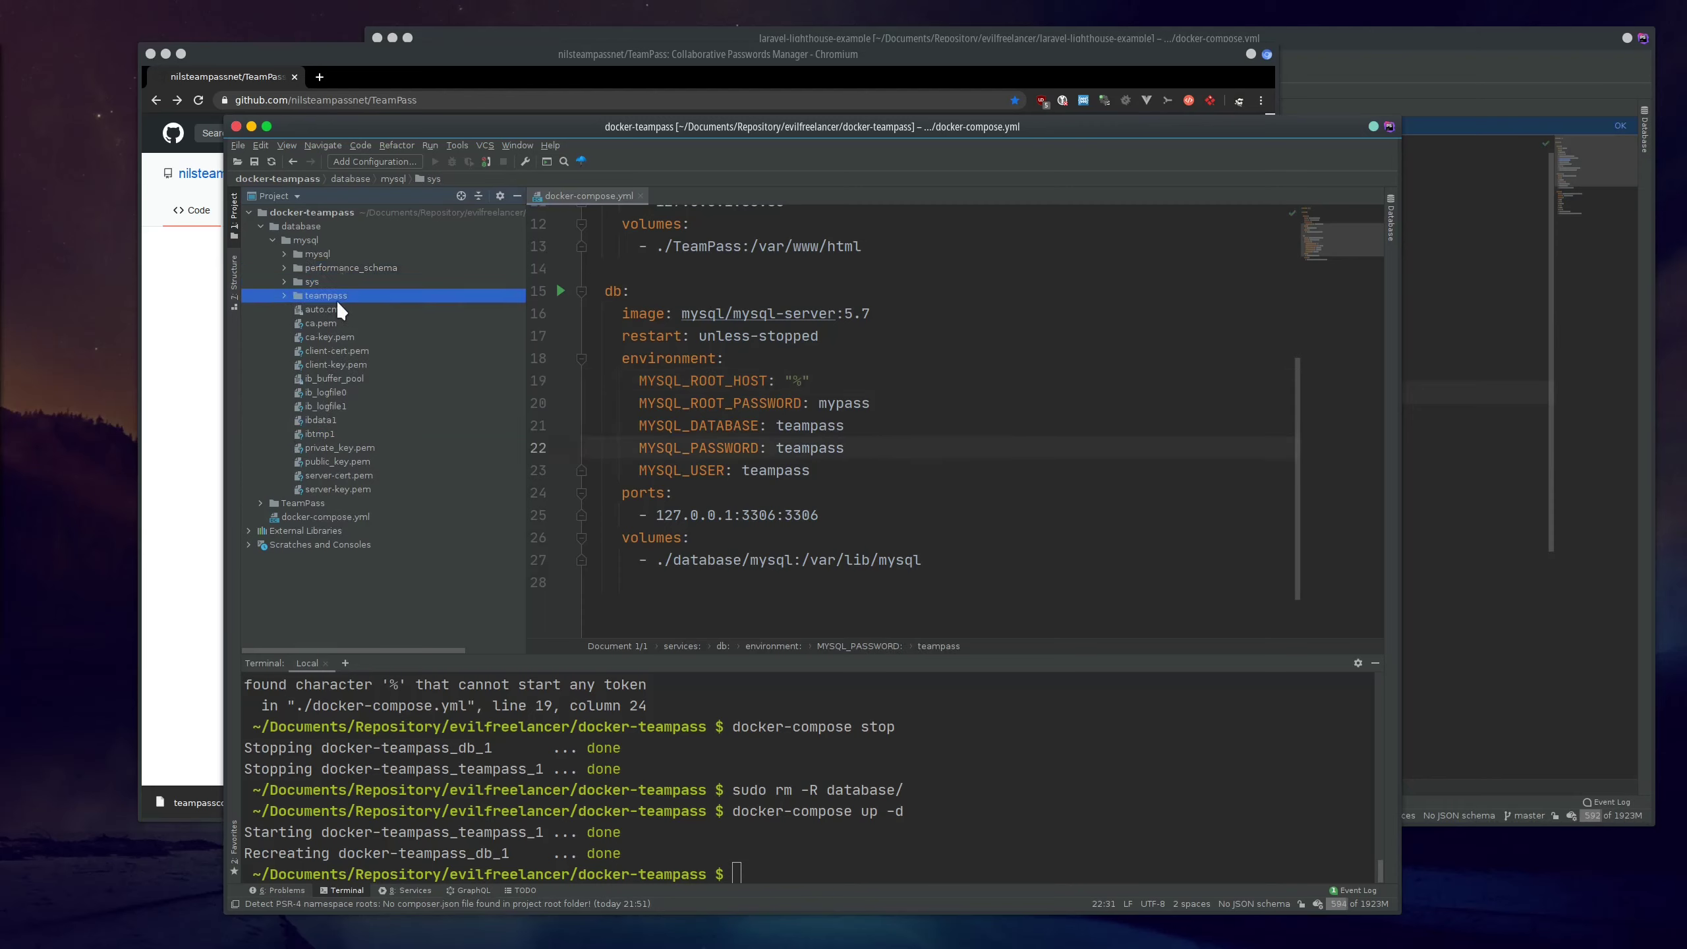
pyautogui.click(1015, 788)
pyautogui.press('Up')
pyautogui.press('Up')
pyautogui.press('Up')
pyautogui.press('Up')
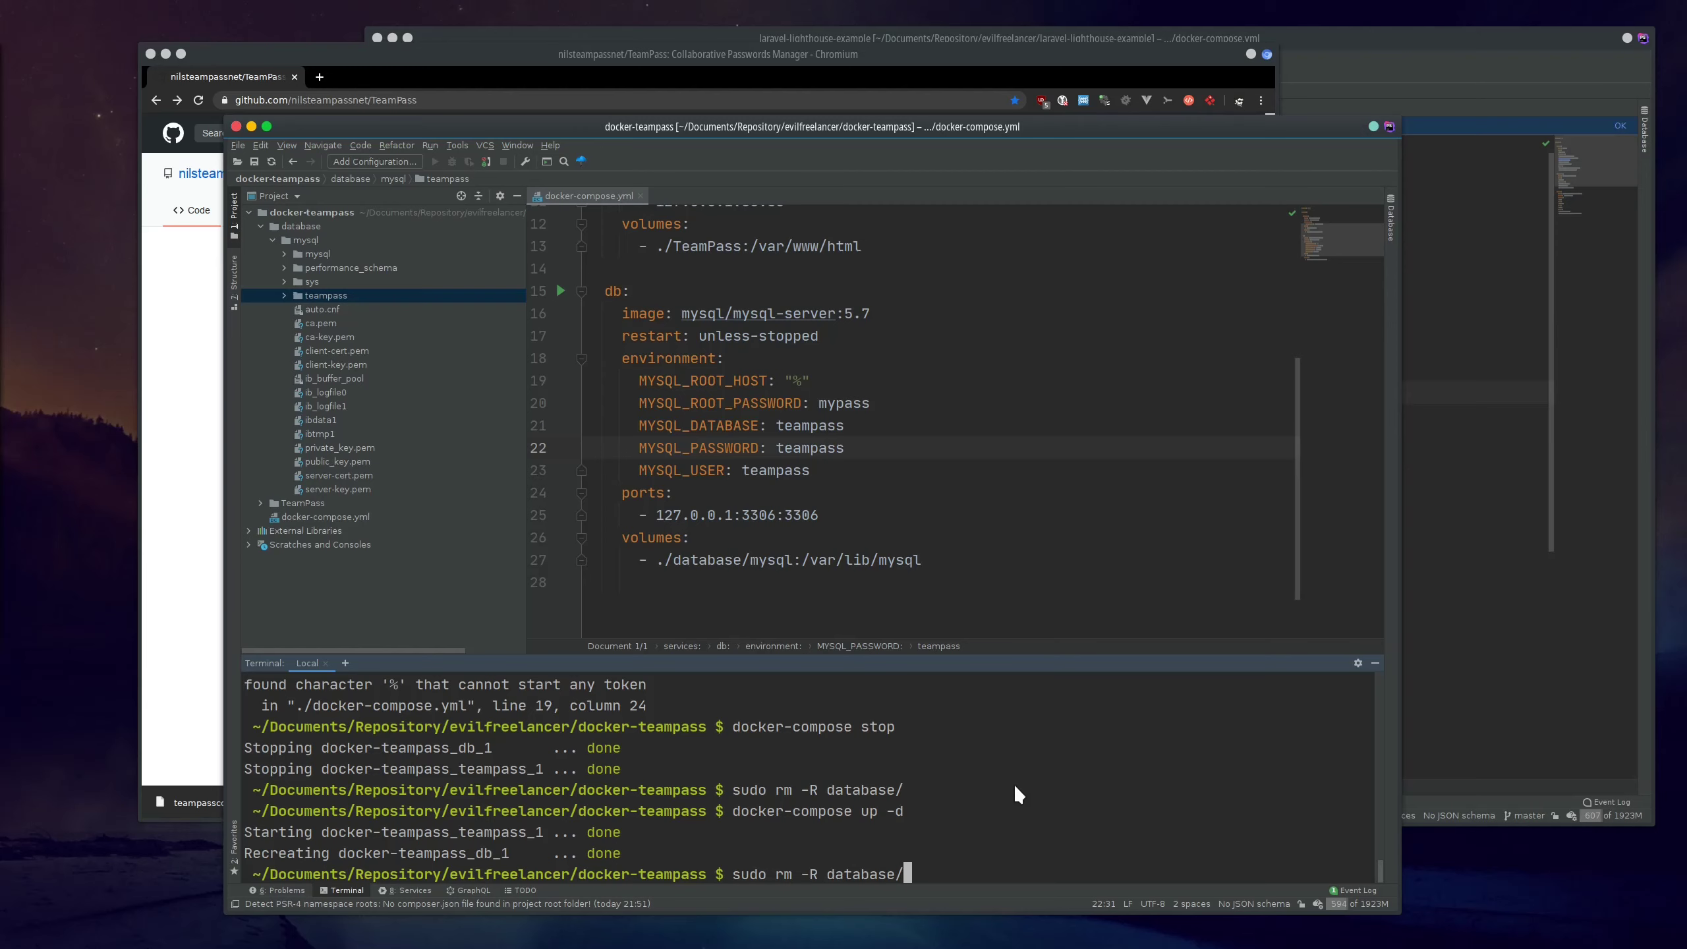
# Log in with mysql -u root -h 127.0.0.1 -p, pasting the root password from the compose file.
pyautogui.press('Return')
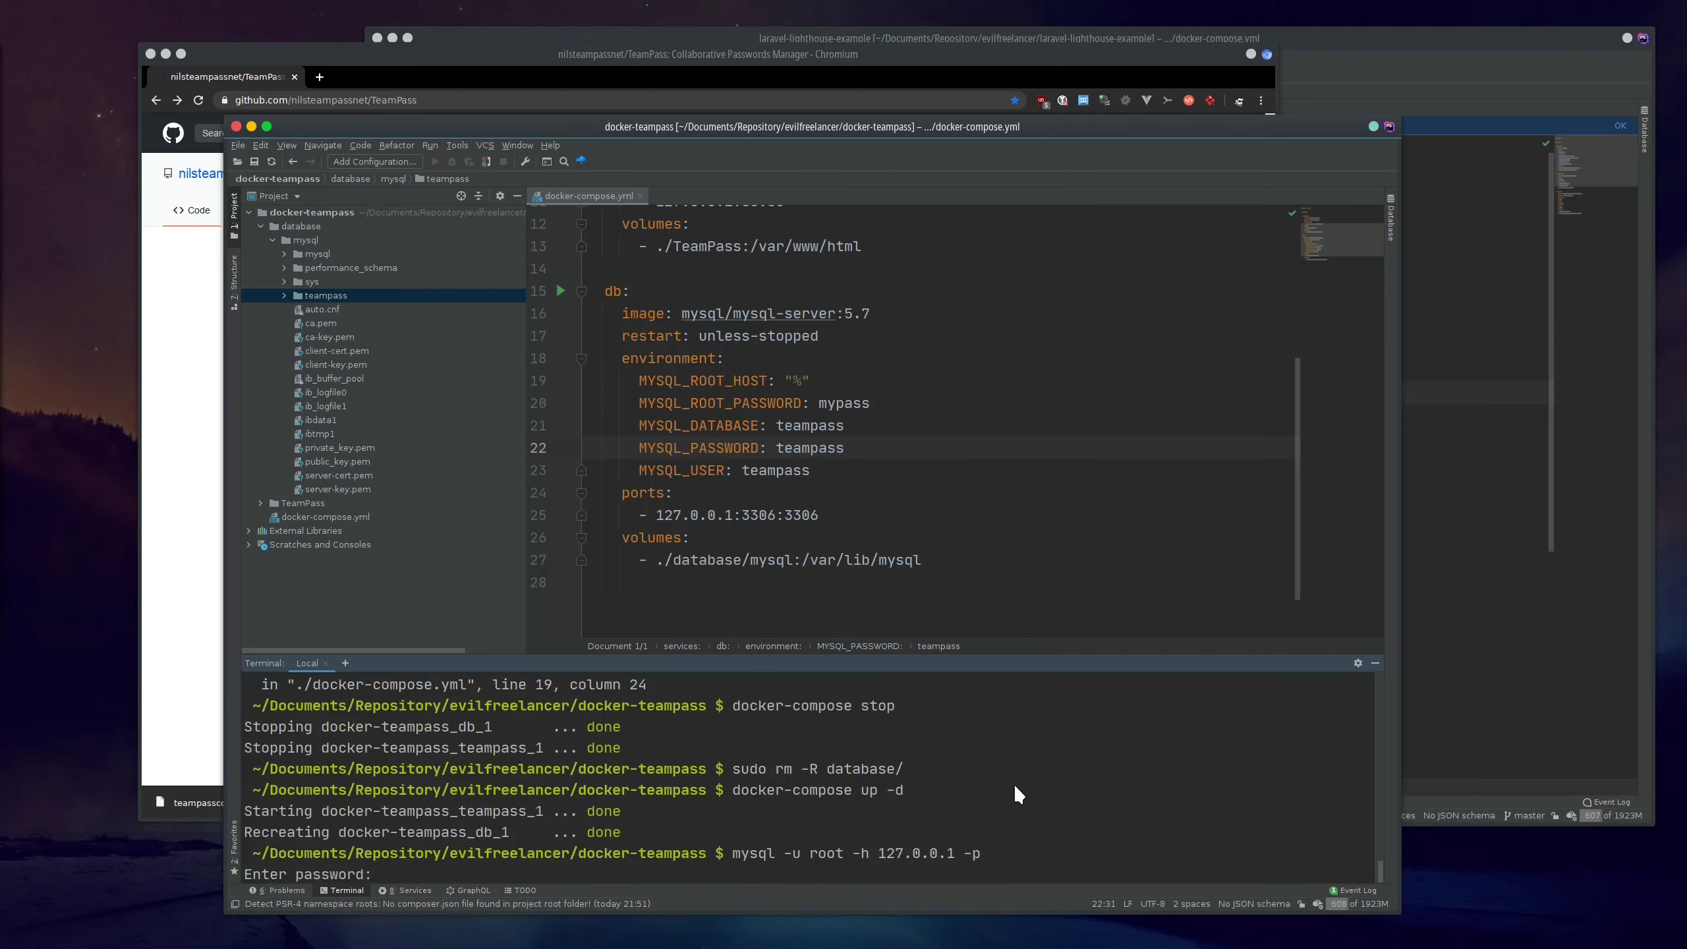
pyautogui.doubleClick(844, 403)
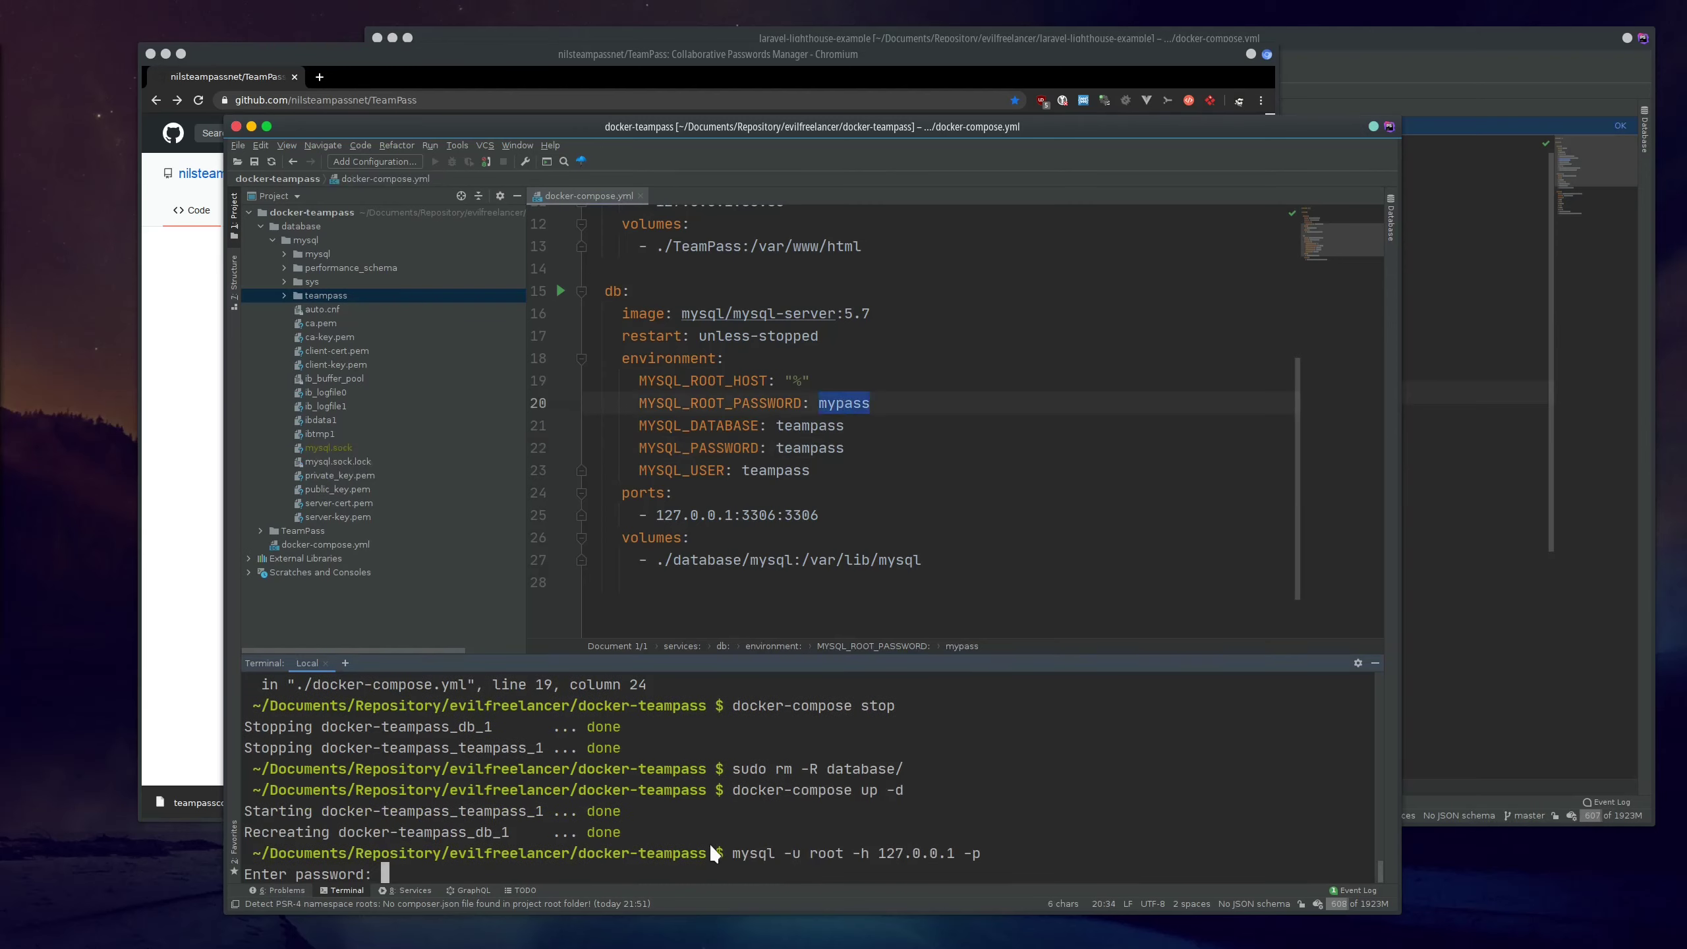
pyautogui.middleClick(709, 843)
pyautogui.press('Return')
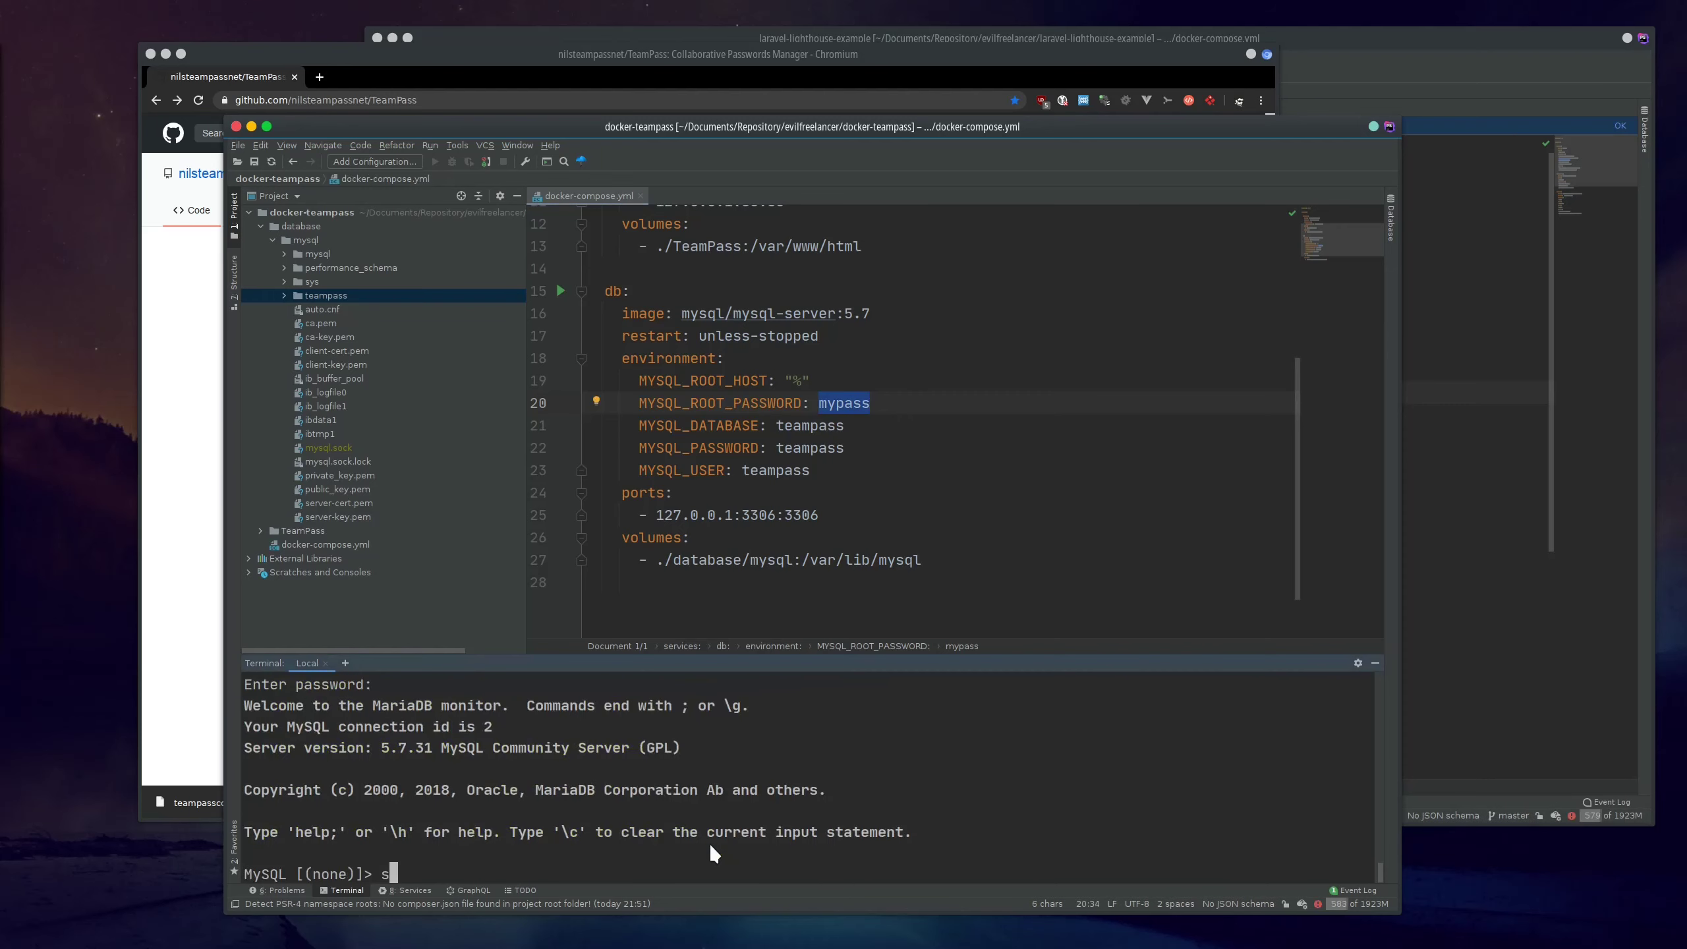
# Run show databases; to list the databases, then use teampass; to switch to it.
pyautogui.write('sw')
pyautogui.press('BackSpace')
pyautogui.write('how databases;')
pyautogui.press('Return')
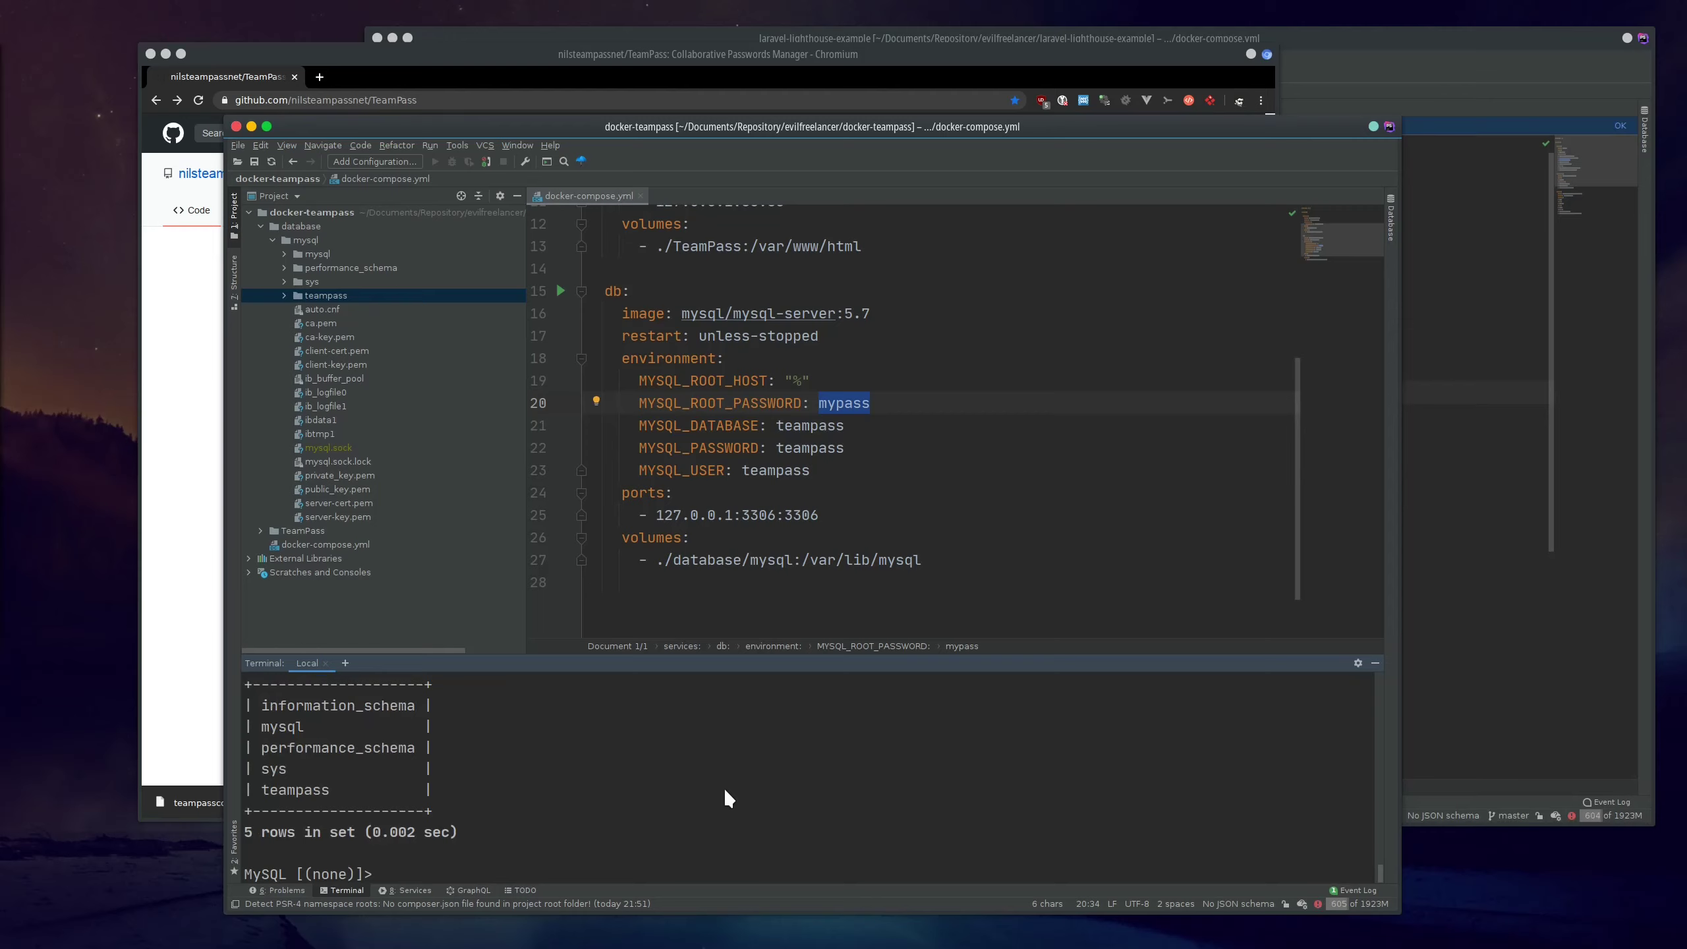
pyautogui.write('use teampass;')
pyautogui.press('Return')
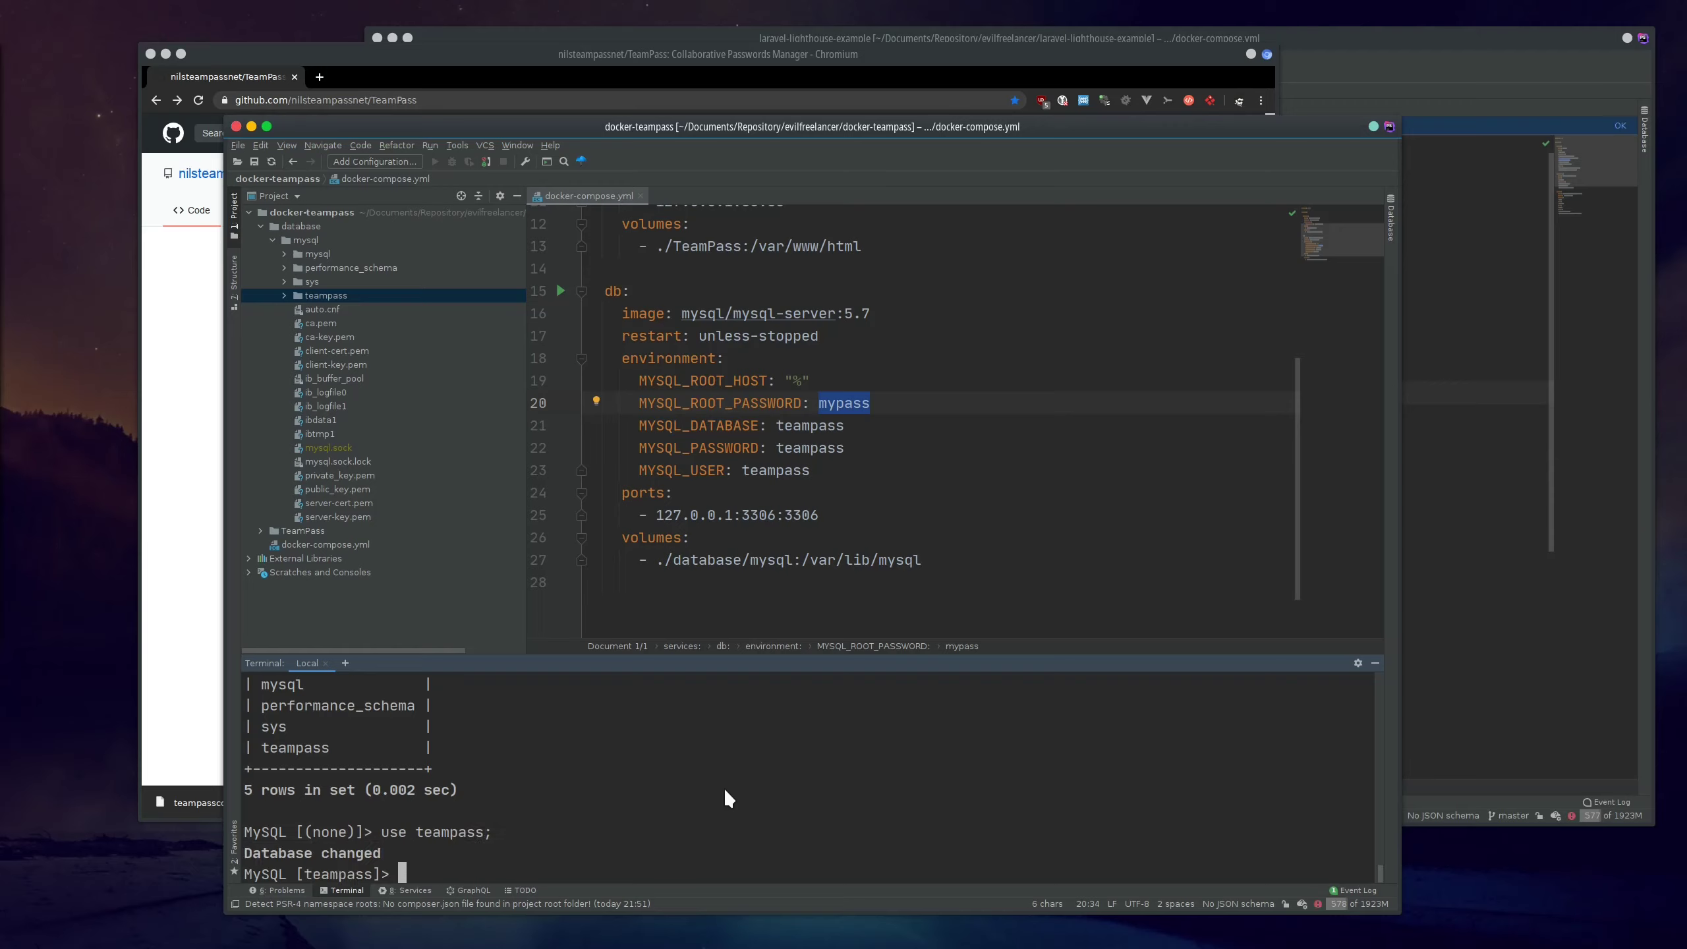
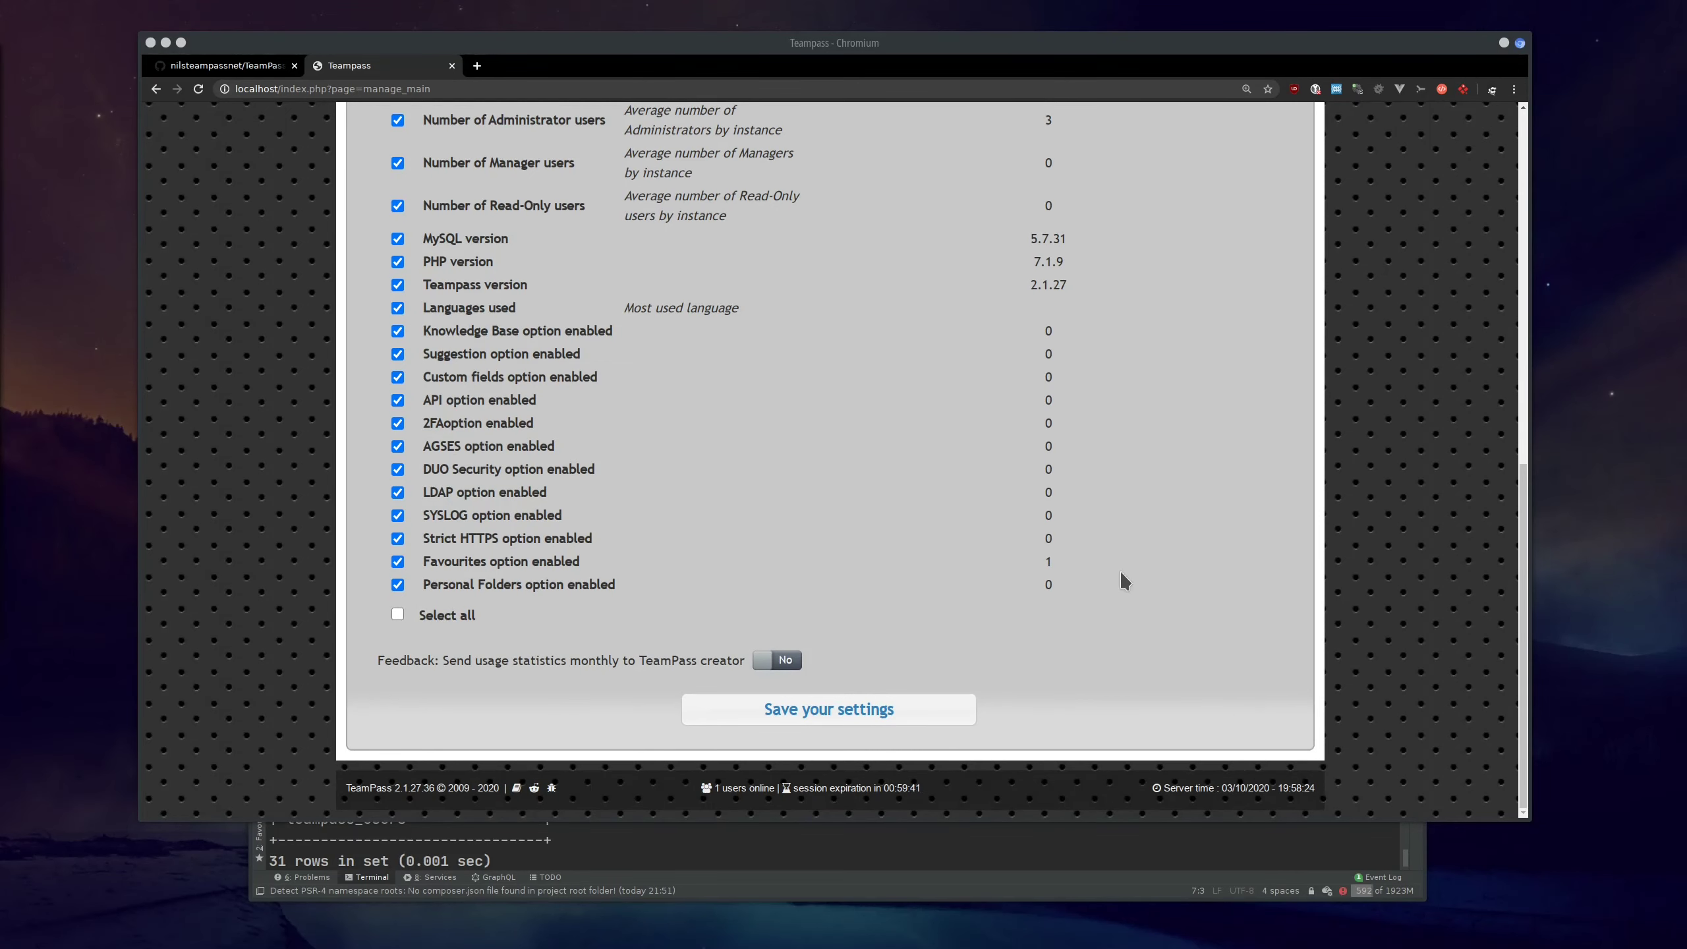
# Untick every anonymous statistics characteristic using the Select all toggle.
pyautogui.scroll(2, 1202, 499)
pyautogui.scroll(-2, 1200, 493)
pyautogui.scroll(10, 1252, 608)
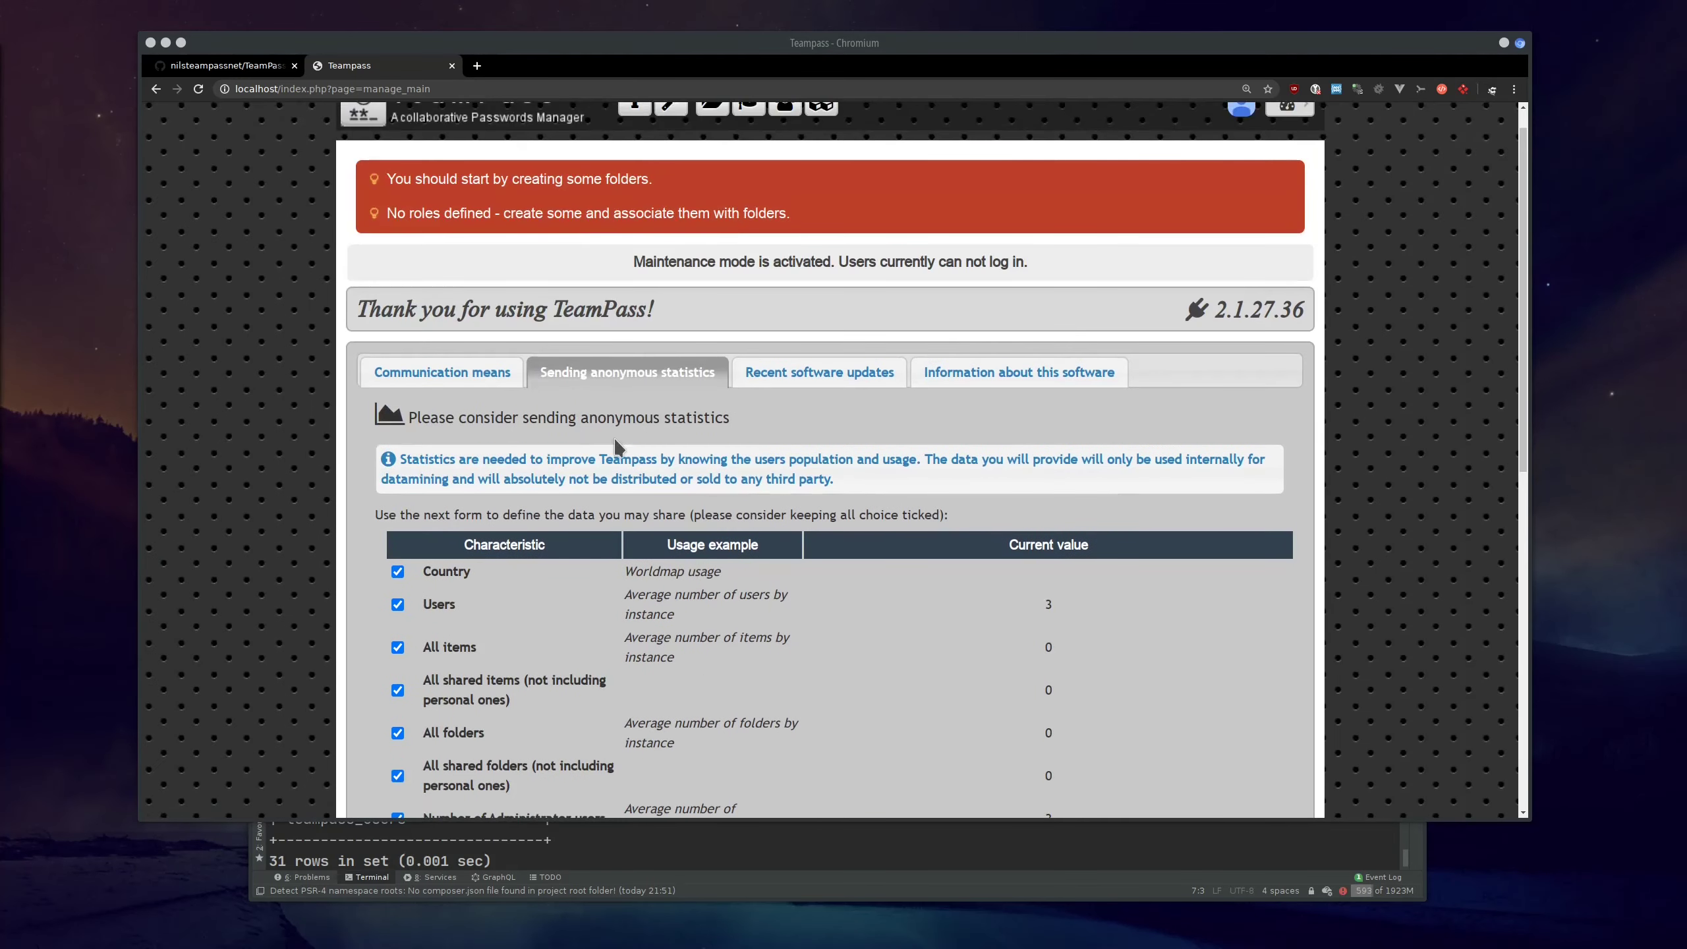
pyautogui.scroll(-5, 749, 390)
pyautogui.scroll(-6, 750, 398)
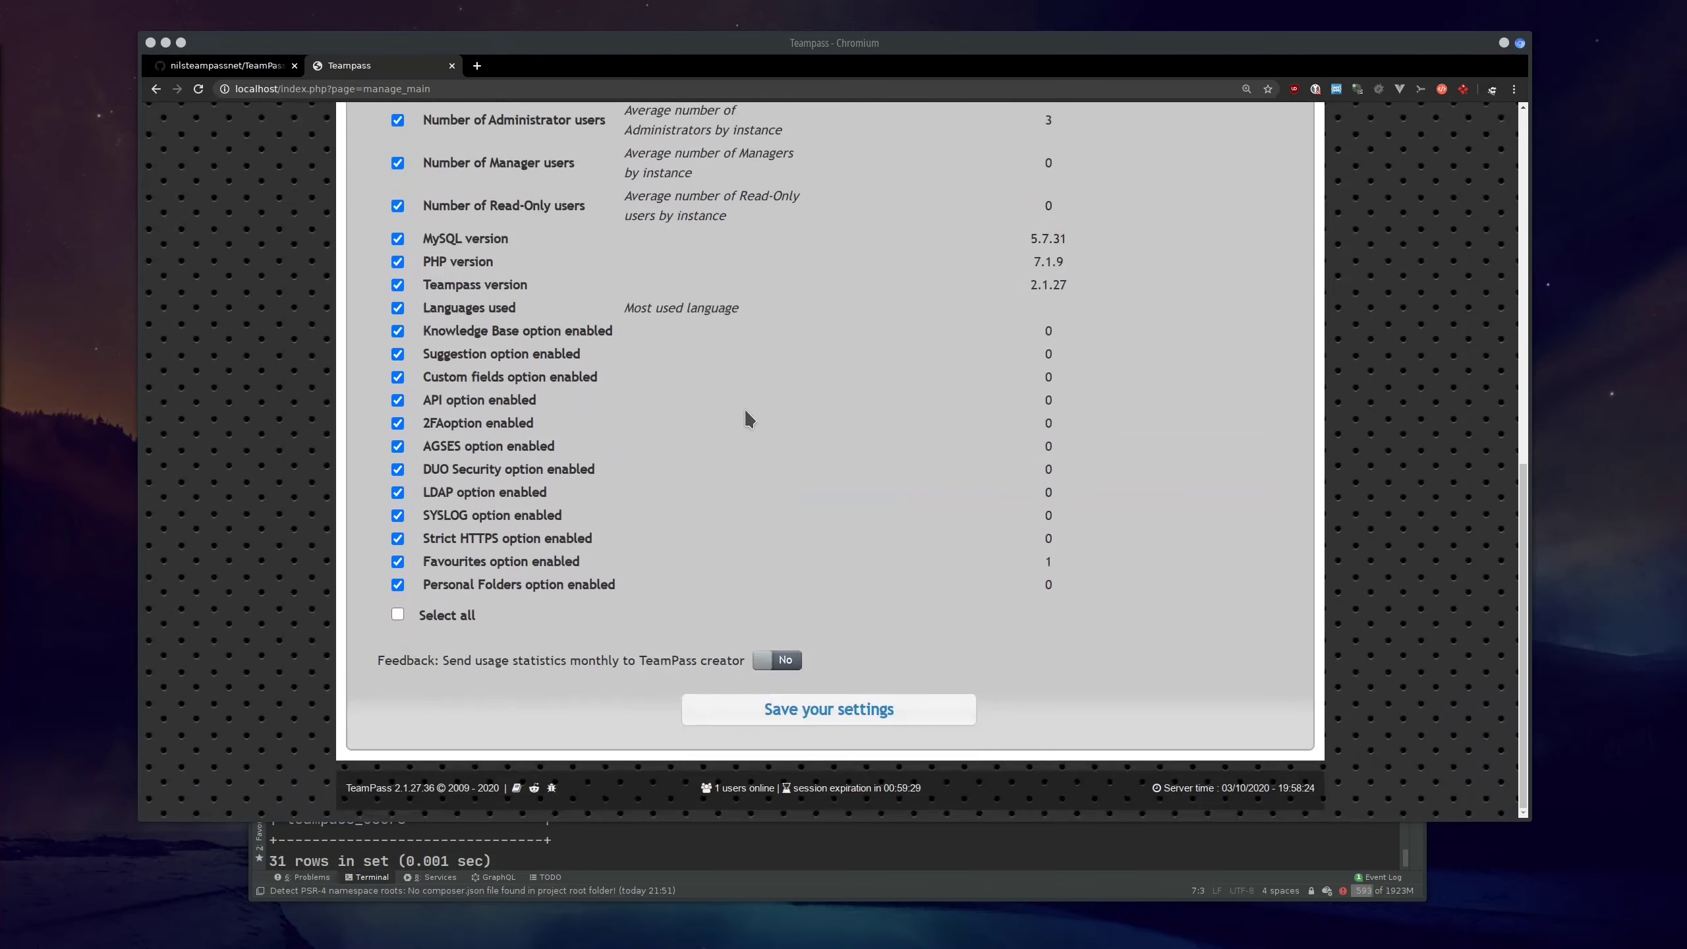
pyautogui.click(398, 614)
pyautogui.click(397, 614)
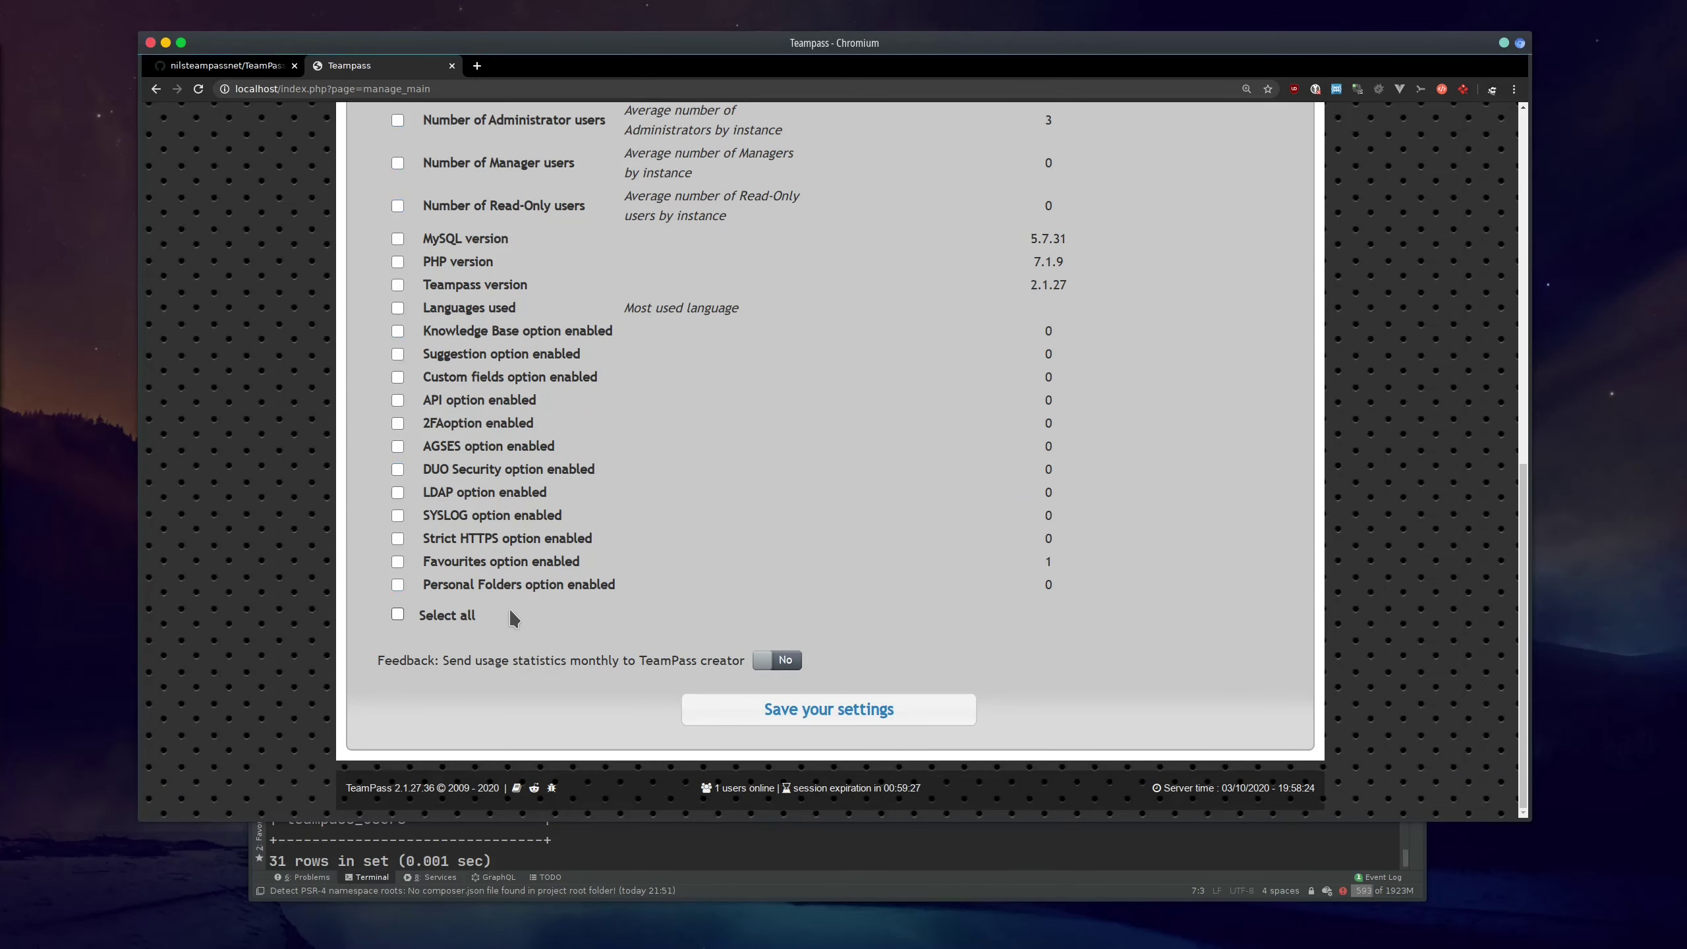
# Save the statistics settings with monthly feedback sending left at No.
pyautogui.scroll(1, 871, 564)
pyautogui.scroll(-1, 863, 571)
pyautogui.scroll(9, 1056, 595)
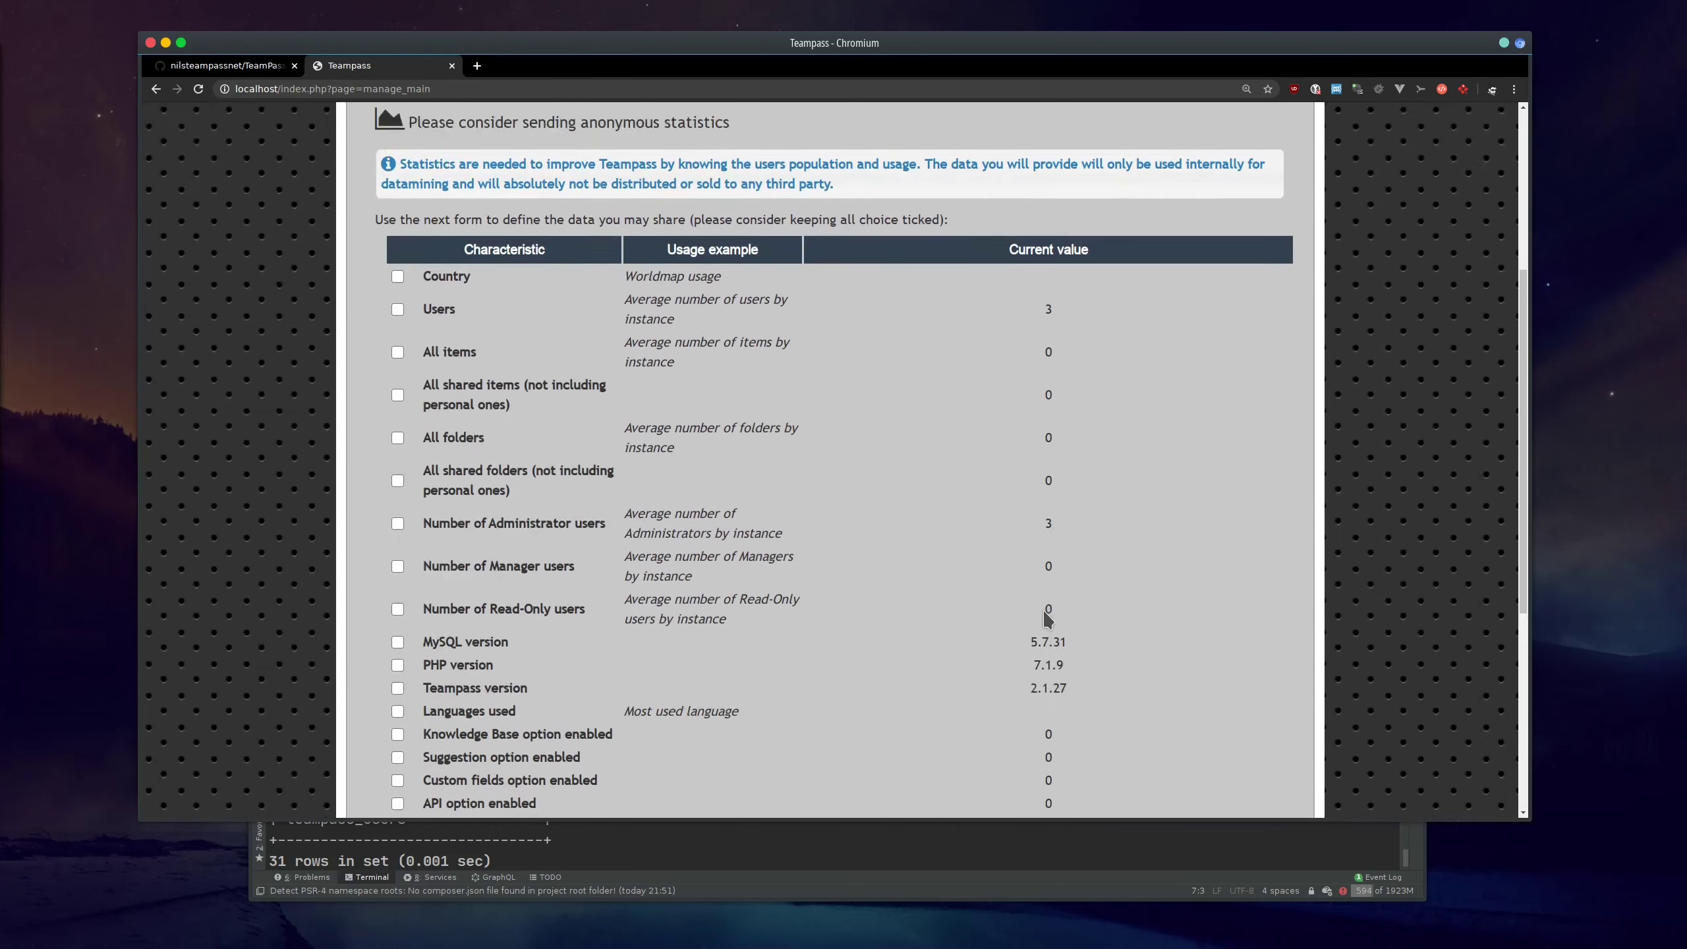
pyautogui.scroll(-9, 1060, 592)
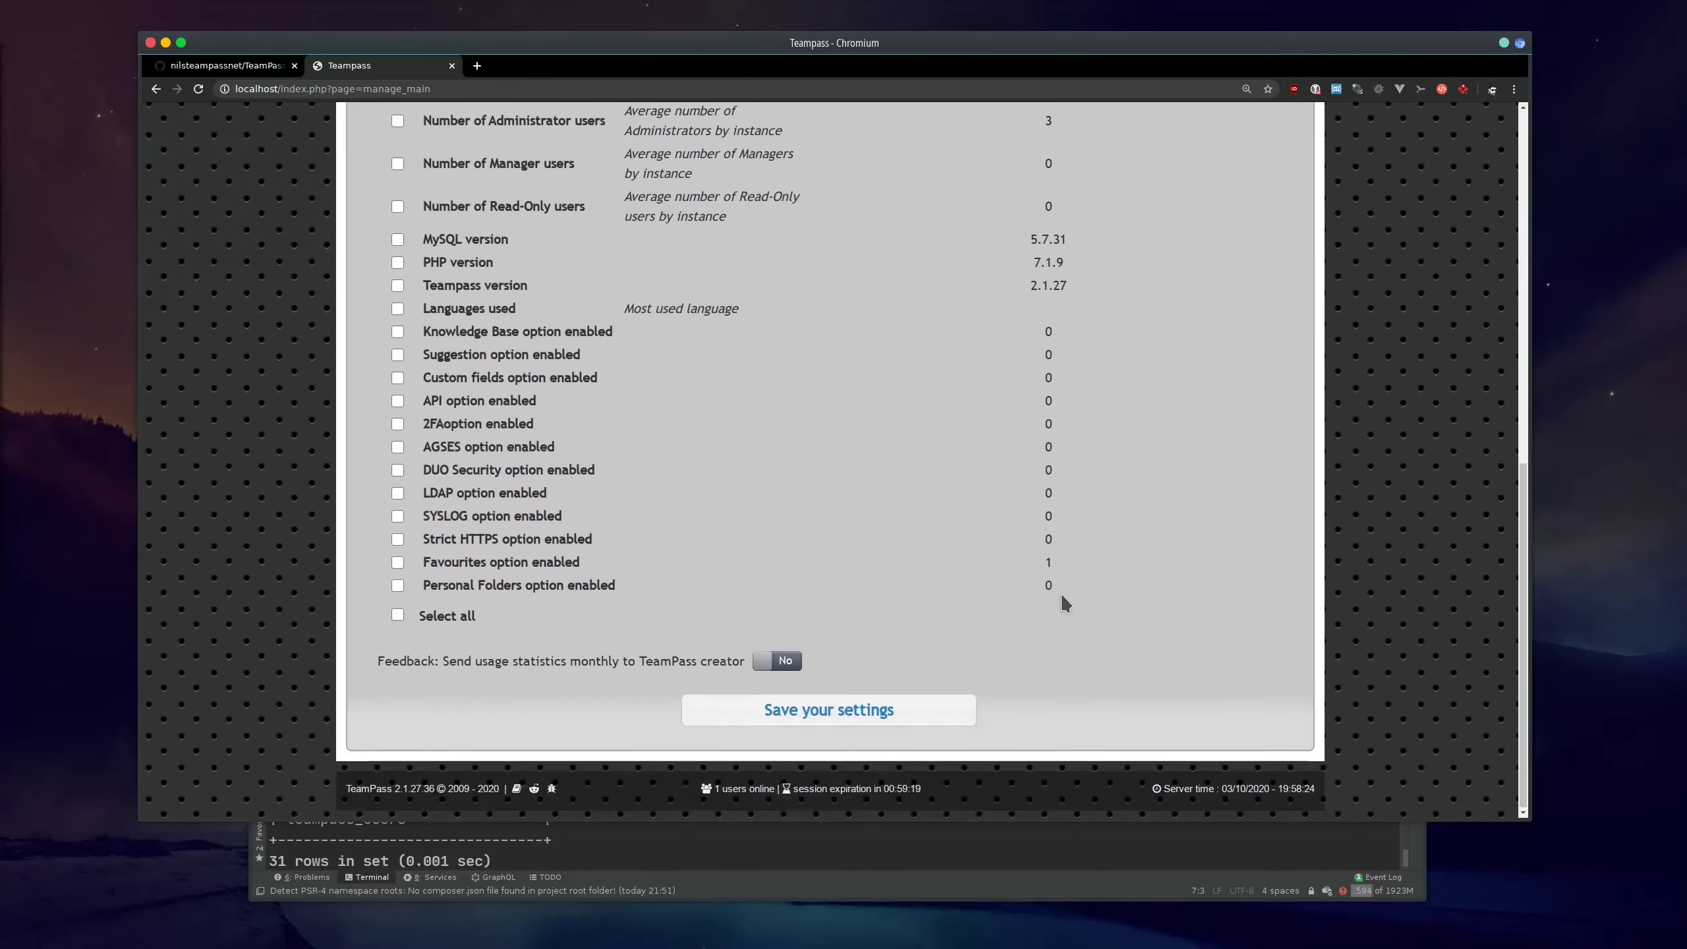
pyautogui.click(836, 707)
pyautogui.scroll(3, 1162, 566)
pyautogui.scroll(-3, 1162, 565)
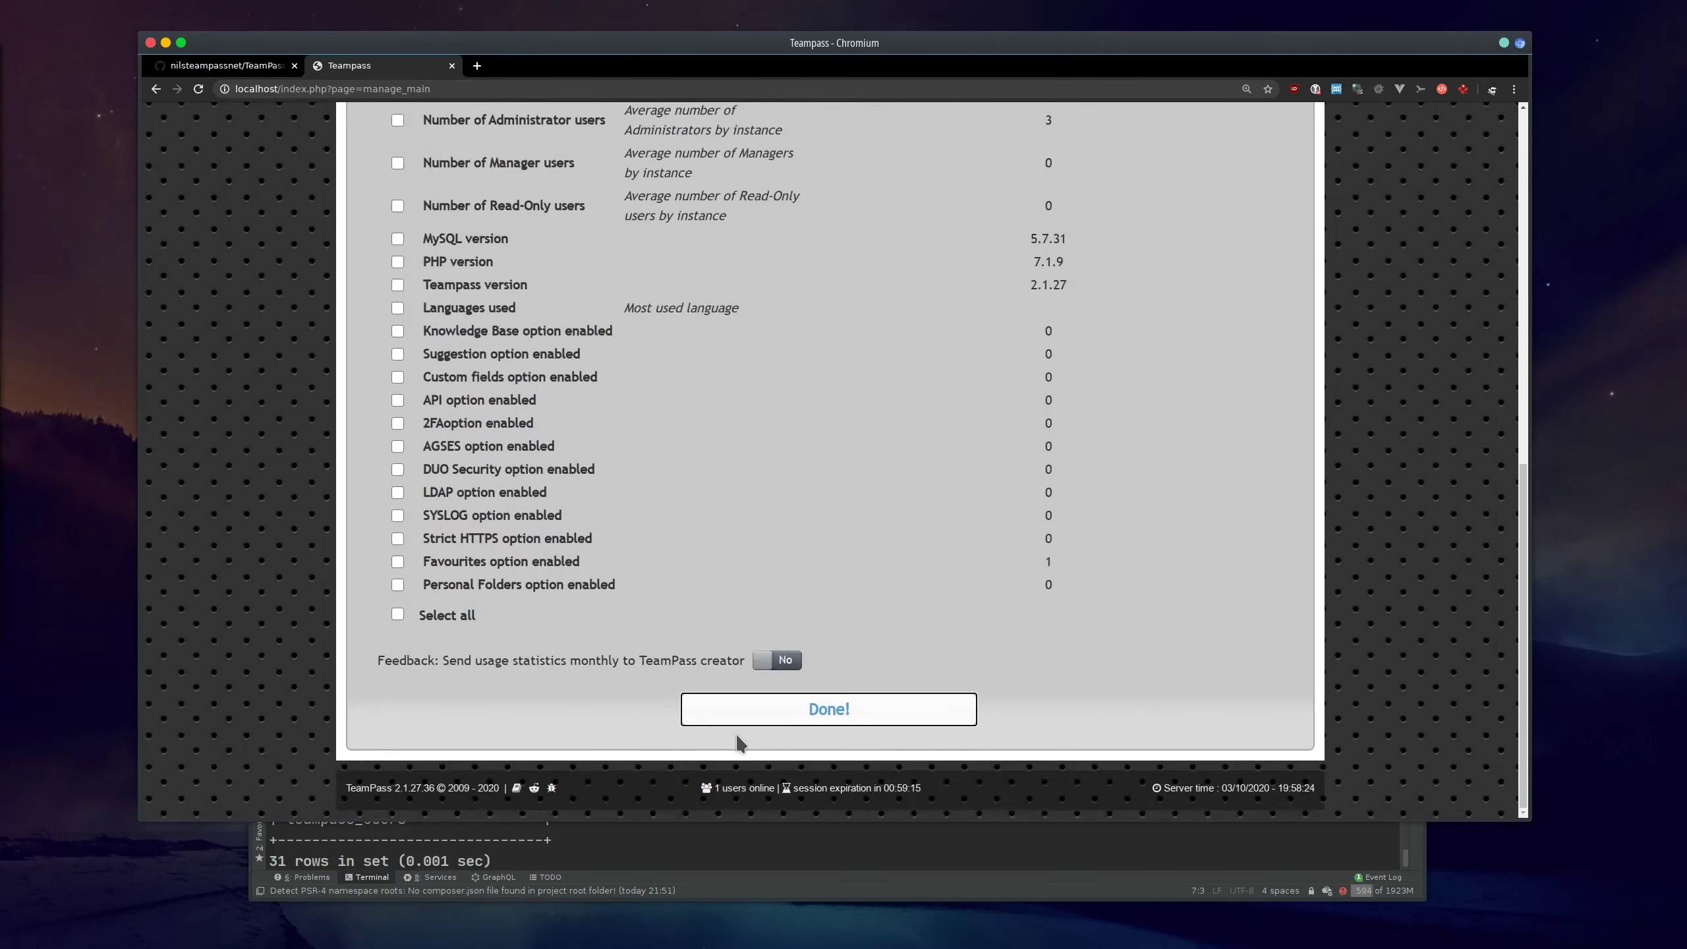
pyautogui.scroll(9, 1136, 596)
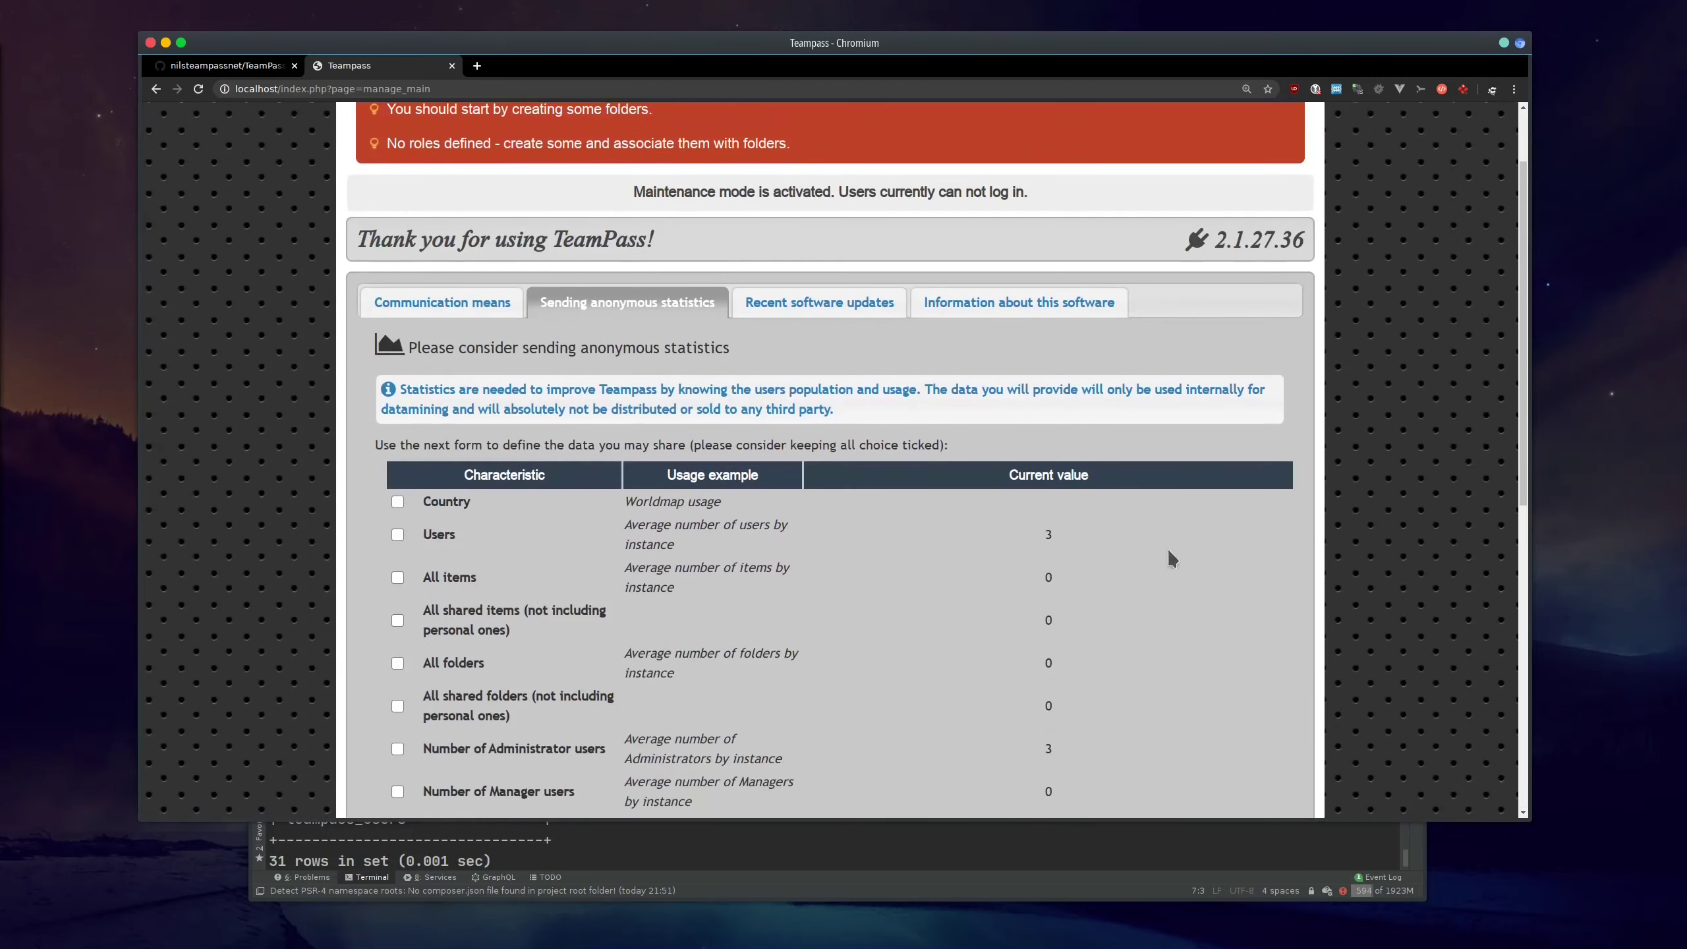
# Browse the Recent software updates, Communication means and Information about this software tabs.
pyautogui.click(809, 304)
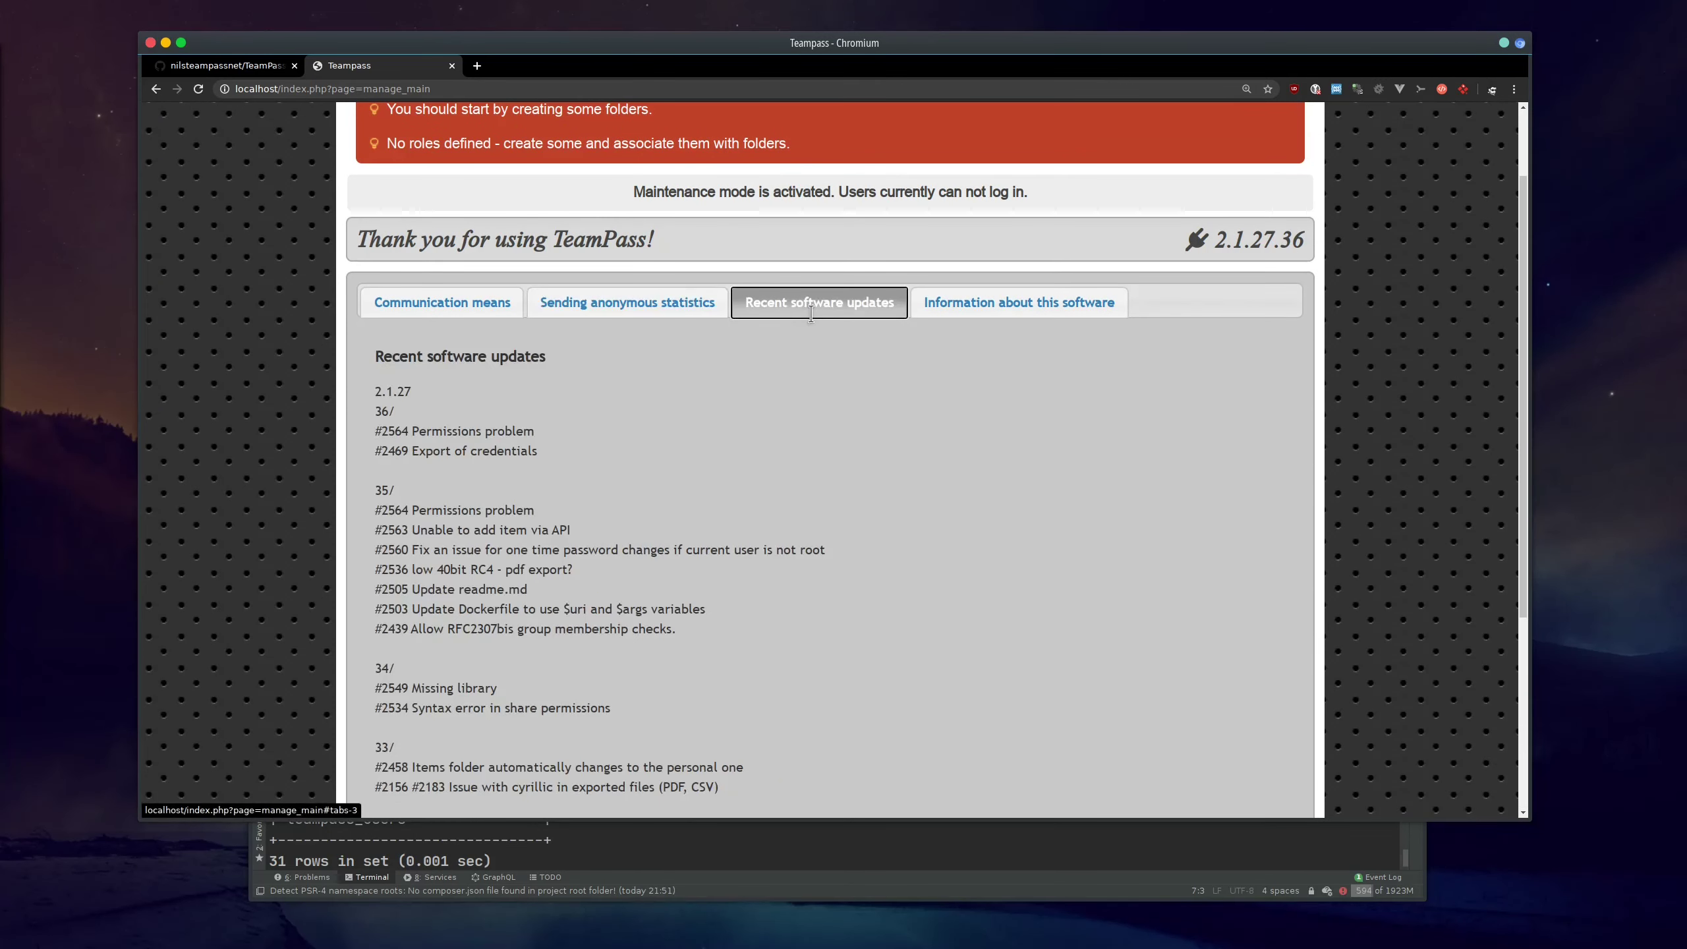
pyautogui.click(461, 301)
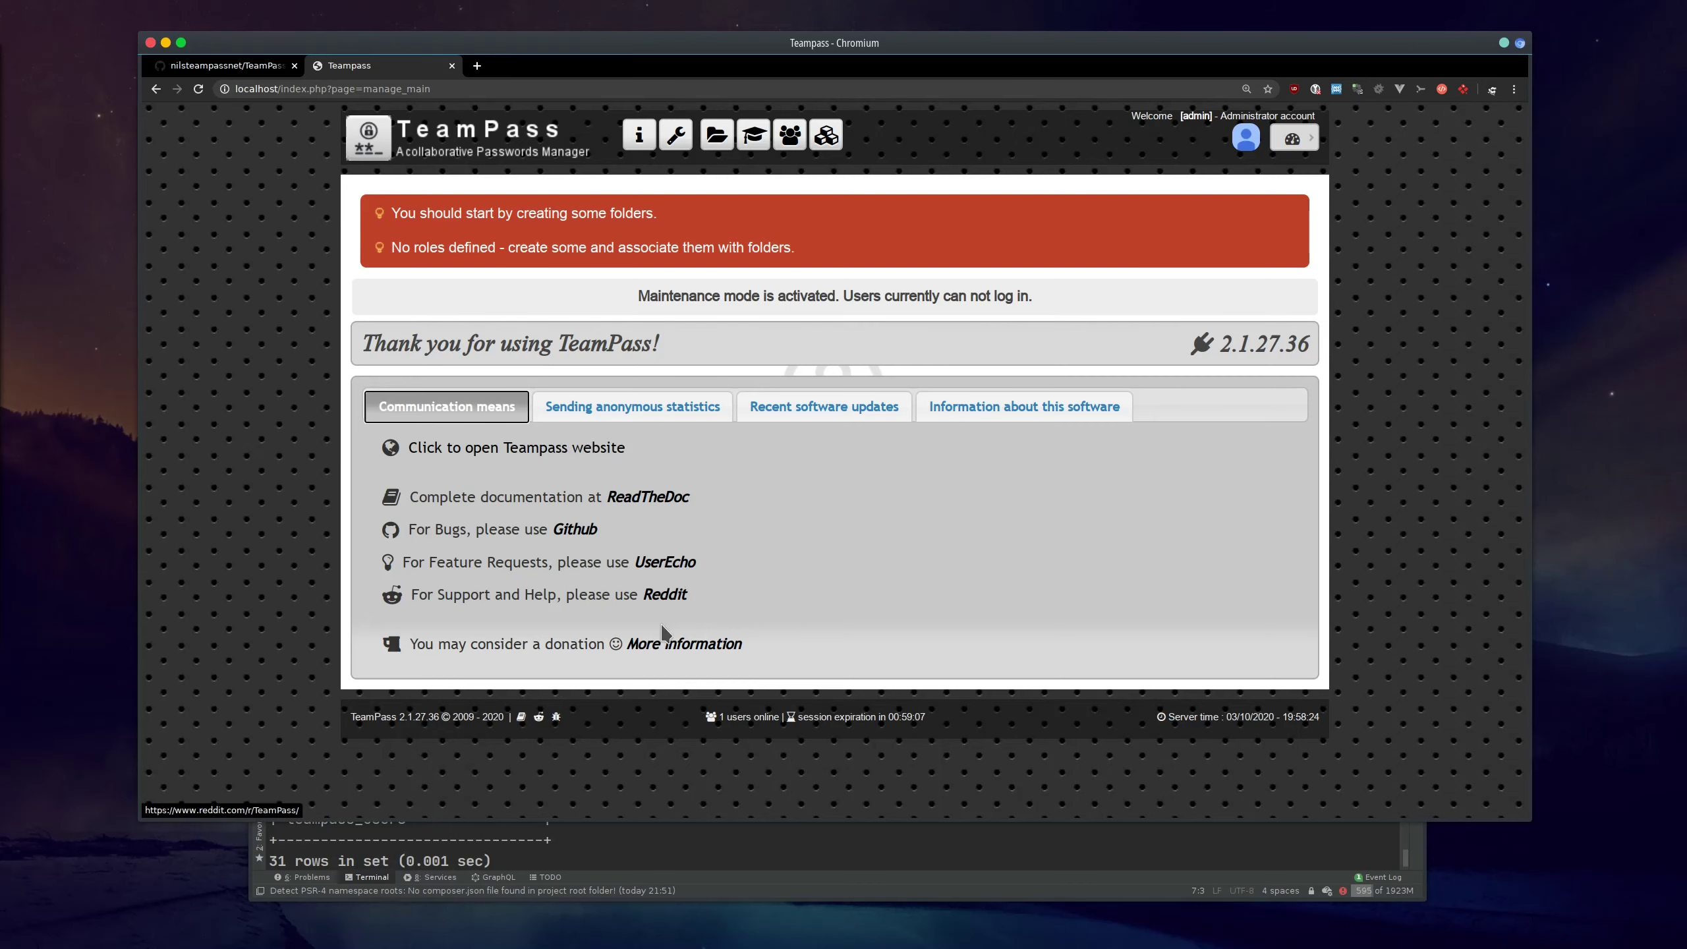
pyautogui.click(1001, 406)
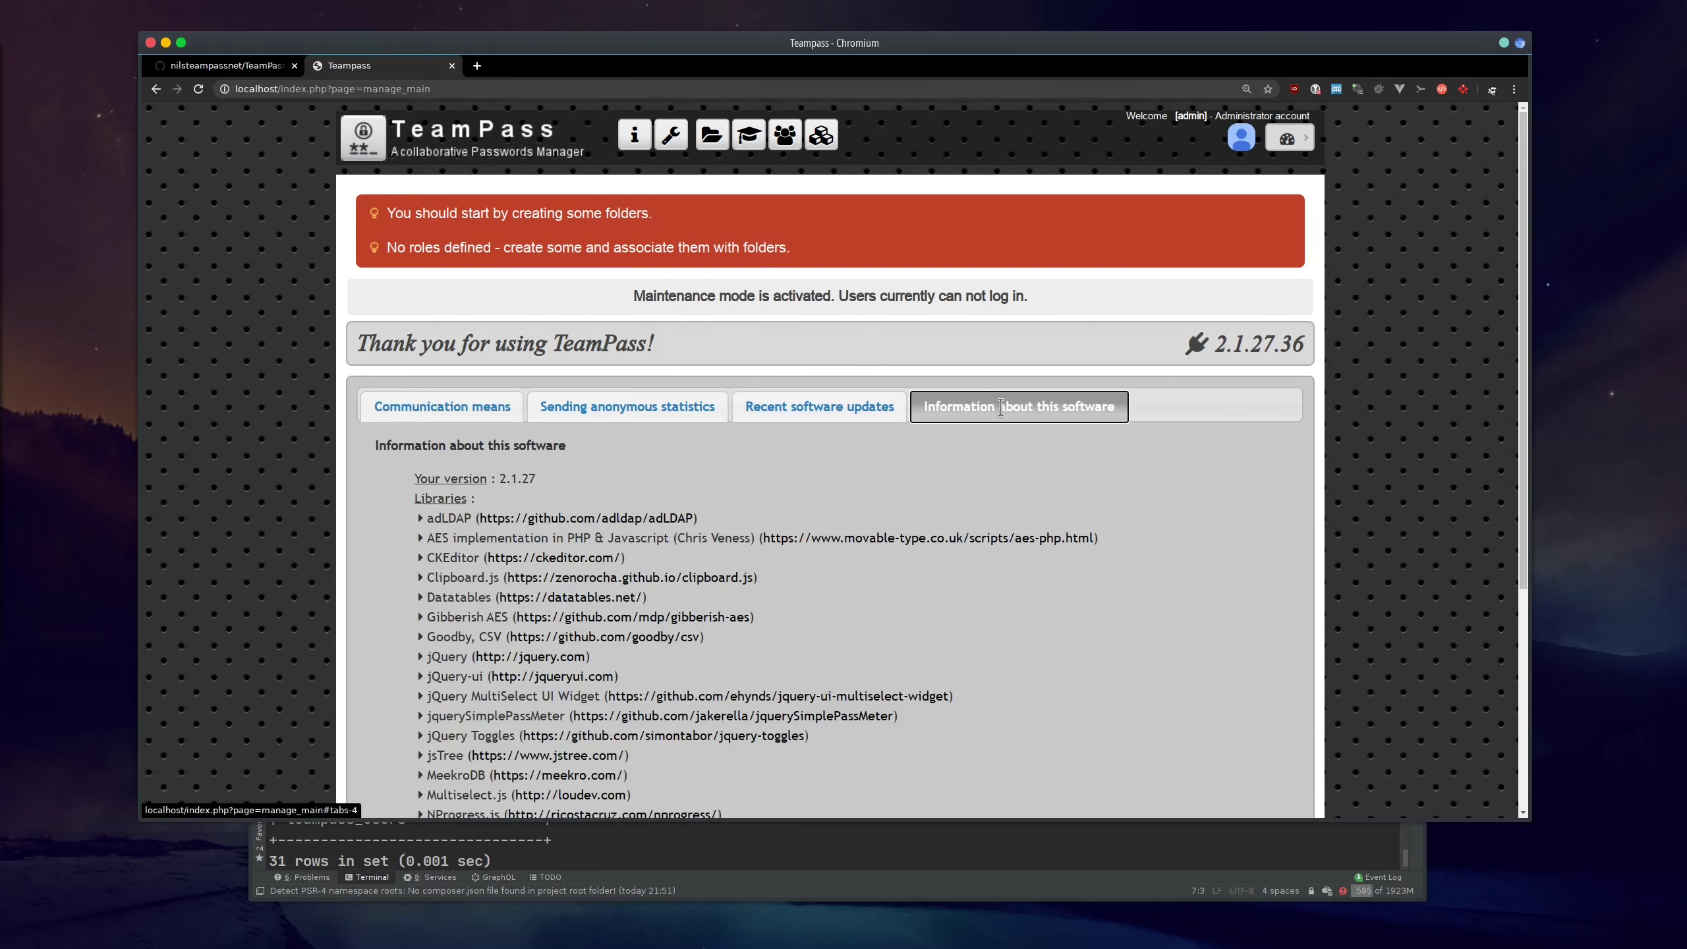
pyautogui.scroll(-1, 960, 482)
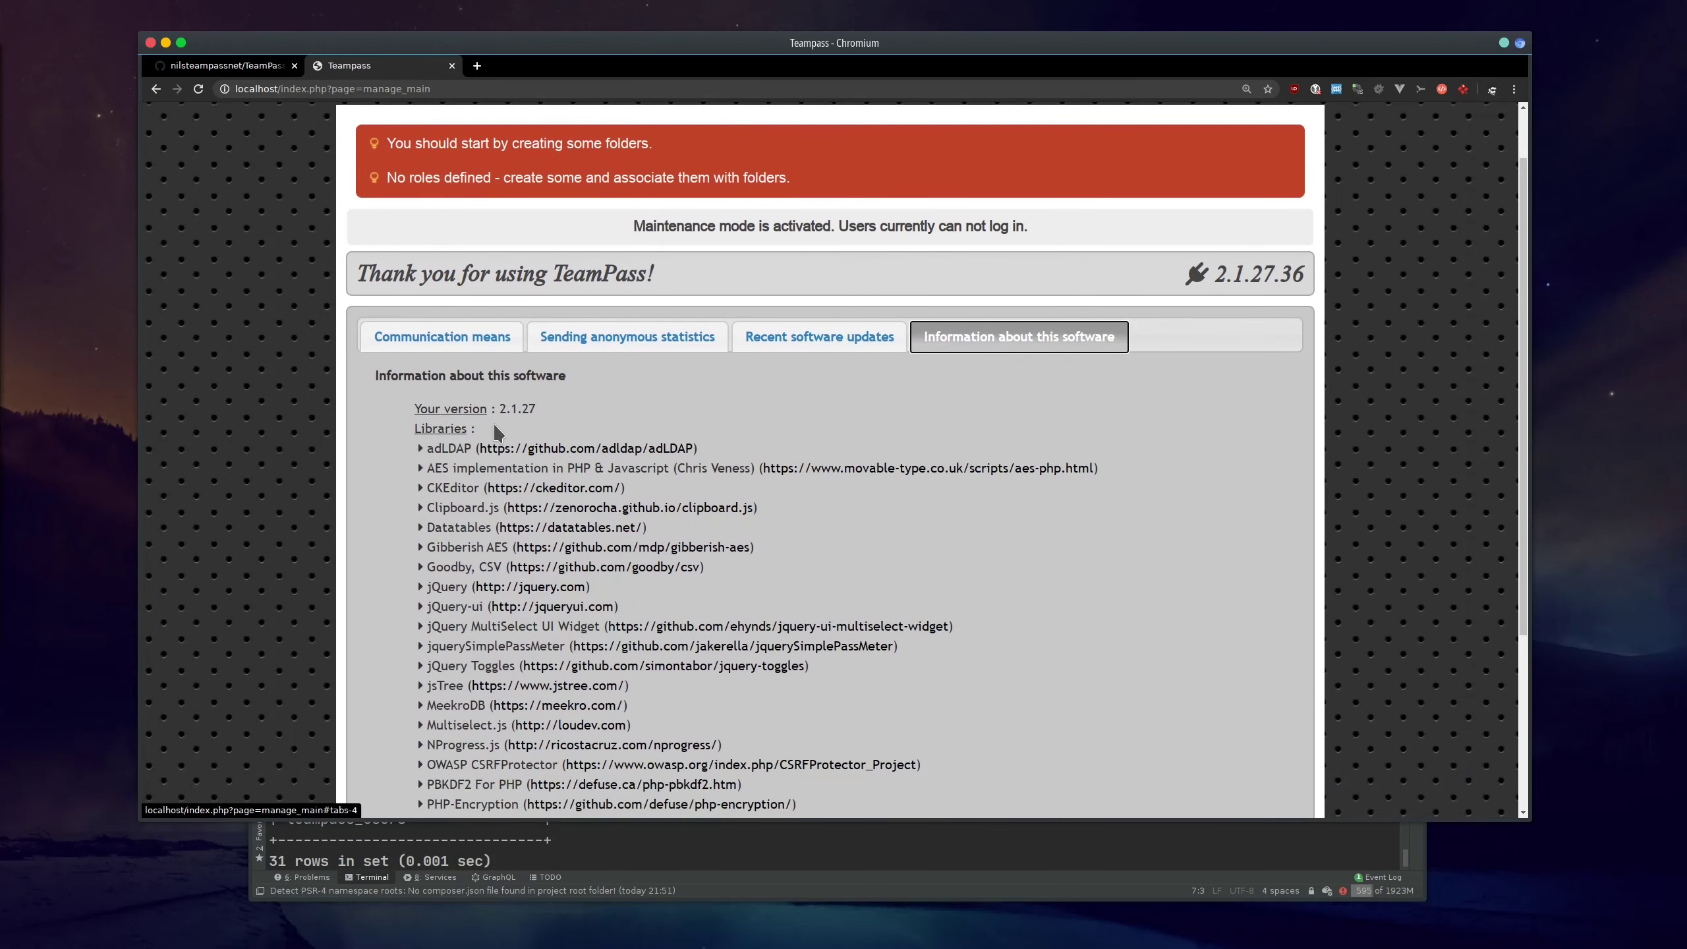
pyautogui.scroll(-4, 598, 569)
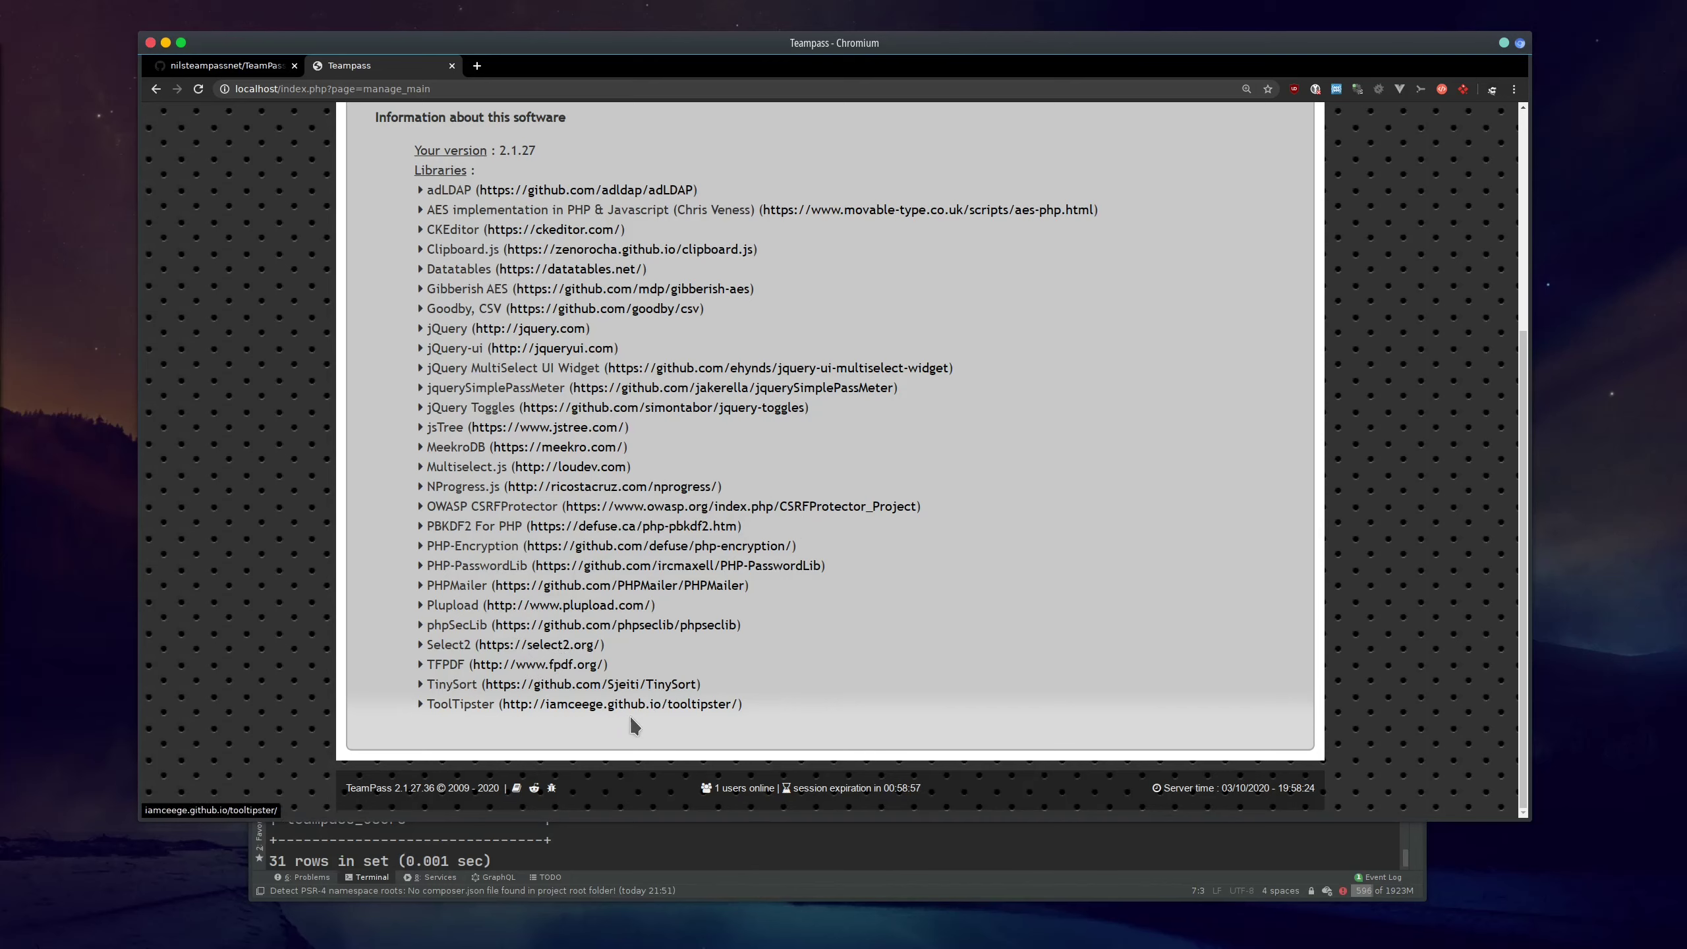
pyautogui.scroll(3, 555, 664)
pyautogui.scroll(-3, 569, 456)
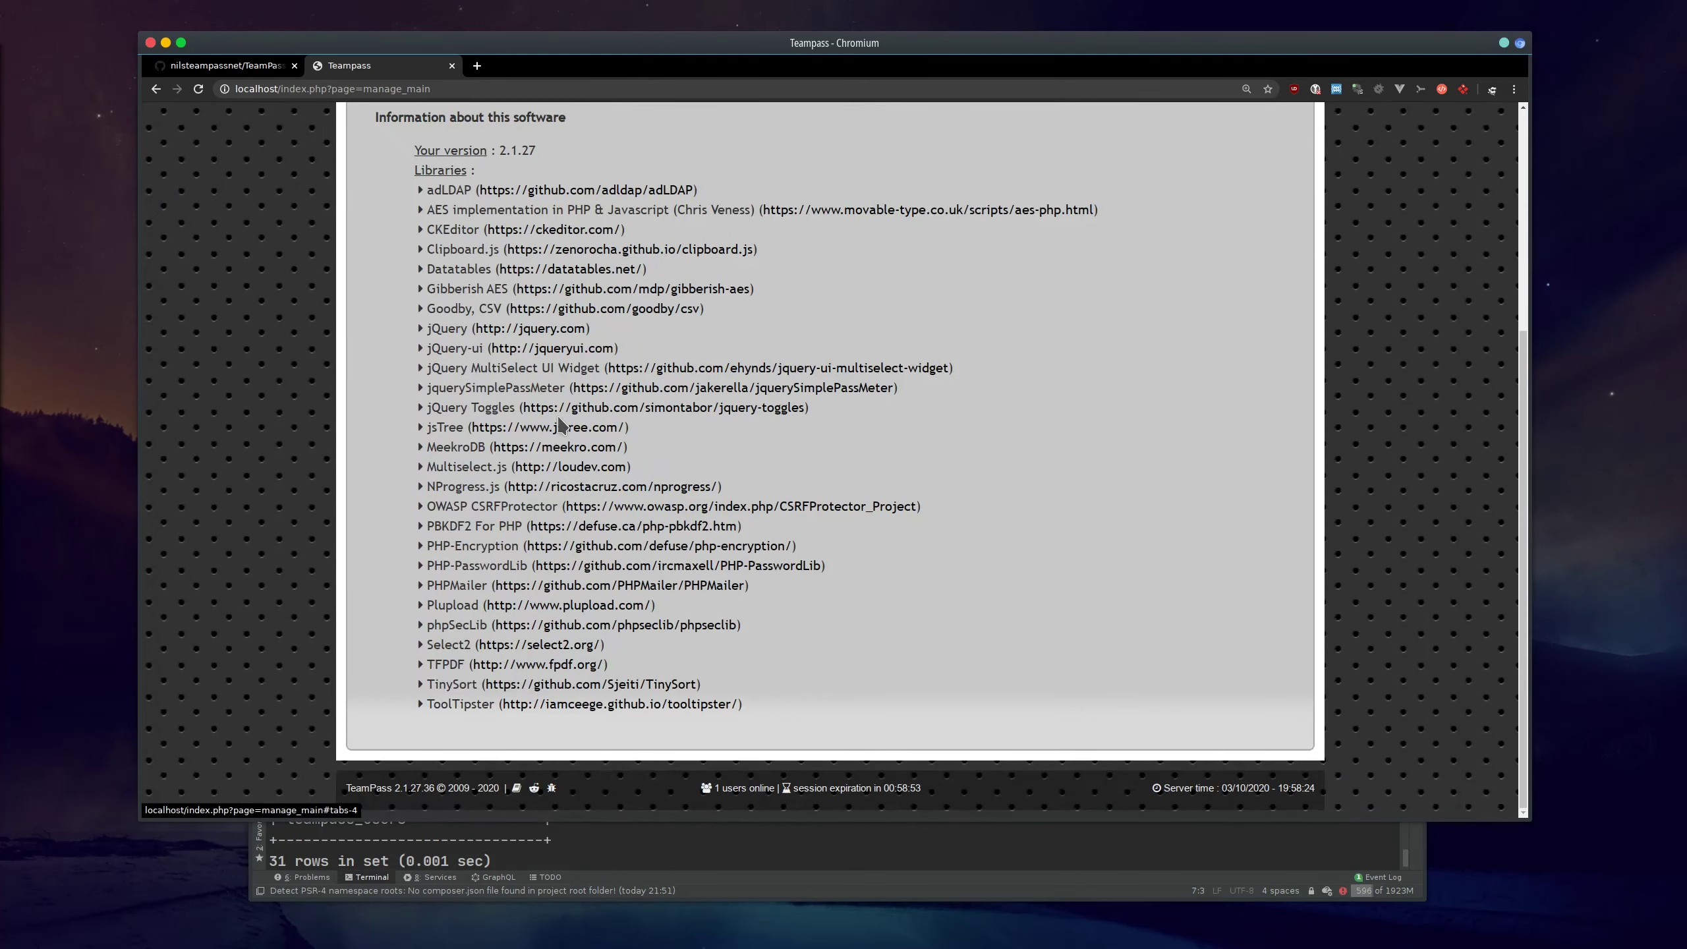
pyautogui.scroll(1, 786, 362)
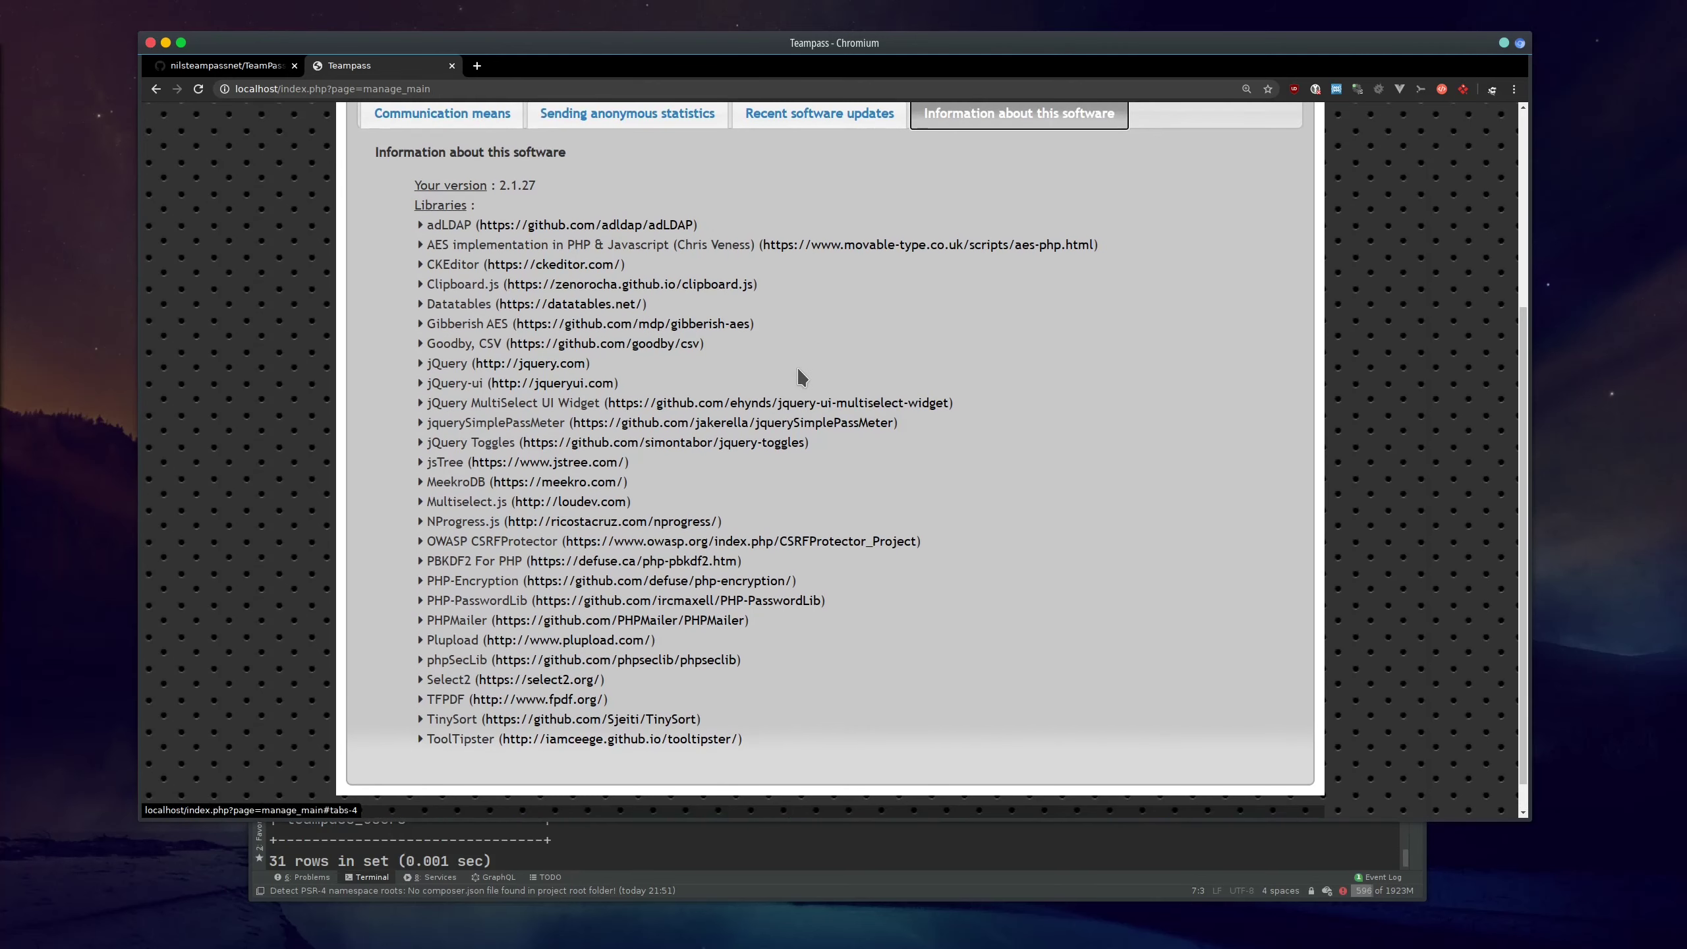
pyautogui.scroll(1, 800, 378)
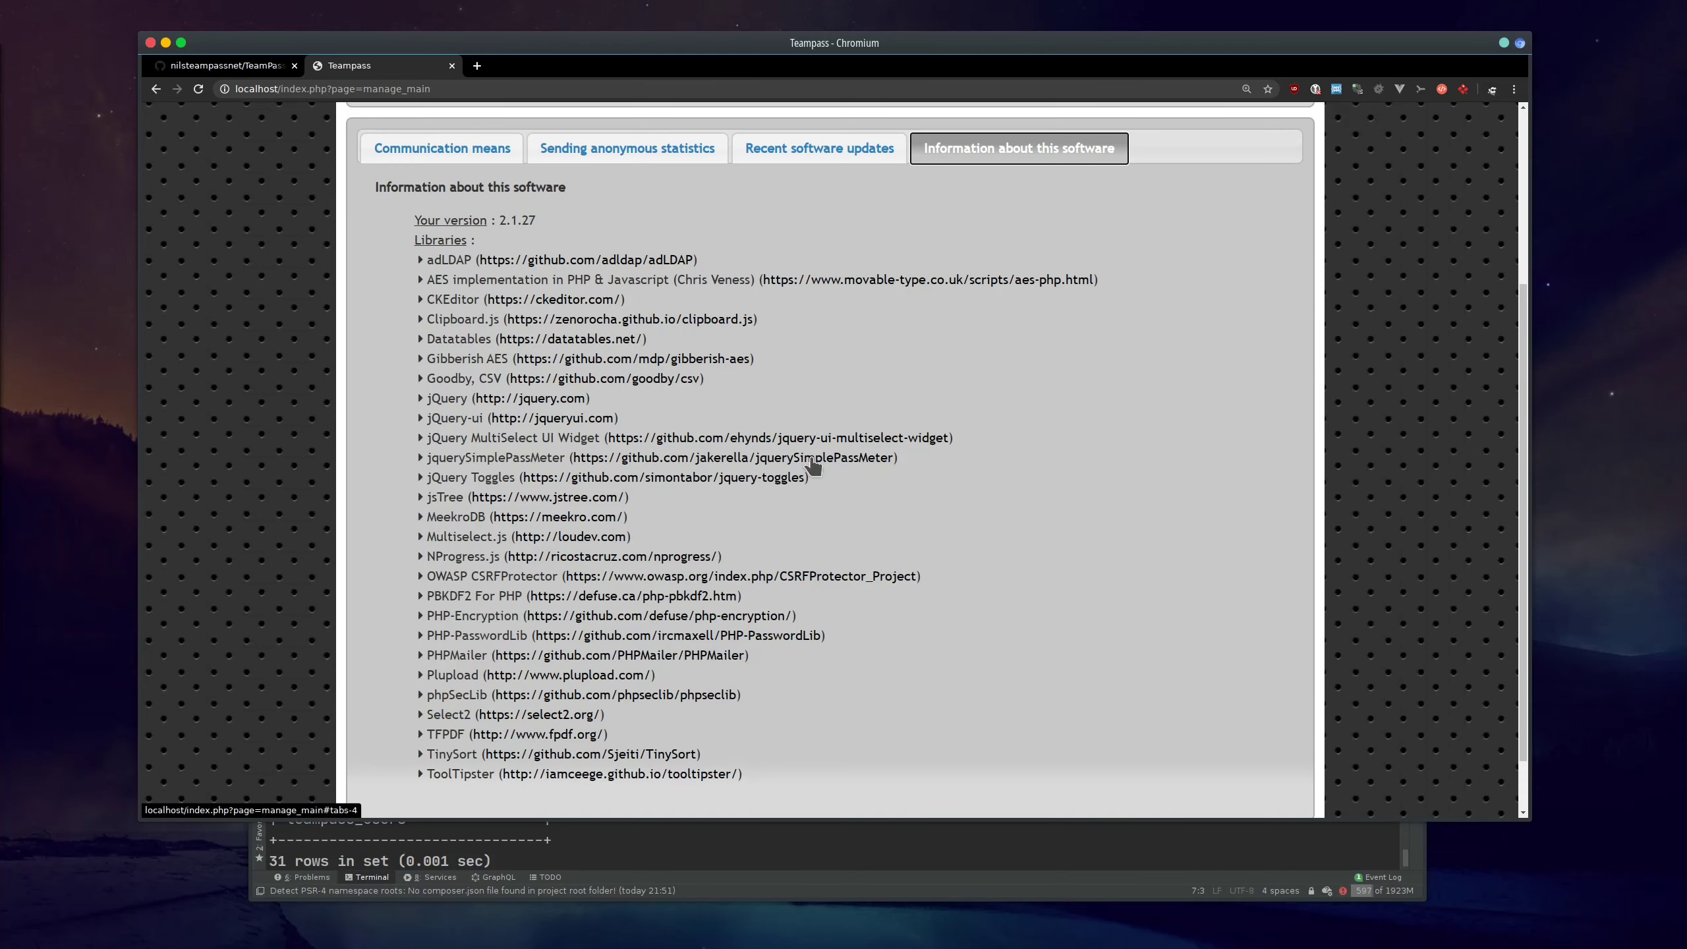
pyautogui.scroll(4, 942, 485)
pyautogui.scroll(1, 965, 509)
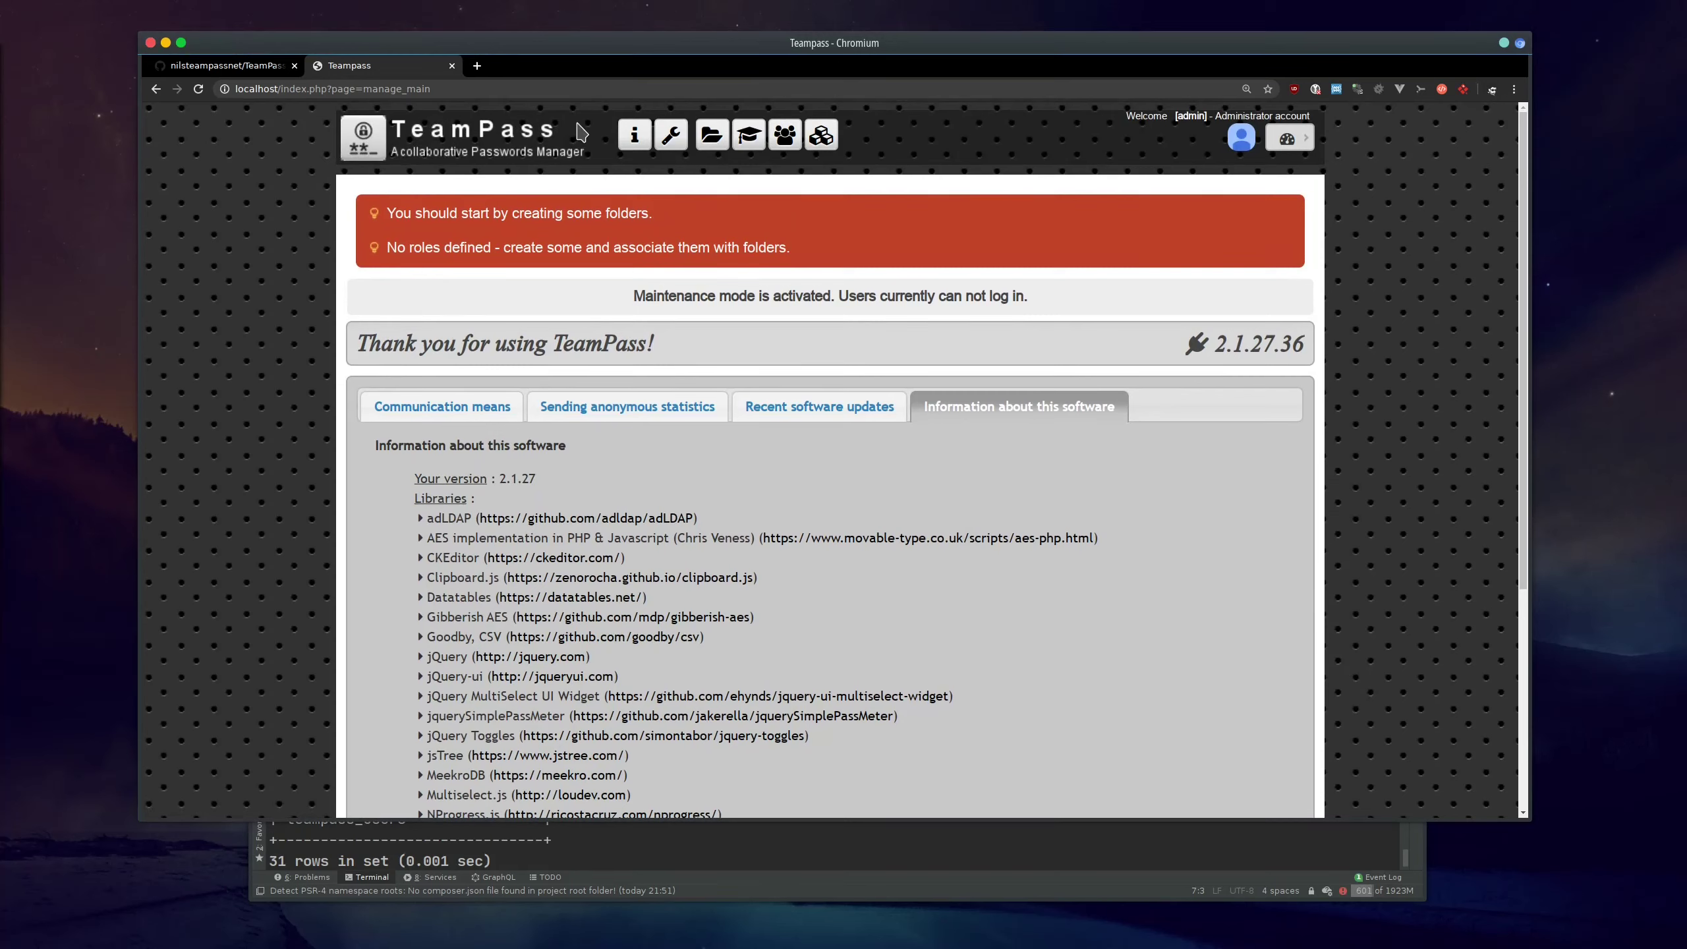
# Reload the main administration page, showing the statistics form with every characteristic ticked again.
pyautogui.click(644, 136)
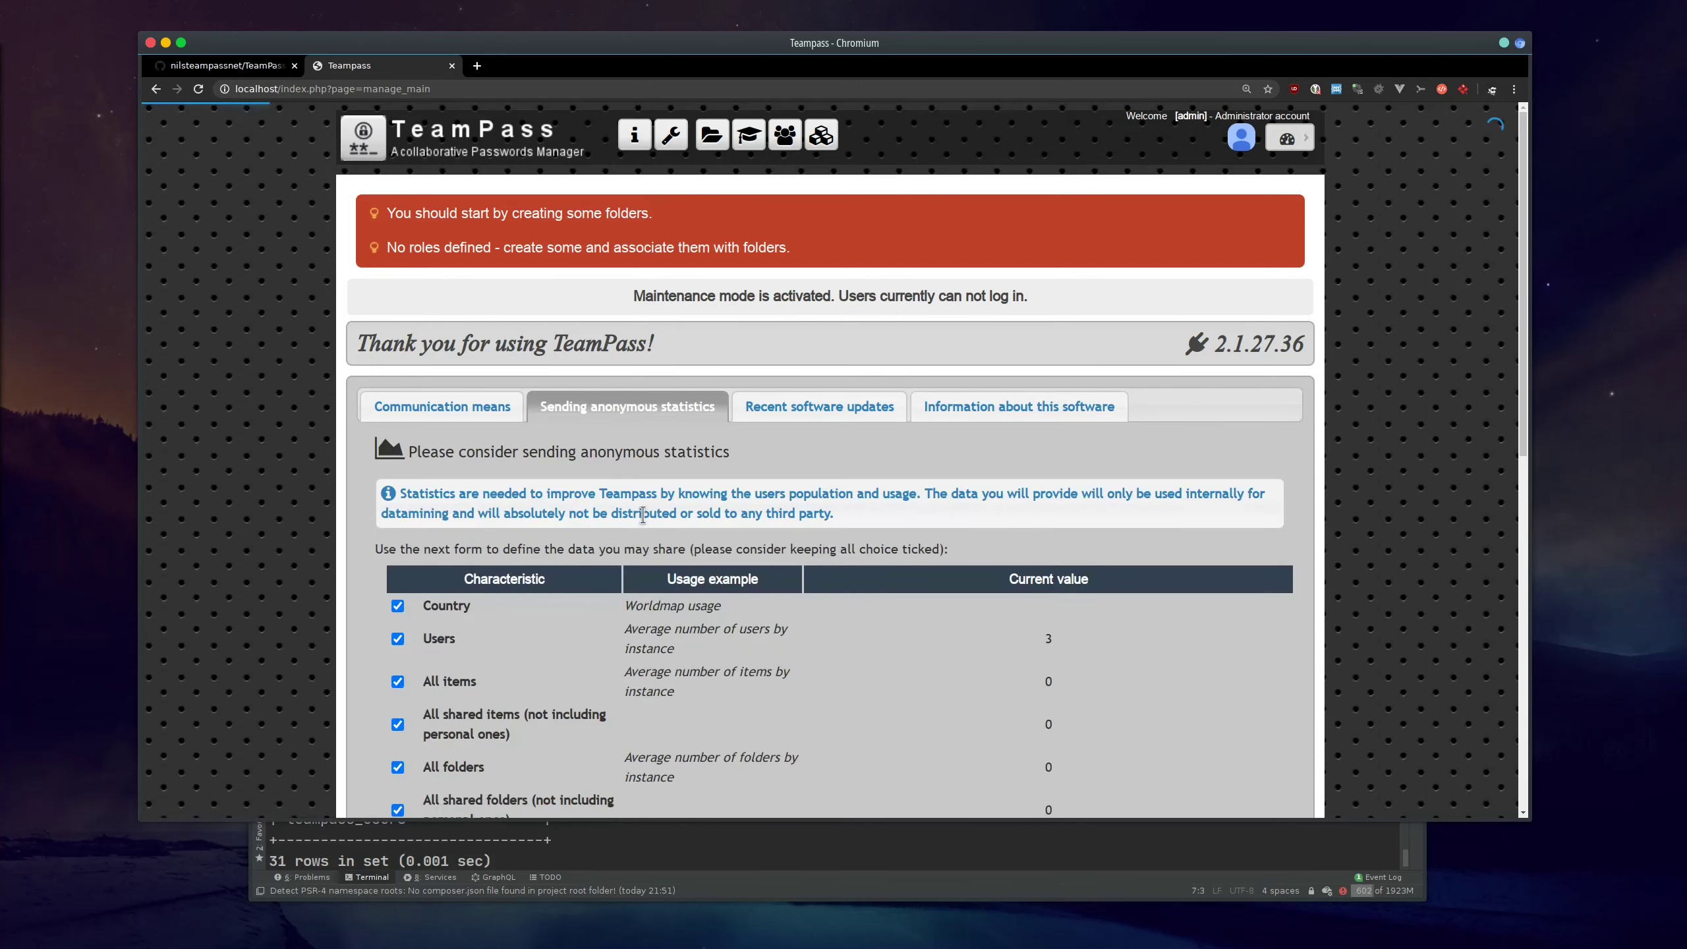
pyautogui.scroll(-10, 607, 543)
pyautogui.scroll(-2, 606, 546)
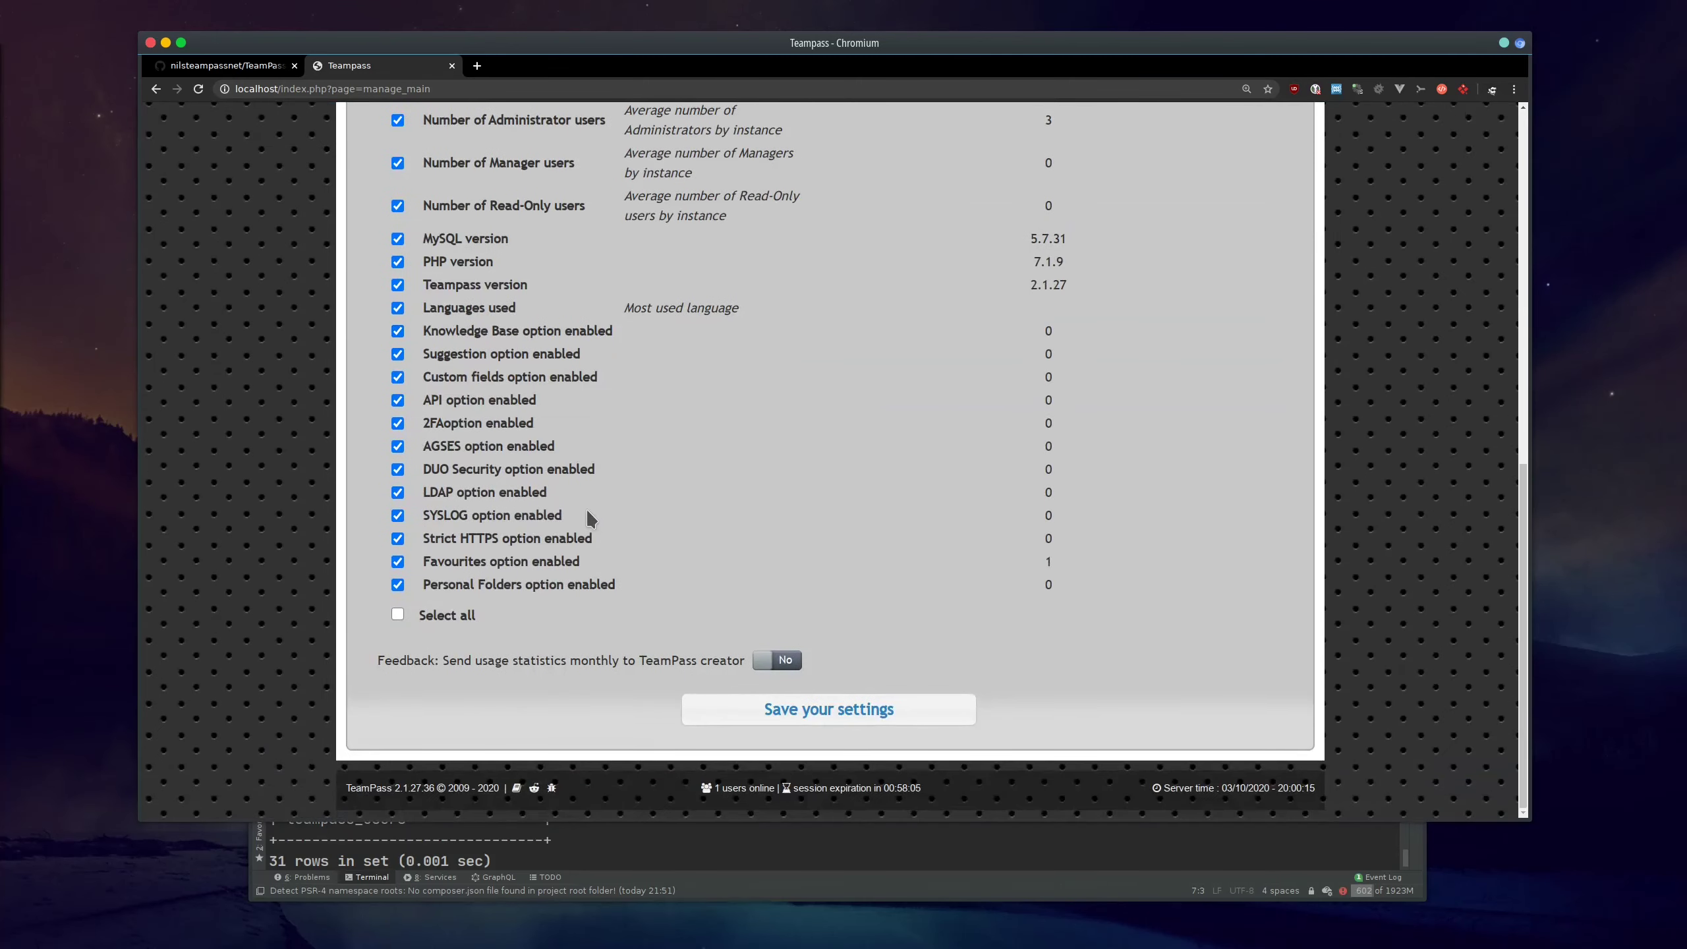
pyautogui.scroll(10, 587, 517)
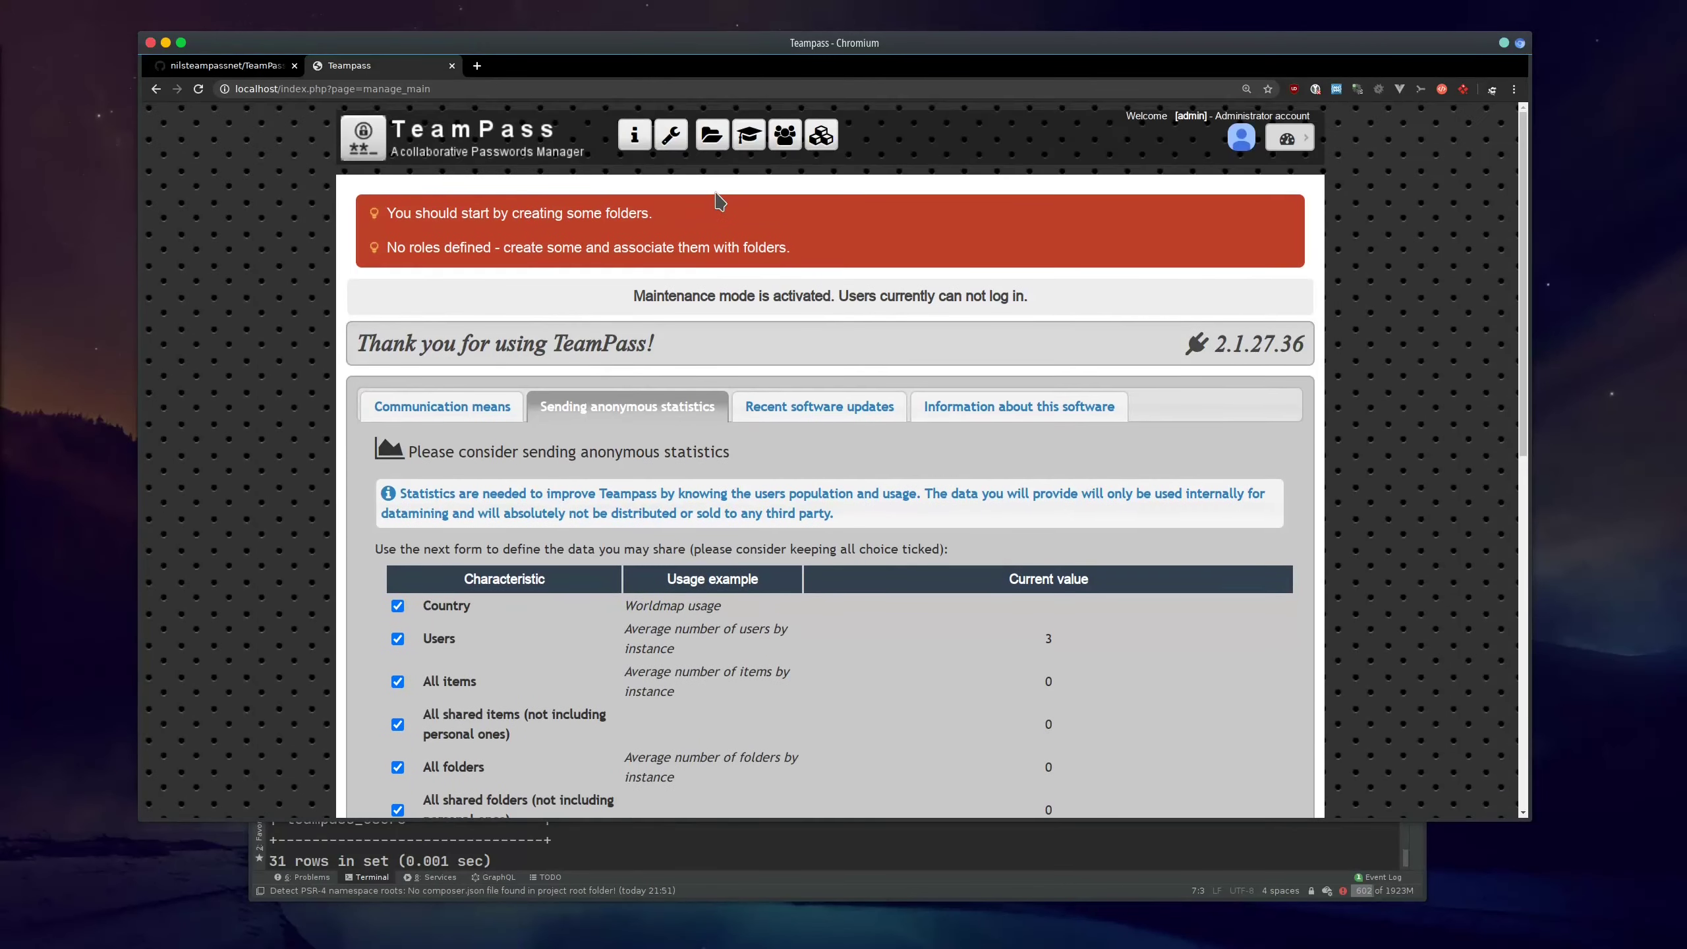
# Go to the general settings and turn off maintenance mode.
pyautogui.click(672, 137)
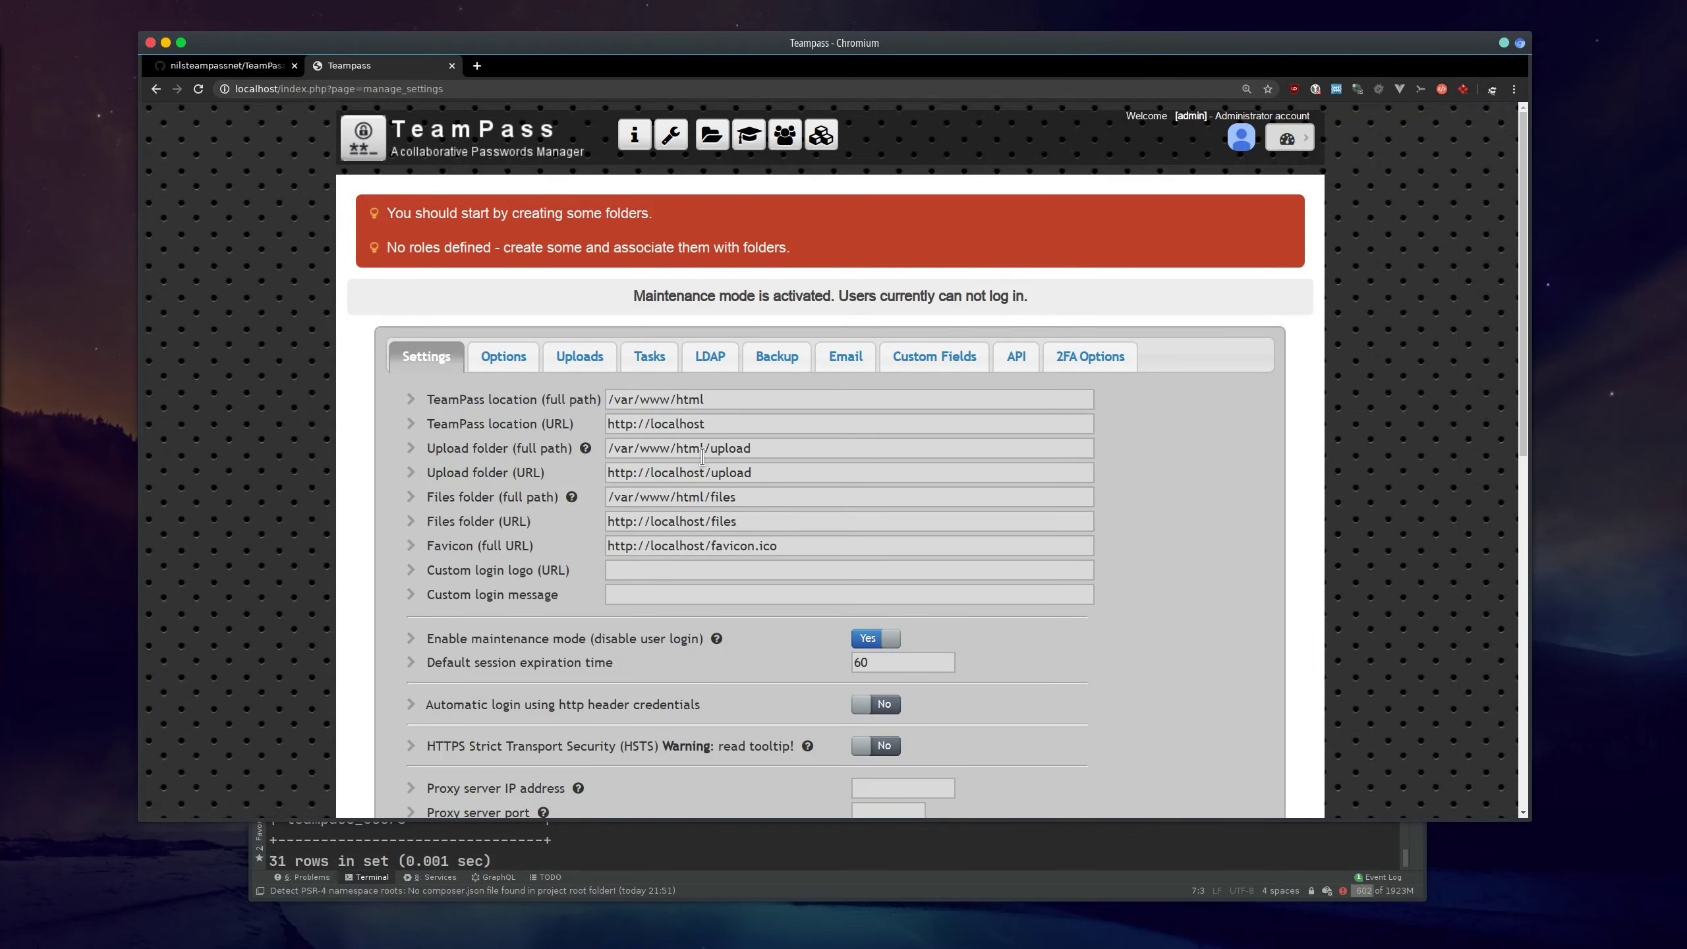
pyautogui.scroll(-3, 950, 471)
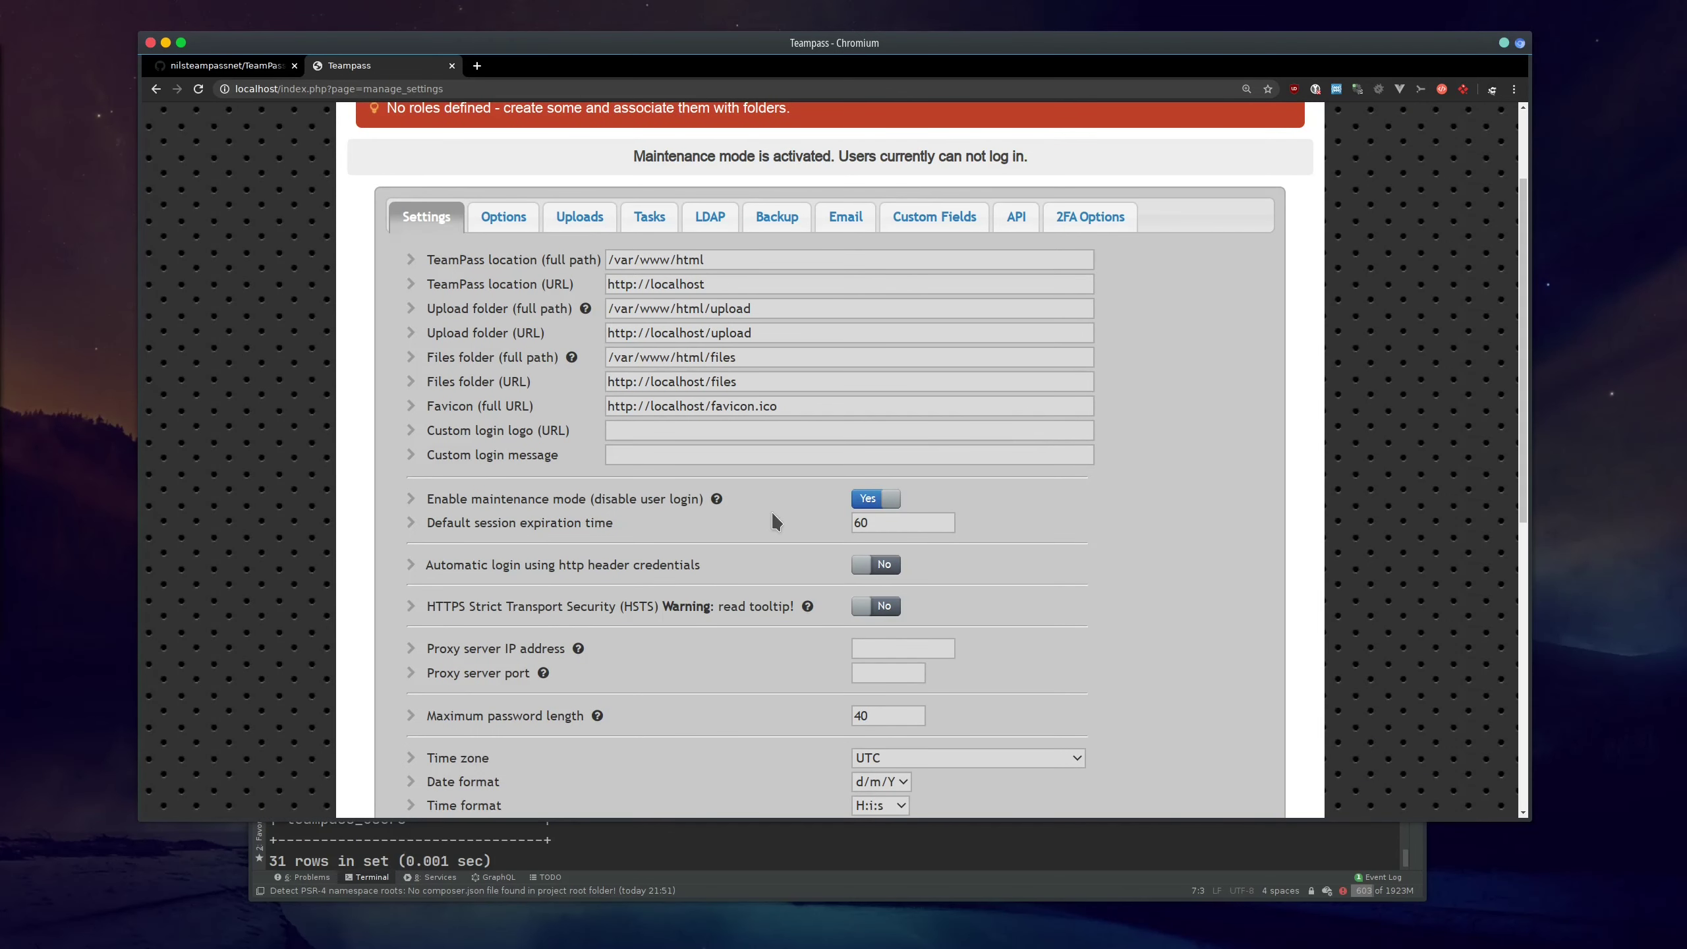
pyautogui.click(866, 498)
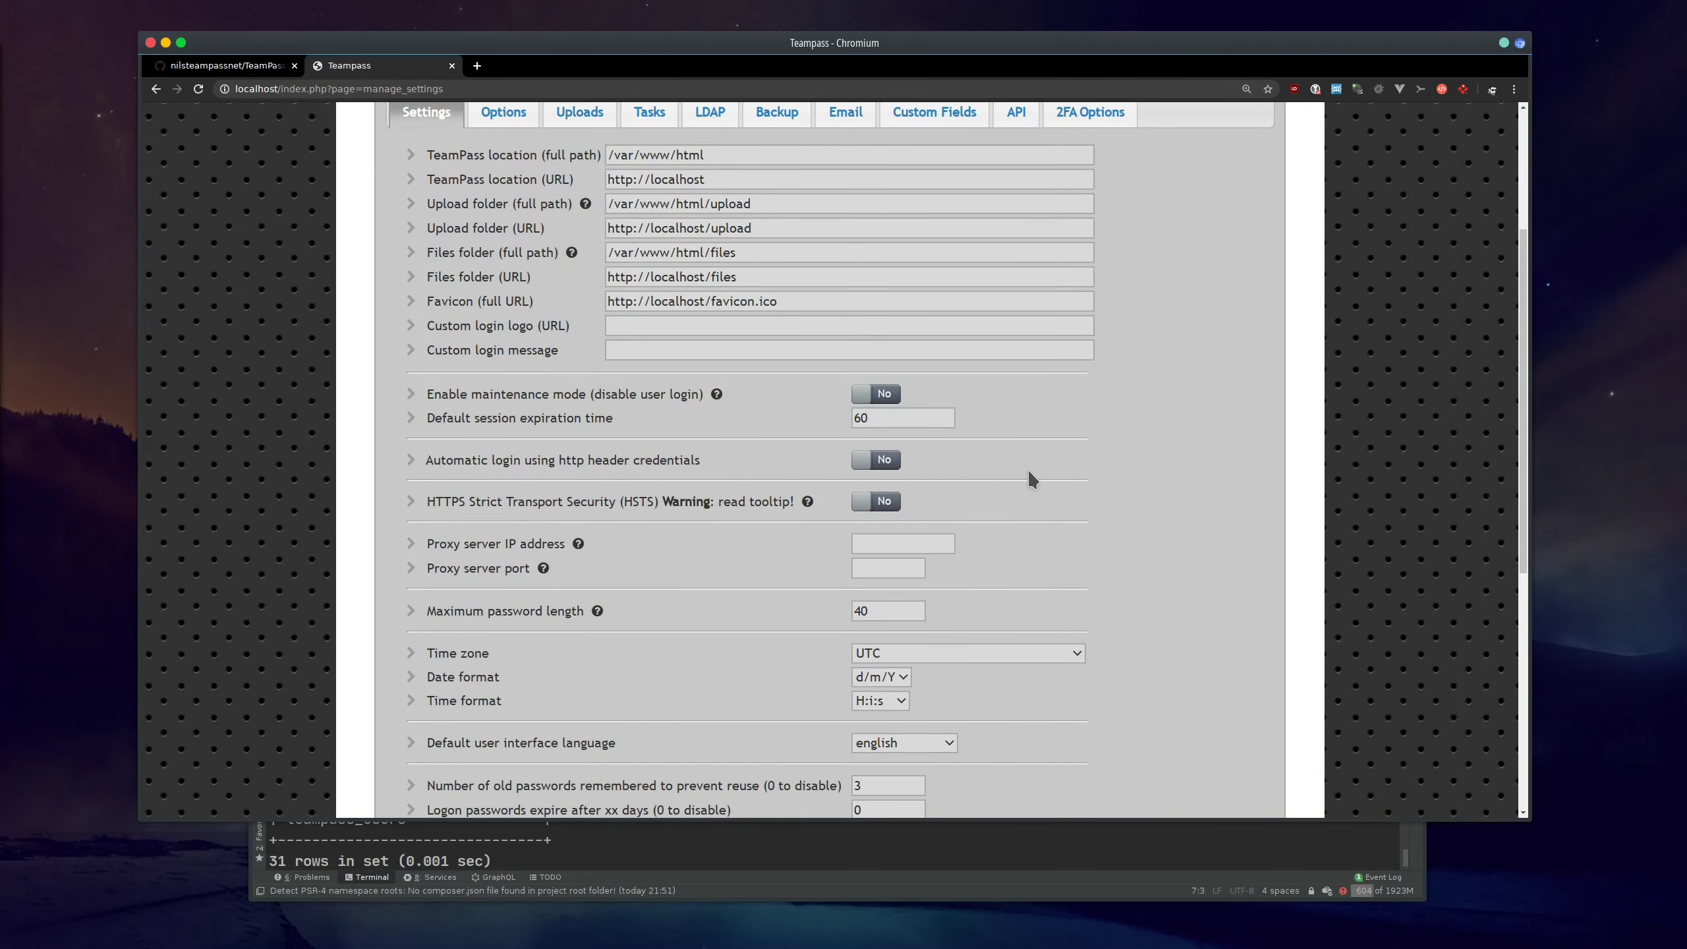
# Set the default user interface language to russian.
pyautogui.scroll(-1, 968, 502)
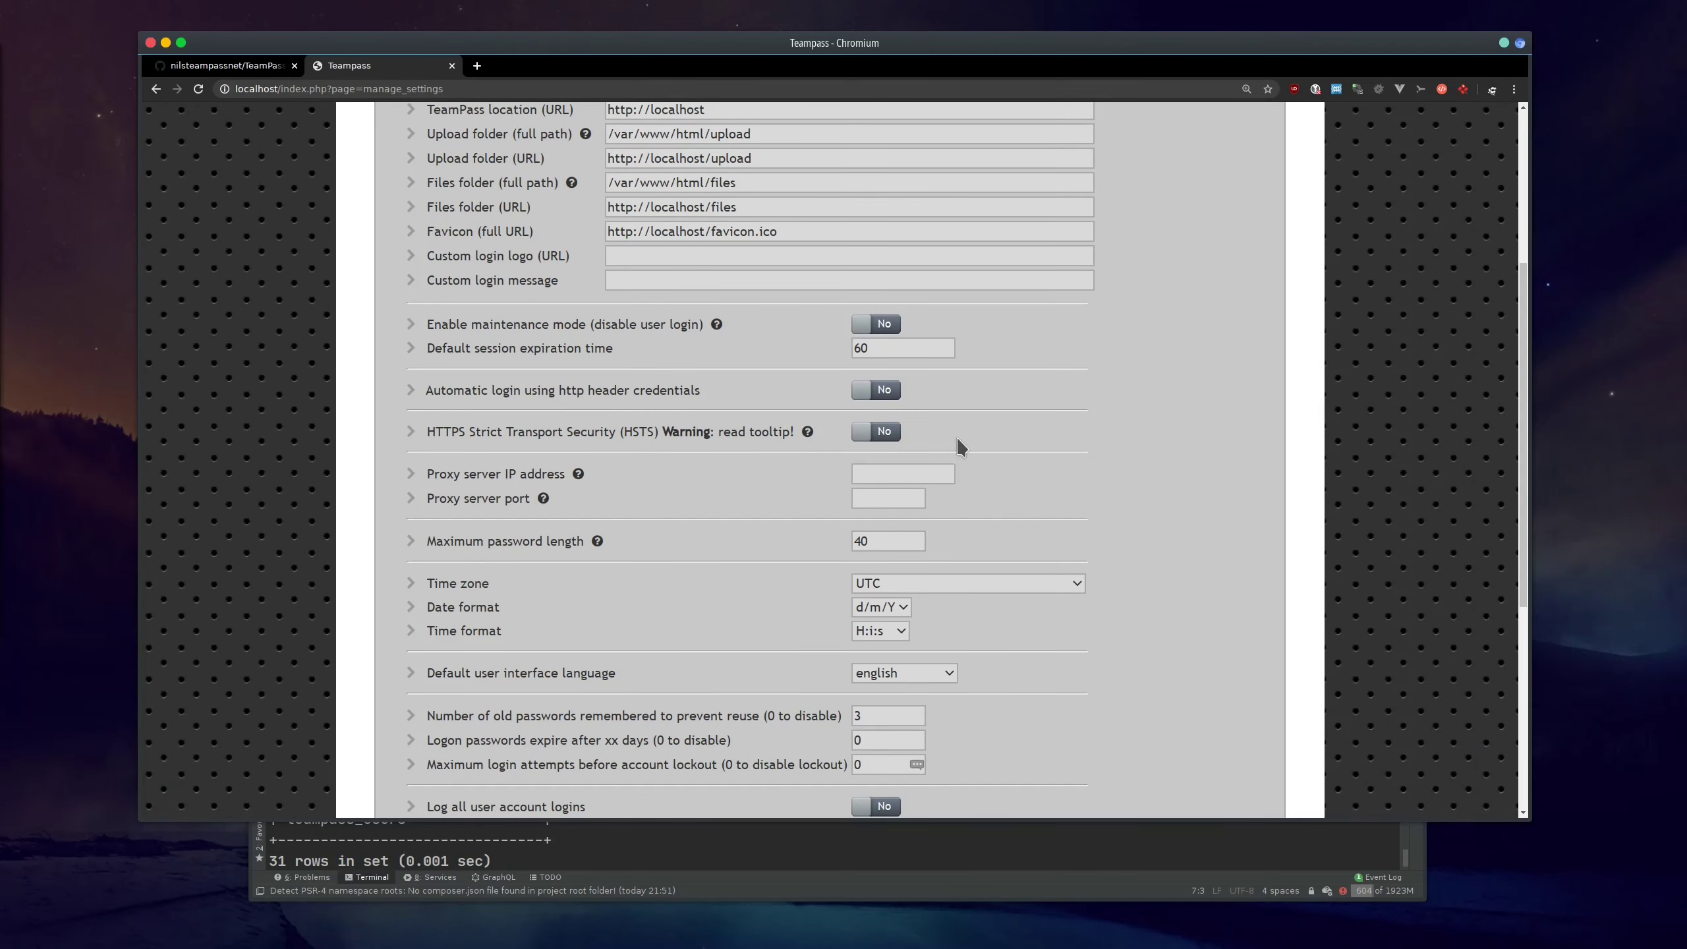
pyautogui.scroll(-2, 756, 460)
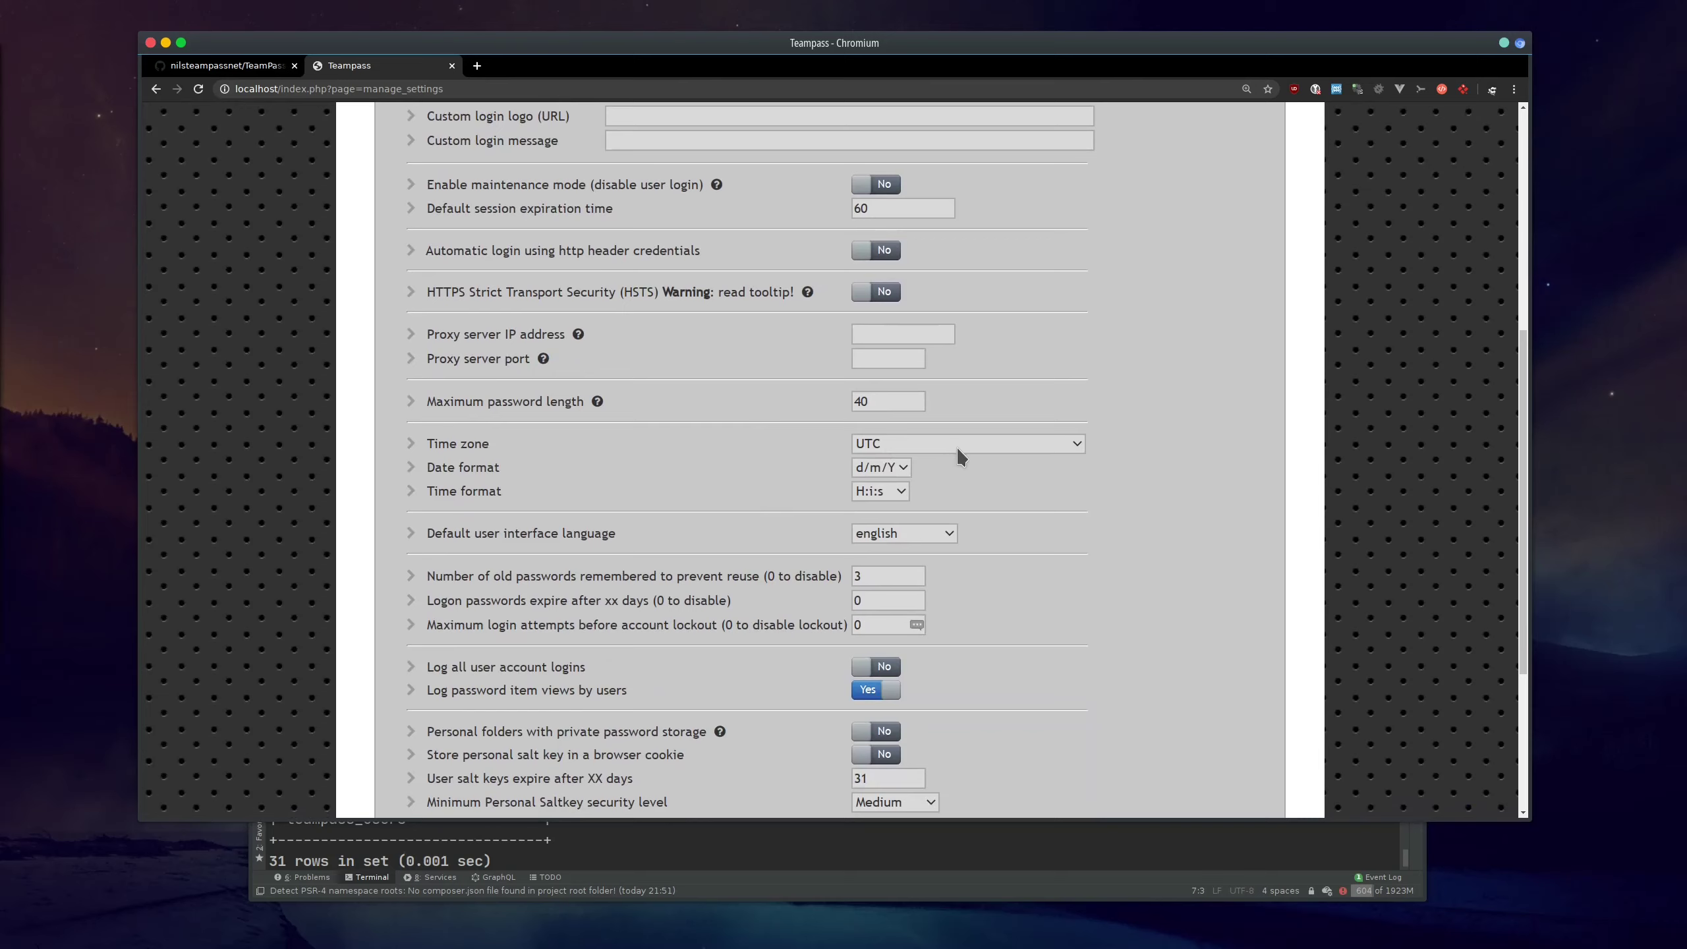
pyautogui.click(893, 532)
pyautogui.scroll(-4, 917, 764)
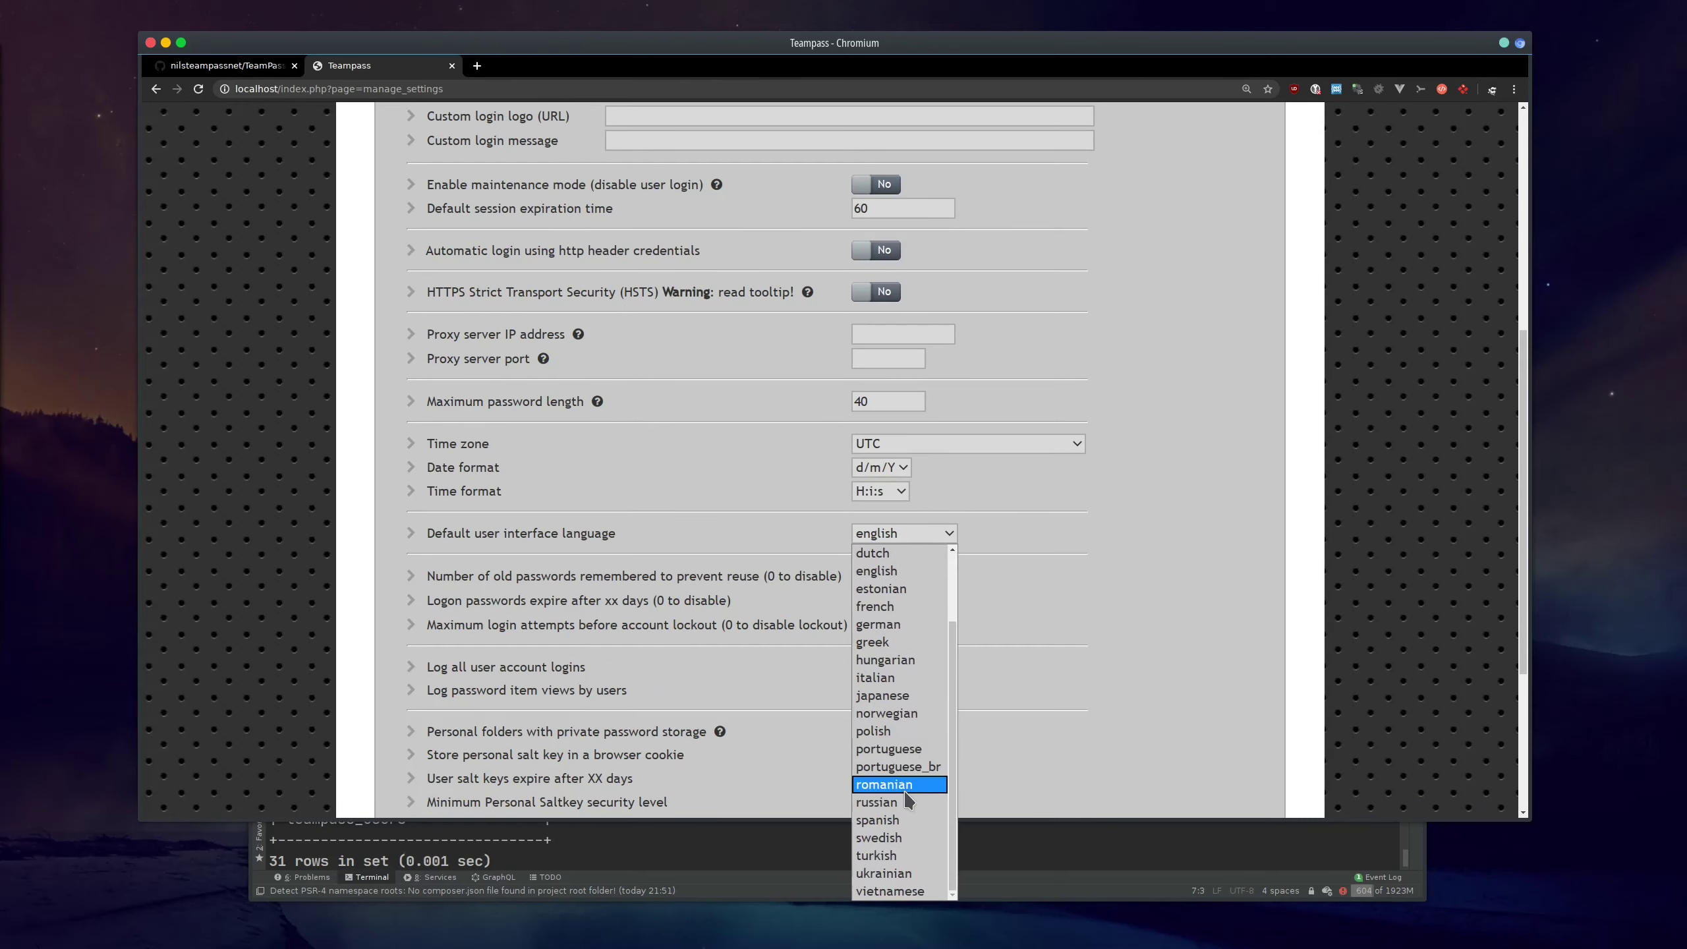
pyautogui.click(914, 792)
pyautogui.scroll(-3, 1178, 527)
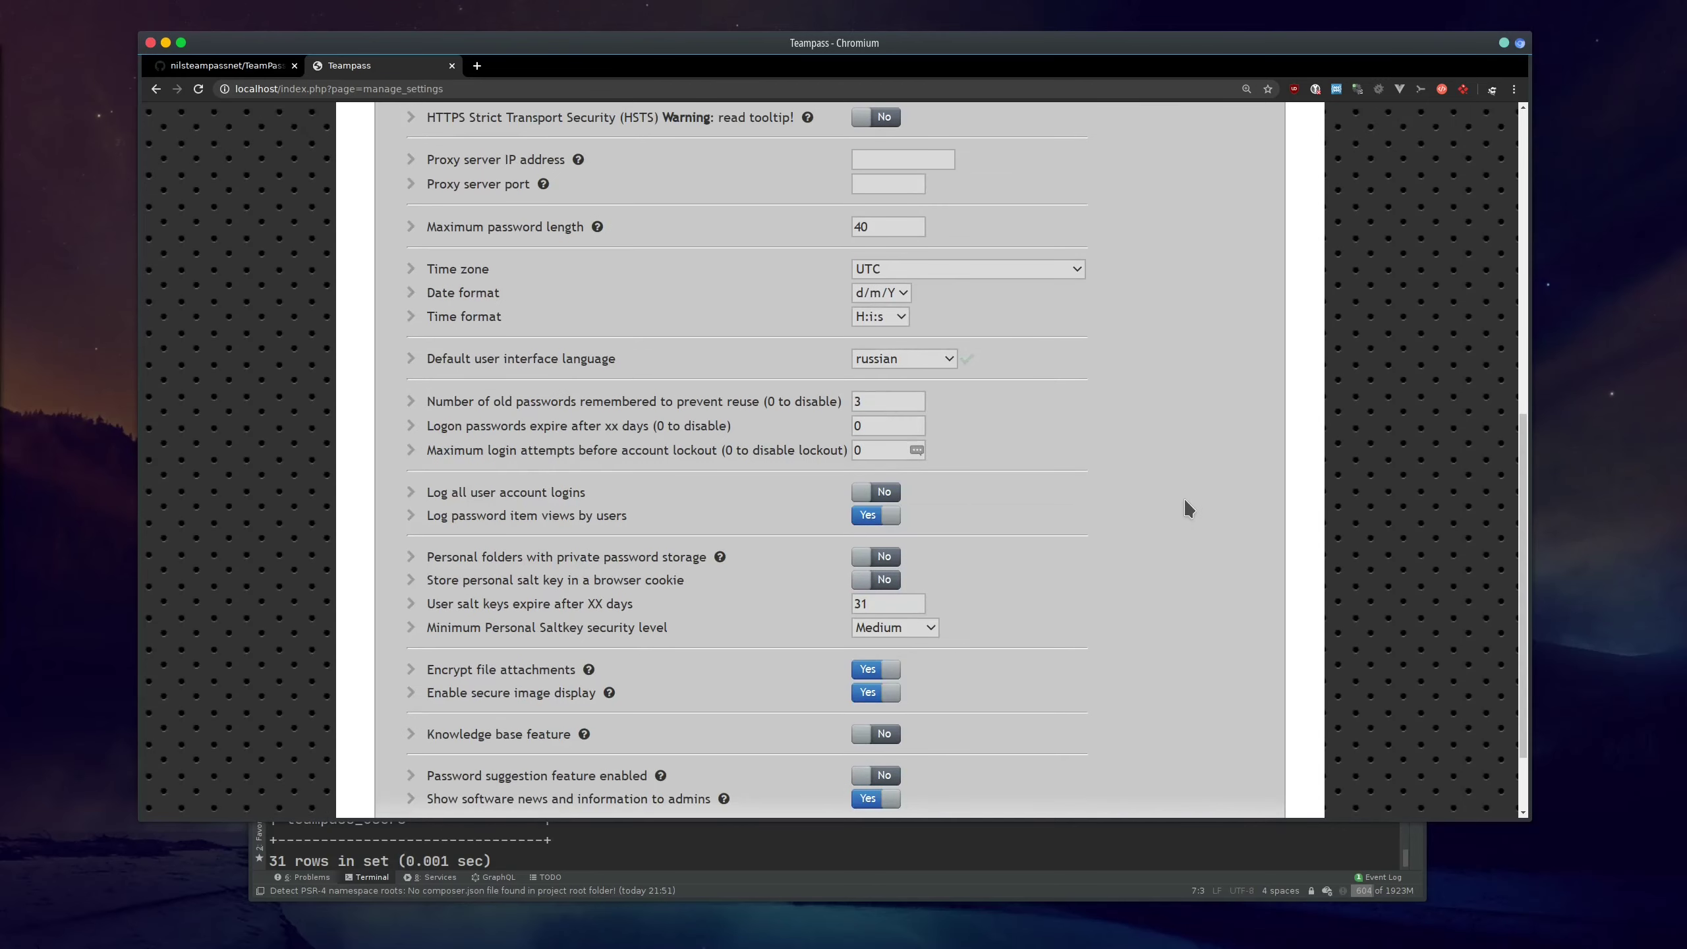
pyautogui.scroll(-2, 1183, 496)
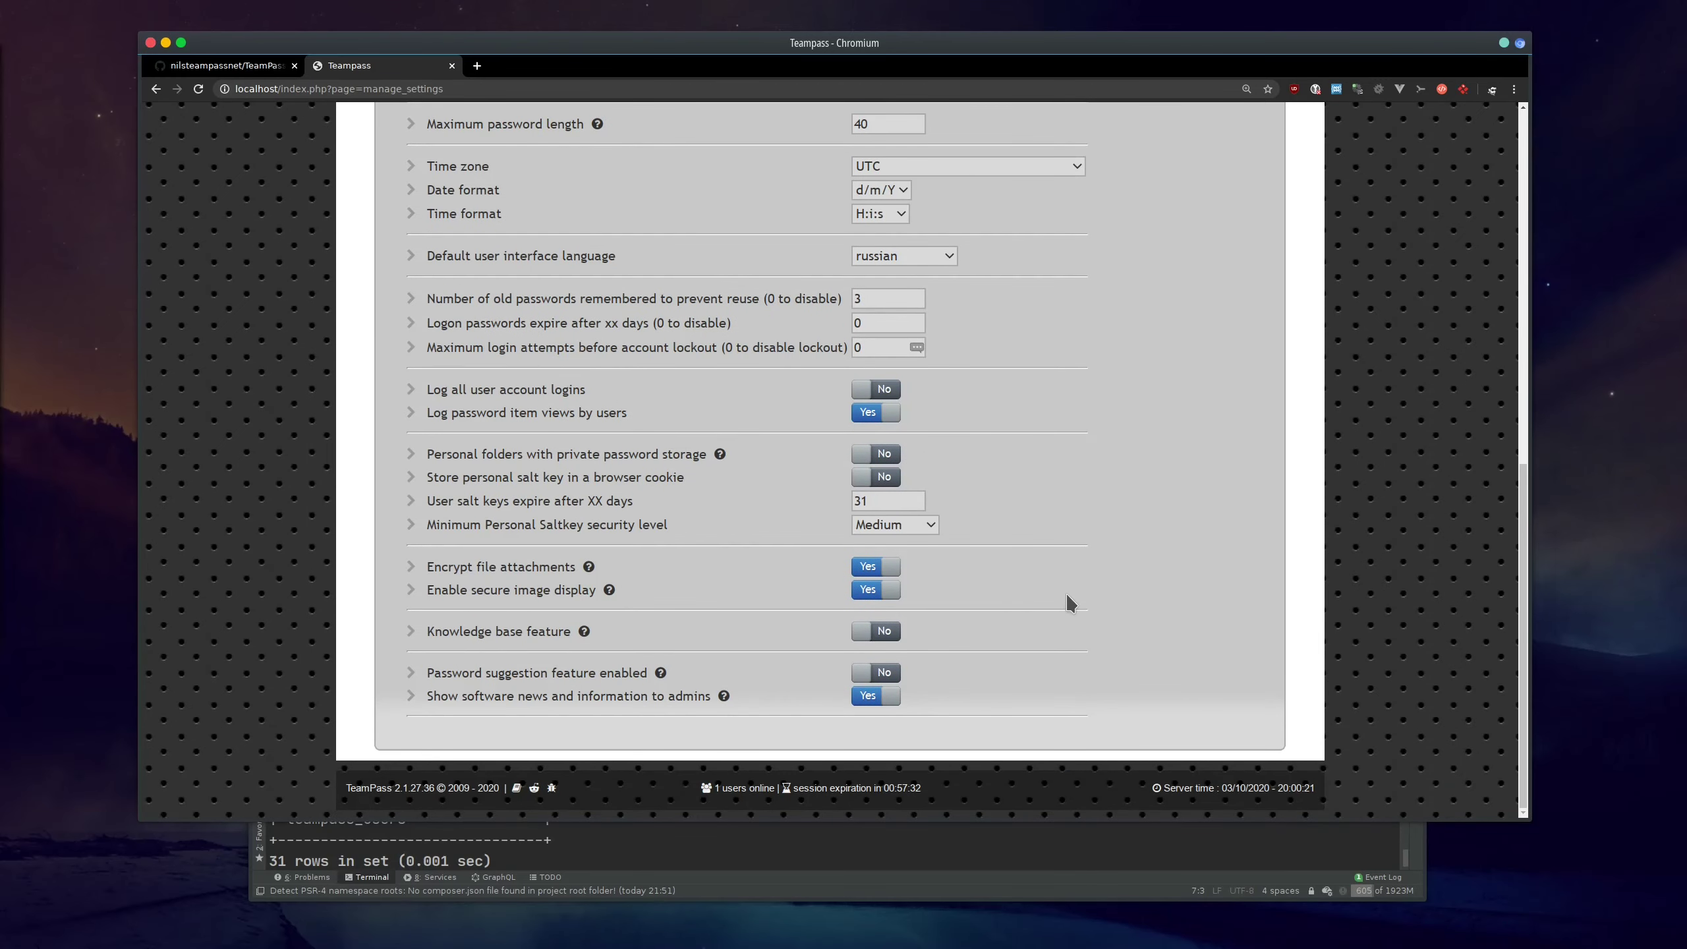
pyautogui.scroll(10, 1070, 594)
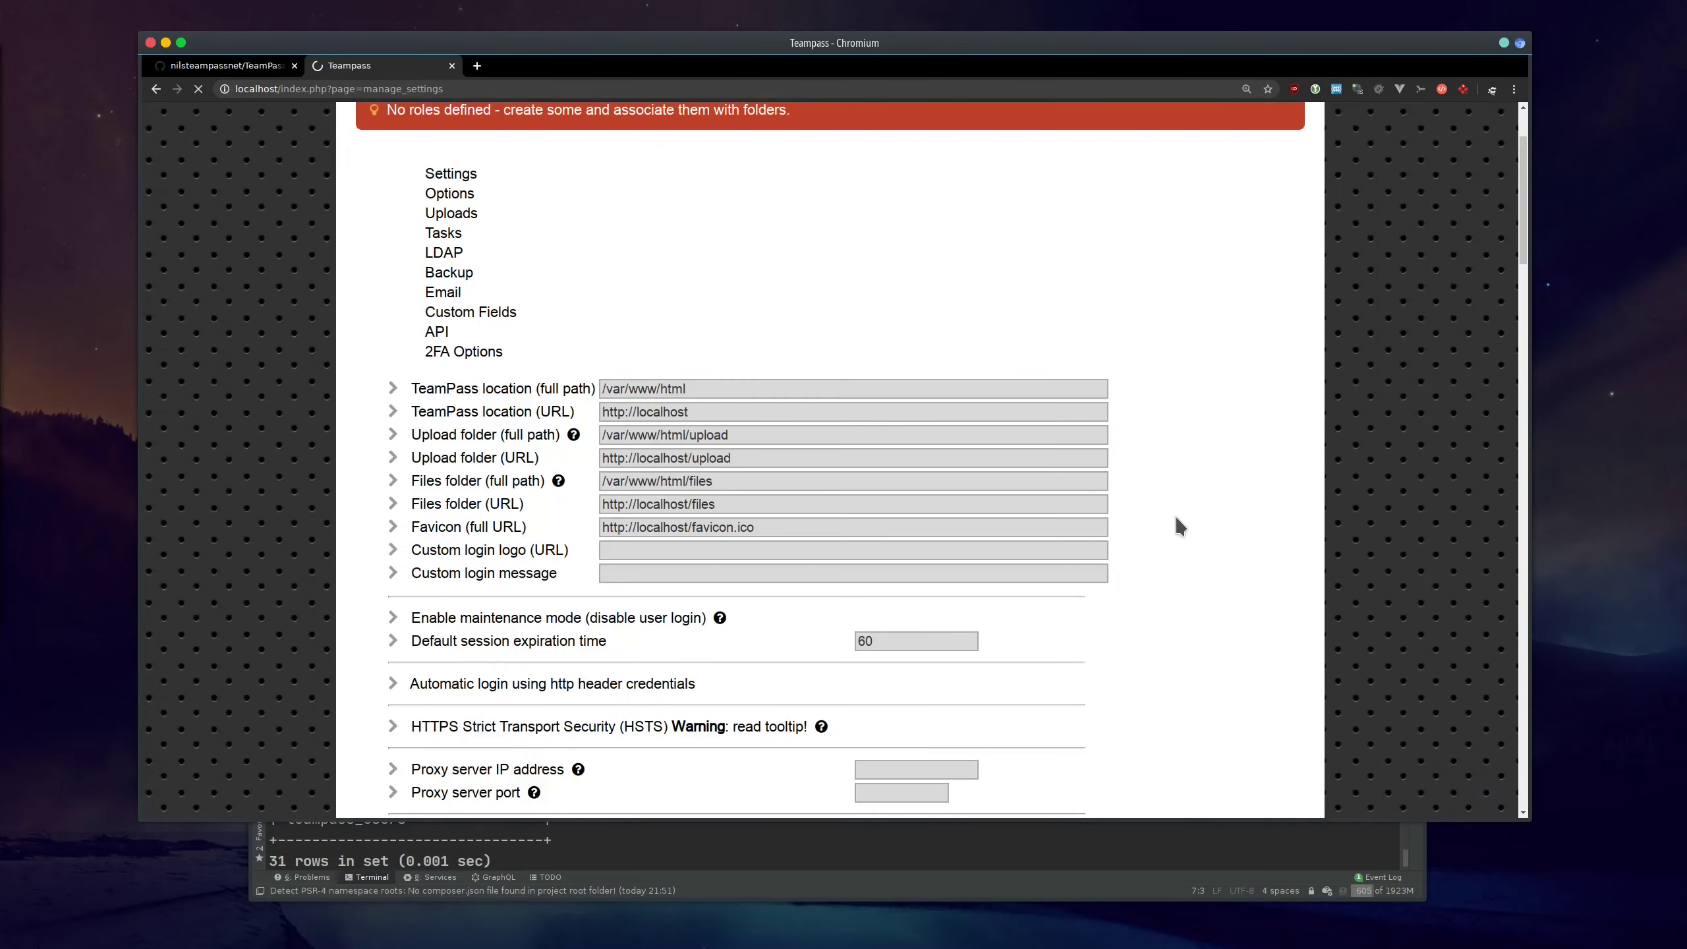
# Bring up the about page and view the recent software updates changelog.
pyautogui.scroll(-7, 1168, 542)
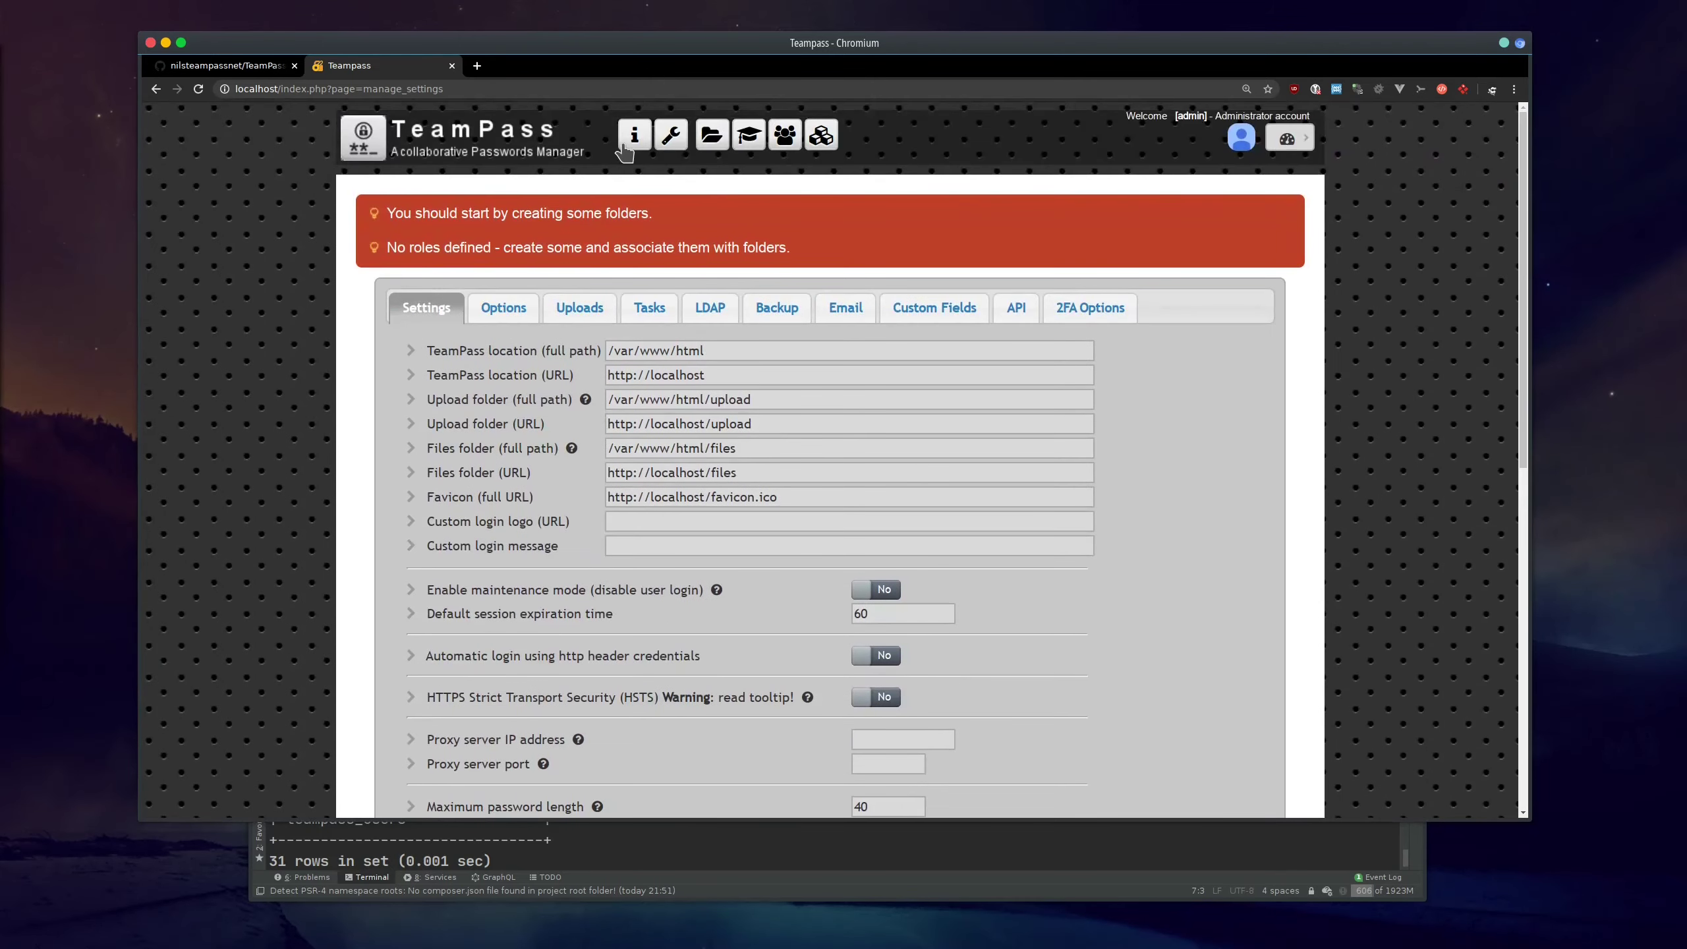
pyautogui.click(631, 142)
pyautogui.scroll(-9, 649, 339)
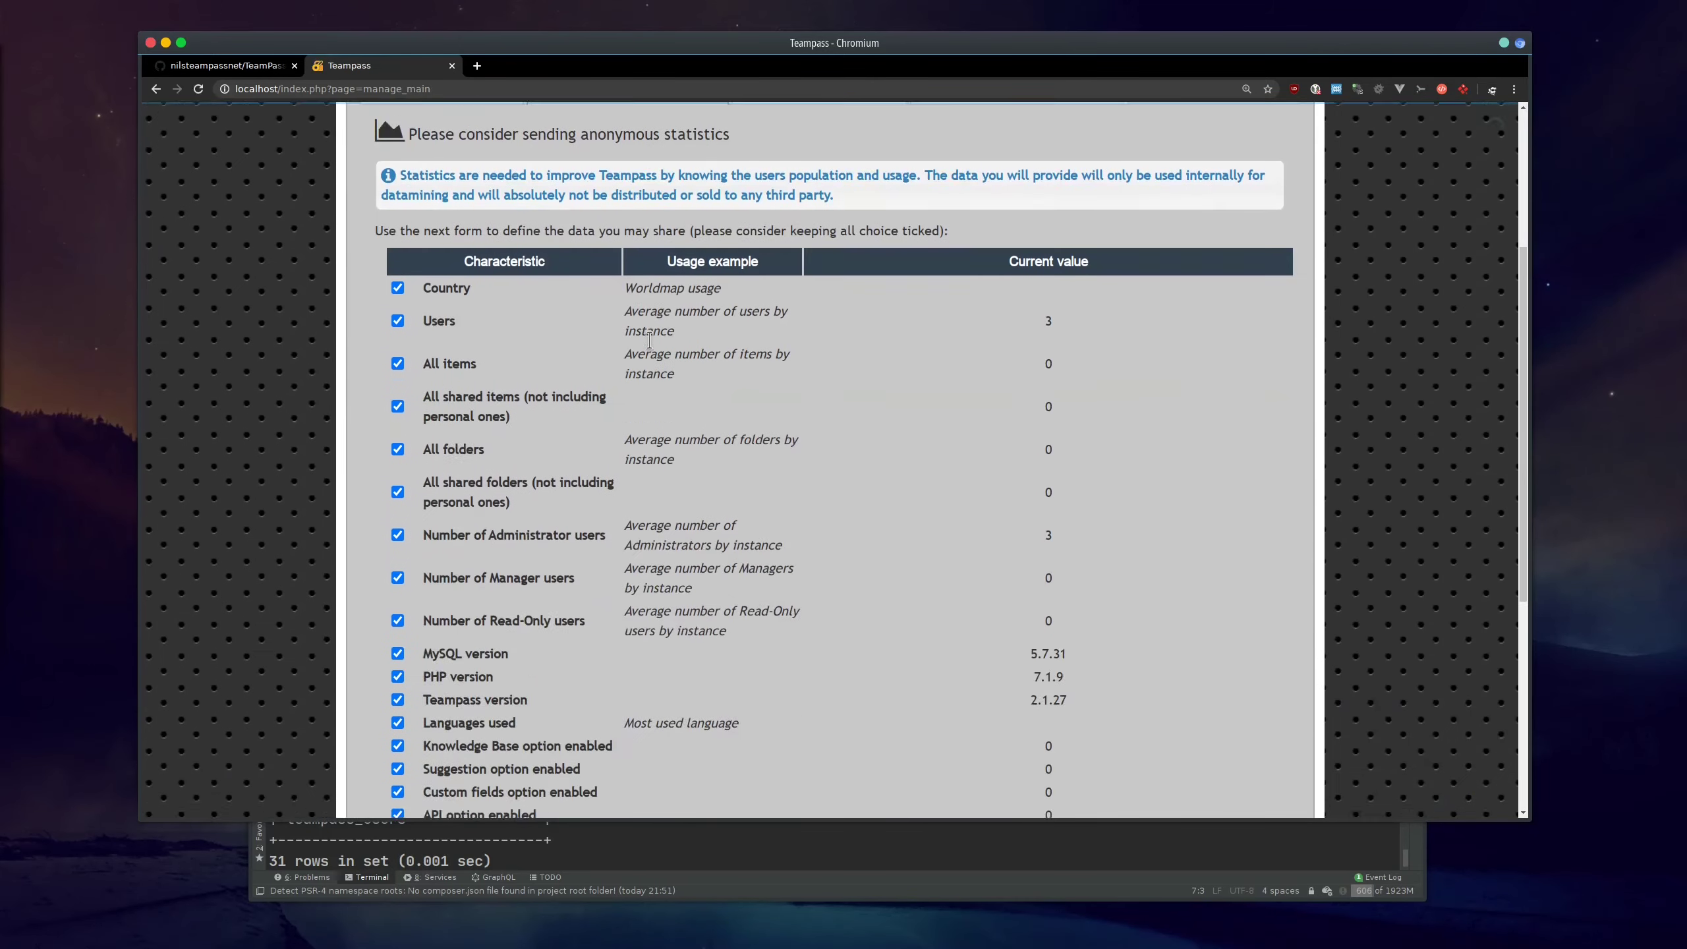
pyautogui.scroll(-3, 648, 339)
pyautogui.scroll(11, 649, 339)
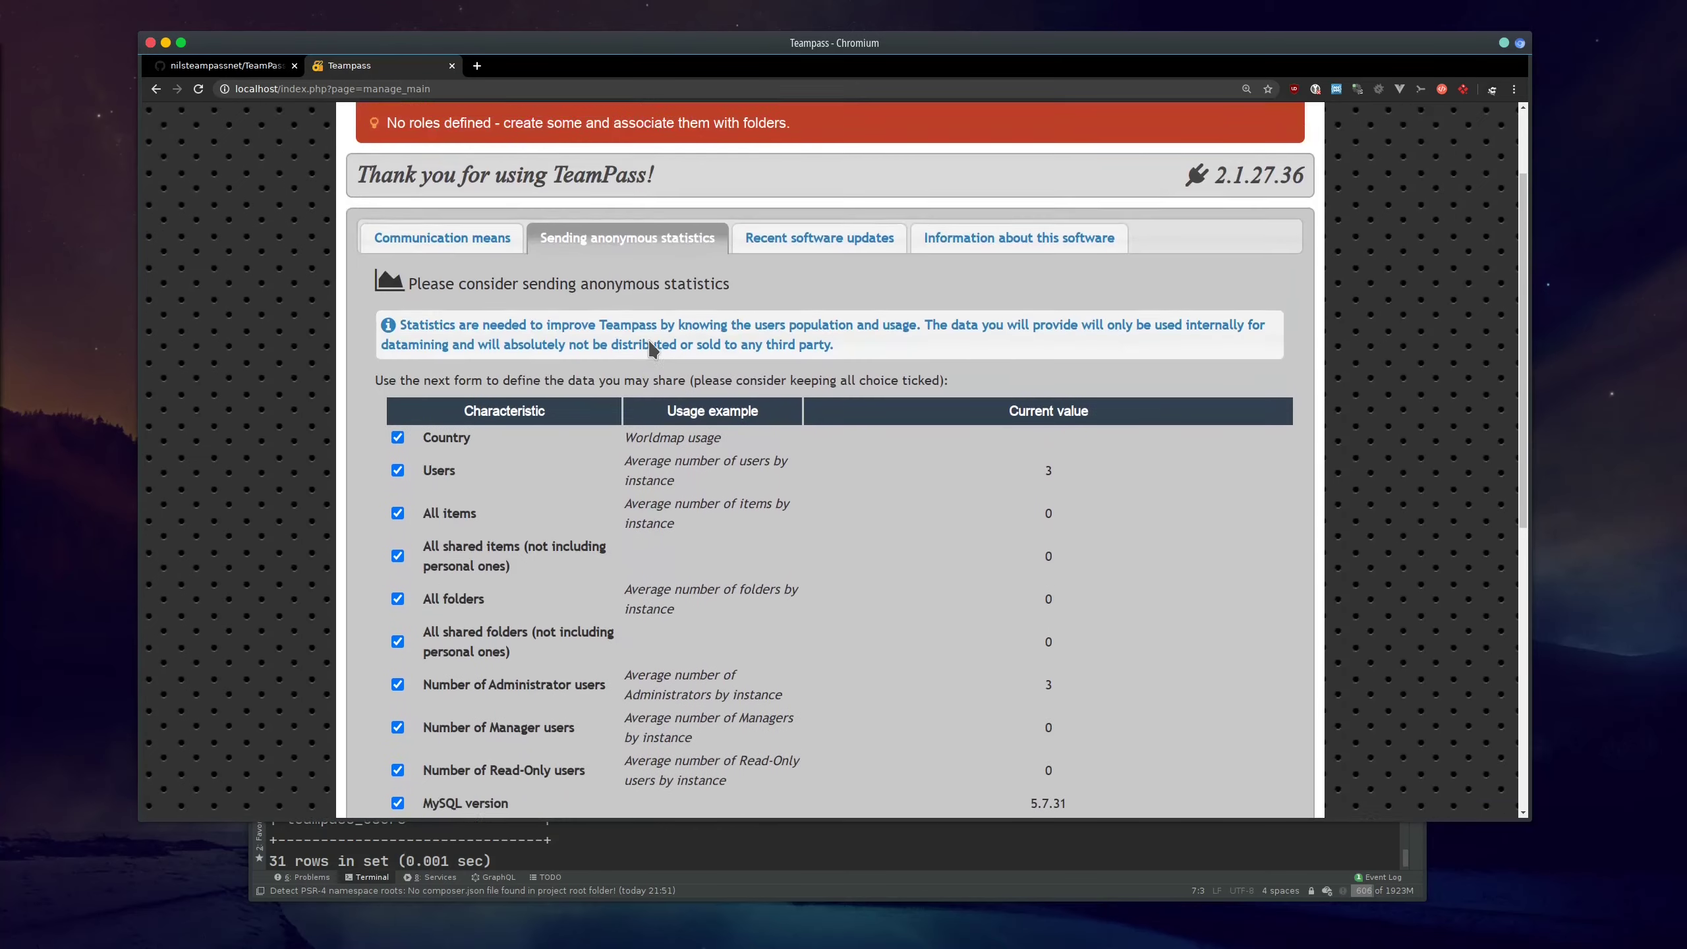
pyautogui.click(819, 363)
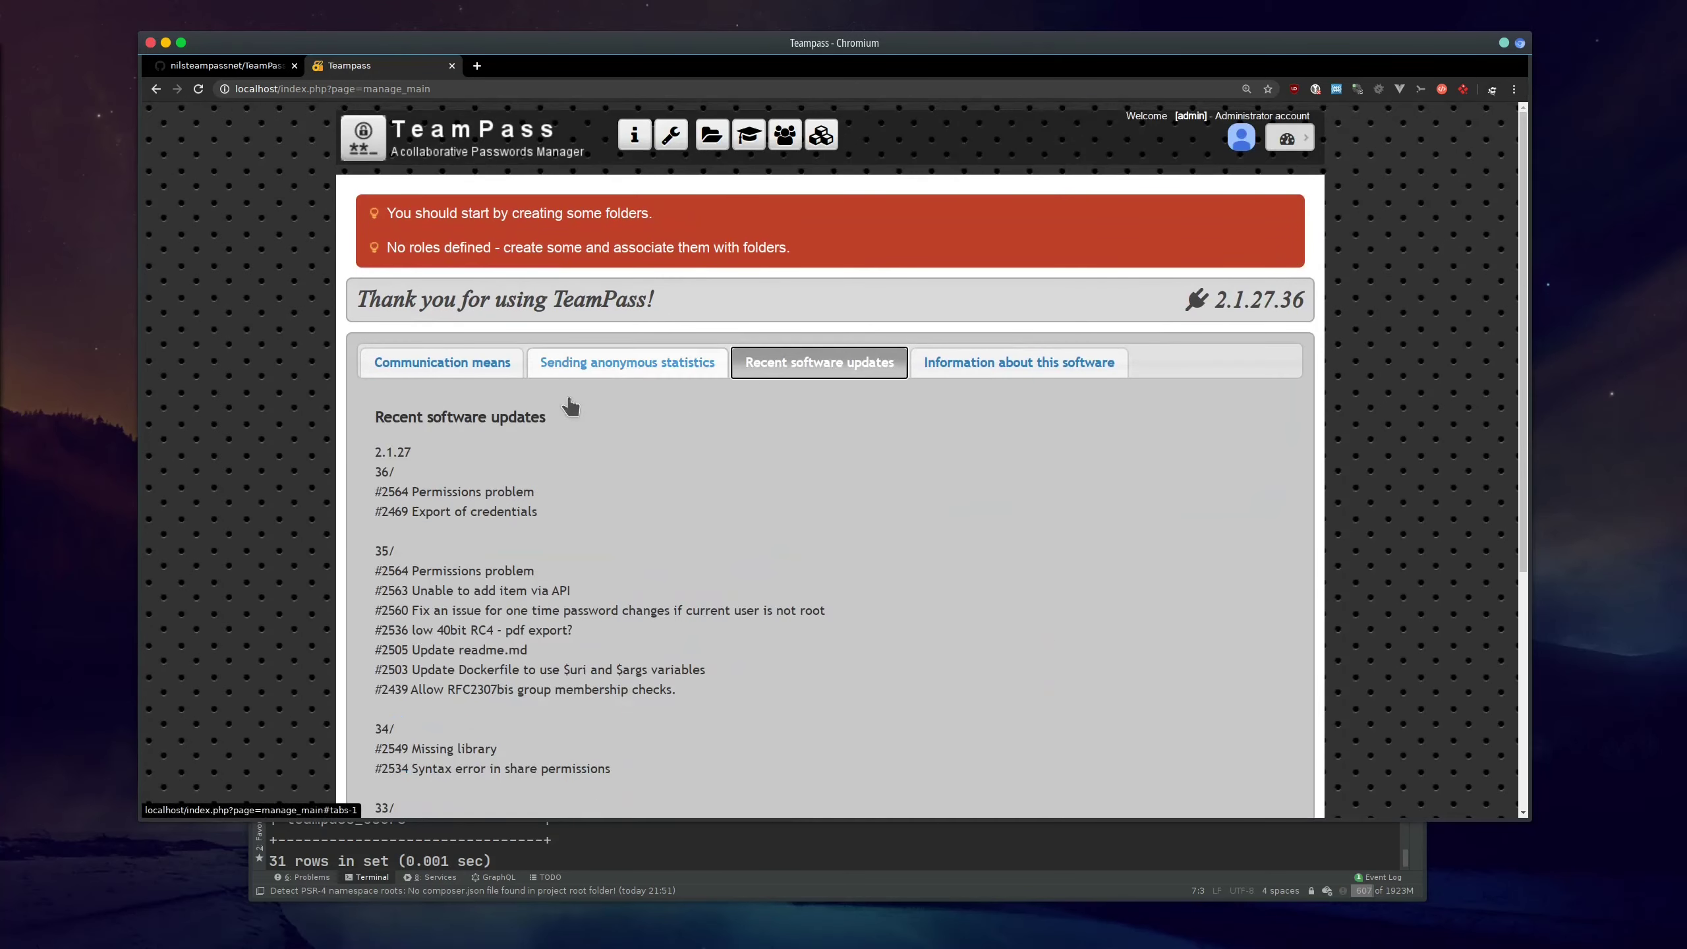
pyautogui.scroll(-2, 569, 392)
pyautogui.scroll(2, 465, 369)
# View the communication links and the software information listing version 2.1.27 and its libraries.
pyautogui.click(461, 366)
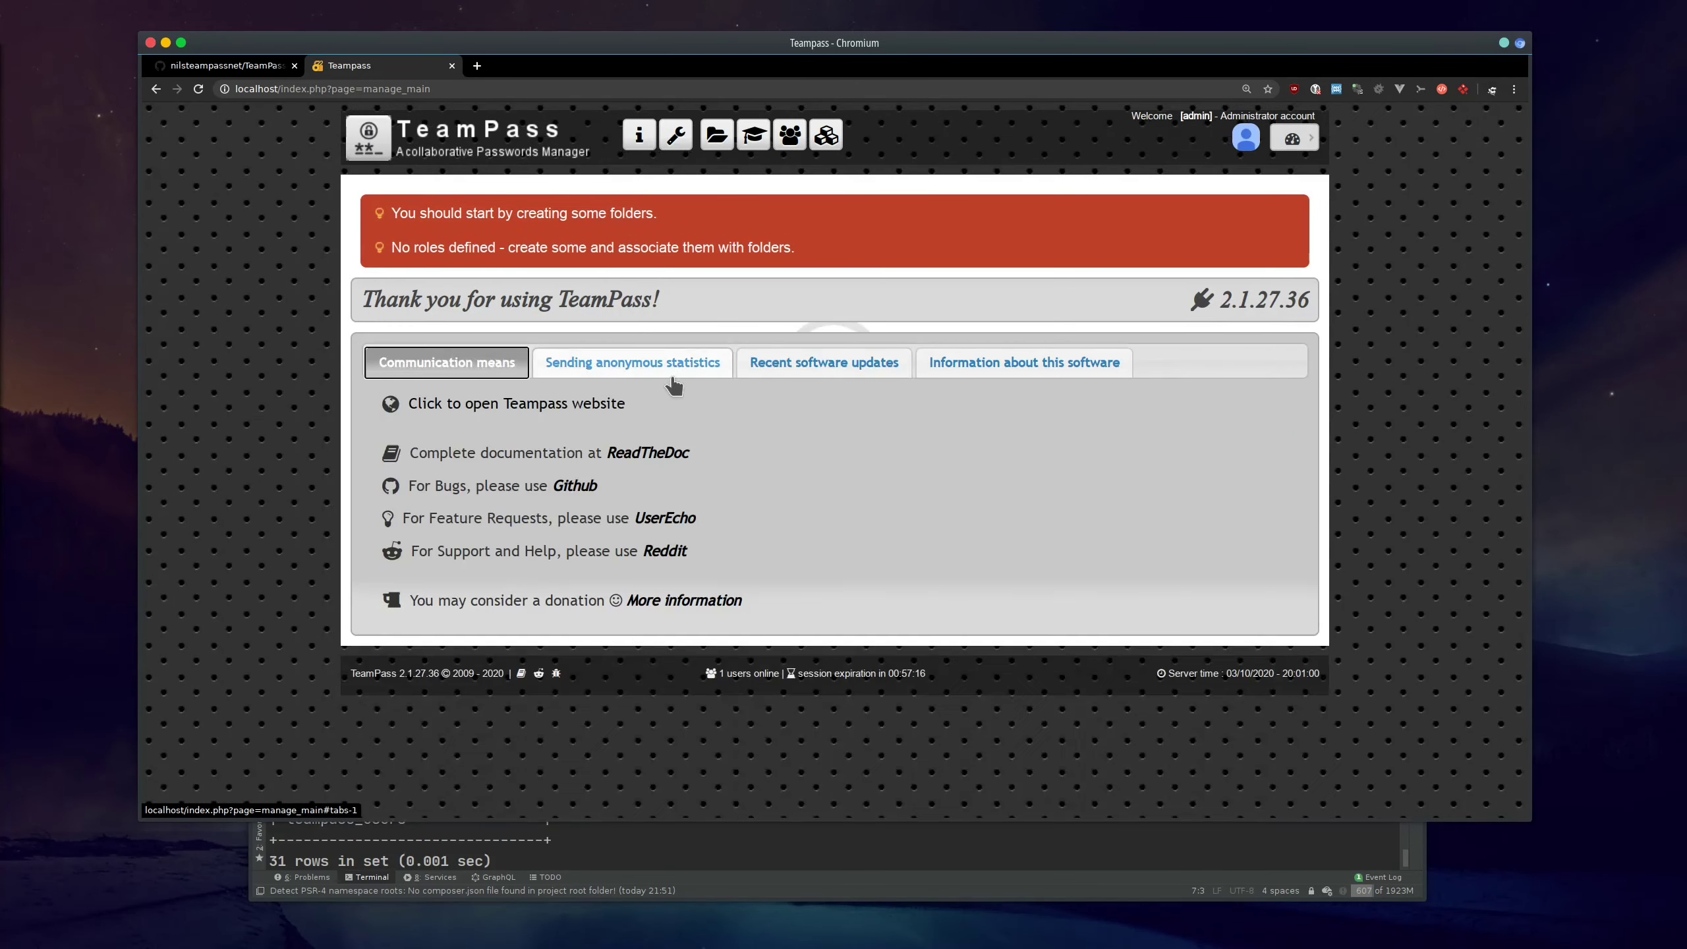
pyautogui.click(1055, 359)
pyautogui.scroll(-3, 1000, 426)
pyautogui.scroll(3, 1000, 425)
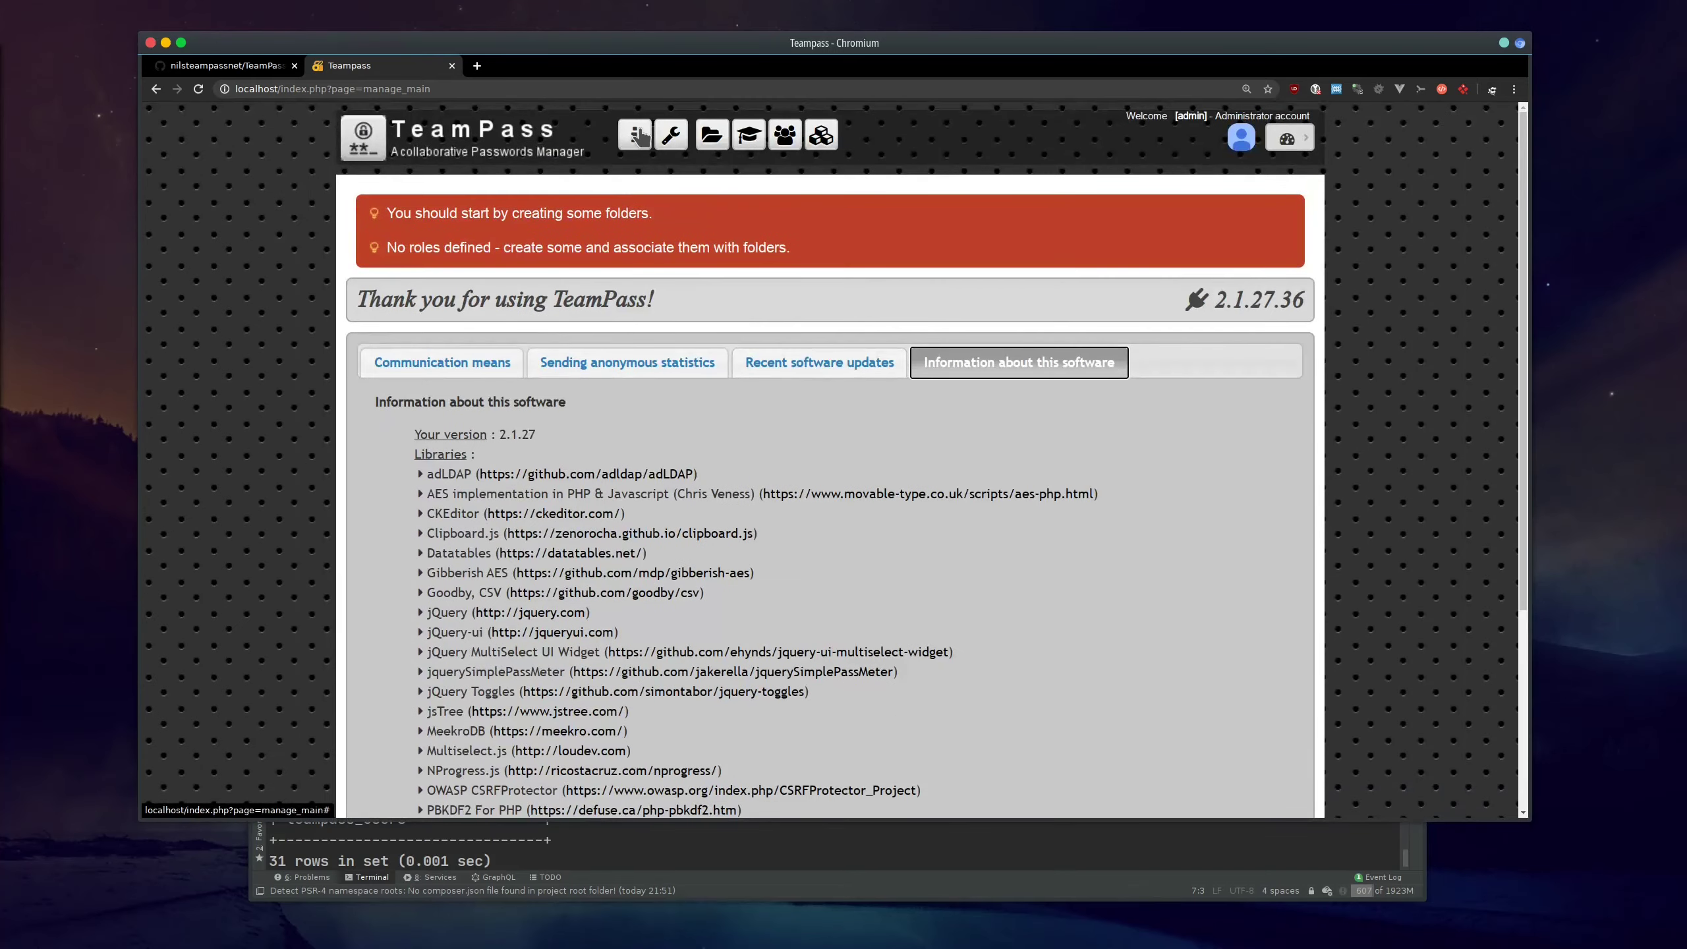
pyautogui.click(669, 136)
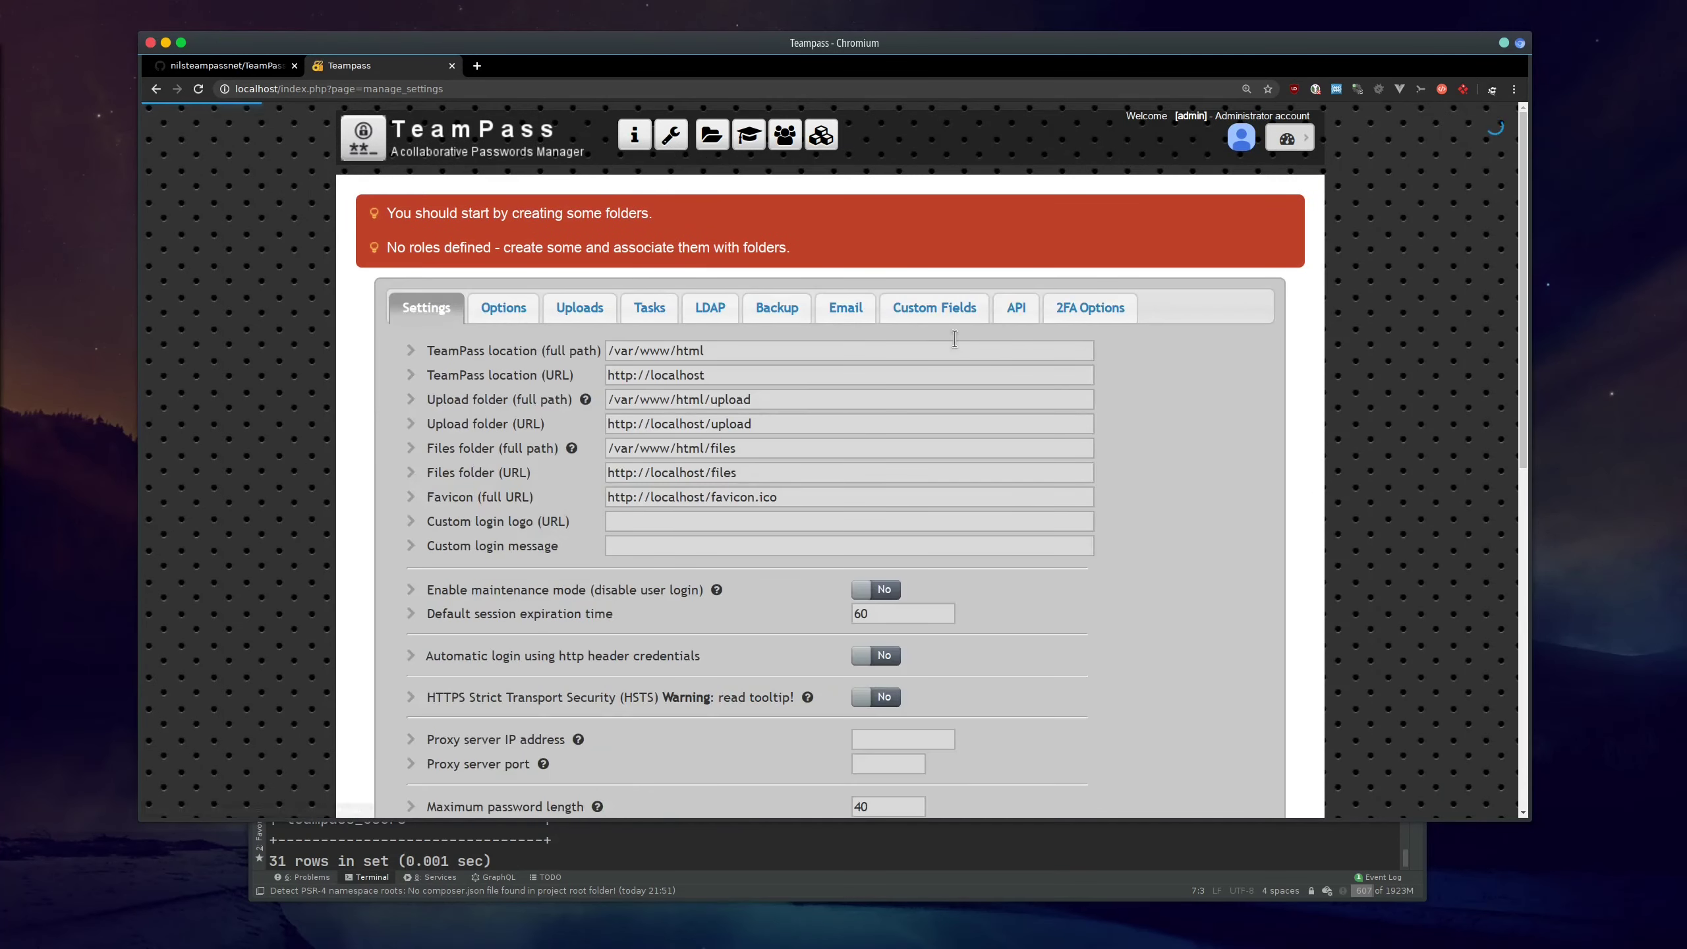
# Set the default user interface language back to english.
pyautogui.scroll(-6, 909, 483)
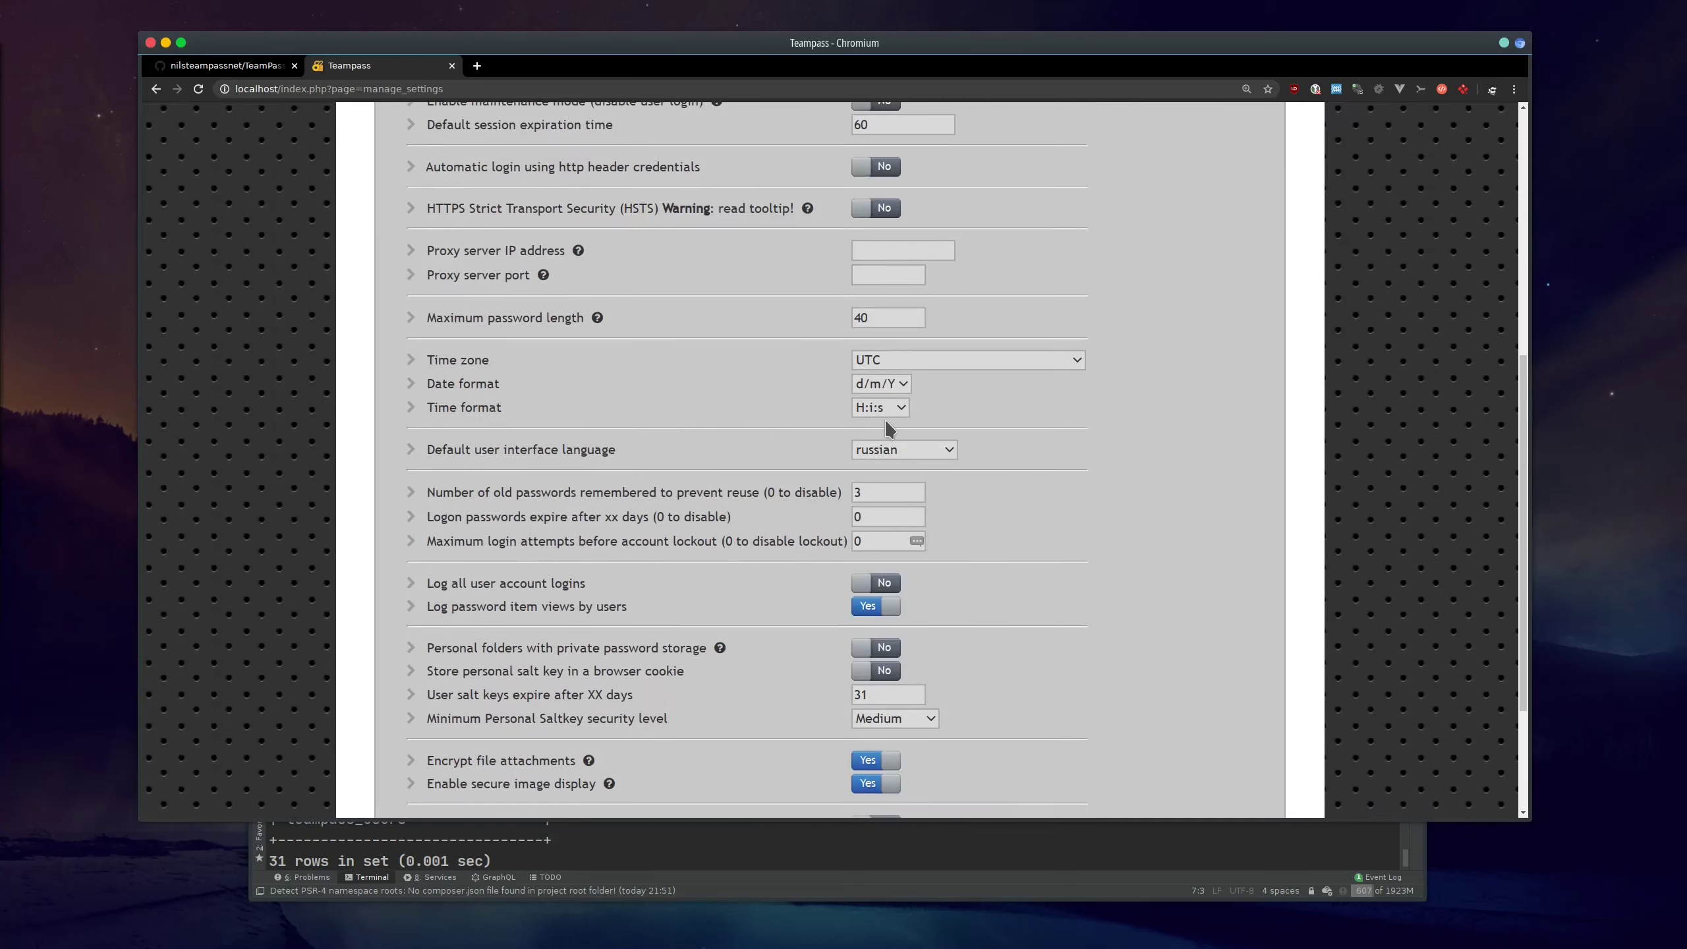
pyautogui.click(885, 456)
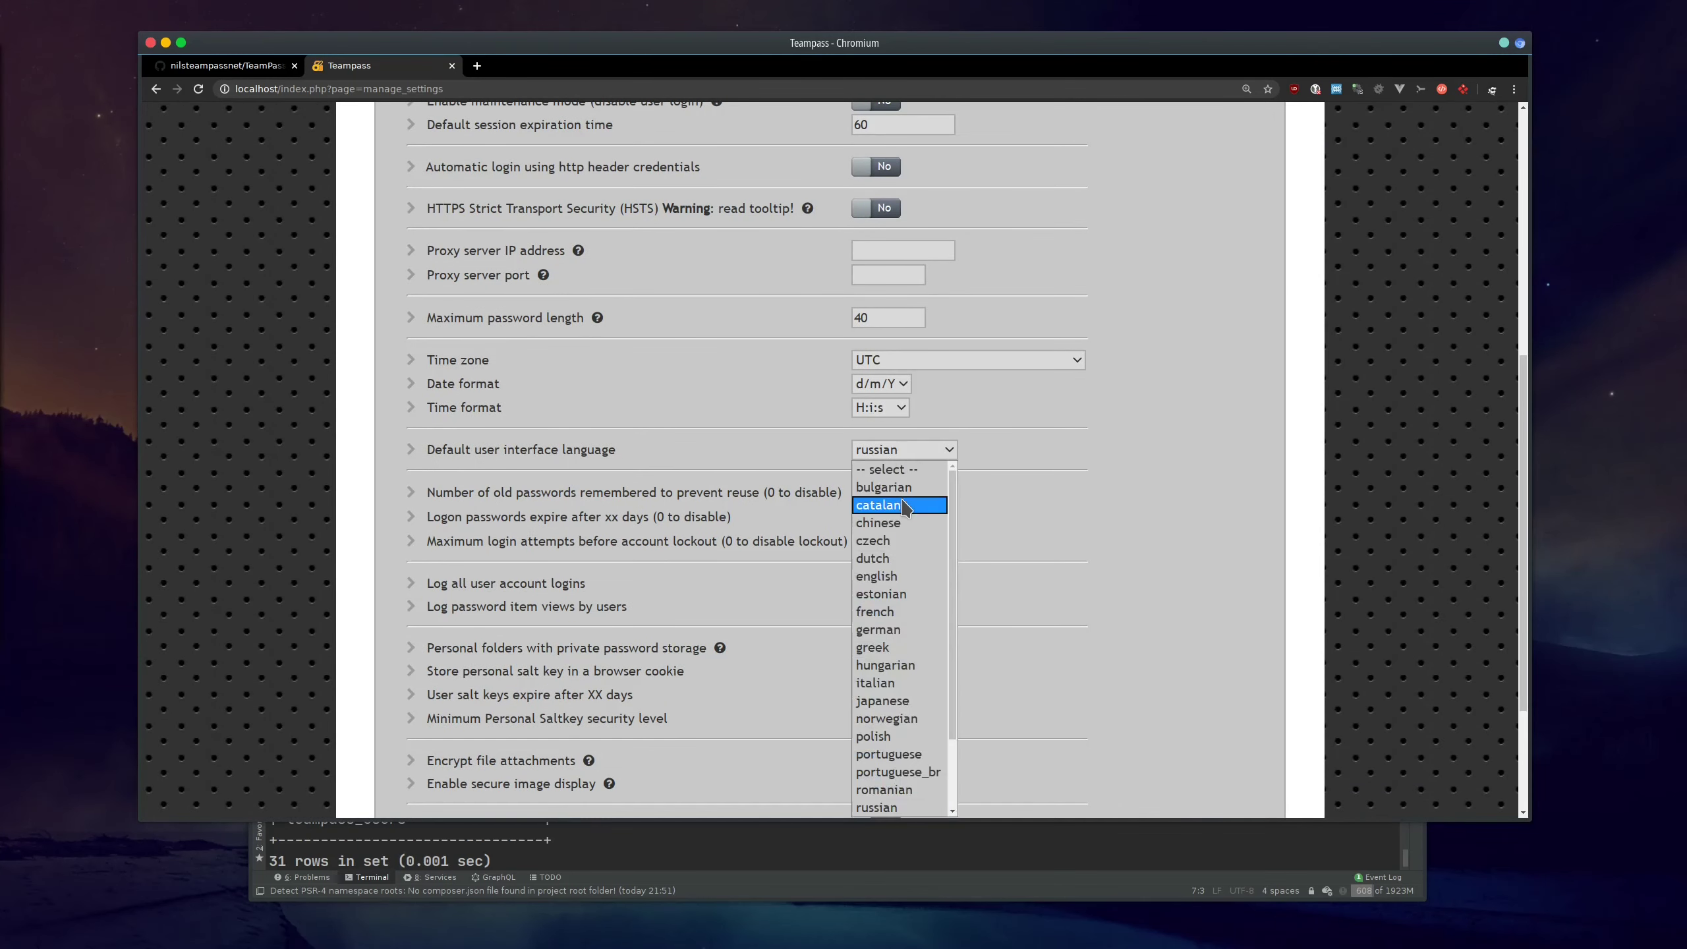
pyautogui.click(906, 577)
# Look through the Options, Uploads and Tasks settings, ending on LDAP authentication.
pyautogui.scroll(6, 1154, 525)
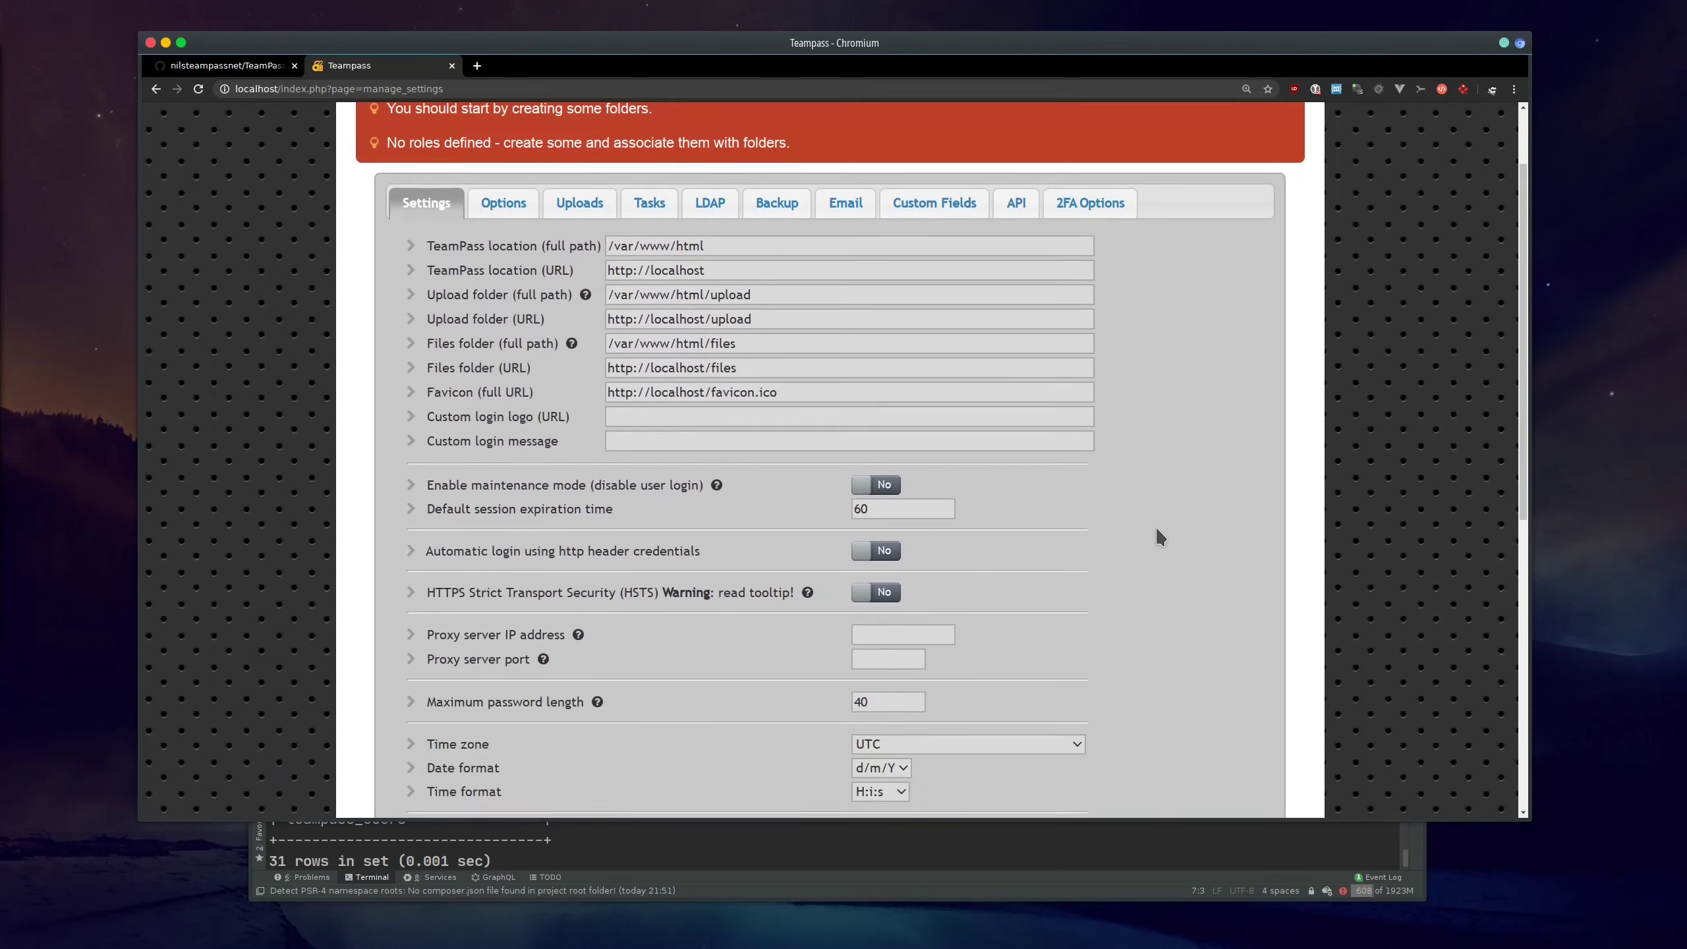
pyautogui.click(503, 307)
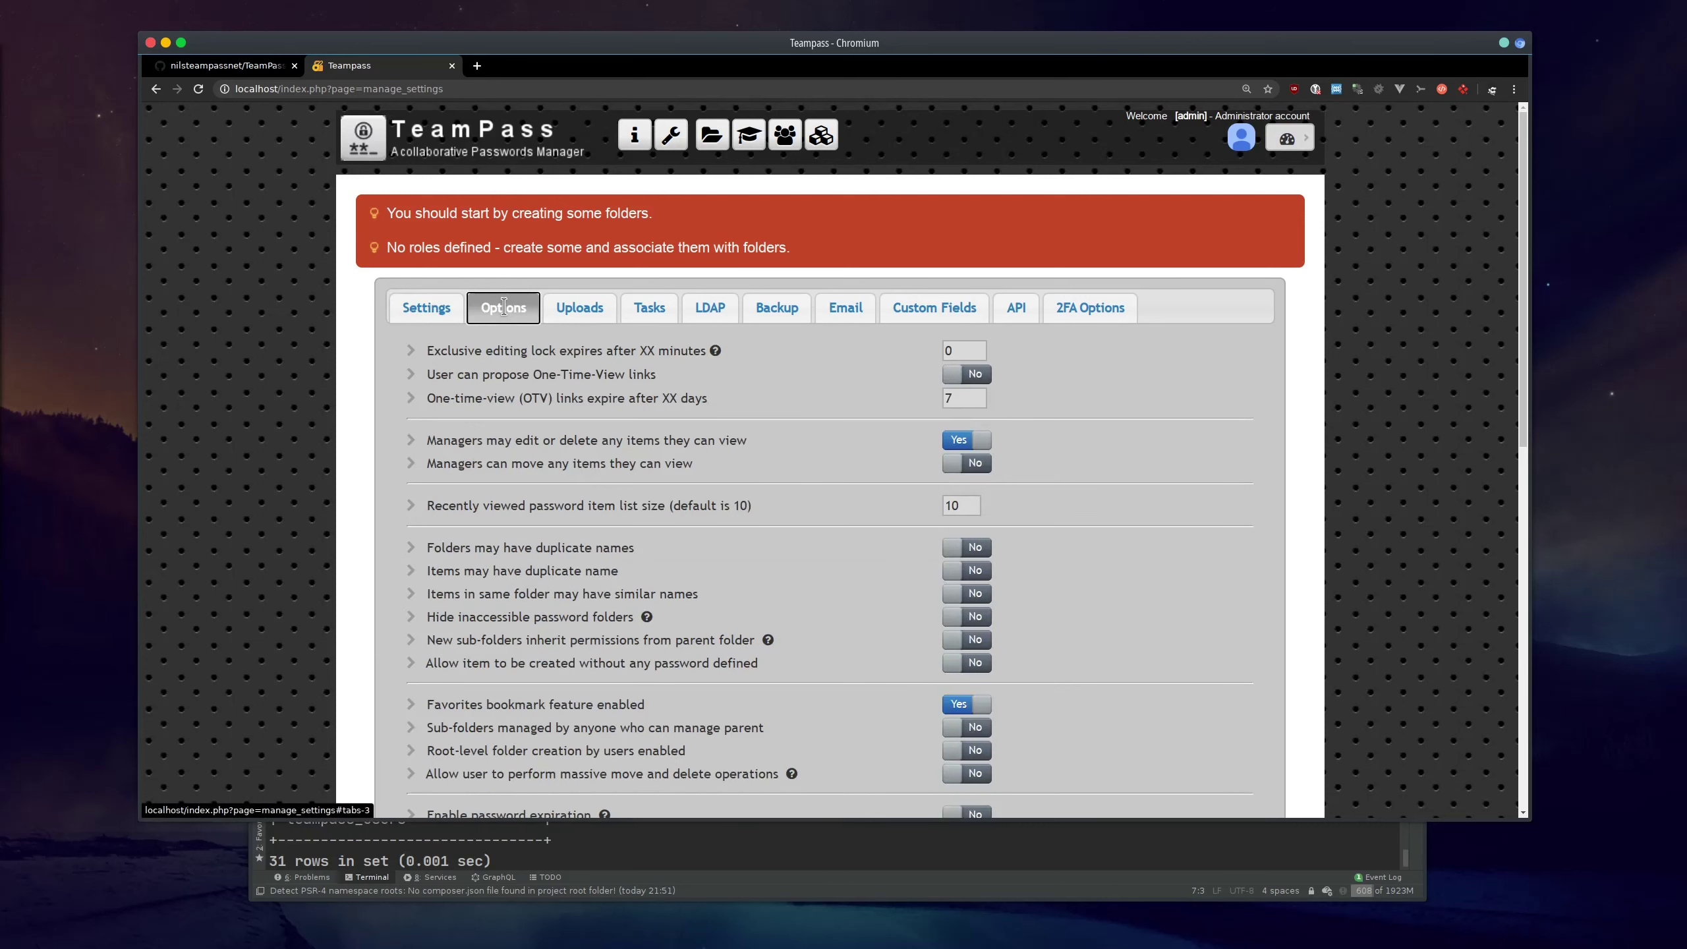
pyautogui.click(592, 307)
pyautogui.click(643, 309)
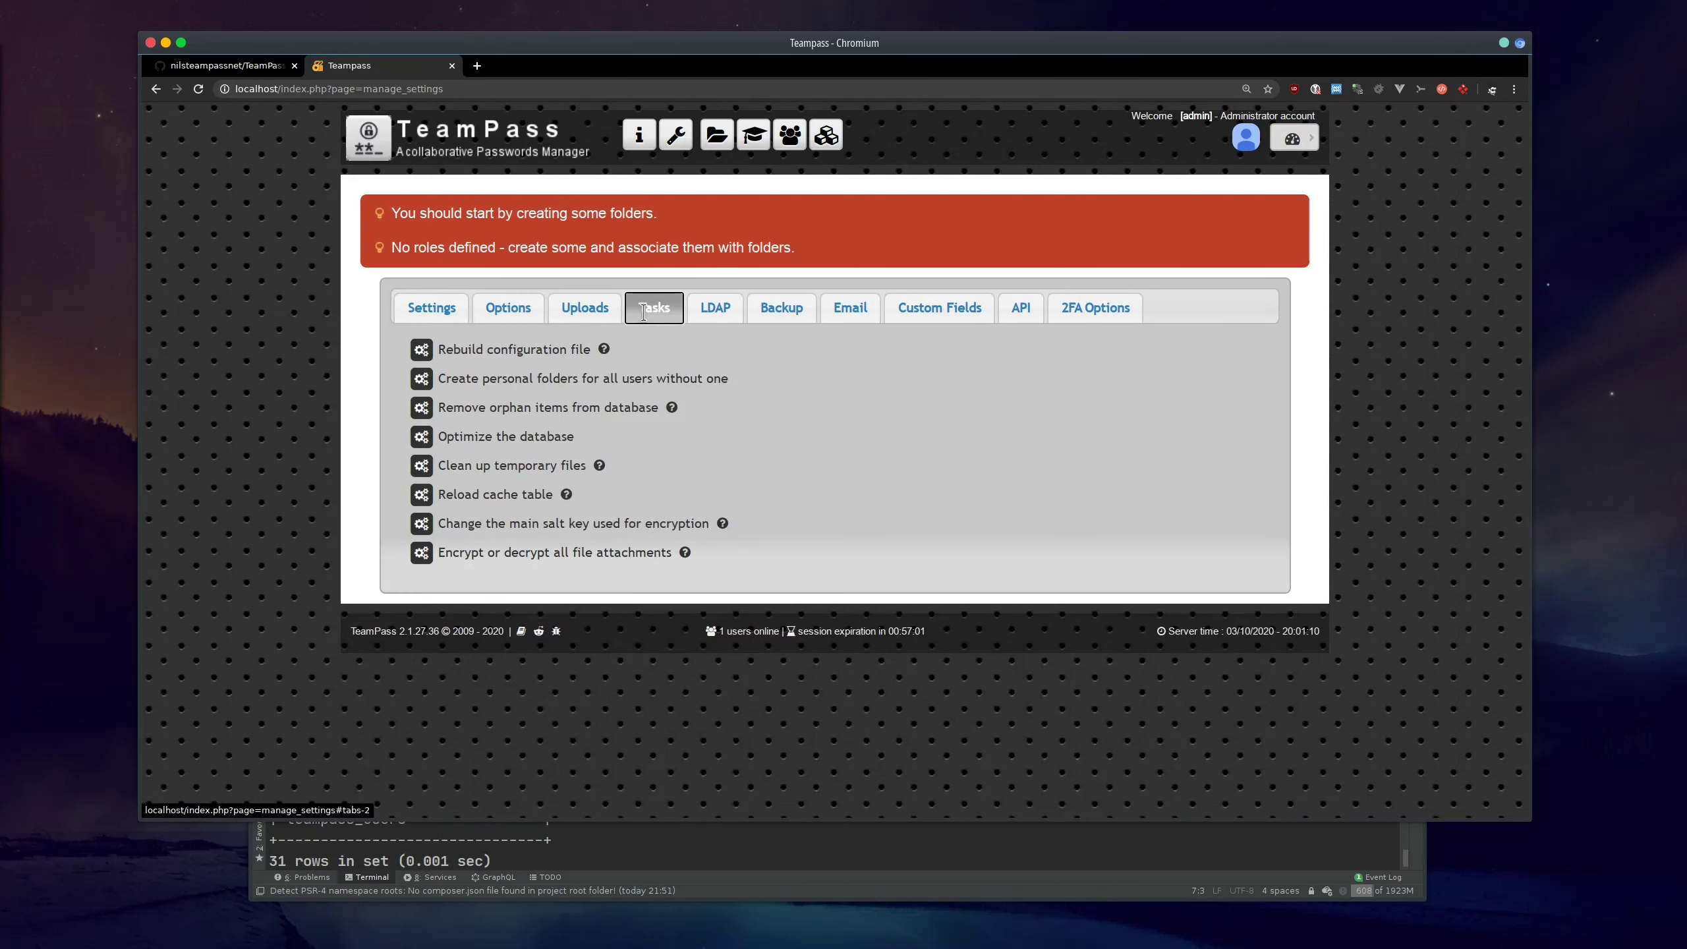
pyautogui.click(725, 307)
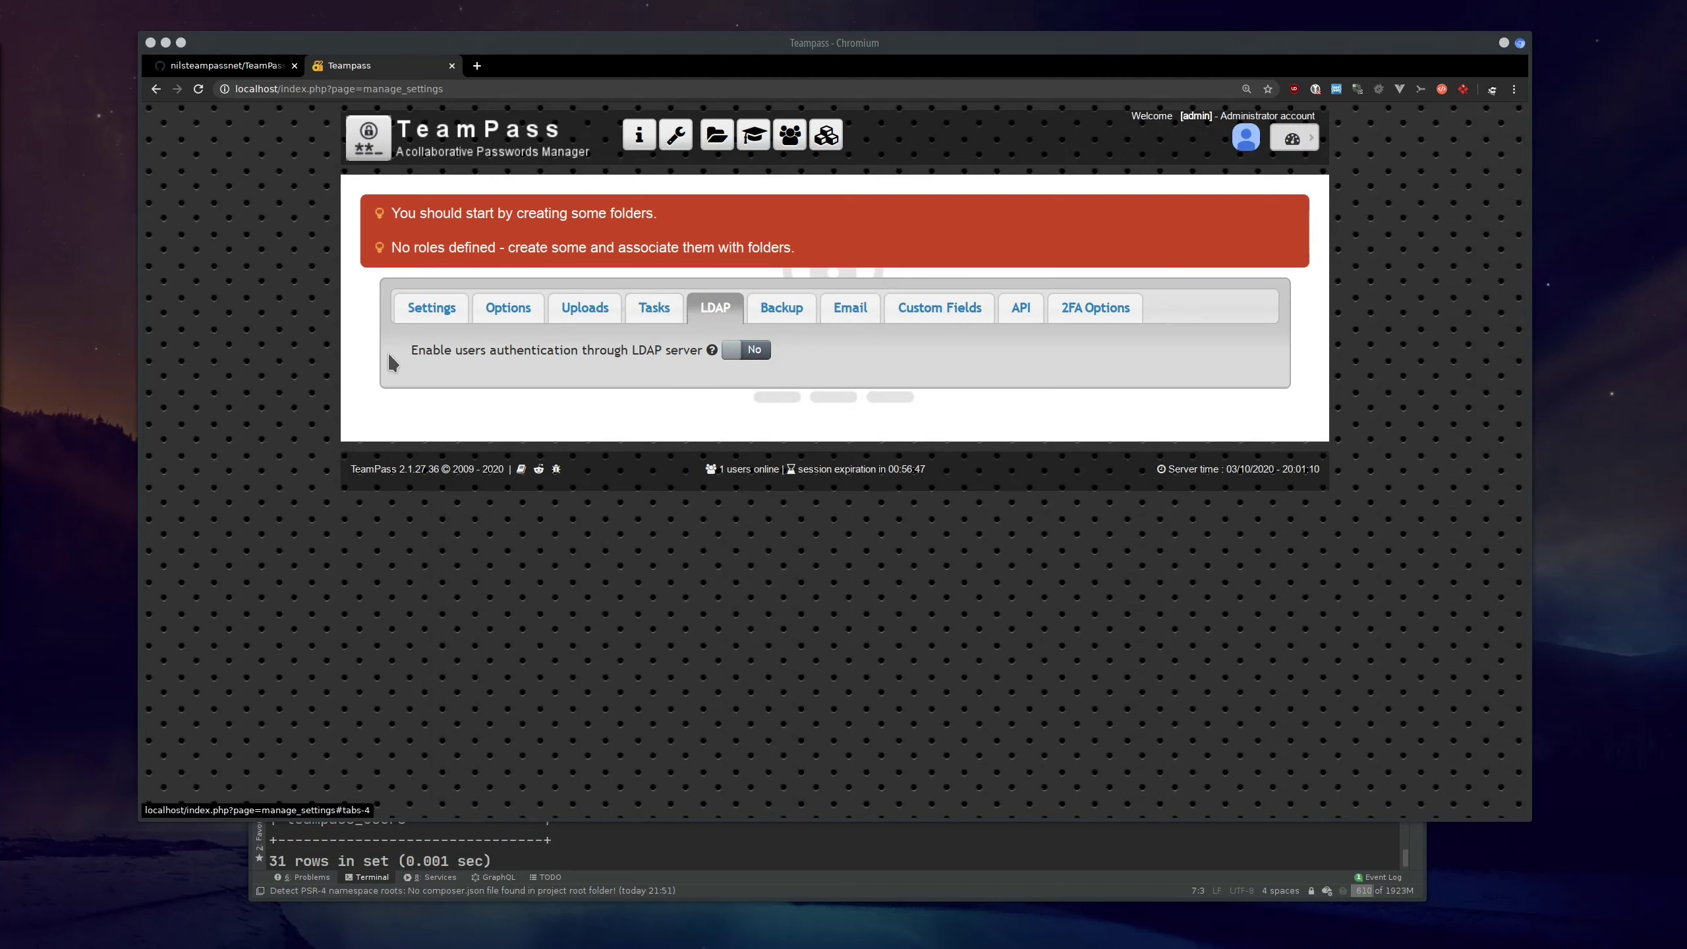
# Switch user authentication through LDAP to Yes.
pyautogui.moveTo(390, 361); pyautogui.dragTo(714, 354)
pyautogui.click(914, 348)
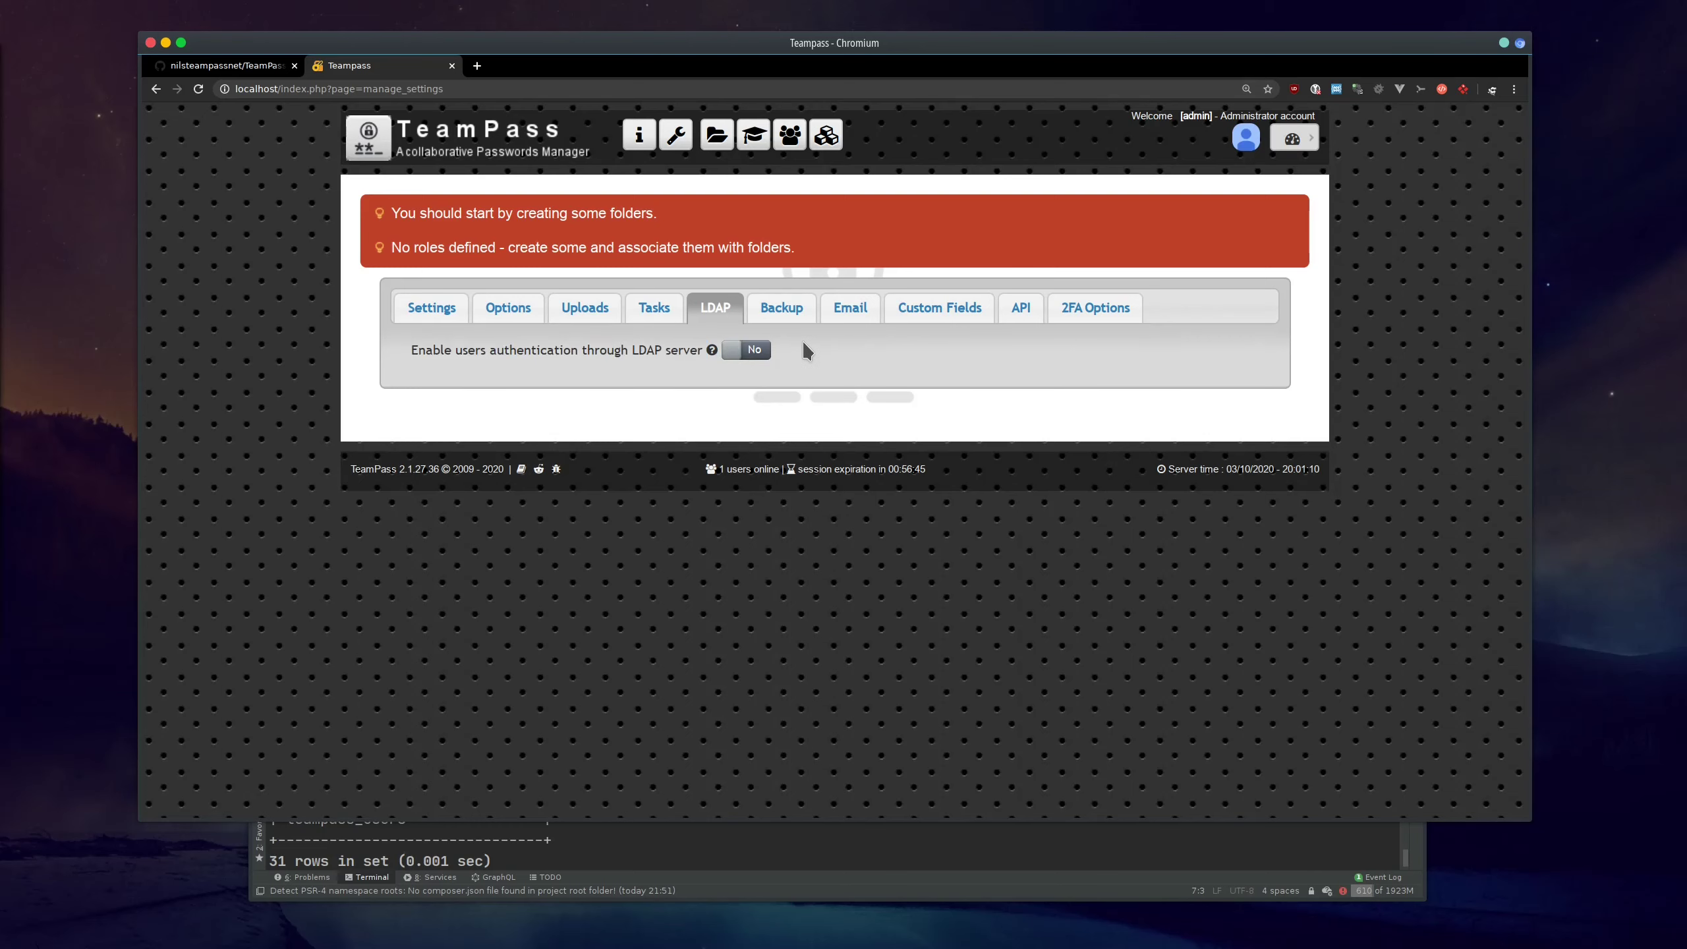
pyautogui.click(747, 349)
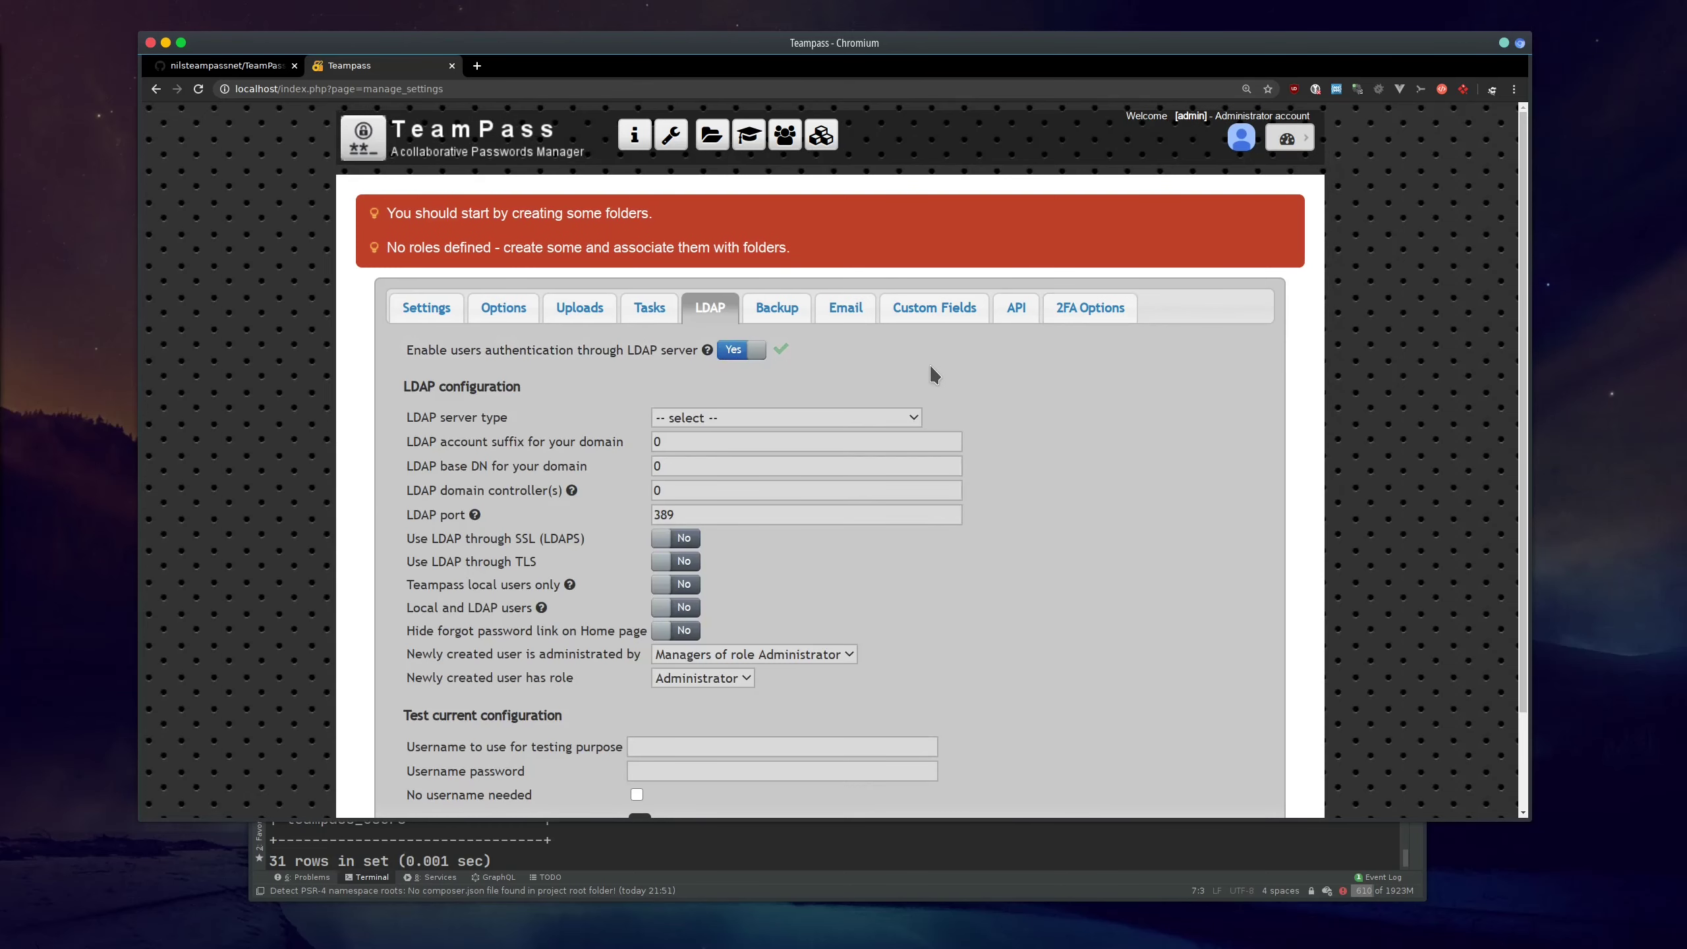
# Review the LDAP configuration fields: server types, new-user role and administrator options, port 389.
pyautogui.click(847, 426)
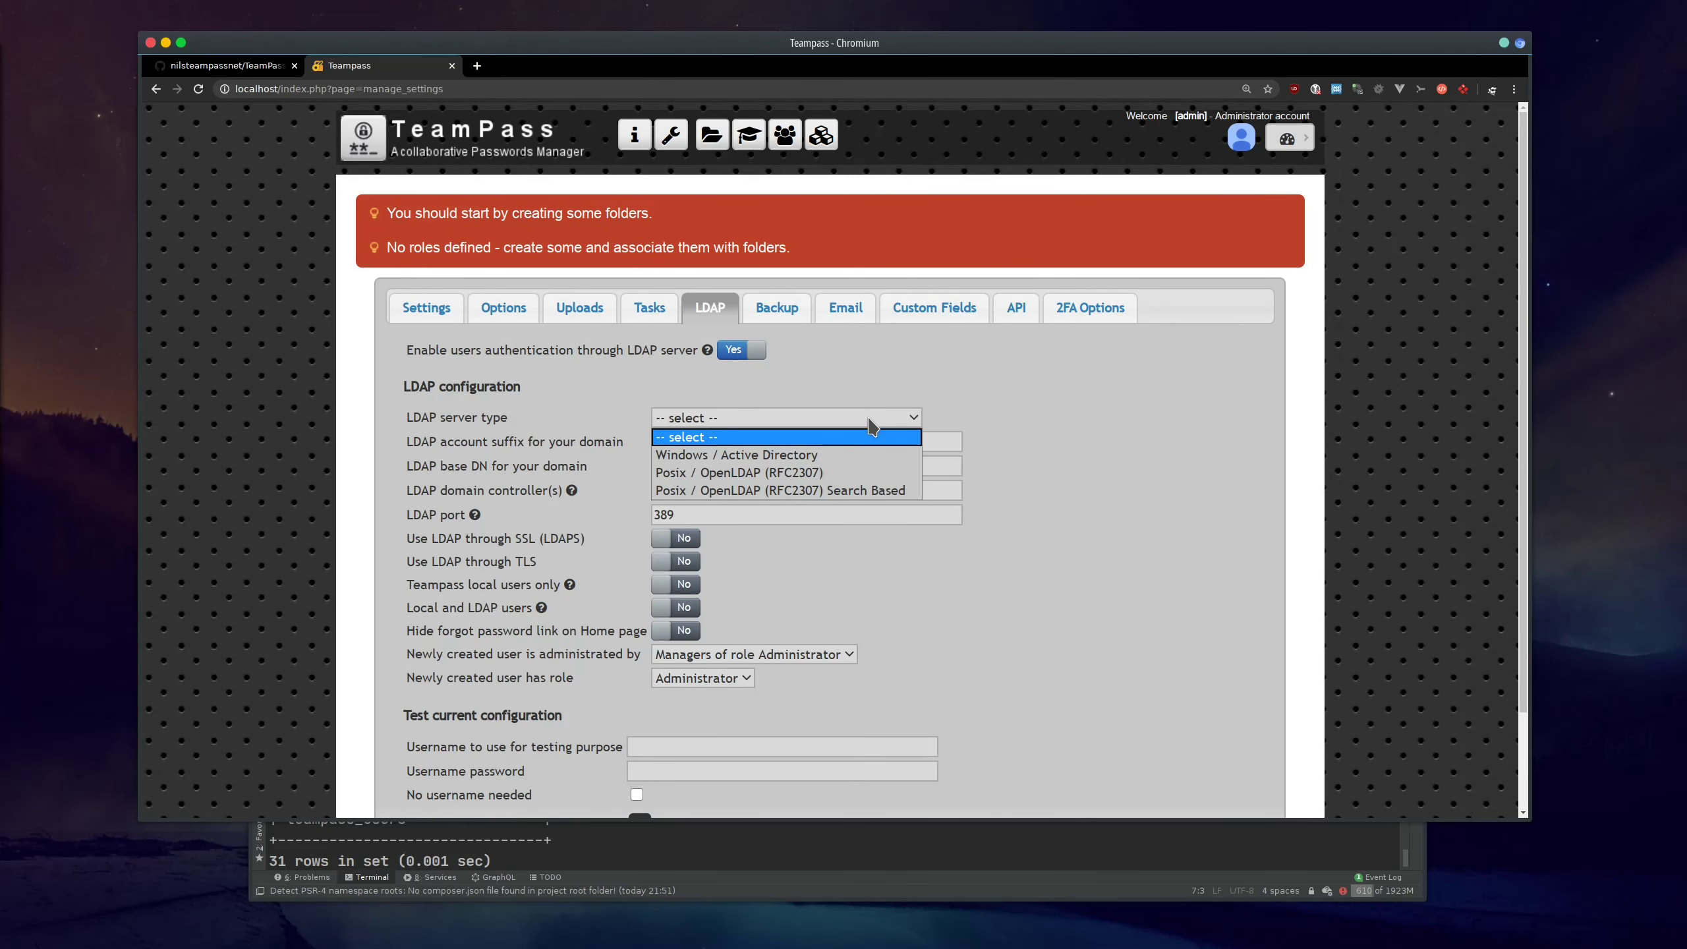
pyautogui.click(916, 492)
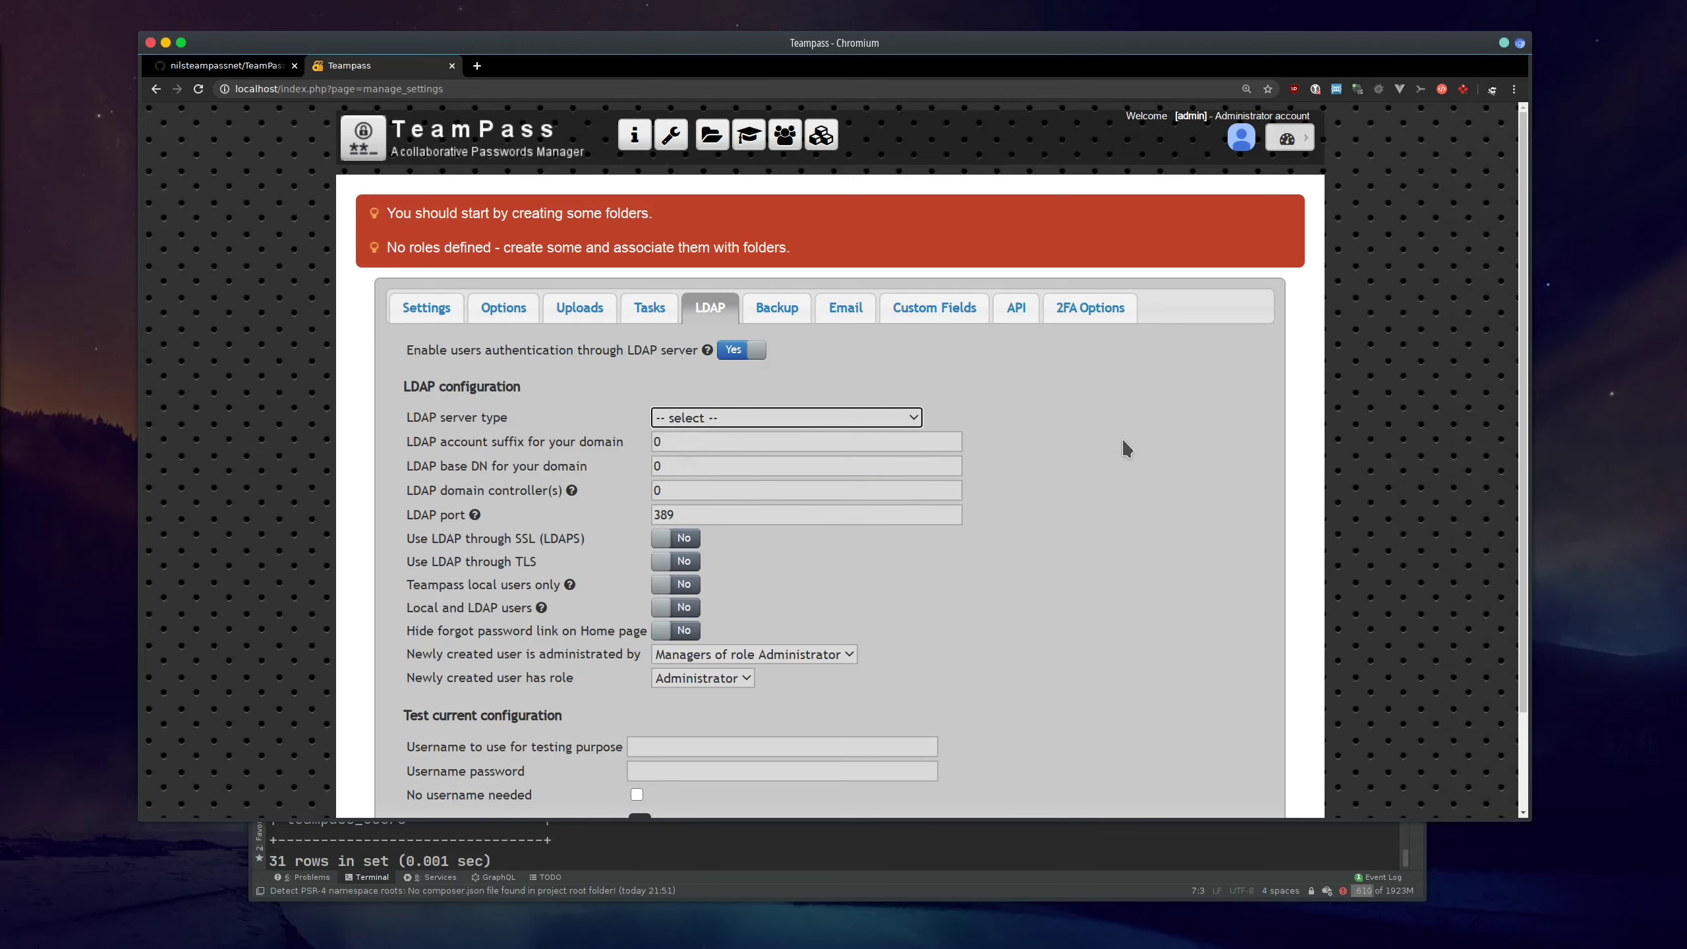
pyautogui.scroll(-3, 1124, 443)
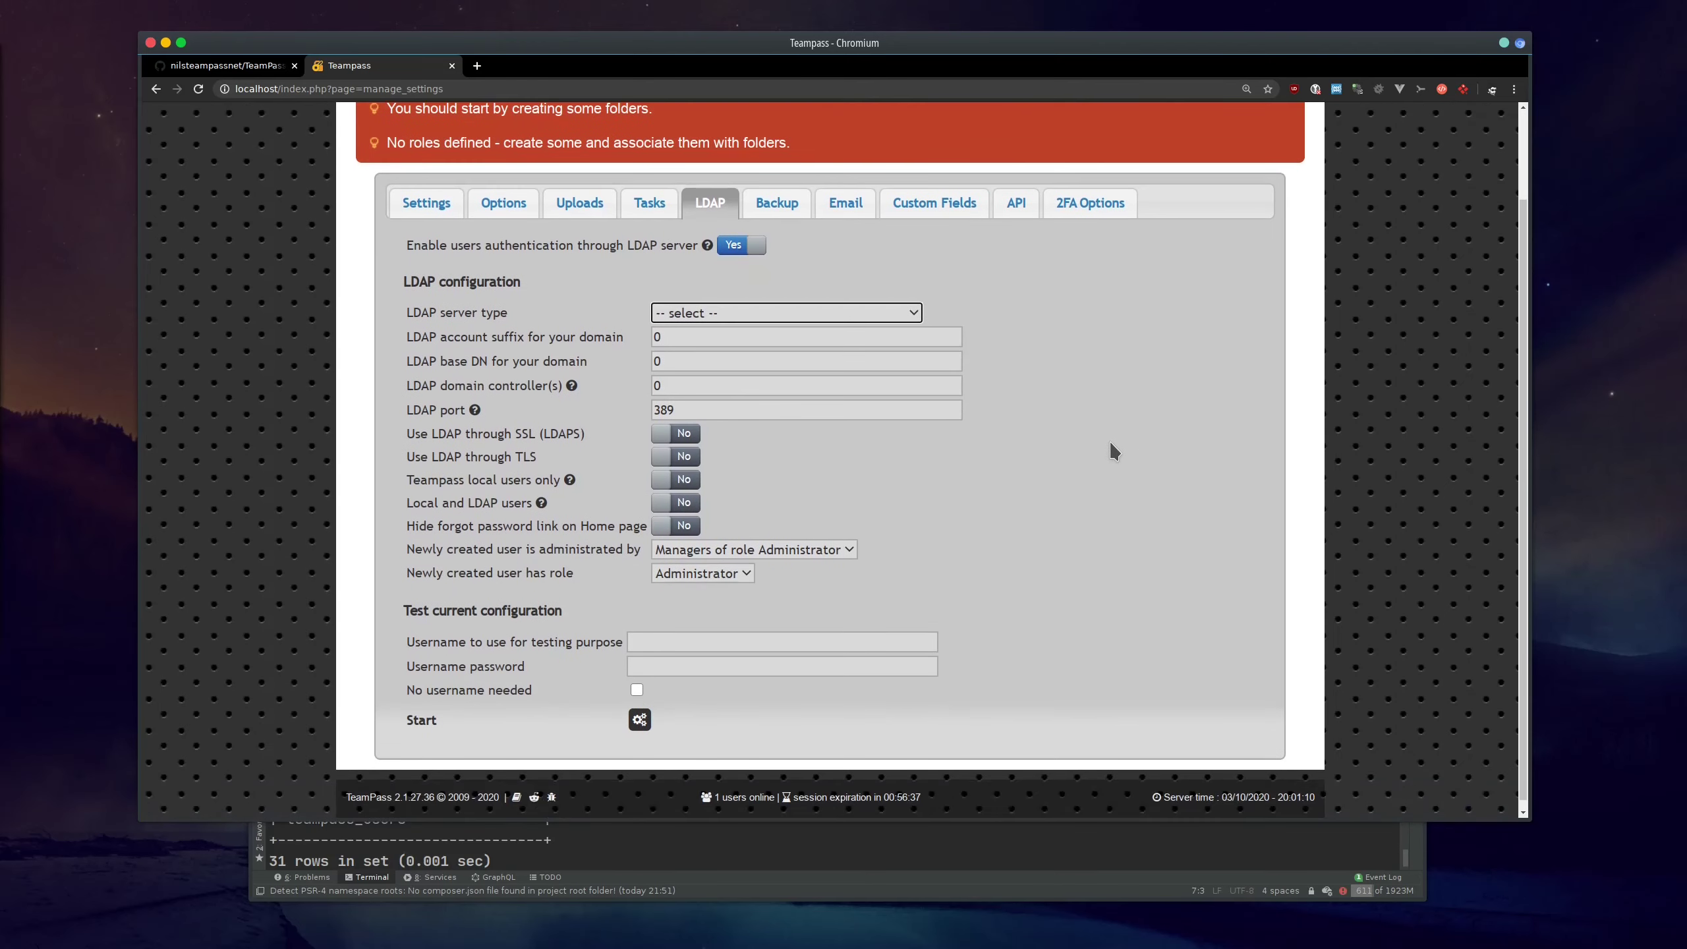
pyautogui.click(734, 572)
pyautogui.click(846, 549)
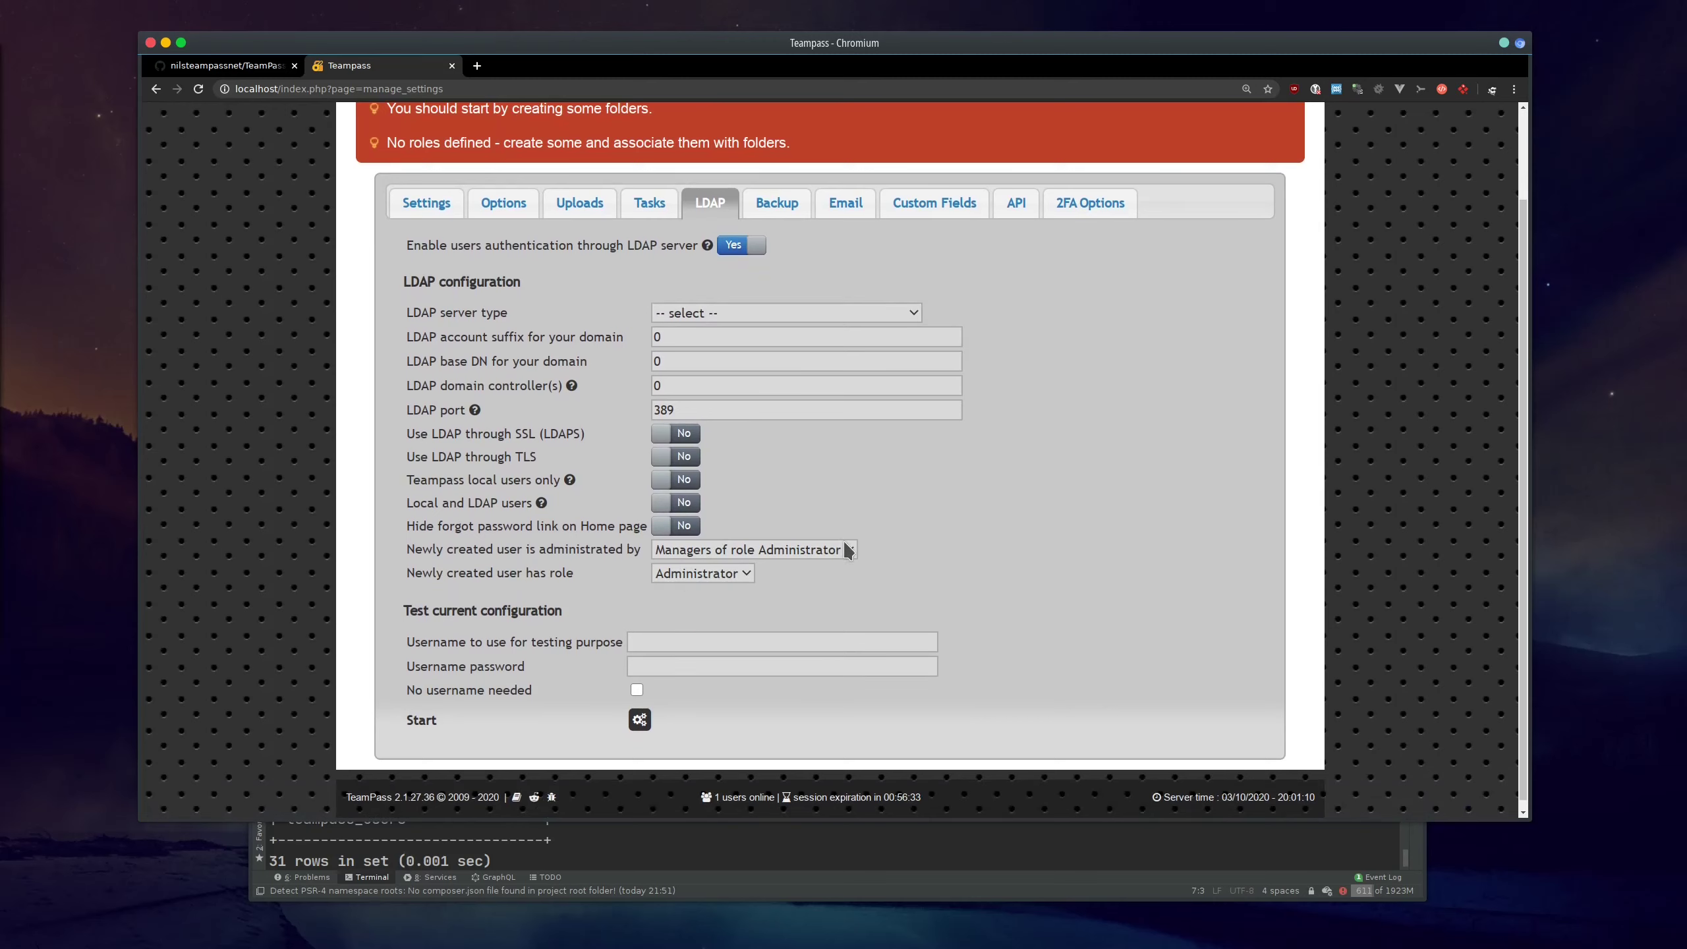
pyautogui.click(848, 549)
pyautogui.scroll(2, 837, 618)
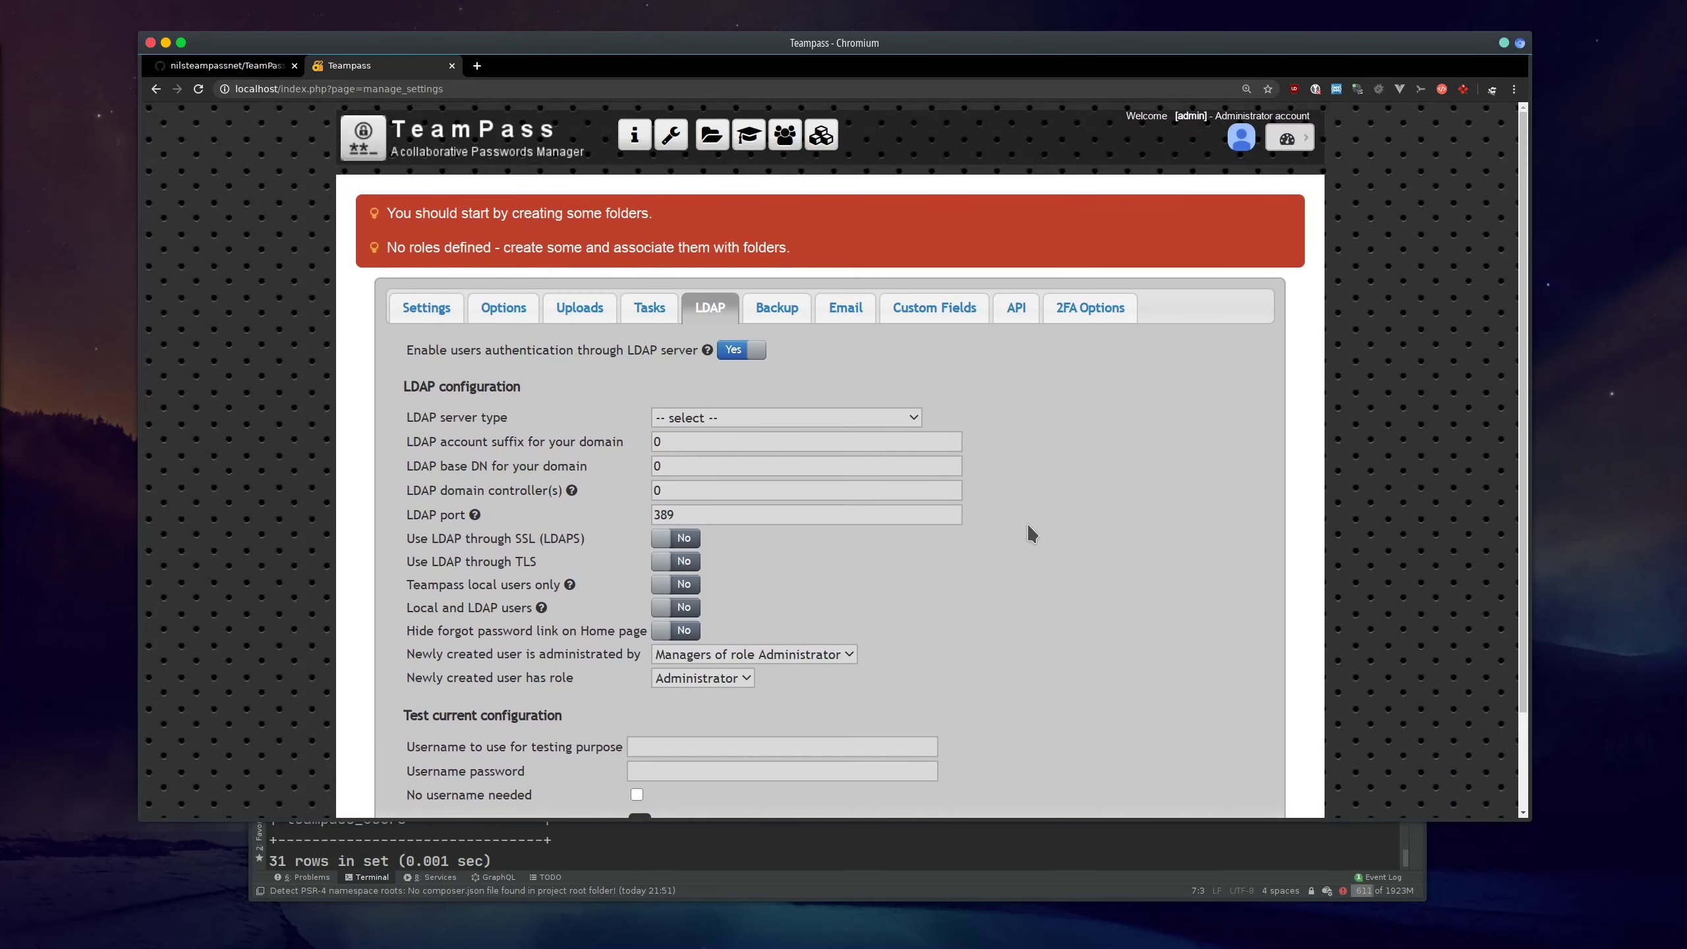
pyautogui.scroll(-2, 1029, 528)
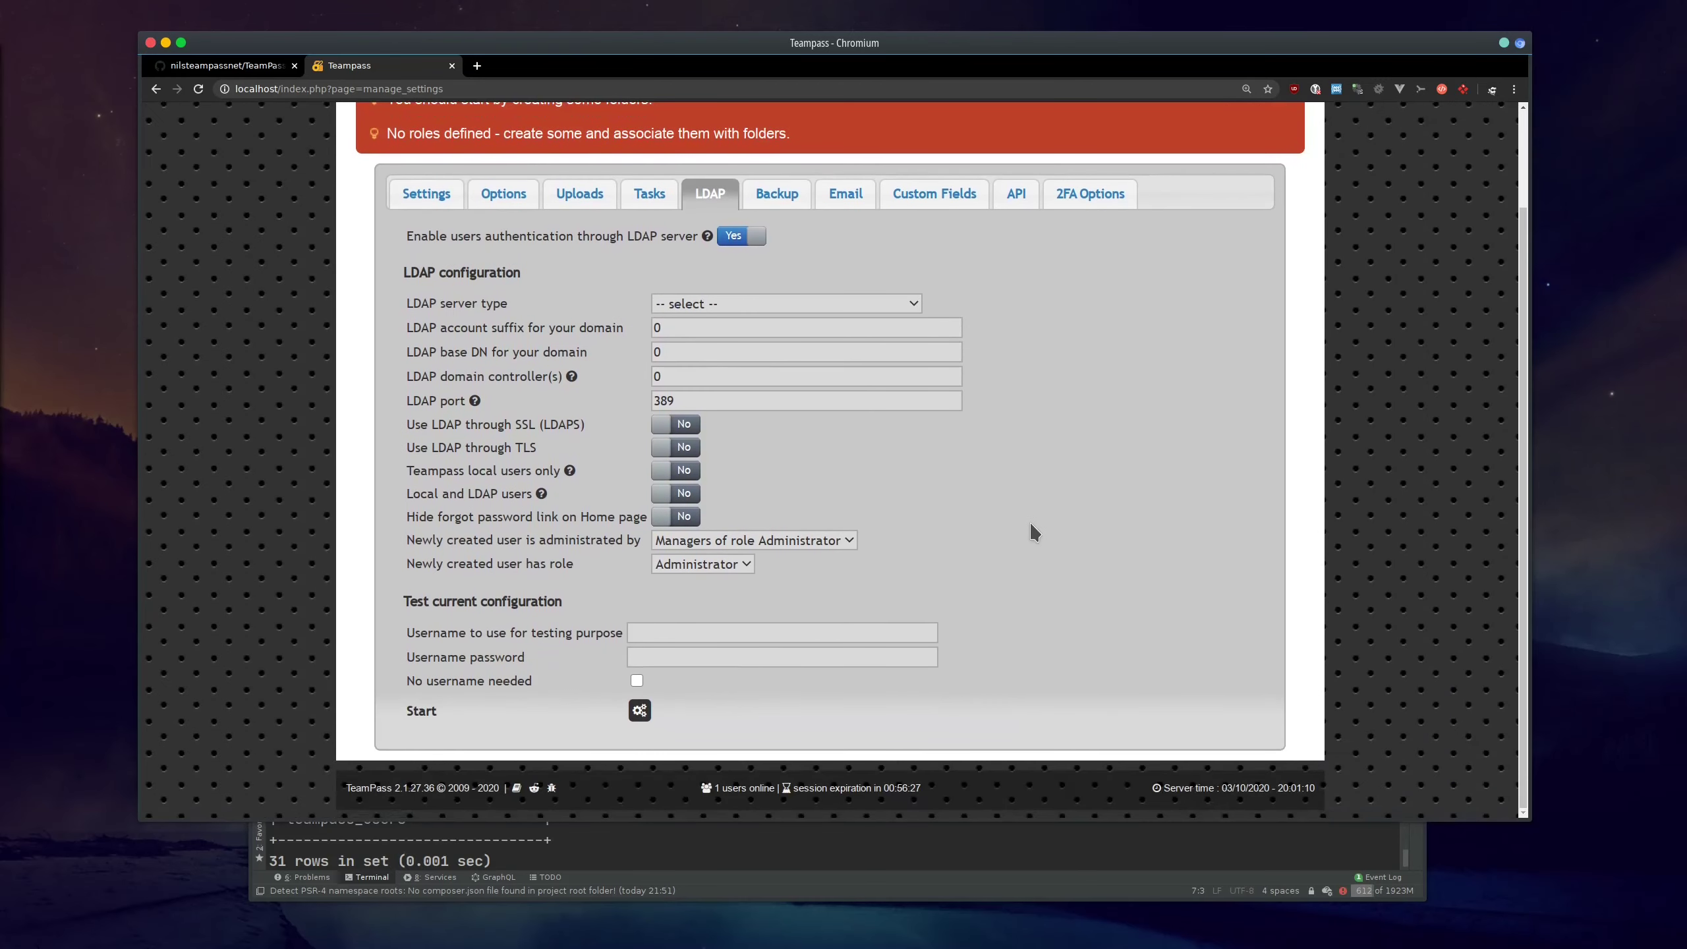
pyautogui.scroll(2, 1040, 537)
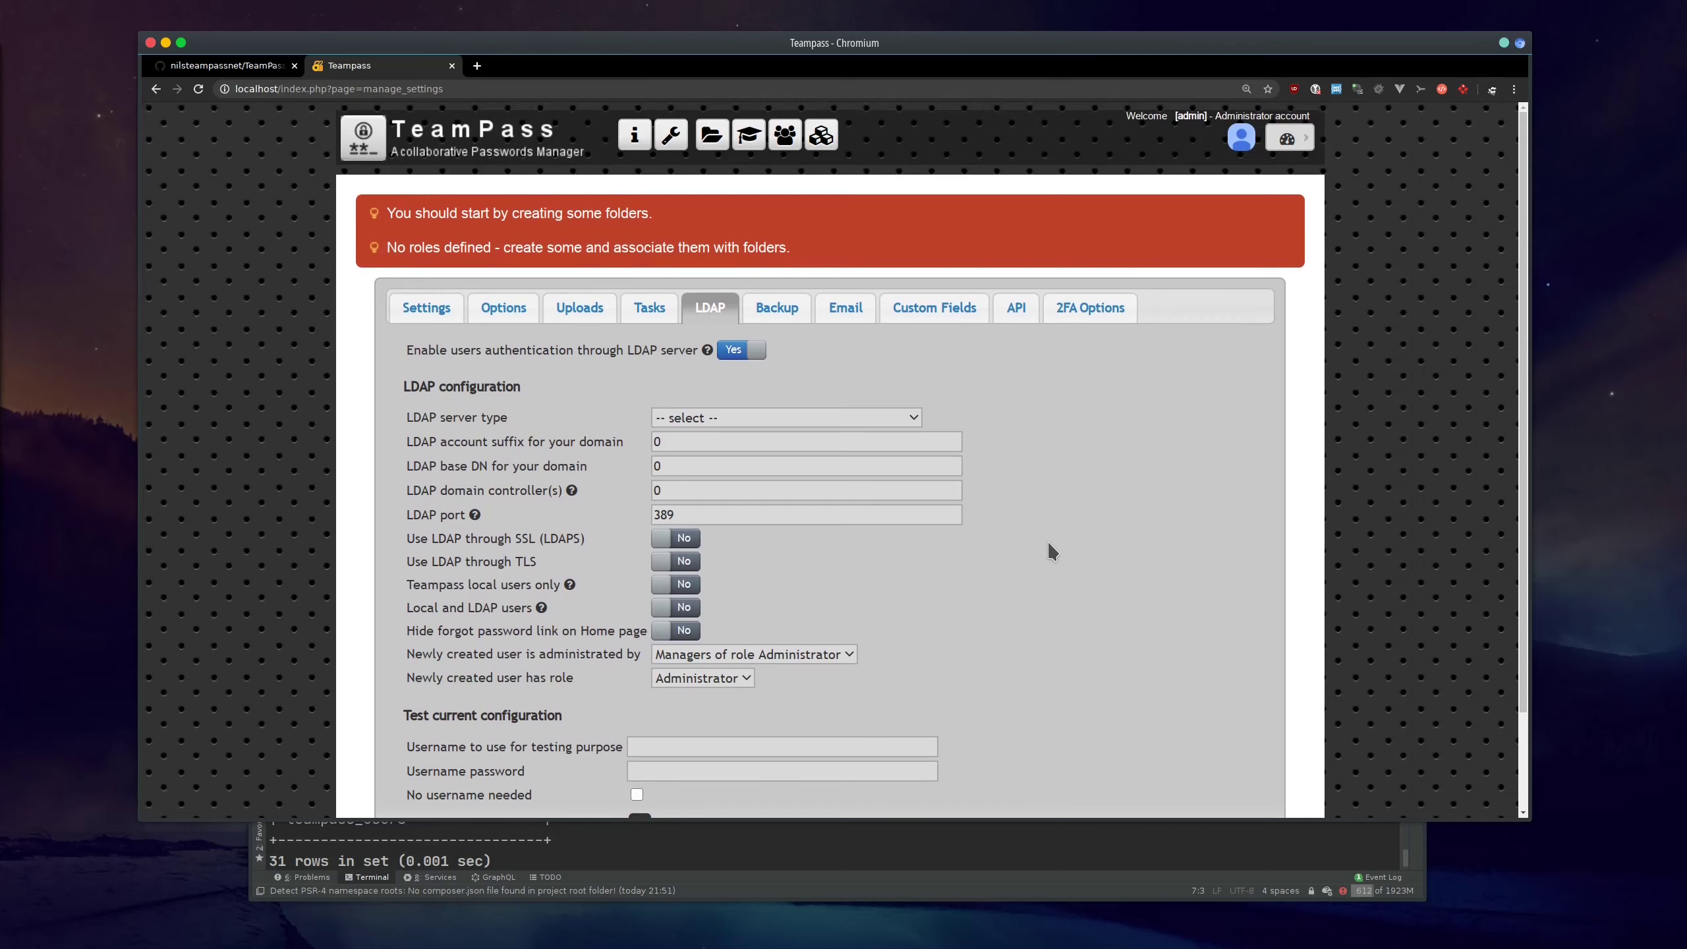
pyautogui.scroll(-2, 1049, 545)
pyautogui.scroll(2, 1074, 537)
pyautogui.scroll(-2, 1016, 395)
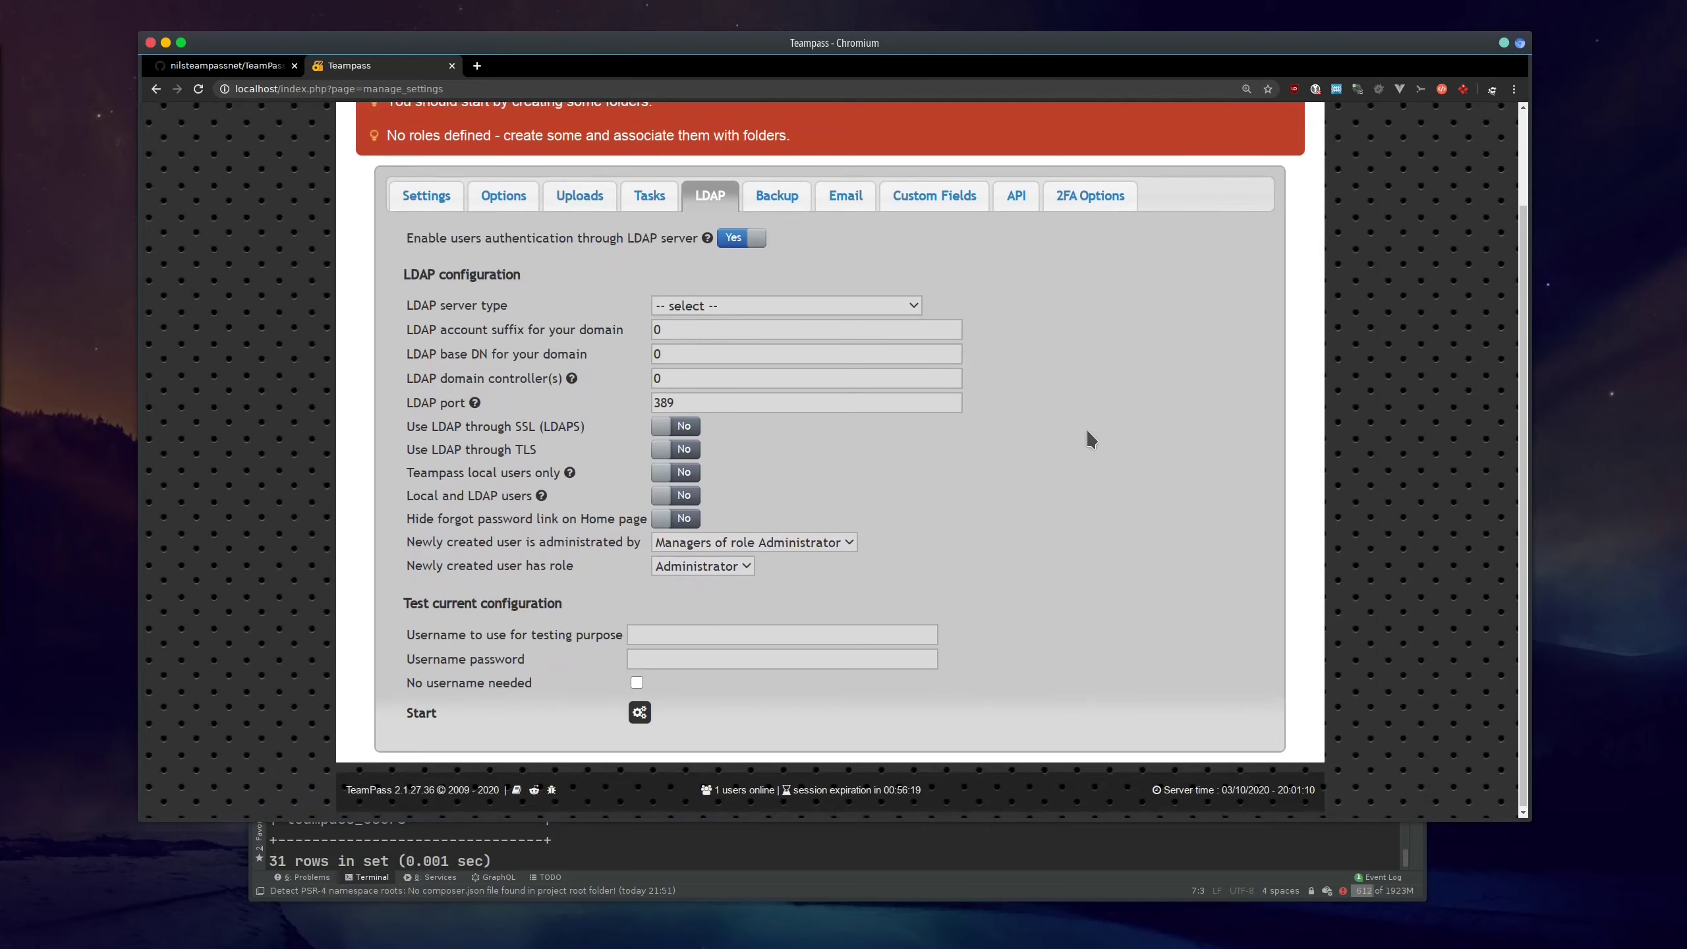
pyautogui.scroll(2, 1086, 427)
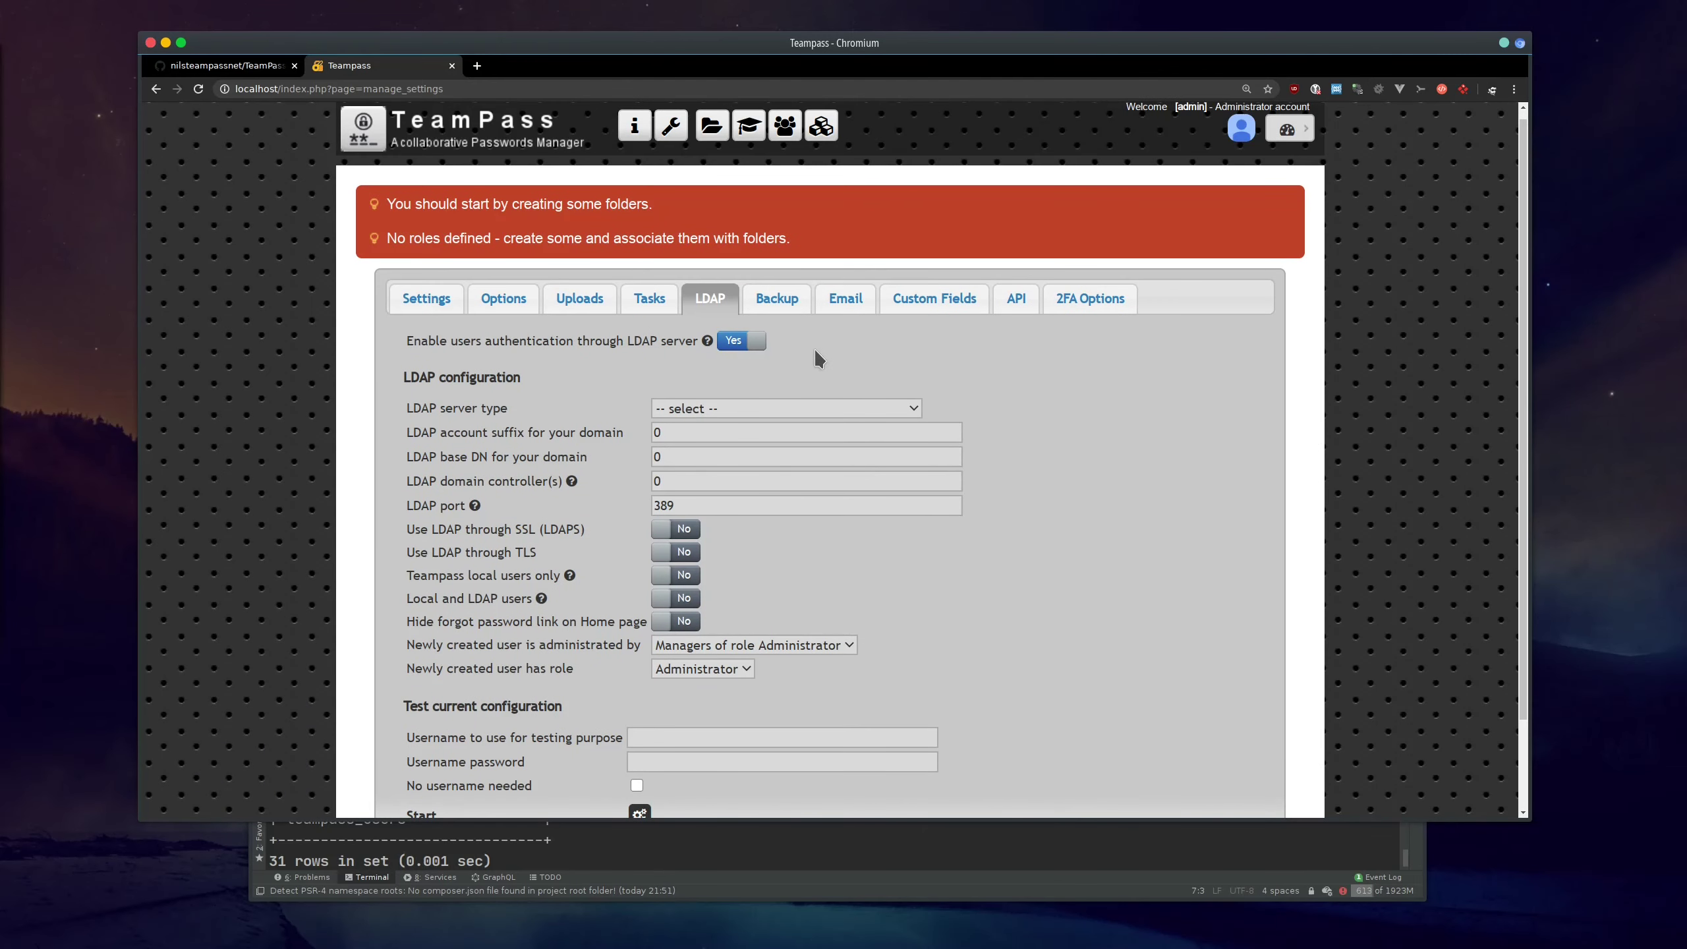
pyautogui.scroll(-1, 978, 517)
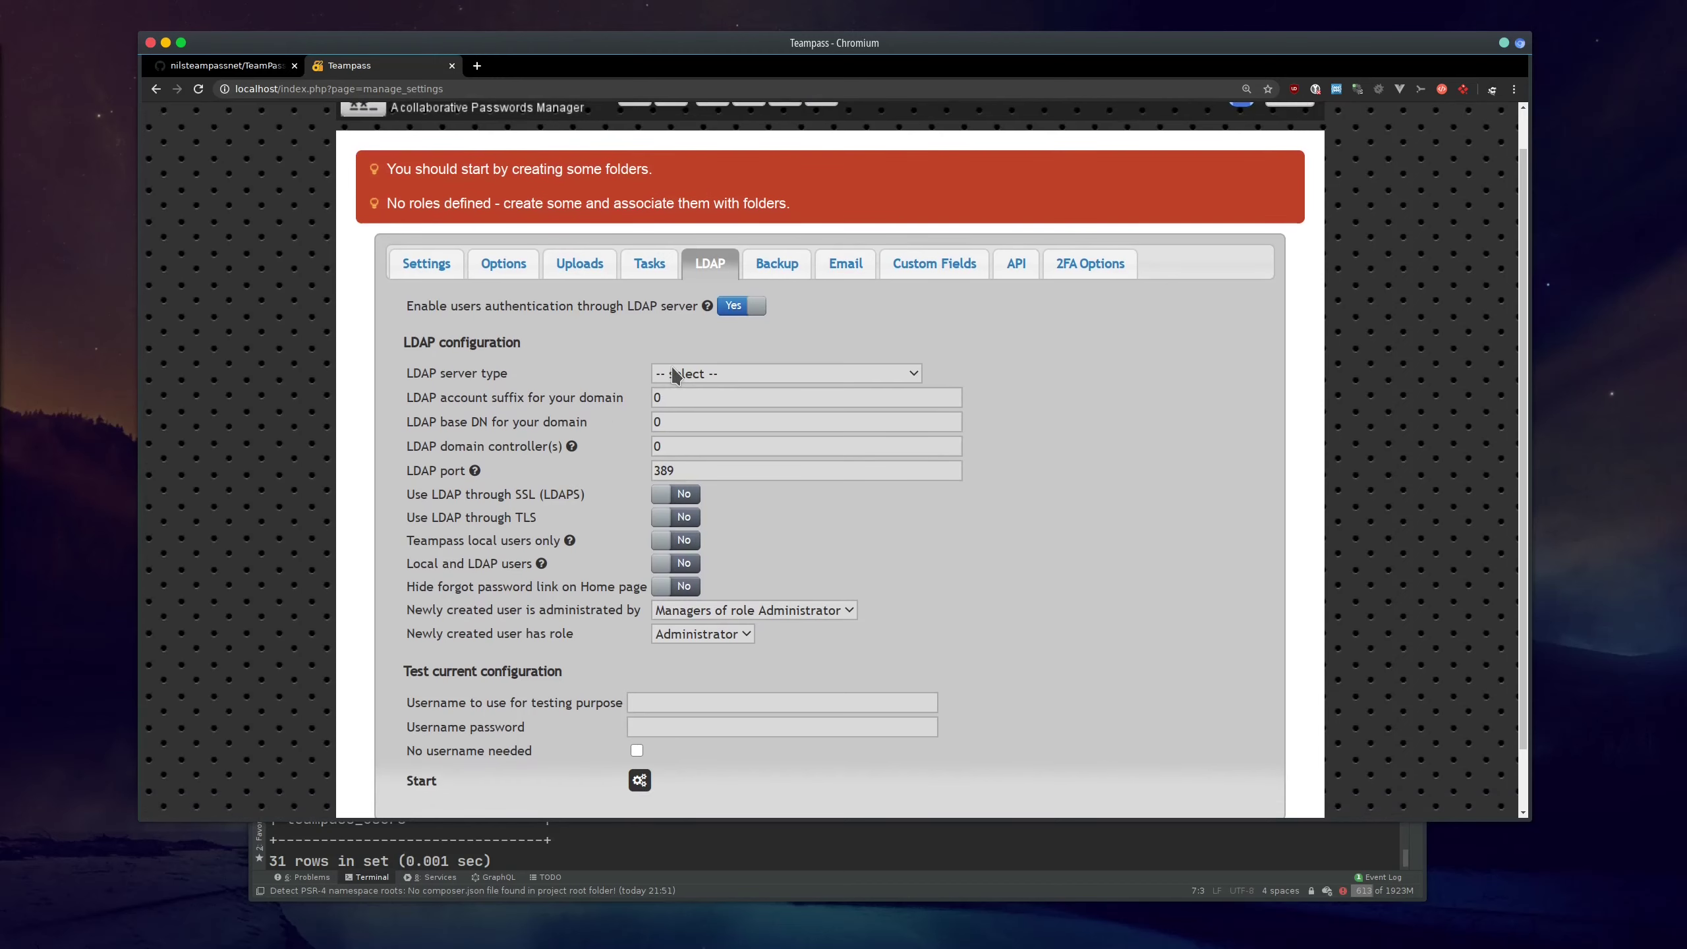
pyautogui.scroll(1, 949, 284)
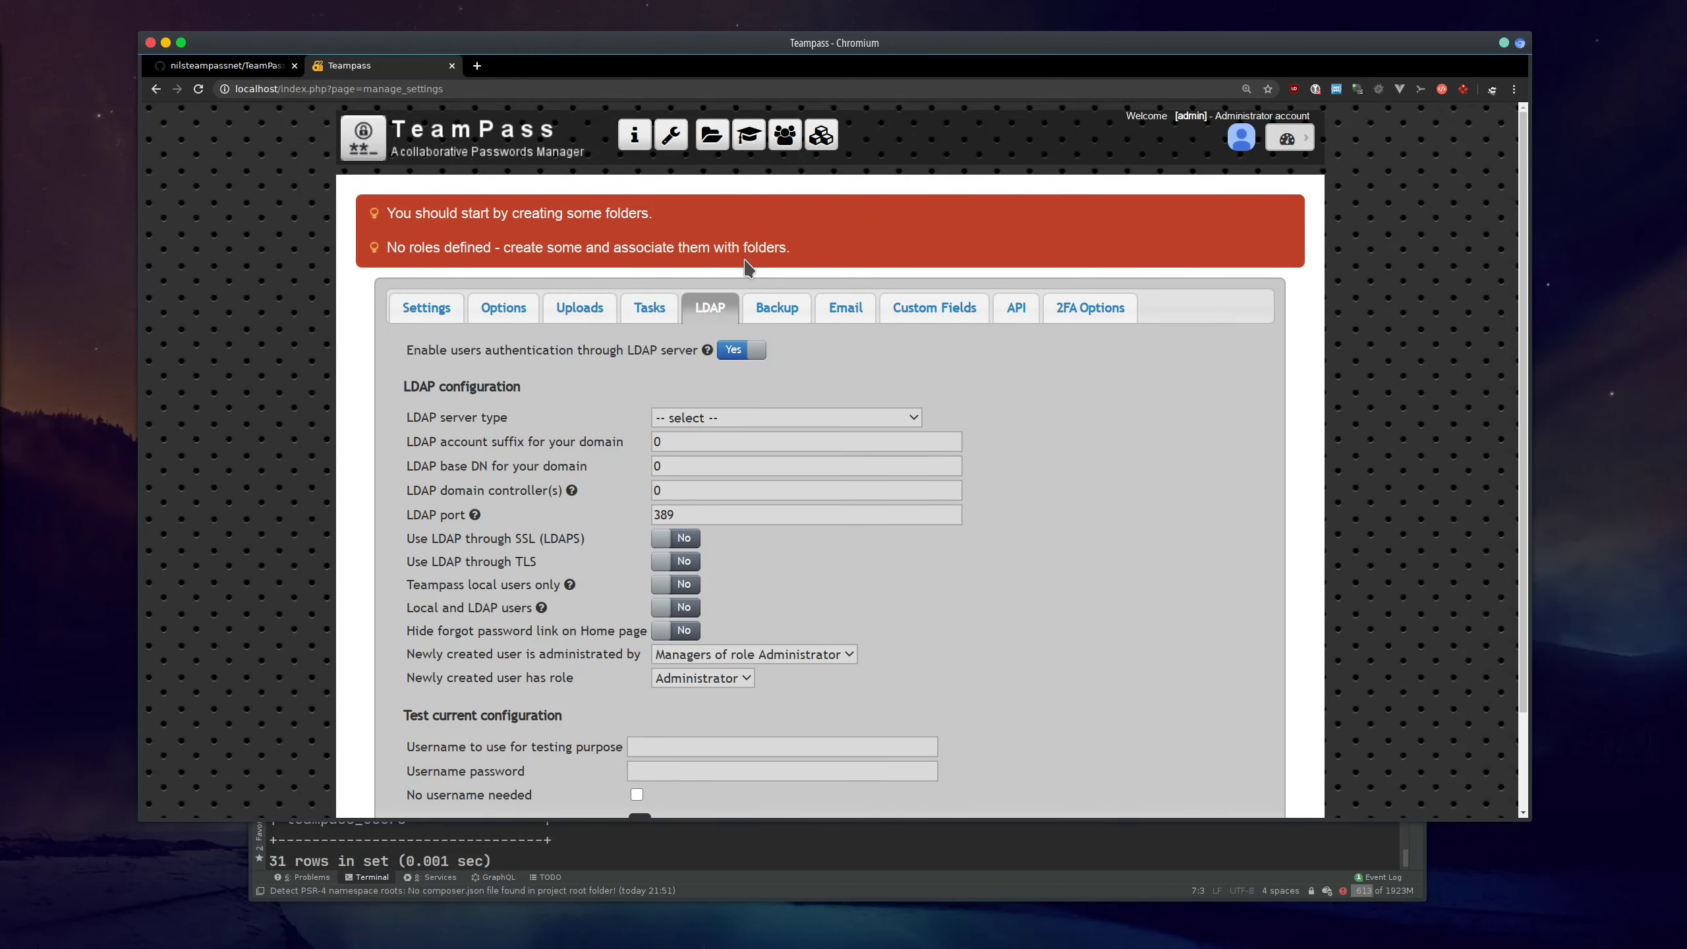
# Check the Backups, Email and Custom fields tabs, then set API access enabled to Yes.
pyautogui.click(776, 308)
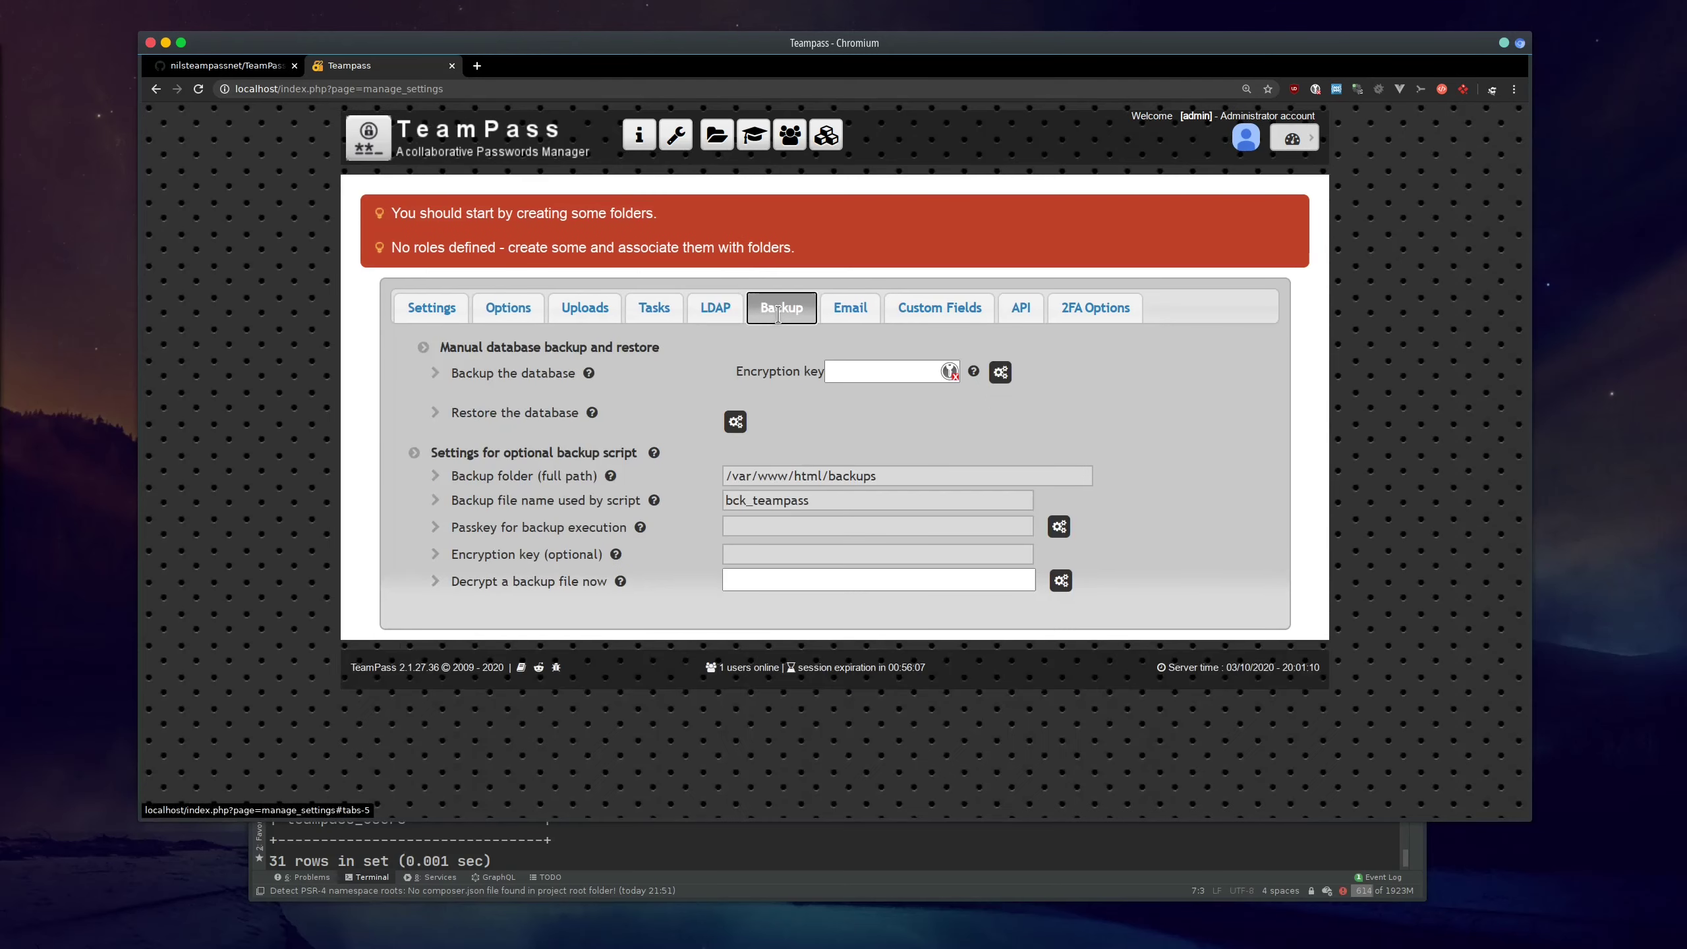
pyautogui.click(715, 309)
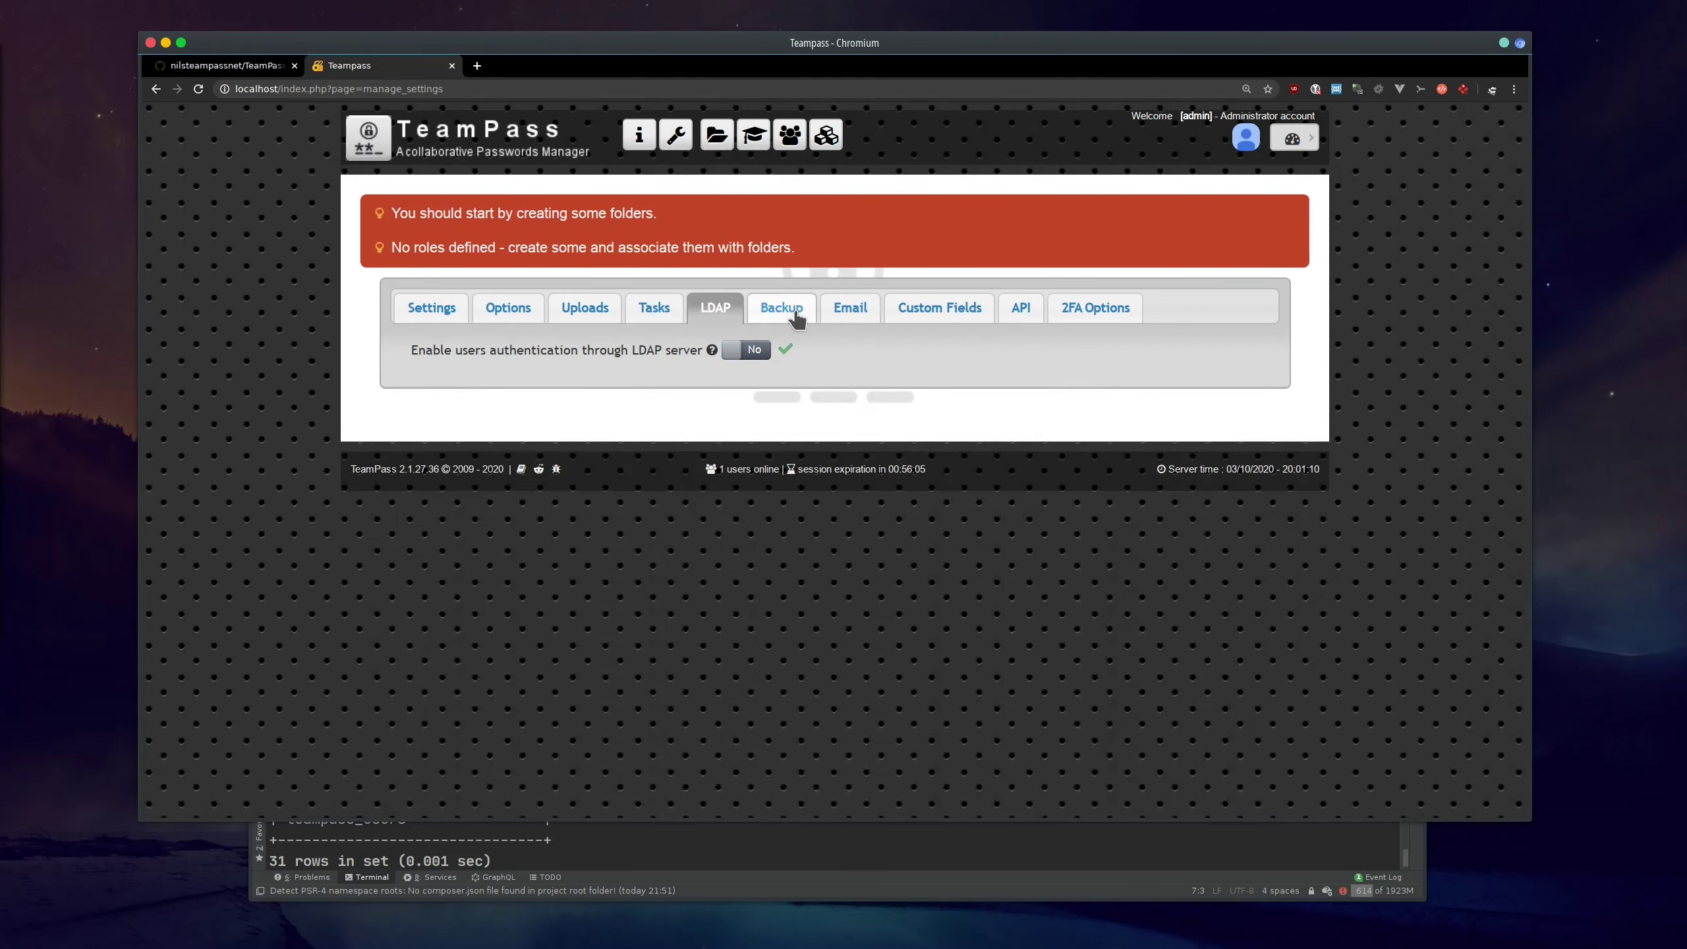
pyautogui.click(796, 308)
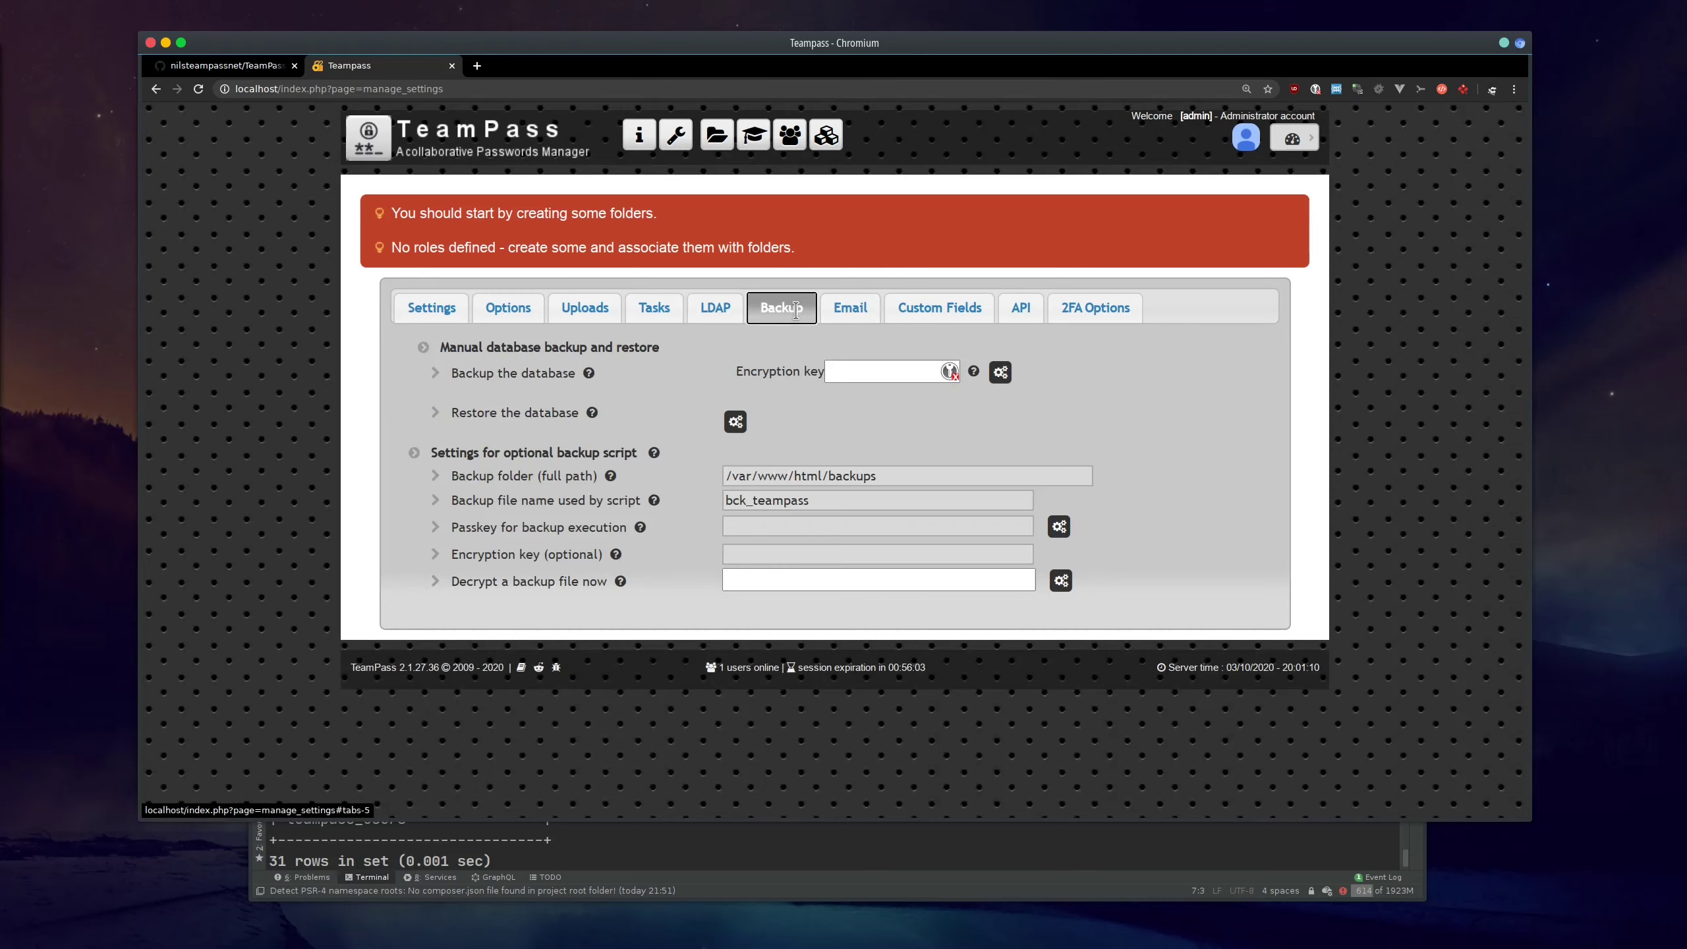
pyautogui.click(862, 306)
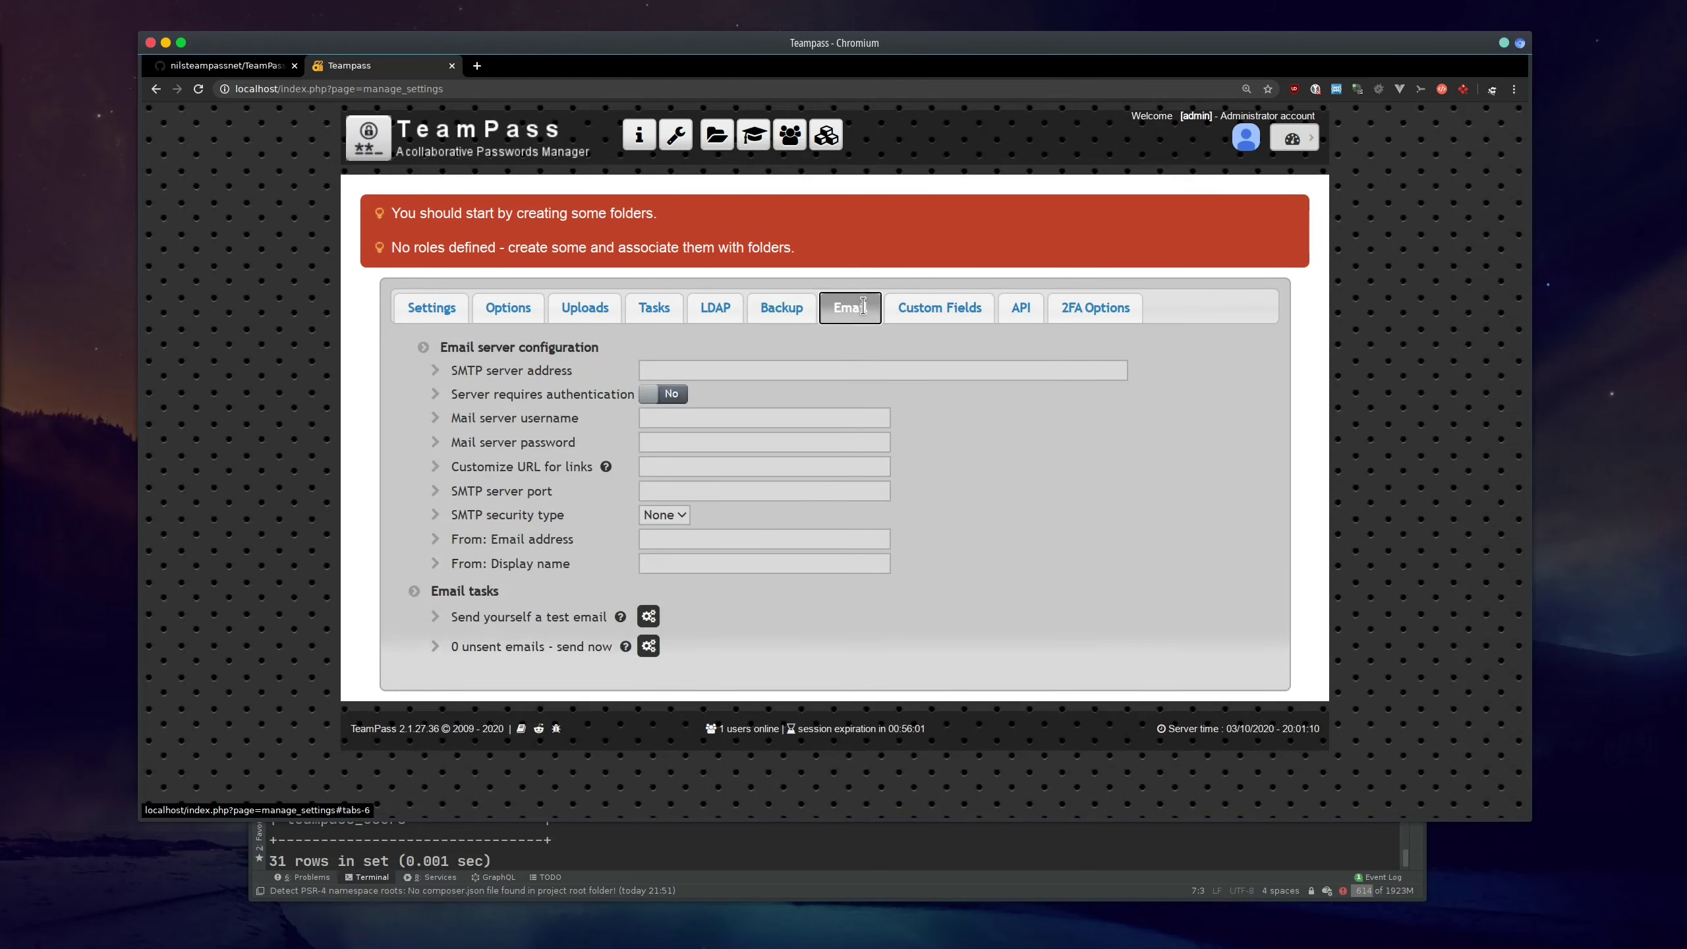
pyautogui.click(926, 316)
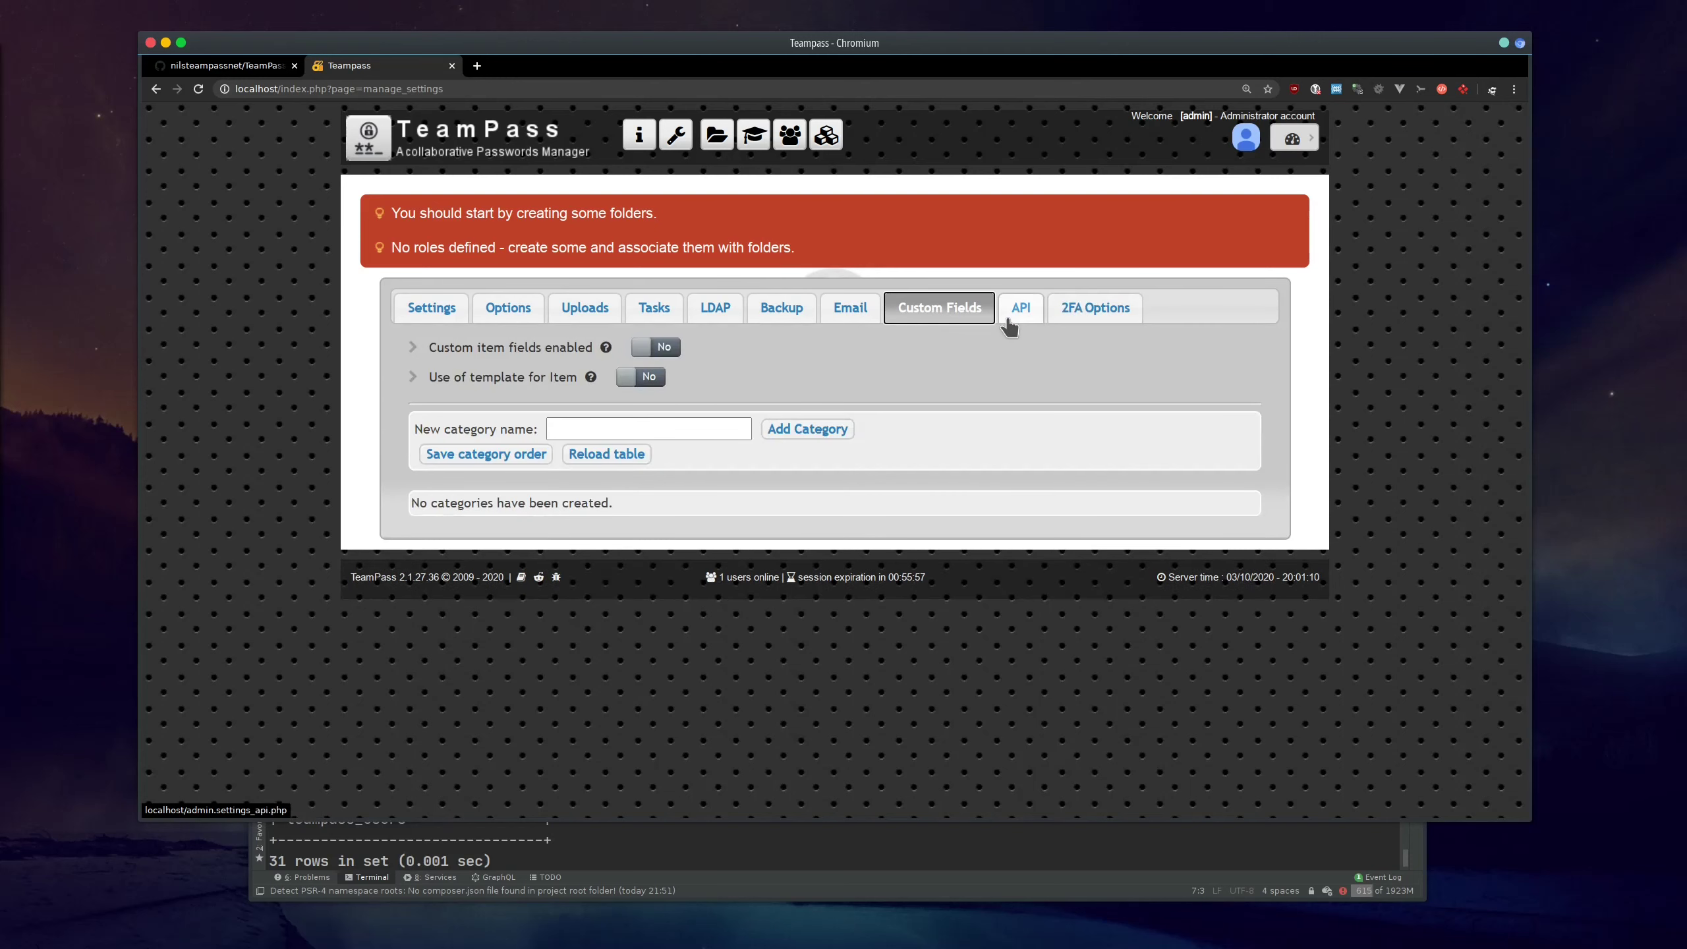
pyautogui.click(1017, 310)
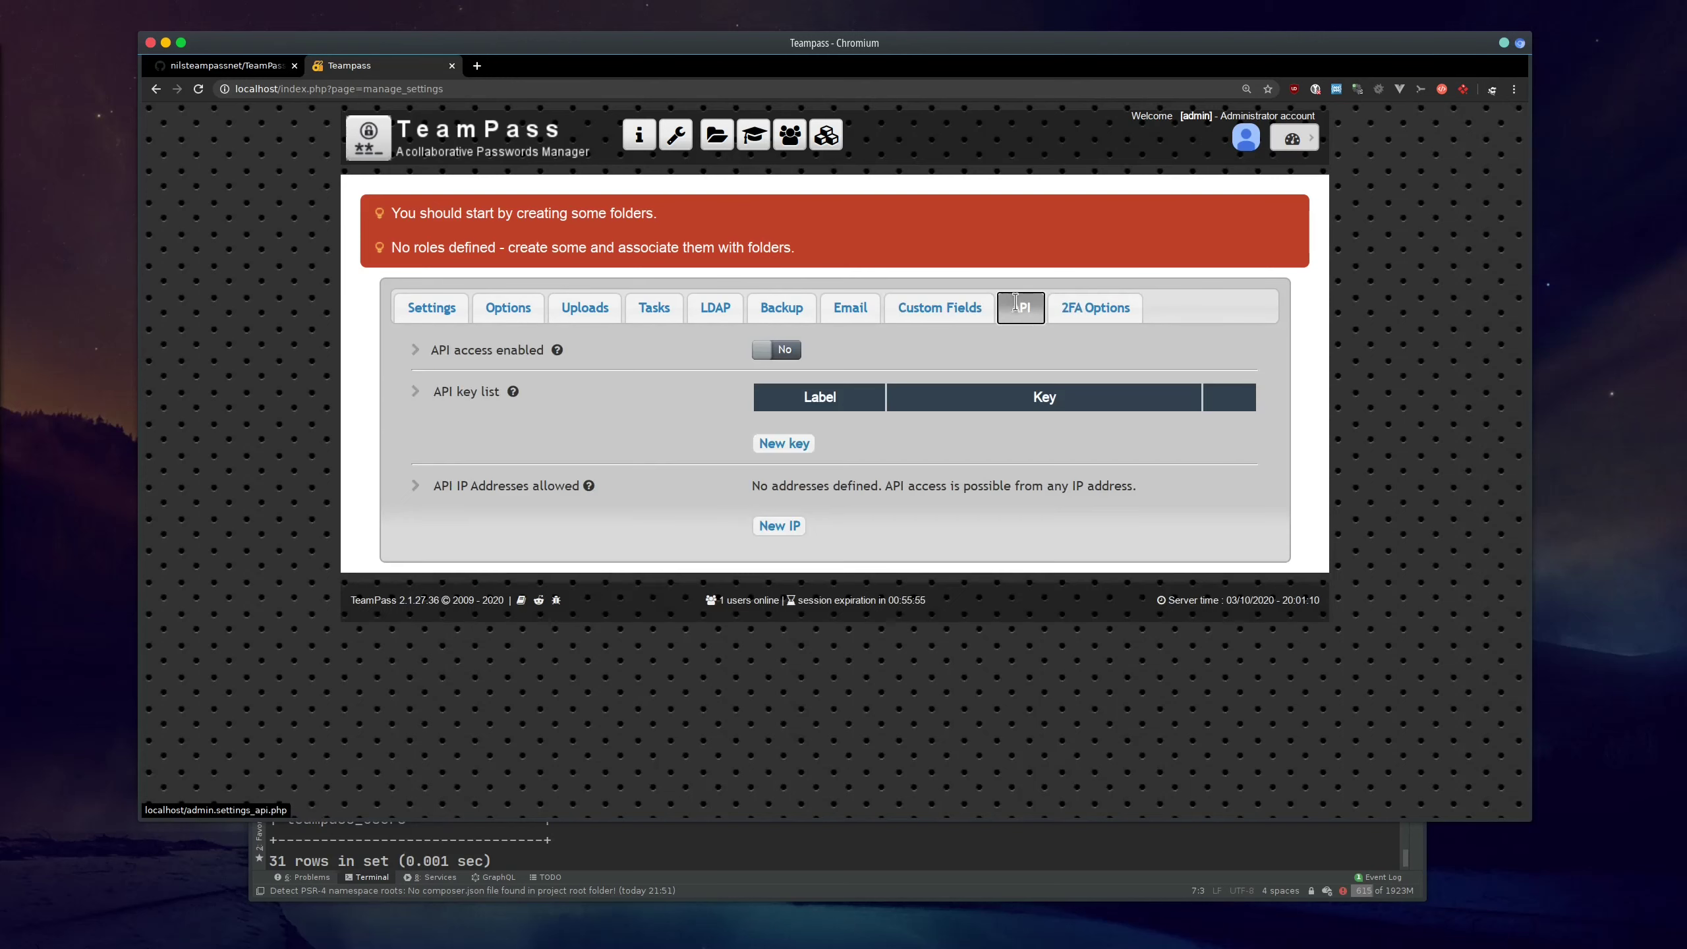
pyautogui.click(775, 349)
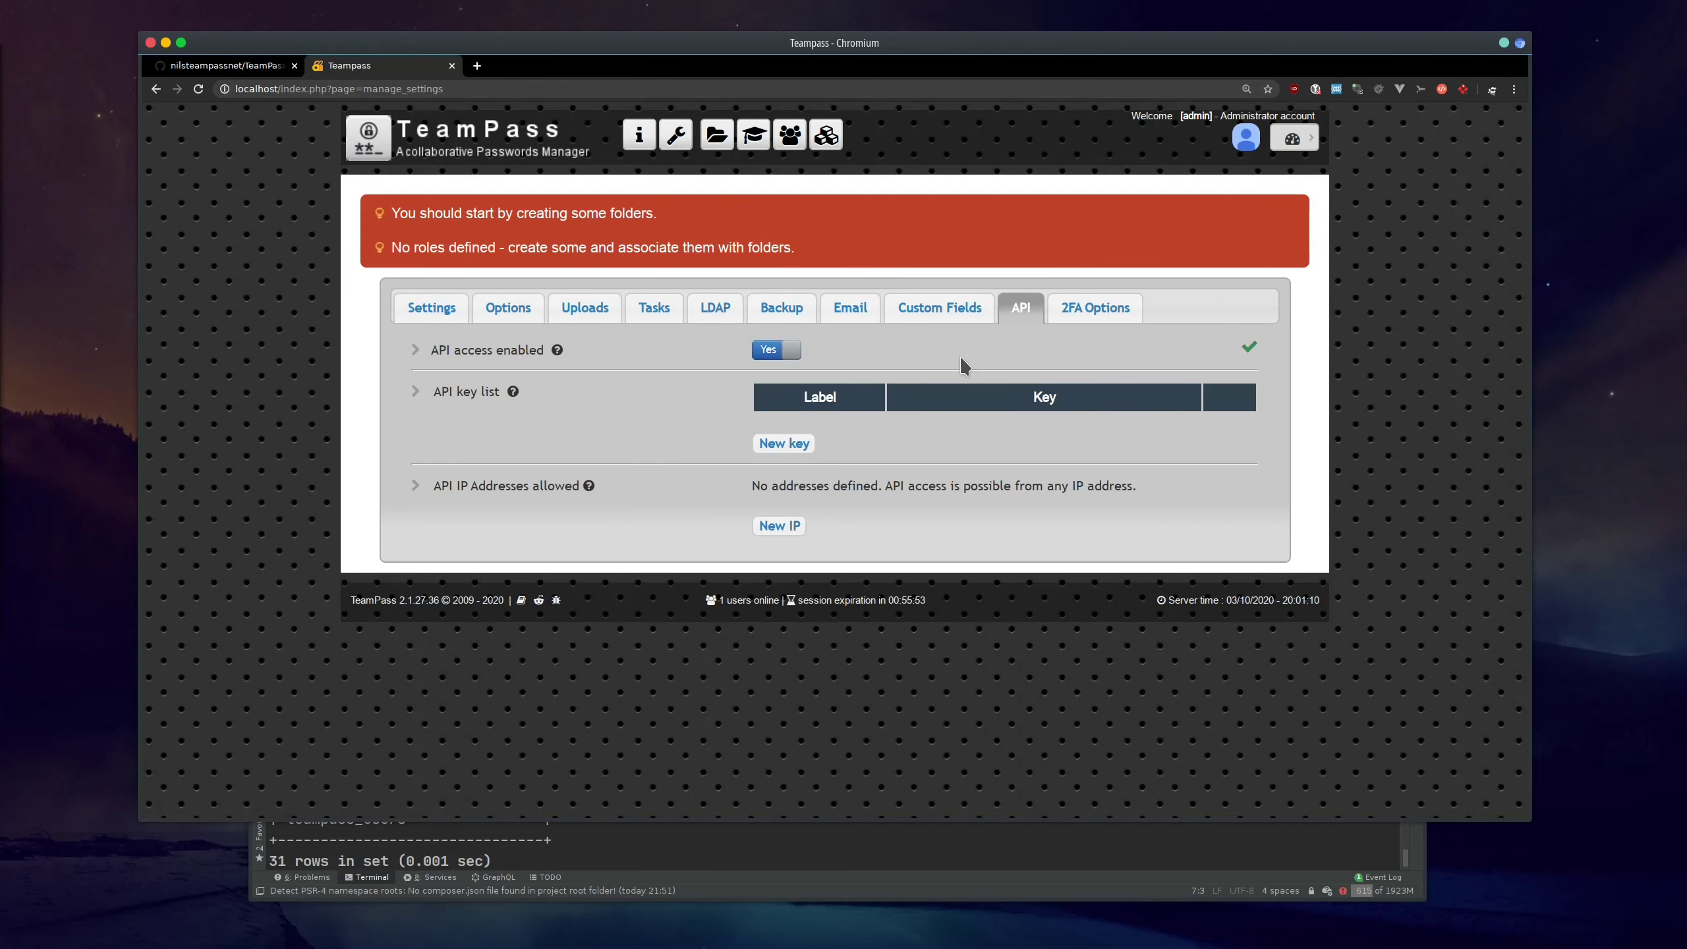
# Set 'Administrator requires 2FA' to No in the 2FA options and return to API settings.
pyautogui.click(1104, 308)
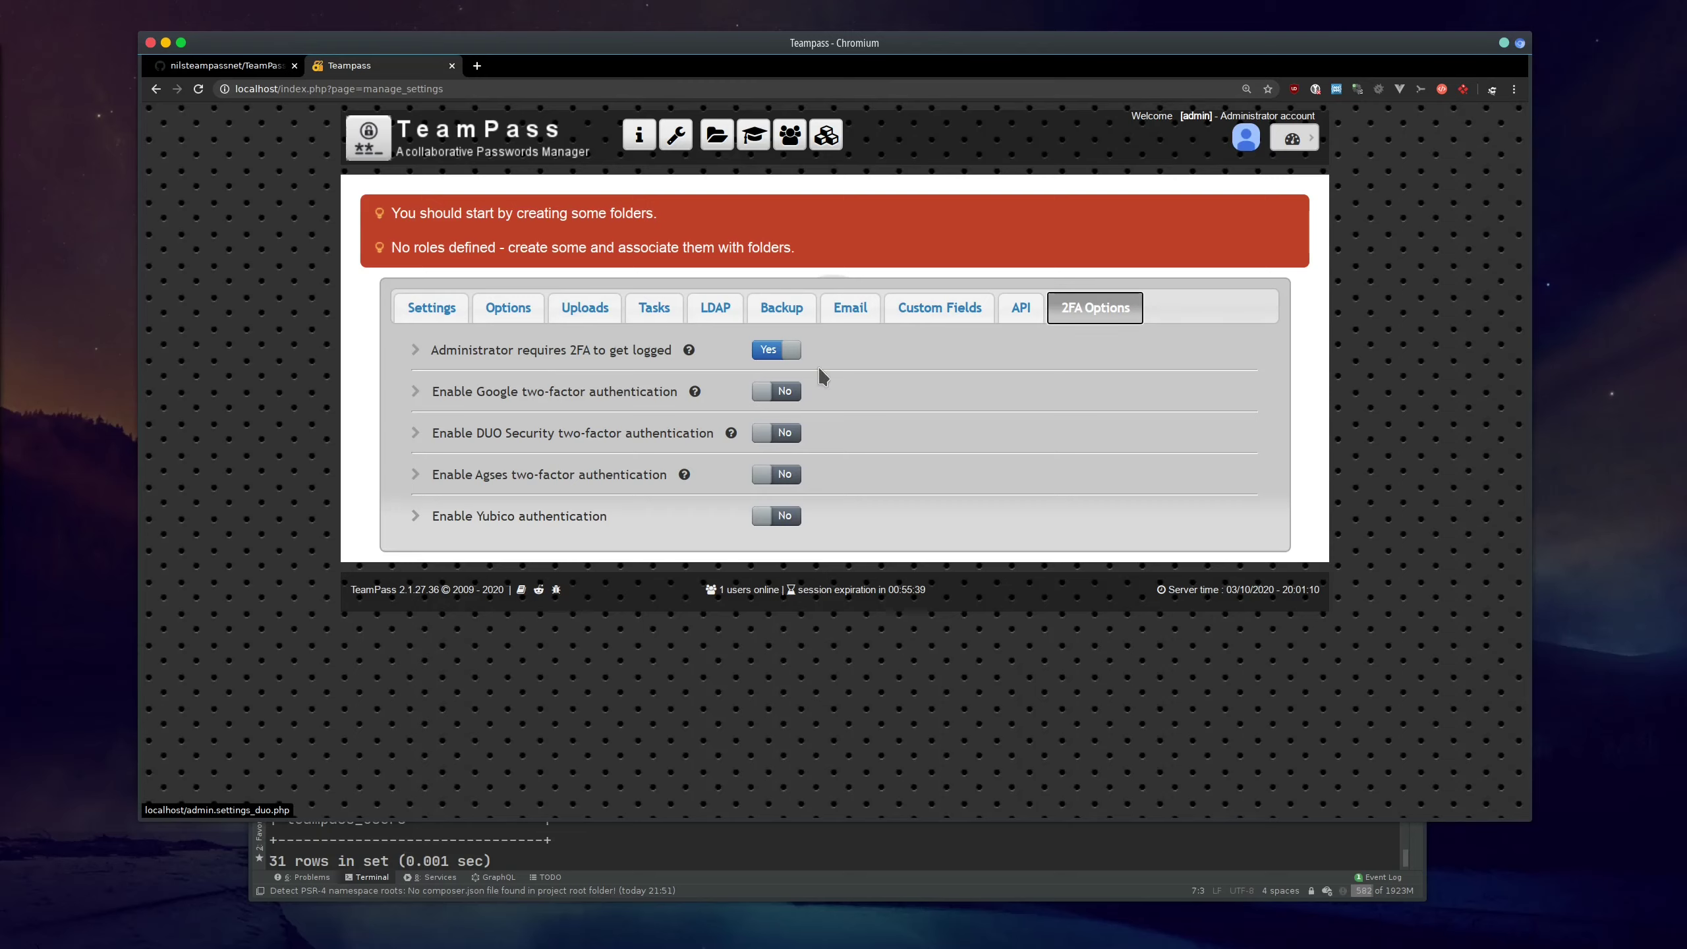
pyautogui.click(787, 350)
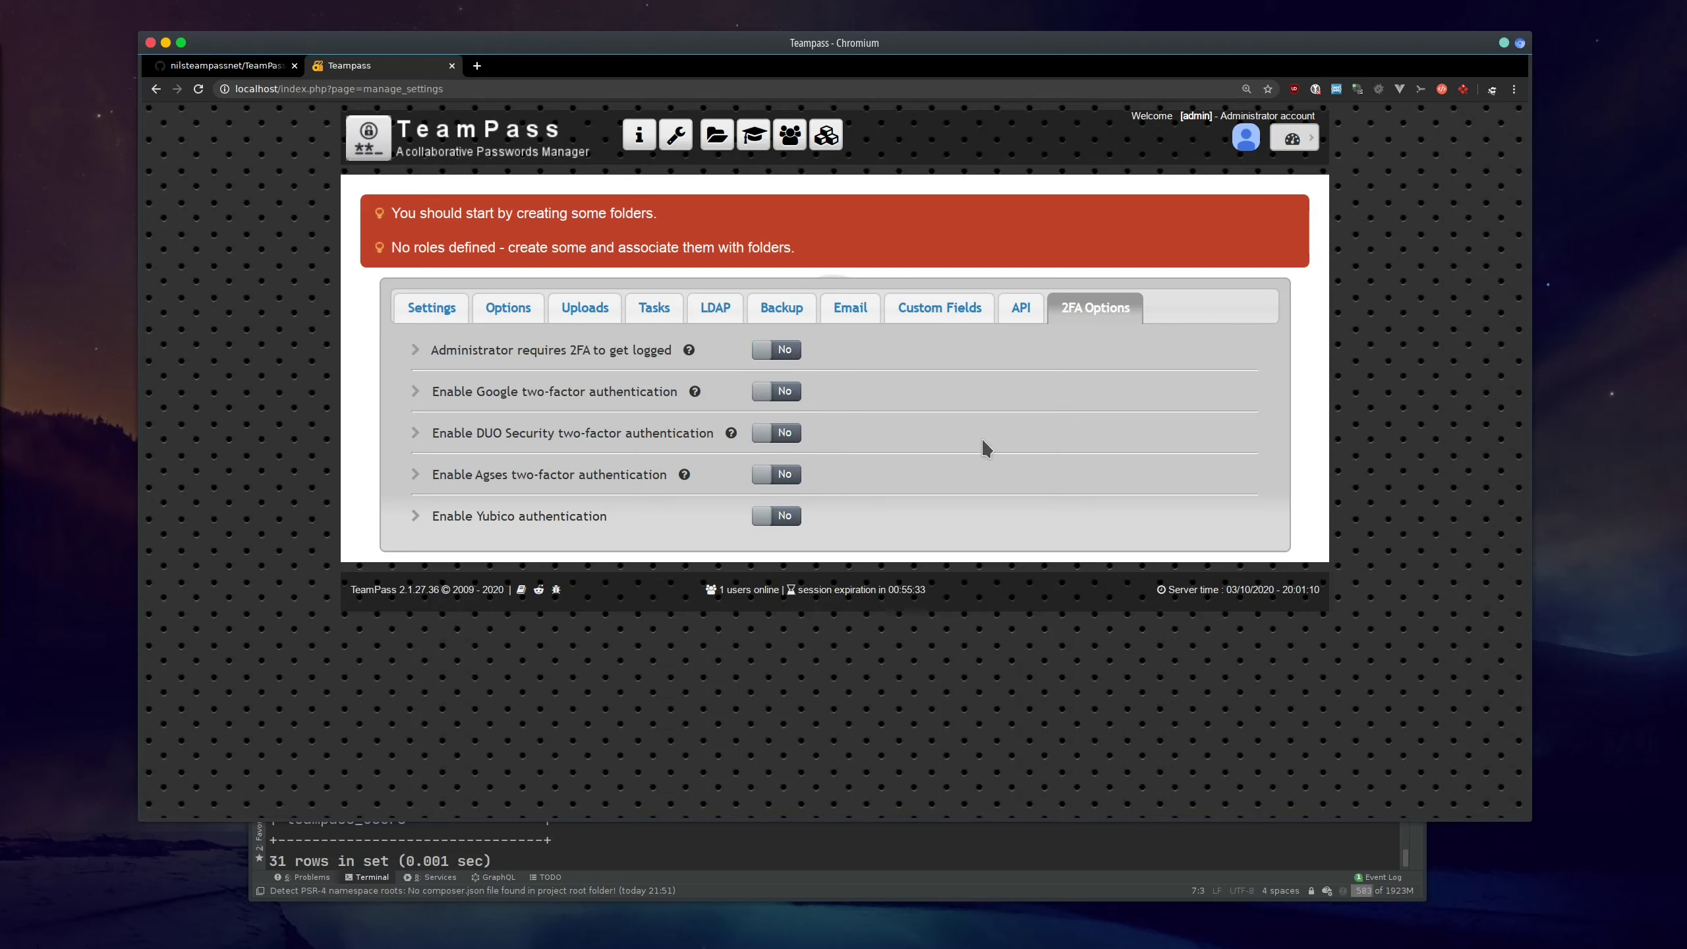
pyautogui.click(1015, 307)
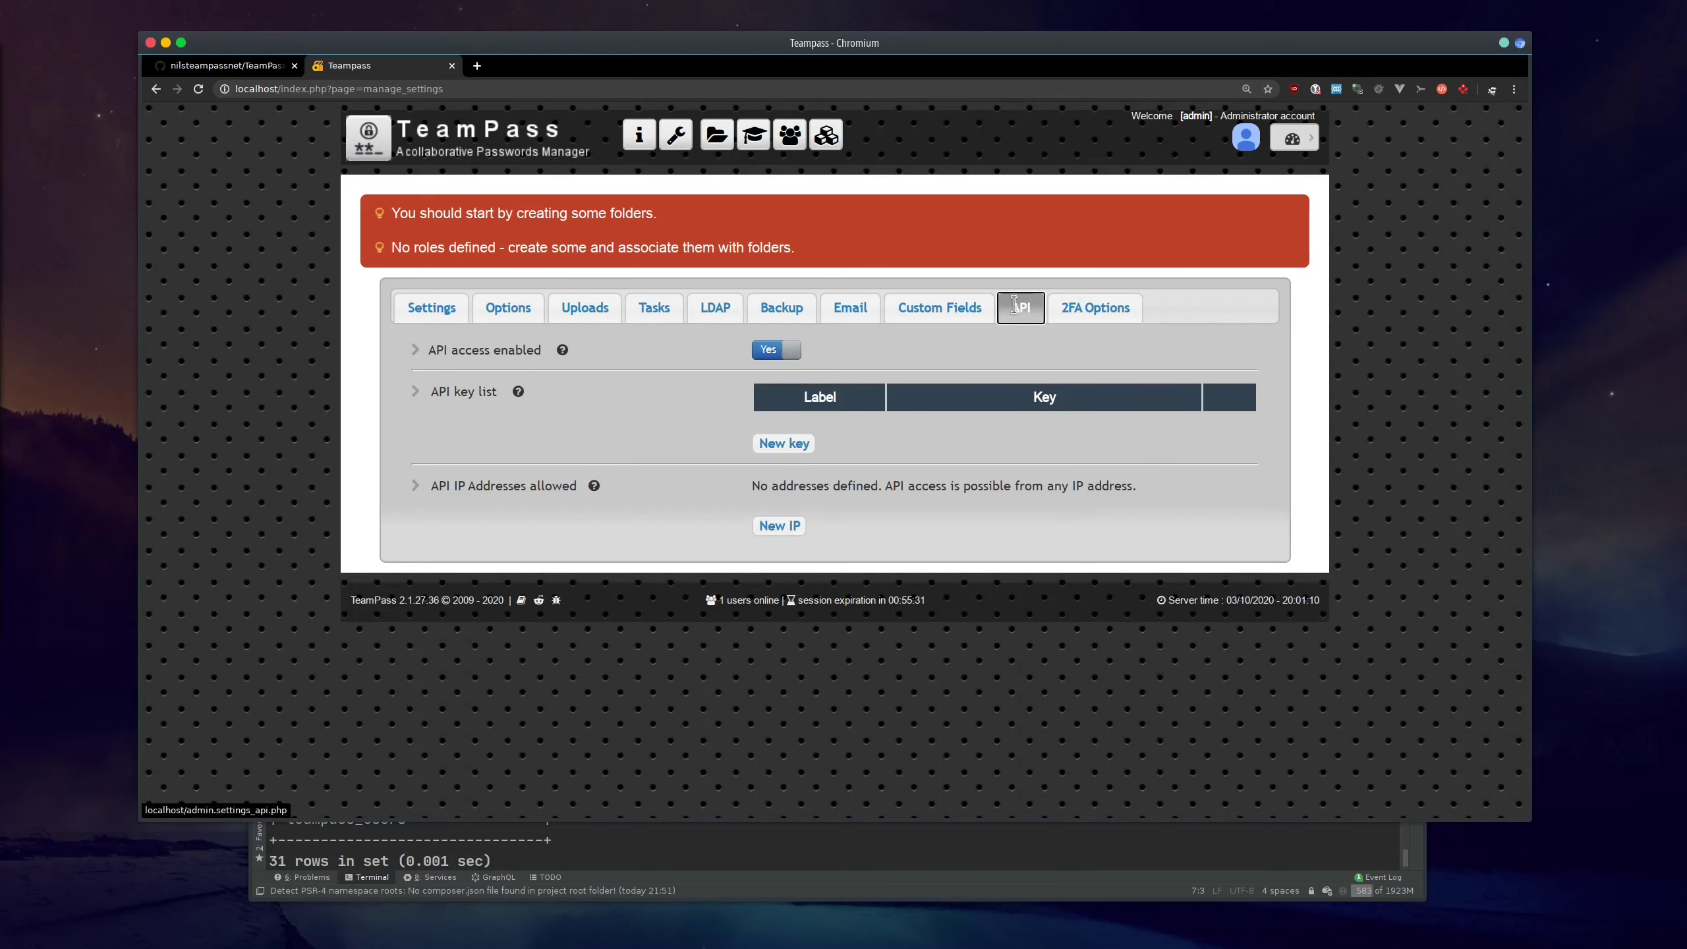
# Create a new API key labelled 'fdegsdfg'.
pyautogui.click(807, 441)
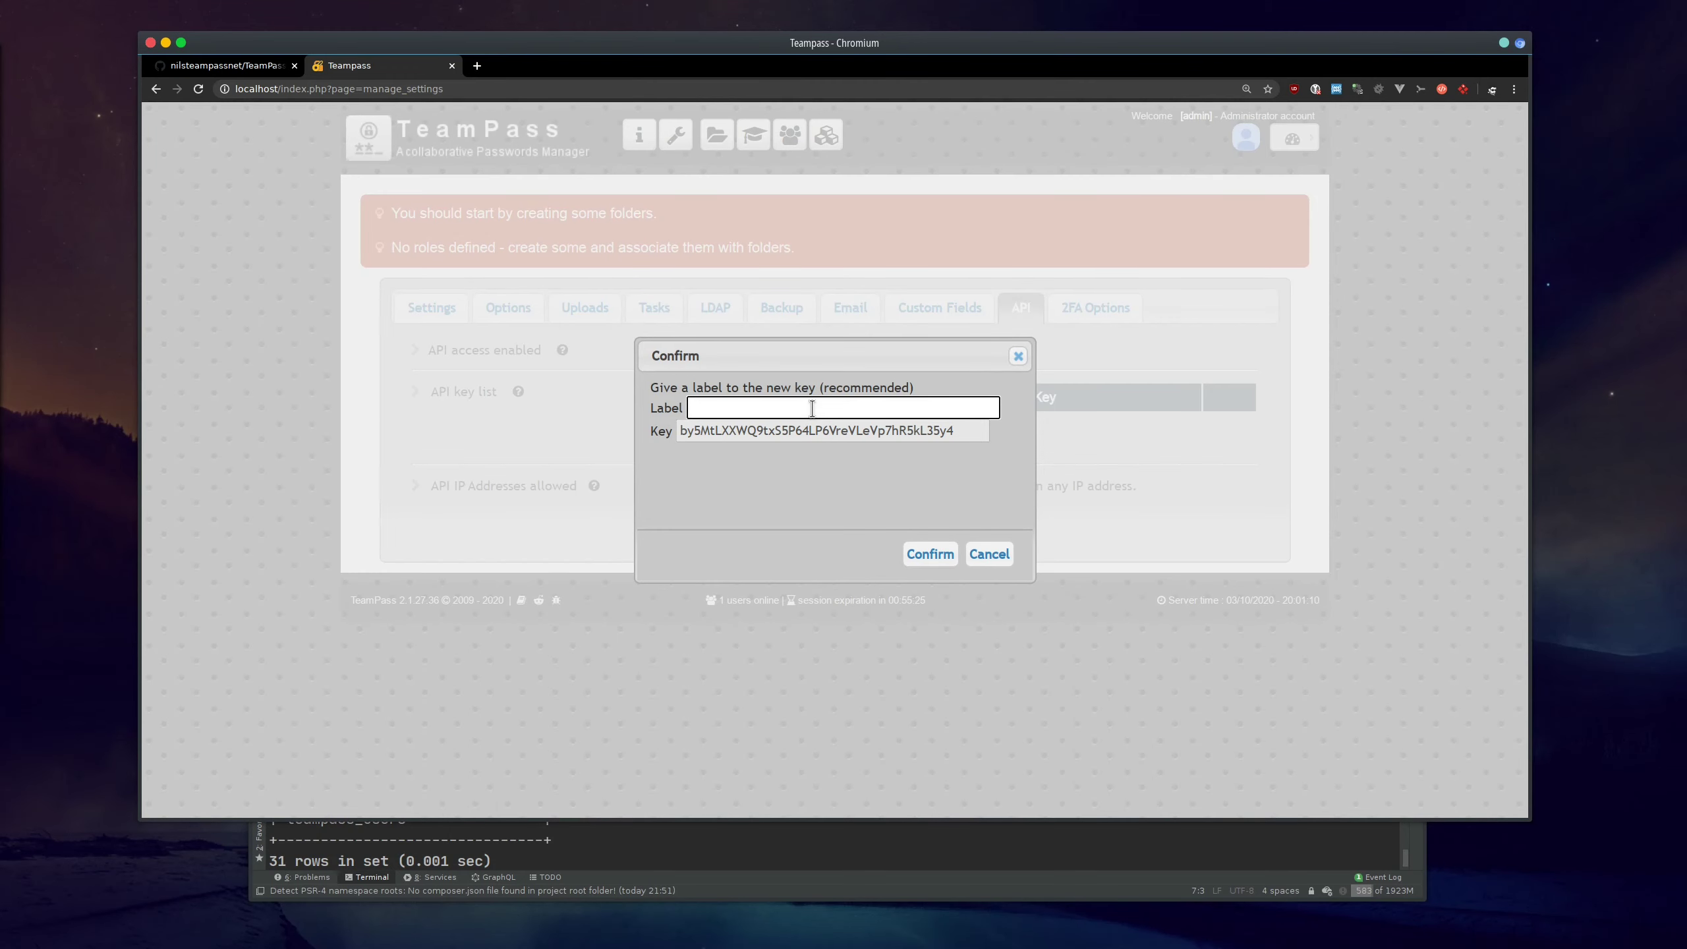
pyautogui.write('fdegsdfg')
pyautogui.click(932, 554)
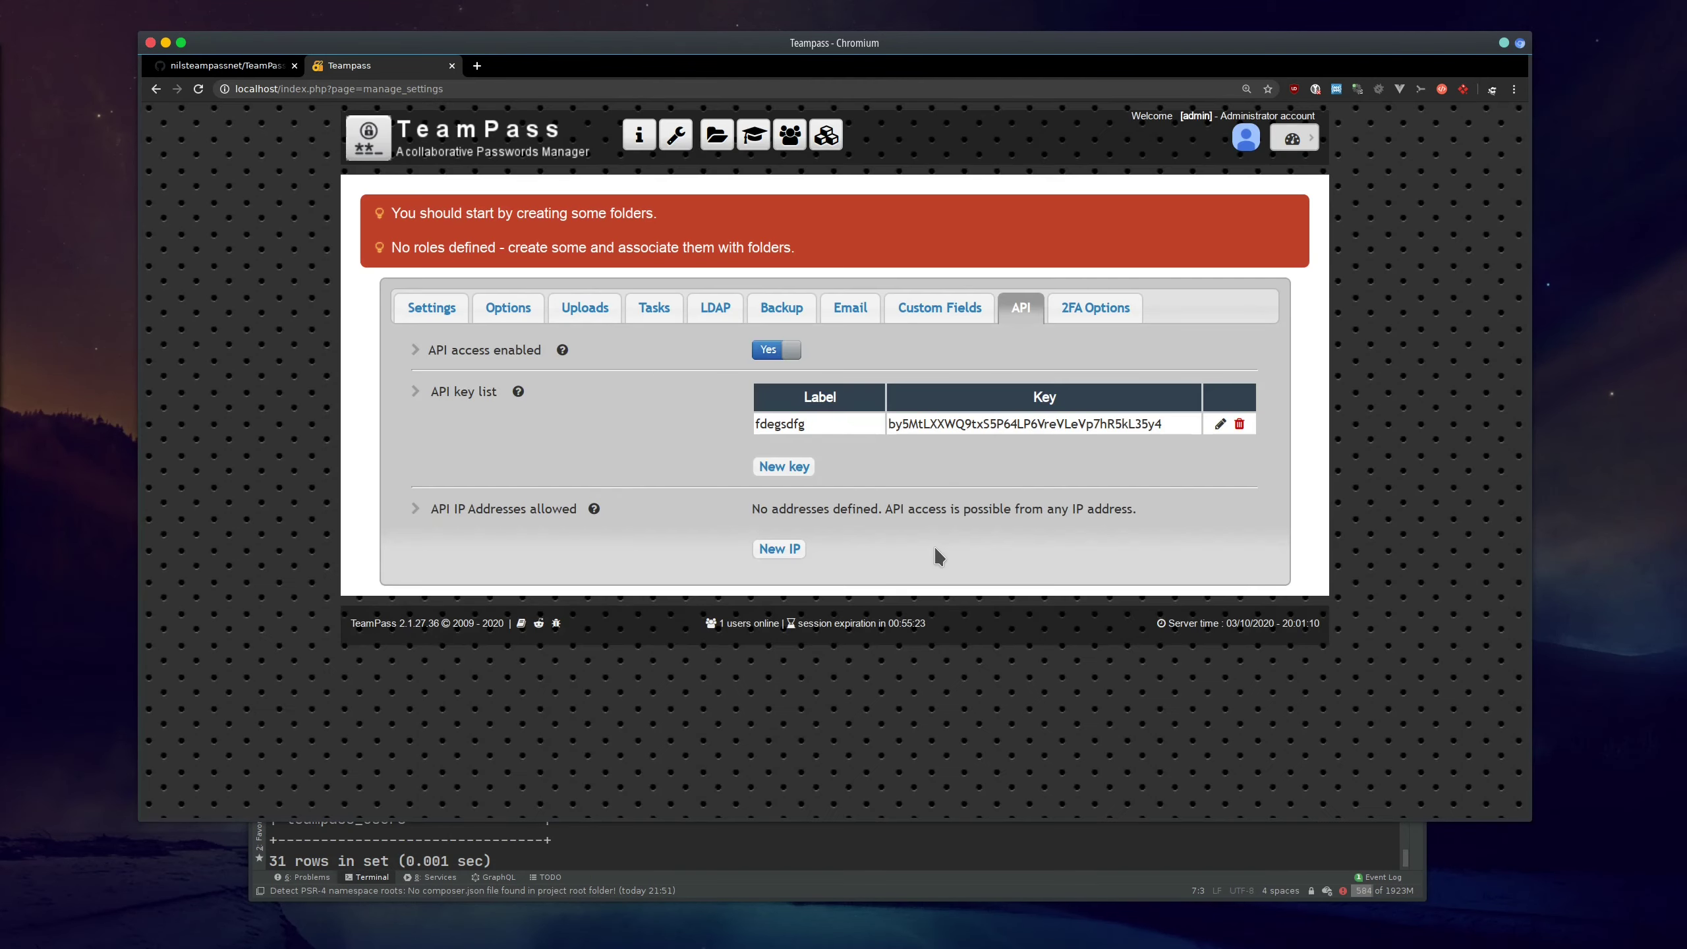
# Select the generated API key and copy it to the clipboard.
pyautogui.doubleClick(988, 425)
pyautogui.rightClick(987, 430)
pyautogui.click(1022, 442)
pyautogui.click(1000, 430)
# Begin adding folder 'top' in Manage Folders and attempt a first save.
pyautogui.click(714, 140)
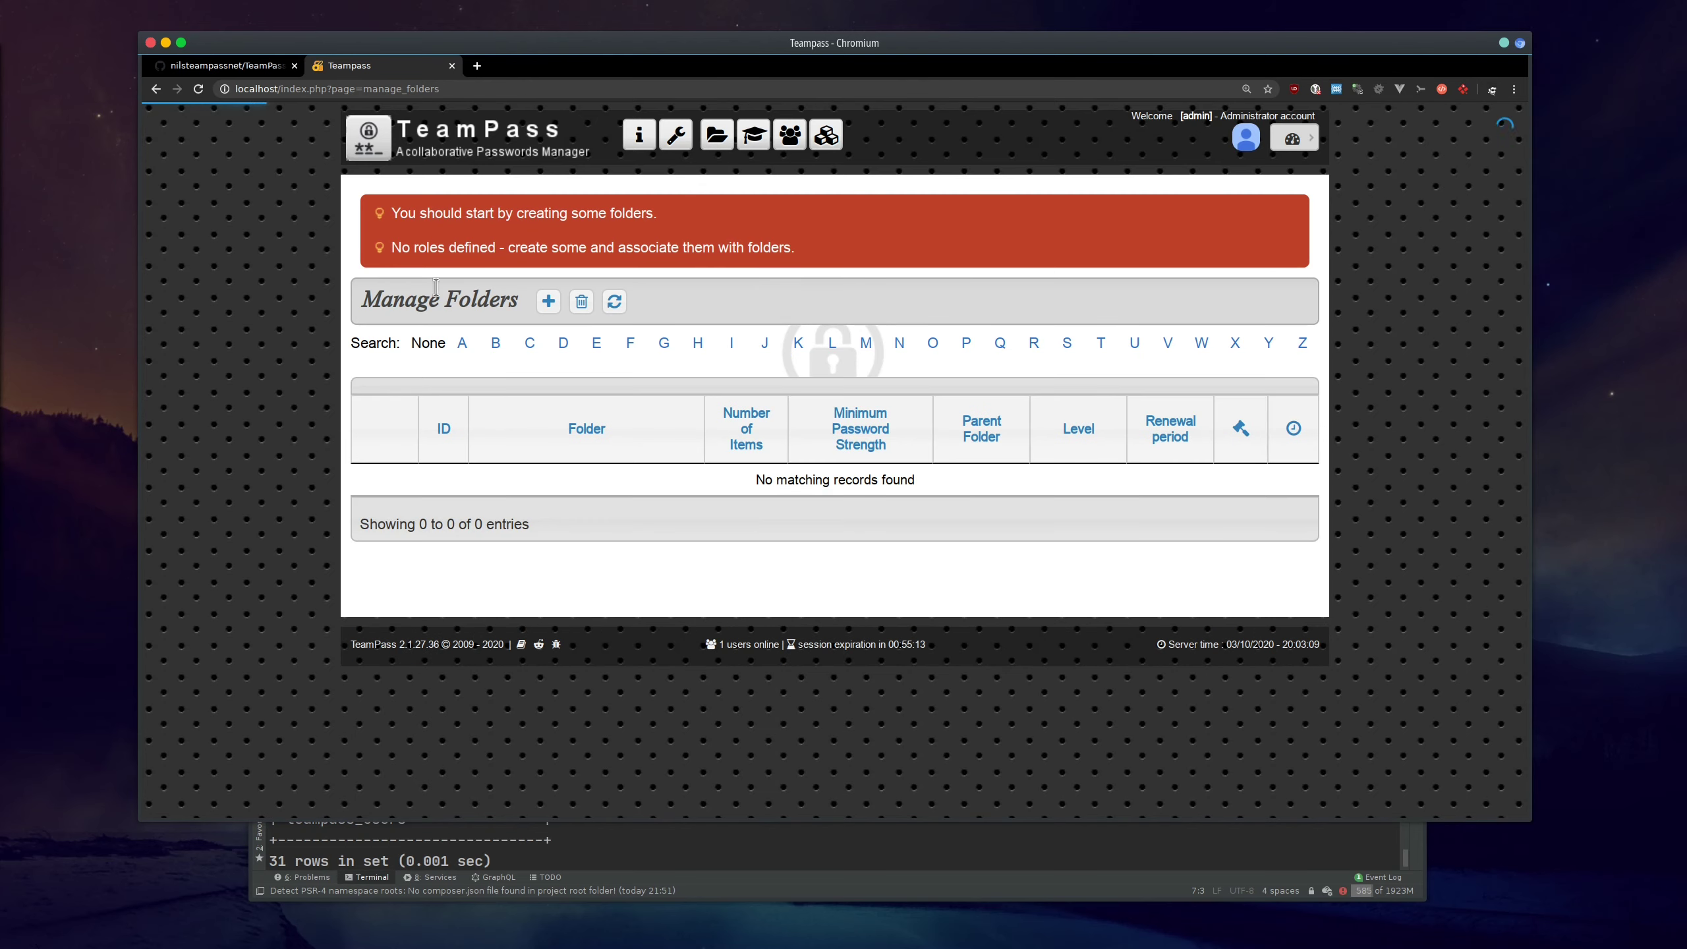
pyautogui.click(548, 301)
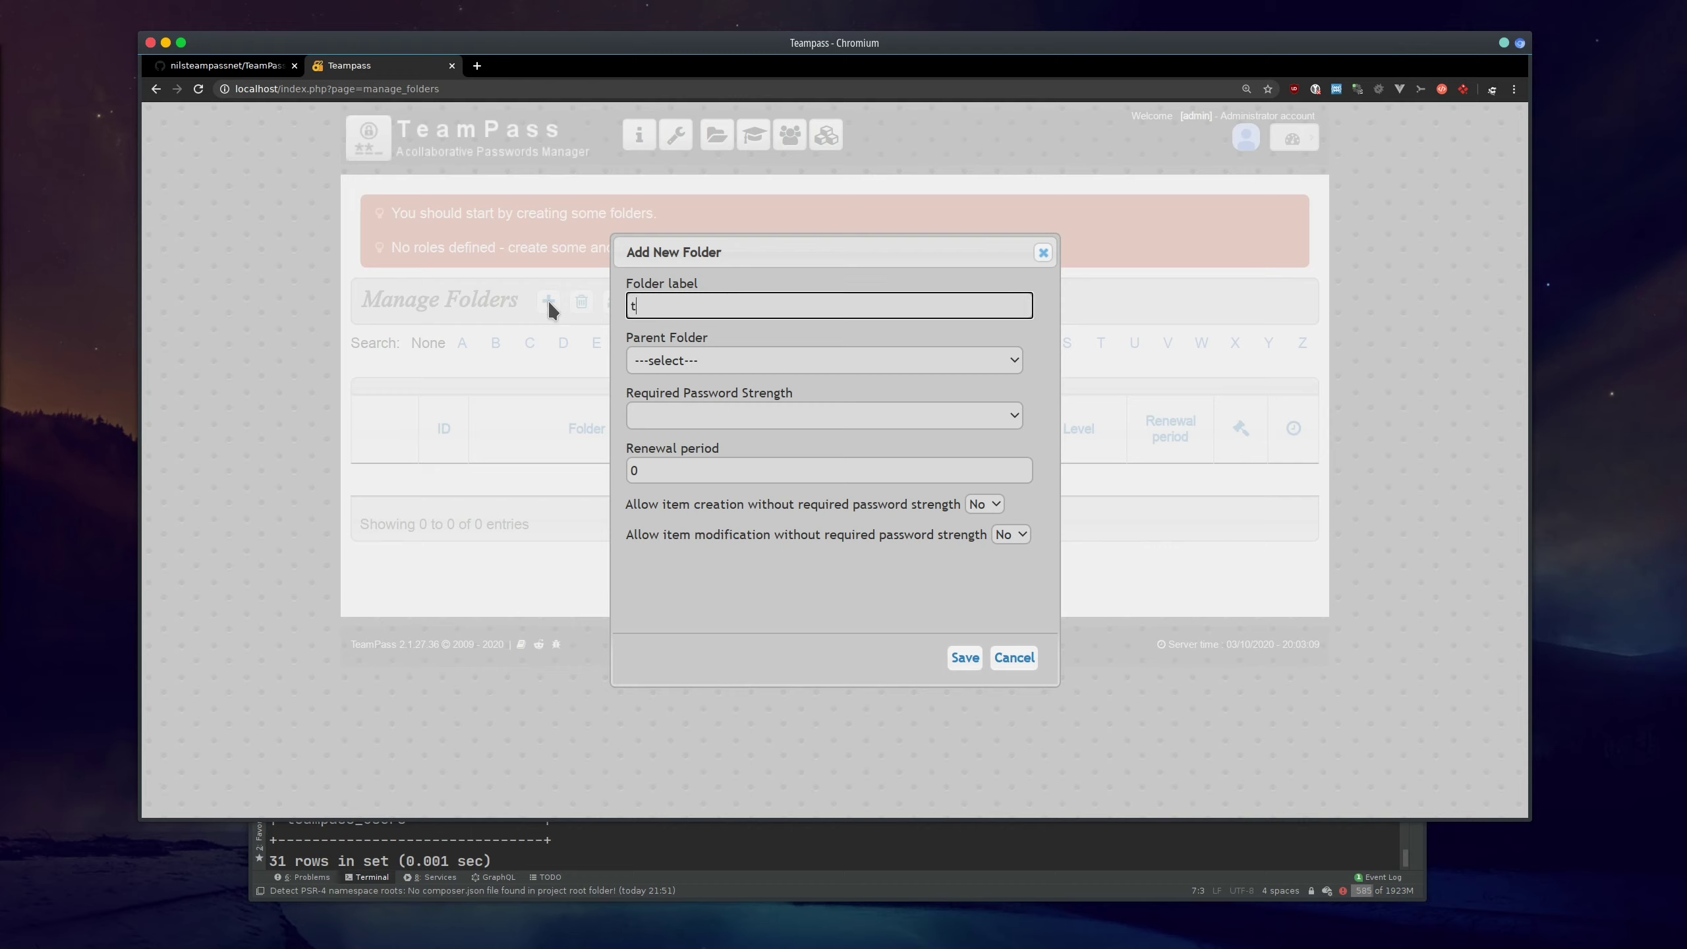
pyautogui.click(814, 360)
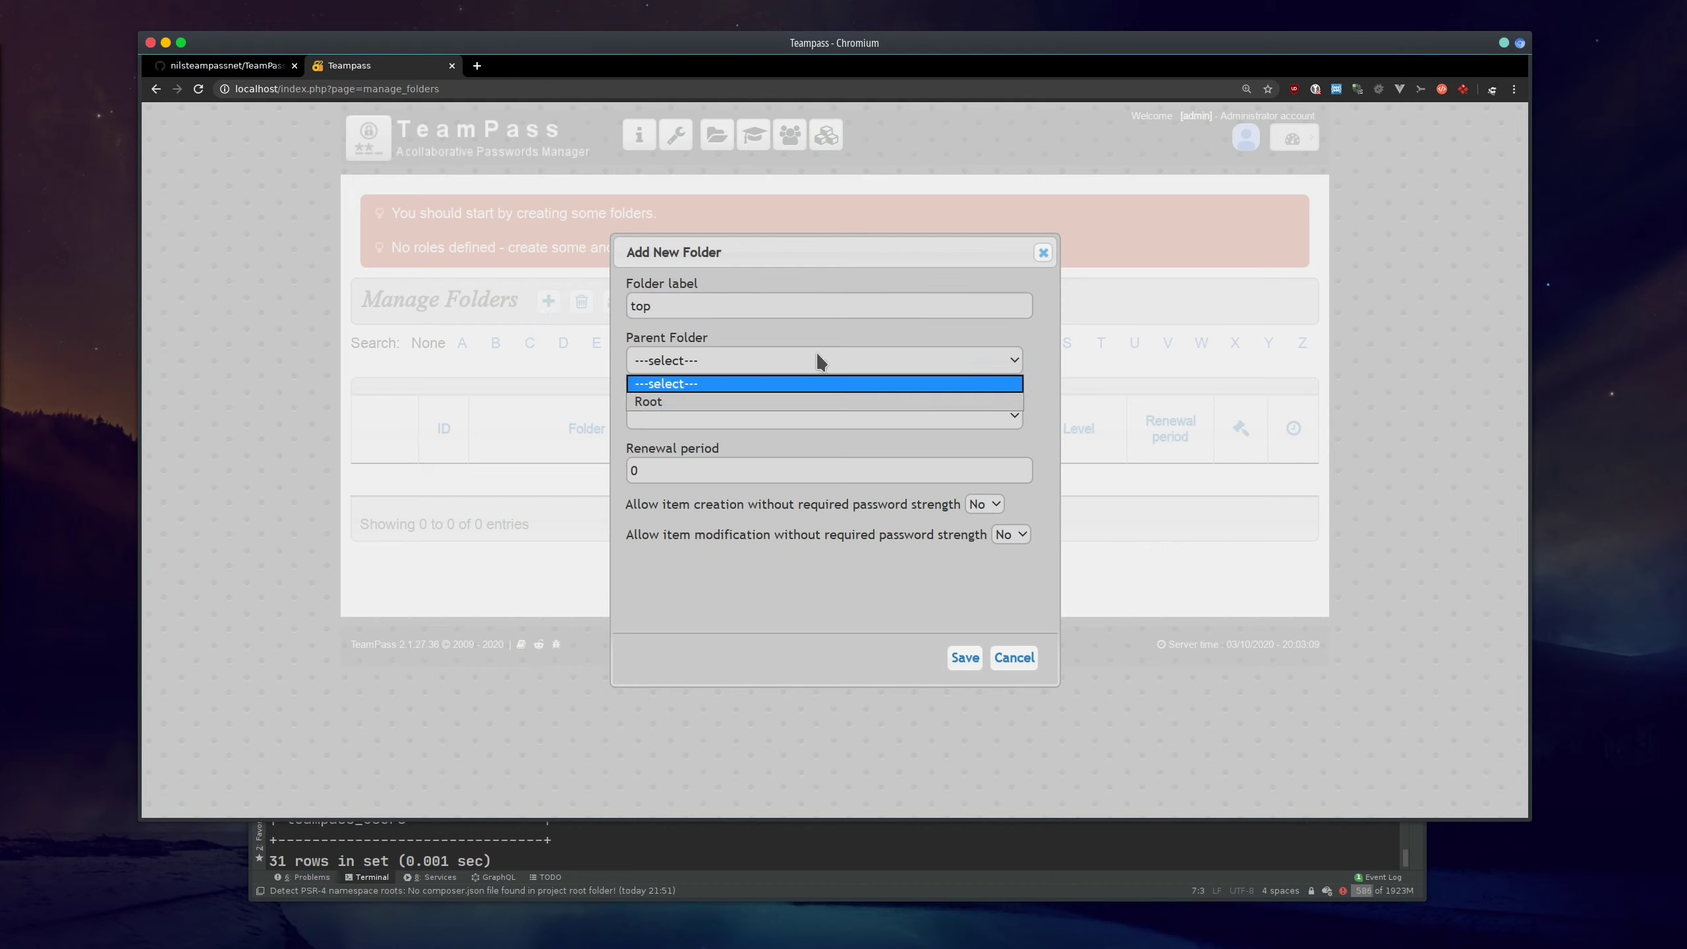
pyautogui.click(816, 375)
pyautogui.click(796, 418)
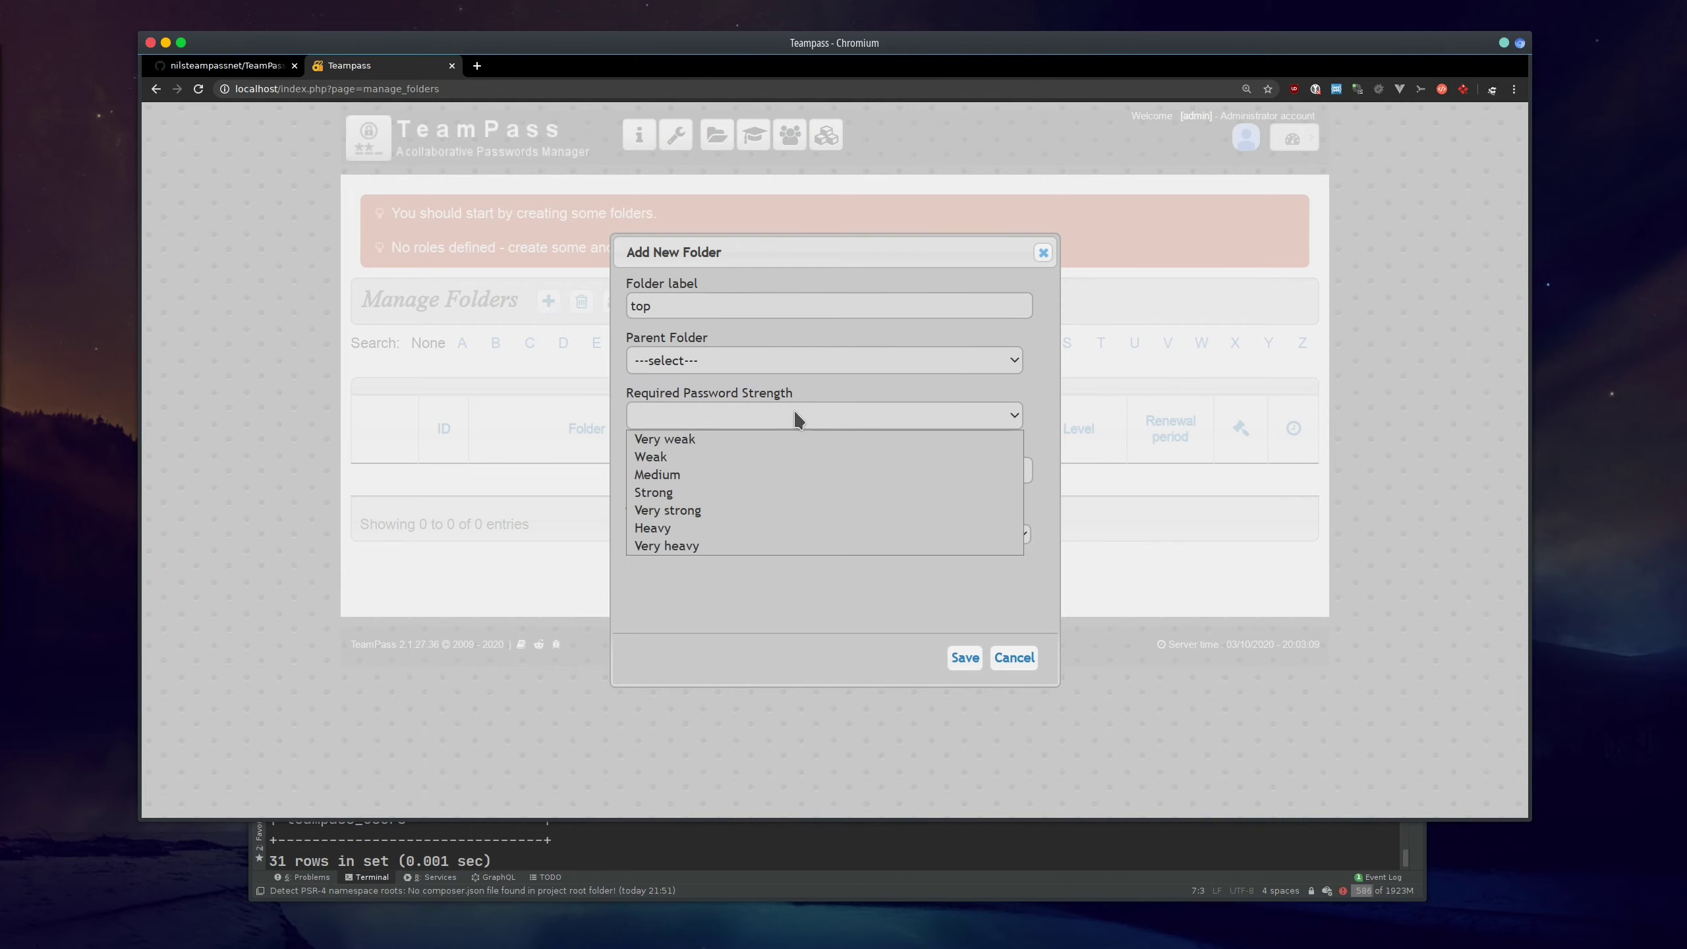
pyautogui.click(796, 415)
pyautogui.click(846, 417)
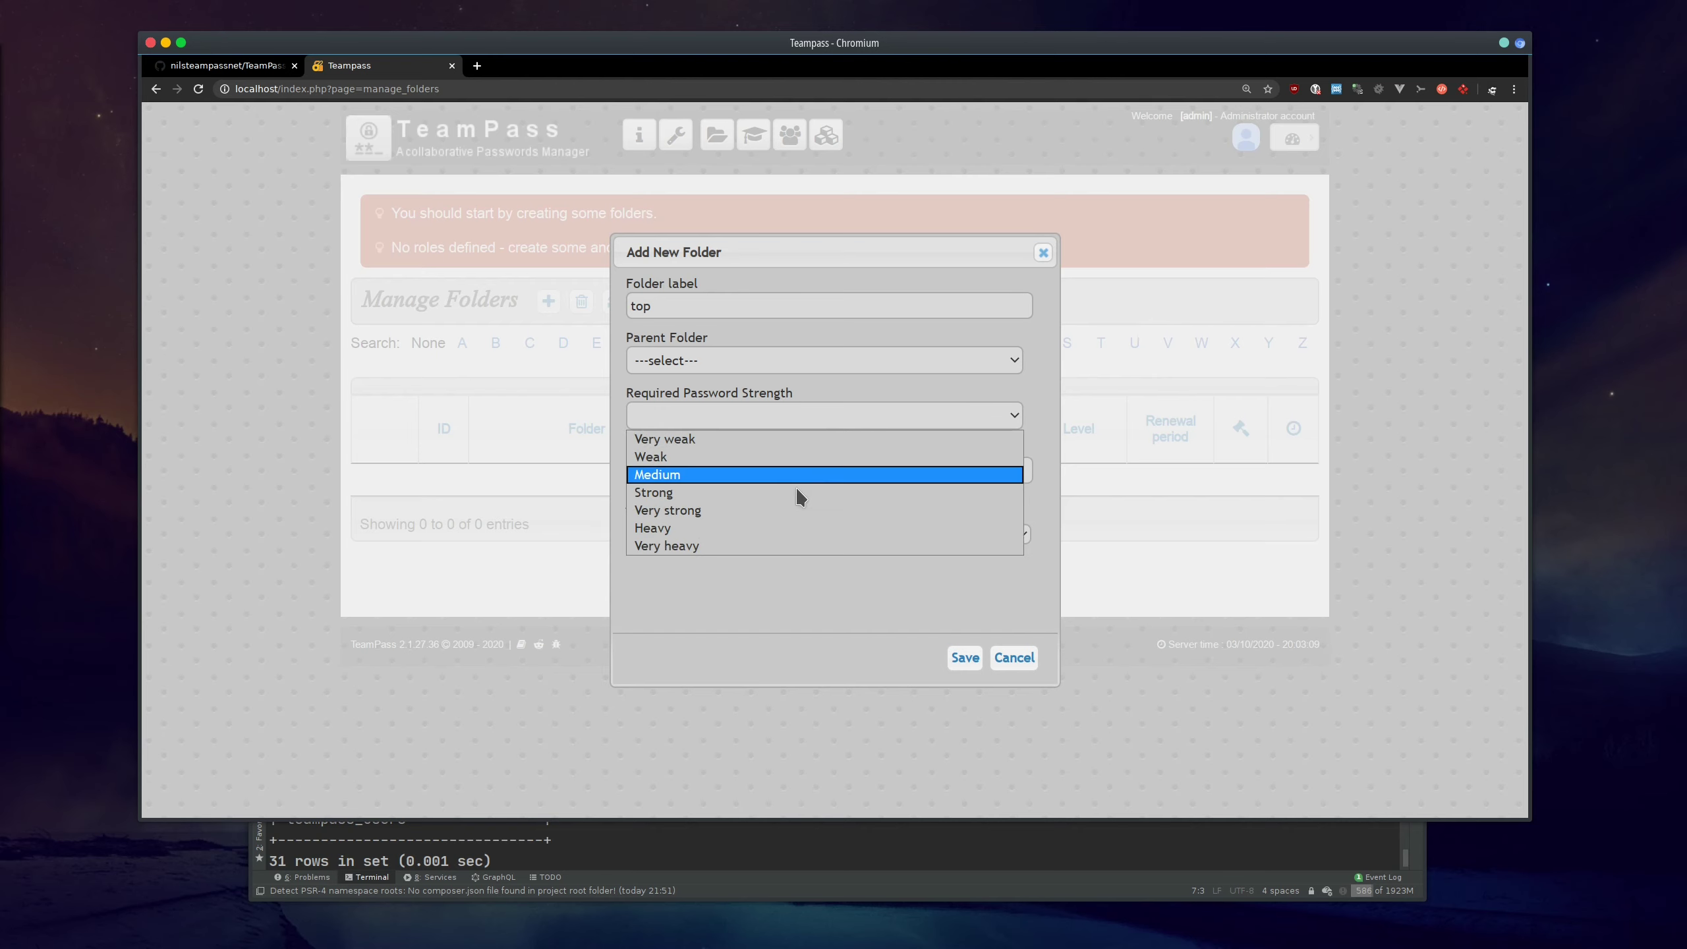
pyautogui.click(1026, 416)
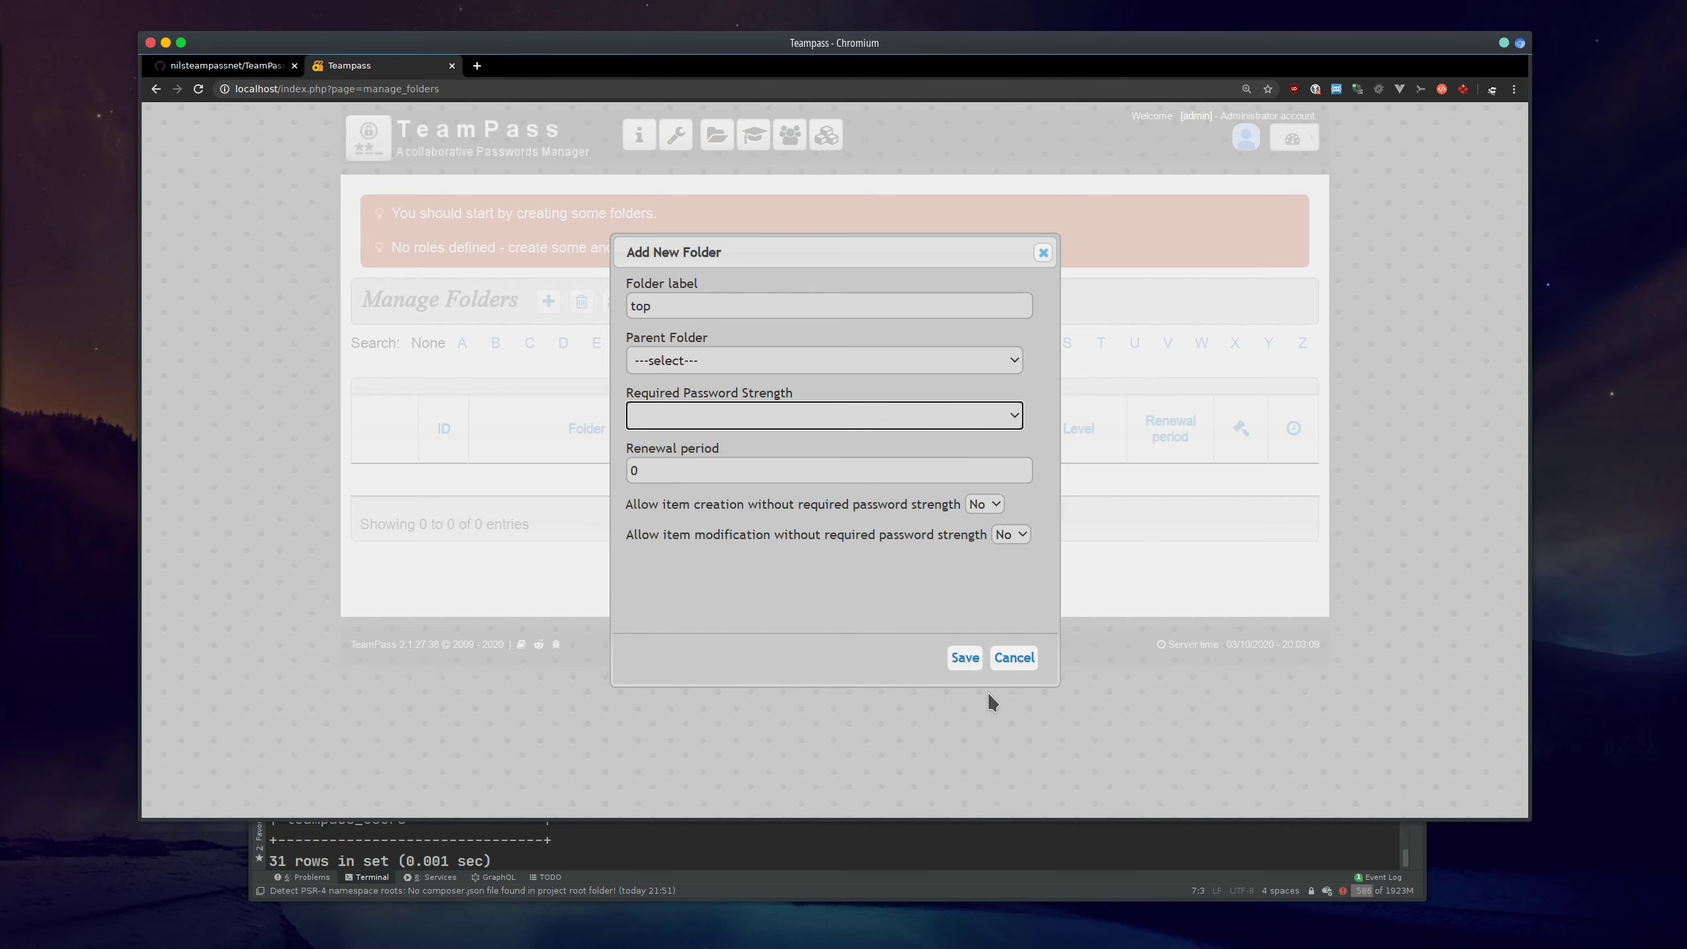
pyautogui.click(963, 658)
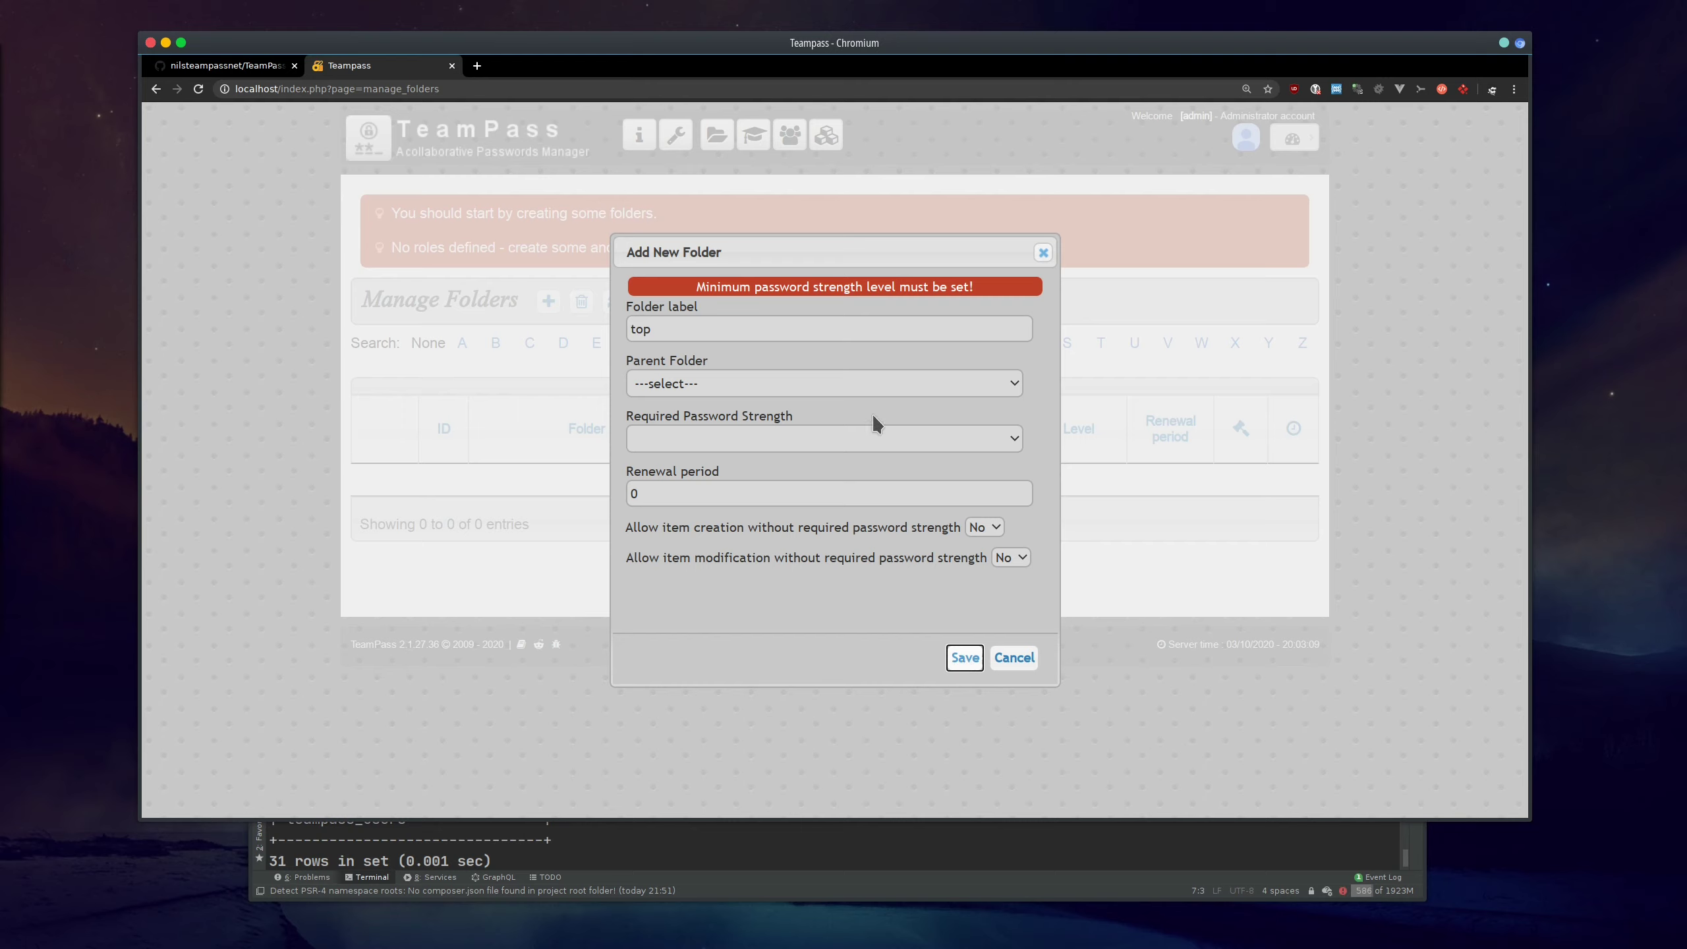
# Place folder 'top' under Root with Very weak required password strength and save it.
pyautogui.click(774, 385)
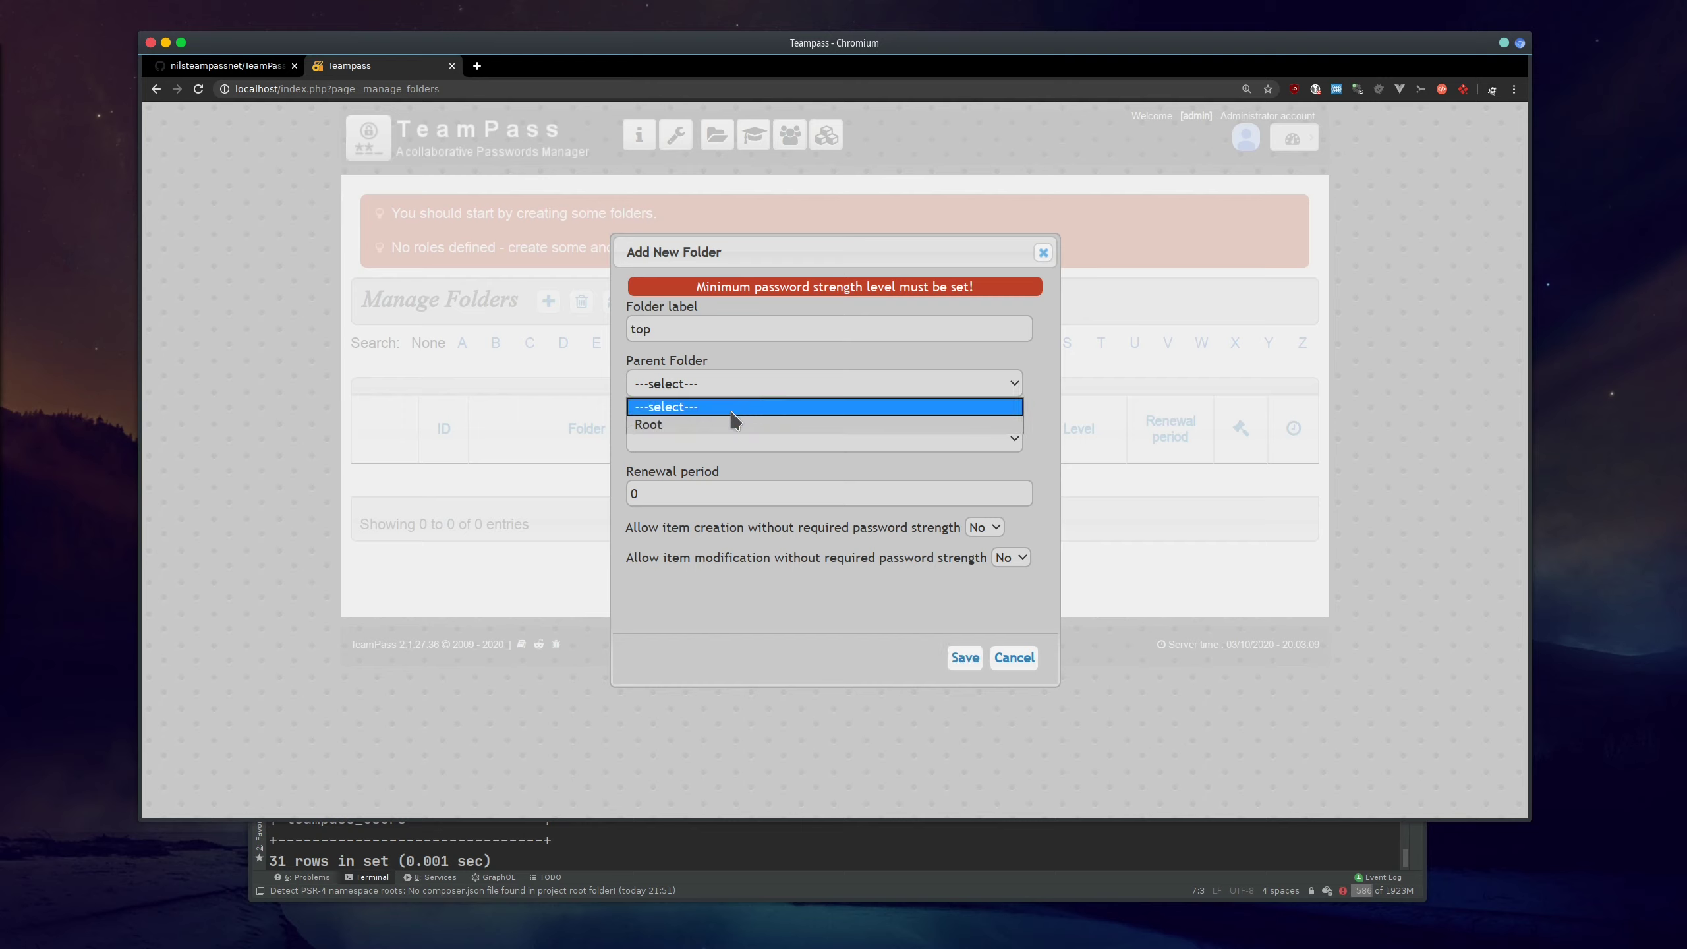
pyautogui.click(737, 387)
pyautogui.click(686, 439)
pyautogui.click(715, 377)
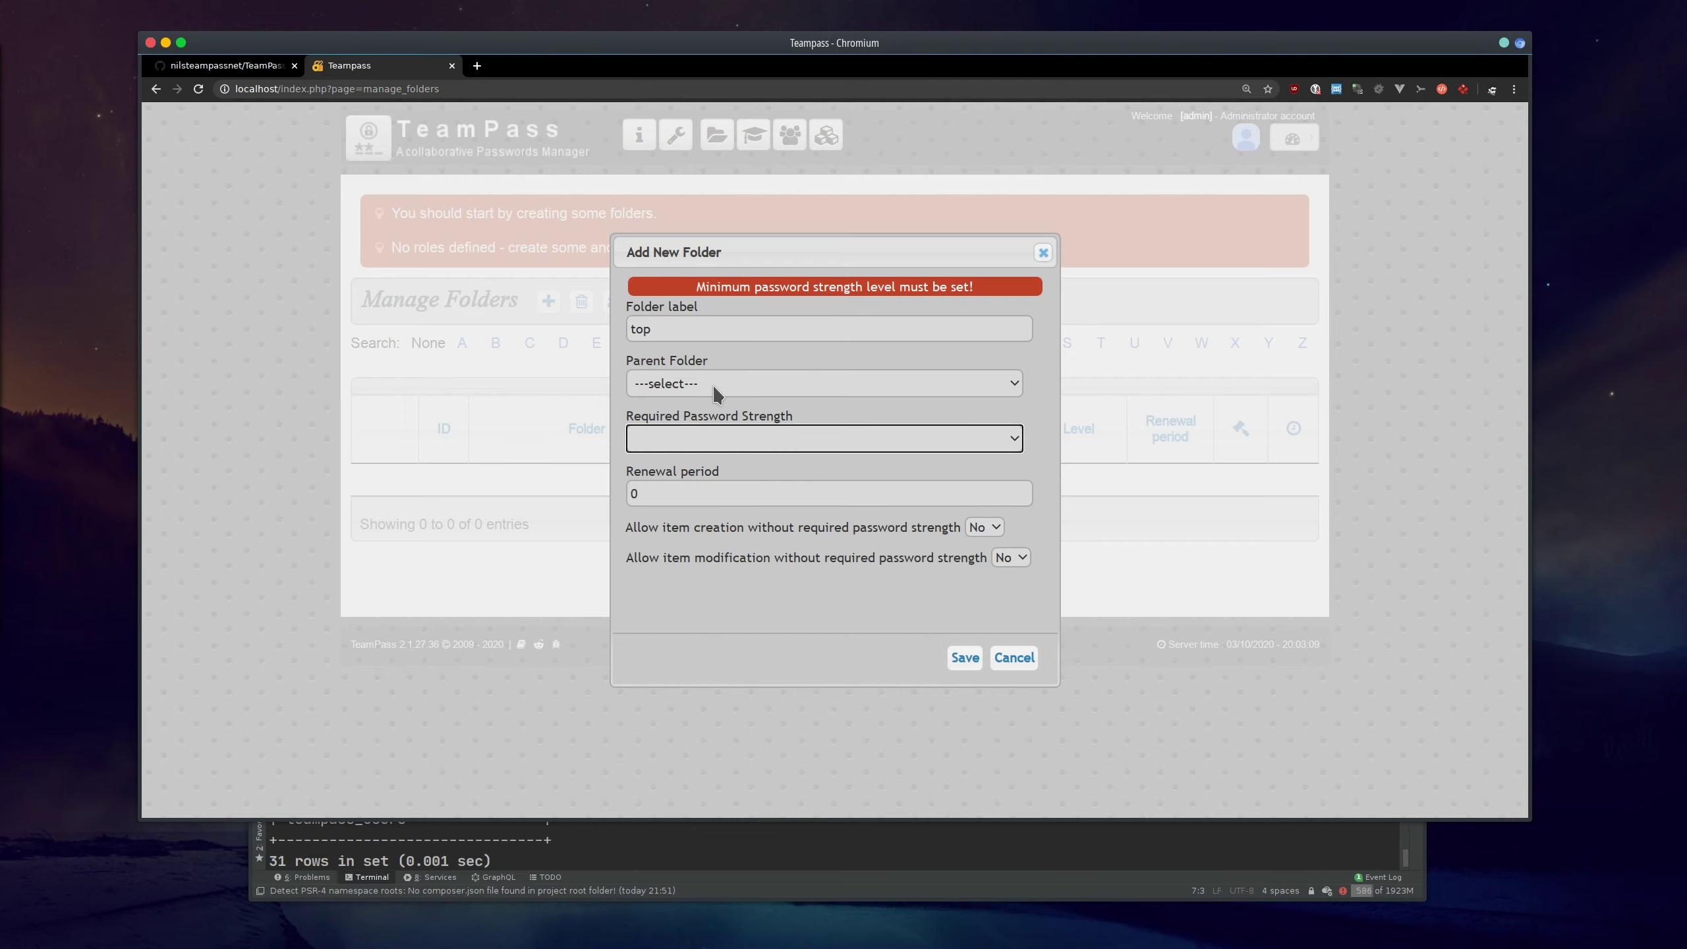
pyautogui.click(711, 384)
pyautogui.click(707, 428)
pyautogui.click(707, 437)
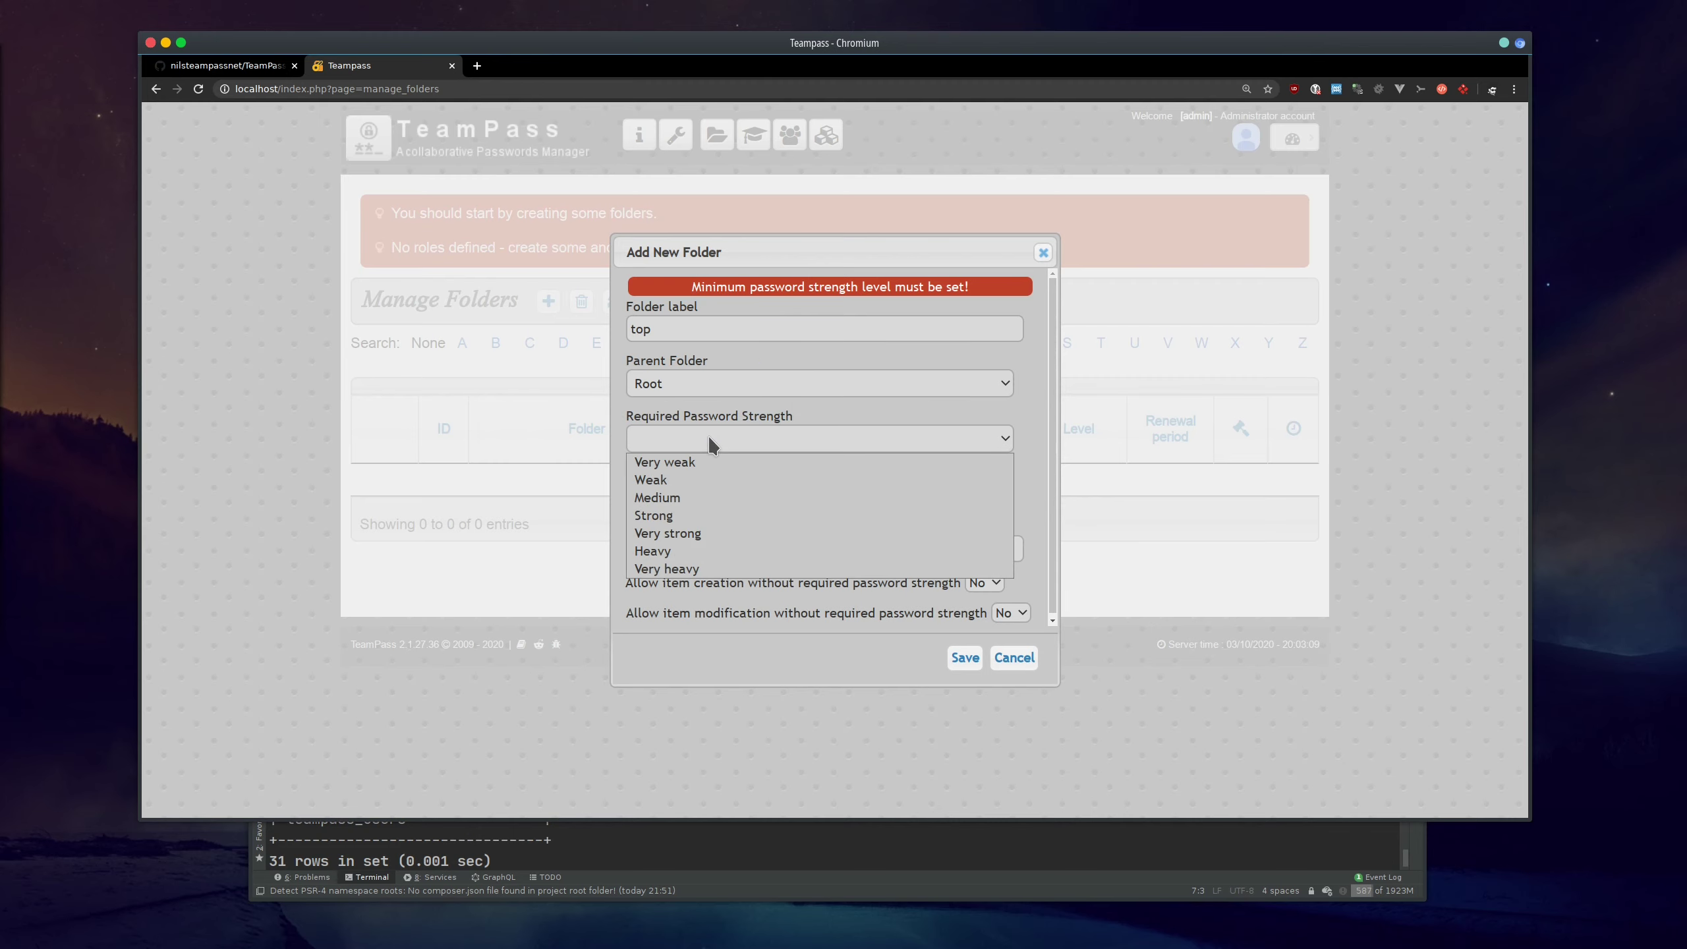
pyautogui.click(699, 459)
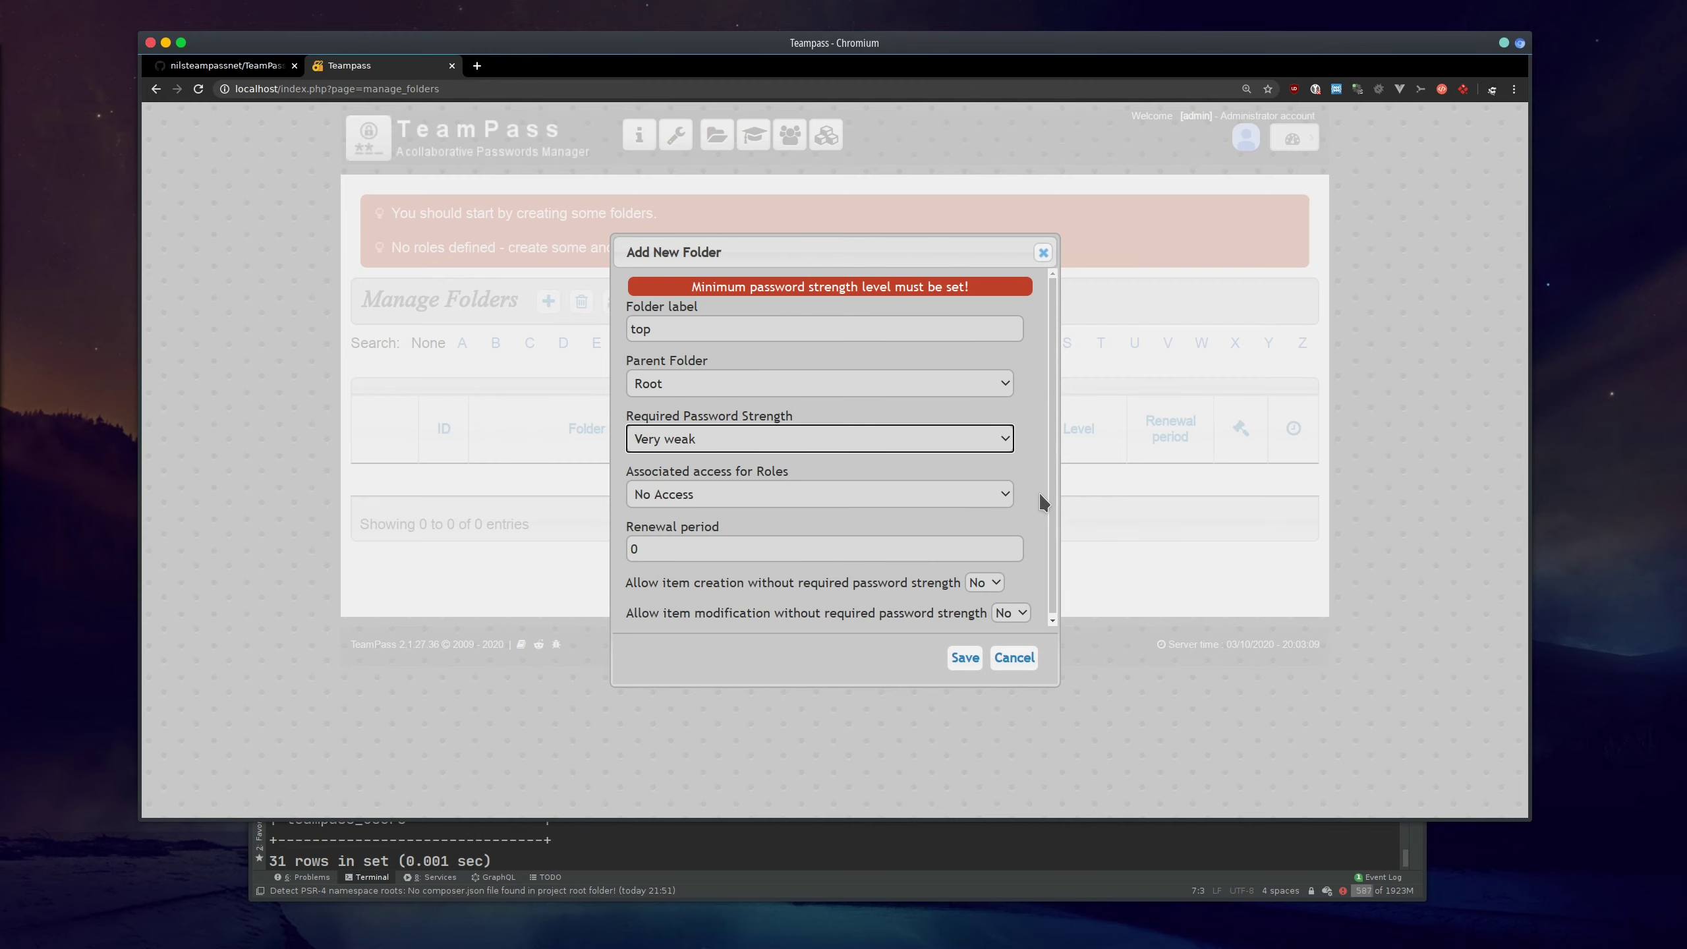
pyautogui.click(963, 657)
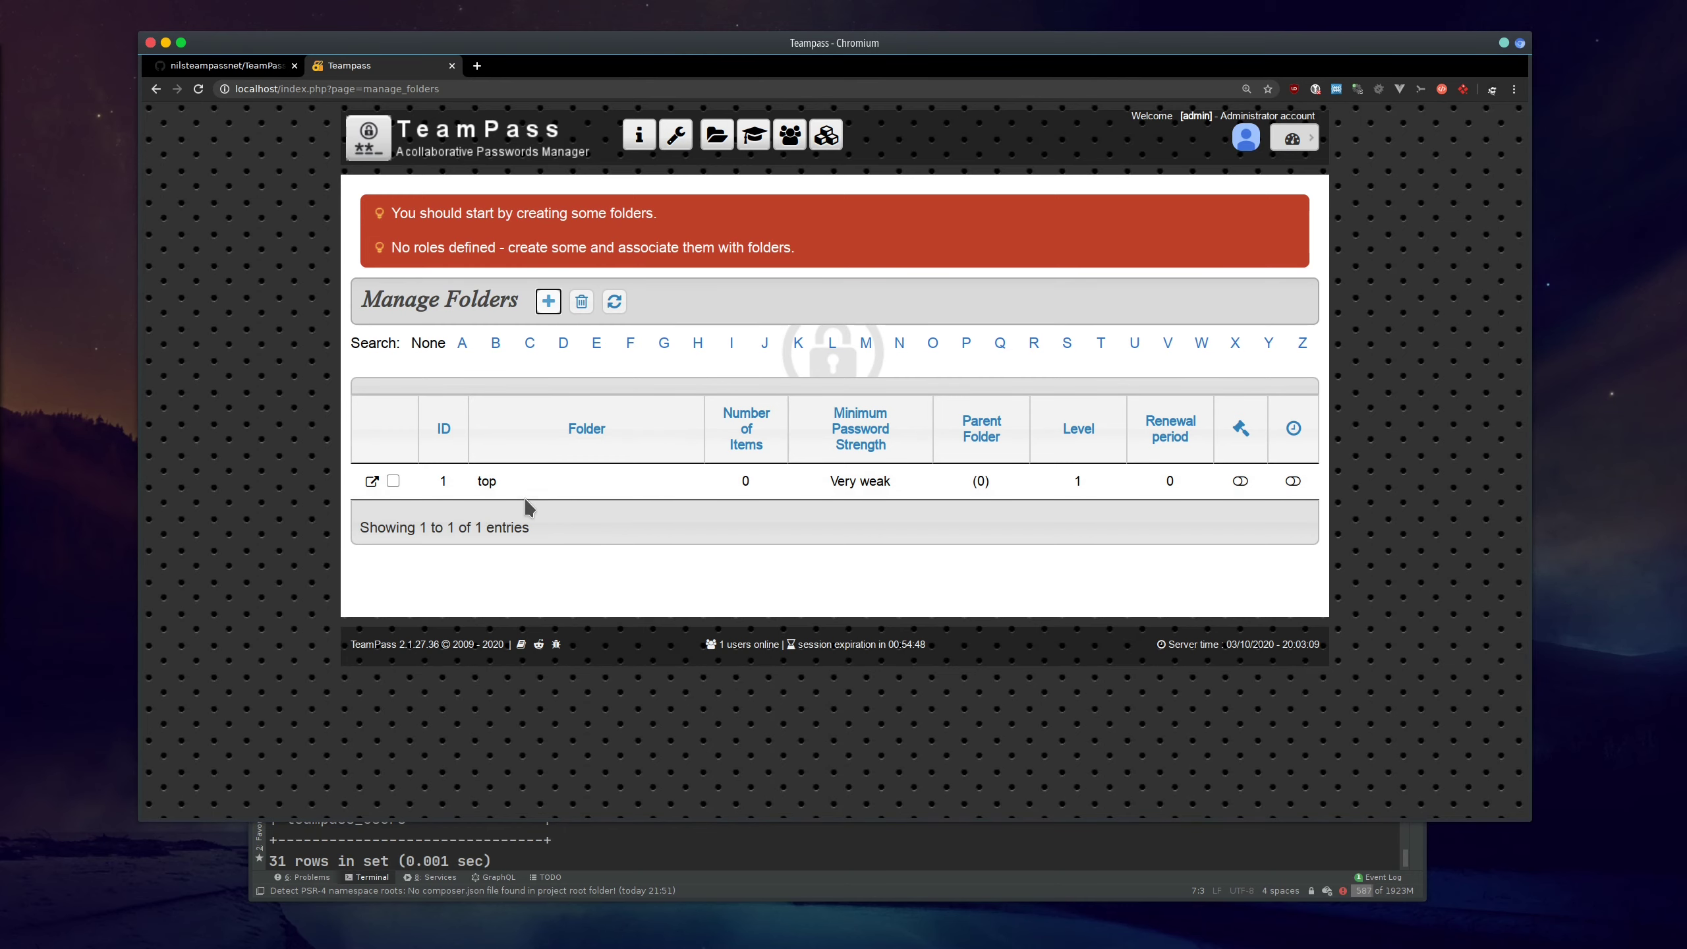
# Create folder 'test' under parent 'top' with Very weak strength, retrying after the failed save.
pyautogui.click(550, 302)
pyautogui.write('t')
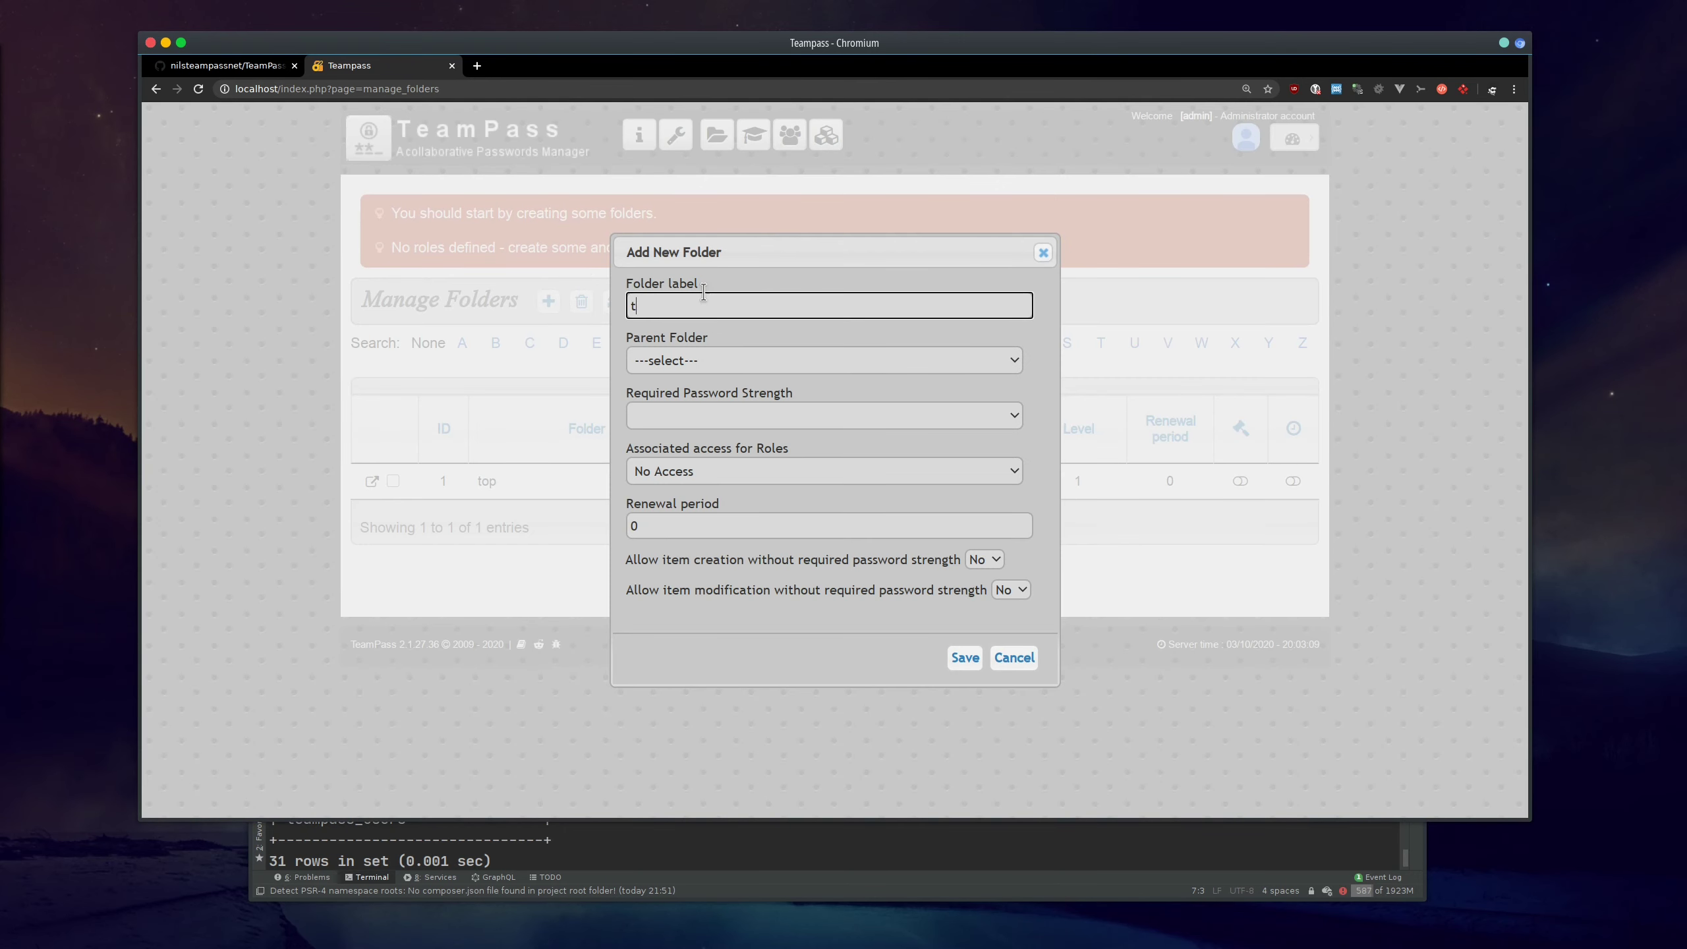
pyautogui.write('est')
pyautogui.click(751, 360)
pyautogui.click(704, 399)
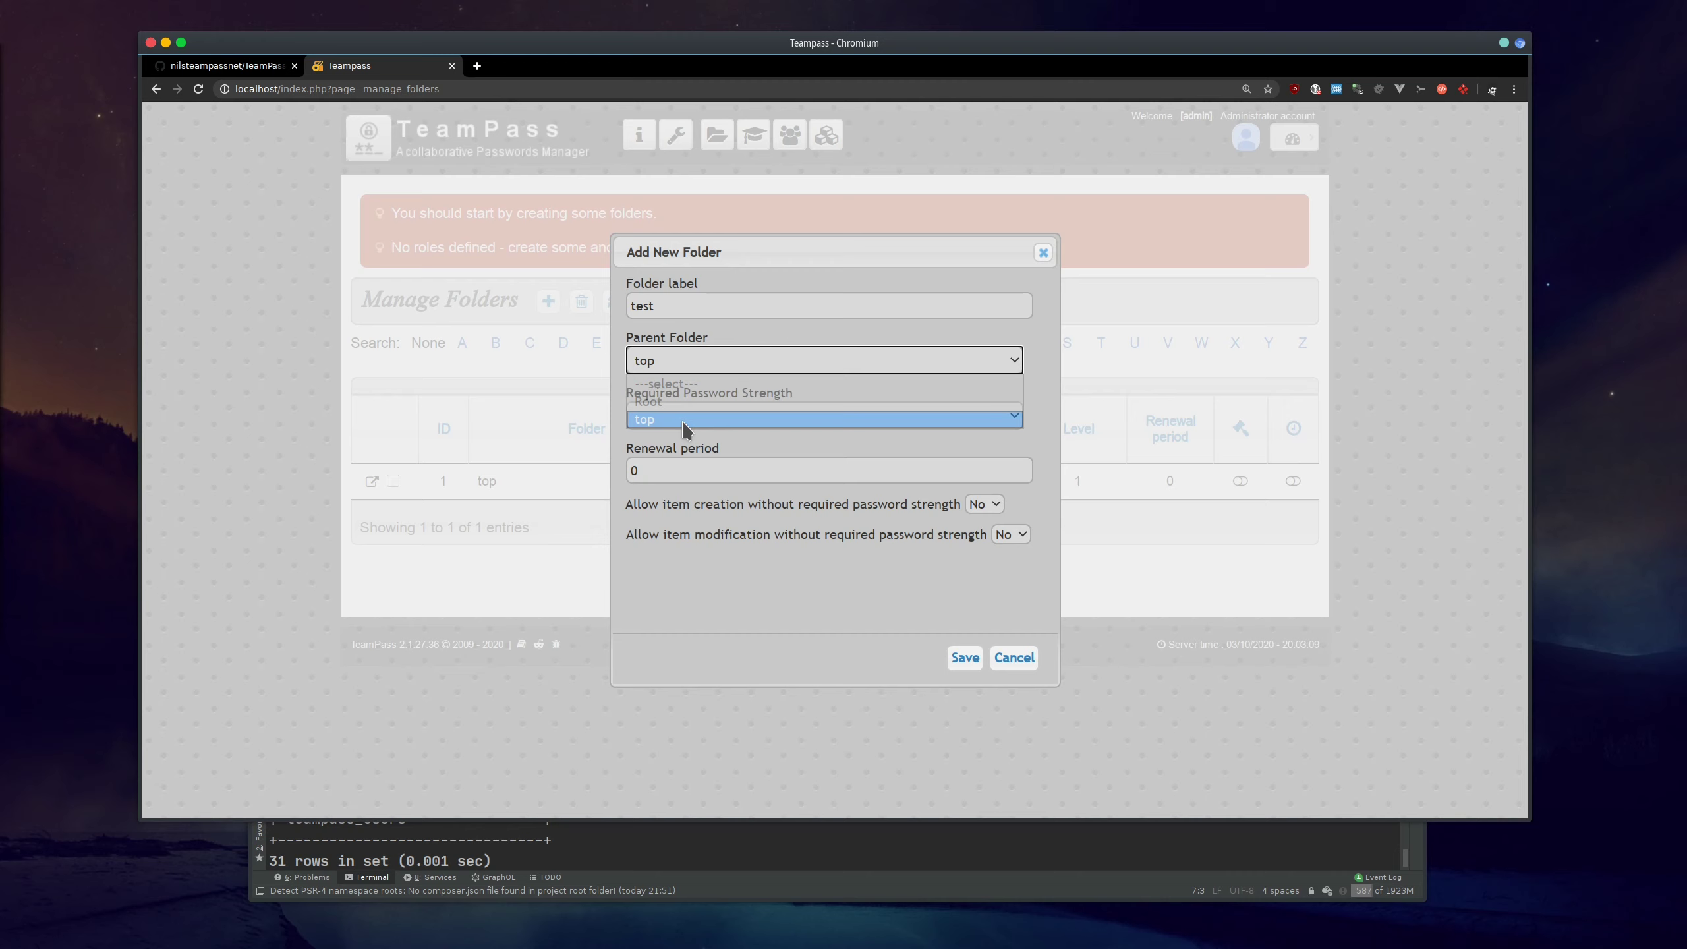
pyautogui.click(830, 415)
pyautogui.click(832, 425)
pyautogui.click(963, 658)
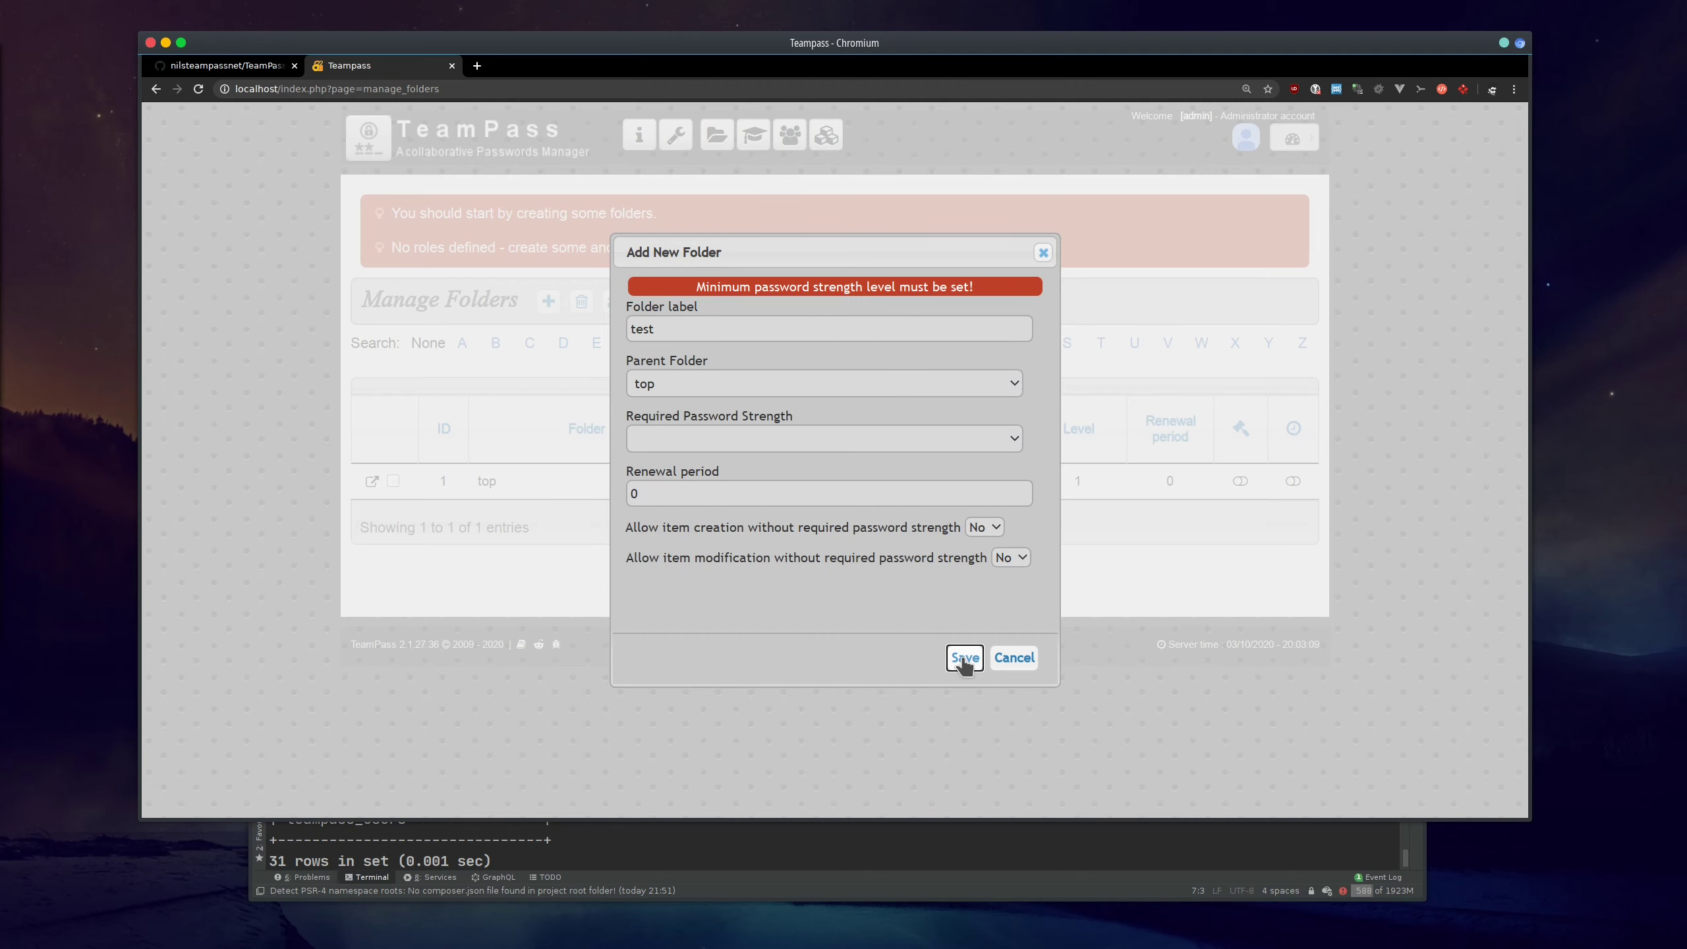
pyautogui.click(778, 441)
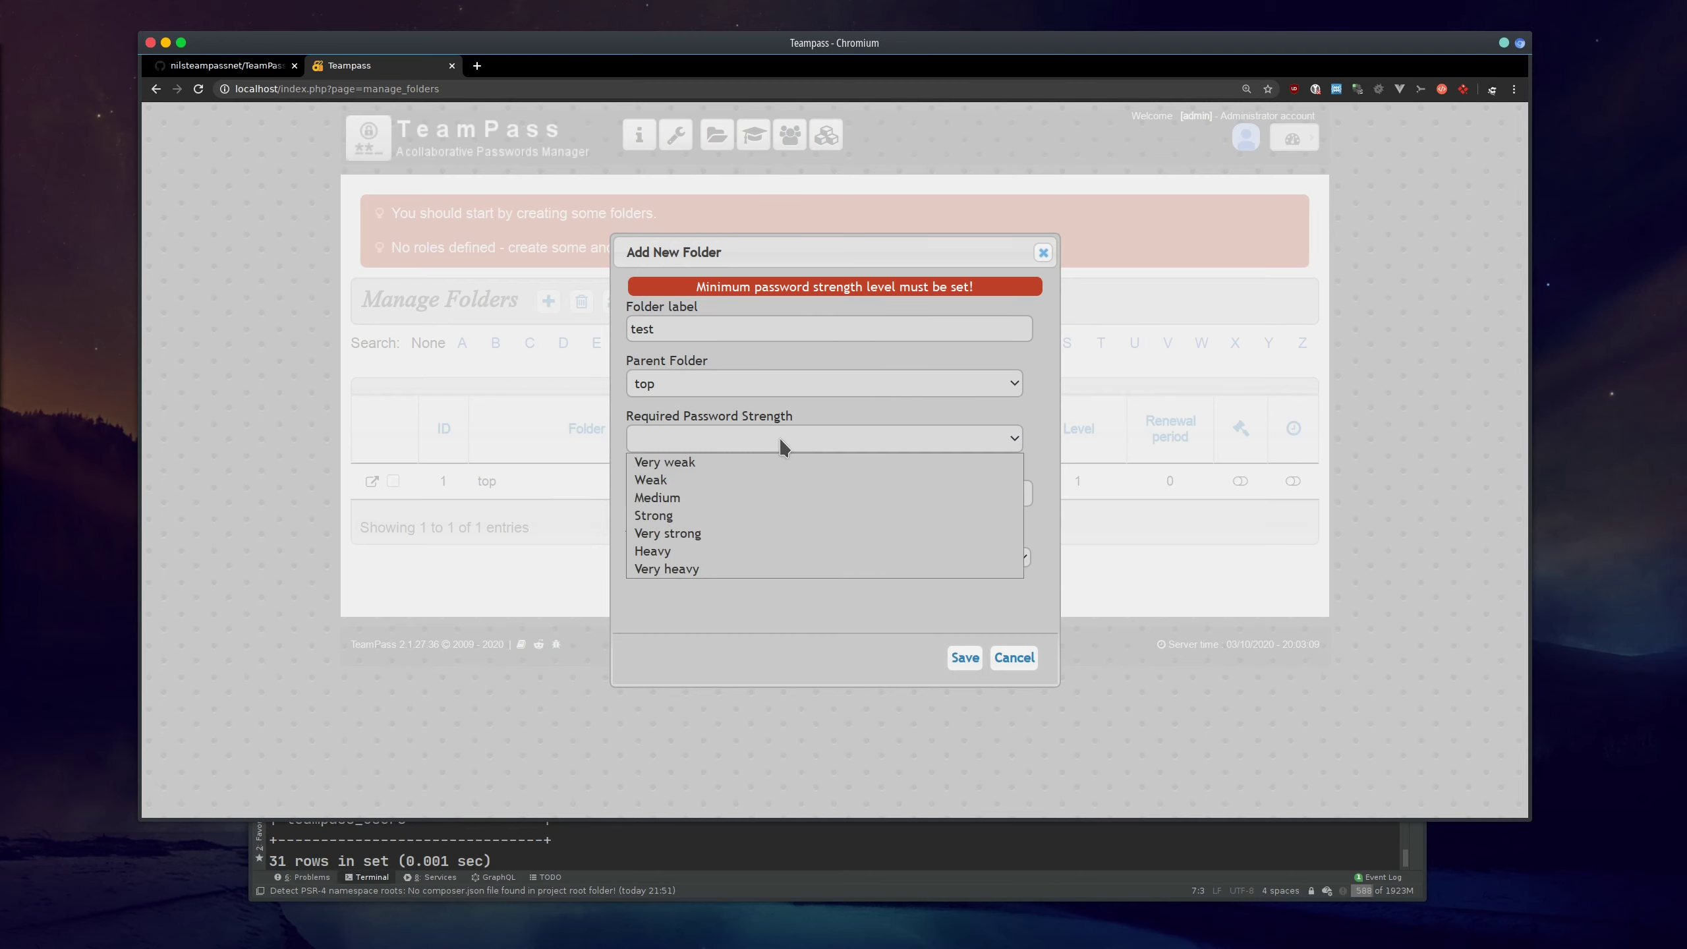
pyautogui.click(753, 464)
pyautogui.click(964, 657)
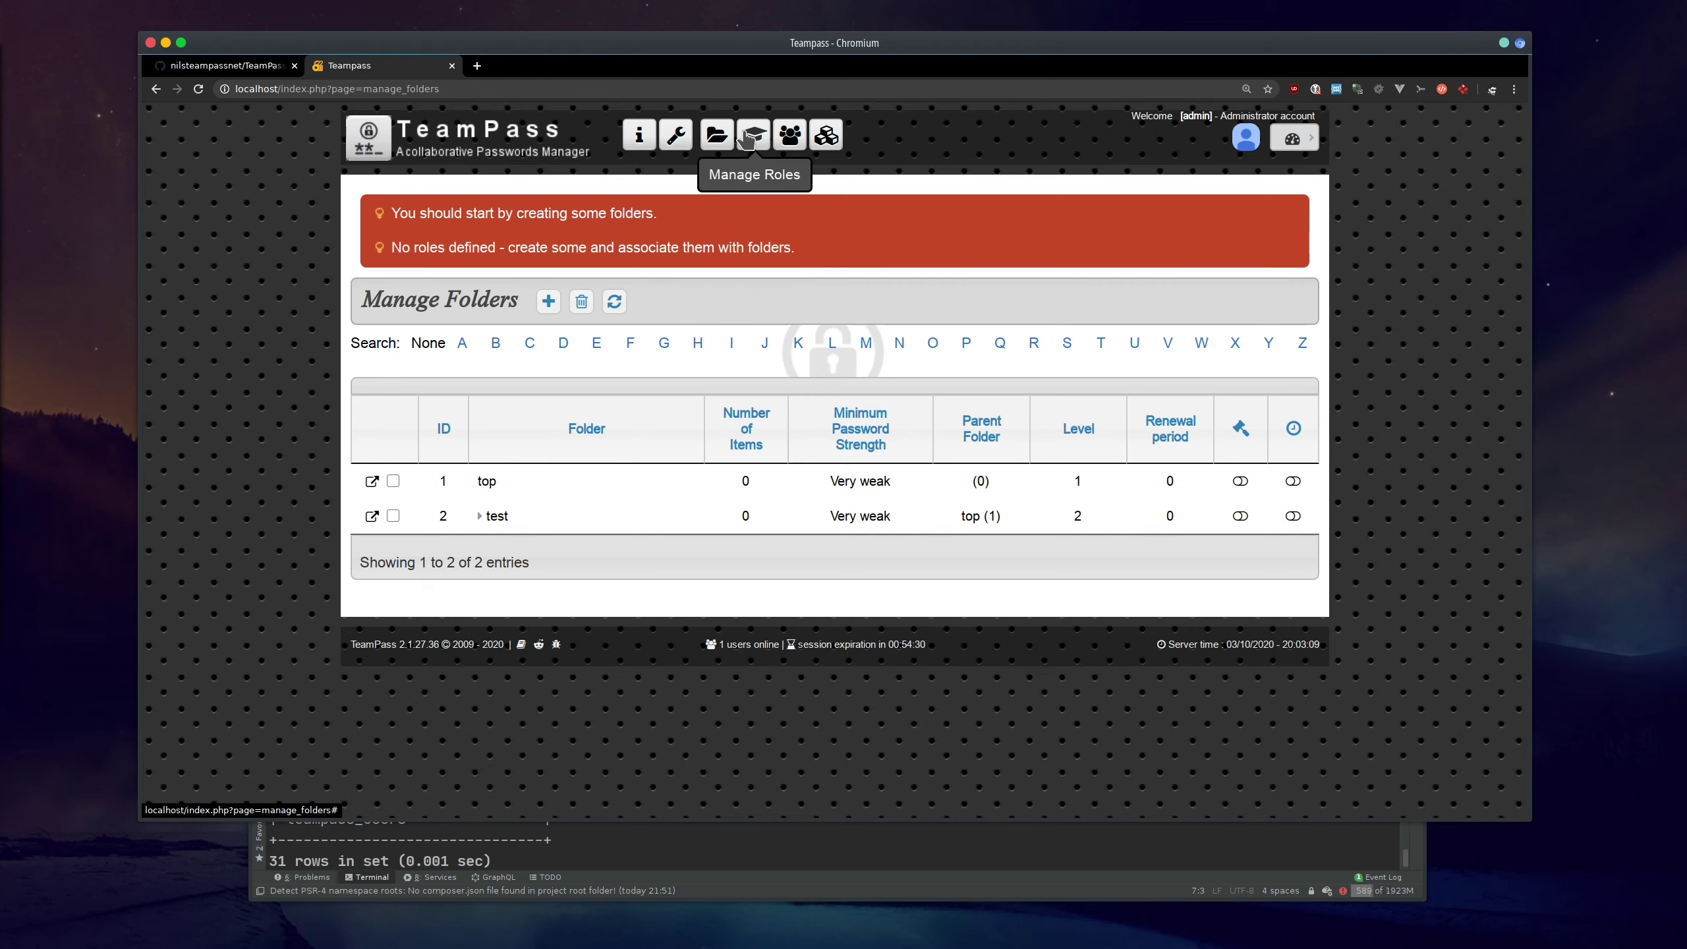
# Create a new role named 'user' with Very weak password strength.
pyautogui.click(749, 139)
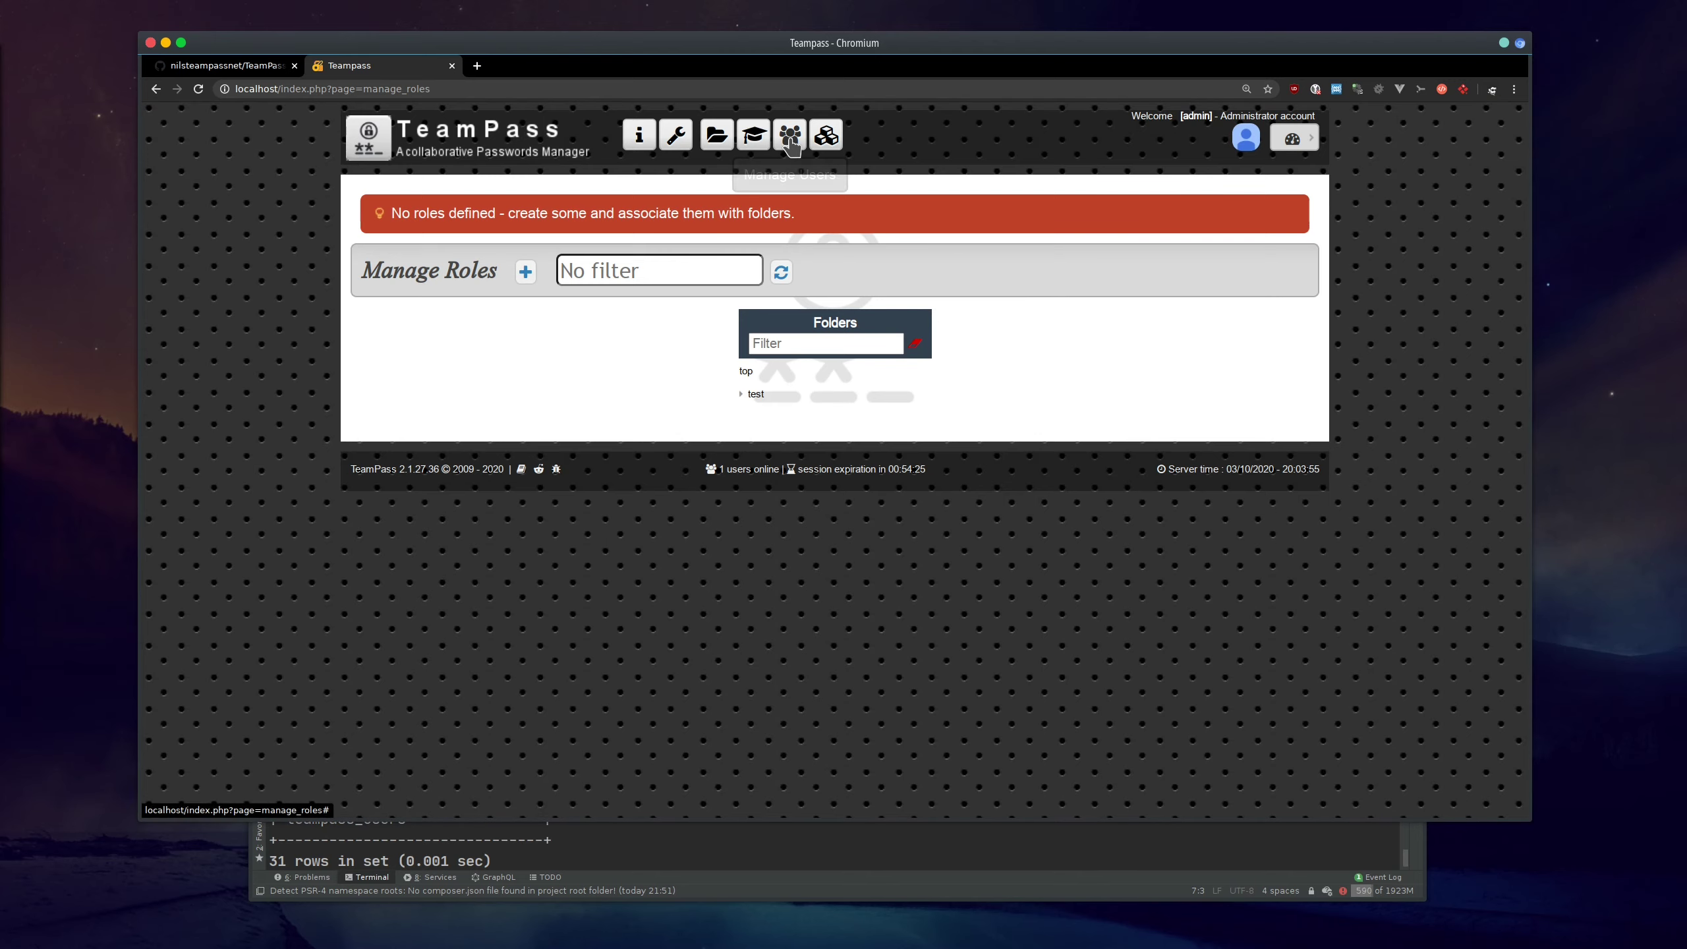
pyautogui.click(526, 271)
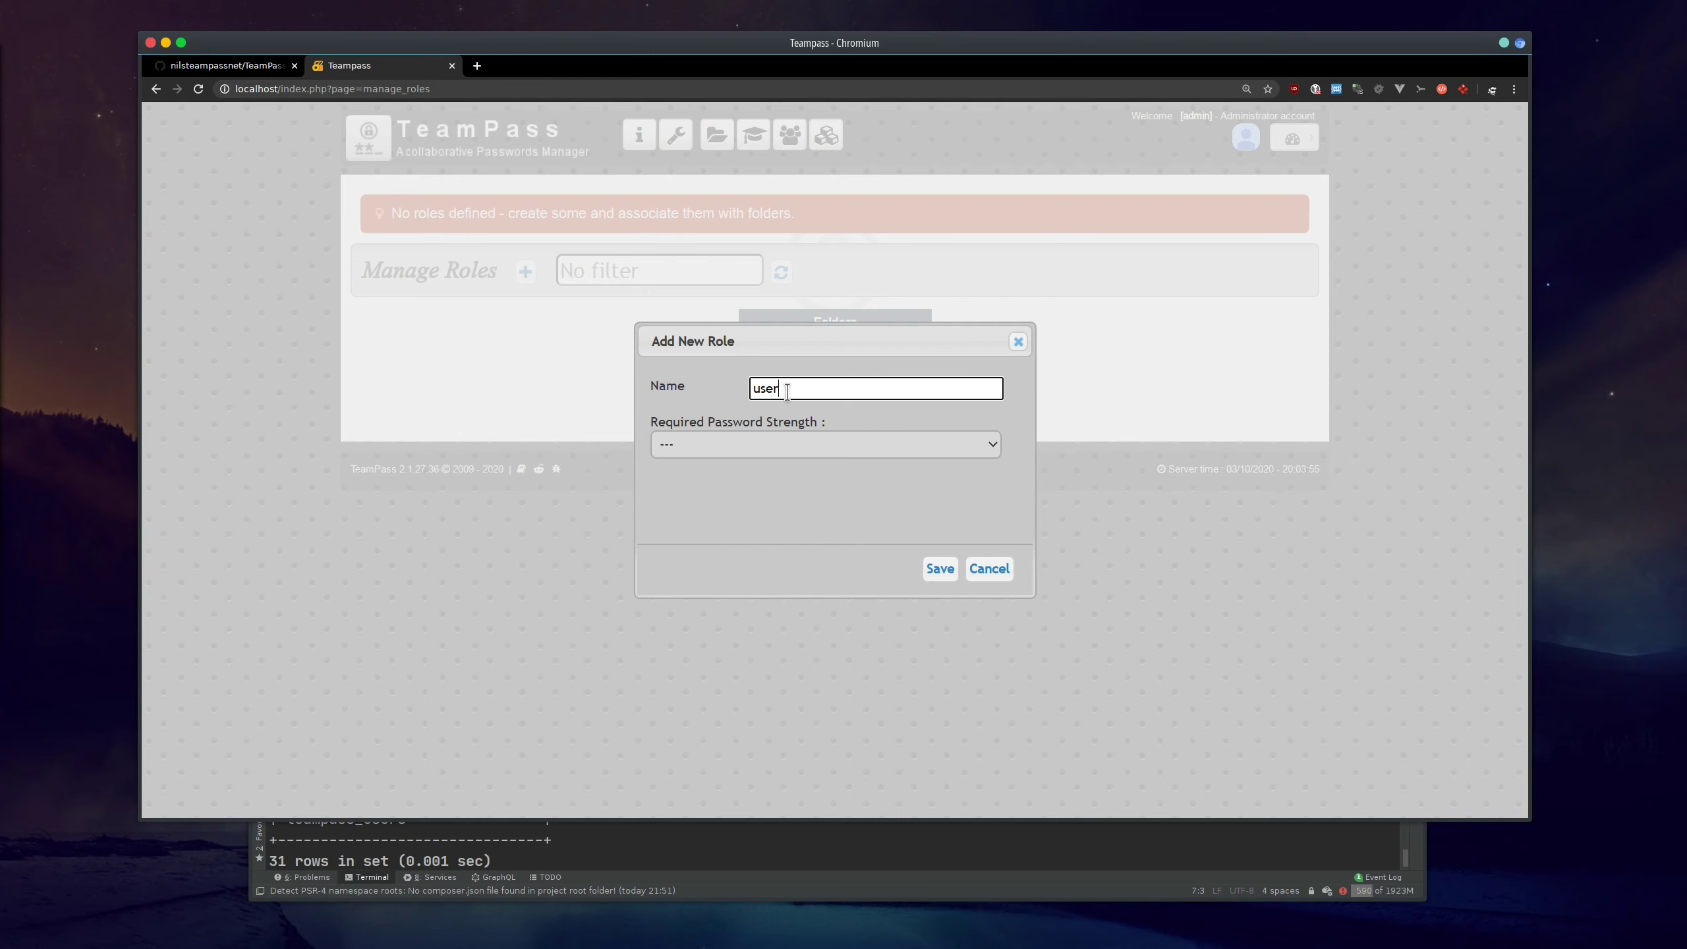
pyautogui.write('user')
pyautogui.click(785, 439)
pyautogui.click(764, 484)
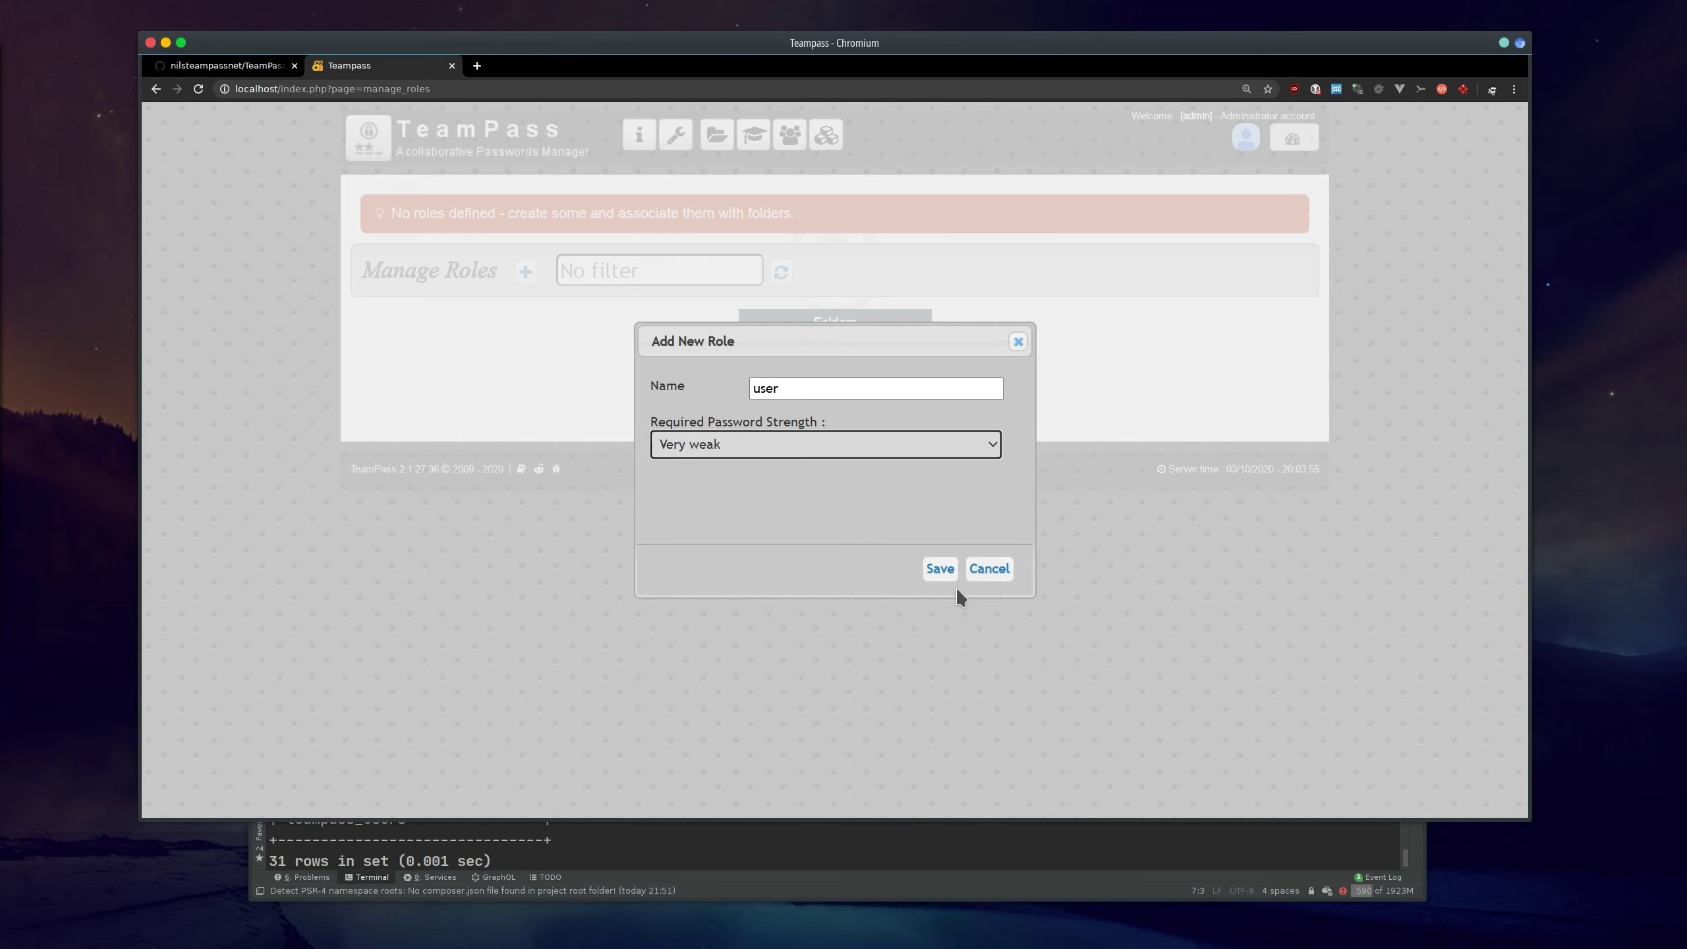
pyautogui.click(944, 571)
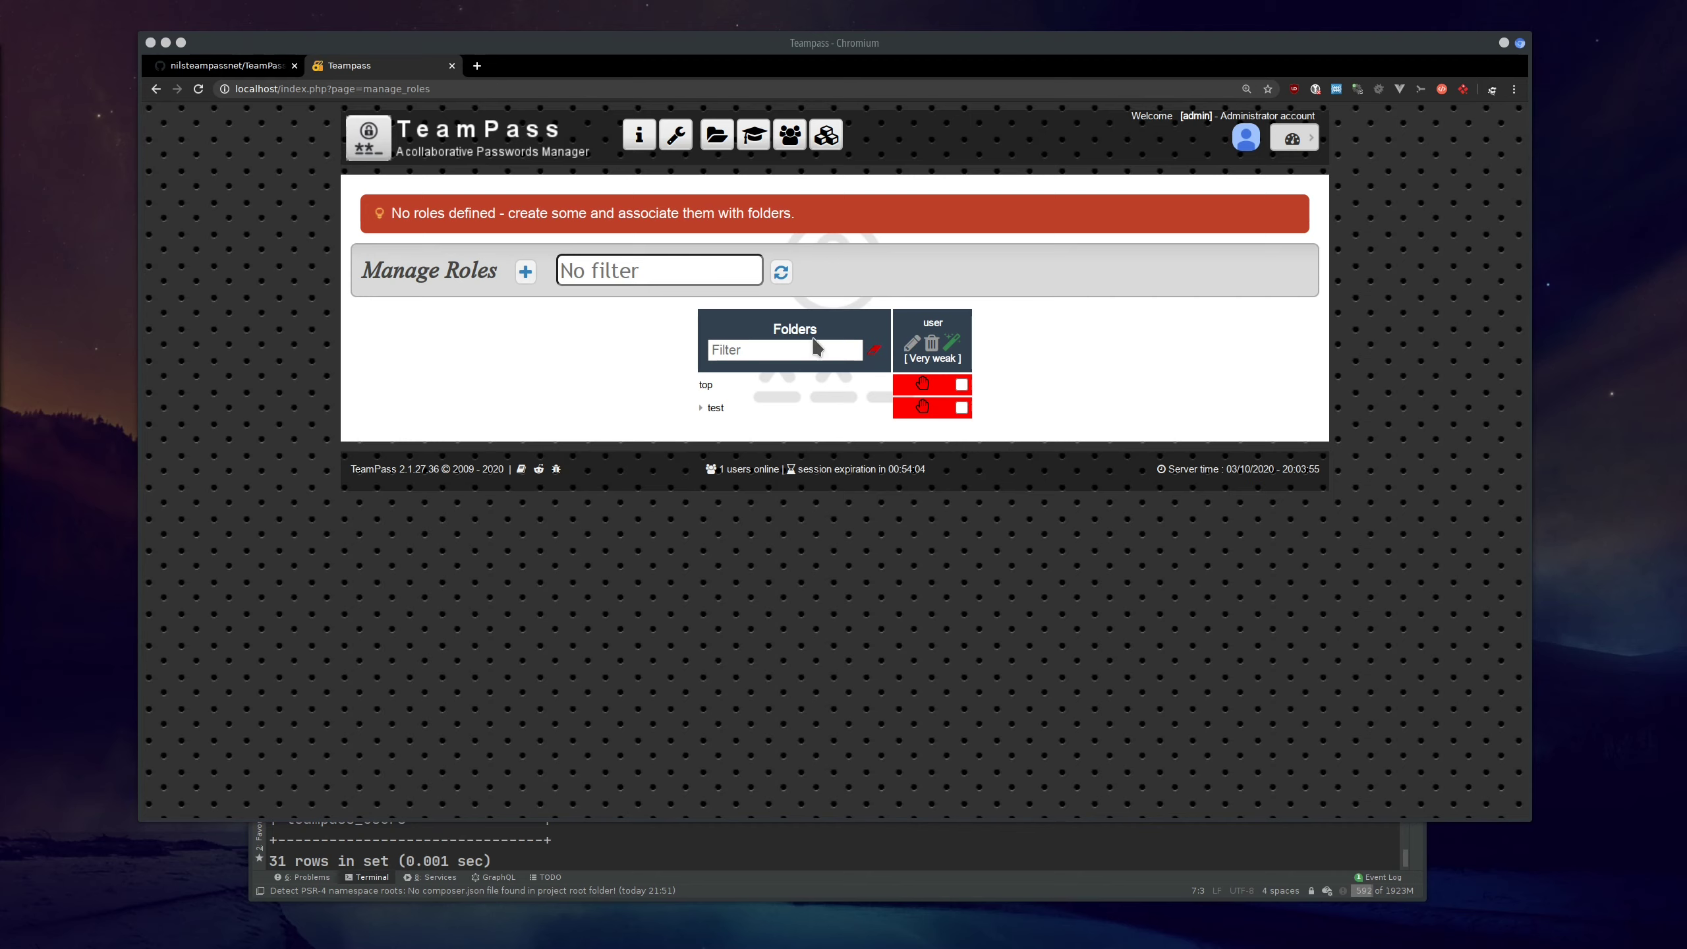
# Grant the 'user' role access to the top folder.
pyautogui.click(961, 385)
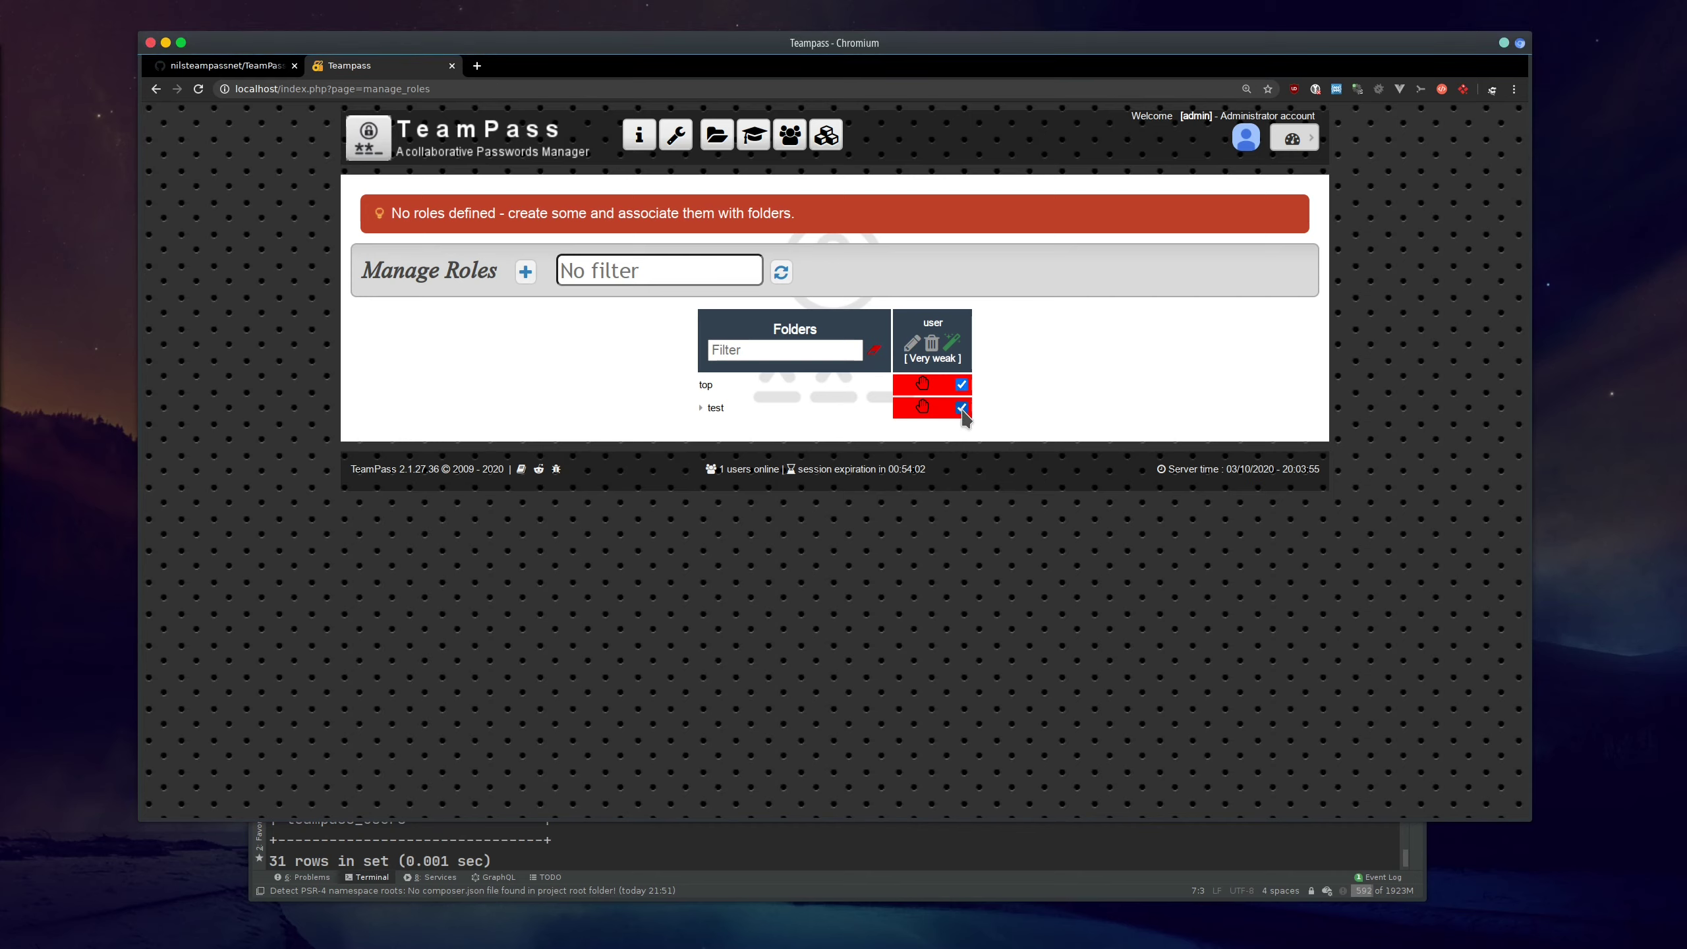
pyautogui.click(960, 385)
pyautogui.click(960, 384)
# Start a new user and enter the user's last name, login and password.
pyautogui.click(789, 136)
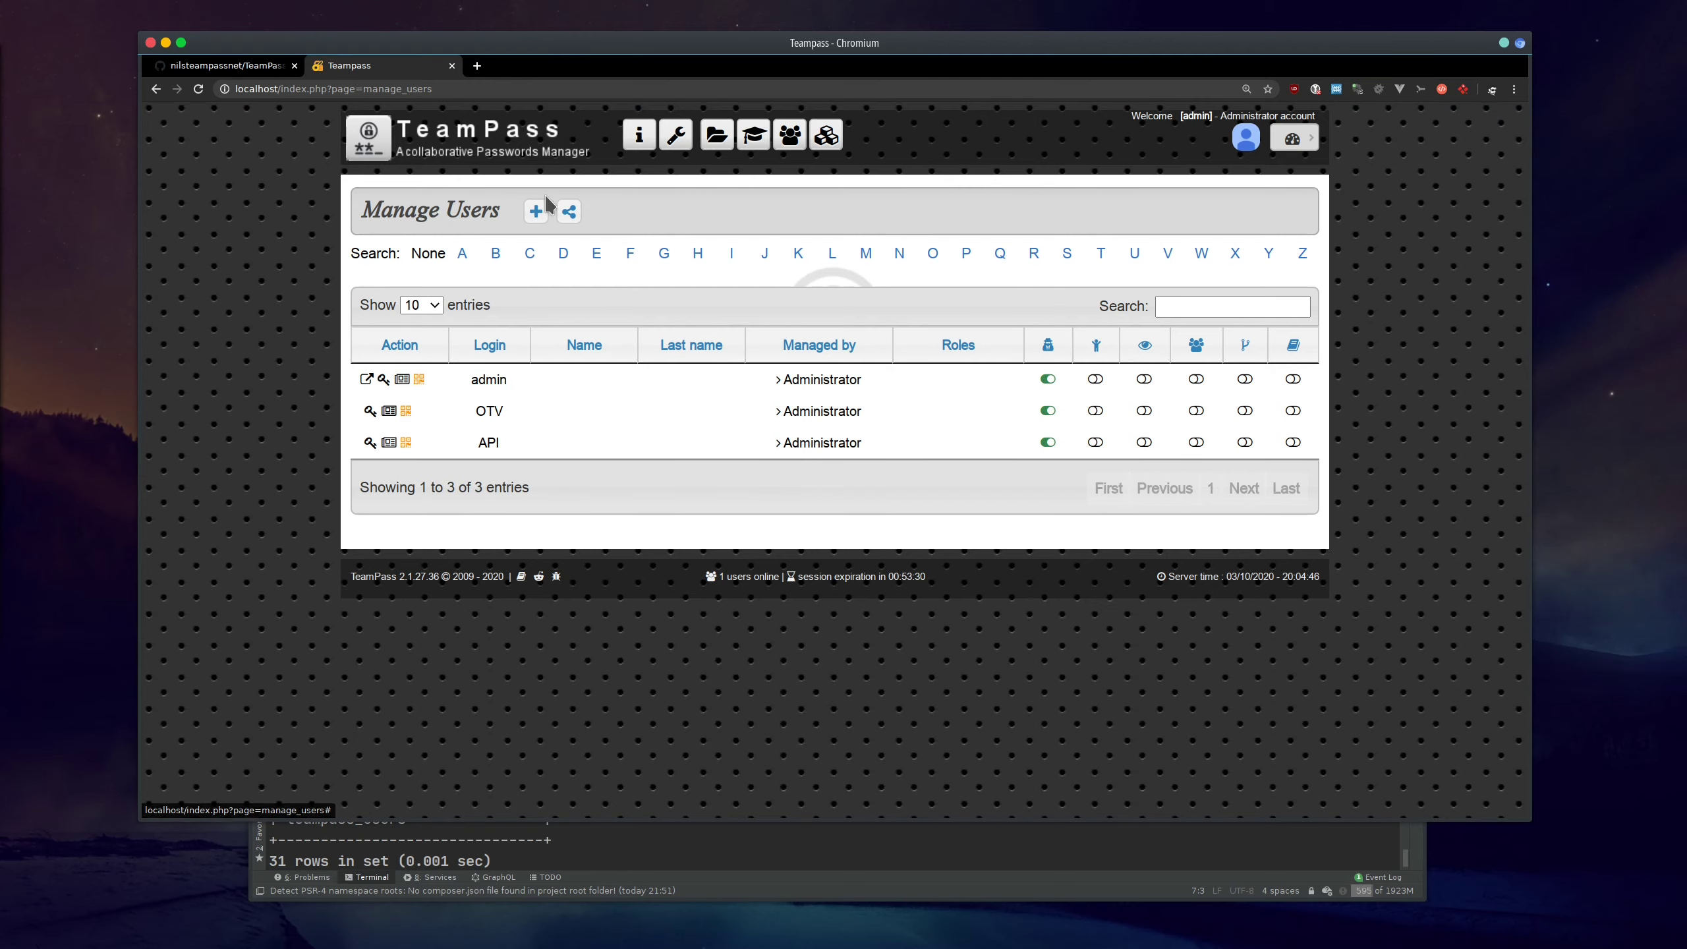
pyautogui.click(535, 212)
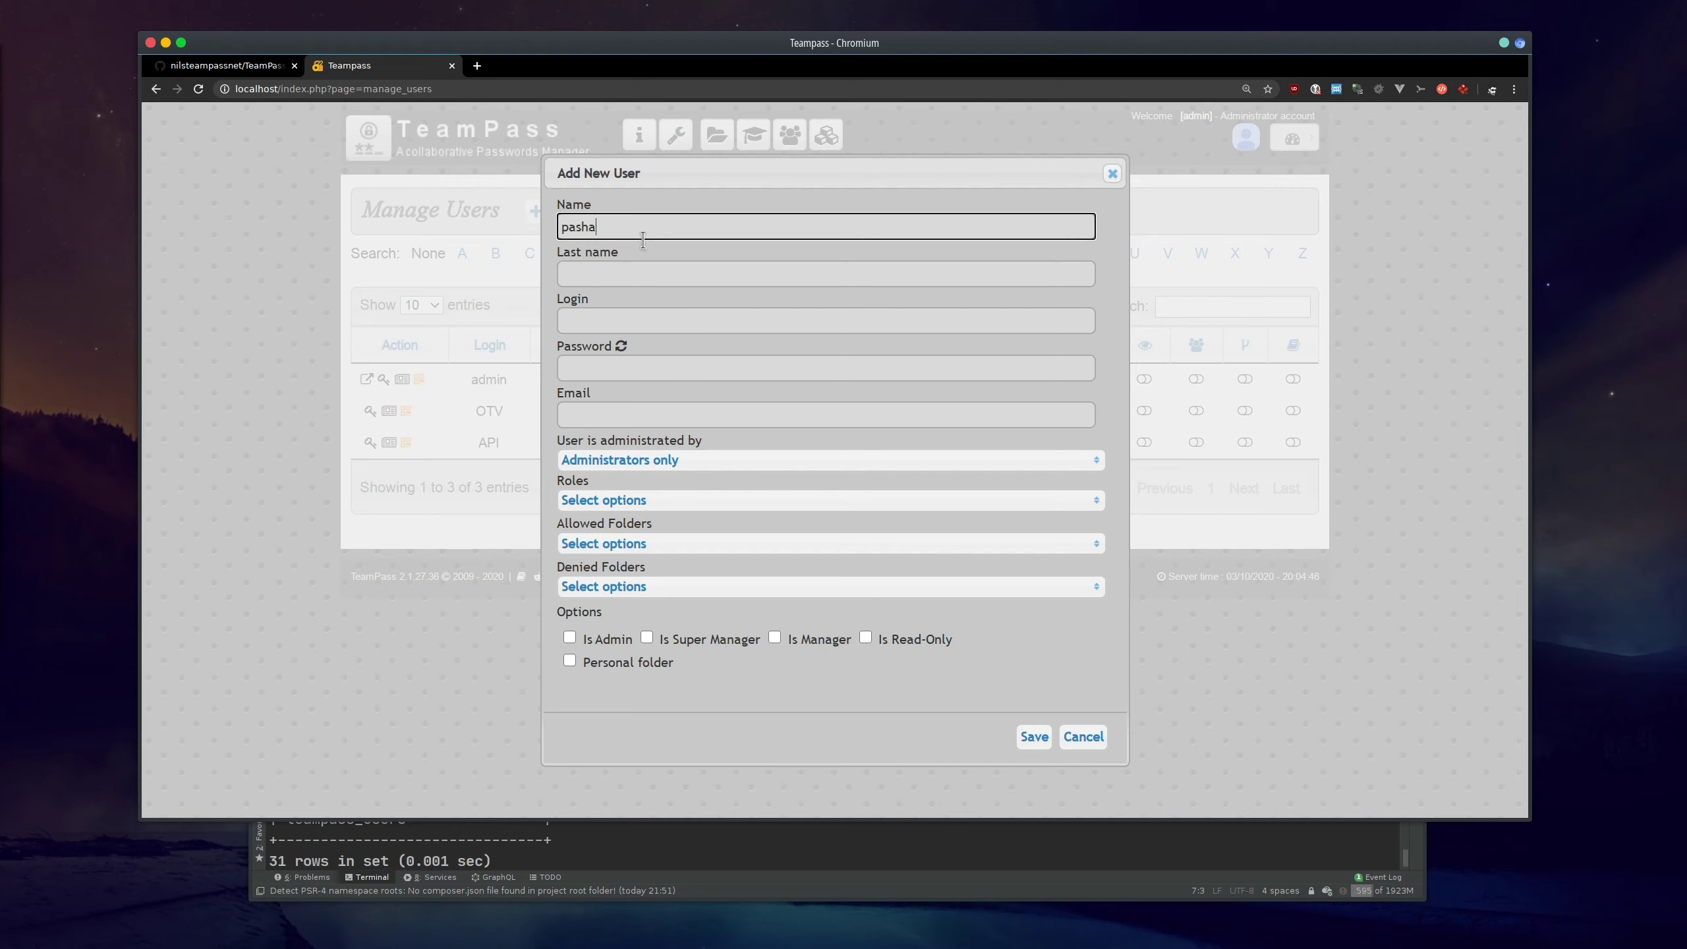
pyautogui.click(623, 283)
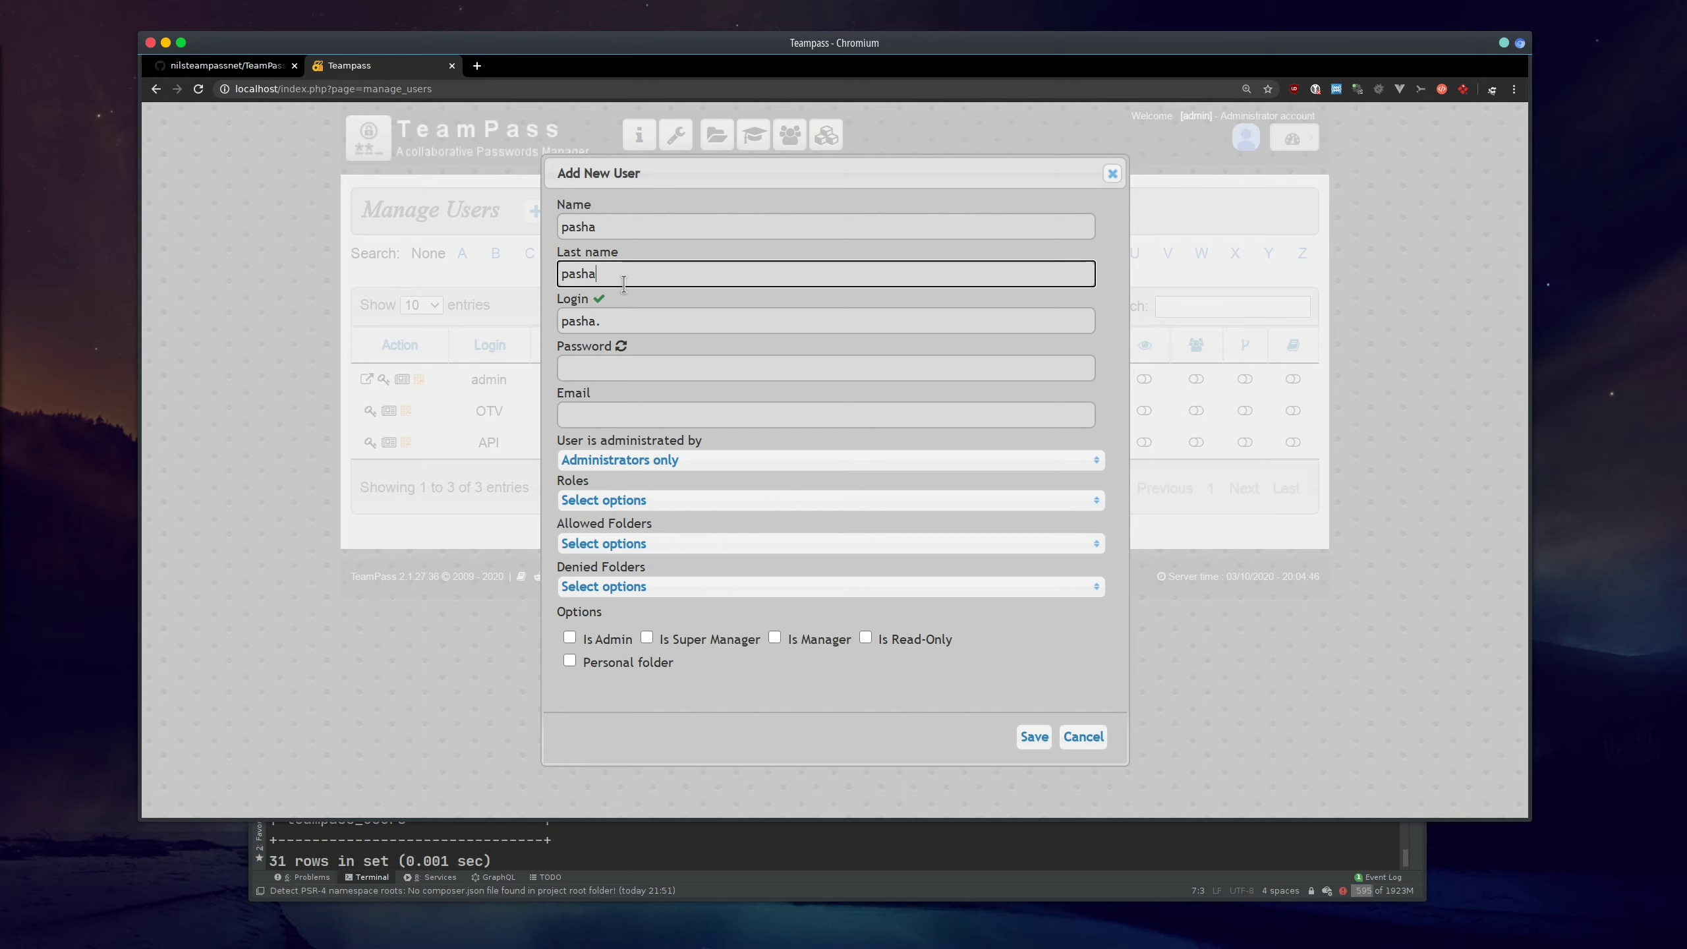
pyautogui.press('Tab')
pyautogui.hotkey('ctrl', 'c')
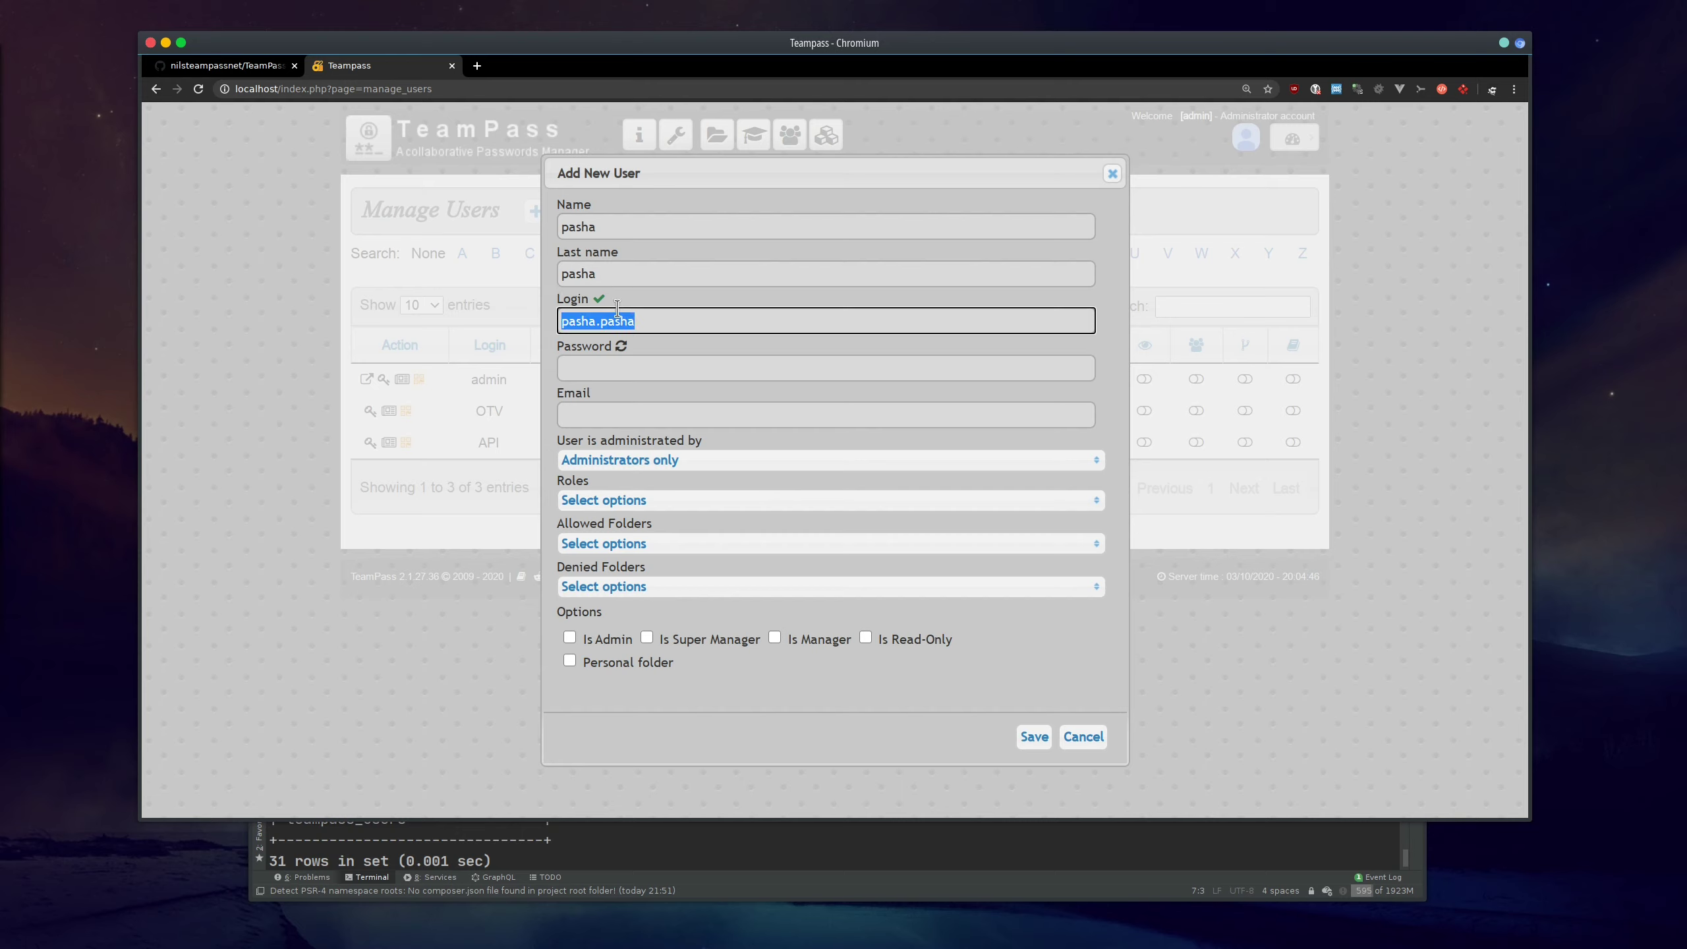
pyautogui.press('Tab')
pyautogui.hotkey('ctrl', 'v')
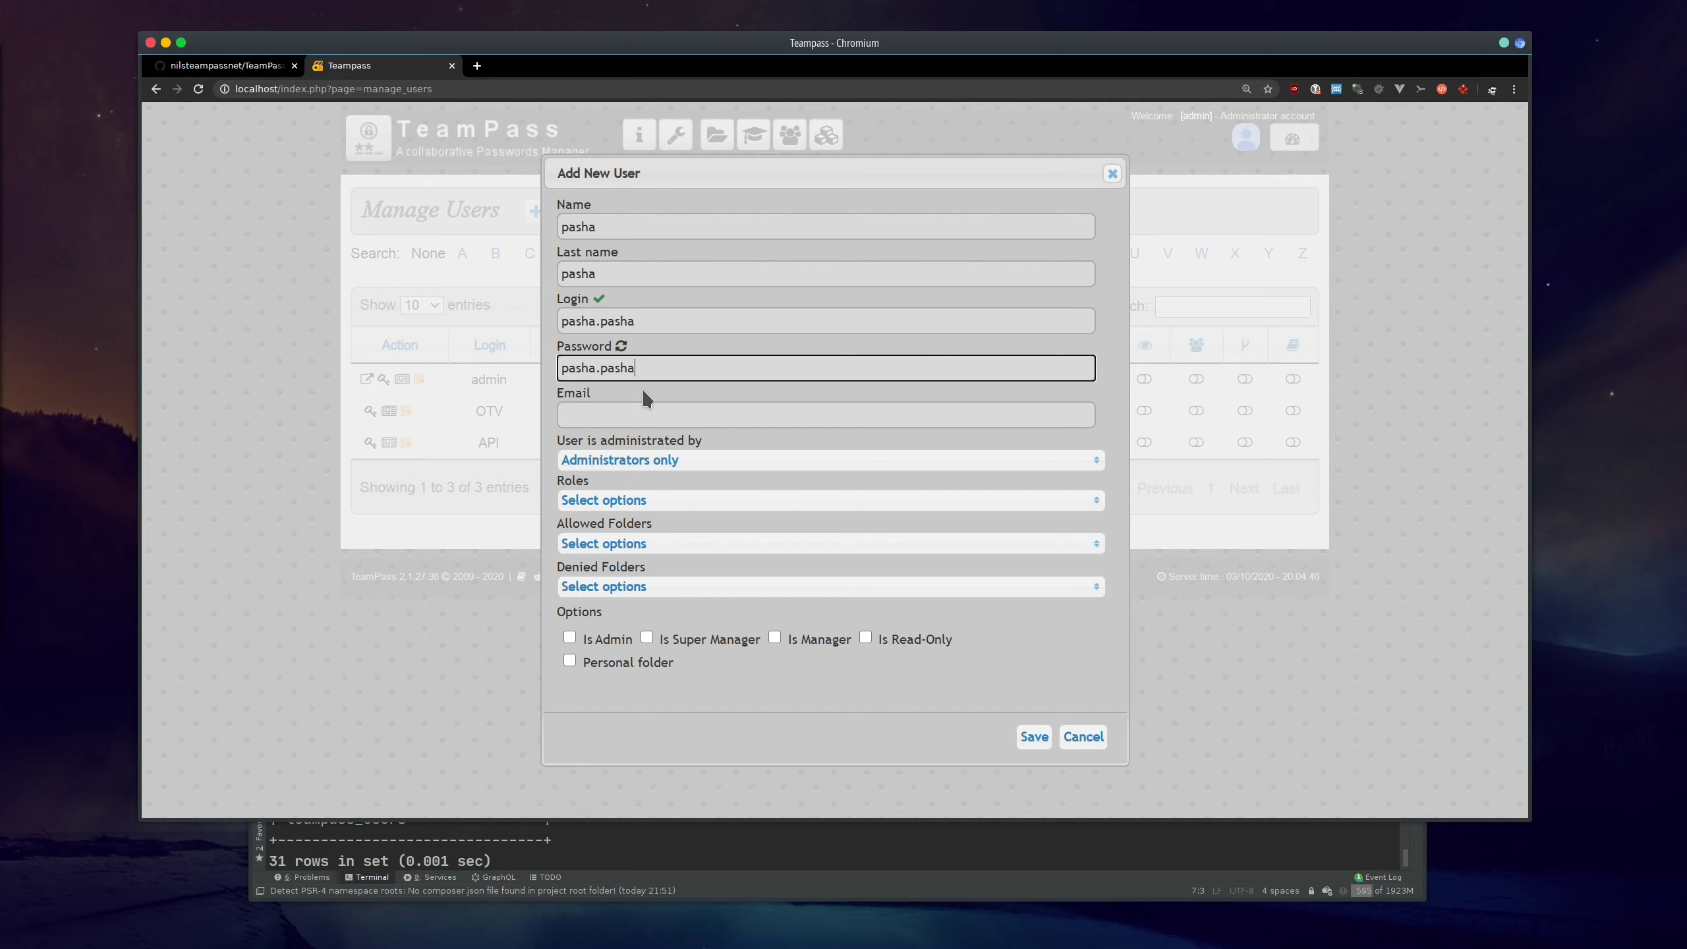
# Fill in the new user's e-mail, correcting the pasted value into a valid address.
pyautogui.click(643, 406)
pyautogui.hotkey('ctrl', 'v')
pyautogui.hotkey('ctrl', 'a')
pyautogui.click(643, 405)
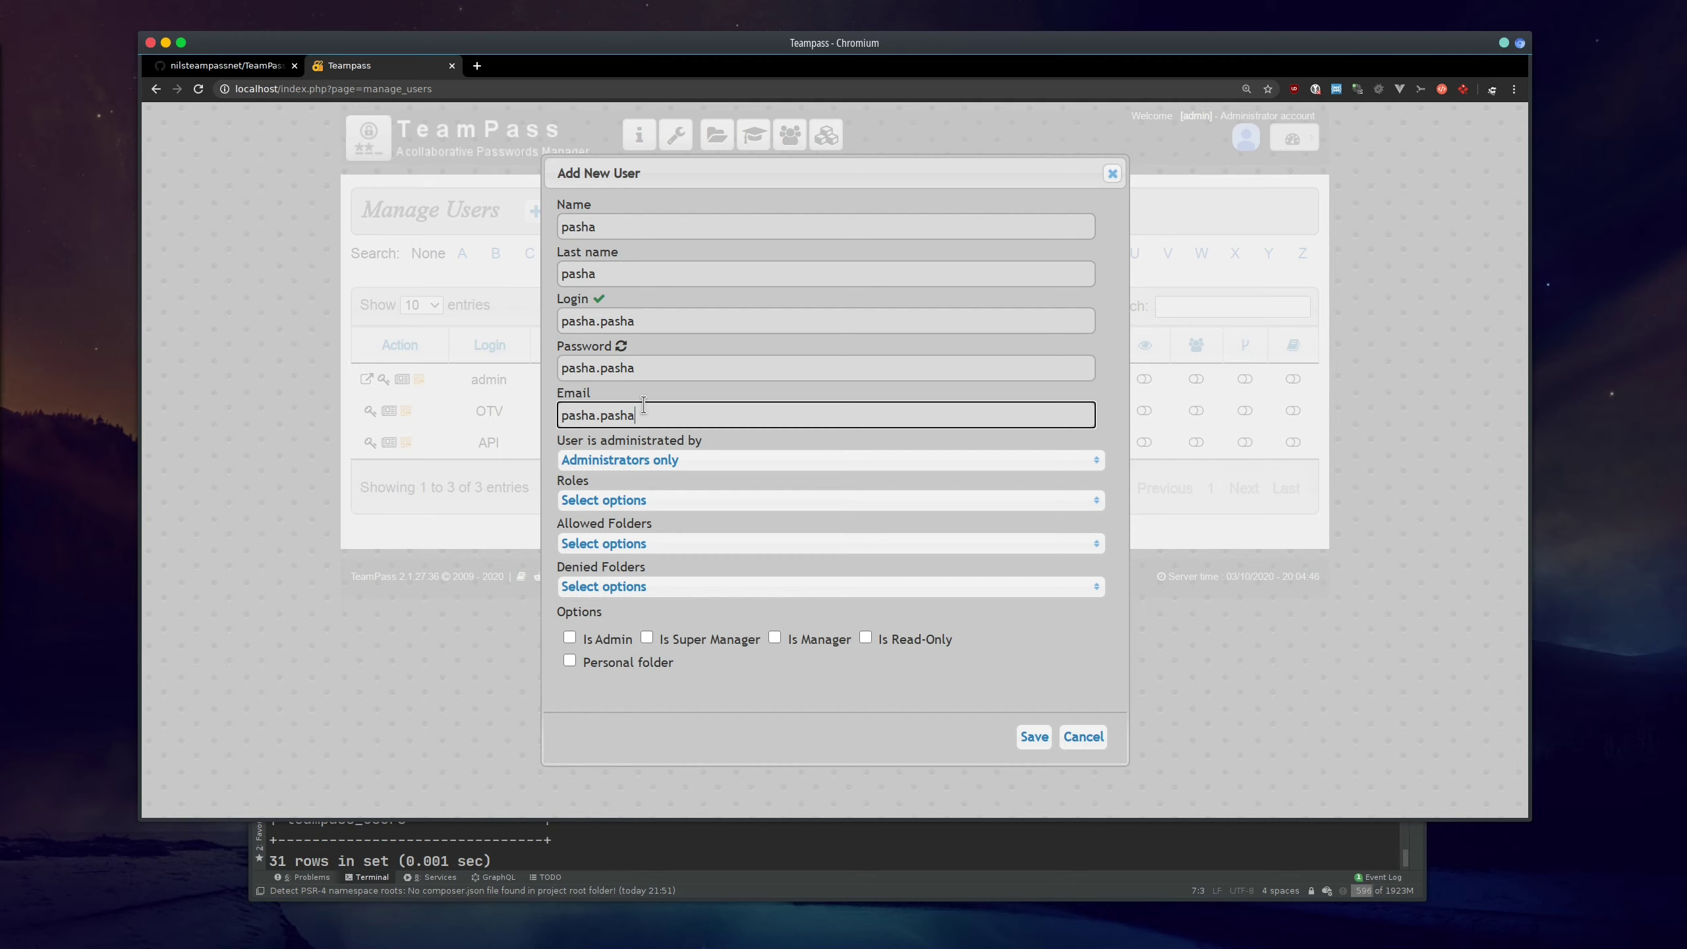
pyautogui.press('Left')
pyautogui.press('BackSpace')
pyautogui.write('@')
pyautogui.press('End')
pyautogui.click(566, 650)
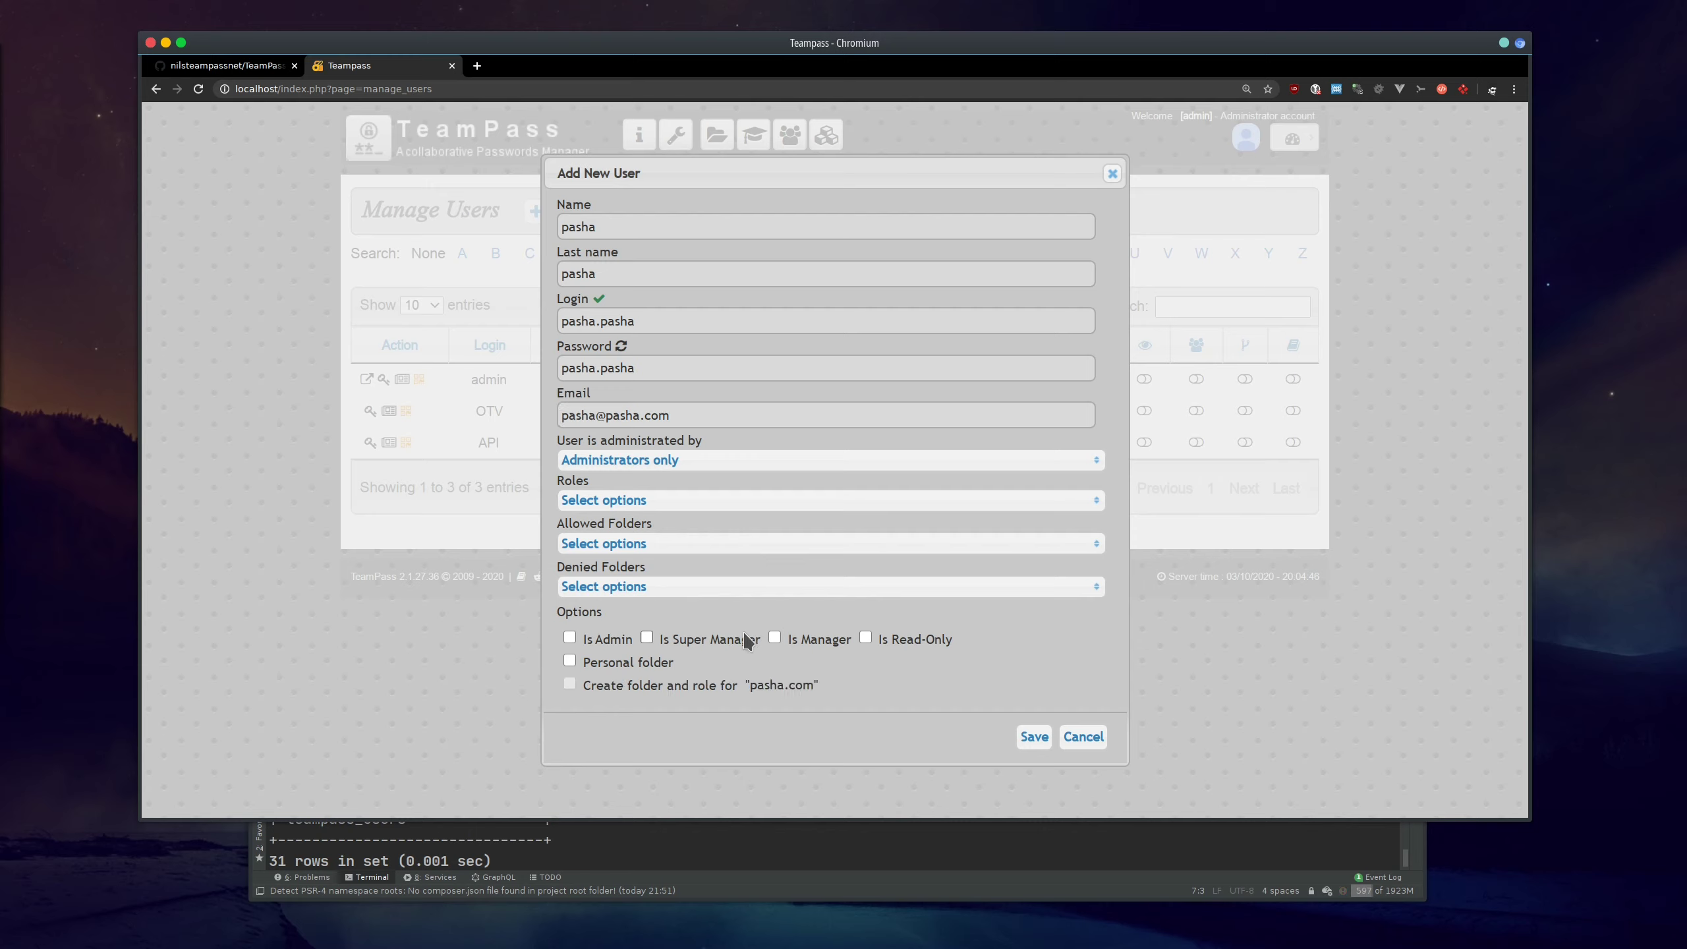
# Mark the new user as admin, leaving super manager, manager and read-only unticked.
pyautogui.click(704, 640)
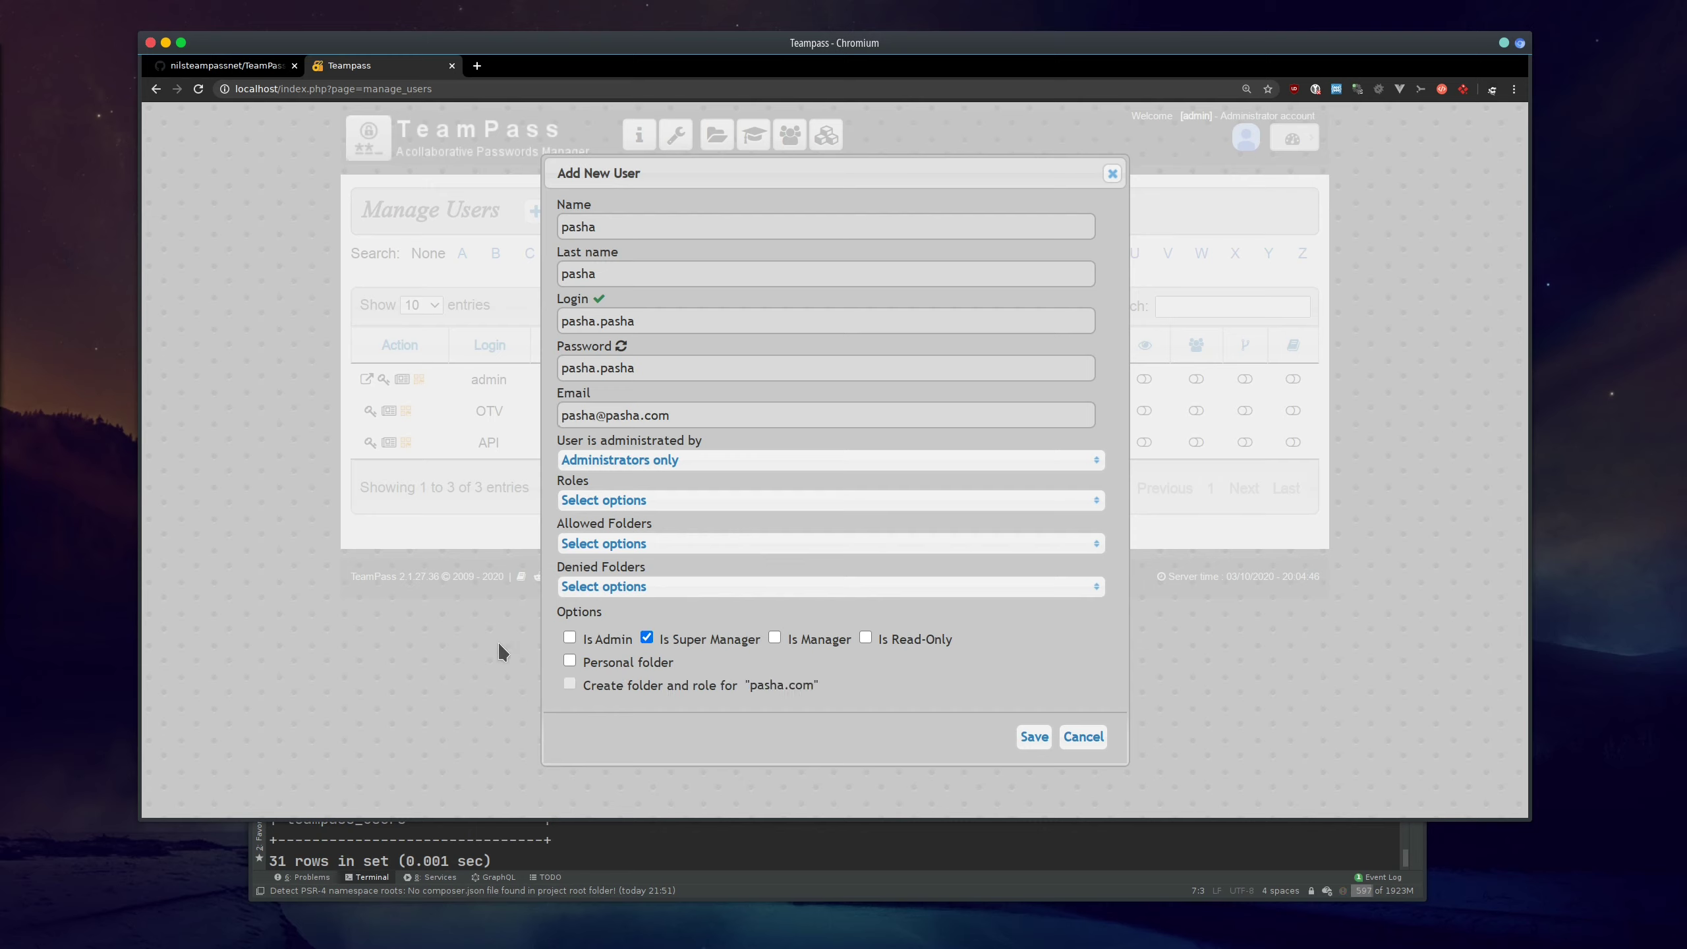
pyautogui.click(570, 639)
pyautogui.click(791, 641)
pyautogui.click(867, 640)
pyautogui.click(867, 639)
pyautogui.click(798, 641)
pyautogui.click(723, 642)
pyautogui.doubleClick(688, 639)
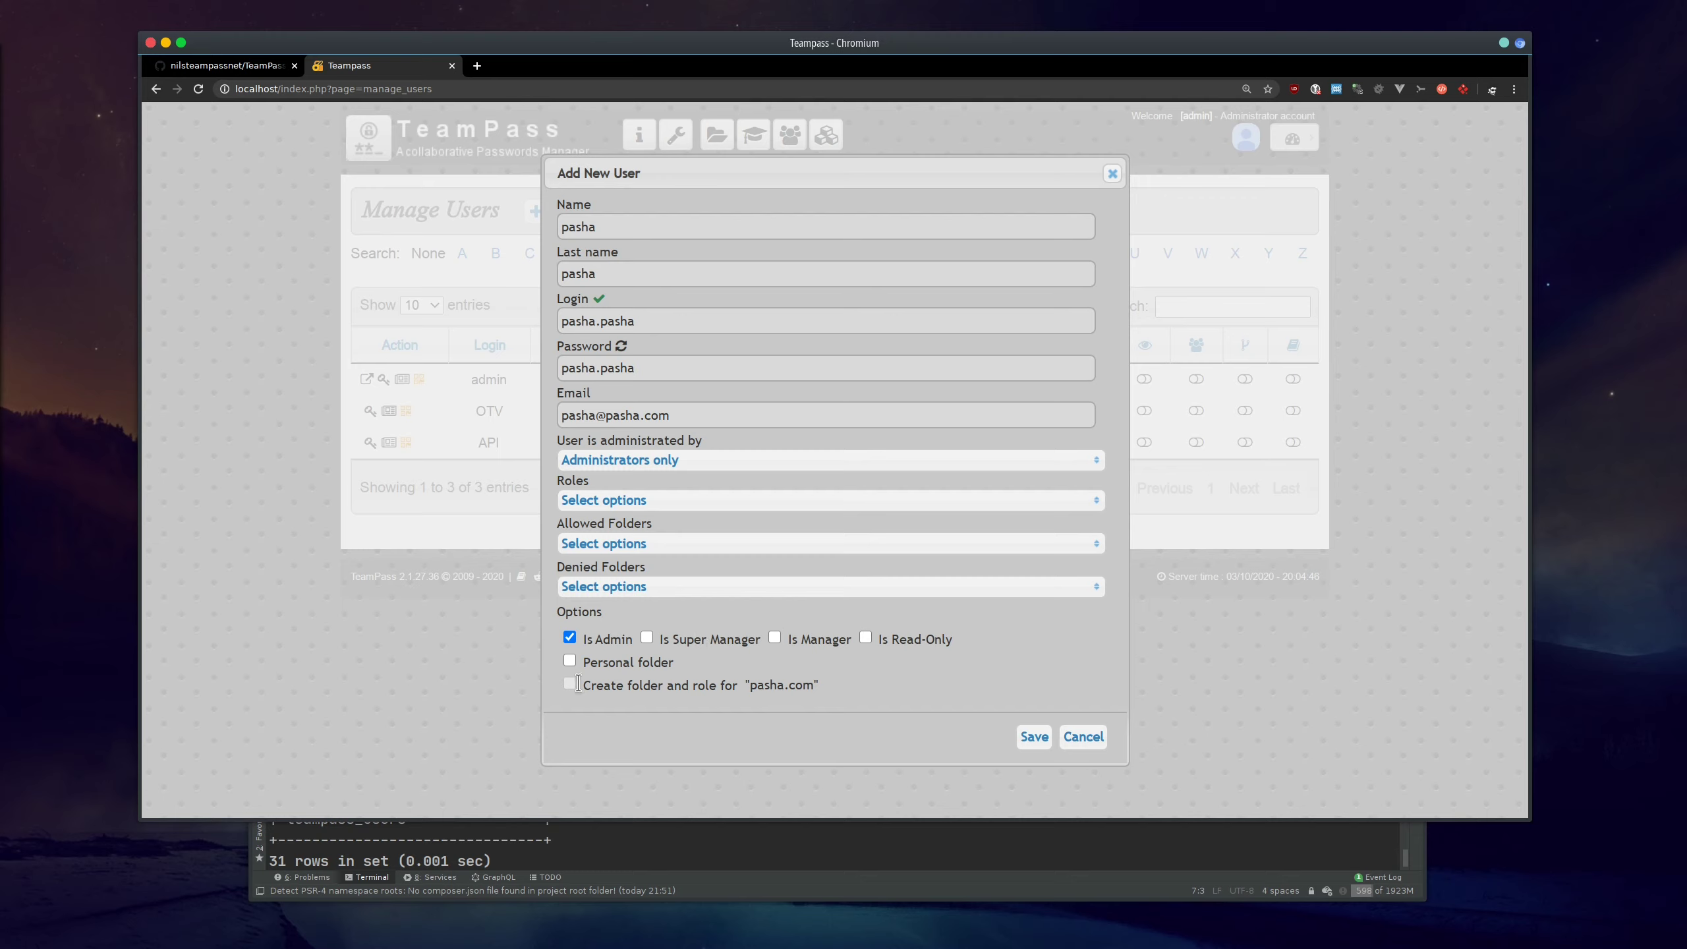